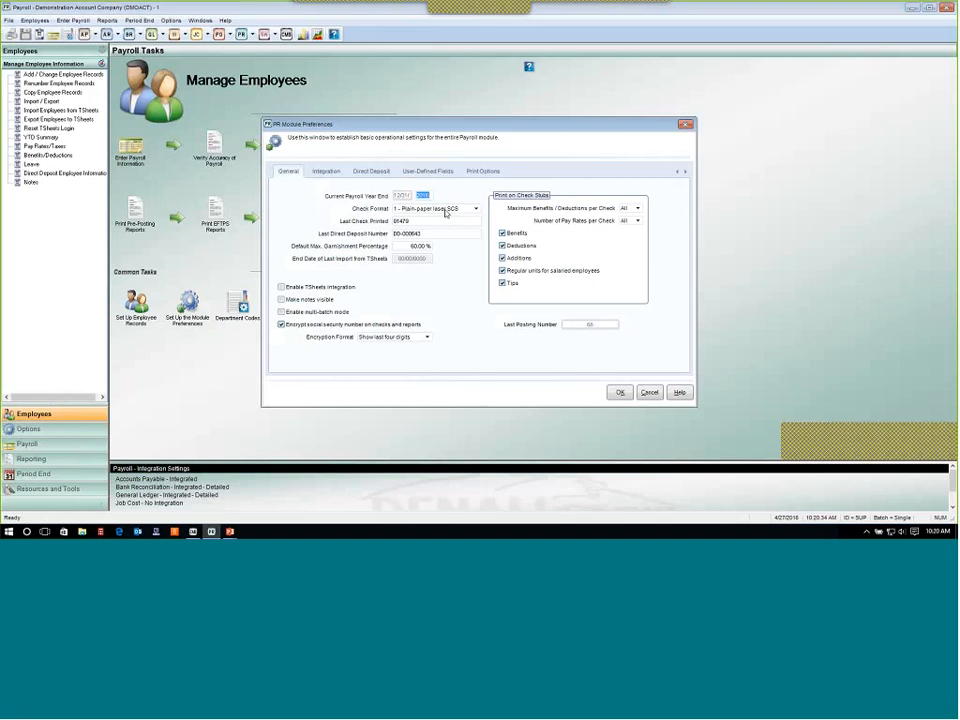
# Set the check format to 1 - Plain-paper laser SCS in the Payroll module preferences.
pyautogui.click(446, 212)
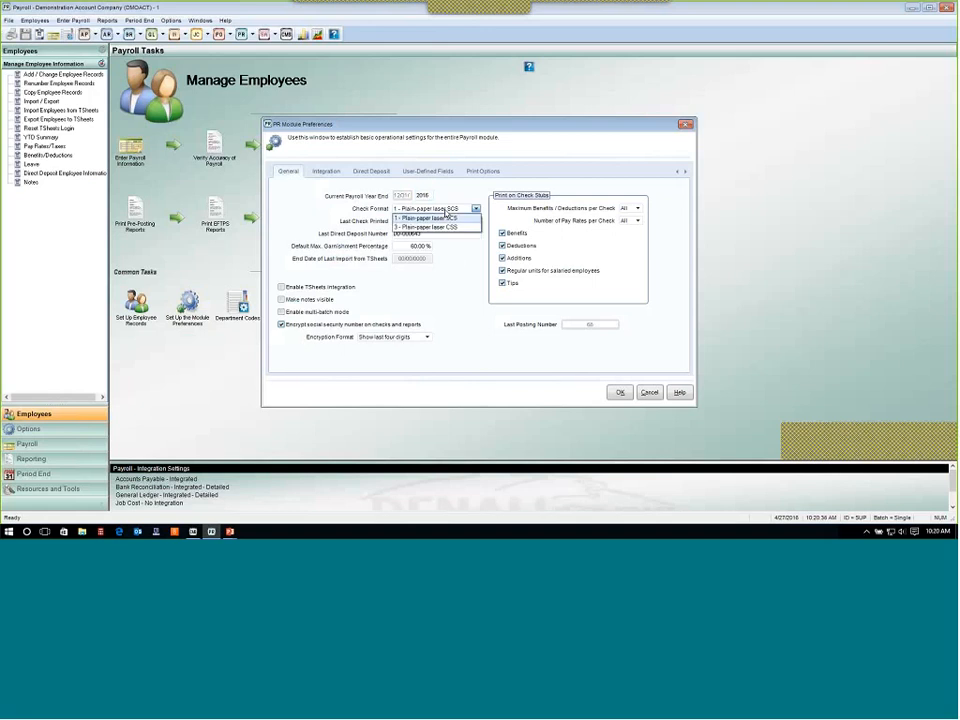
pyautogui.click(446, 217)
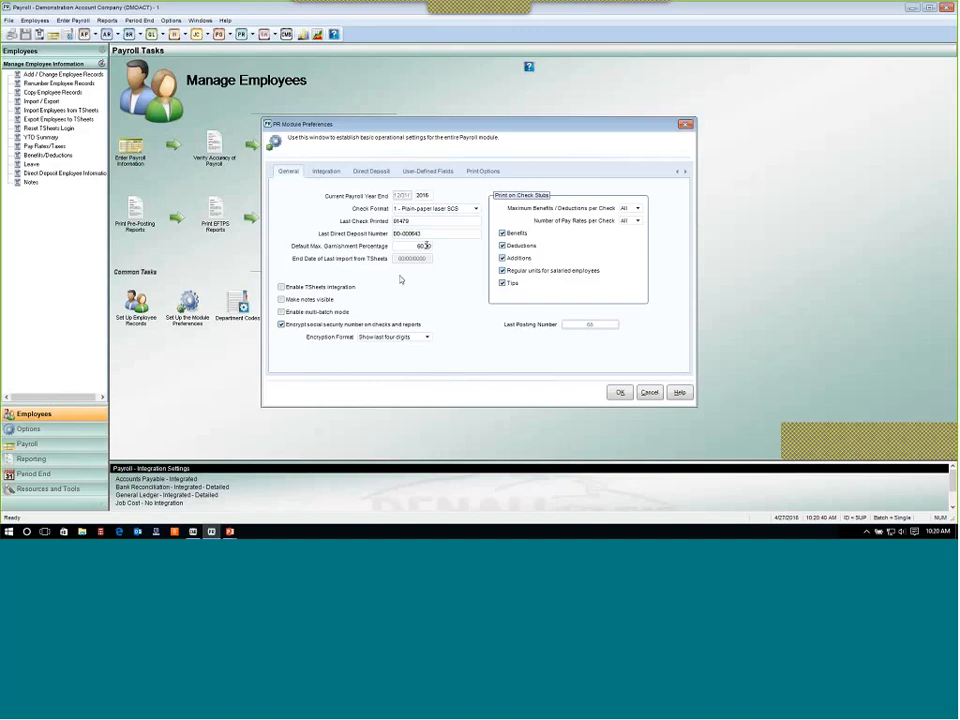
pyautogui.press('Tab')
# Switch the General Ledger integration to Report Only - Detailed and back to Integrated - Detailed.
pyautogui.click(322, 171)
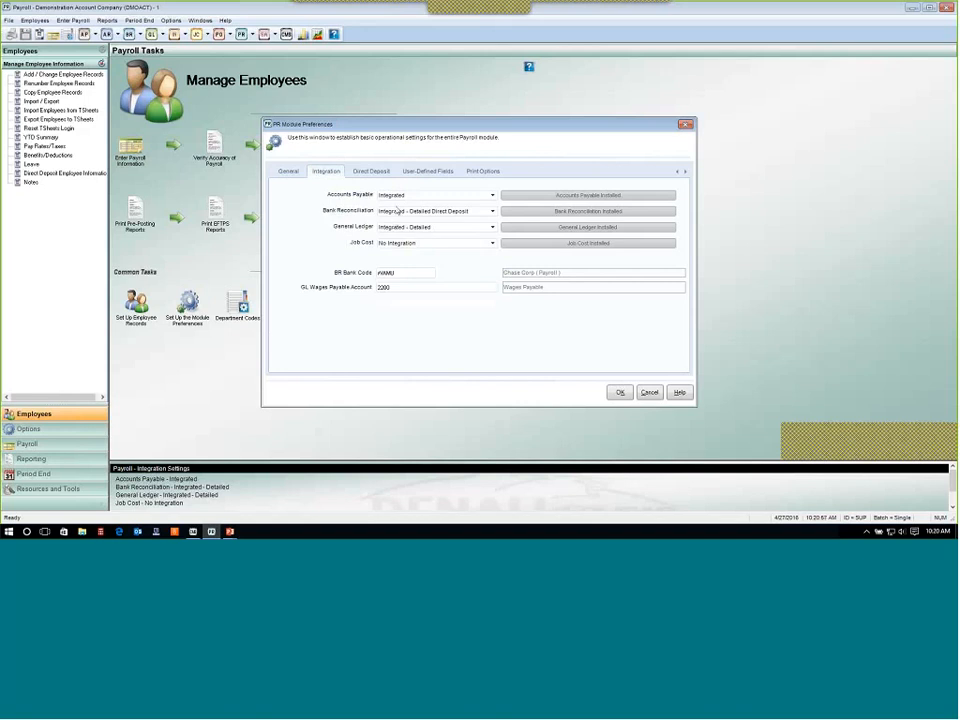
pyautogui.click(431, 230)
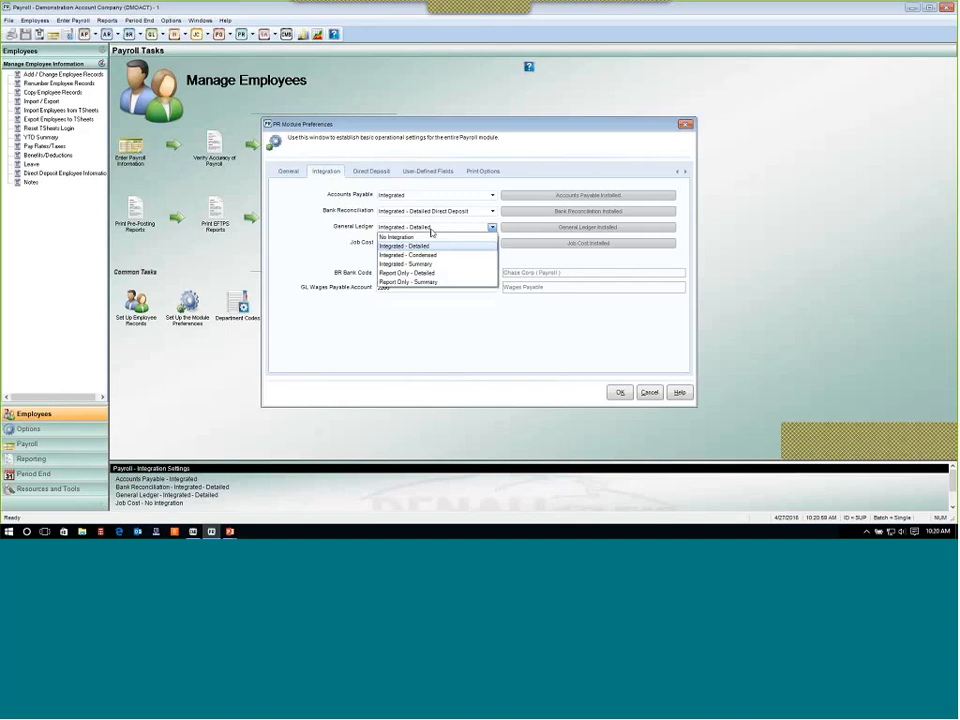
pyautogui.click(431, 230)
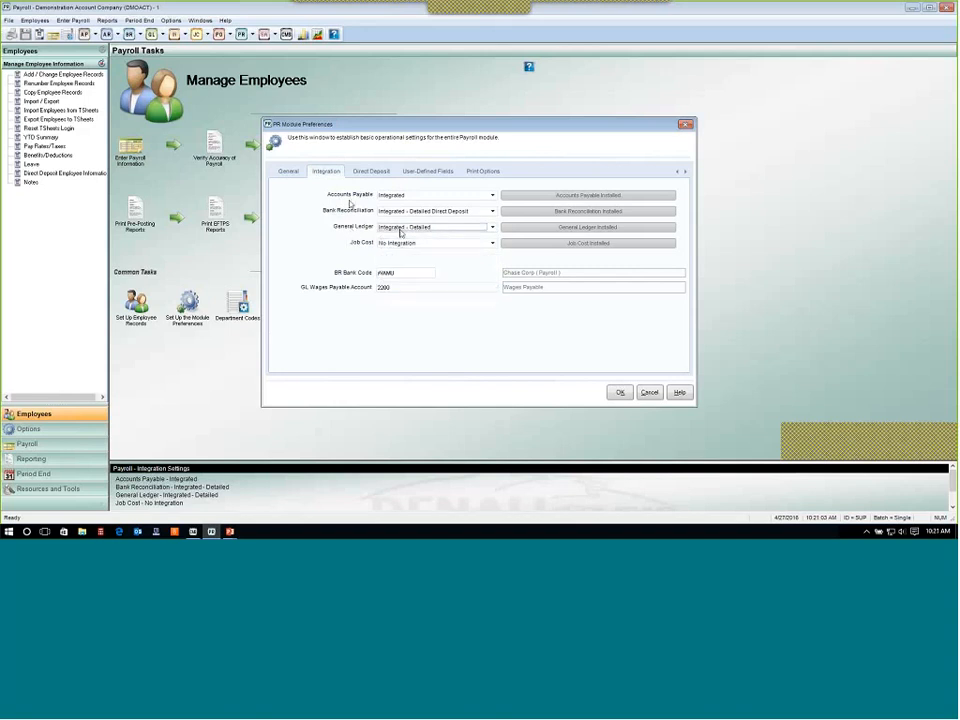
pyautogui.click(407, 232)
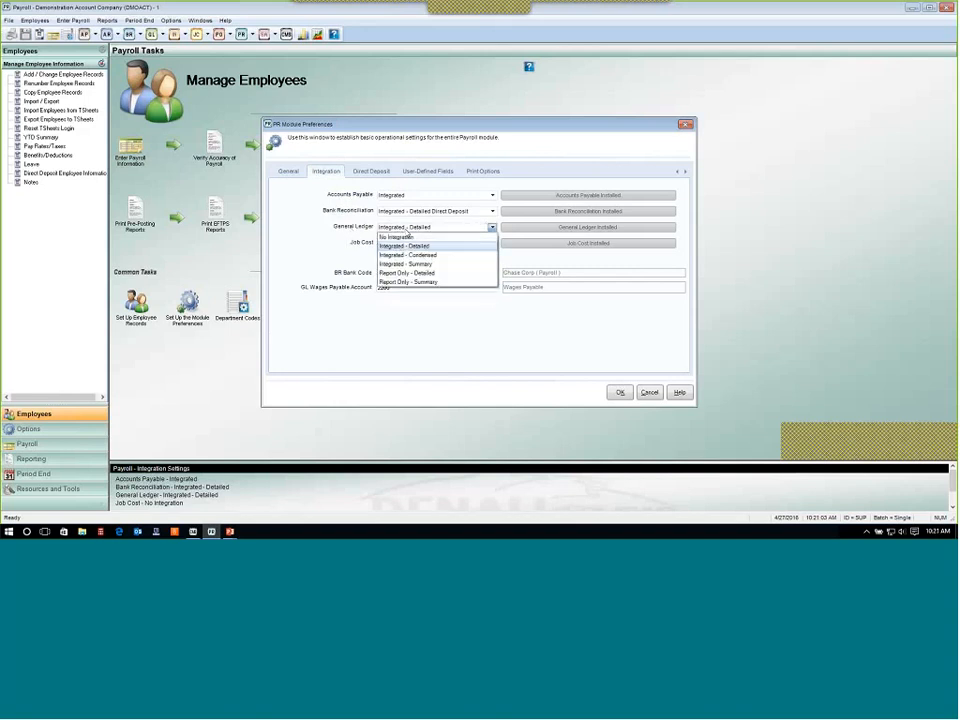
pyautogui.click(417, 273)
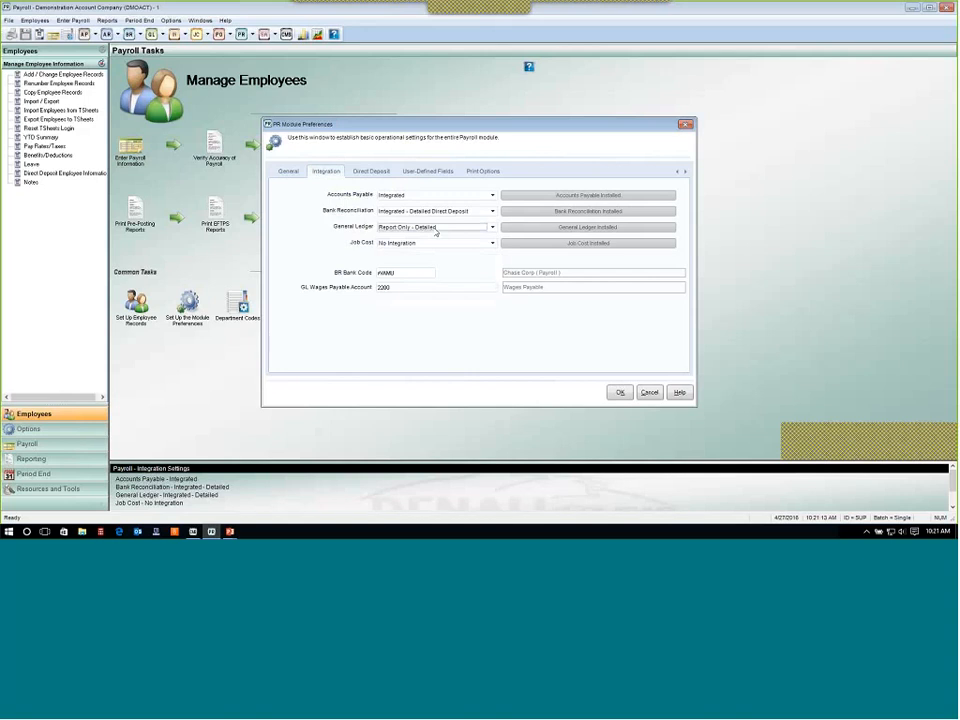
pyautogui.click(436, 231)
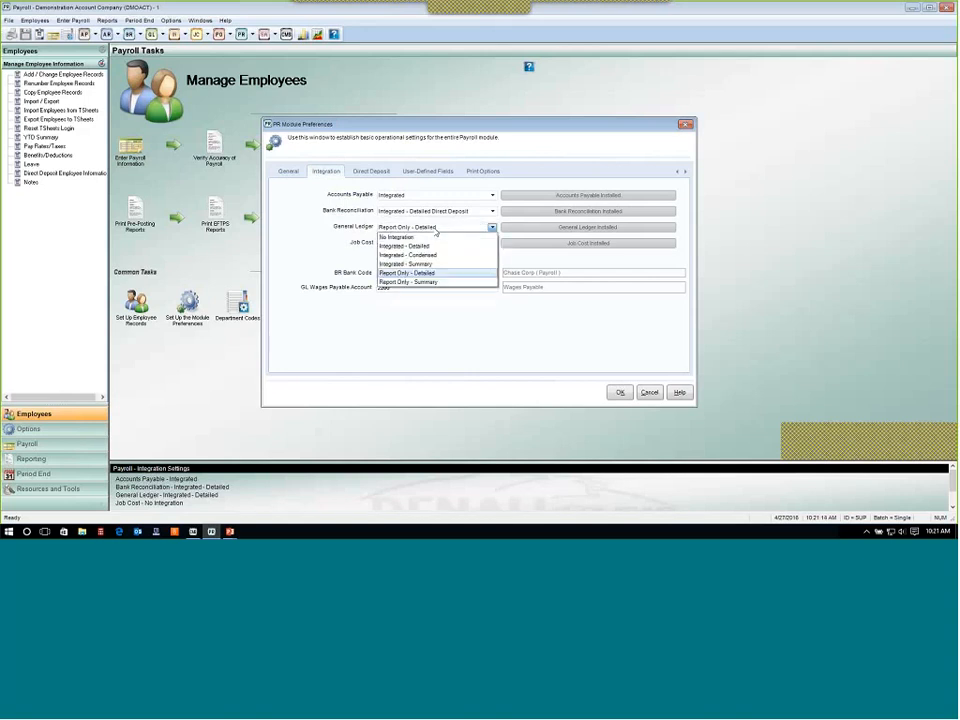
pyautogui.click(431, 247)
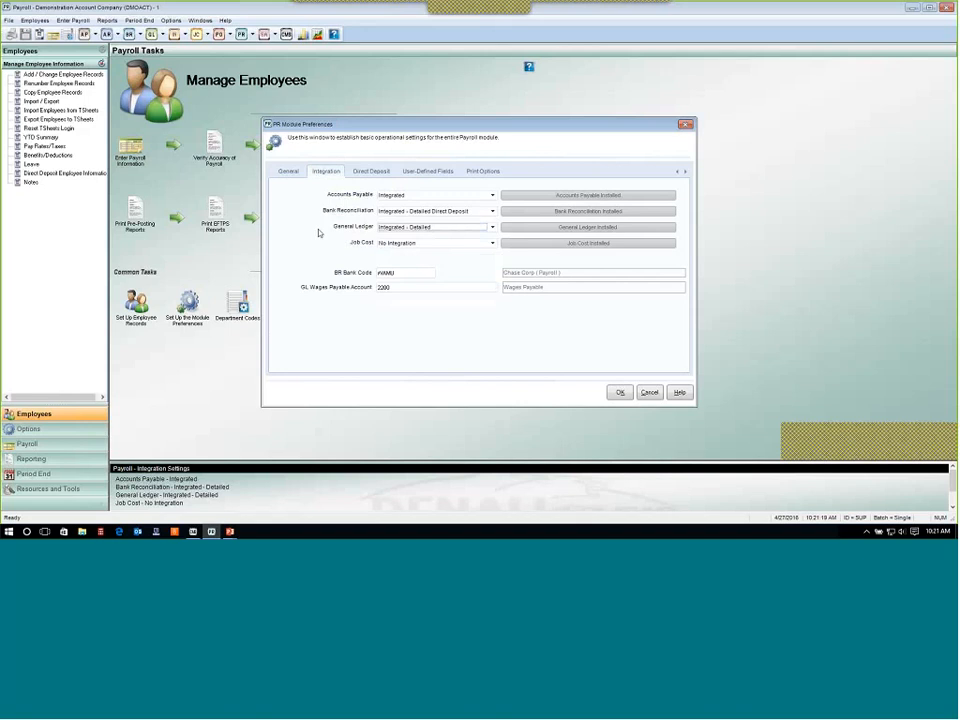
# Review the Direct Deposit, User-Defined Fields and Print Options settings of the module preferences.
pyautogui.click(374, 171)
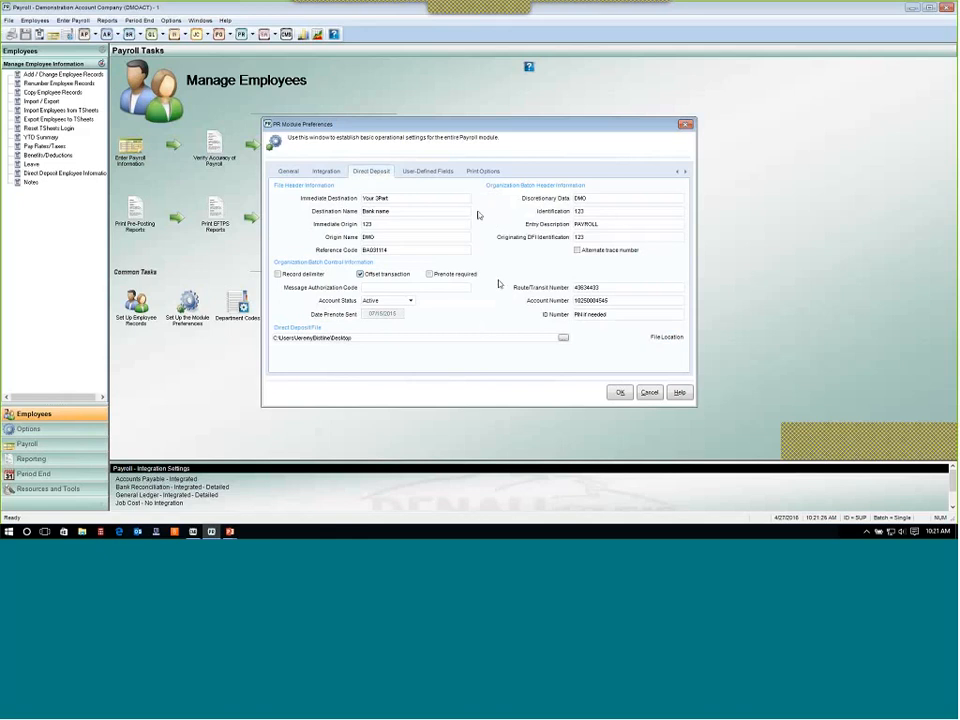
pyautogui.click(433, 175)
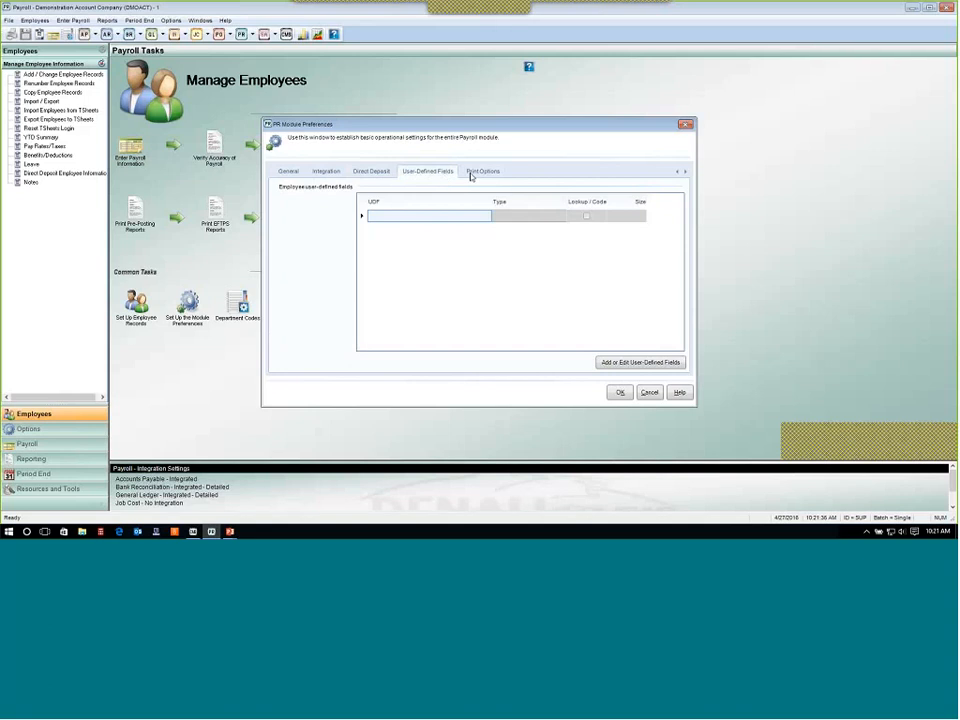
pyautogui.click(470, 175)
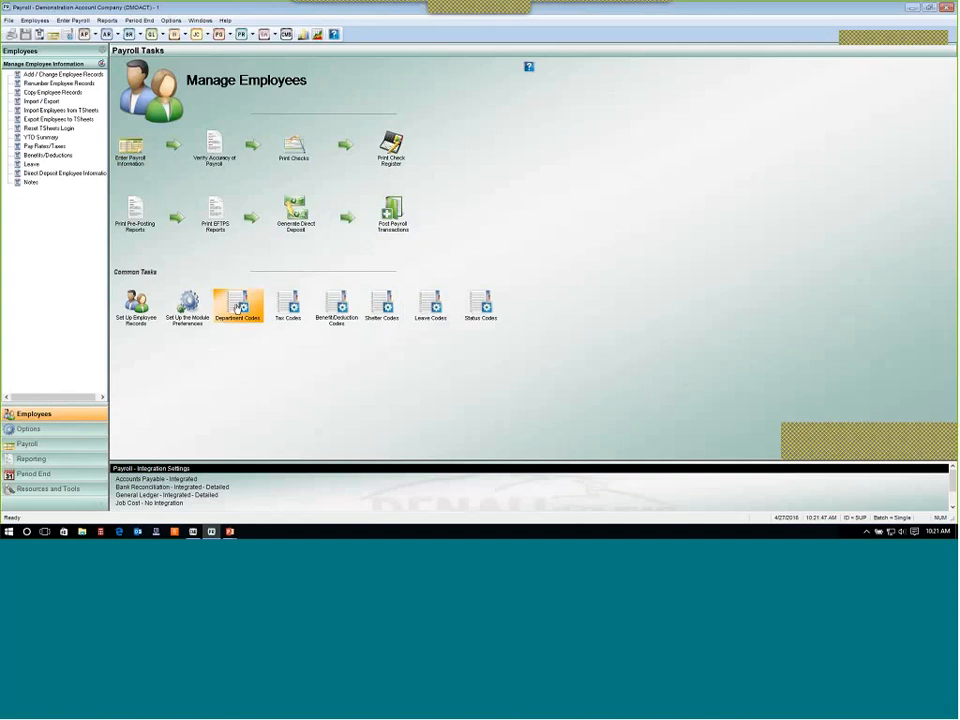
# Switch to the PowerPoint slide show on payroll departments and return to Payroll.
pyautogui.hotkey('alt', 'Tab')
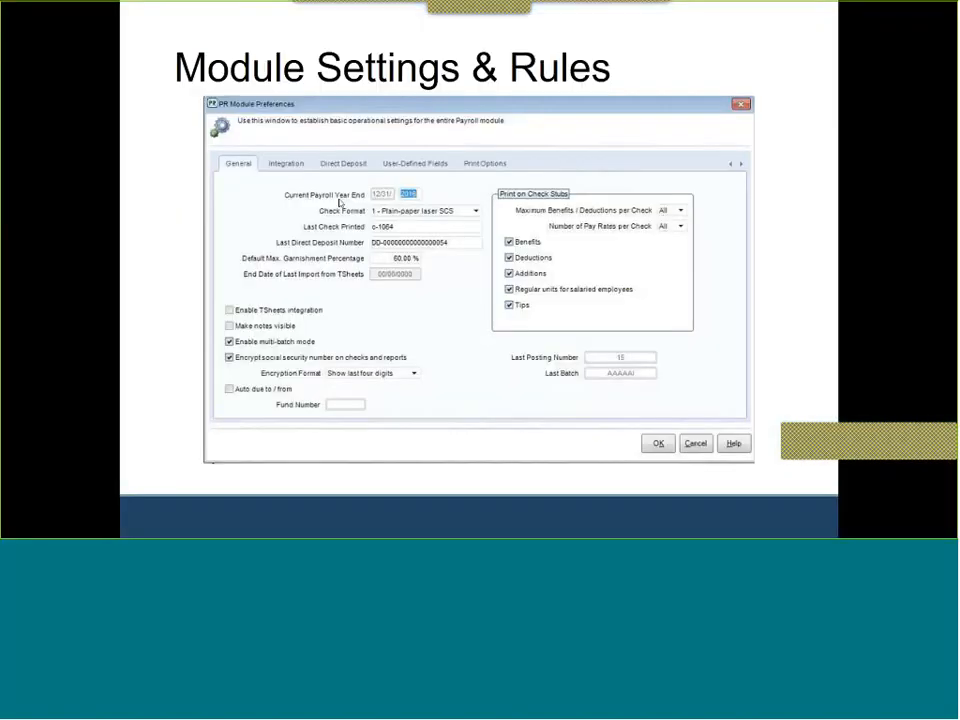
pyautogui.click(349, 306)
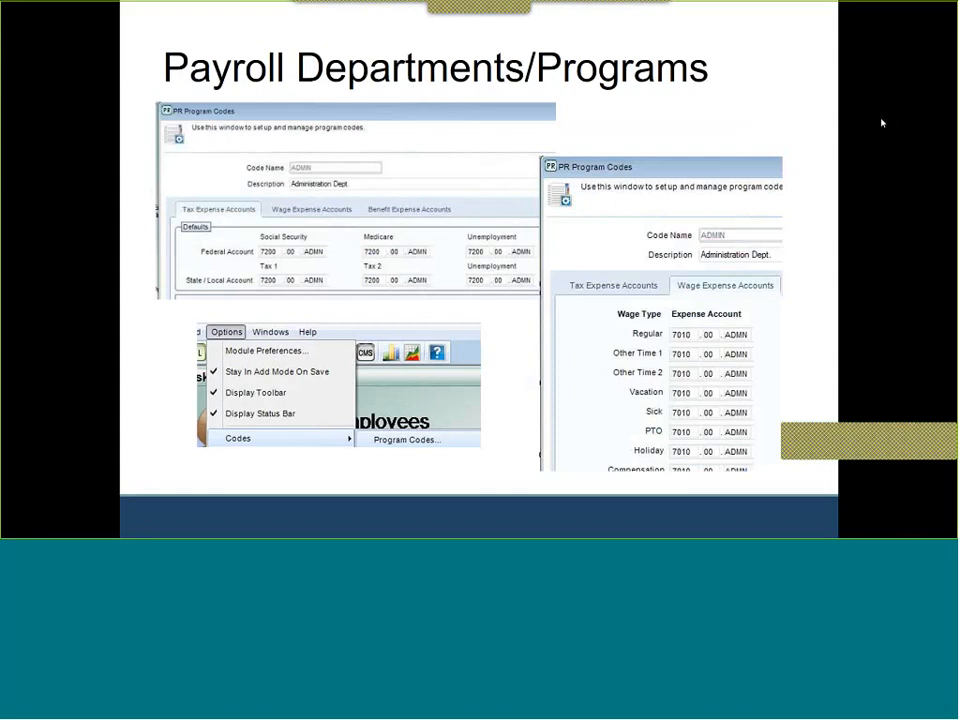
pyautogui.hotkey('alt', 'Tab')
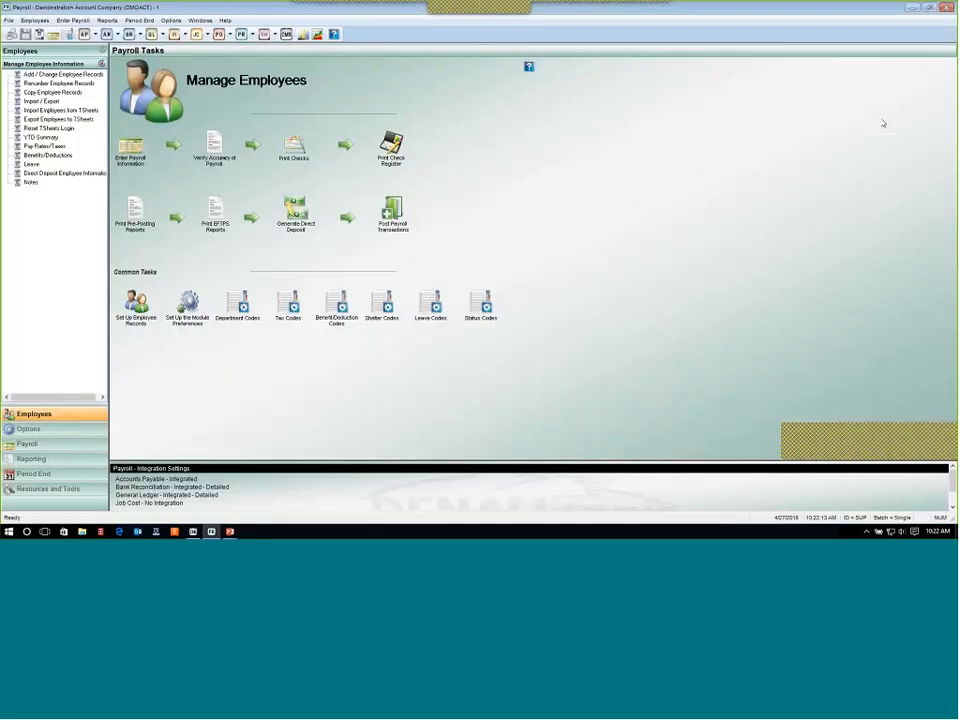
# Open Department Codes and load the SALES department code through the code lookup.
pyautogui.click(245, 306)
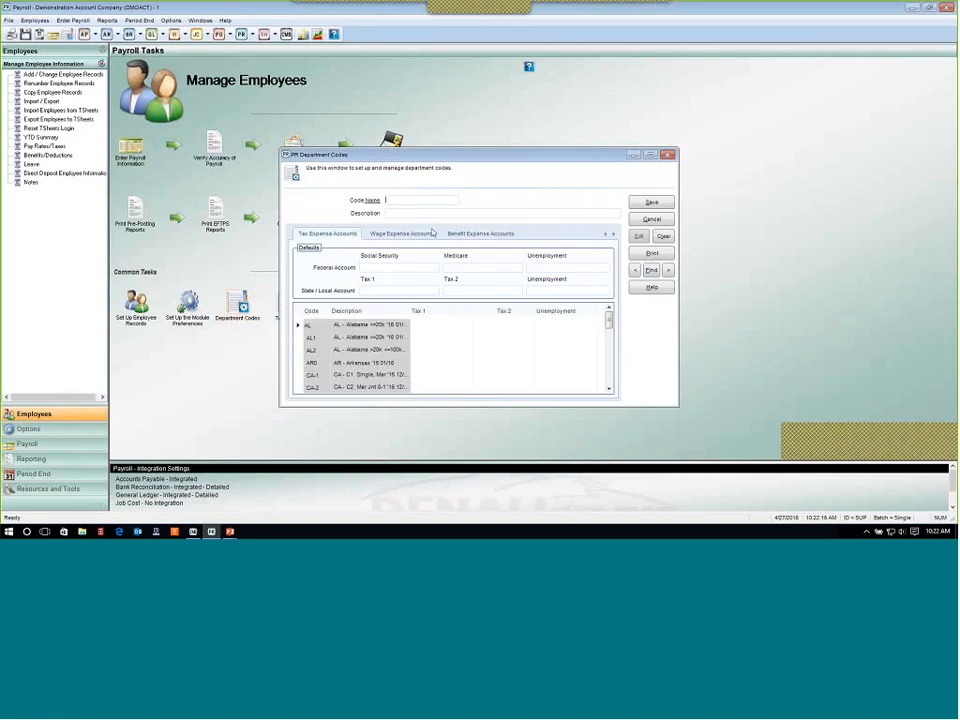
pyautogui.click(670, 271)
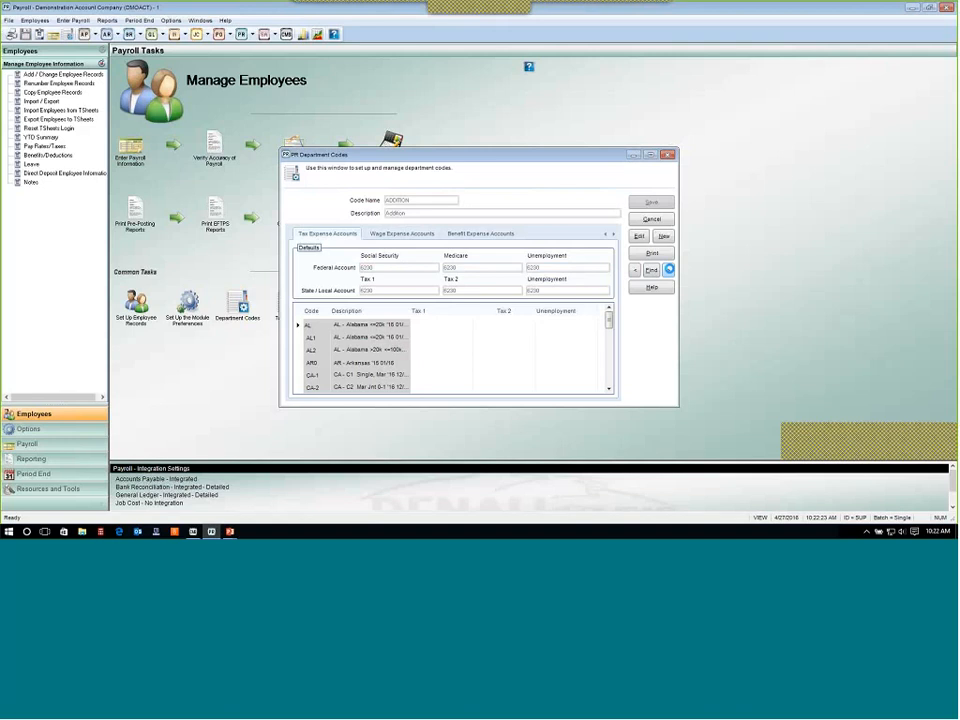
pyautogui.click(670, 270)
pyautogui.click(652, 270)
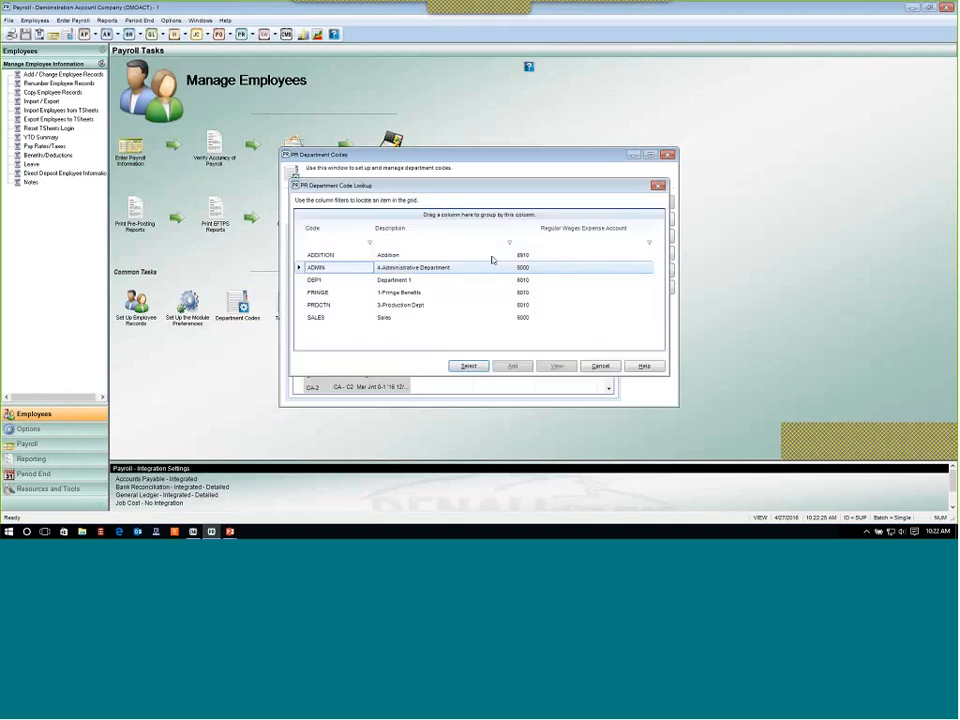
pyautogui.click(417, 282)
pyautogui.click(416, 294)
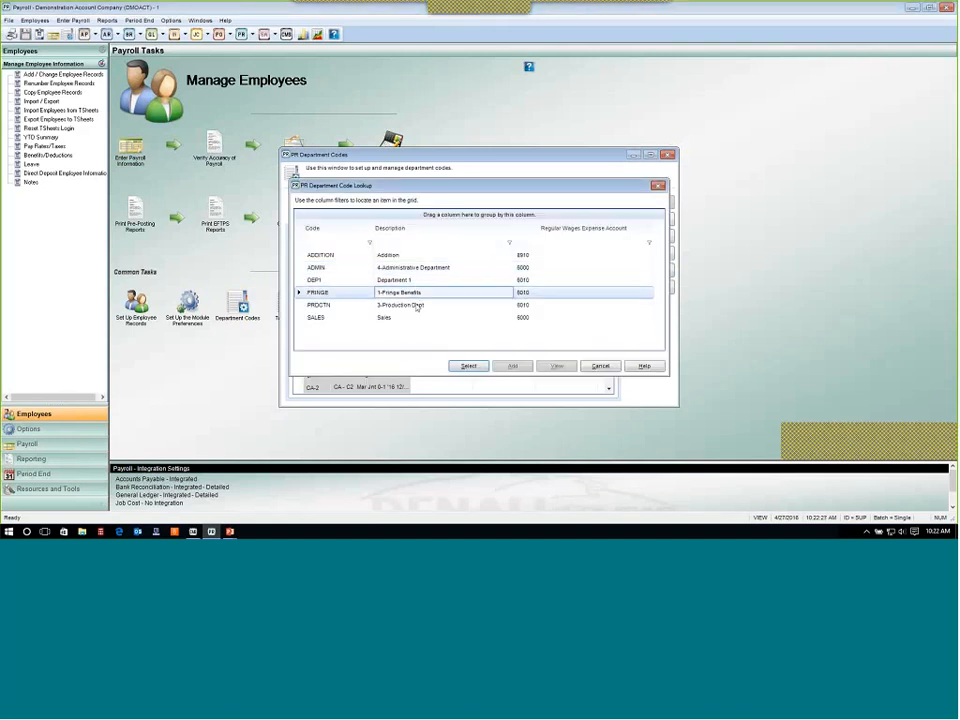
pyautogui.click(419, 306)
pyautogui.click(391, 320)
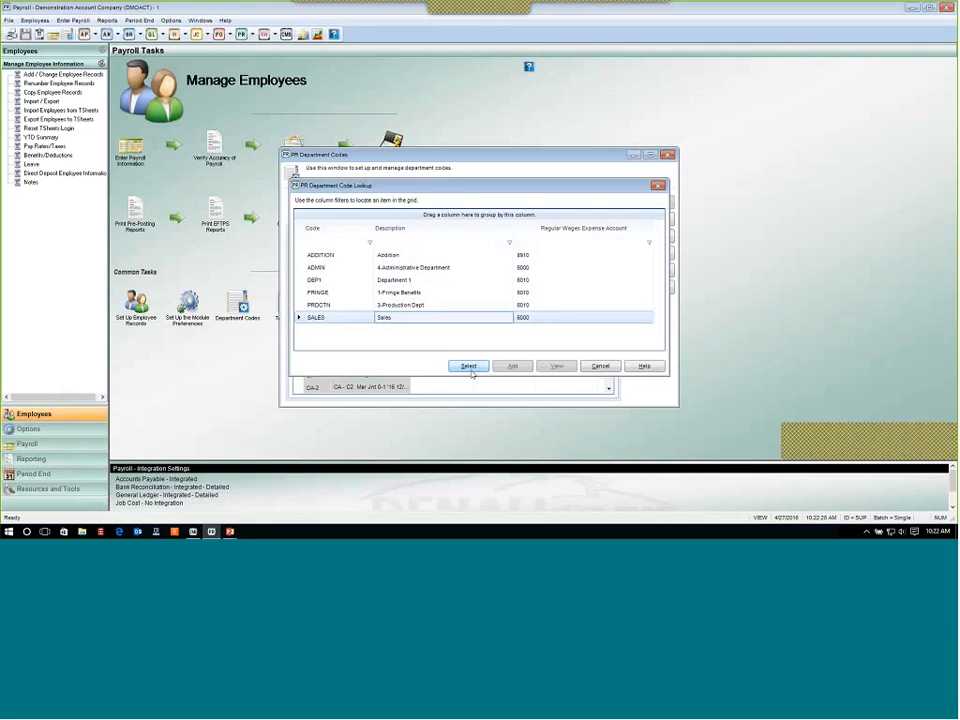
pyautogui.click(468, 366)
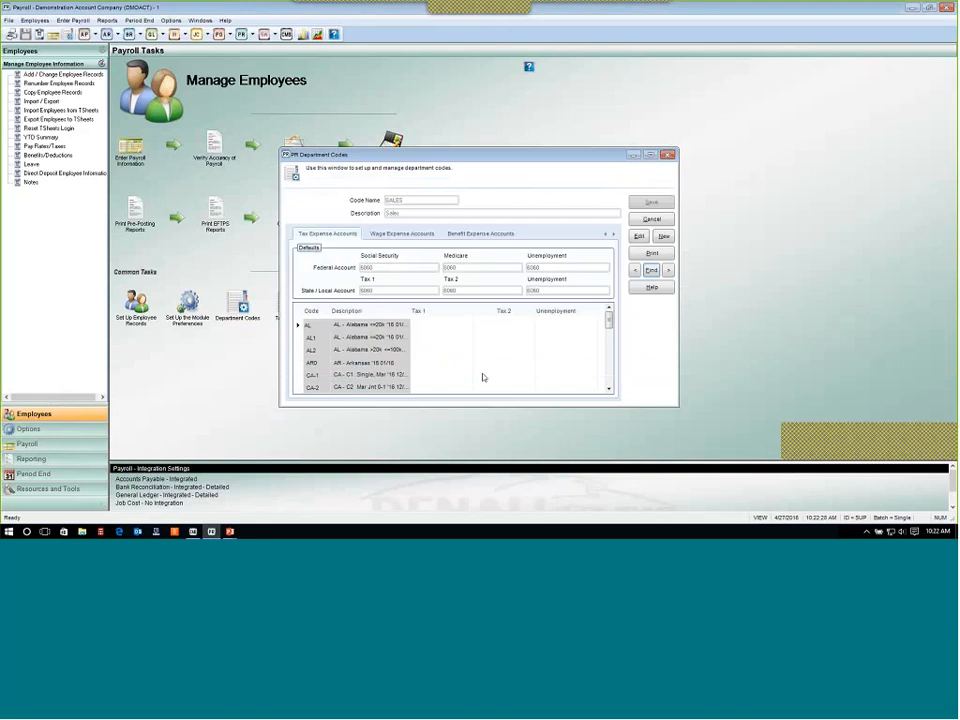
# Edit the SALES department and review its wage expense accounts.
pyautogui.click(408, 235)
pyautogui.click(636, 239)
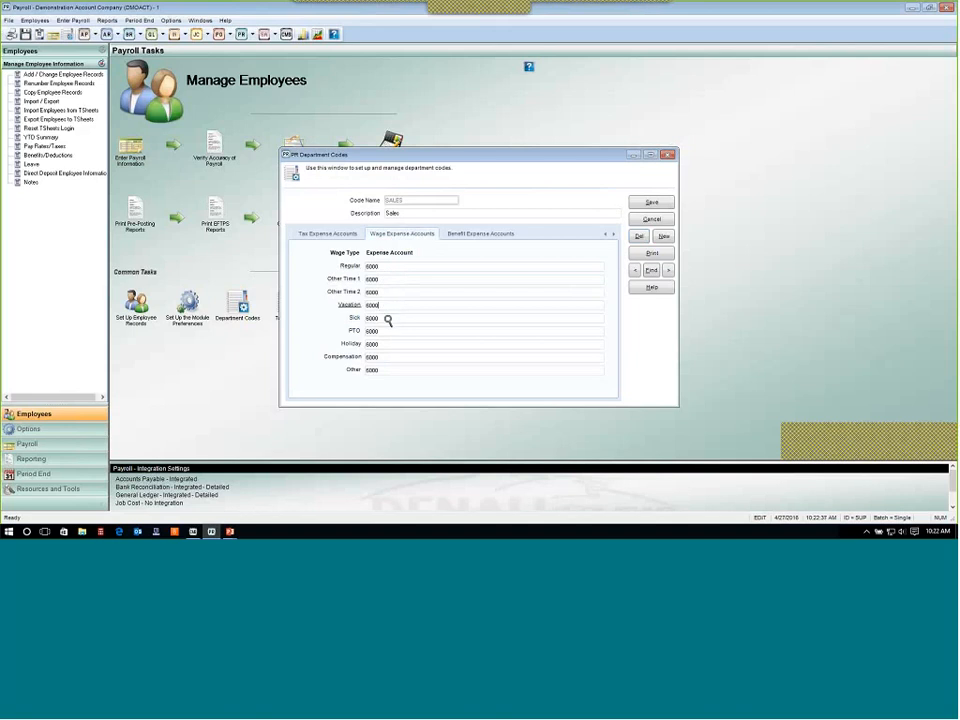
pyautogui.press('Tab')
pyautogui.press('Tab')
pyautogui.press('Tab')
pyautogui.click(396, 268)
# Review the SALES department's tax and benefit expense accounts, then cancel the edit.
pyautogui.click(337, 236)
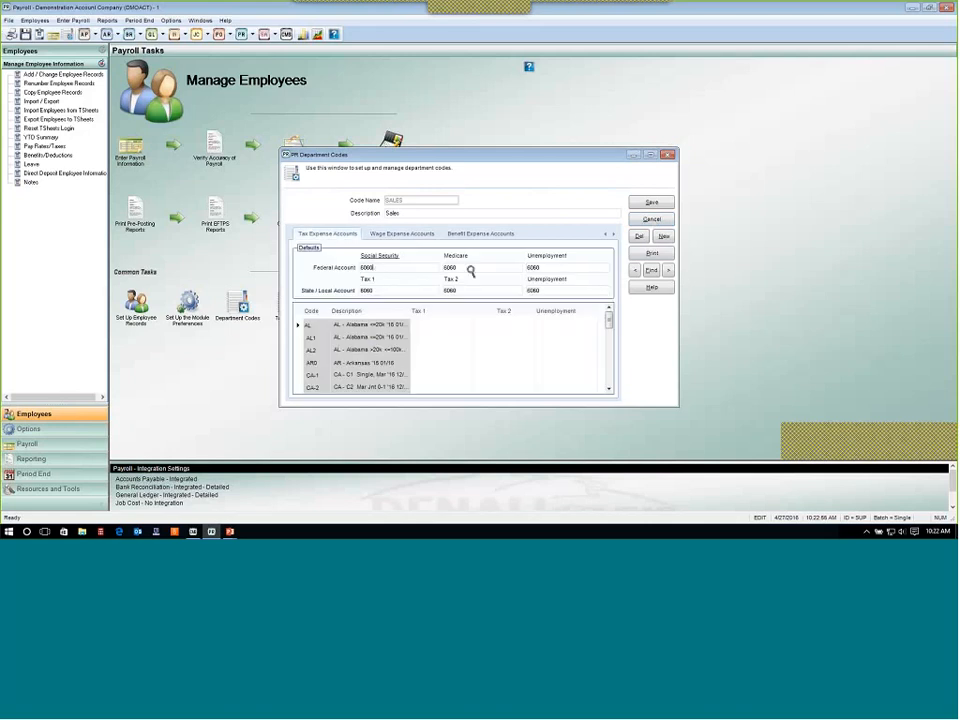
pyautogui.click(581, 270)
pyautogui.click(407, 291)
pyautogui.click(549, 290)
pyautogui.click(466, 235)
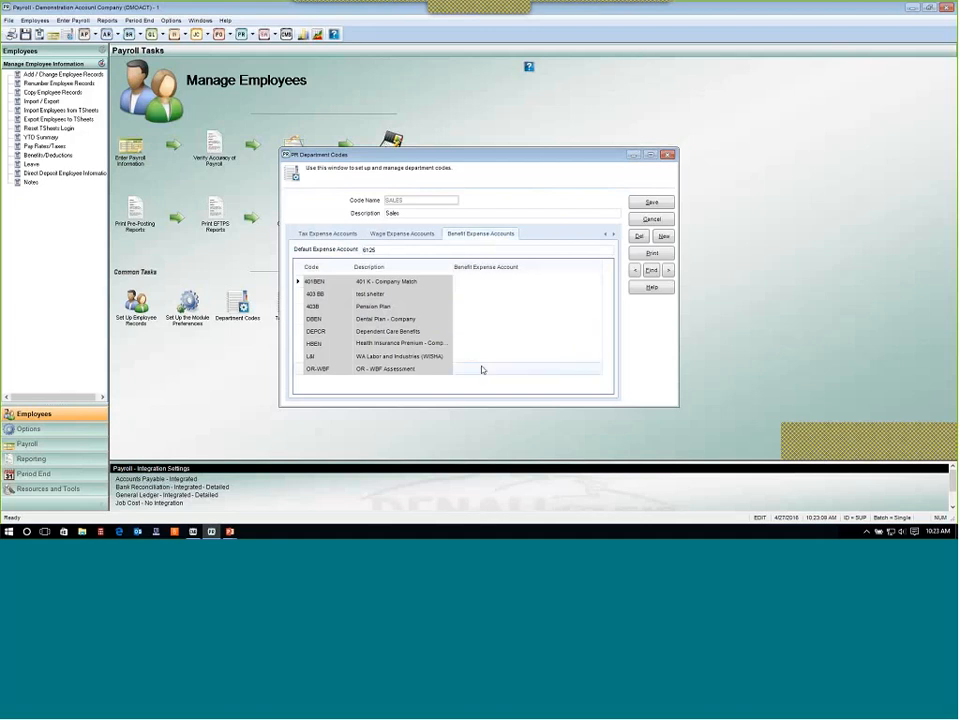
pyautogui.click(652, 220)
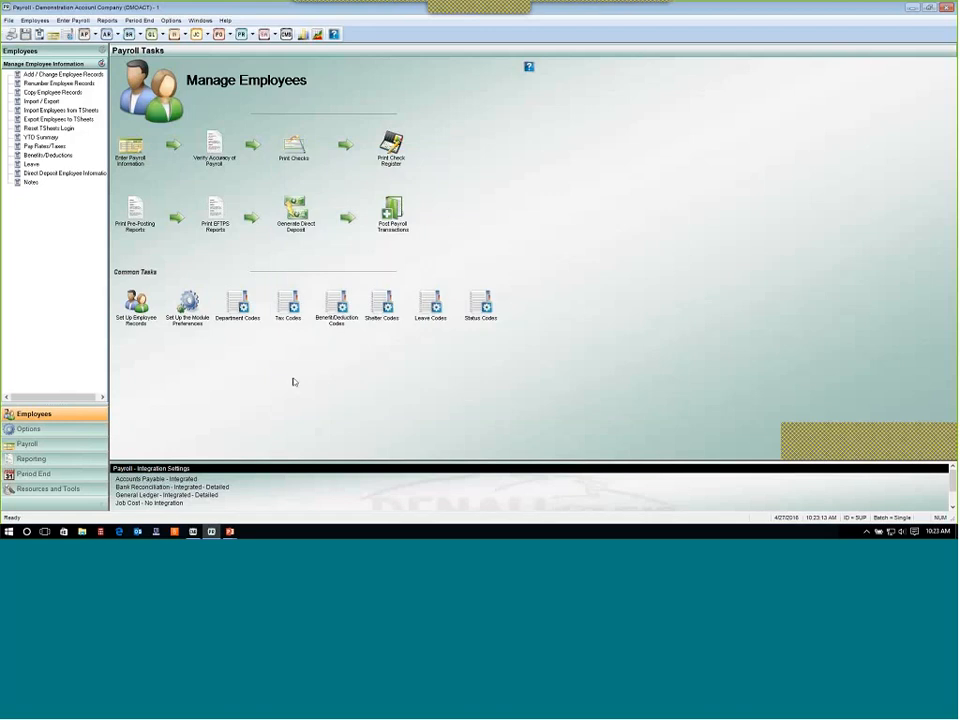
# Open Tax Codes and run a tax update for the FED and ID tax codes.
pyautogui.click(290, 308)
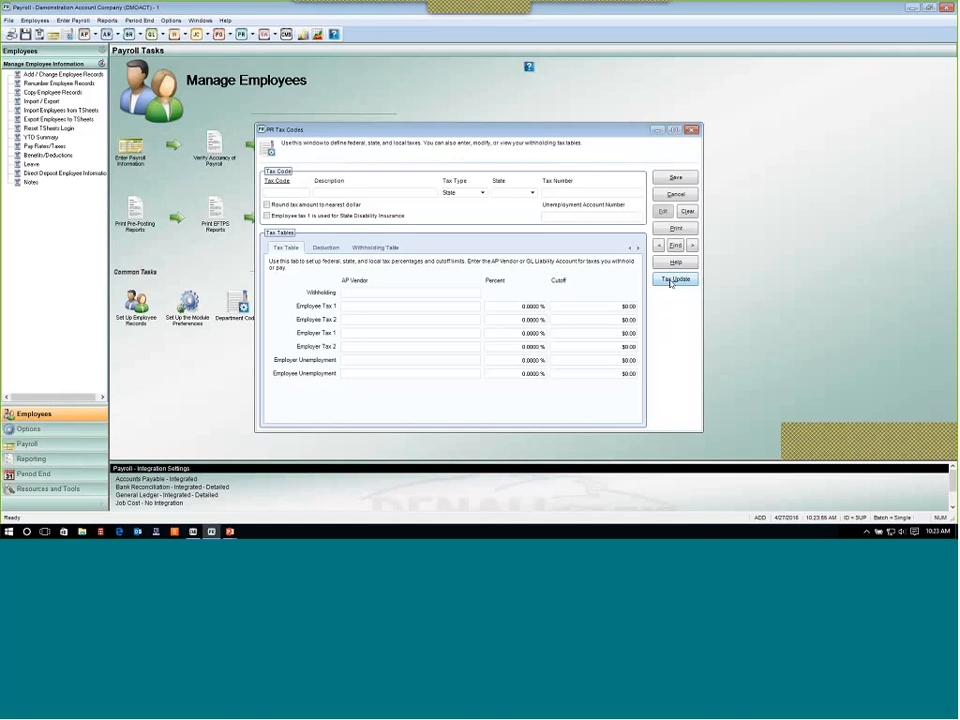
pyautogui.click(671, 283)
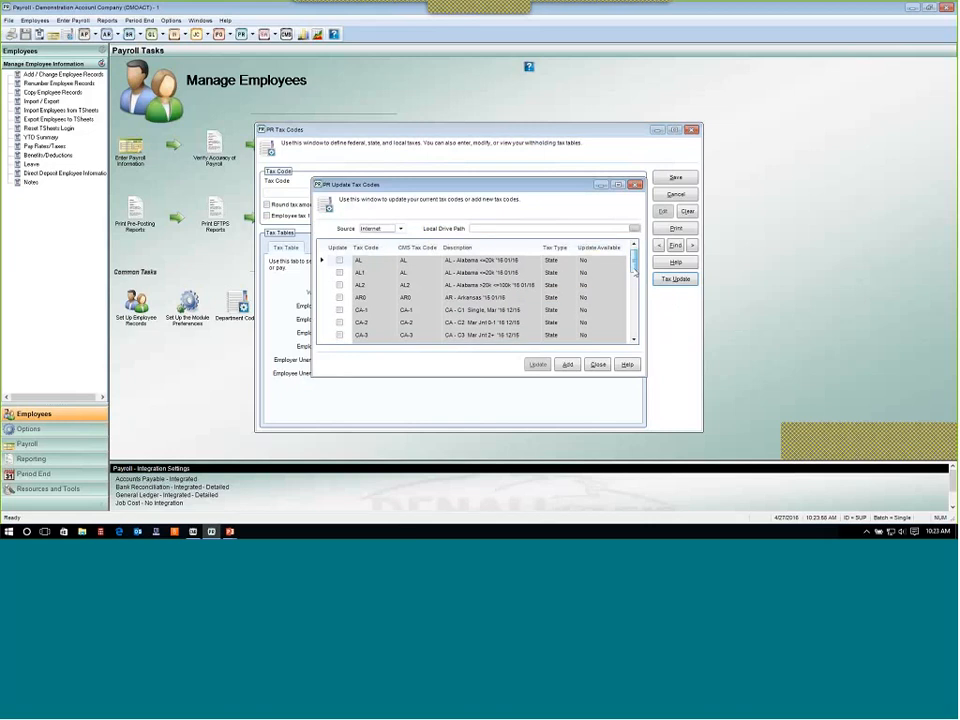
pyautogui.scroll(-2, 391, 316)
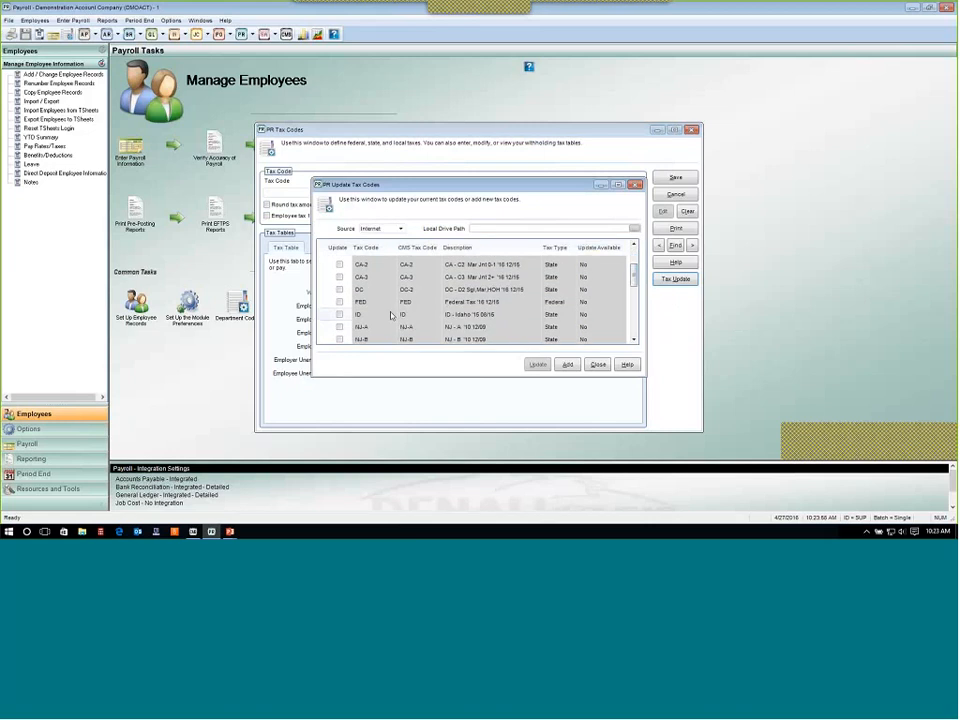
pyautogui.click(340, 301)
pyautogui.click(340, 314)
pyautogui.click(540, 366)
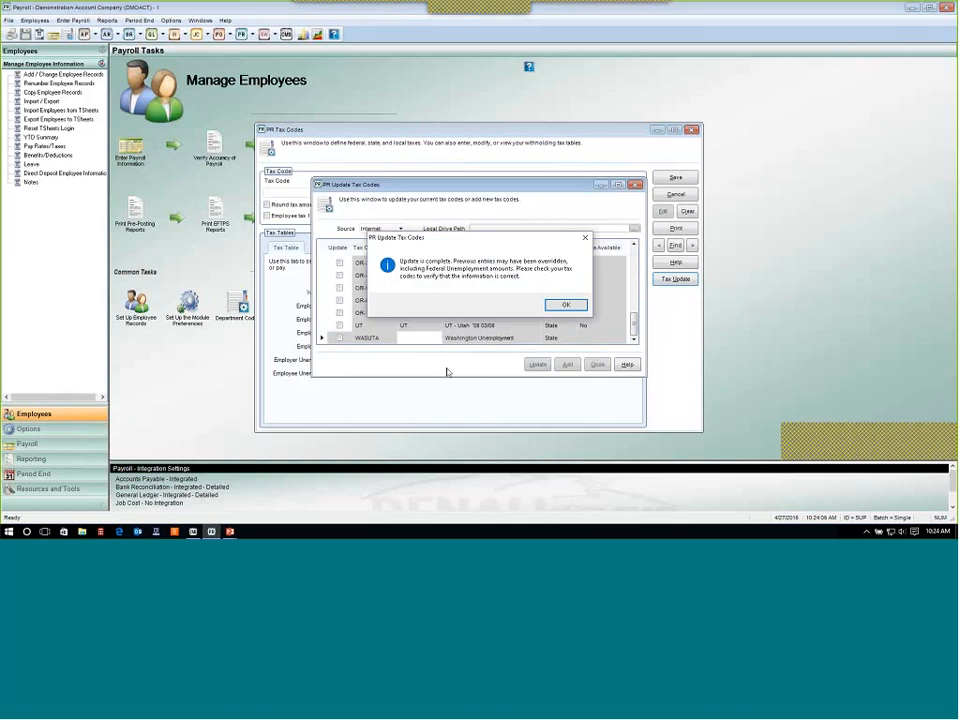
pyautogui.click(565, 304)
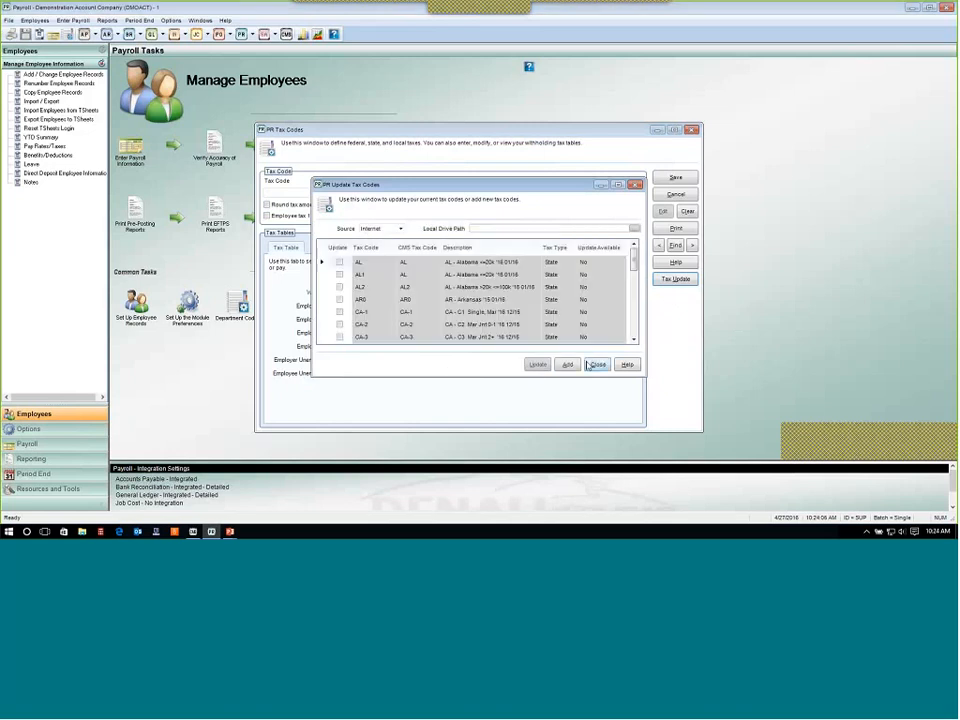
pyautogui.click(596, 365)
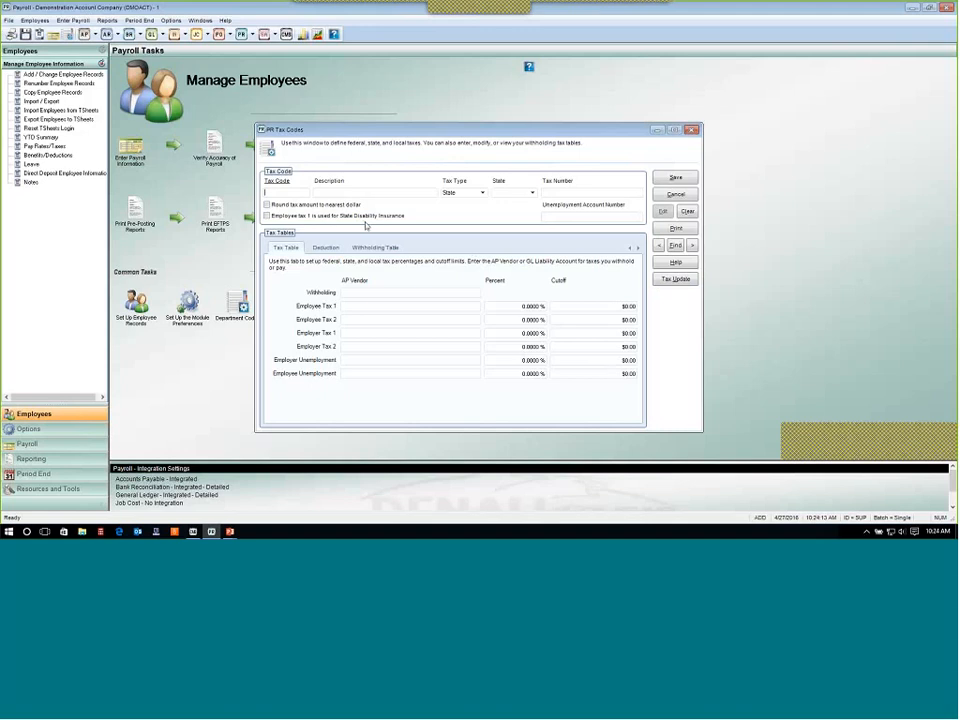
# Load the FED tax code and open it for editing.
pyautogui.write('FED')
pyautogui.press('Tab')
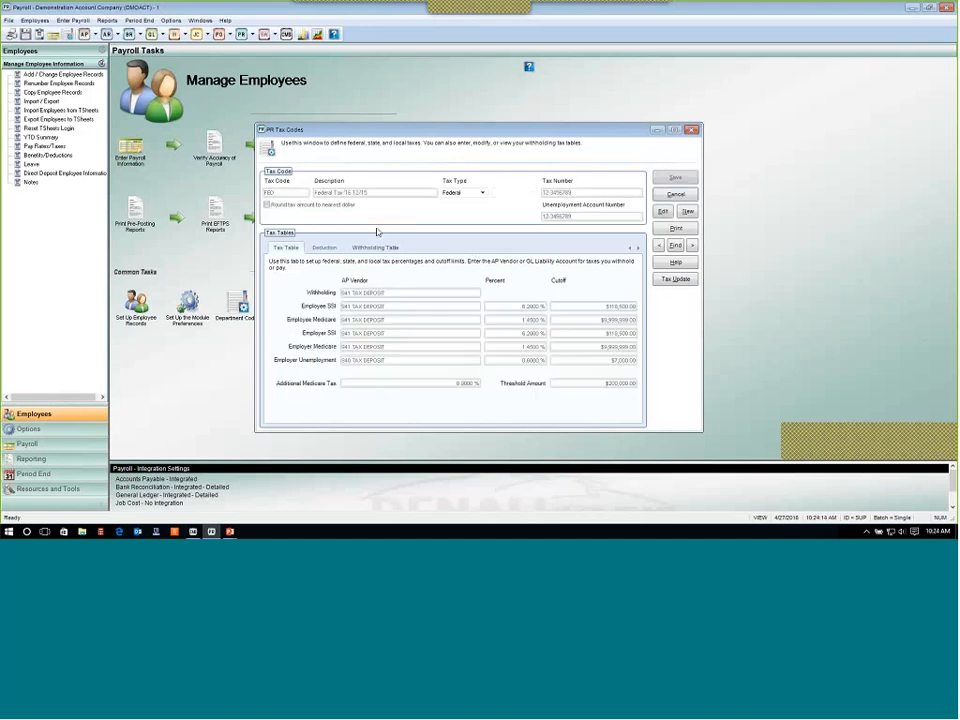
pyautogui.click(664, 212)
# Inspect each percentage and cutoff in the FED tax table.
pyautogui.click(537, 319)
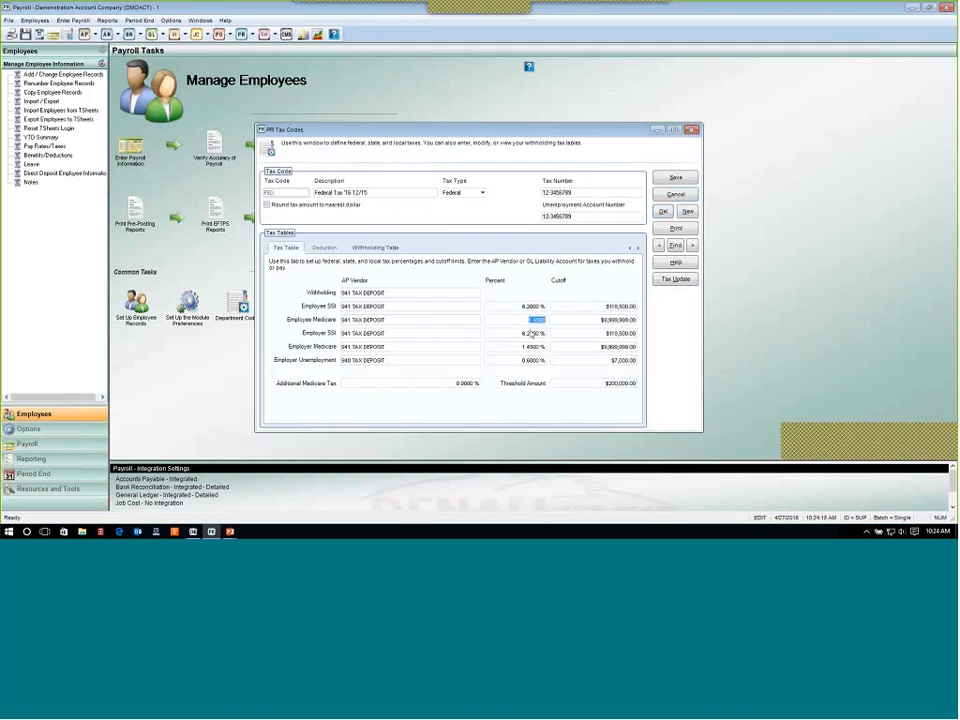
pyautogui.click(532, 333)
pyautogui.click(532, 361)
pyautogui.click(532, 345)
pyautogui.click(532, 320)
pyautogui.click(530, 306)
pyautogui.click(523, 306)
pyautogui.click(522, 319)
pyautogui.click(520, 332)
pyautogui.click(509, 348)
pyautogui.click(514, 361)
# Review the FED withholding table brackets, switching between the Withholding Table and Tax Table tabs.
pyautogui.click(375, 248)
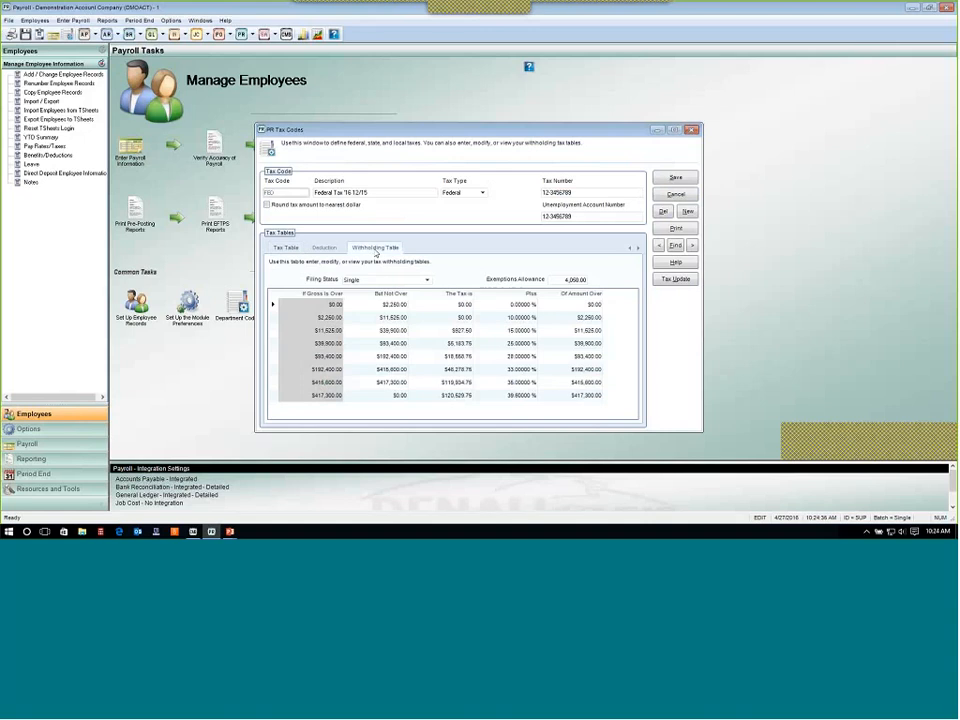
pyautogui.click(393, 305)
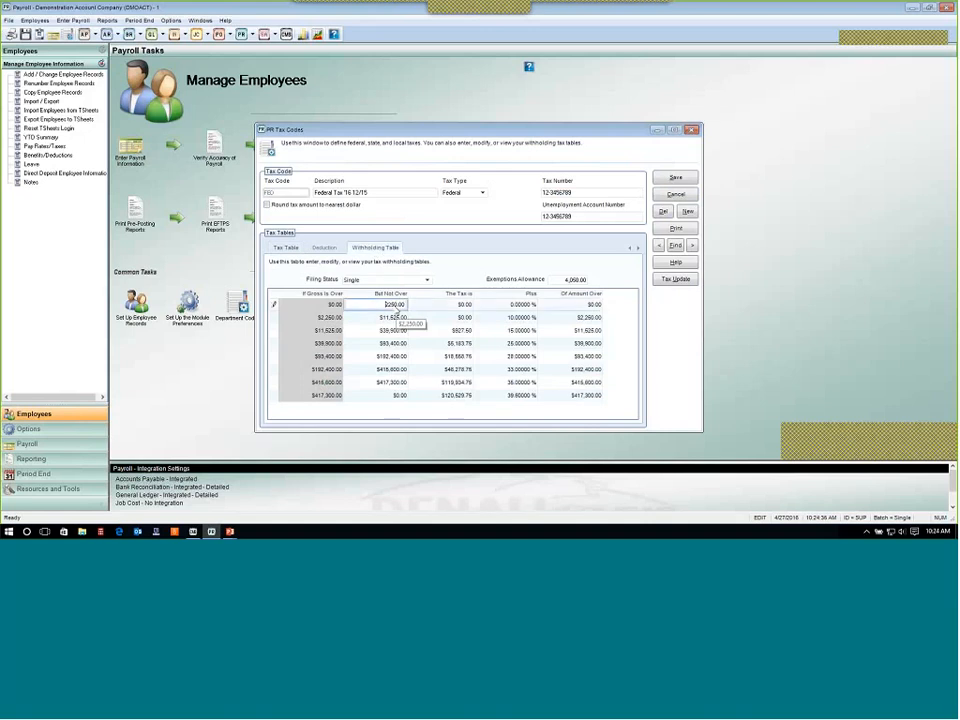
pyautogui.doubleClick(393, 305)
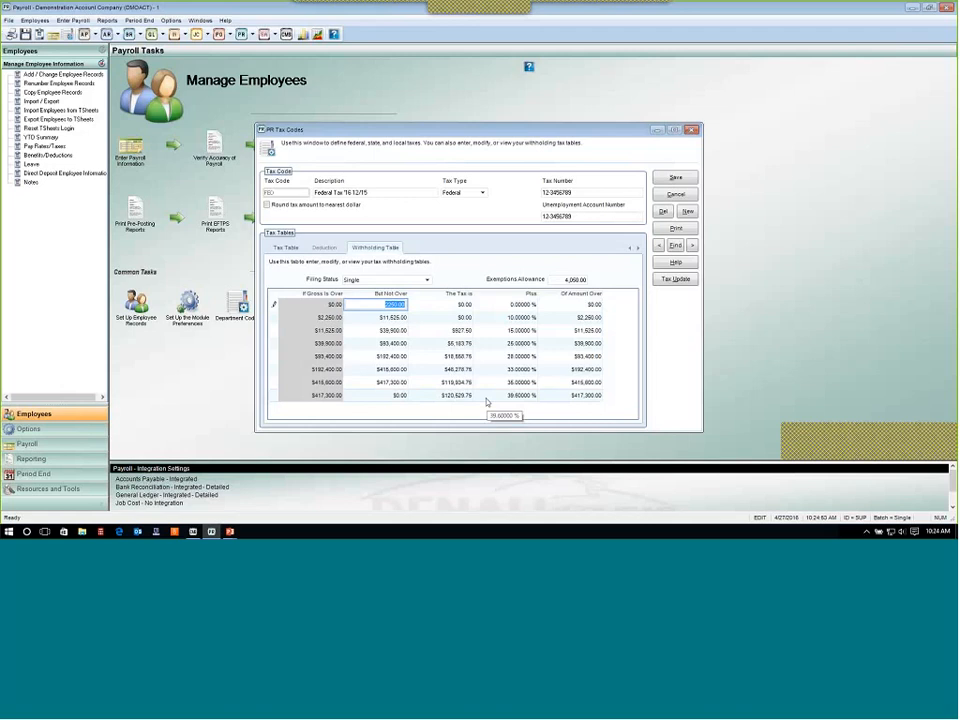
pyautogui.click(287, 248)
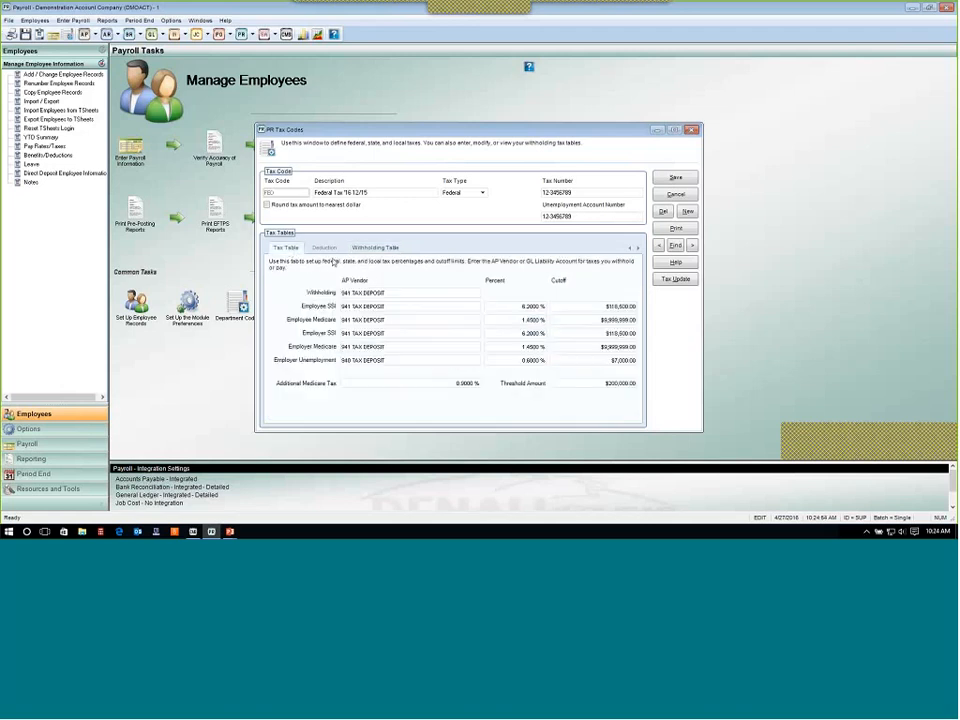
pyautogui.click(371, 248)
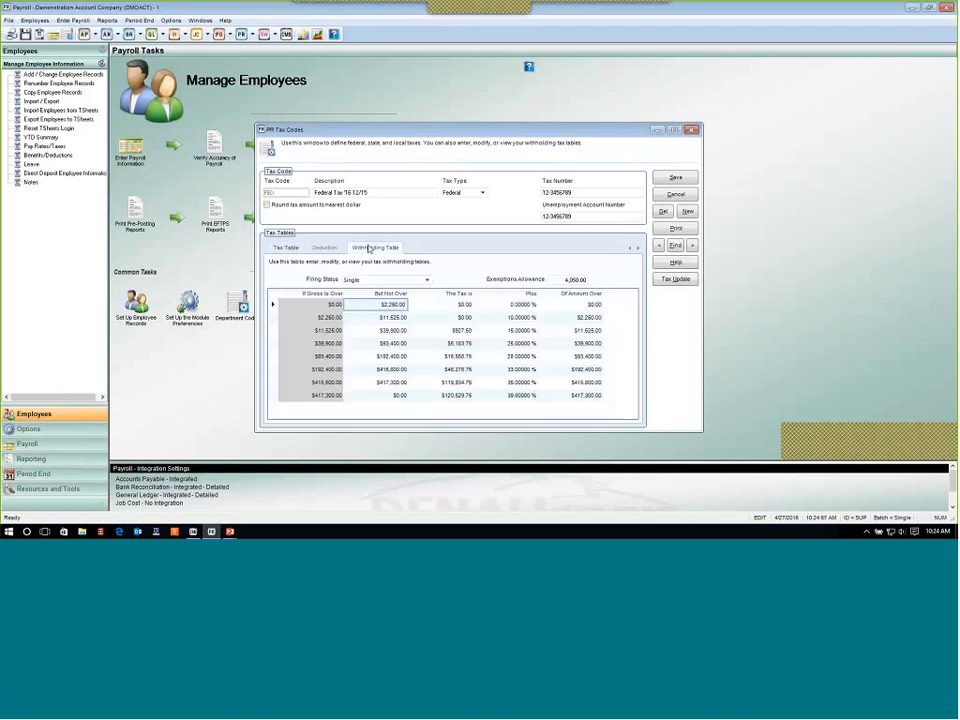
pyautogui.click(288, 248)
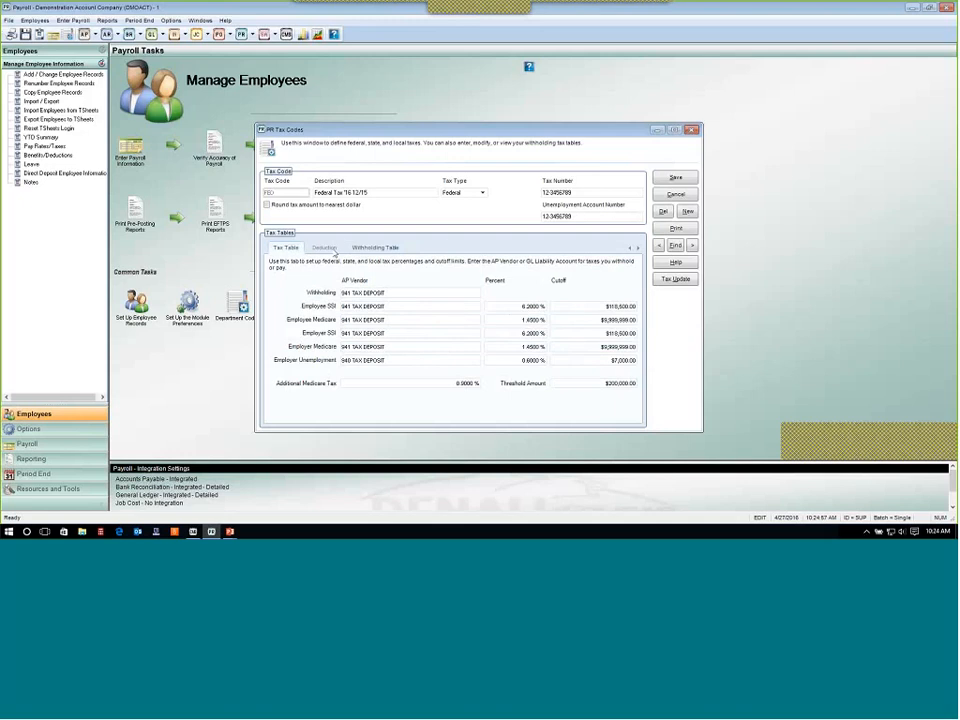
# Find and load the ID tax code from the tax code lookup.
pyautogui.click(675, 245)
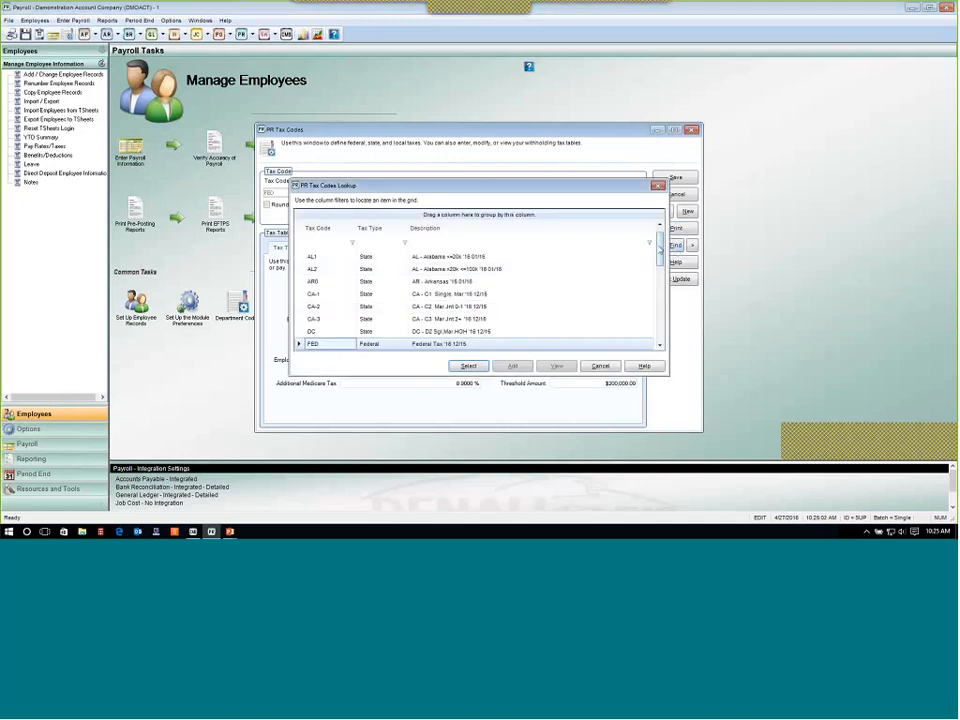
pyautogui.scroll(-3, 640, 276)
pyautogui.scroll(1, 561, 270)
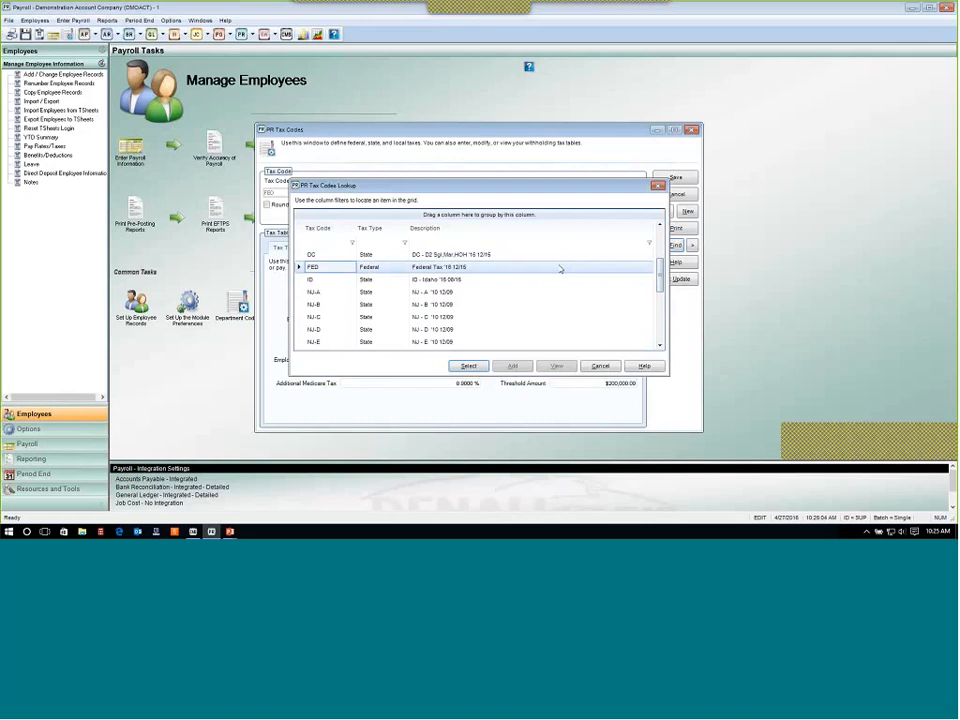
pyautogui.click(368, 280)
pyautogui.click(468, 366)
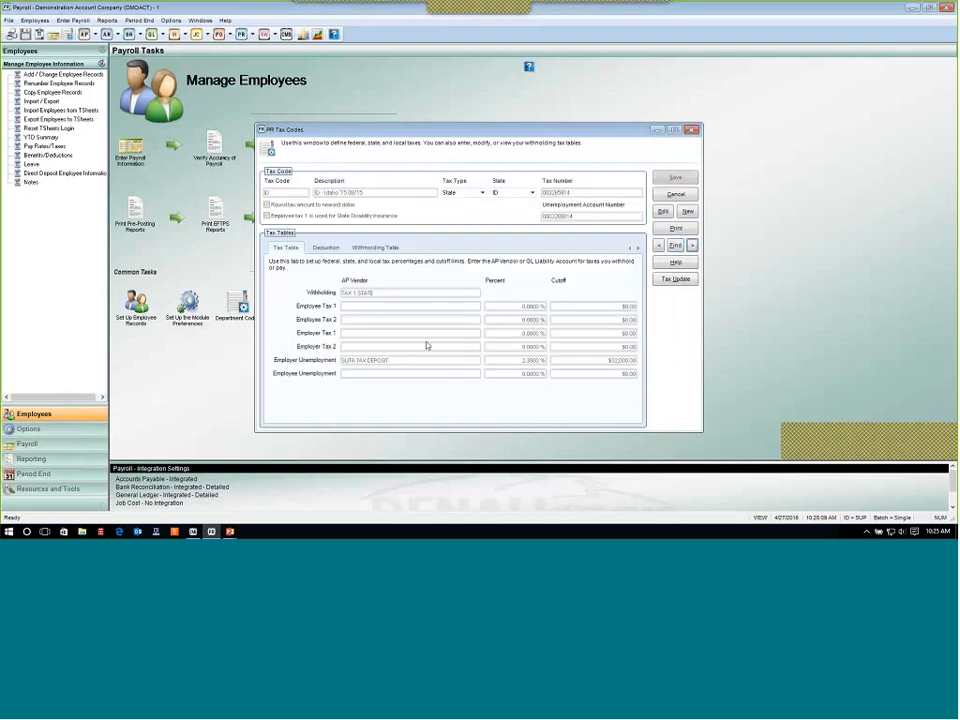
# View the ID withholding table for the Married Filing Jointly status, then cancel out of the record.
pyautogui.click(386, 248)
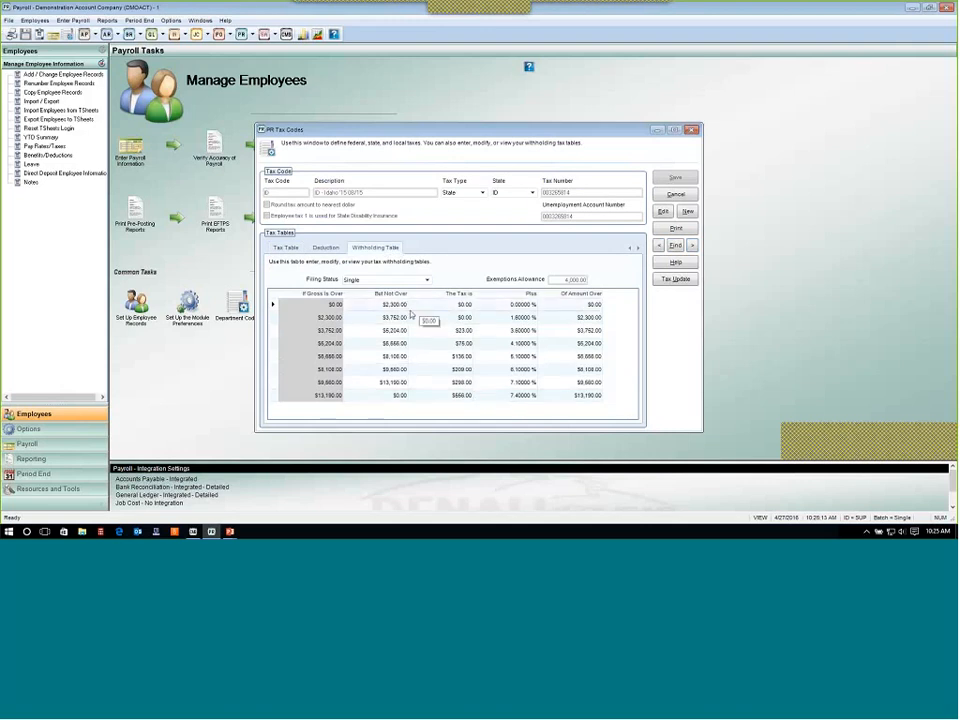
pyautogui.click(427, 281)
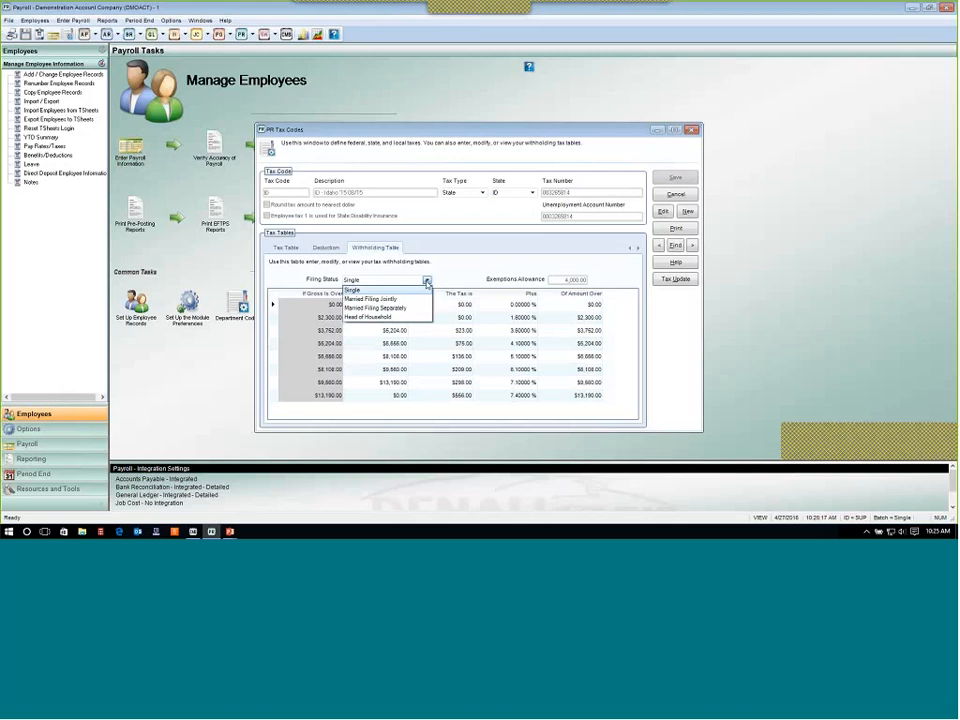
pyautogui.click(421, 299)
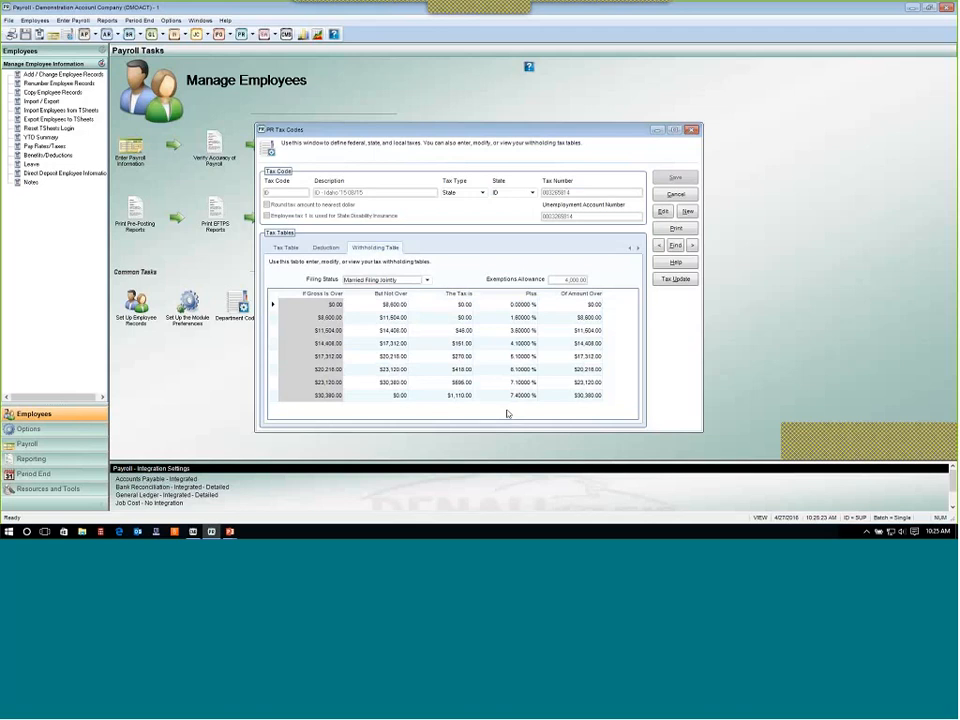
pyautogui.click(676, 195)
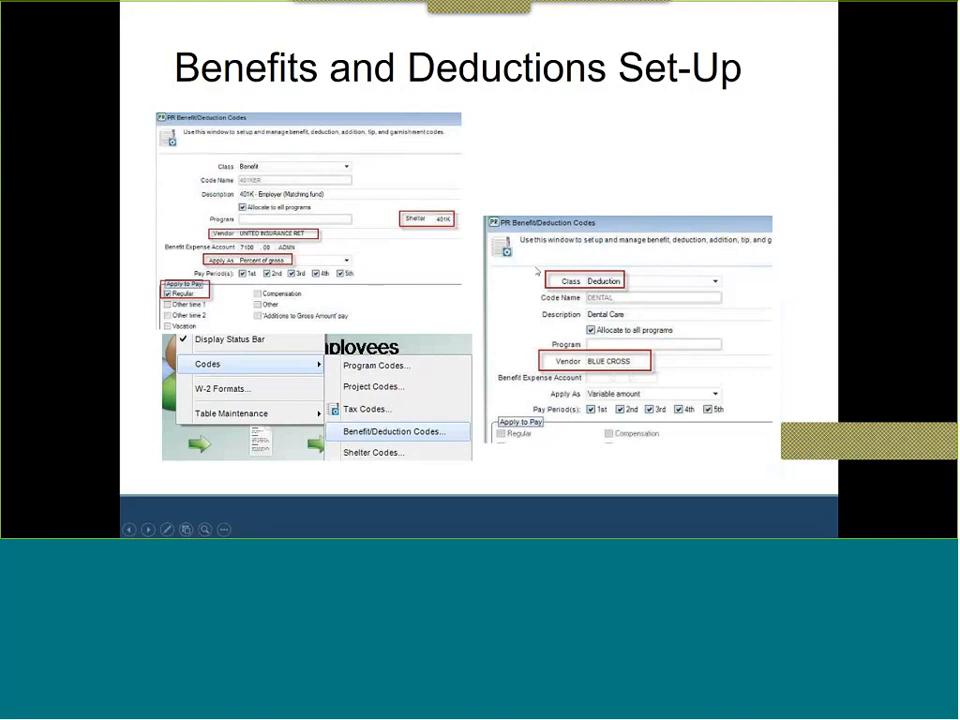
# Open Benefit/Deduction Codes and load the 401DED deduction code.
pyautogui.hotkey('alt', 'Tab')
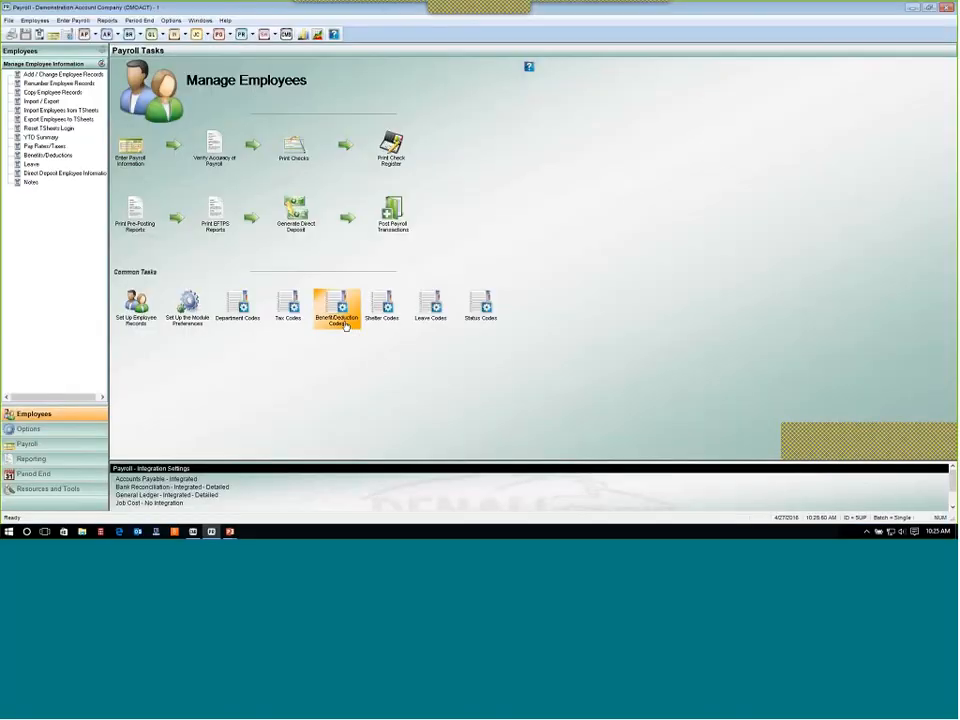
pyautogui.click(344, 325)
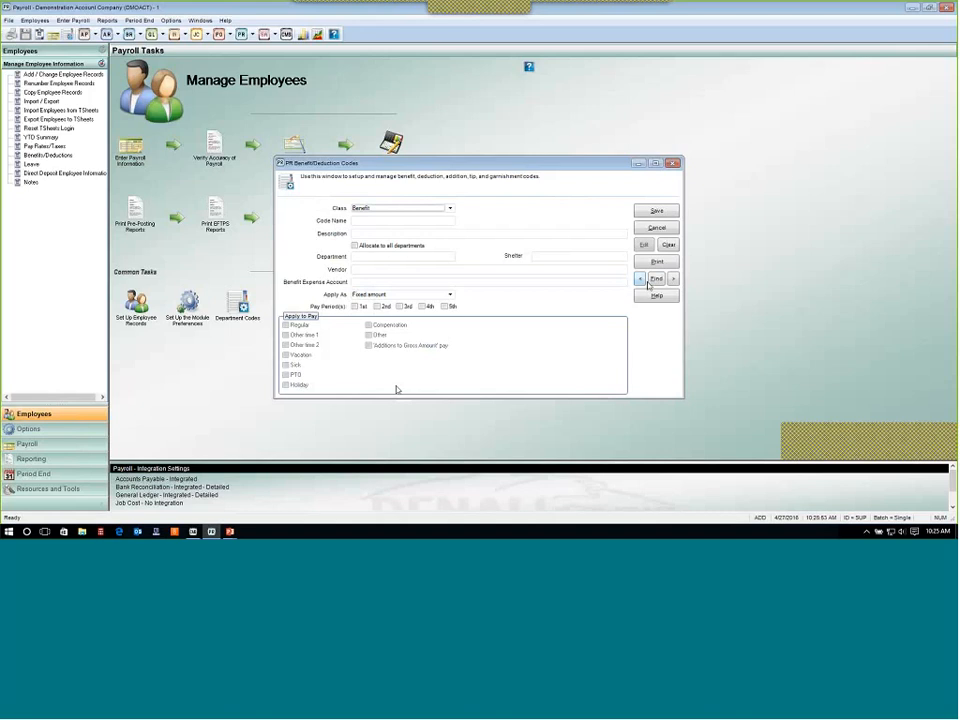
pyautogui.click(651, 281)
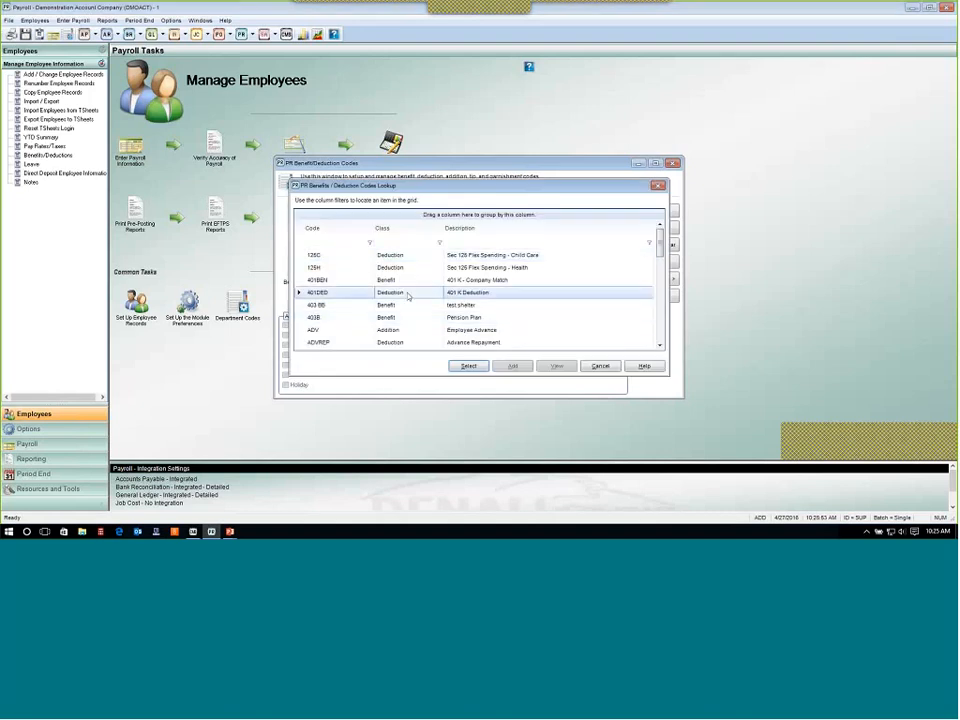
pyautogui.click(470, 366)
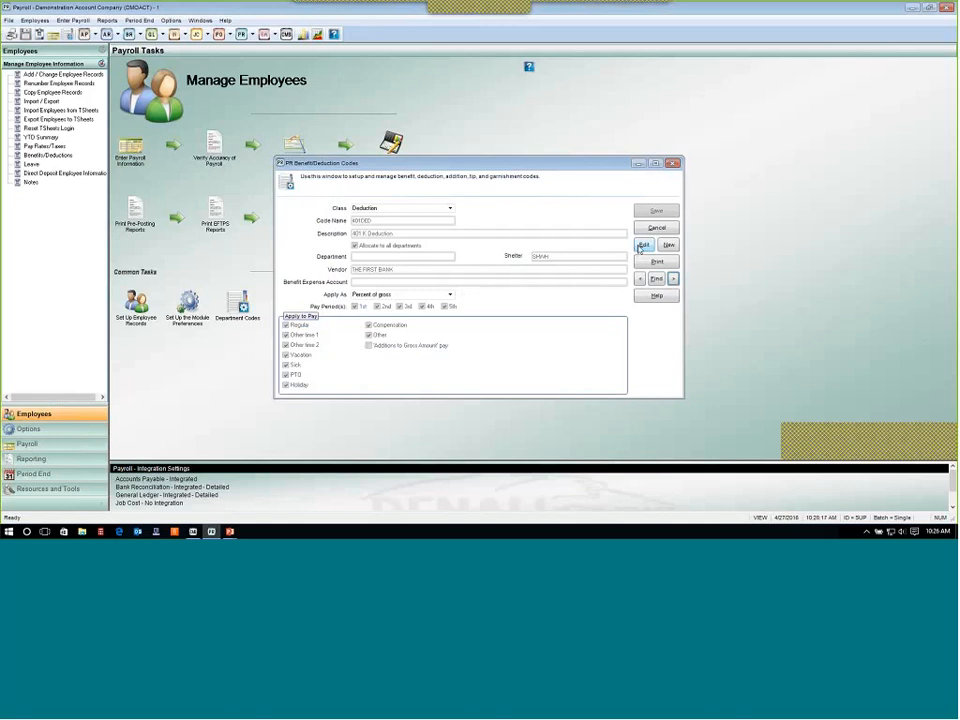
# Browse the benefit/deduction code lookup and load the HDED health insurance deduction.
pyautogui.click(657, 279)
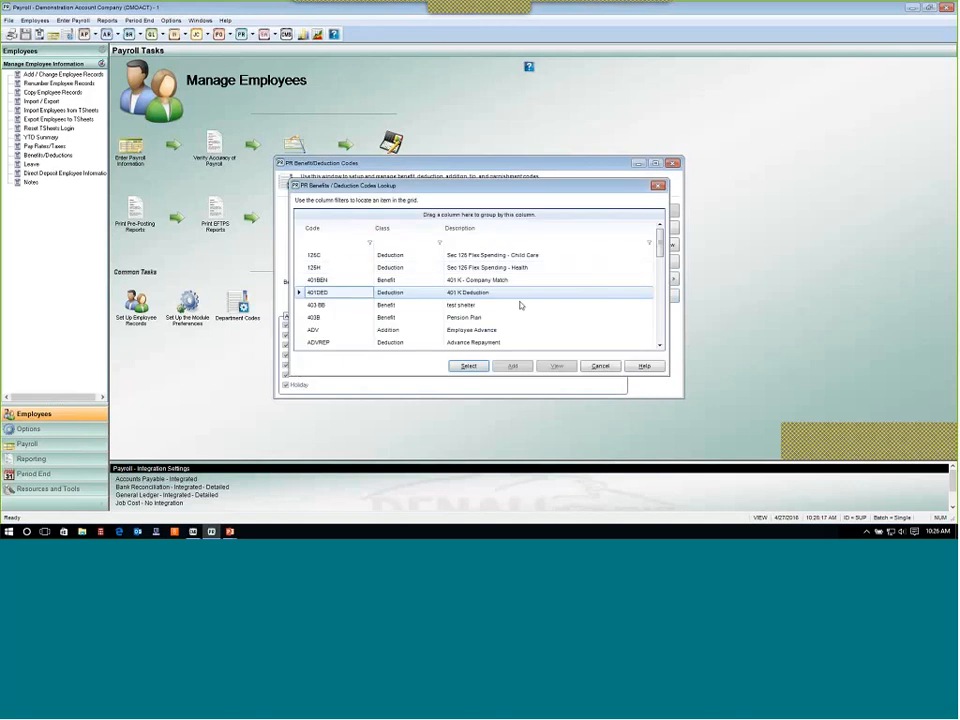
pyautogui.click(498, 343)
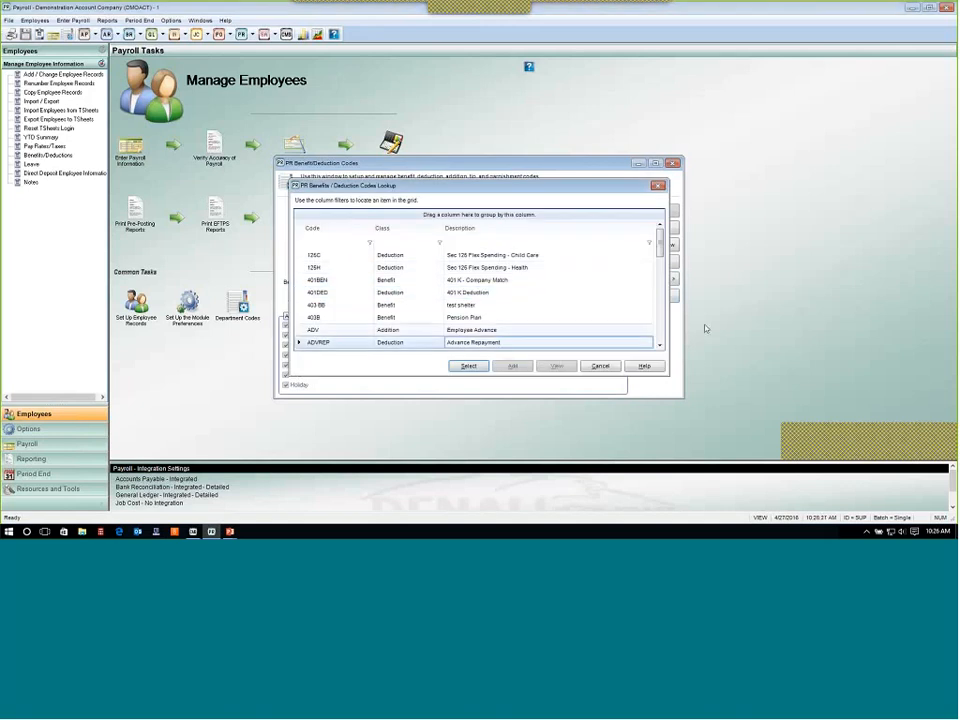
pyautogui.click(660, 346)
pyautogui.click(660, 346)
pyautogui.click(660, 346)
pyautogui.click(660, 346)
pyautogui.click(660, 346)
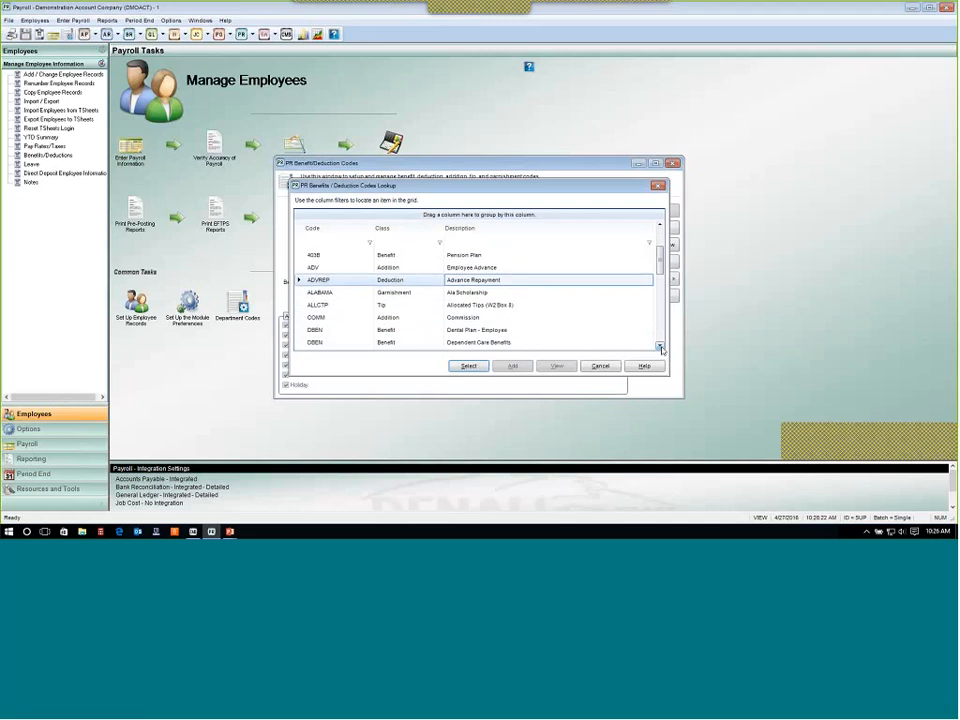
pyautogui.click(660, 346)
pyautogui.click(660, 346)
pyautogui.click(660, 346)
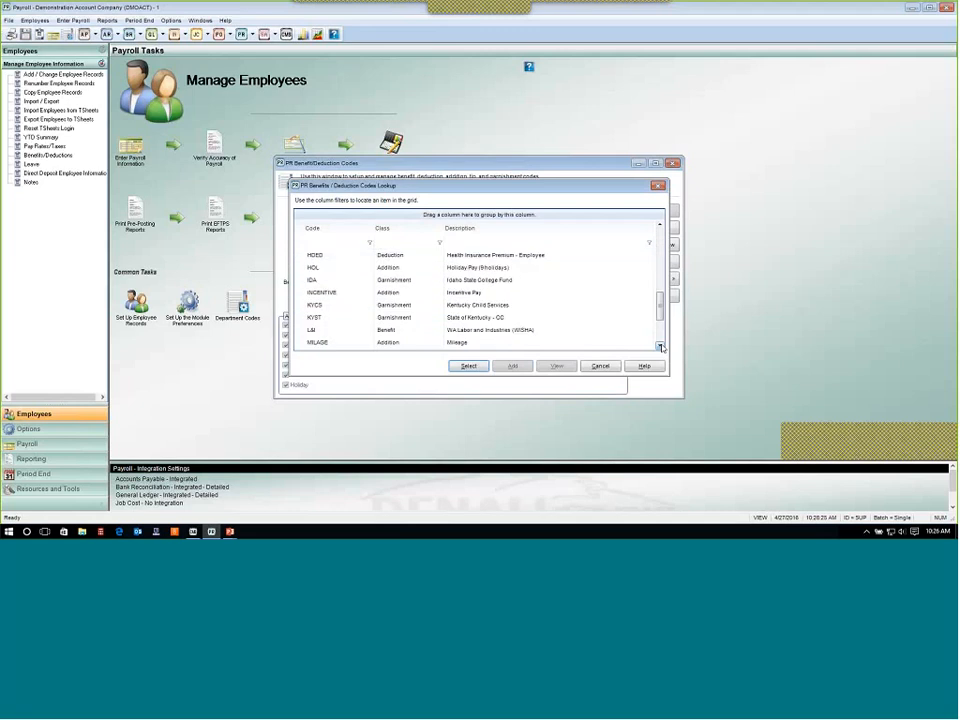
pyautogui.click(660, 227)
pyautogui.click(660, 227)
pyautogui.click(660, 227)
pyautogui.click(660, 227)
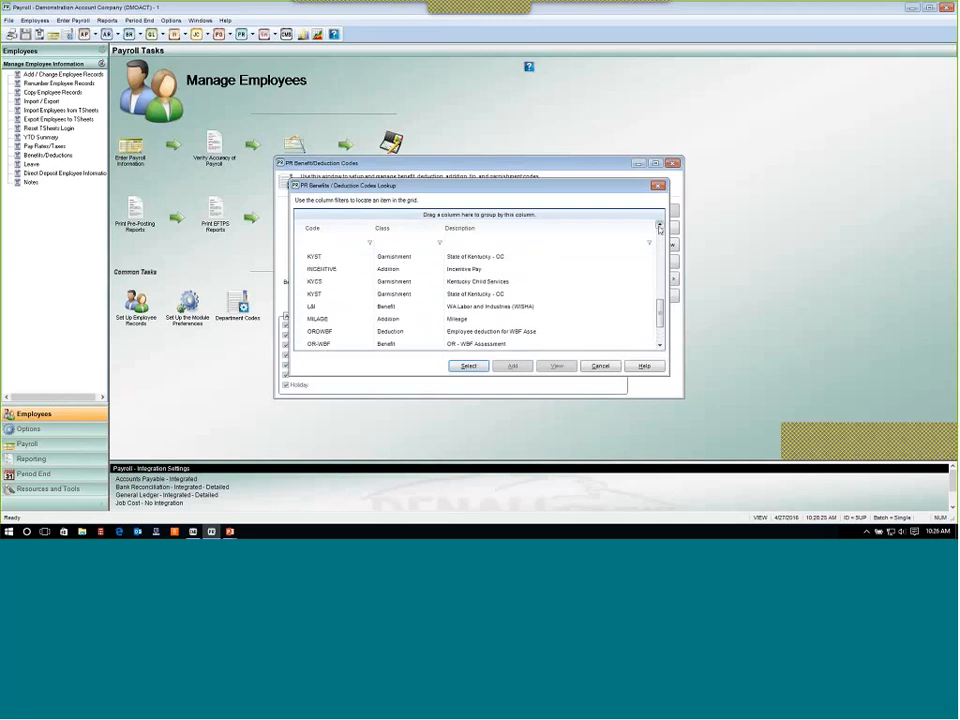
pyautogui.click(660, 227)
pyautogui.click(660, 227)
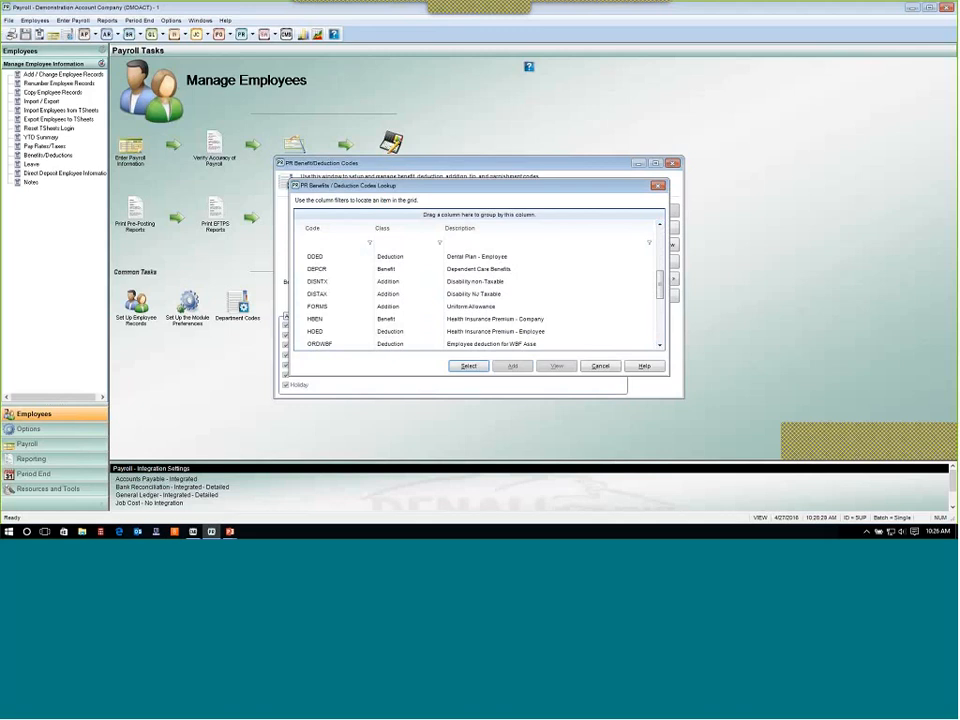
pyautogui.click(330, 331)
pyautogui.click(468, 366)
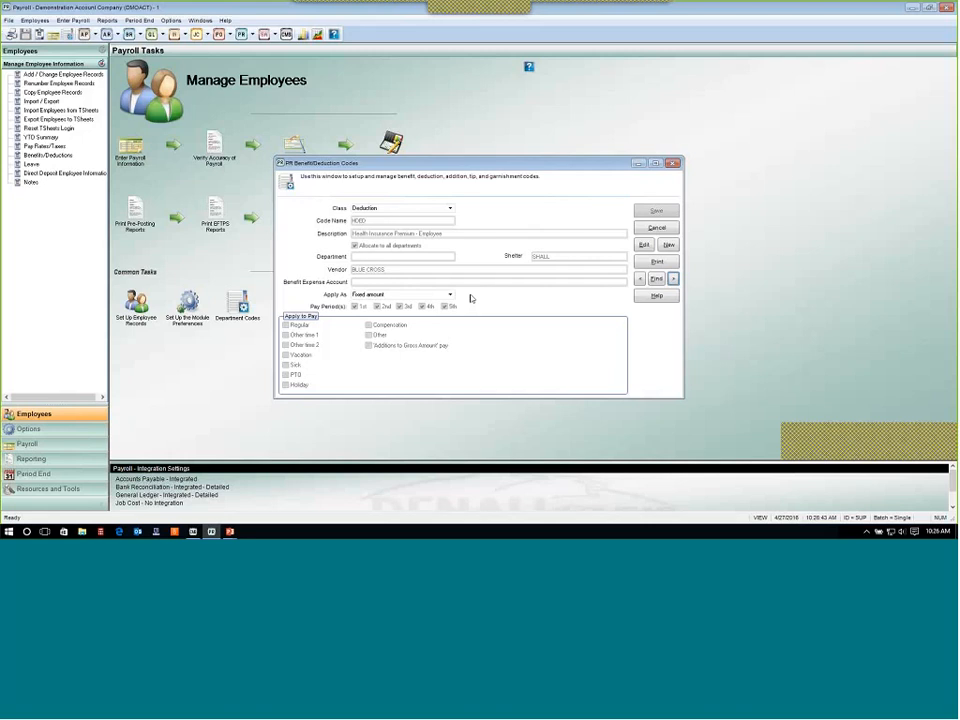
# Open the HDED deduction for editing and view its SHALL shelter code details.
pyautogui.click(644, 244)
pyautogui.doubleClick(552, 258)
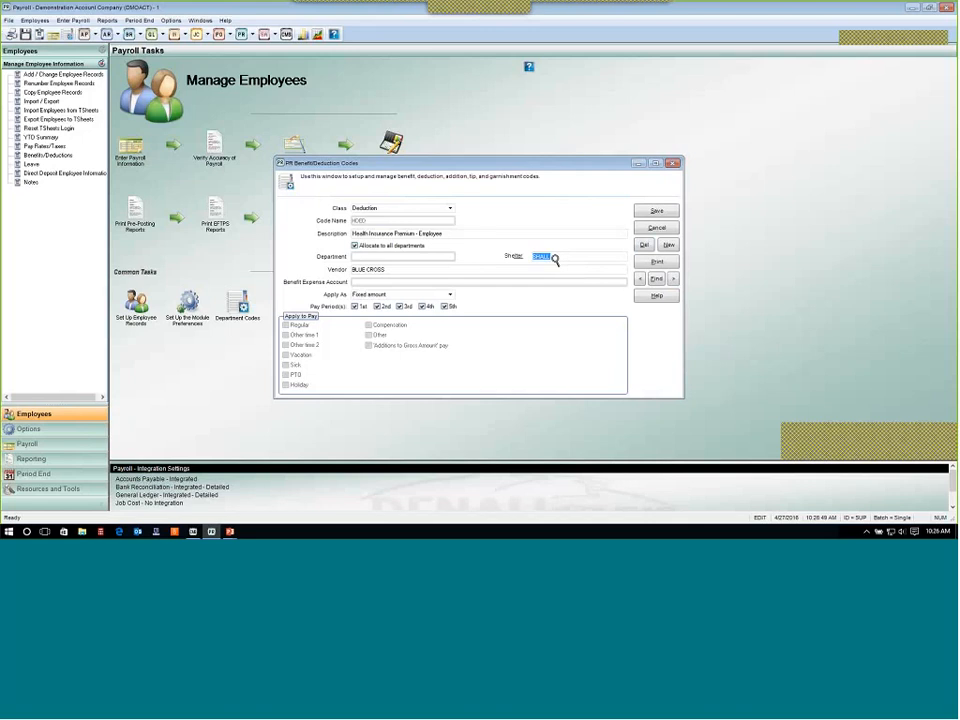
pyautogui.rightClick(555, 260)
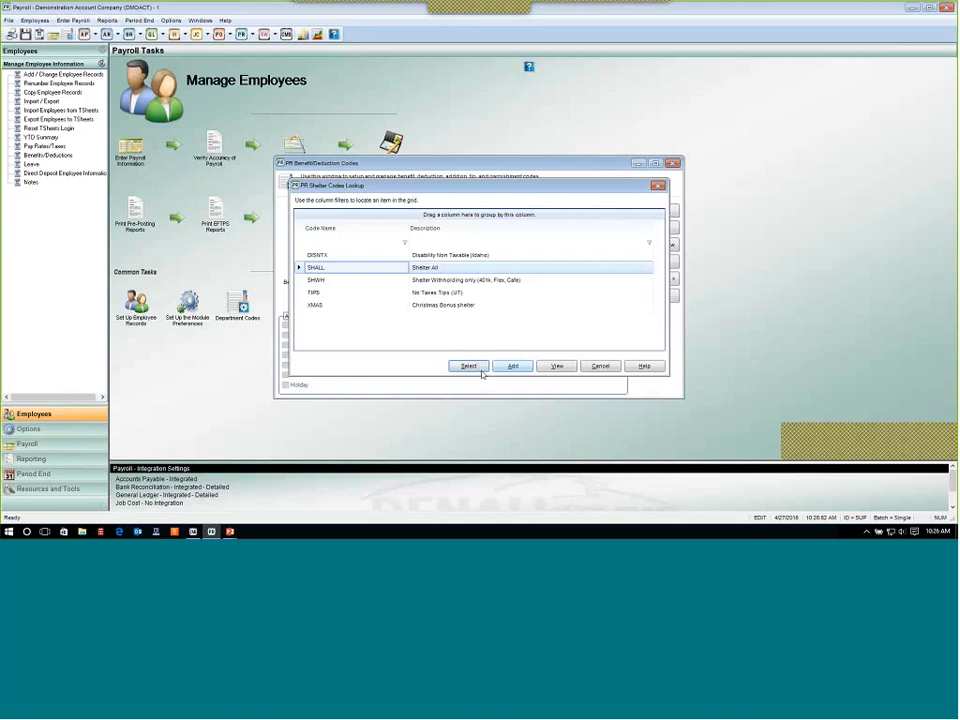
pyautogui.click(556, 366)
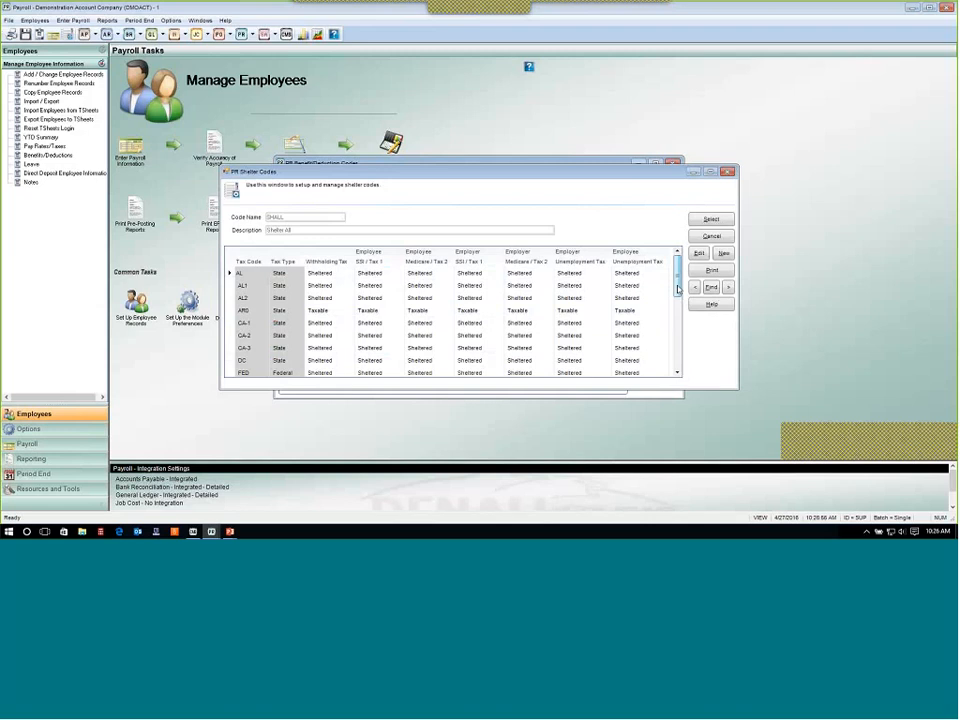
# Review which tax codes the SHALL shelter marks as sheltered or taxable, then close it and cancel the deduction edit.
pyautogui.moveTo(678, 289); pyautogui.dragTo(681, 349)
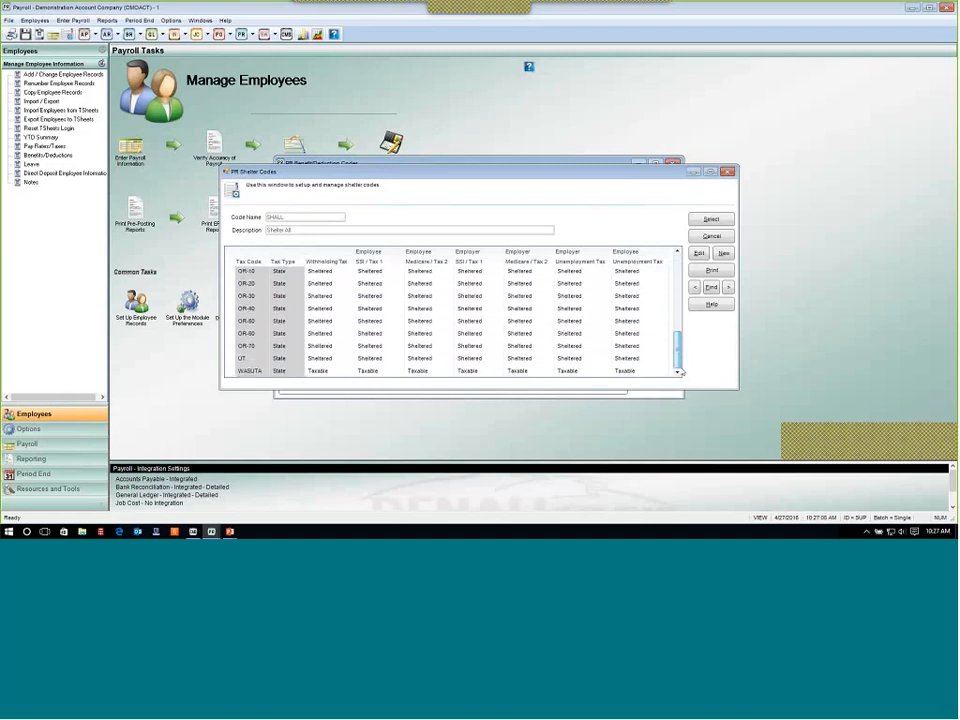
pyautogui.moveTo(679, 362); pyautogui.dragTo(678, 268)
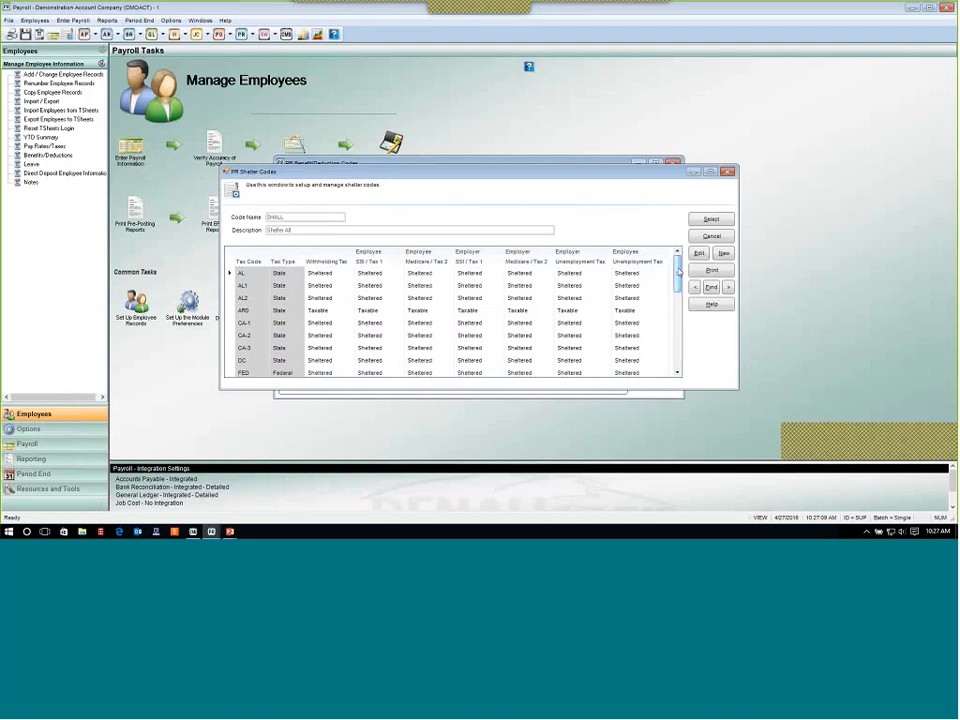
pyautogui.click(712, 237)
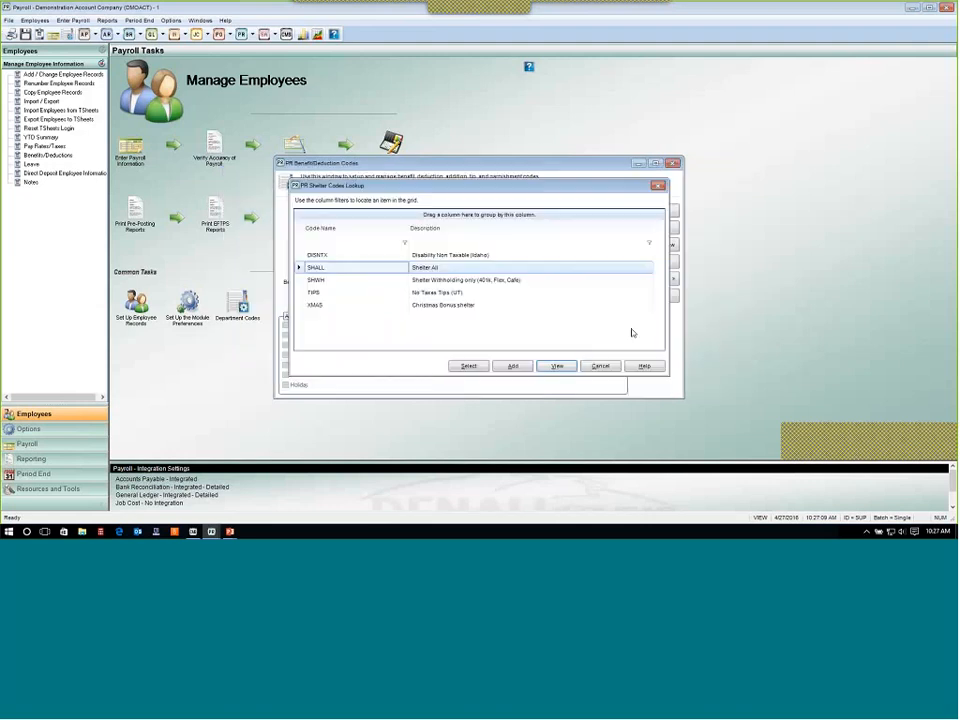
pyautogui.click(603, 368)
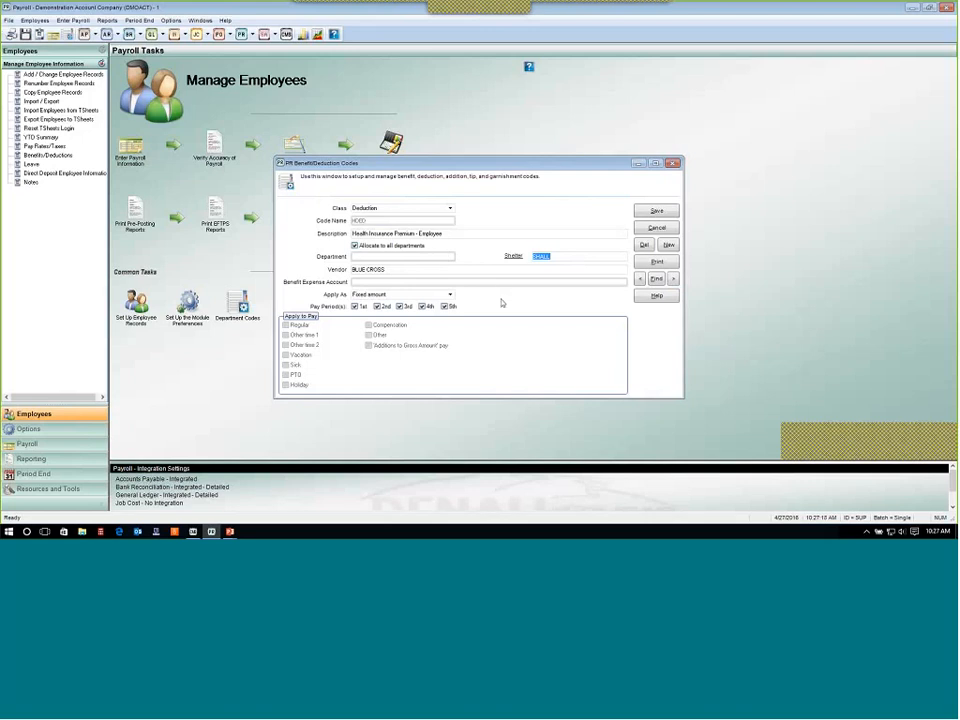
pyautogui.click(658, 229)
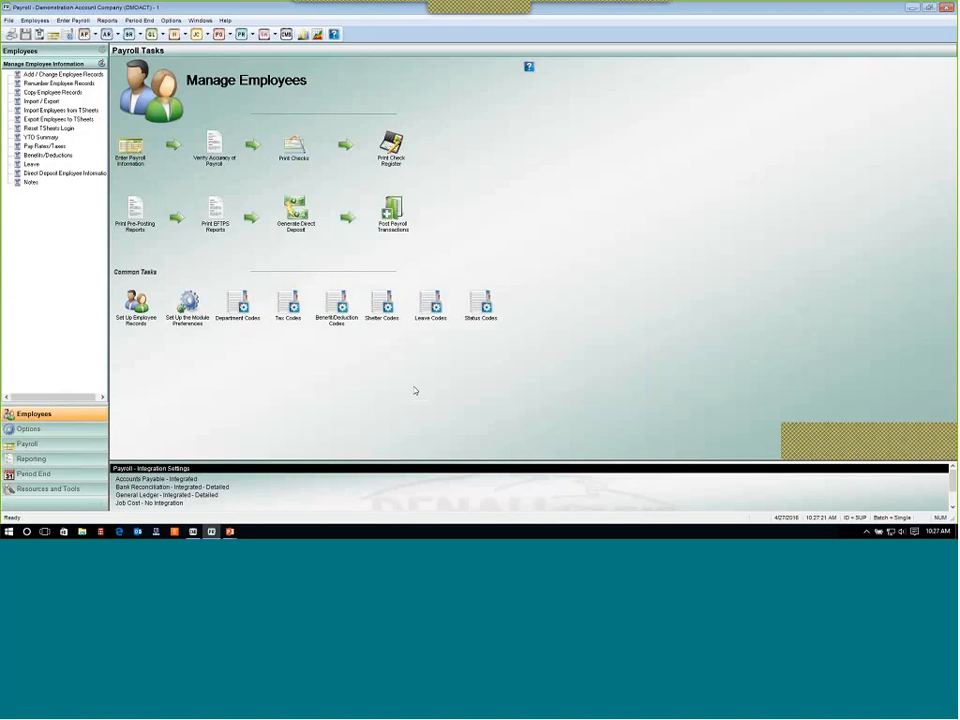
# Open Benefit/Deduction Codes, look up and load the HBEN company health insurance benefit, then close the window.
pyautogui.click(334, 313)
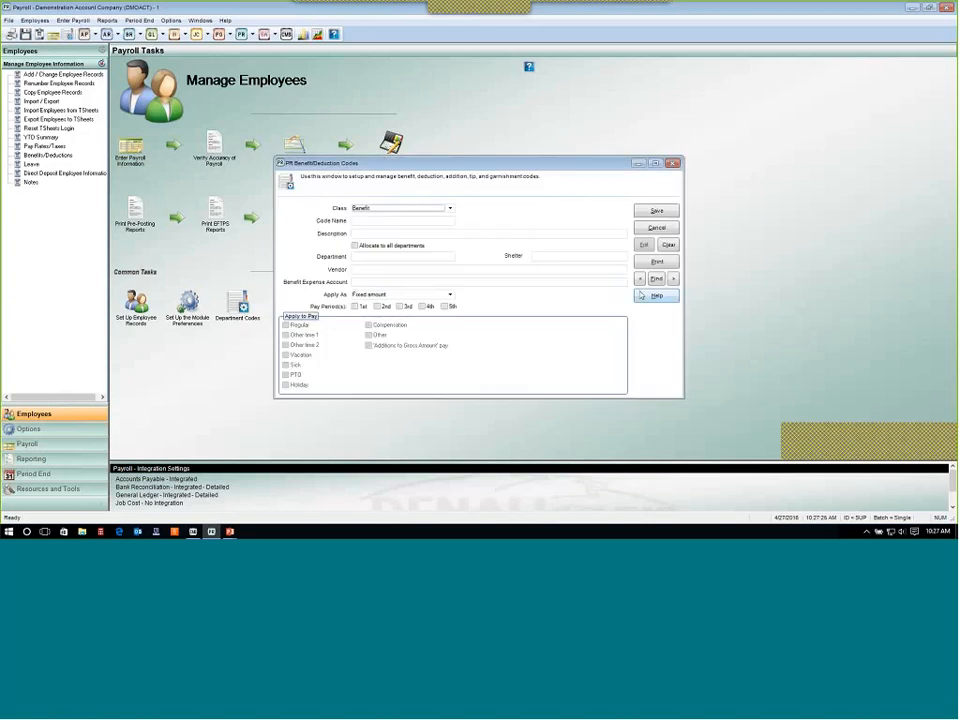
pyautogui.click(656, 278)
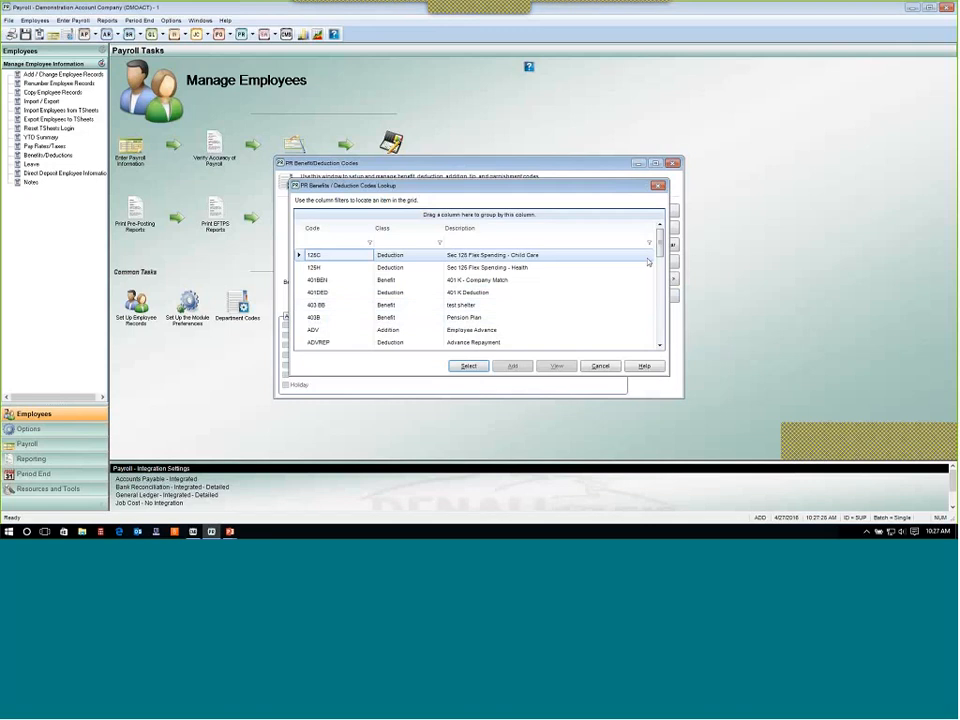
pyautogui.moveTo(660, 242); pyautogui.dragTo(661, 290)
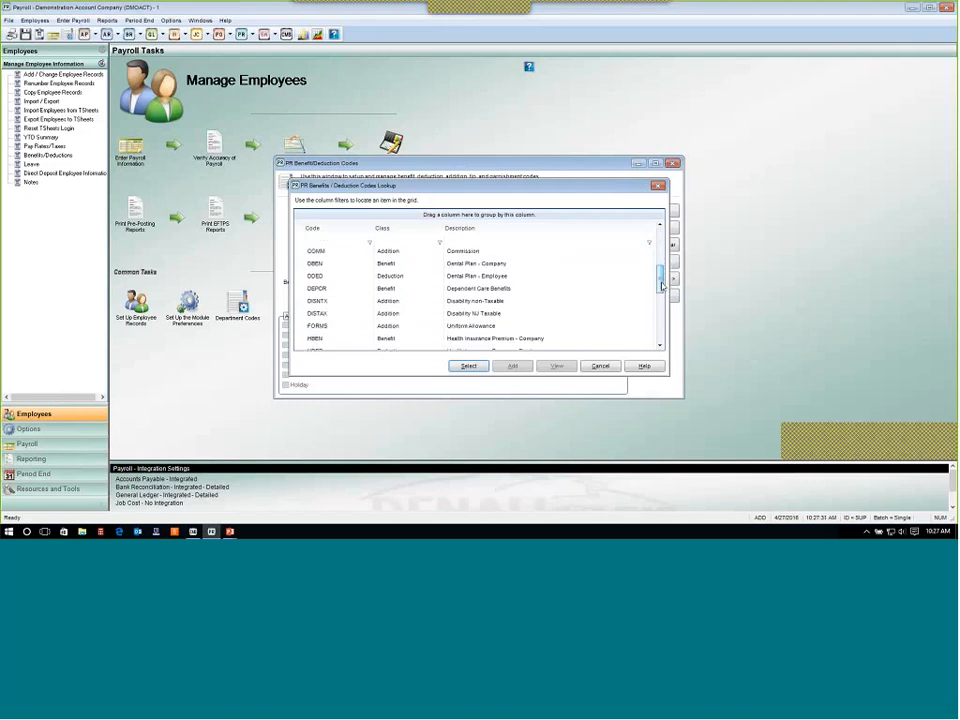
pyautogui.scroll(-1, 517, 316)
pyautogui.click(520, 301)
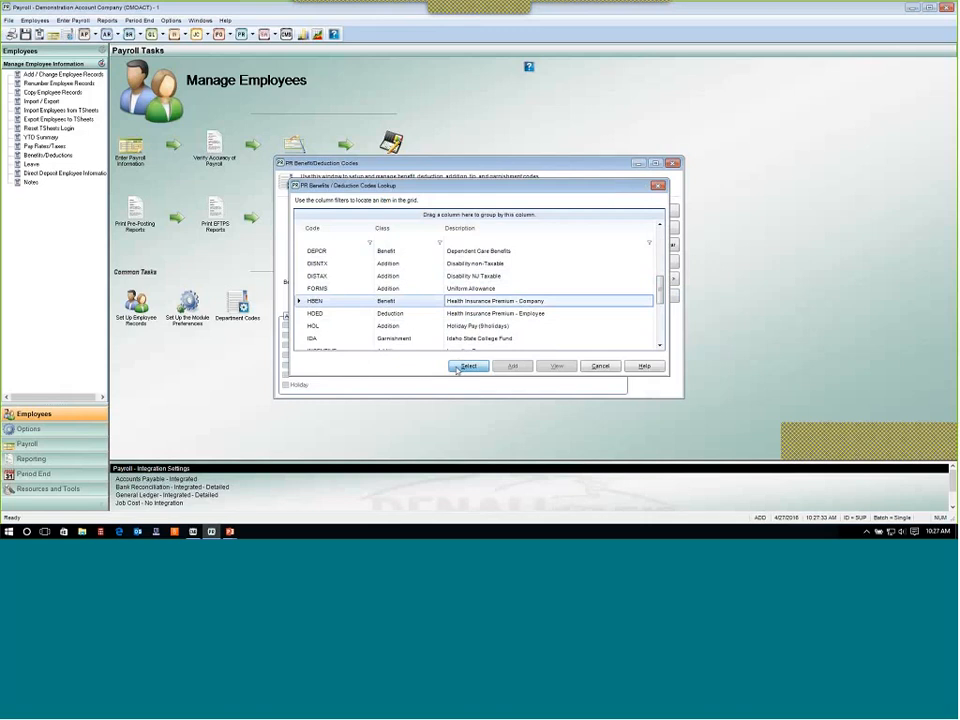
pyautogui.click(467, 366)
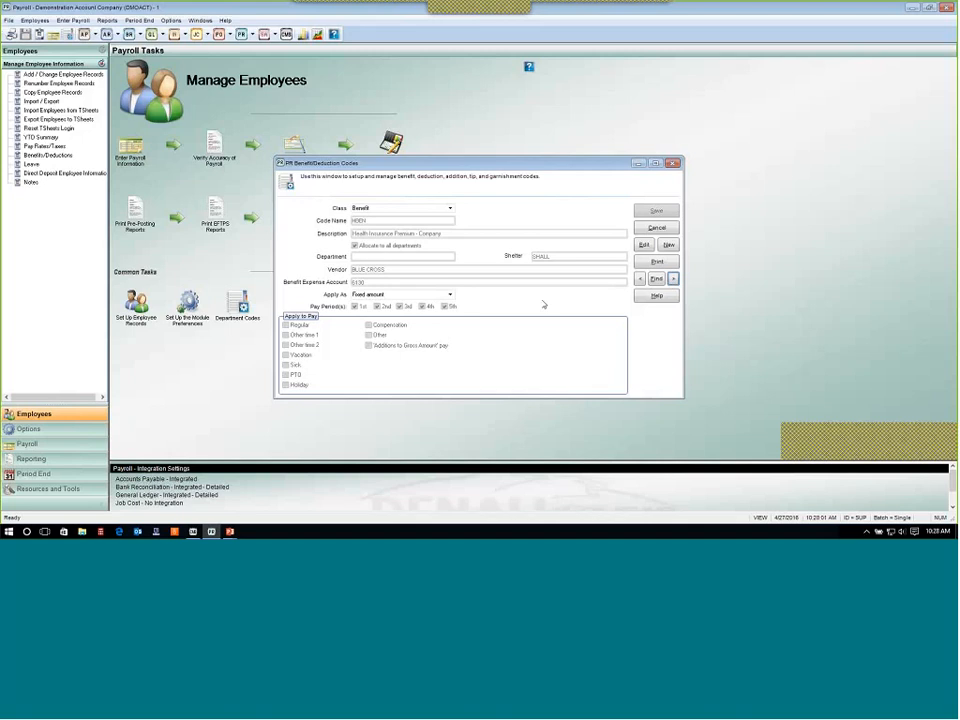
pyautogui.click(656, 227)
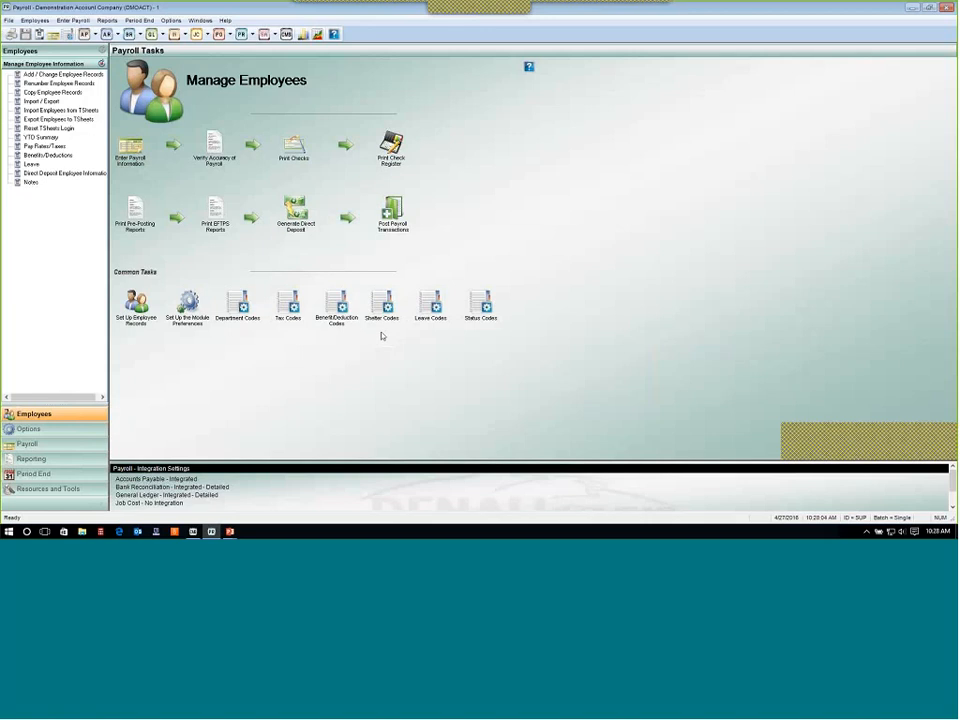
# Open Shelter Codes, browse the shelter code lookup, then close the lookup and the window.
pyautogui.click(382, 307)
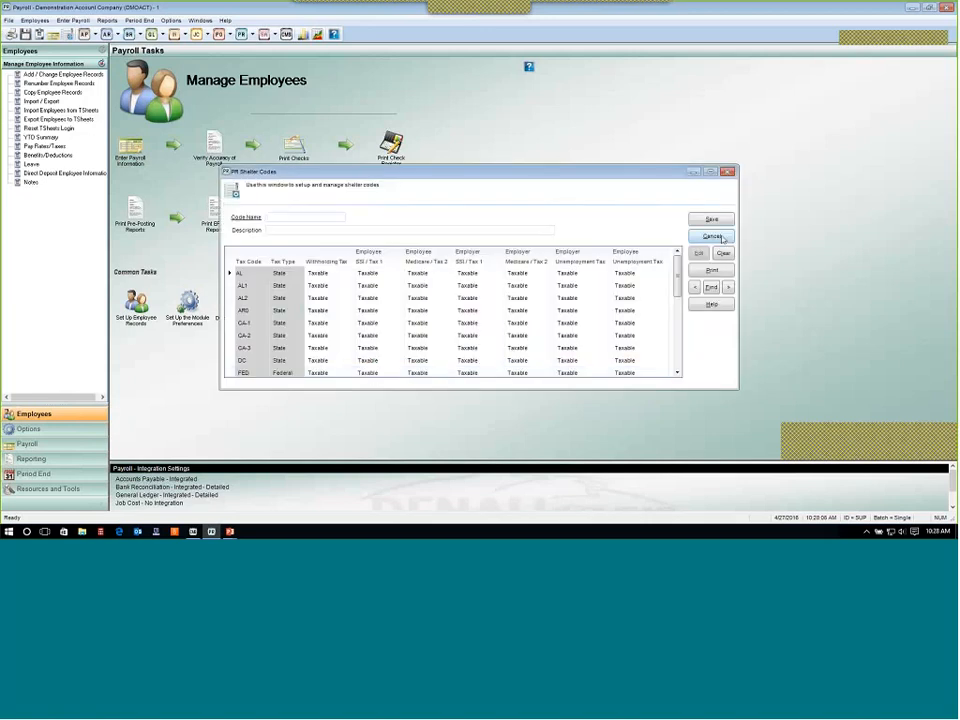
pyautogui.click(711, 288)
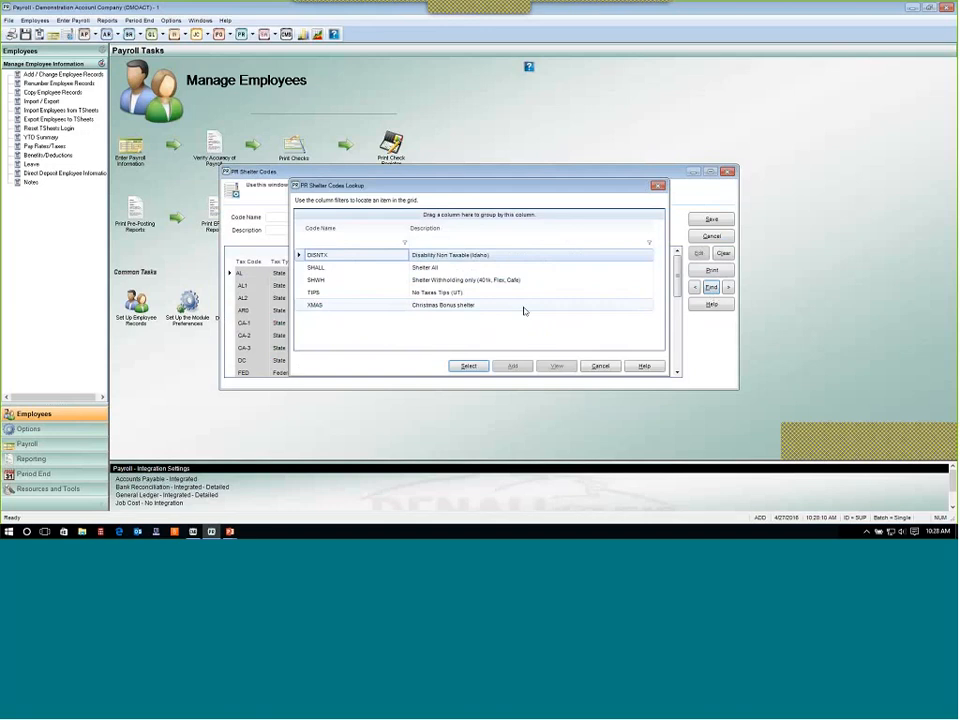
pyautogui.click(600, 366)
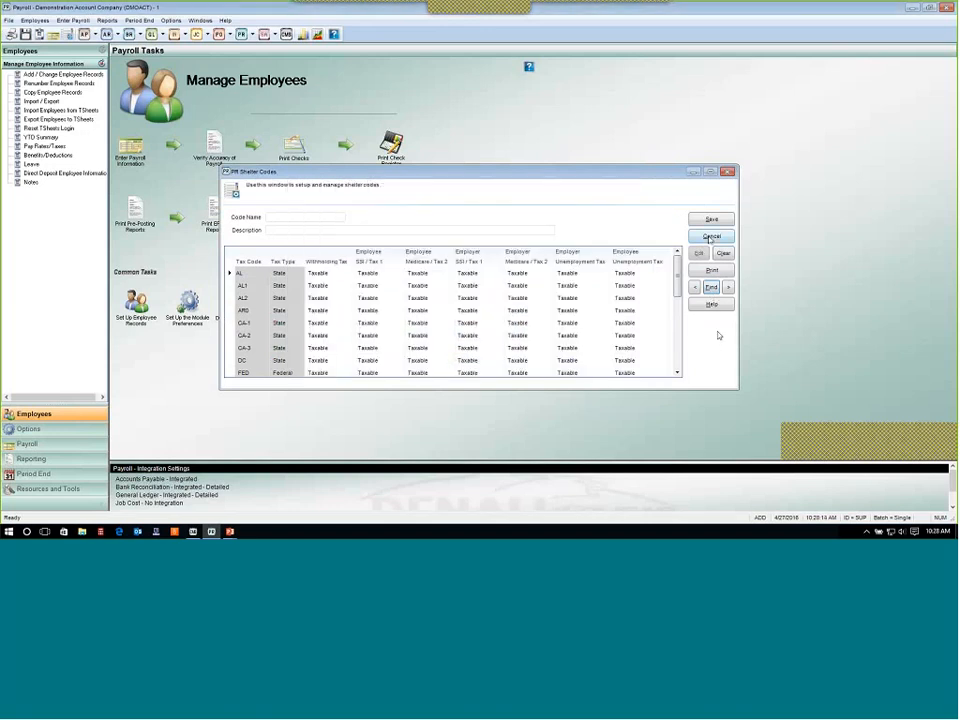
pyautogui.click(710, 240)
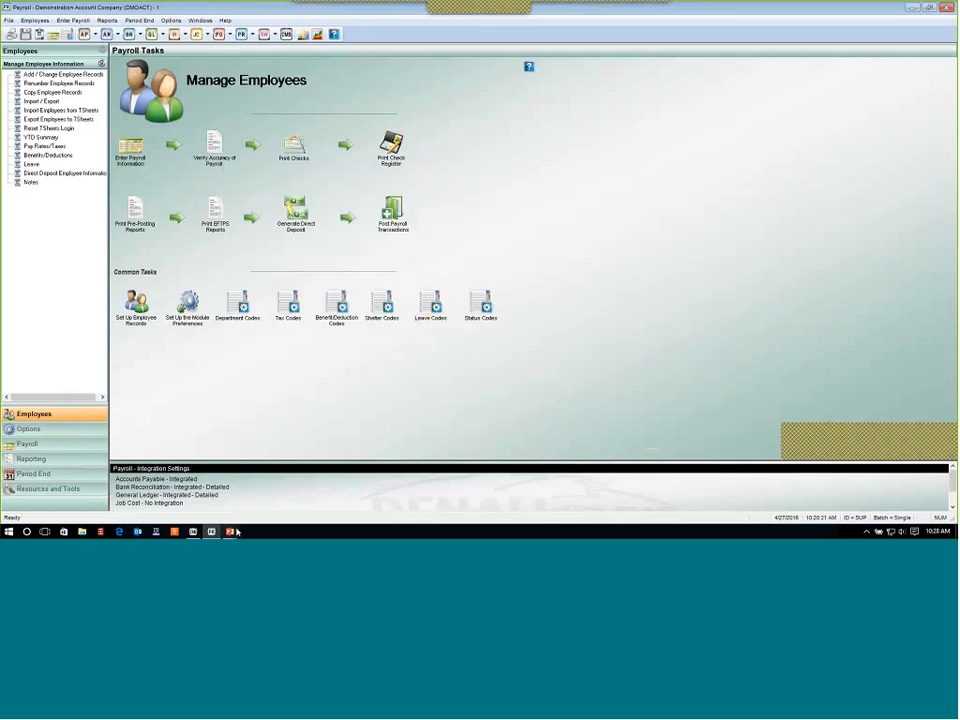
pyautogui.hotkey('alt', 'Tab')
pyautogui.press('Right')
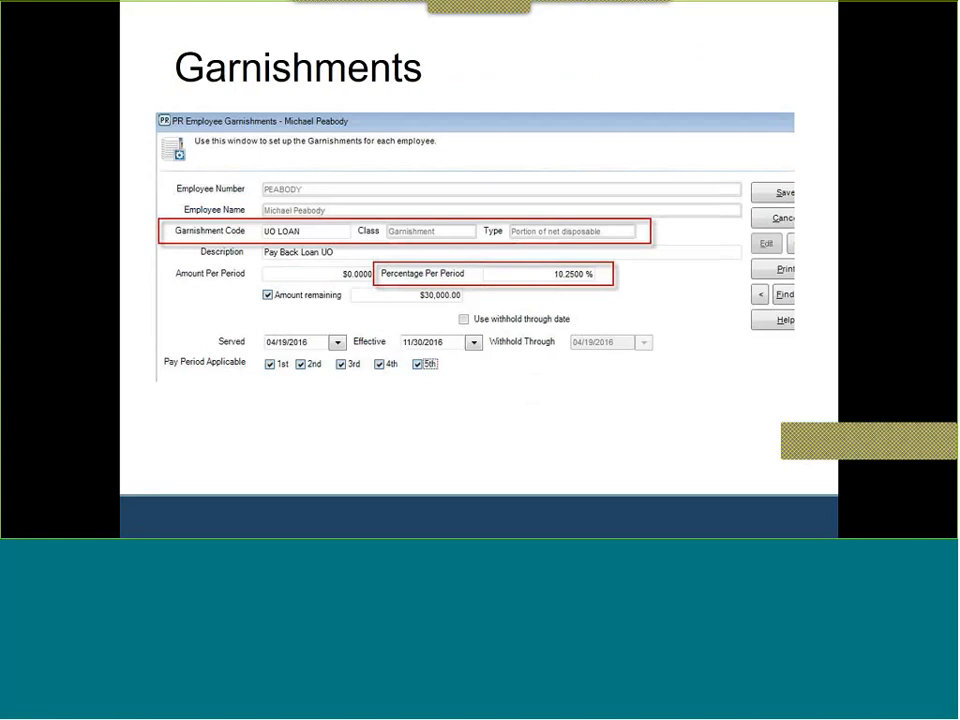
pyautogui.hotkey('alt', 'Tab')
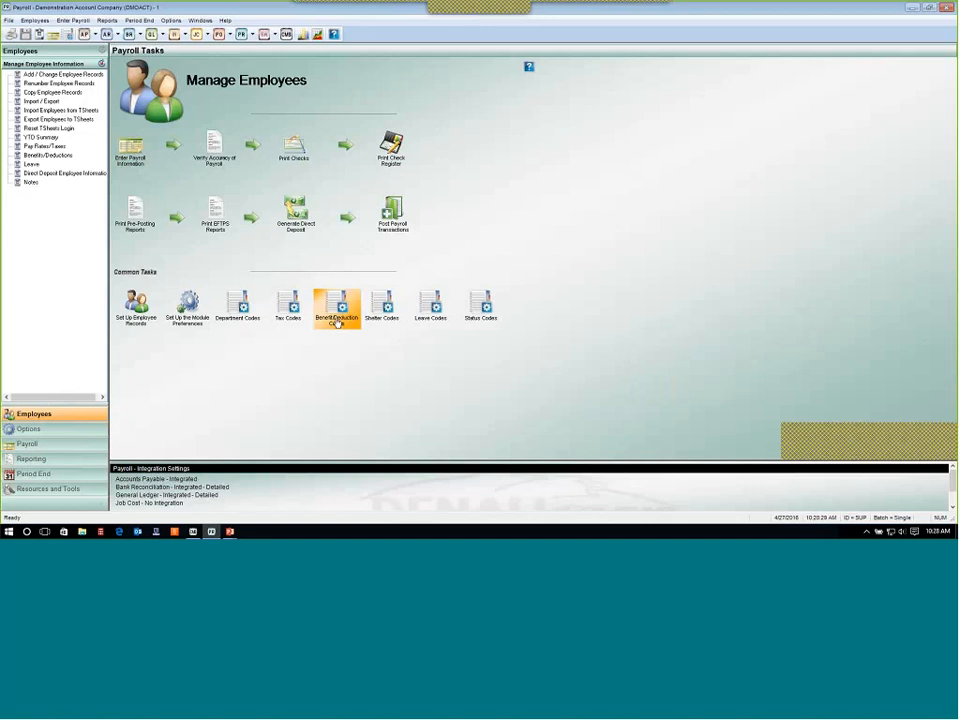
# Open Benefit/Deduction Codes, load the KYCS Kentucky Child Services garnishment for editing, then cancel.
pyautogui.click(337, 320)
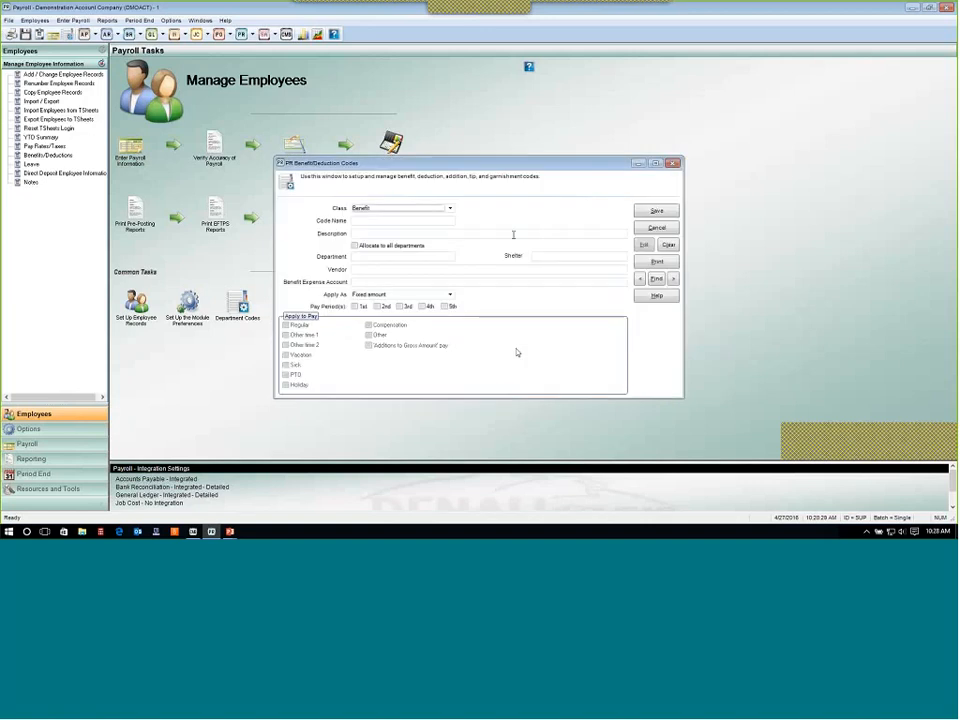
pyautogui.click(656, 278)
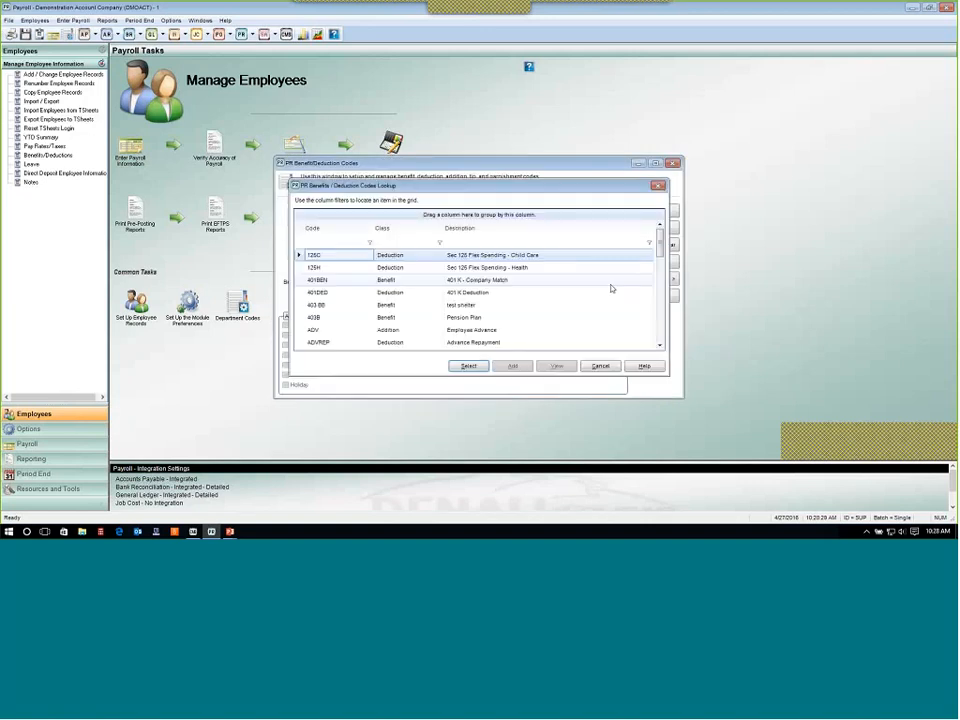
pyautogui.scroll(-4, 475, 292)
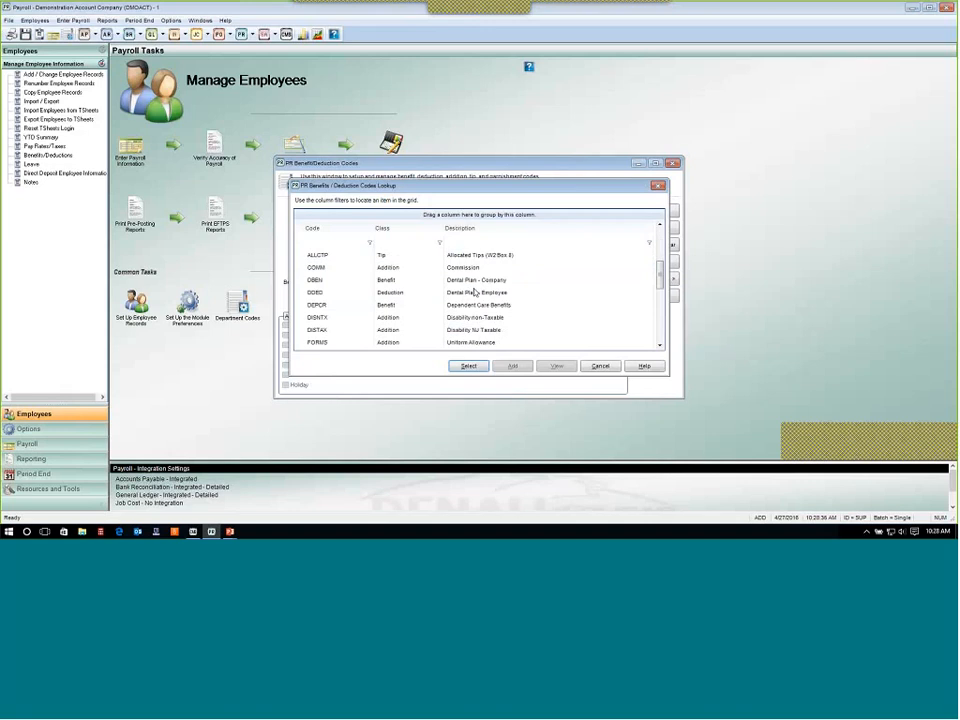
pyautogui.scroll(-5, 475, 292)
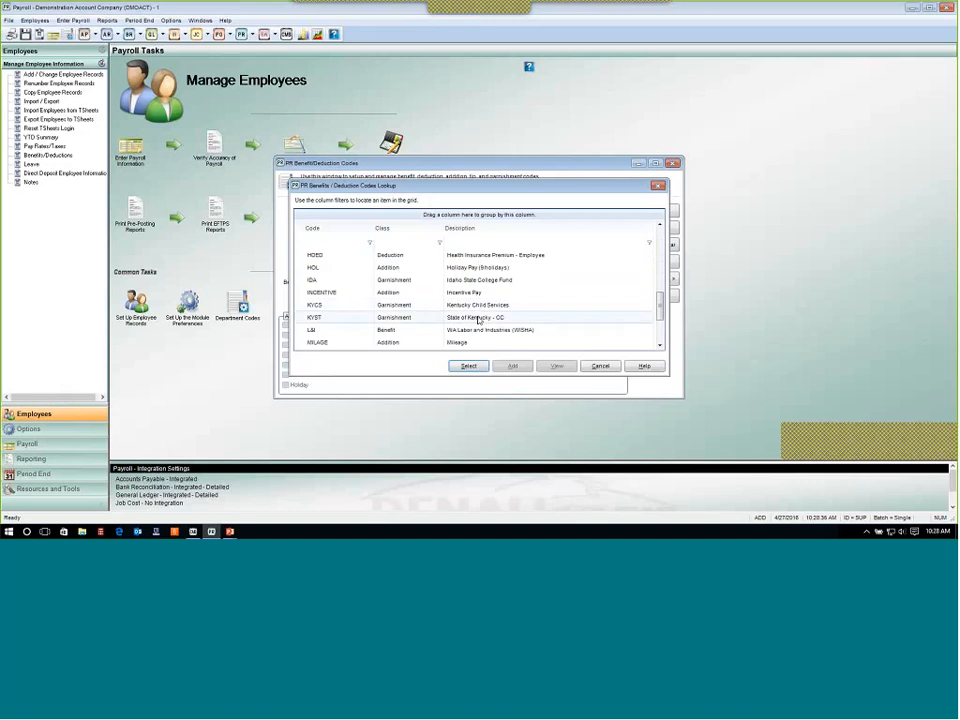
pyautogui.click(476, 305)
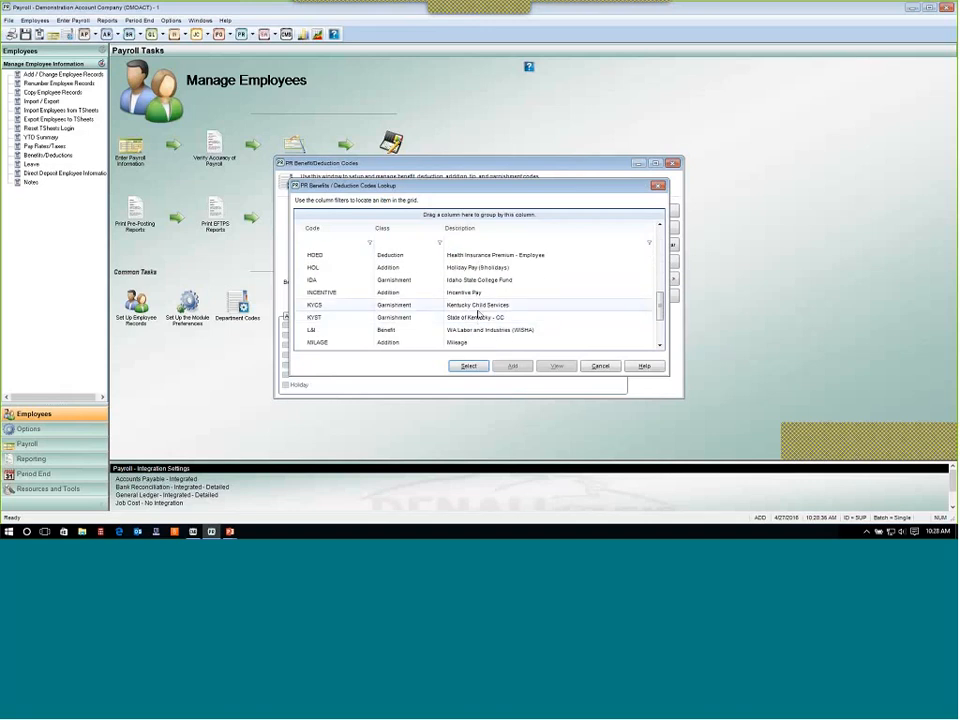
pyautogui.click(467, 367)
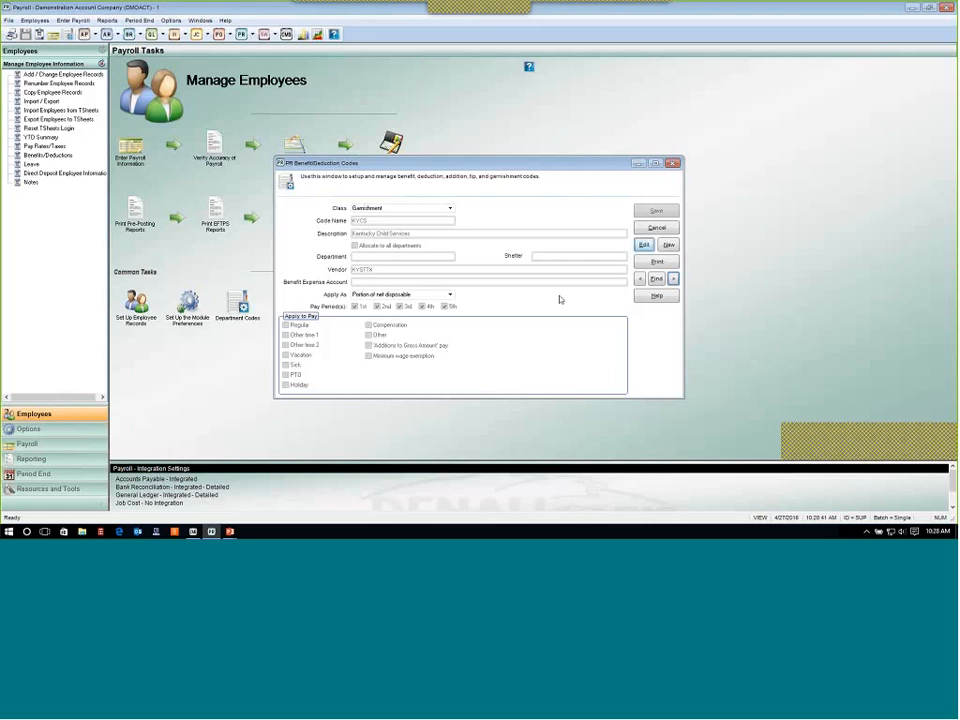
pyautogui.click(644, 245)
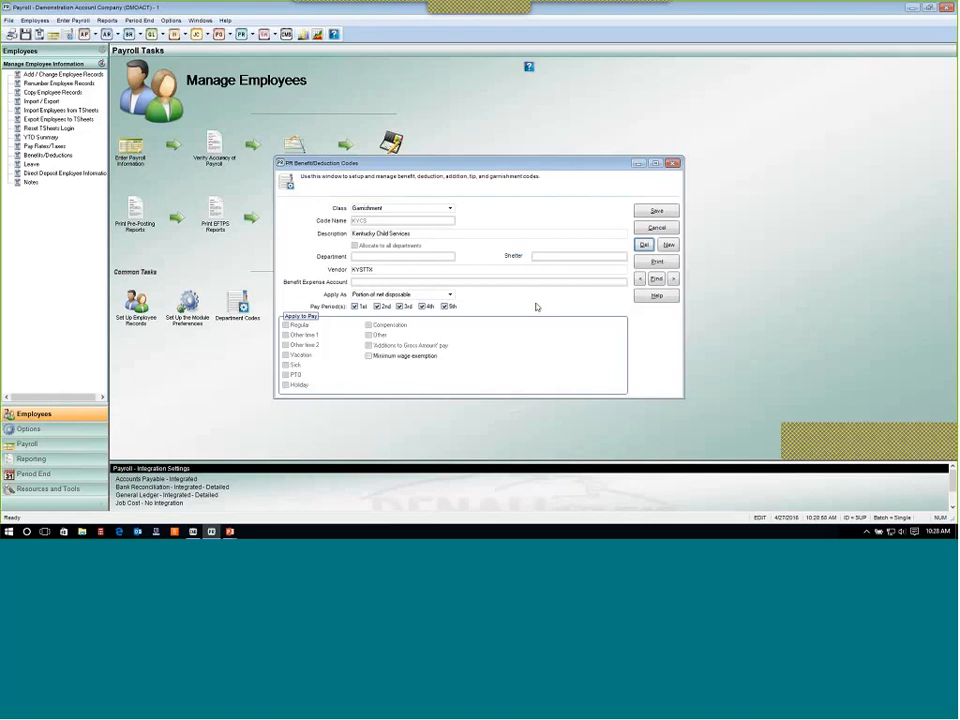
pyautogui.click(656, 227)
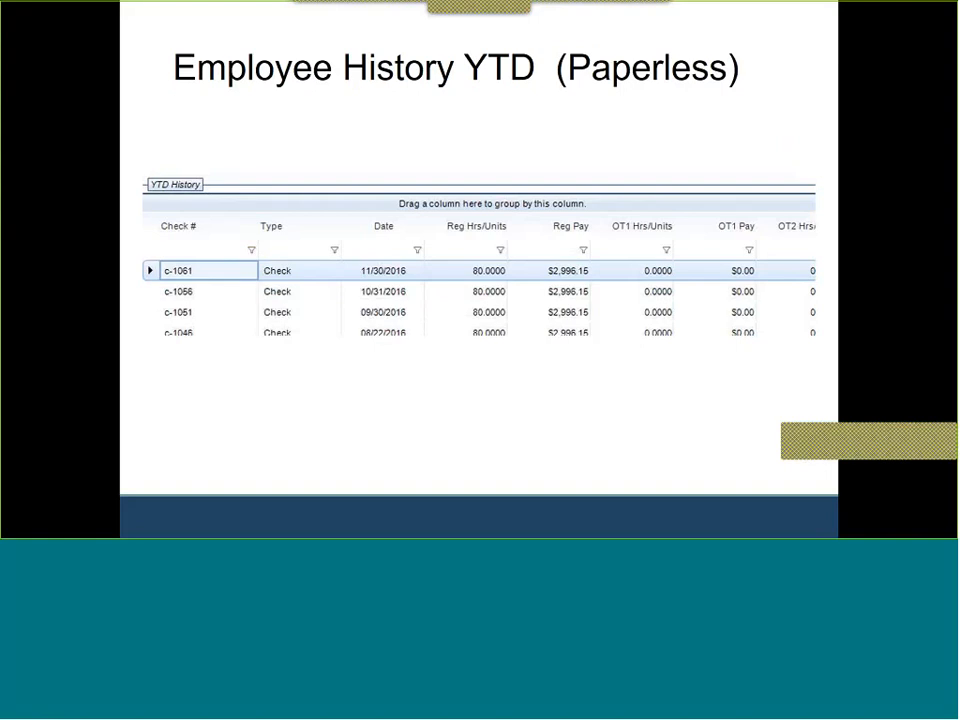
# Open Leave Codes and review the available leave types.
pyautogui.hotkey('alt', 'Tab')
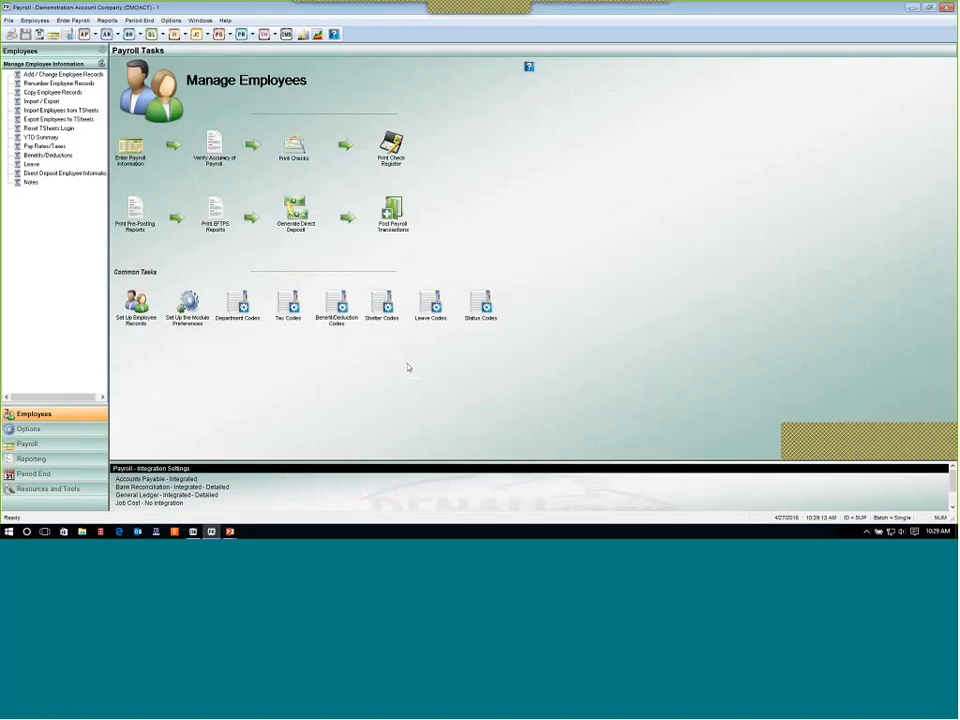
pyautogui.click(430, 303)
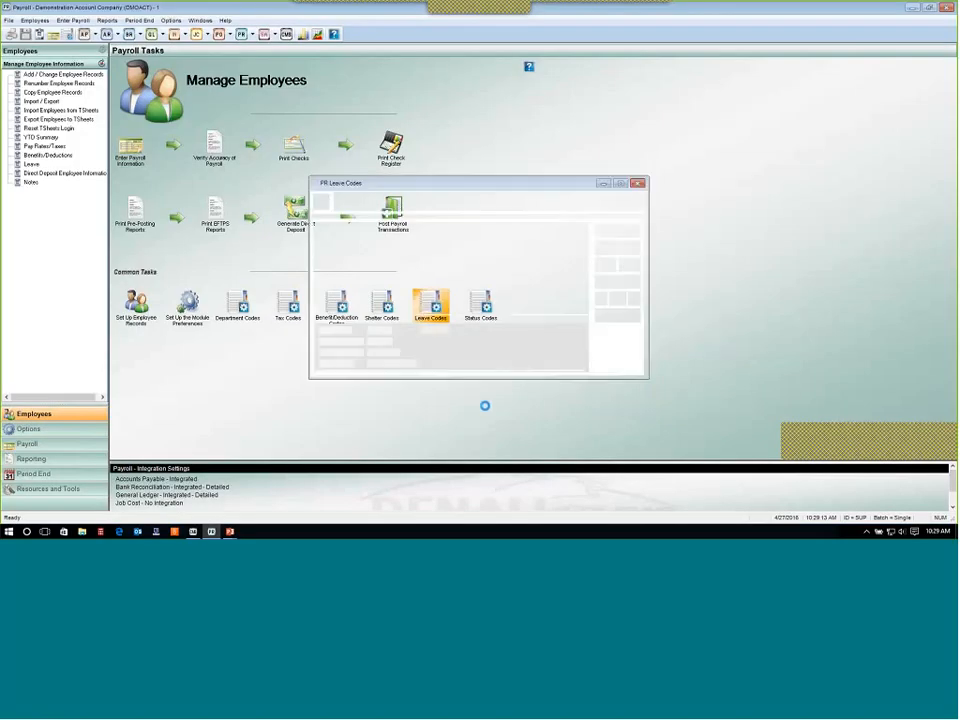
pyautogui.click(443, 229)
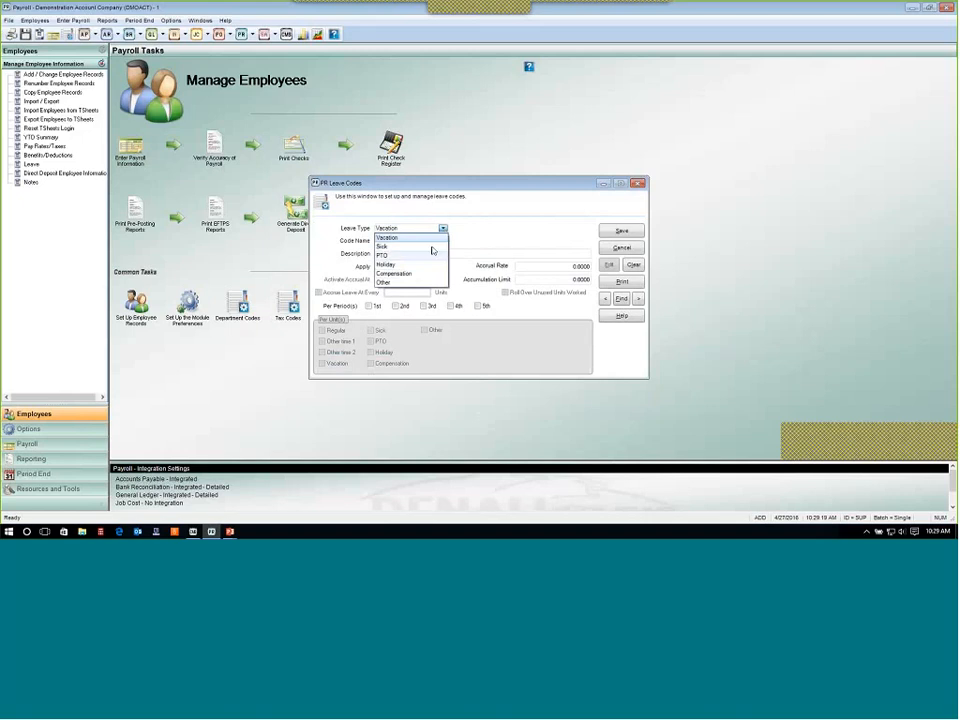
pyautogui.click(498, 231)
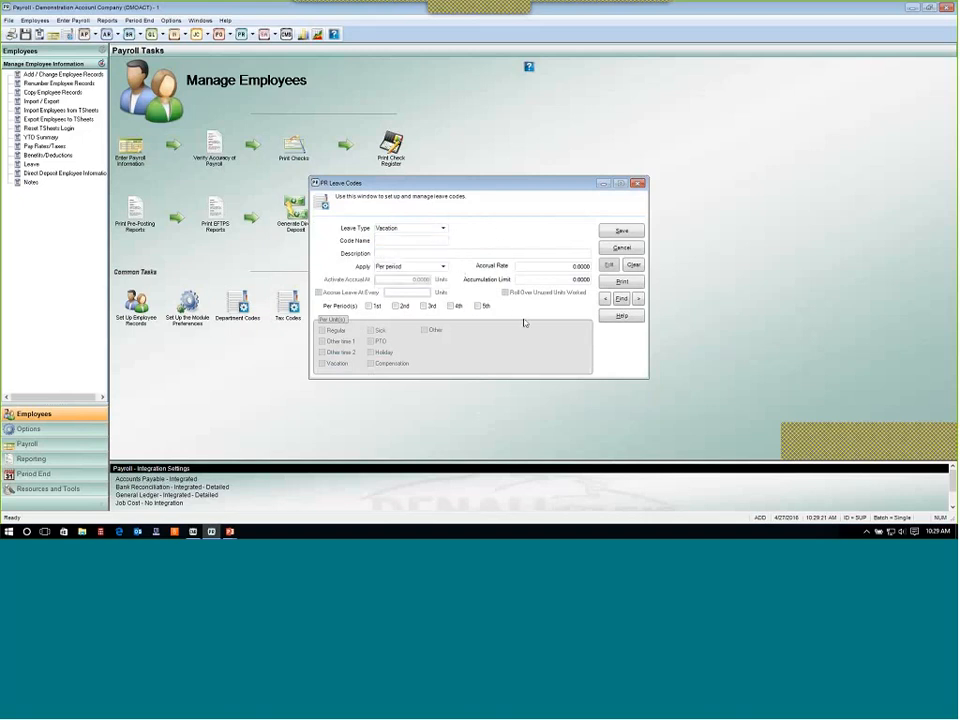
# Try setting the new leave code's Apply option to Per unit, then cancel the leave code.
pyautogui.click(443, 268)
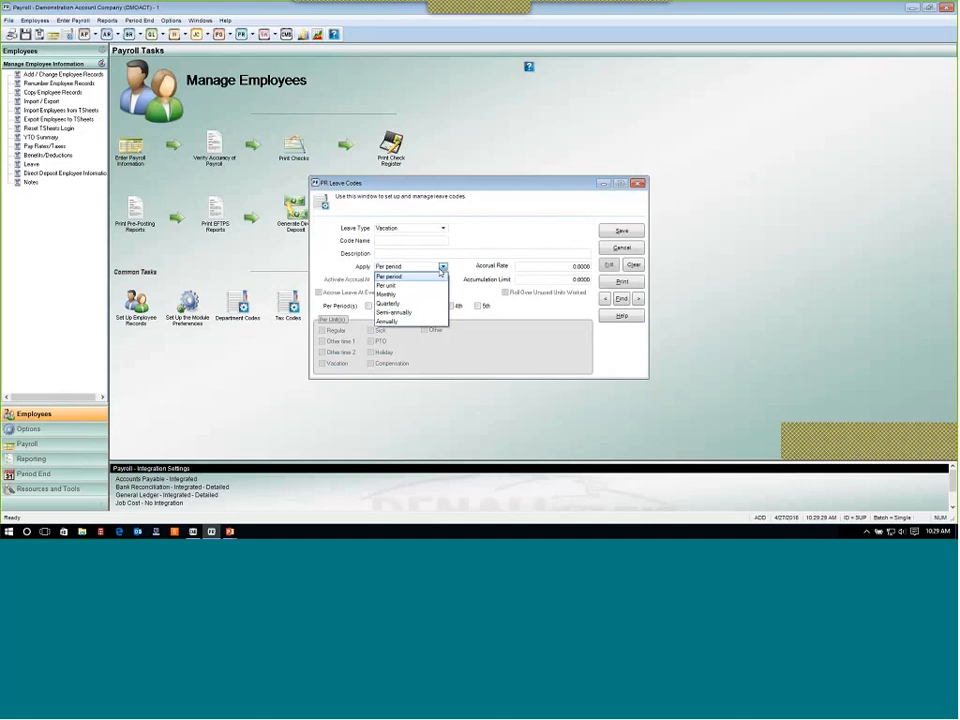
pyautogui.click(435, 285)
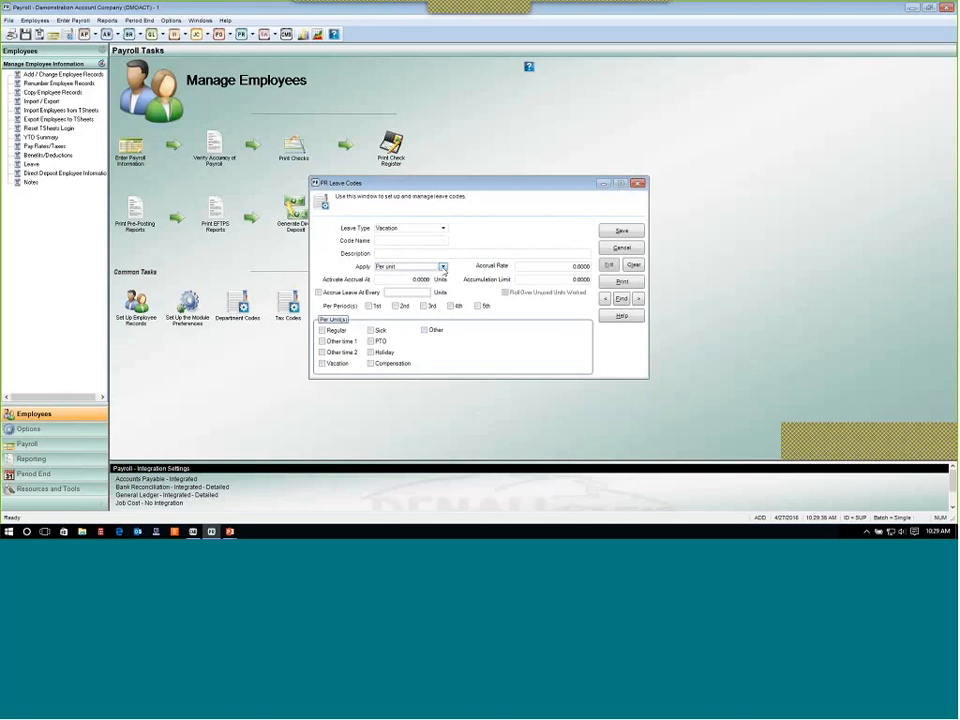
pyautogui.press('Tab')
pyautogui.click(443, 266)
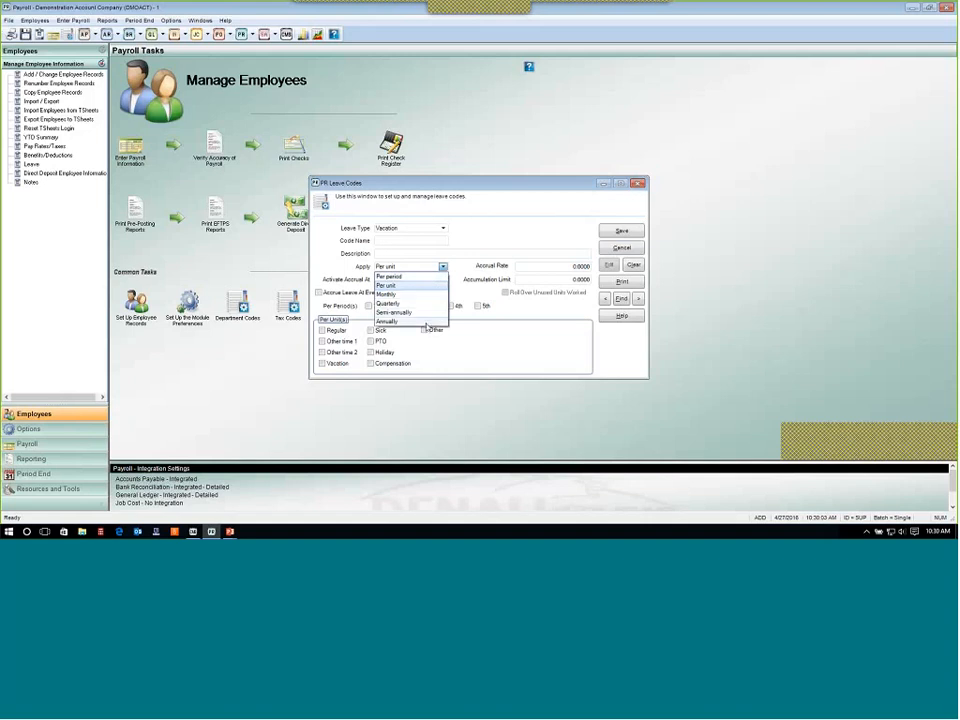
pyautogui.click(550, 302)
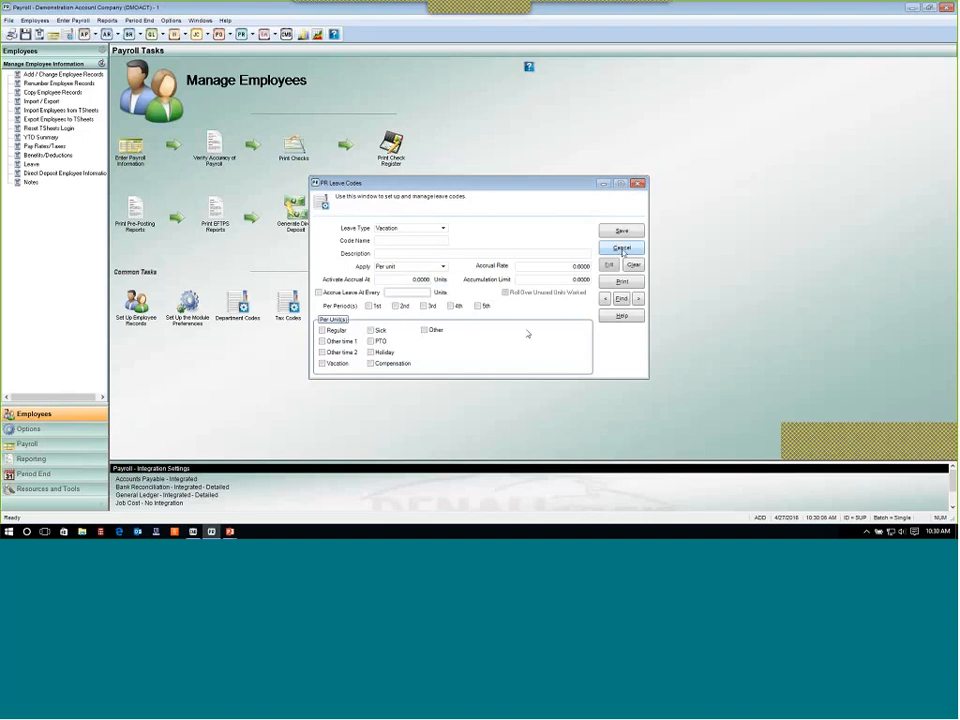
pyautogui.click(622, 250)
pyautogui.click(524, 303)
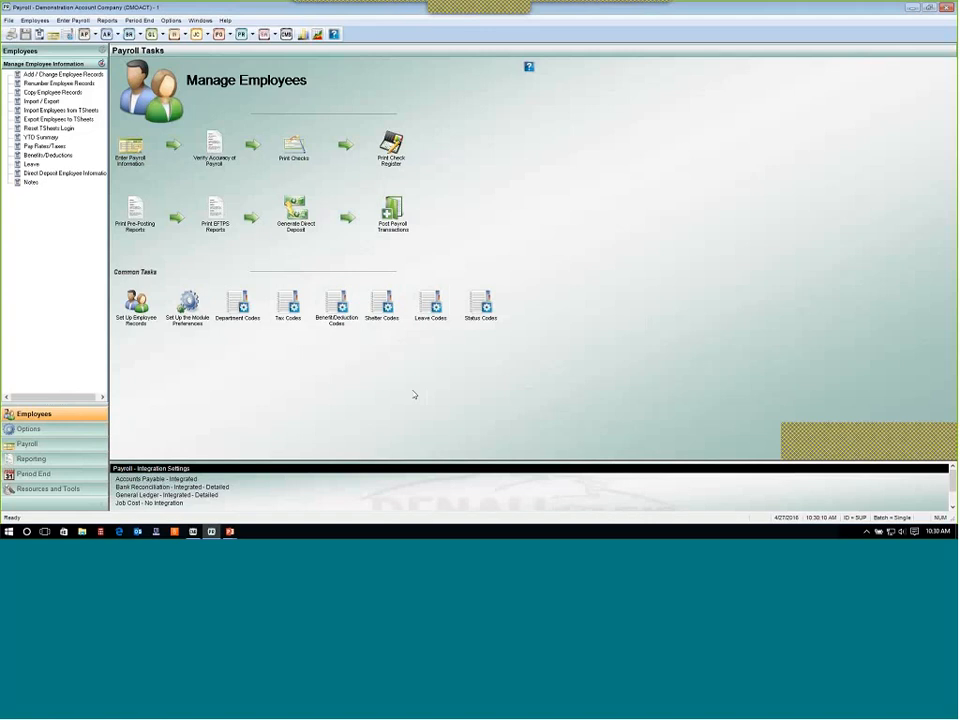
# Open Status Codes, review the available status types, then cancel.
pyautogui.click(481, 308)
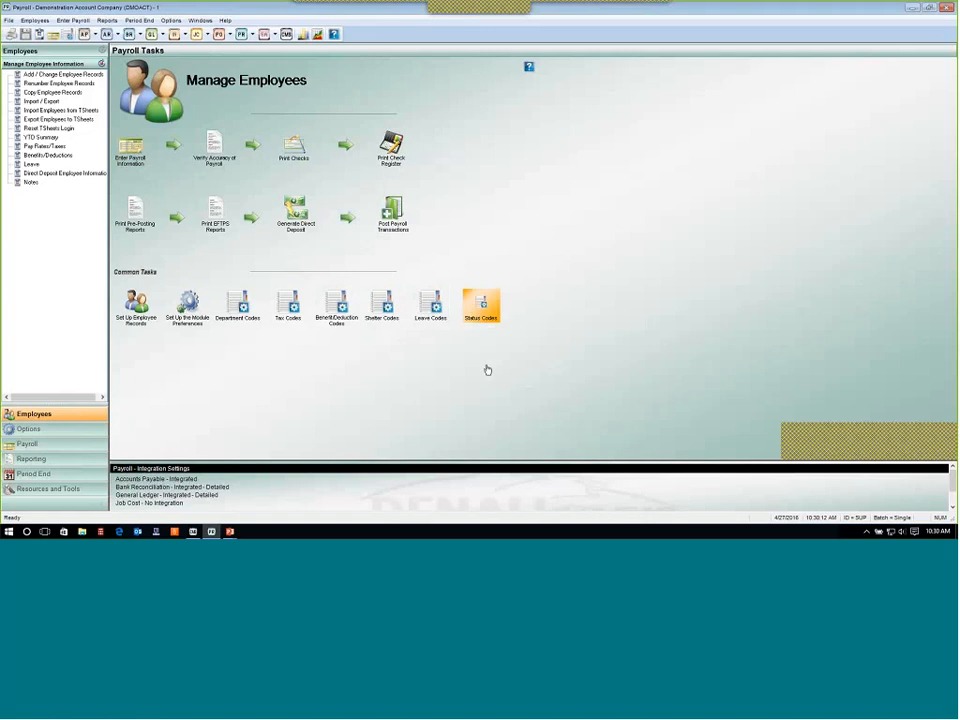
pyautogui.click(415, 275)
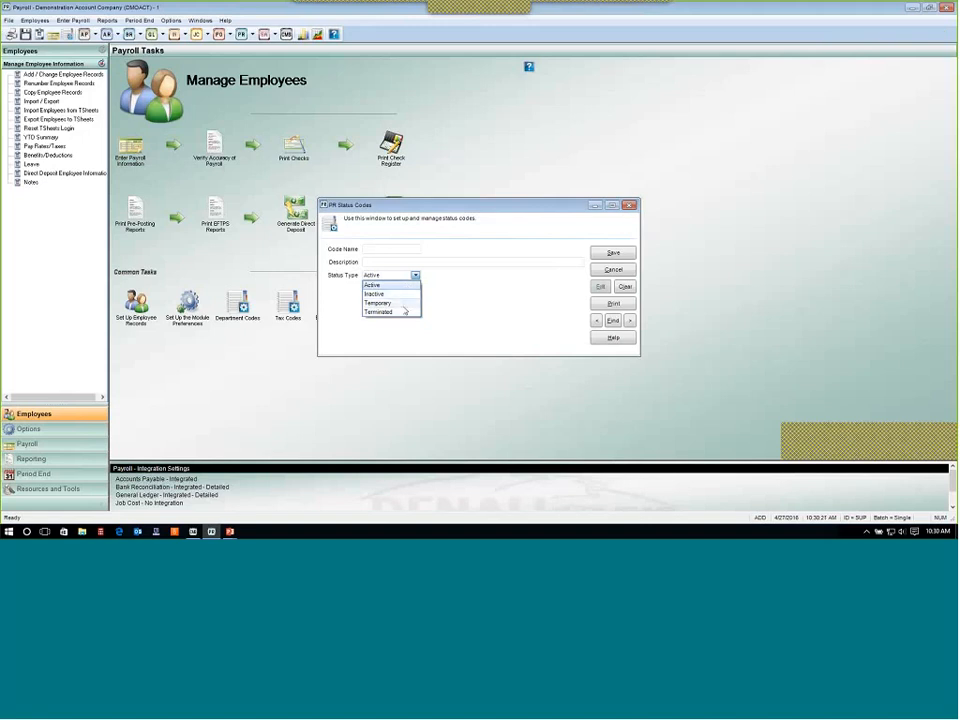
pyautogui.click(404, 286)
pyautogui.click(612, 270)
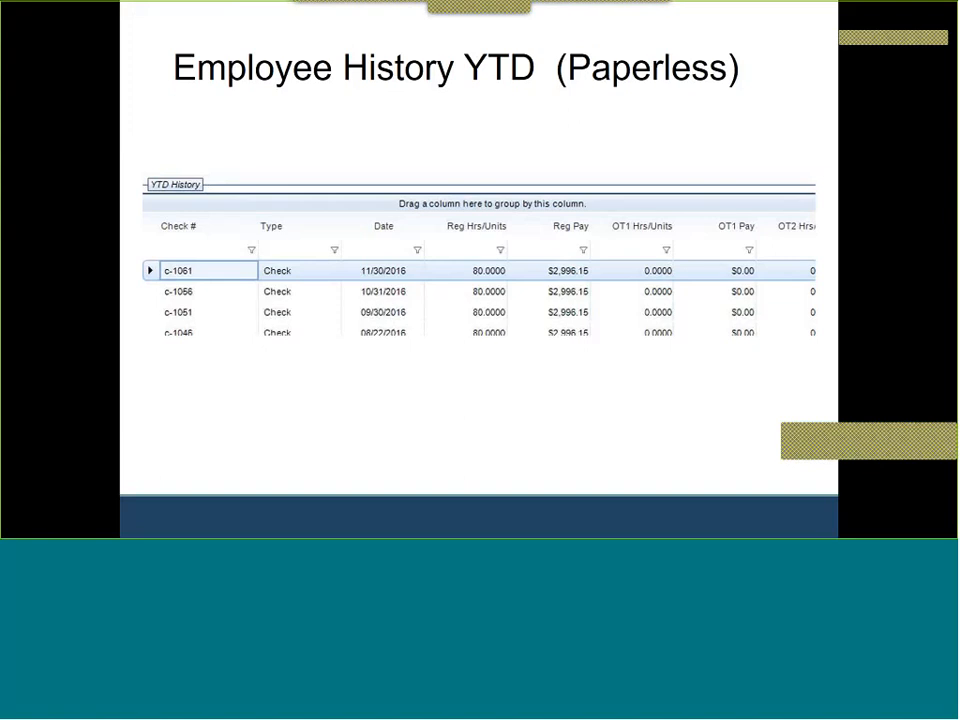
# Open an employee record's YTD Summary tab and scroll through its check history.
pyautogui.hotkey('alt', 'Tab')
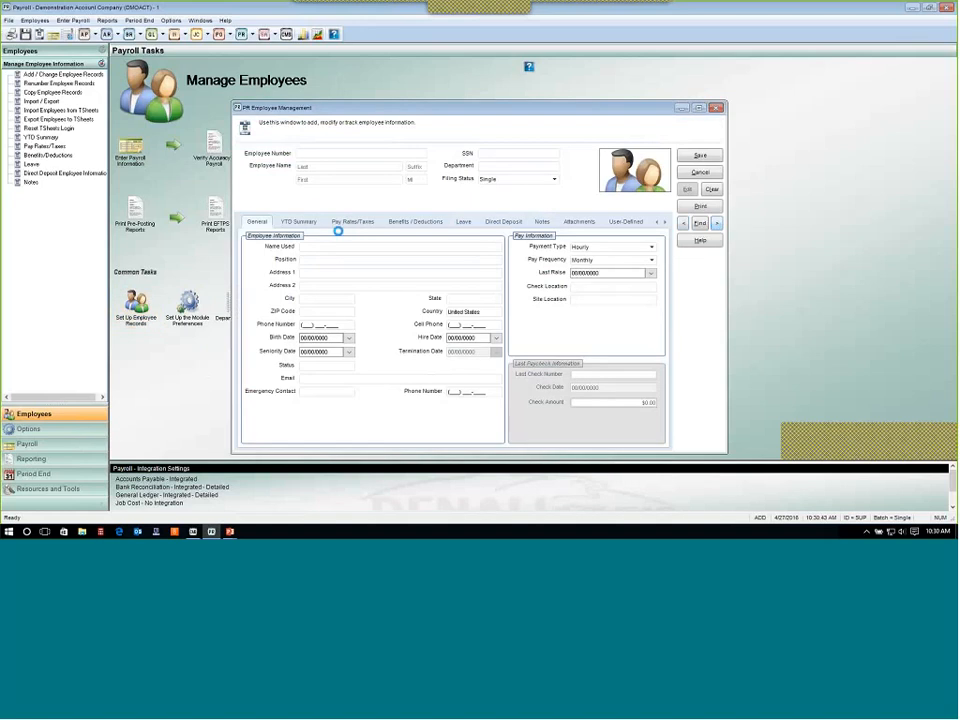
pyautogui.click(304, 221)
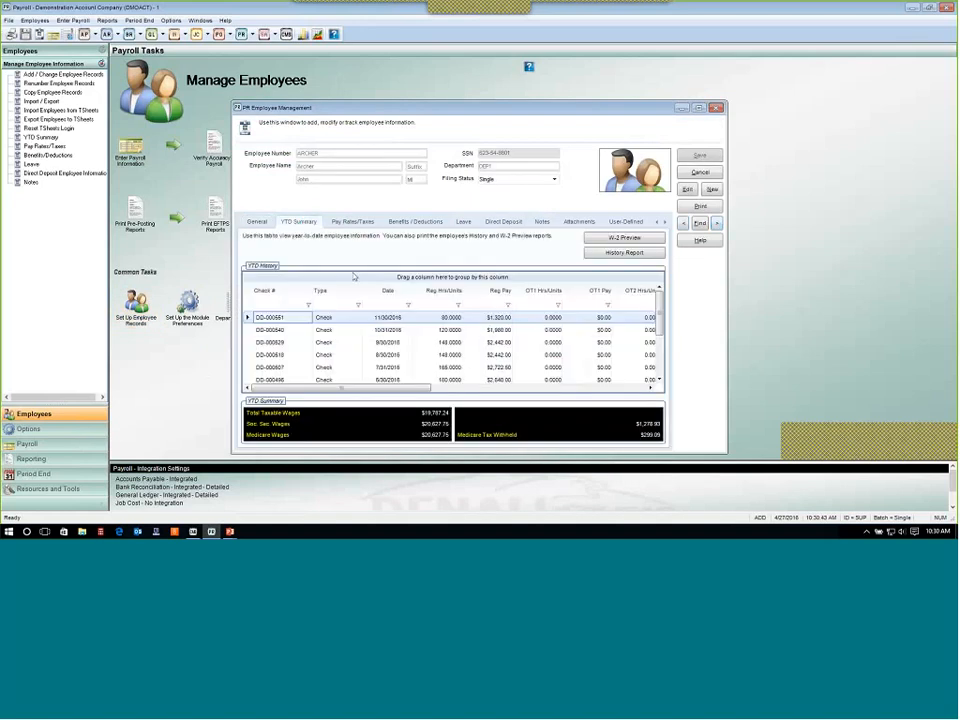
pyautogui.moveTo(658, 324); pyautogui.dragTo(660, 377)
pyautogui.scroll(3, 620, 350)
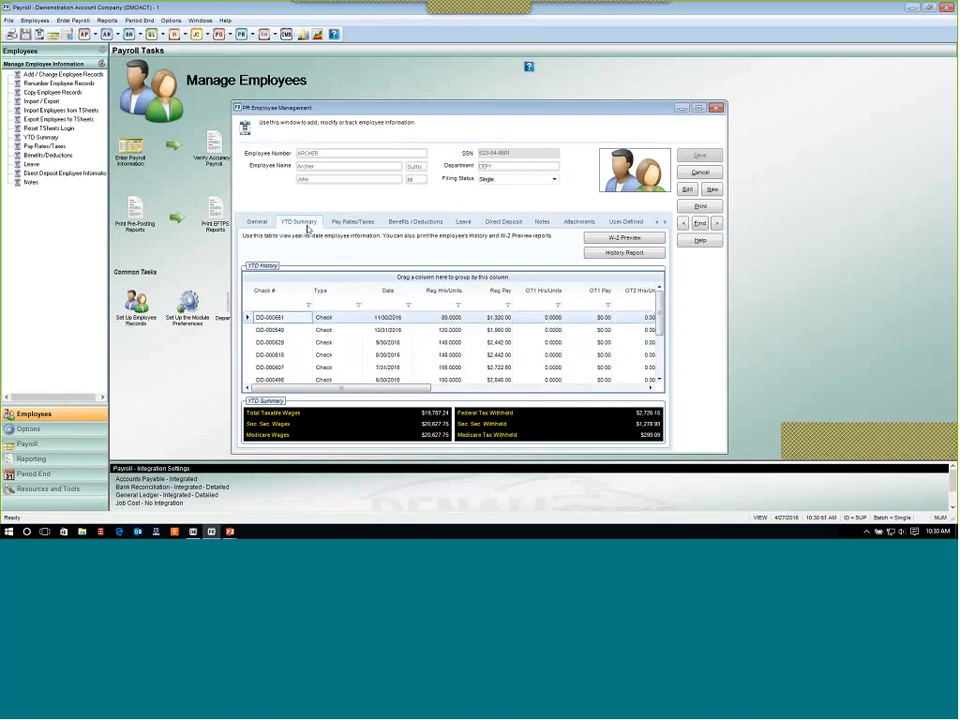
# Open the employee's General tab and put the employee record into edit mode.
pyautogui.click(259, 221)
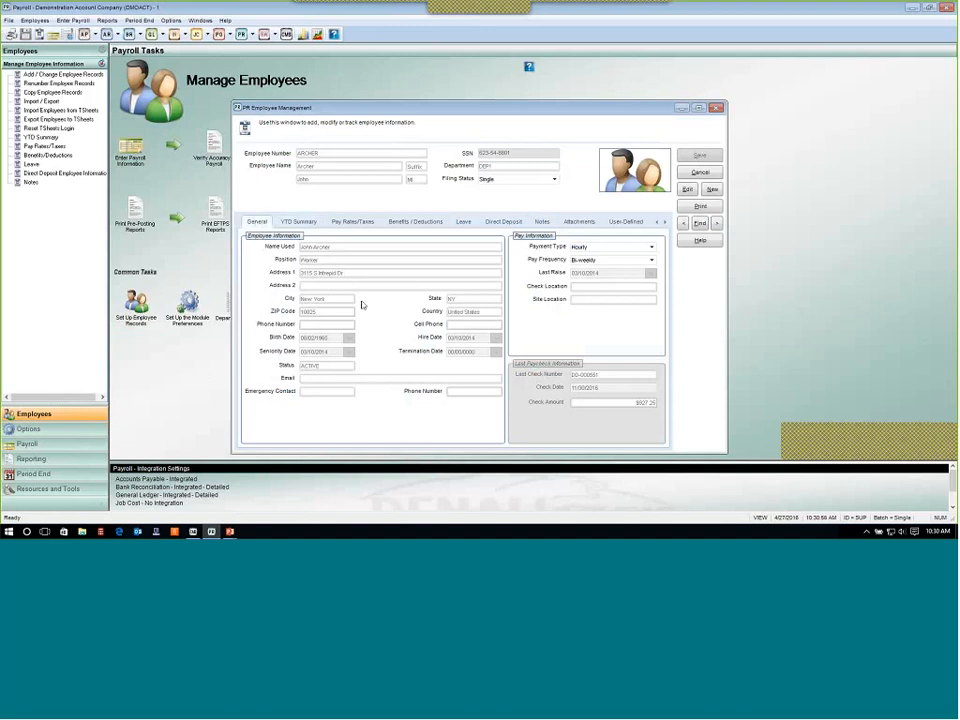
pyautogui.click(687, 189)
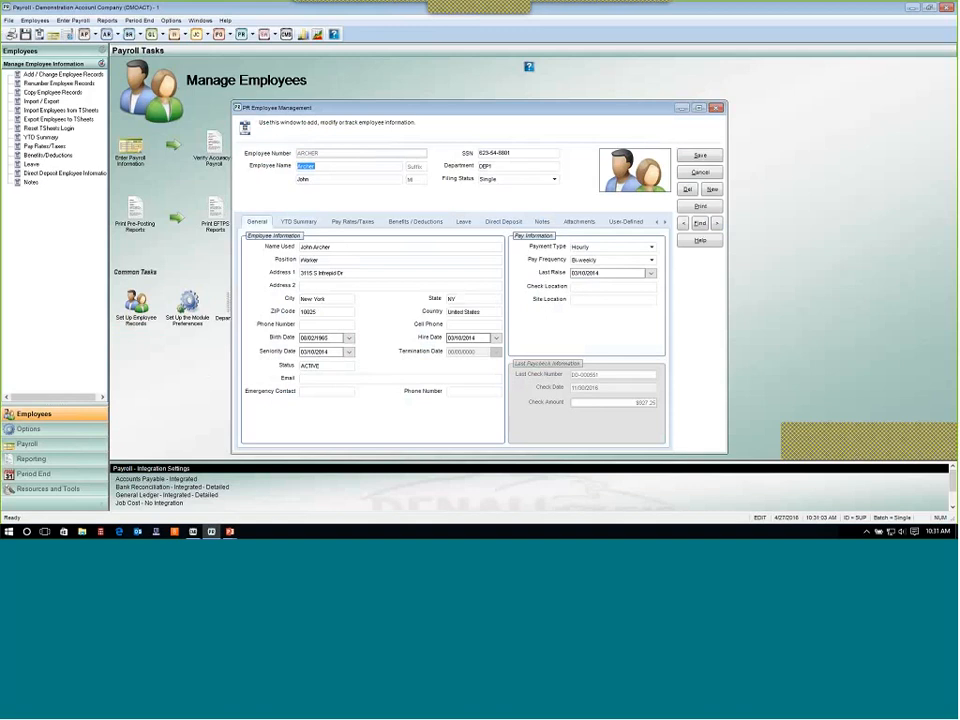
# Browse the employee record's YTD Summary, Pay Rates/Taxes, Benefits/Deductions, Leave, Direct Deposit and Notes tabs.
pyautogui.click(290, 222)
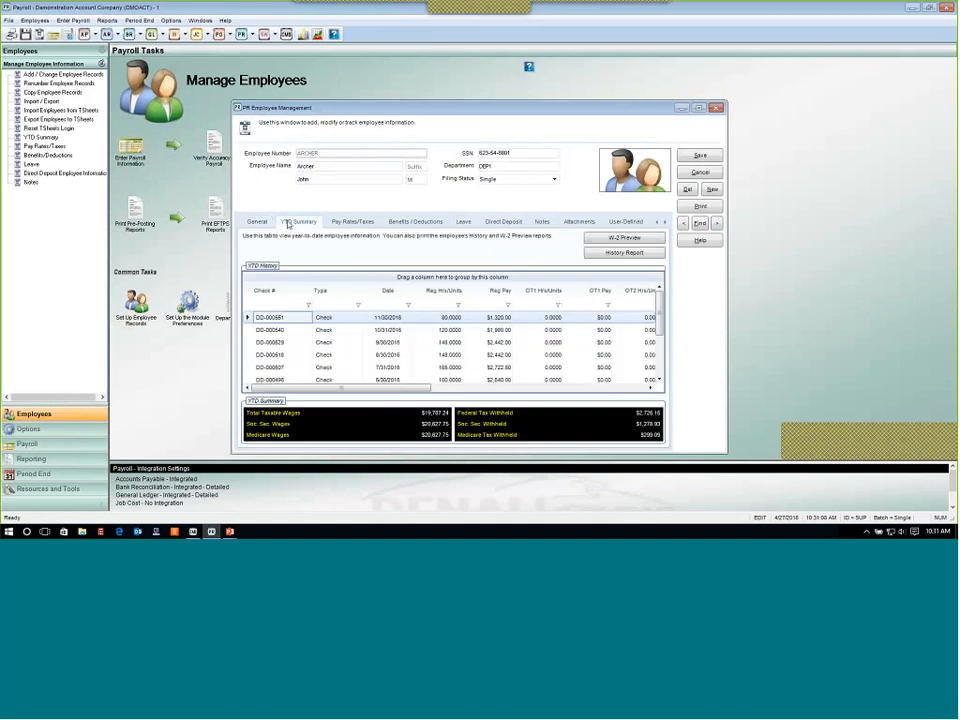
pyautogui.click(348, 222)
pyautogui.click(414, 222)
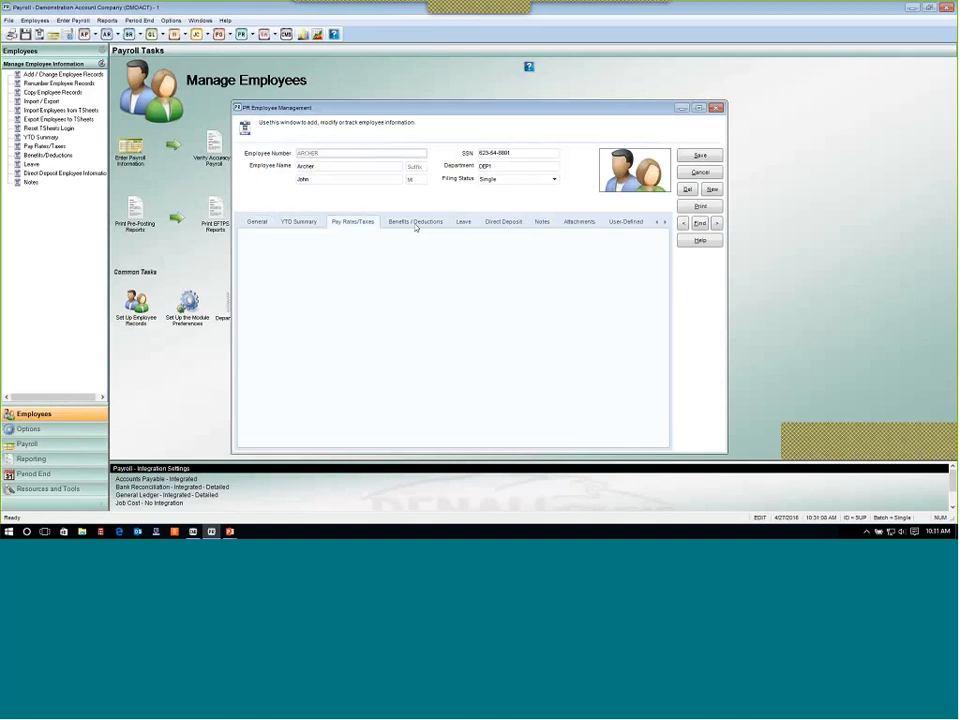
pyautogui.click(465, 223)
pyautogui.click(508, 222)
pyautogui.click(540, 222)
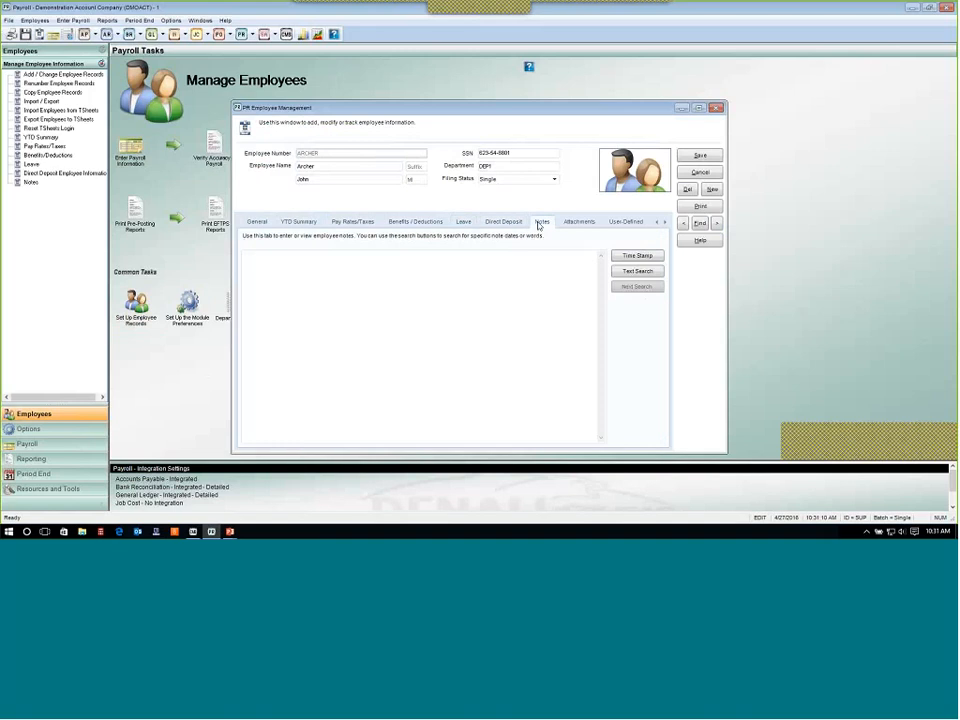
# Return to the YTD Summary tab and scroll through the YTD history of checks.
pyautogui.click(305, 223)
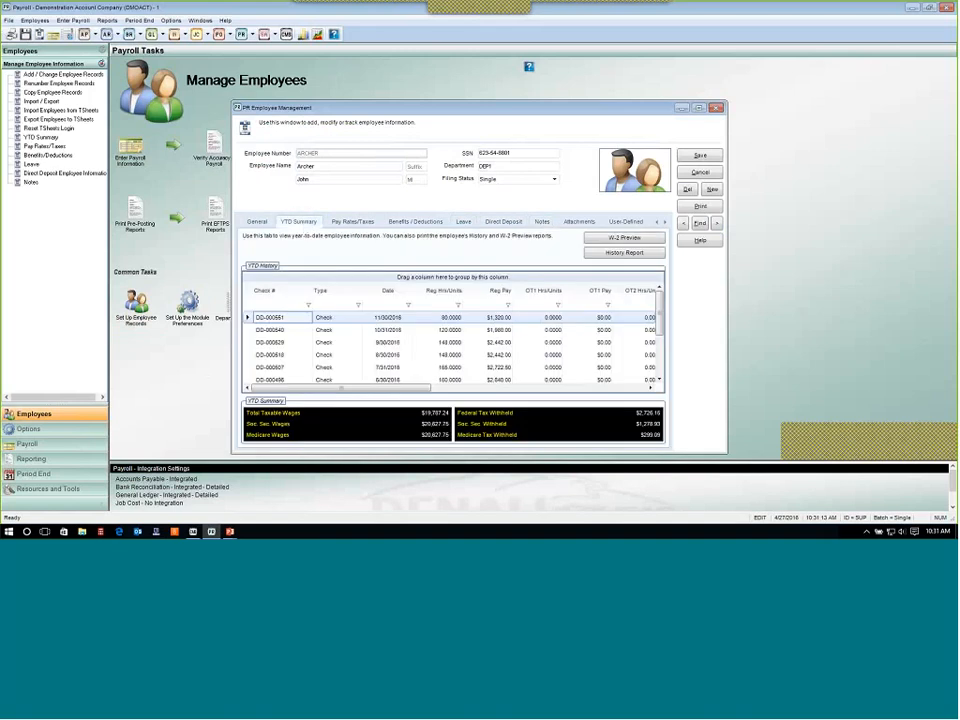
pyautogui.moveTo(662, 323); pyautogui.dragTo(661, 352)
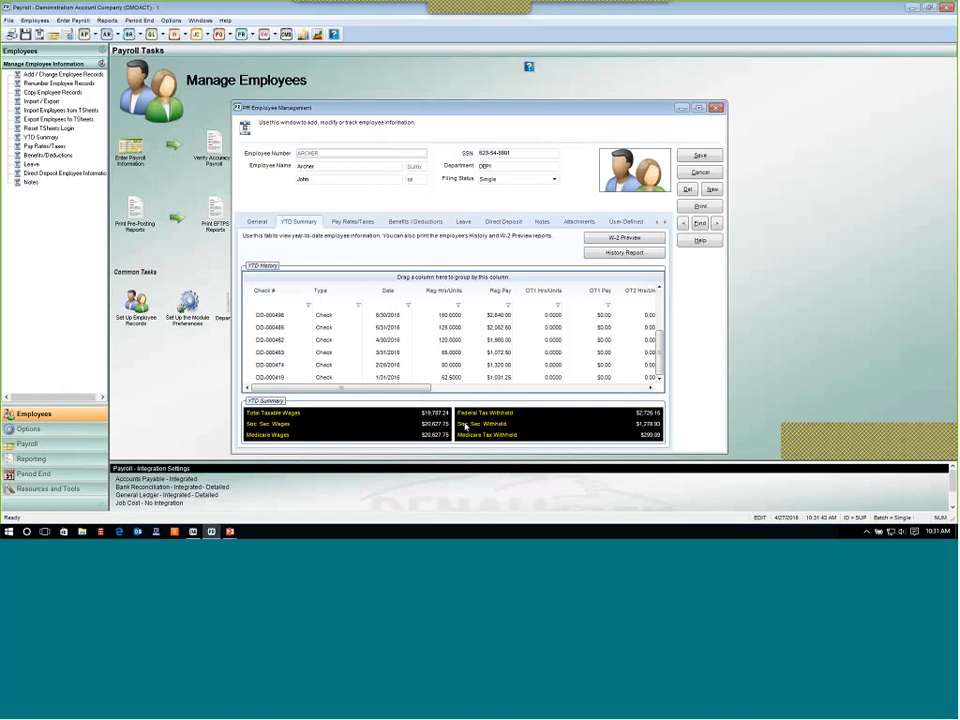
pyautogui.scroll(2, 660, 322)
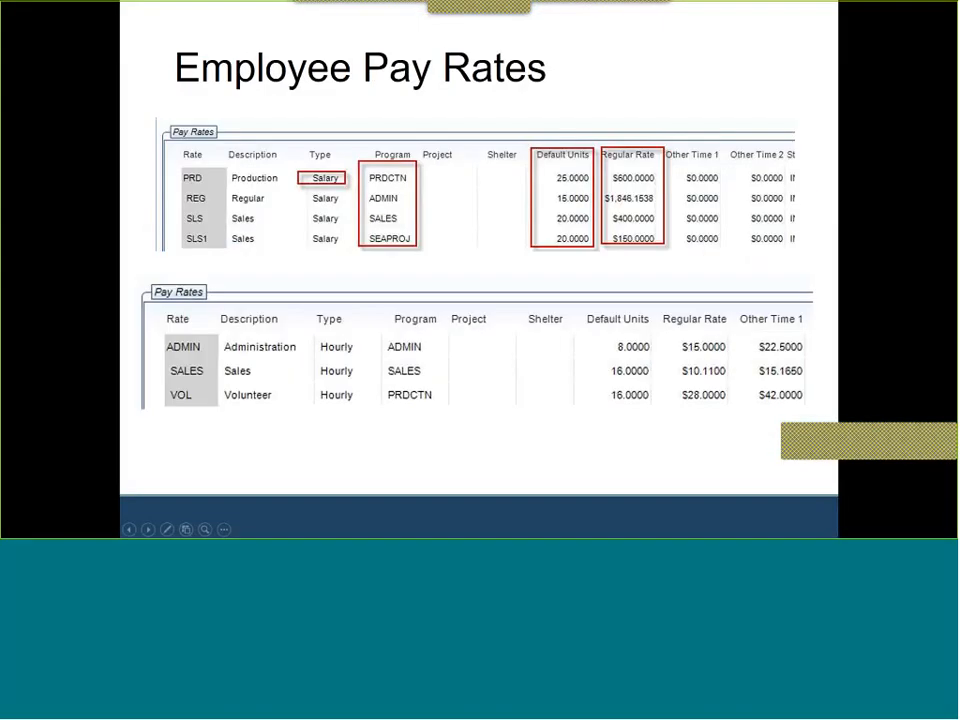
# Switch back to the Payroll window, open the Pay Rates/Taxes tab and review each pay rate's description.
pyautogui.hotkey('alt', 'Tab')
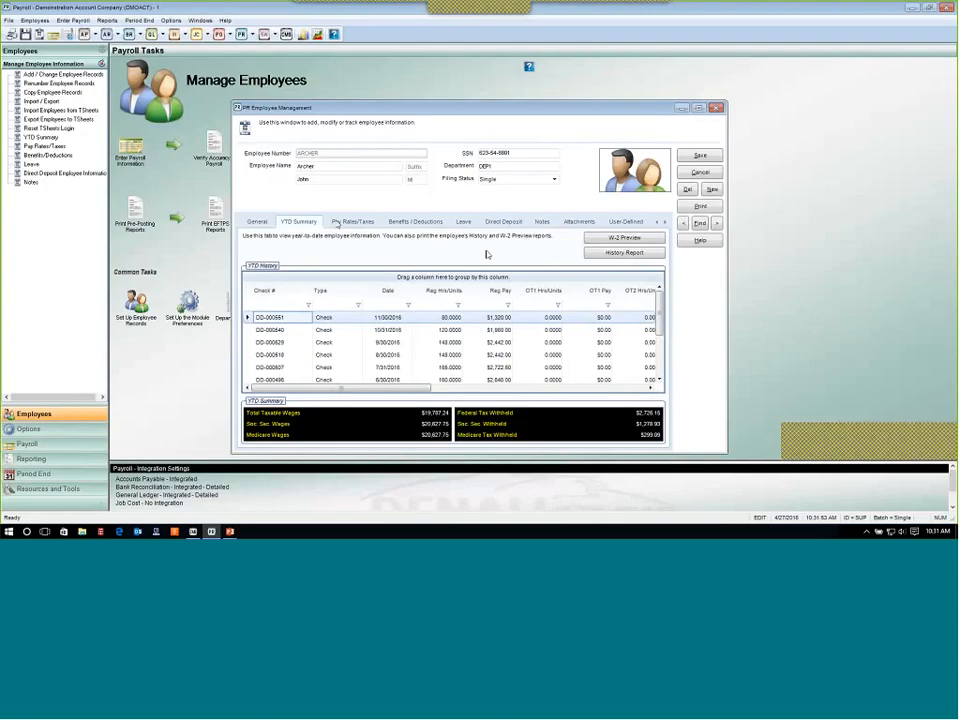
pyautogui.click(344, 221)
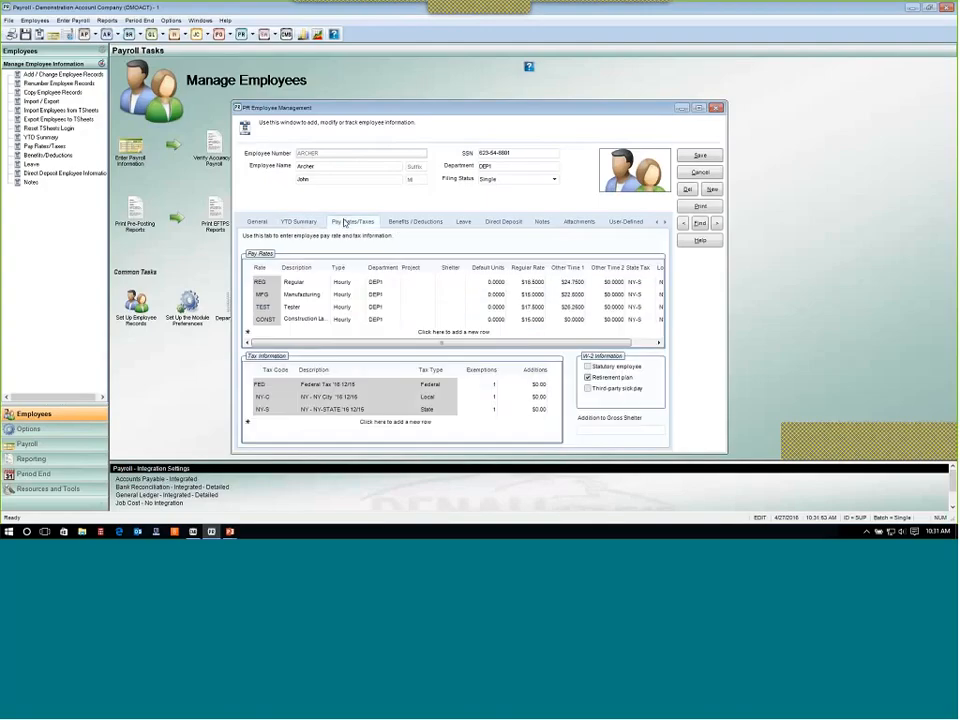
pyautogui.click(306, 282)
pyautogui.click(305, 295)
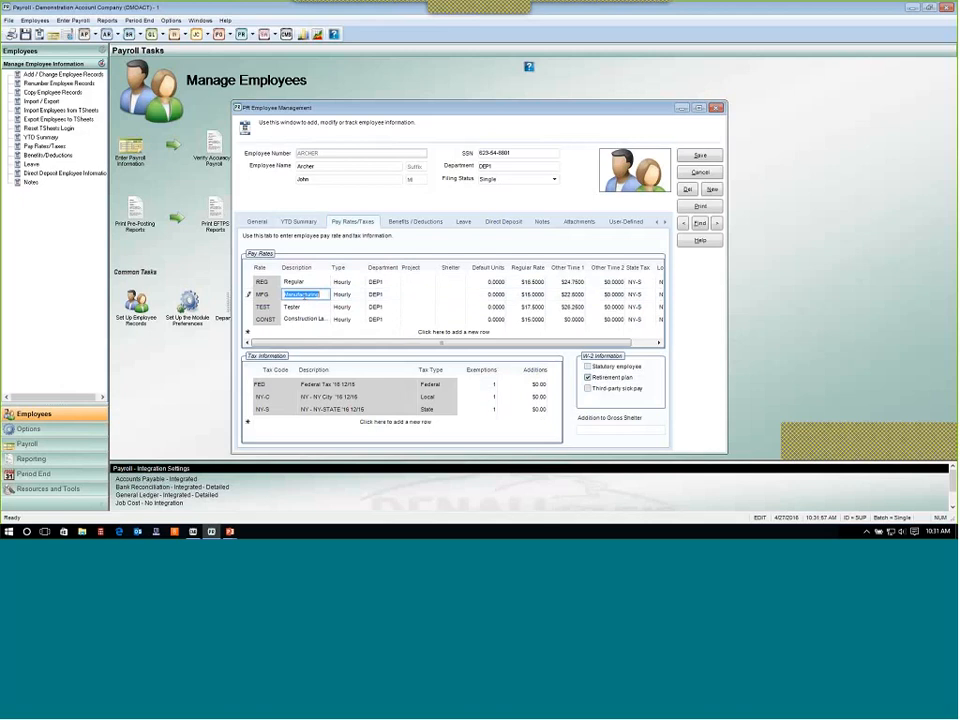
pyautogui.click(307, 308)
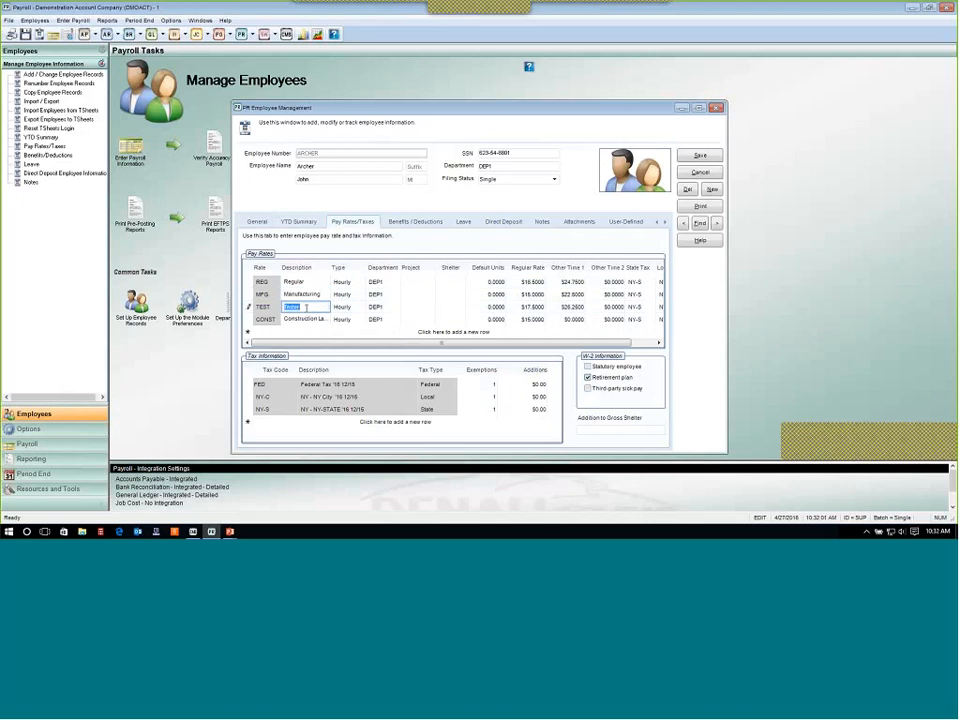
pyautogui.click(307, 320)
pyautogui.click(306, 282)
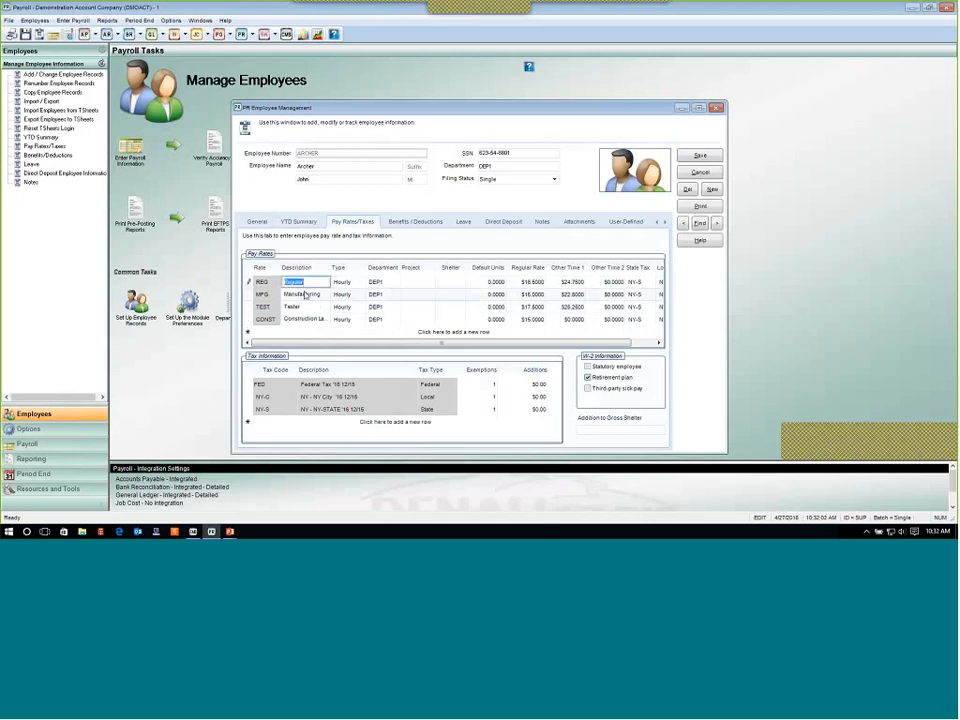
pyautogui.click(306, 294)
pyautogui.click(306, 307)
pyautogui.click(307, 320)
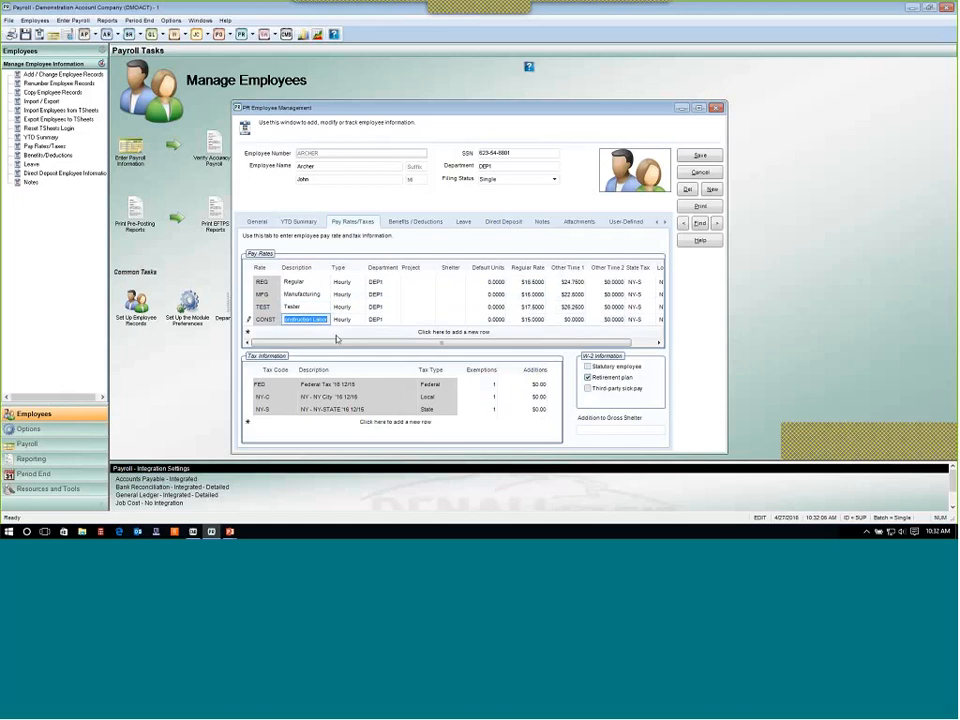
# Review the department assigned to each of the employee's pay rates.
pyautogui.click(389, 285)
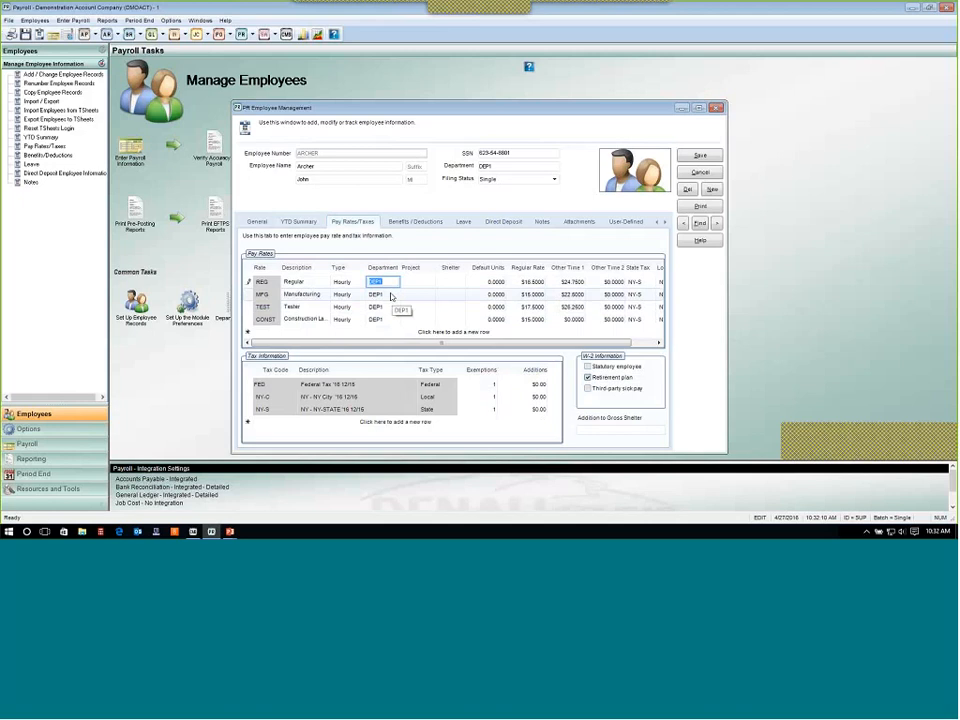
pyautogui.click(384, 295)
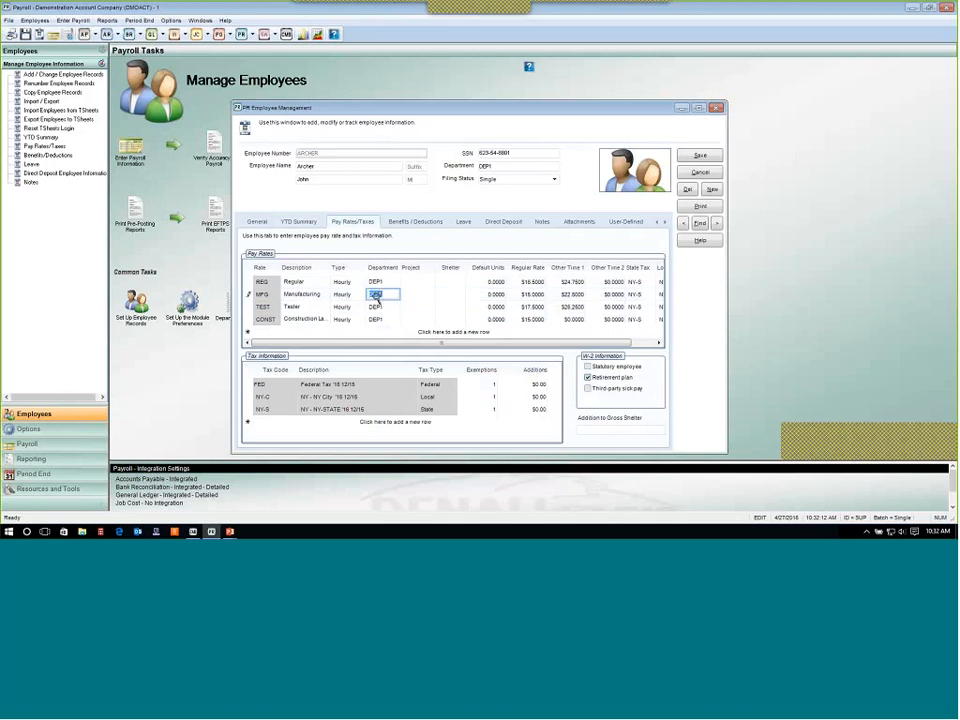
pyautogui.click(381, 309)
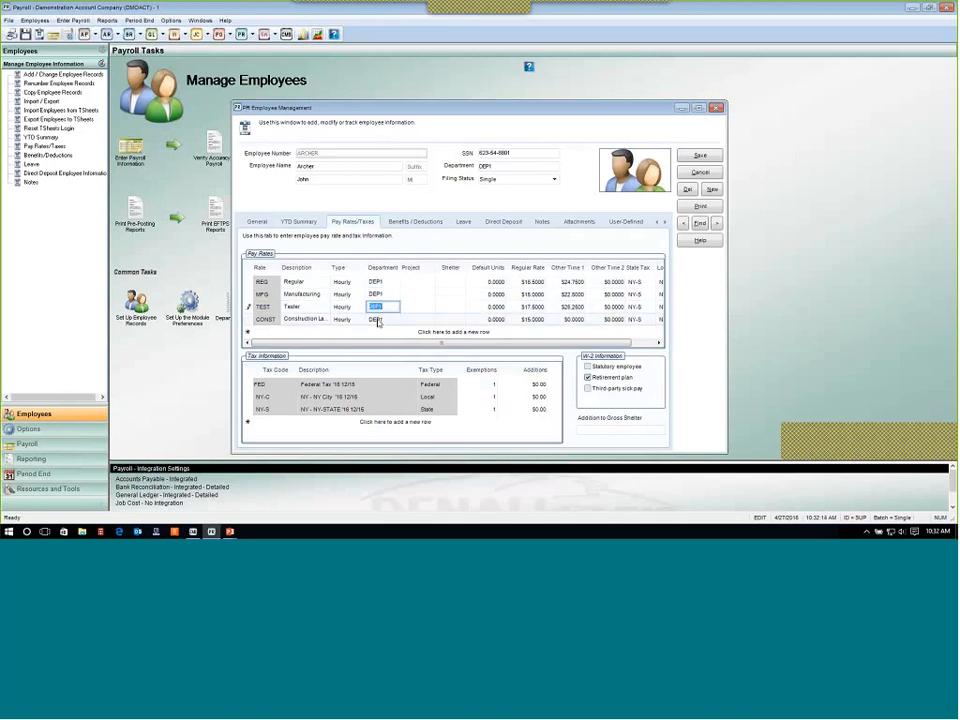
pyautogui.click(379, 320)
pyautogui.click(376, 283)
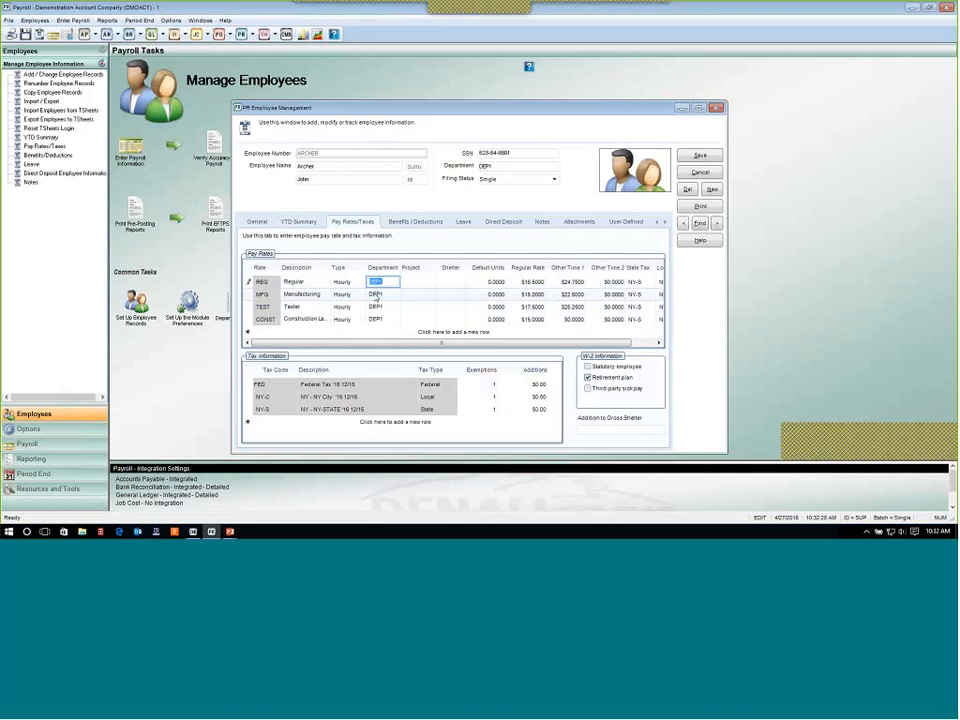
pyautogui.click(376, 294)
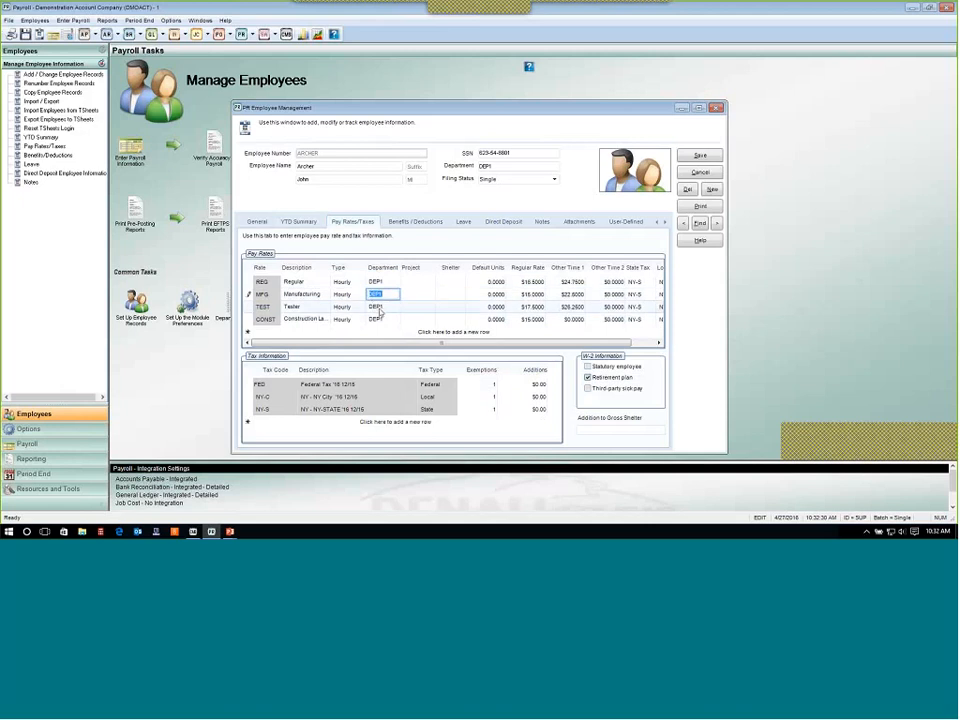
pyautogui.click(377, 310)
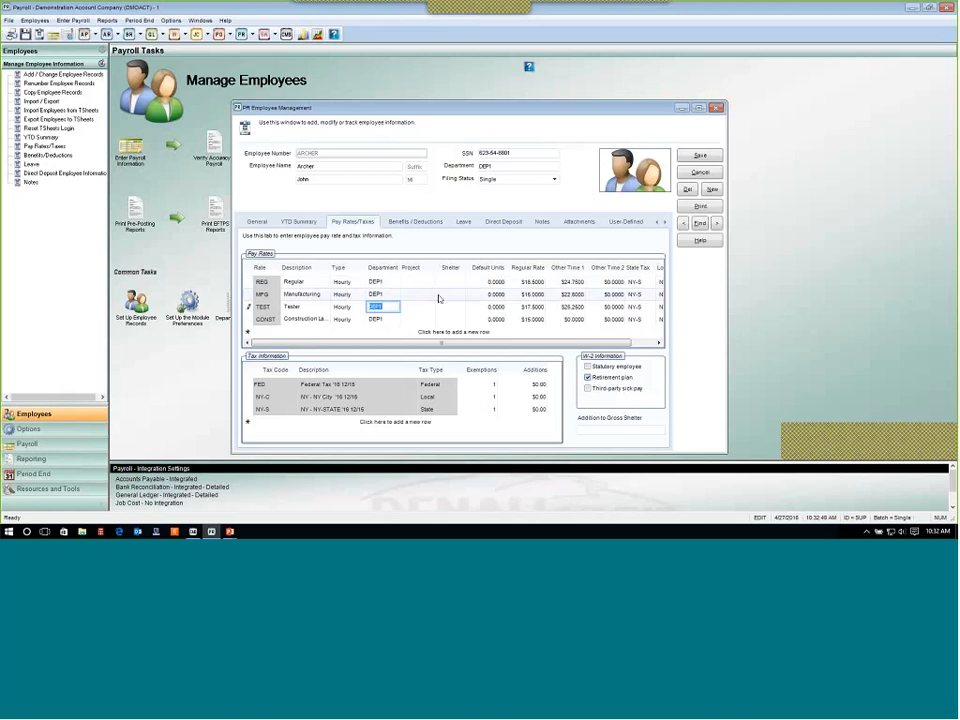
# Review each pay rate's regular rate and its state and local tax assignments.
pyautogui.click(536, 283)
pyautogui.click(542, 296)
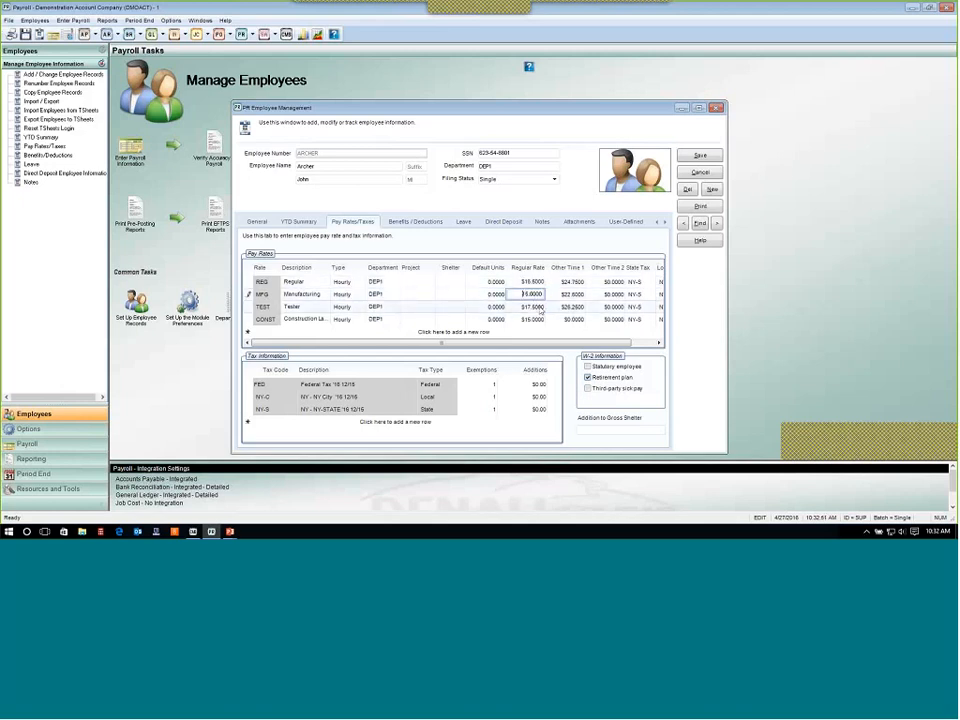
pyautogui.click(541, 309)
pyautogui.click(540, 321)
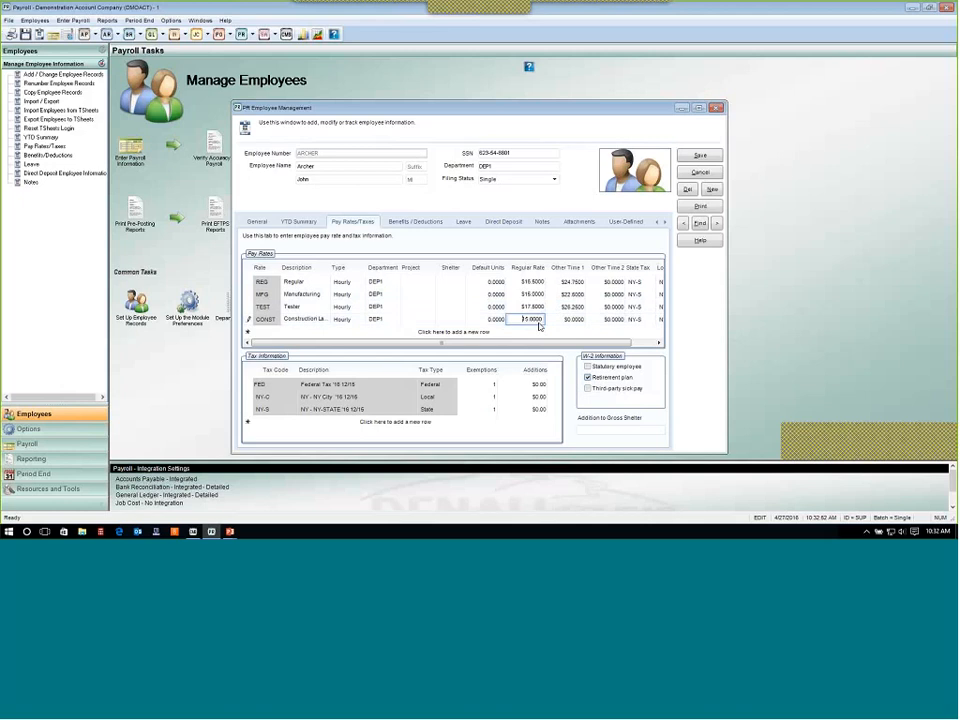
pyautogui.click(634, 282)
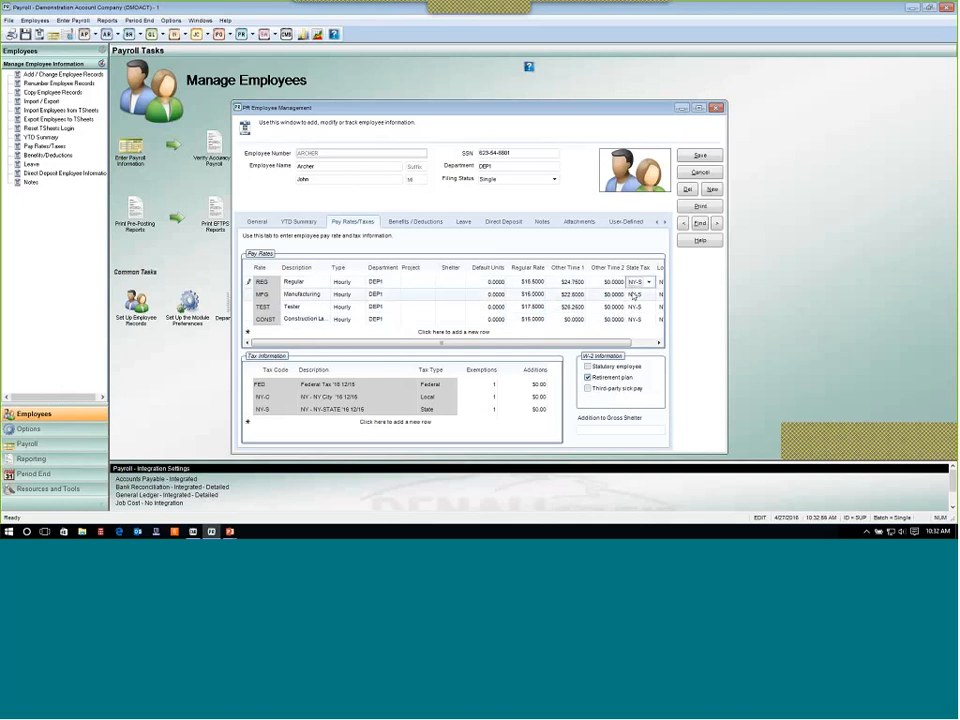
pyautogui.click(640, 343)
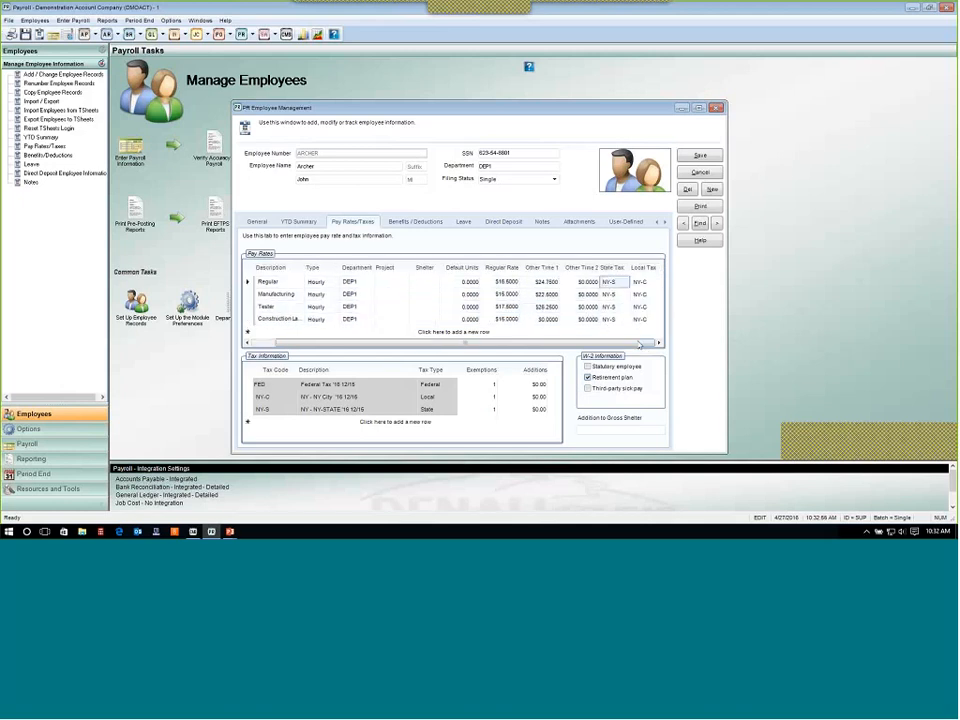
pyautogui.click(637, 295)
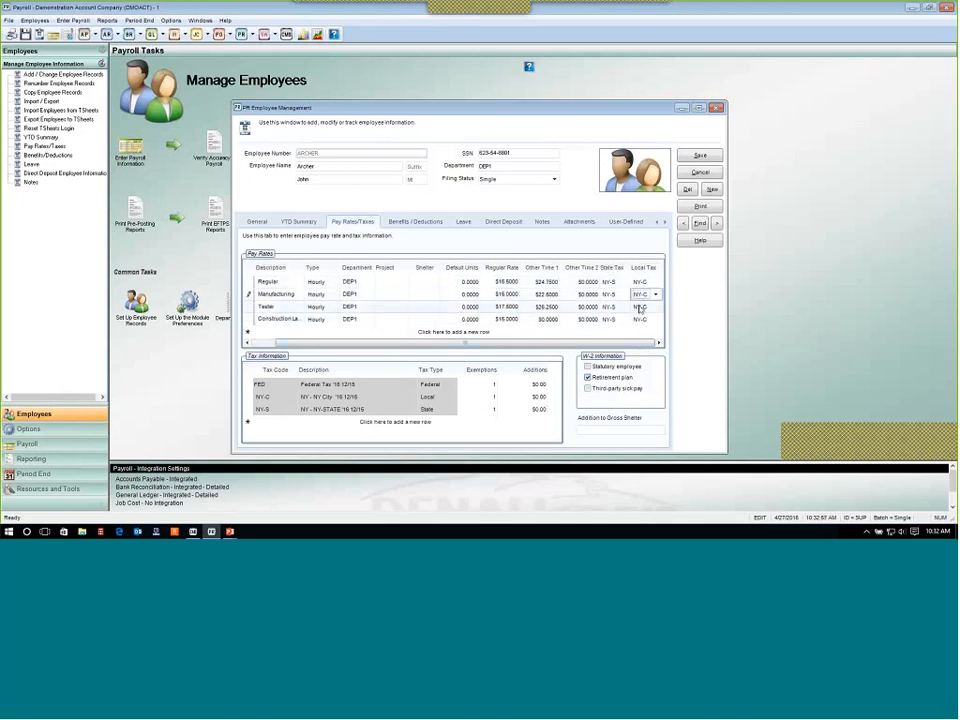
pyautogui.click(612, 282)
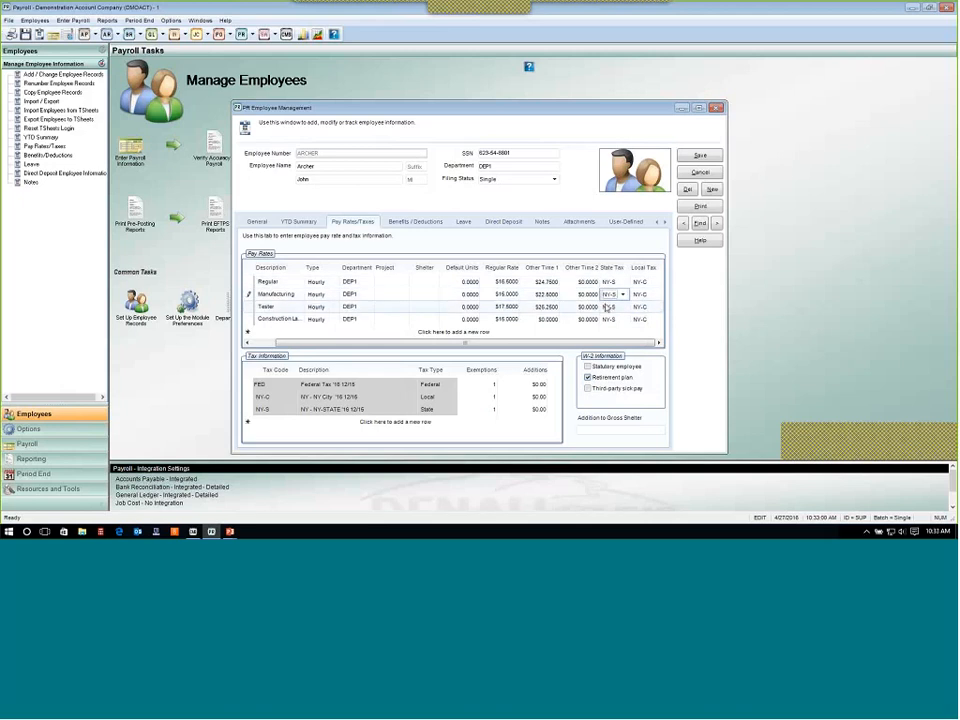
pyautogui.click(608, 319)
pyautogui.click(610, 282)
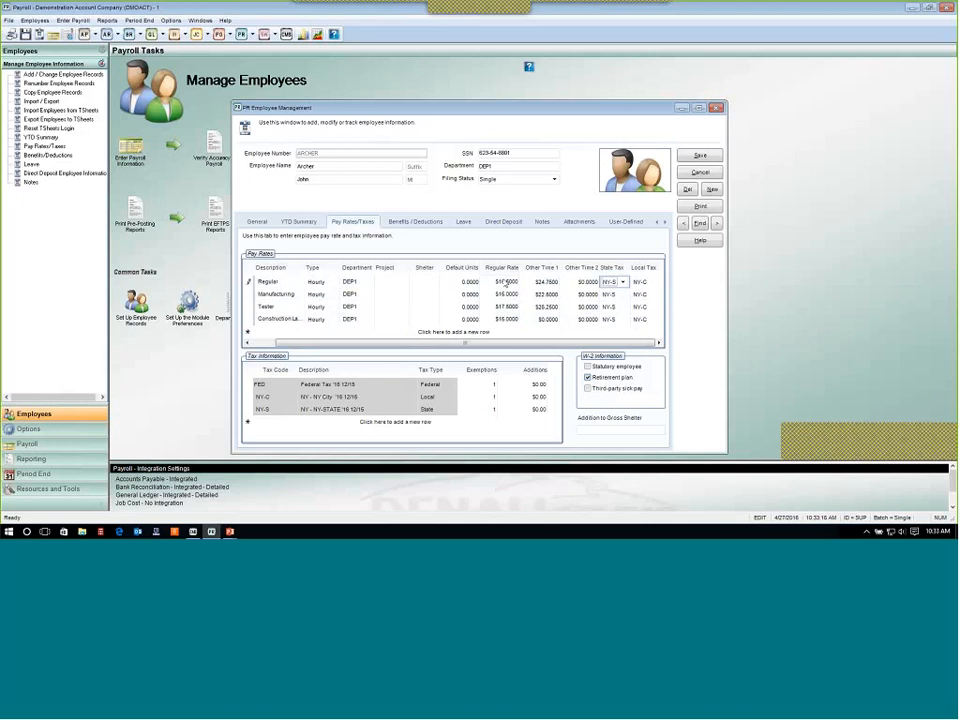
# Review the tax information rows' exemptions and additions, then return the pay rates grid to its first columns.
pyautogui.click(252, 398)
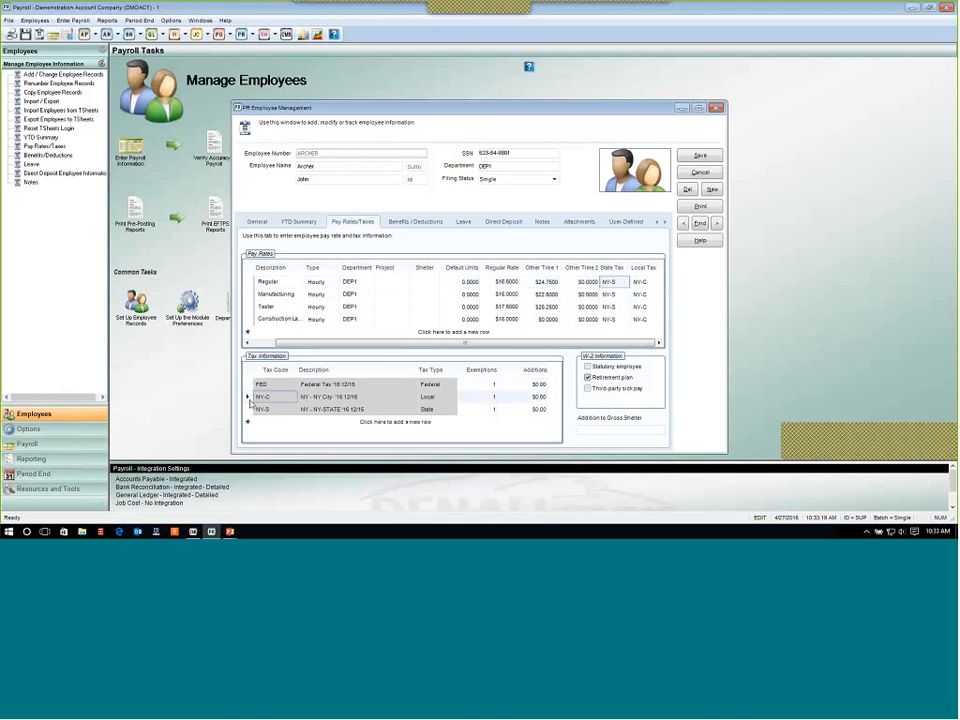
pyautogui.click(487, 410)
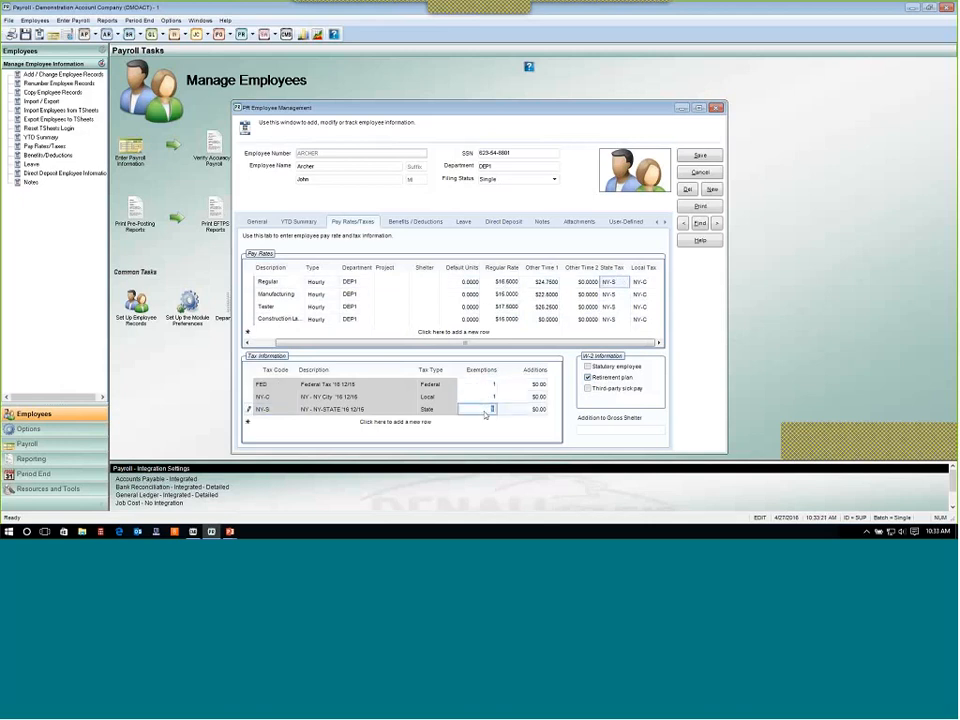
pyautogui.click(544, 386)
pyautogui.click(543, 399)
pyautogui.click(542, 411)
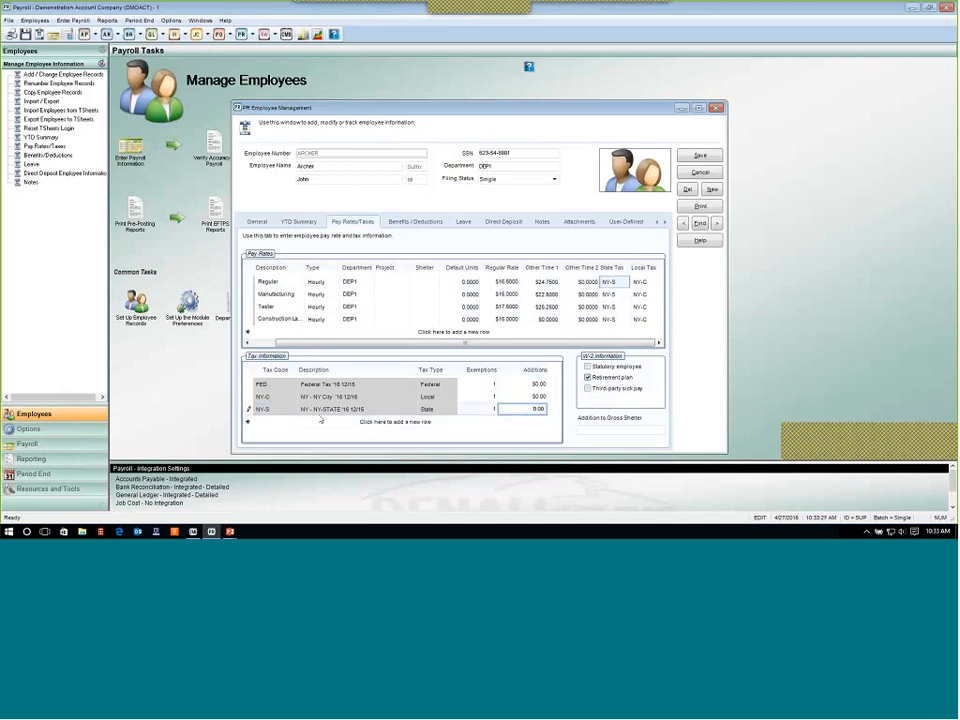
pyautogui.moveTo(290, 343); pyautogui.dragTo(267, 343)
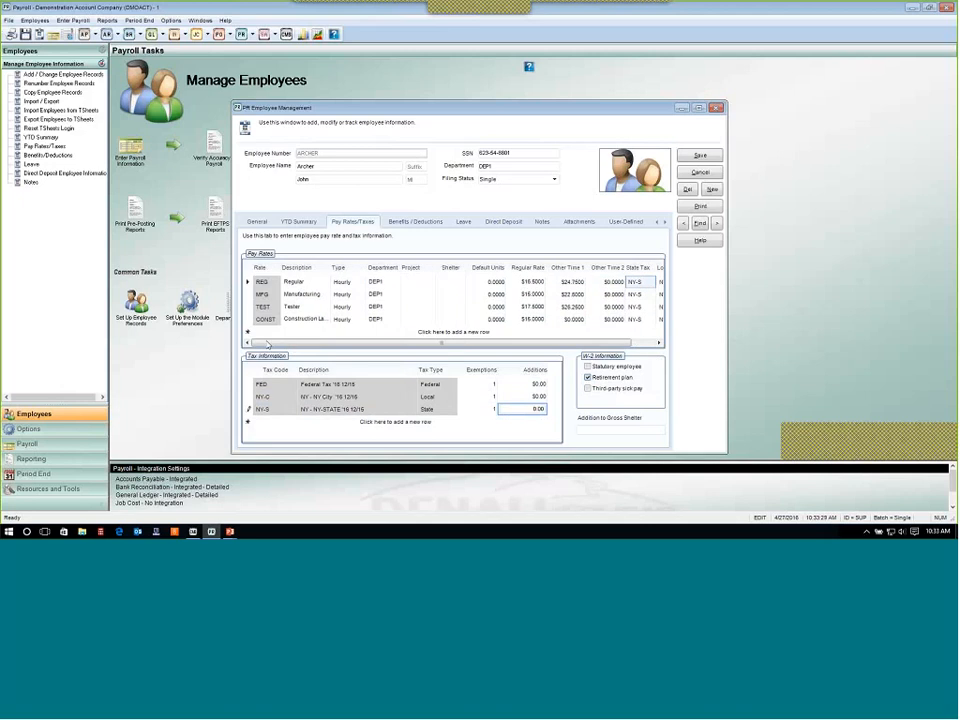
# Set the REG pay rate's default units to 80.
pyautogui.click(477, 284)
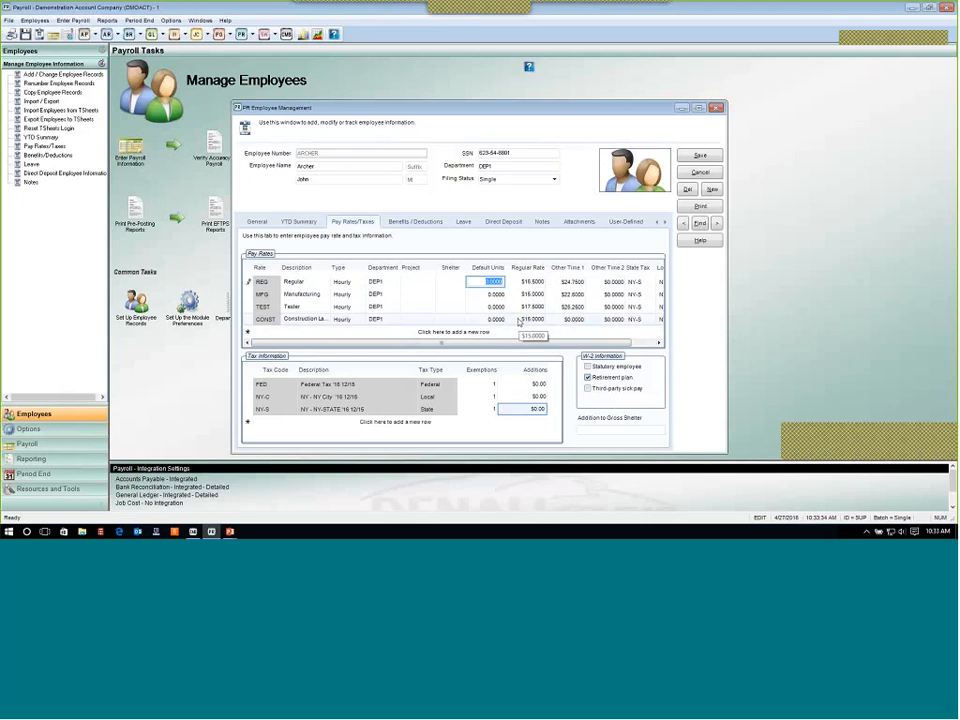
pyautogui.write('80')
pyautogui.press('Tab')
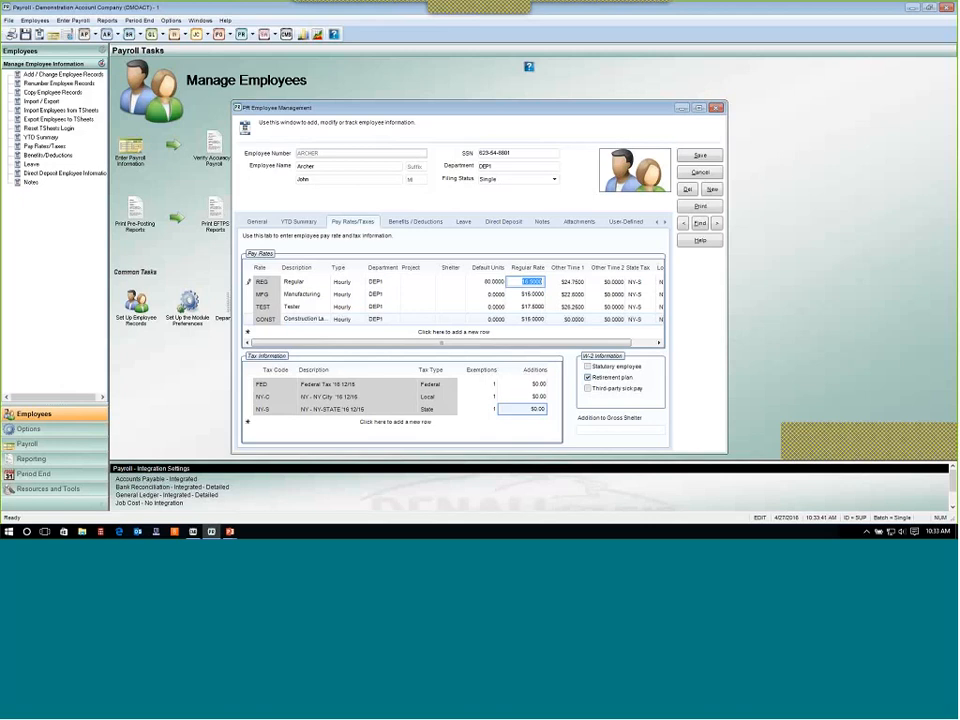
pyautogui.hotkey('shift', 'Tab')
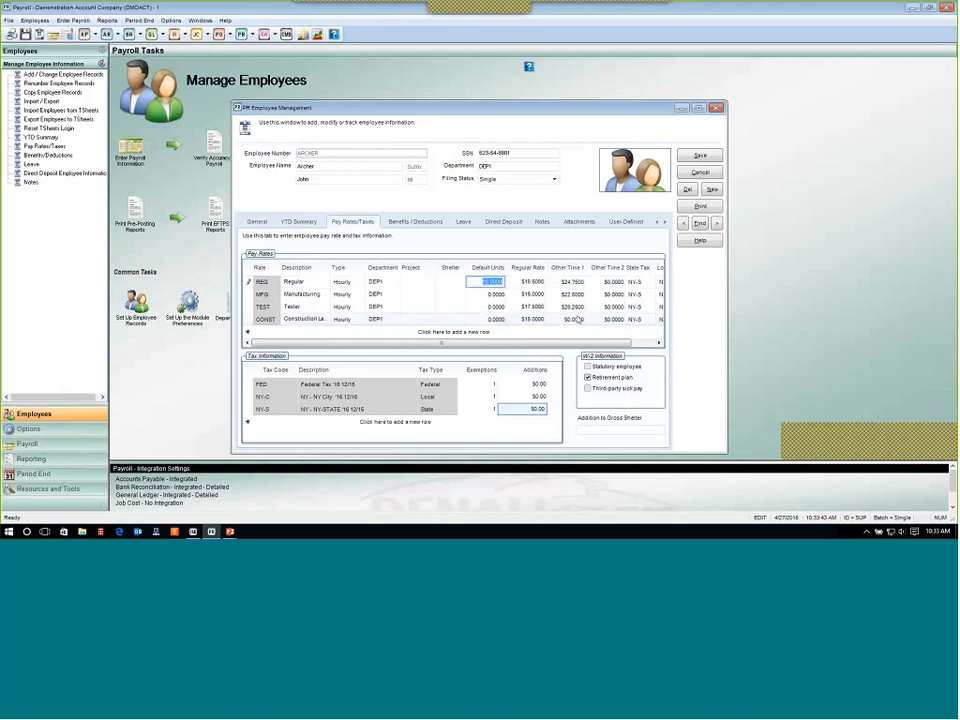
pyautogui.press('Tab')
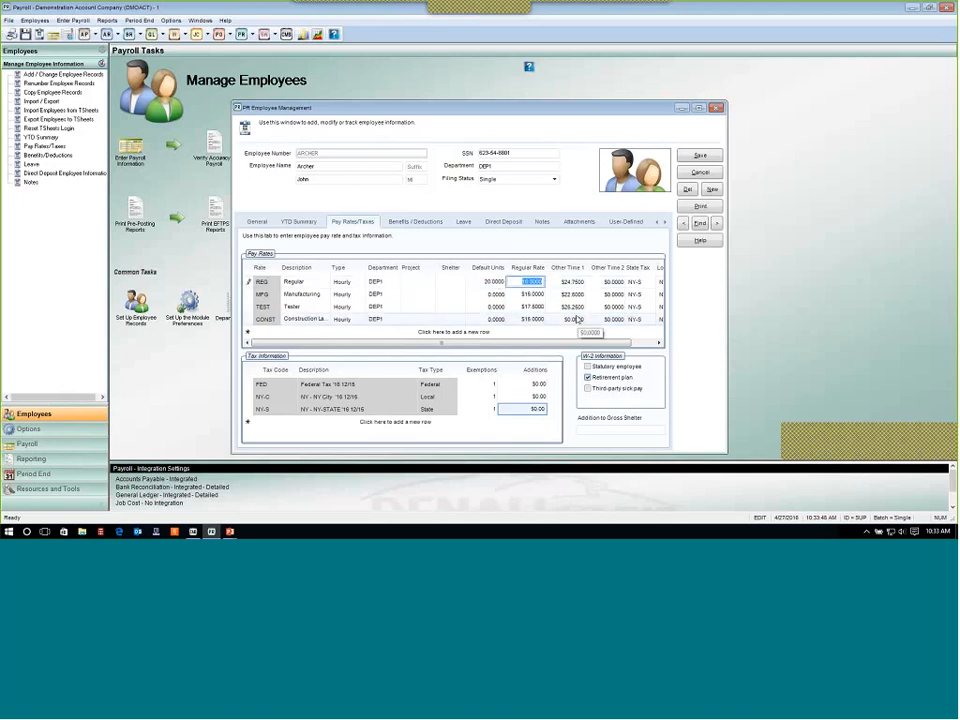
# Set the default units of the MFG, TEST and CONST pay rates to 20.
pyautogui.press('Tab')
pyautogui.click(491, 297)
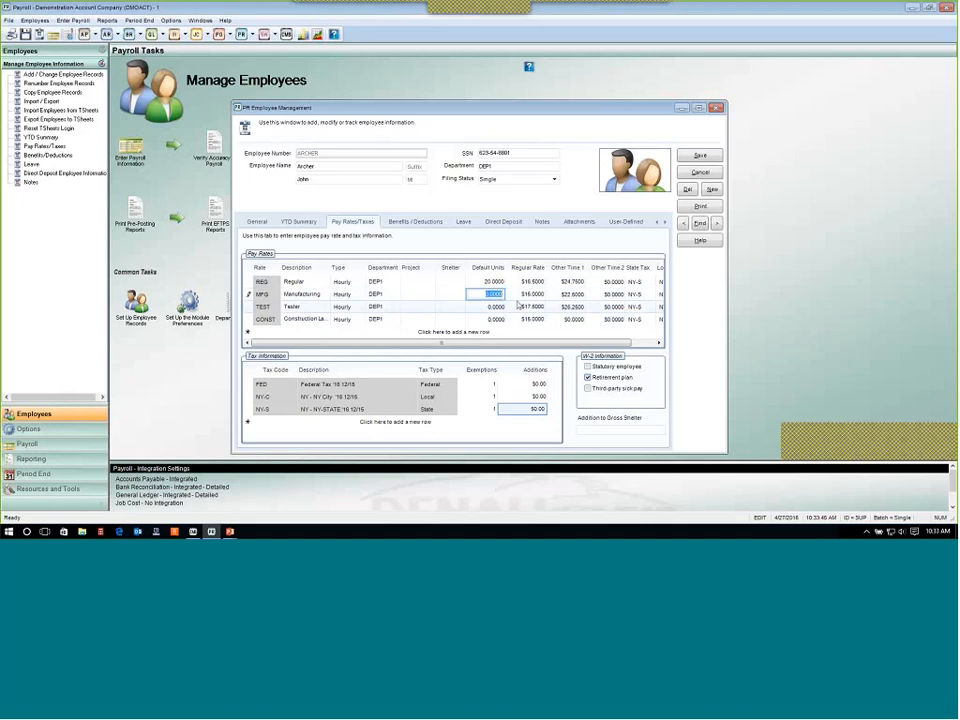
pyautogui.write('20')
pyautogui.press('Down')
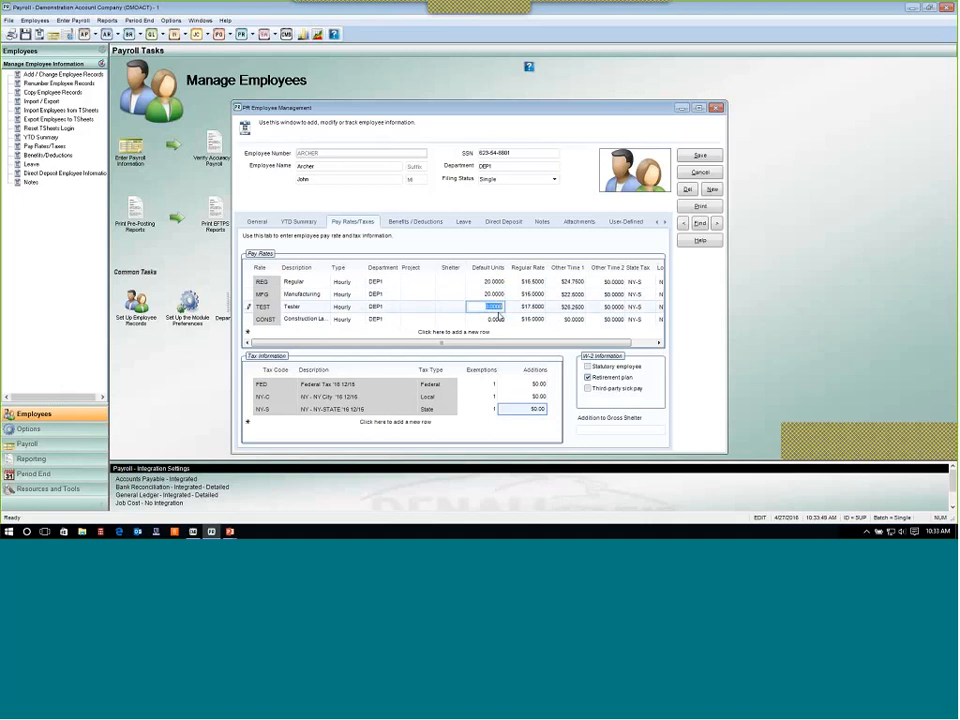
pyautogui.write('20')
pyautogui.click(512, 318)
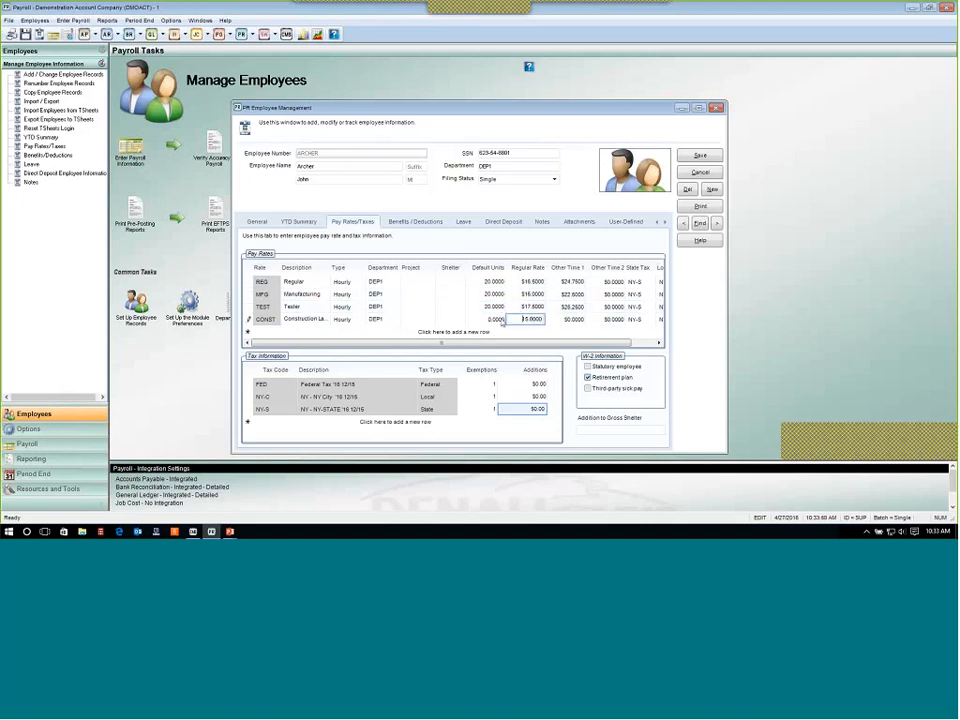
pyautogui.click(496, 319)
pyautogui.write('20')
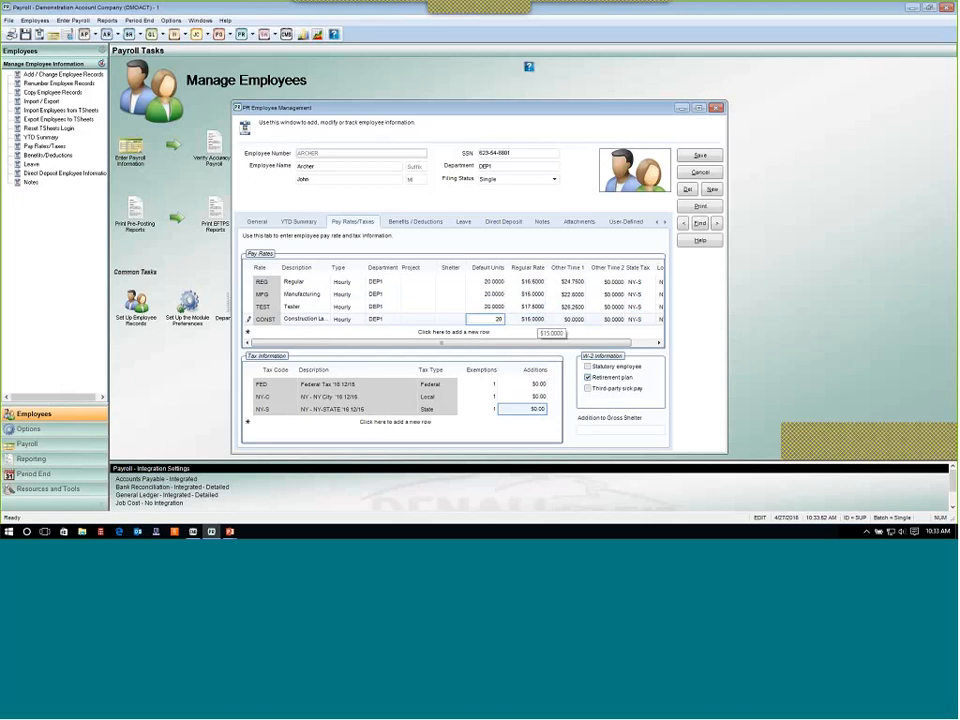
# Review each pay rate's default units, description and department.
pyautogui.click(489, 282)
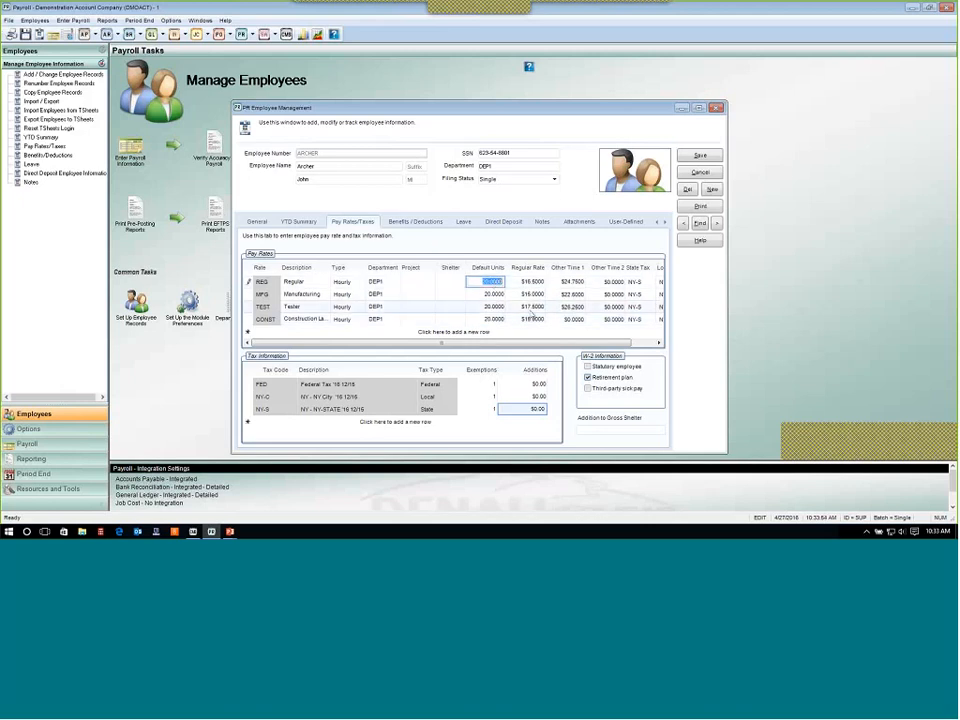
pyautogui.click(495, 295)
pyautogui.click(489, 308)
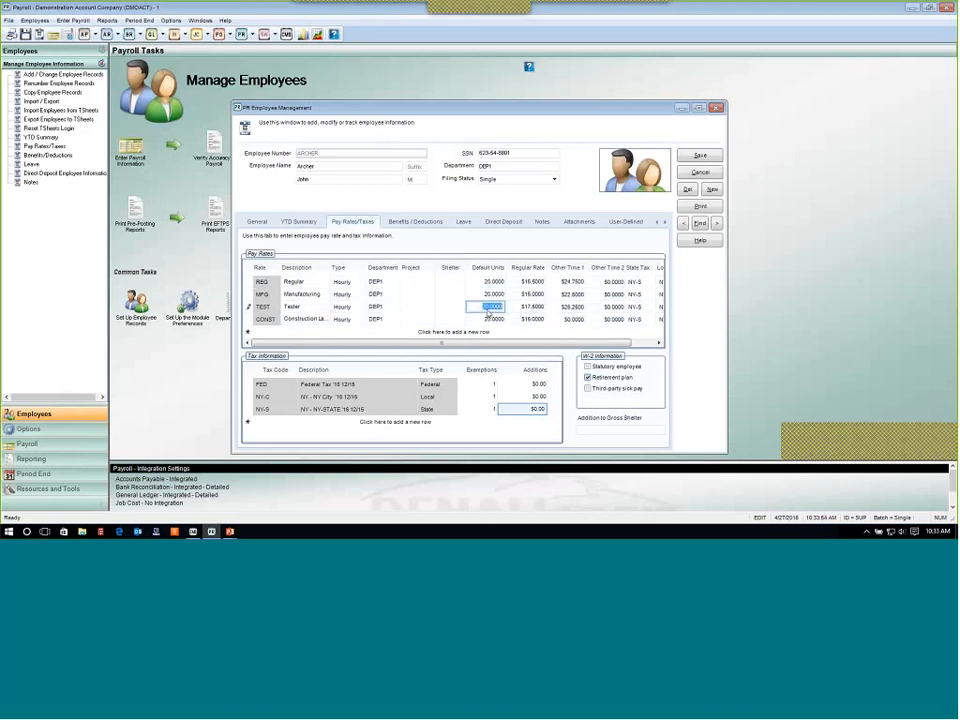
pyautogui.click(494, 319)
pyautogui.click(490, 282)
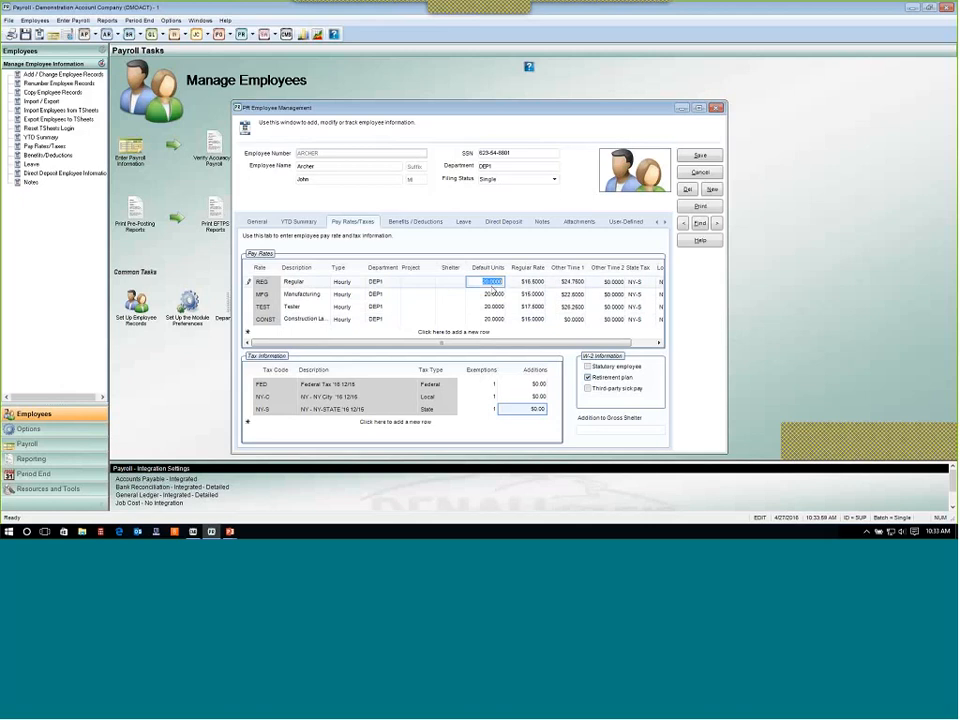
pyautogui.click(305, 282)
pyautogui.click(313, 294)
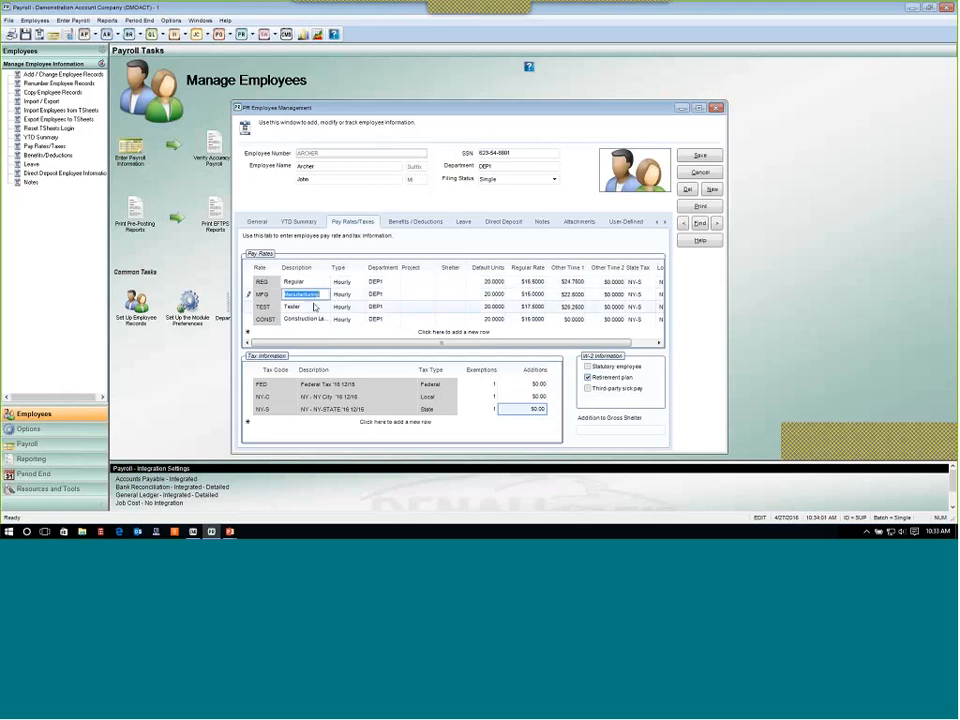
pyautogui.click(316, 319)
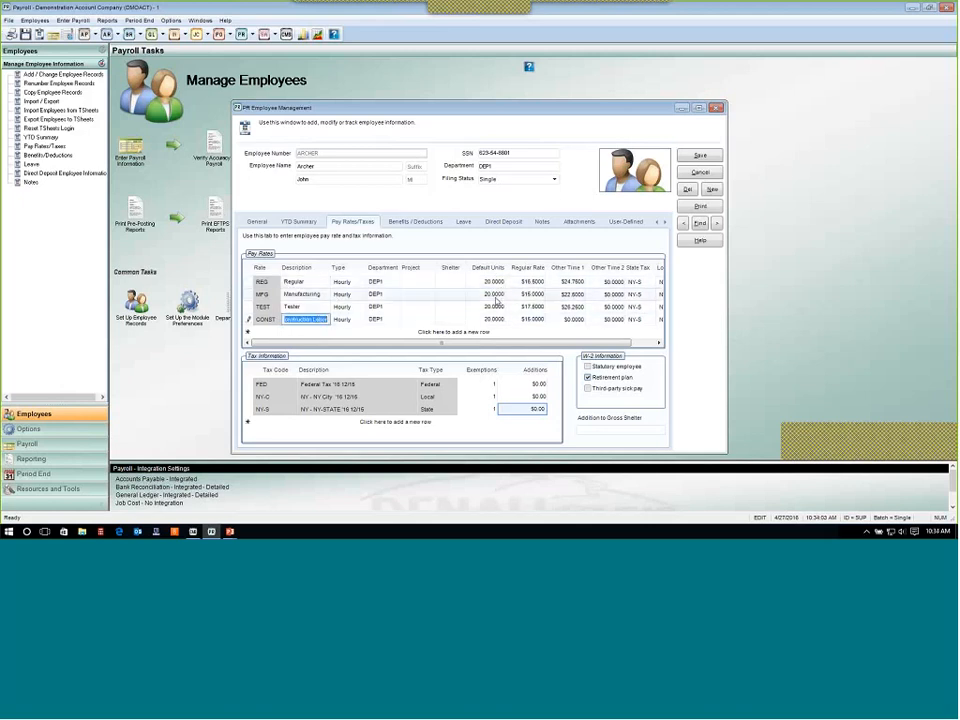
pyautogui.click(375, 282)
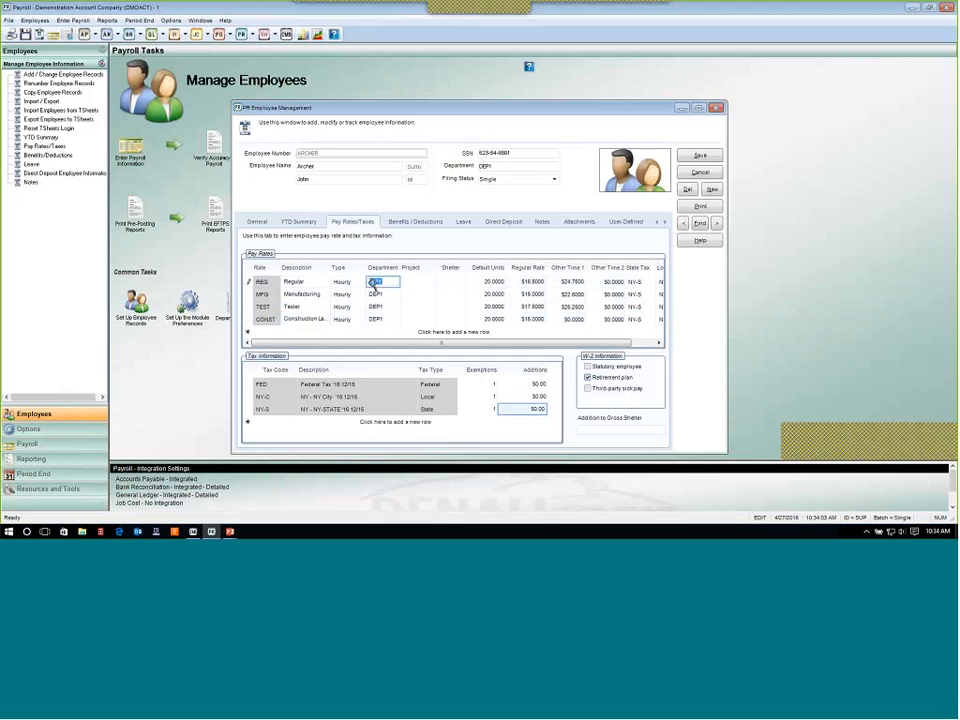
pyautogui.click(383, 296)
pyautogui.click(381, 308)
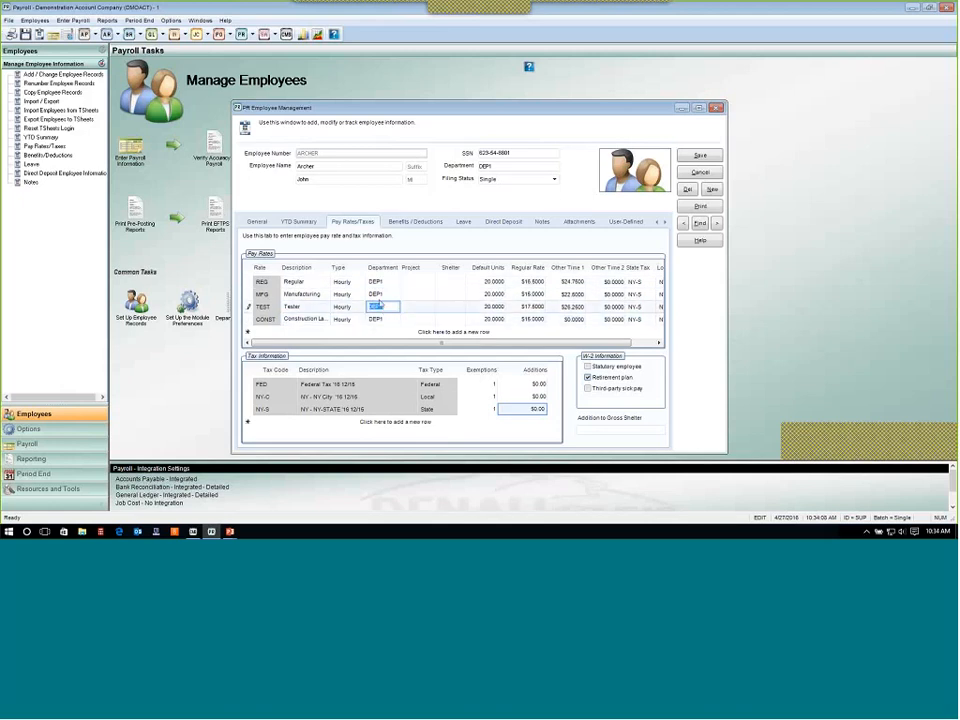
# Change the REG pay rate's department to ADMIN using the department lookup.
pyautogui.click(384, 296)
pyautogui.doubleClick(381, 307)
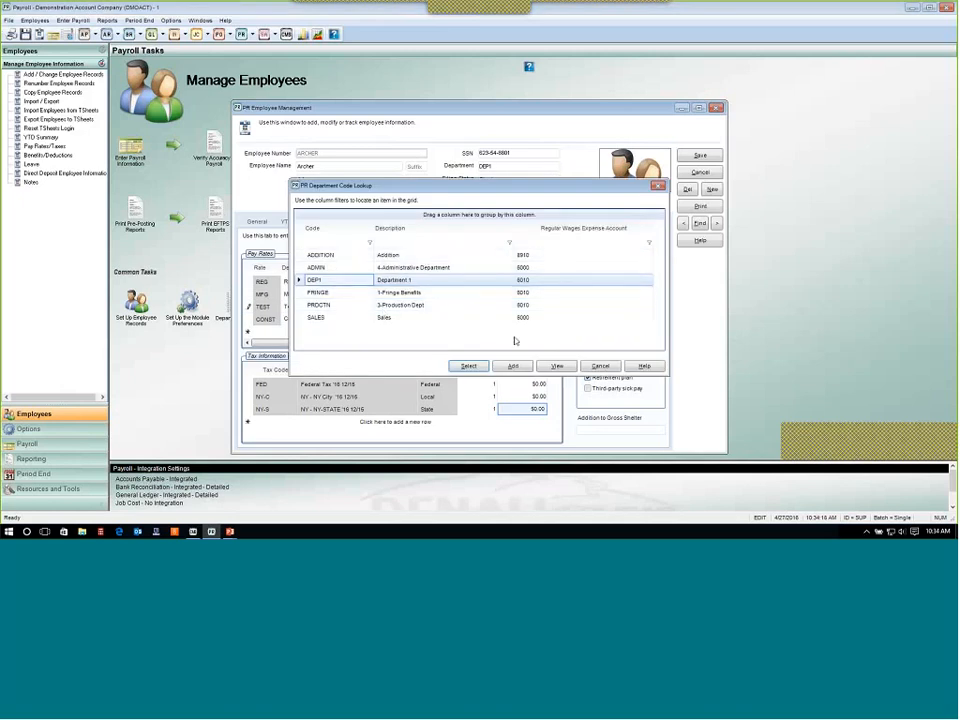
pyautogui.click(600, 366)
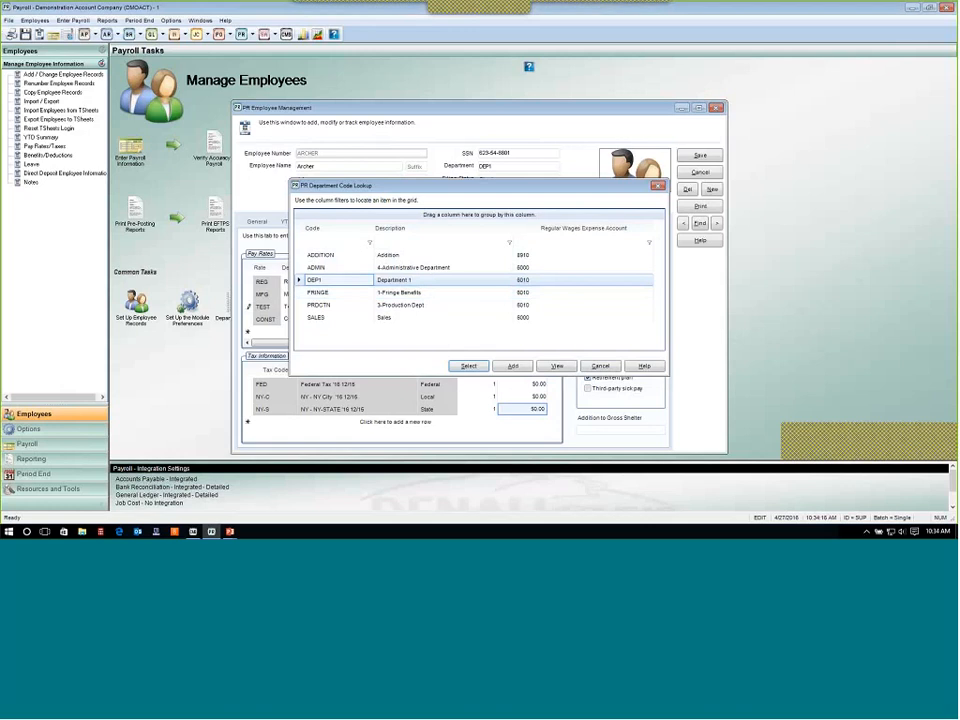
pyautogui.click(371, 283)
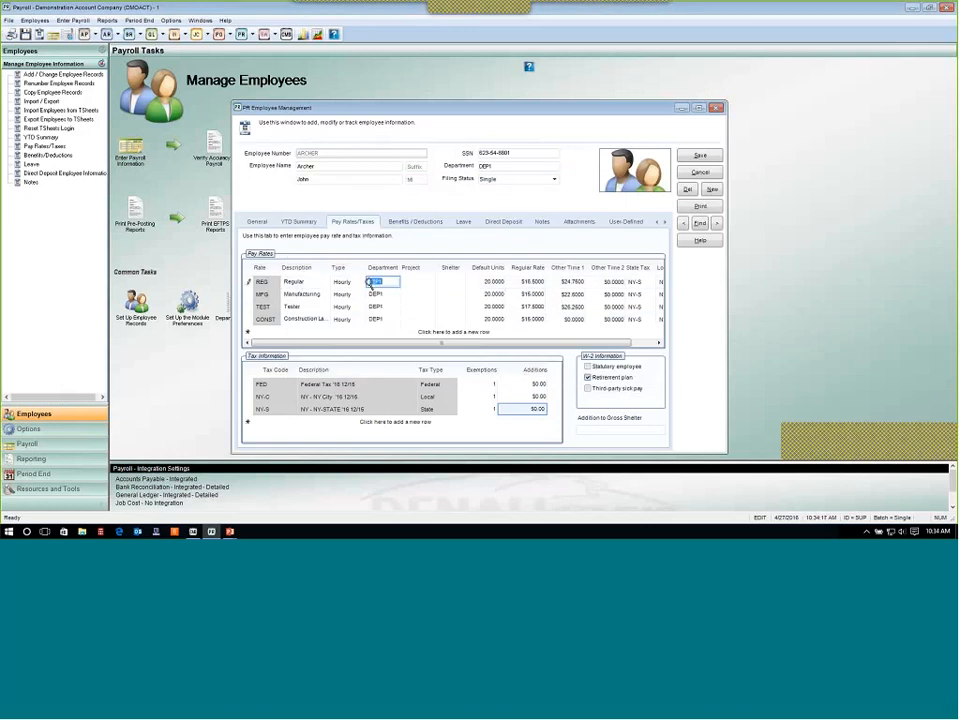
pyautogui.click(371, 283)
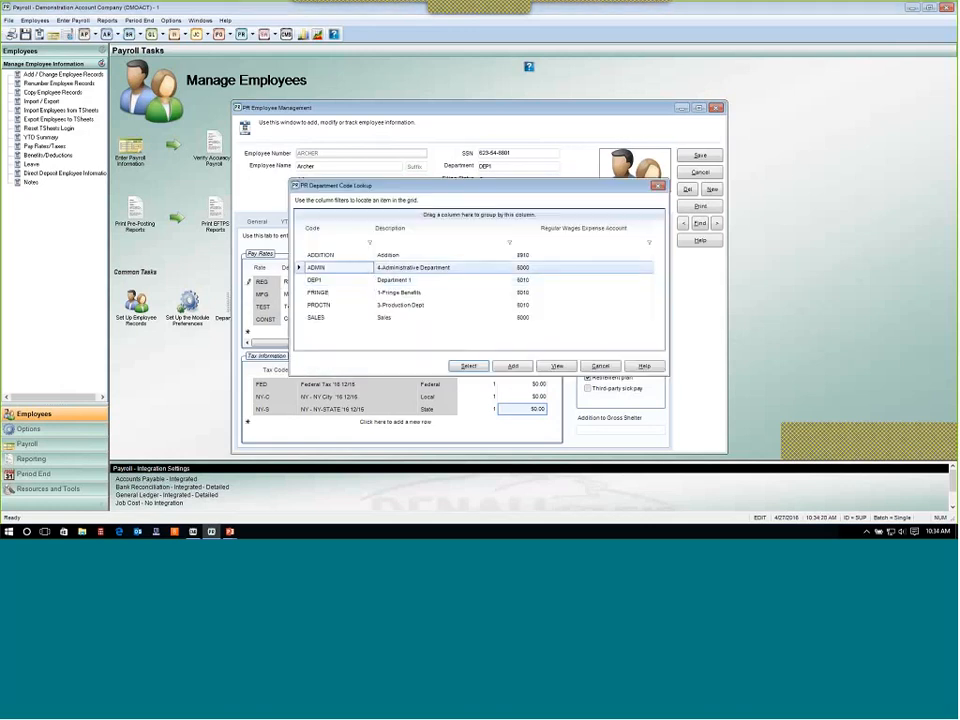
pyautogui.click(472, 367)
# Review the departments and default units of the remaining pay rates.
pyautogui.click(383, 294)
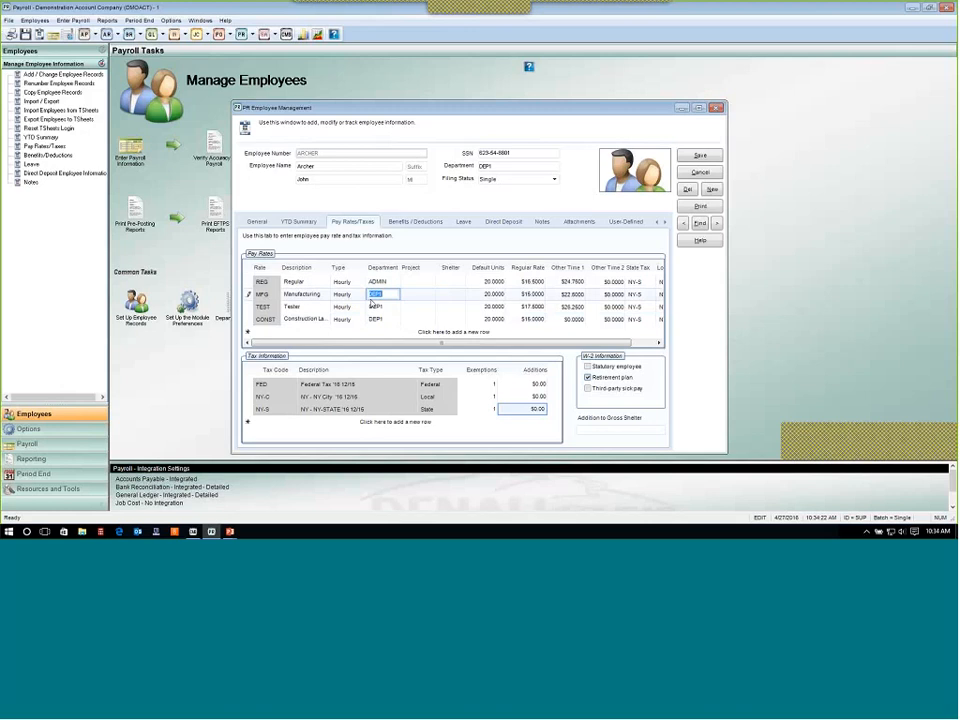
pyautogui.click(378, 319)
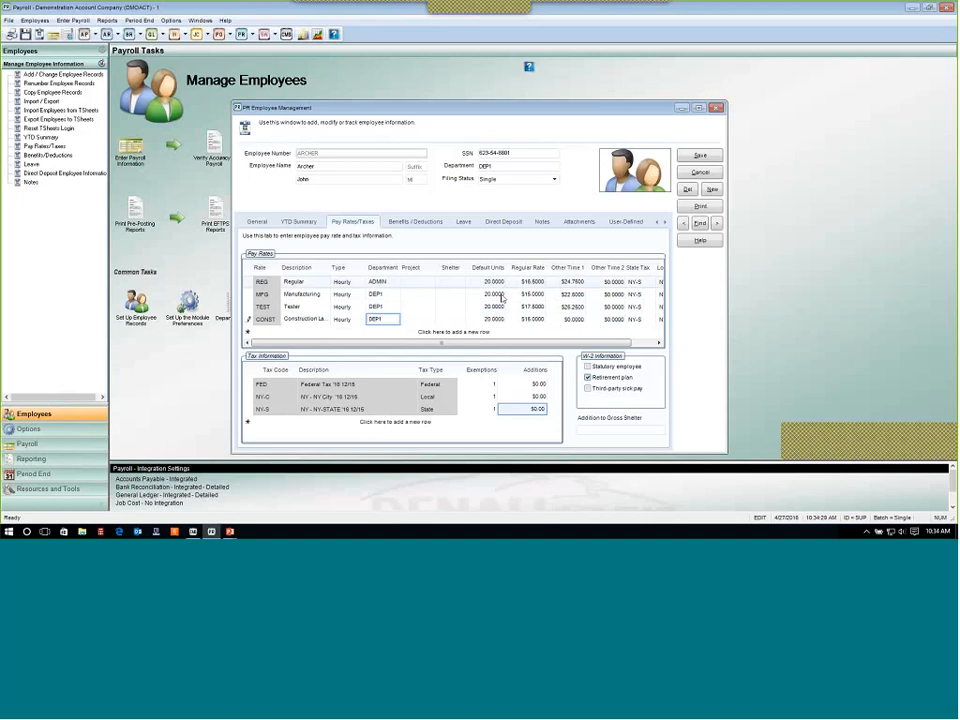
pyautogui.click(501, 309)
pyautogui.click(499, 320)
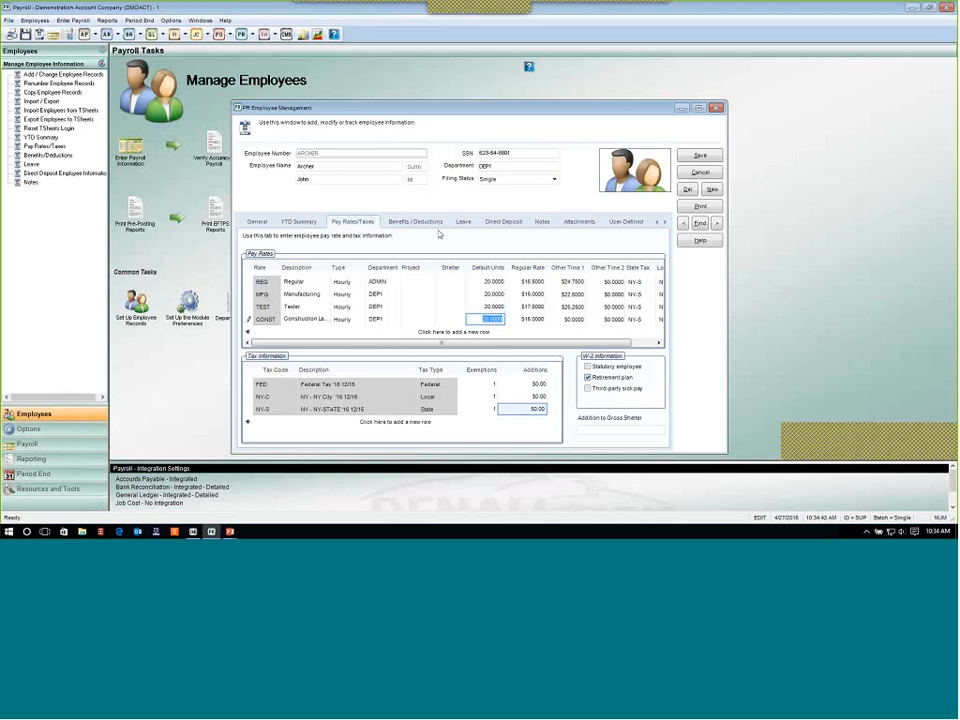
pyautogui.click(488, 281)
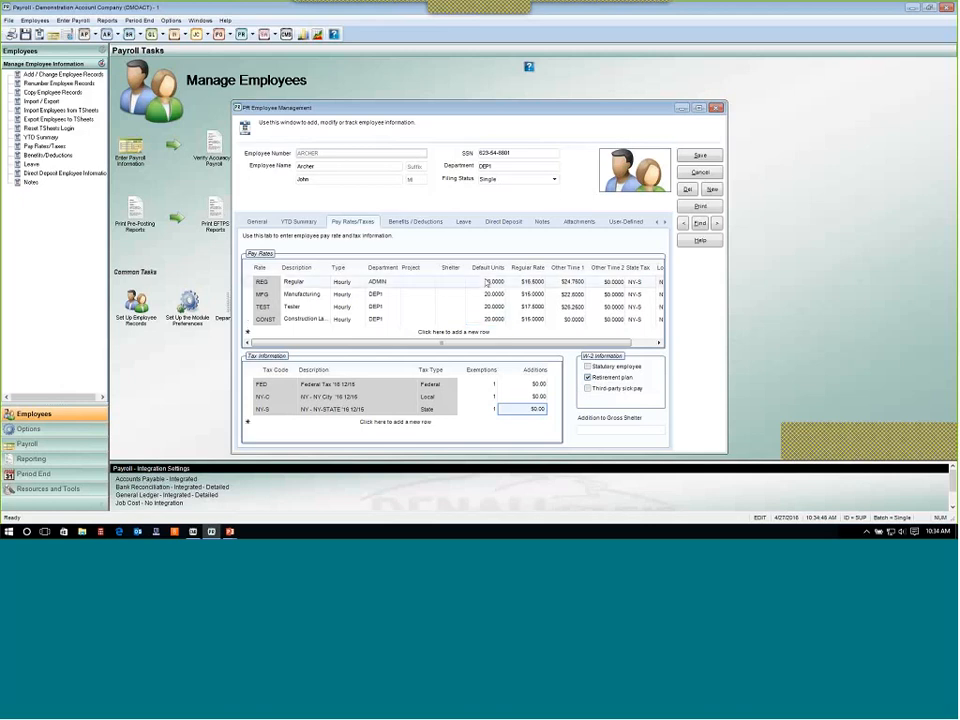
pyautogui.click(499, 297)
pyautogui.click(500, 307)
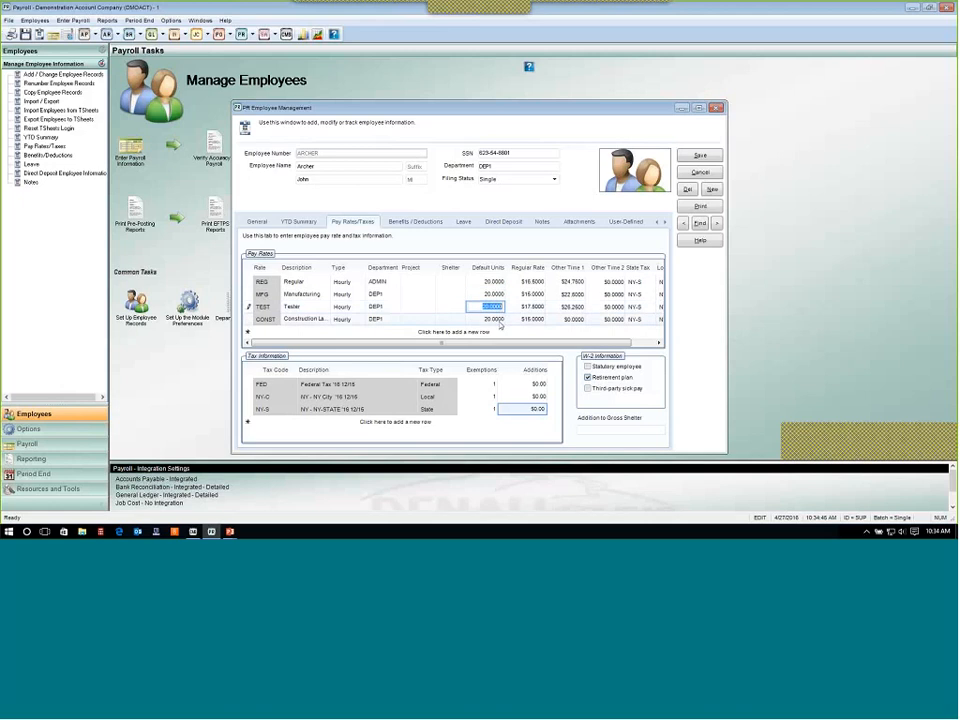
pyautogui.click(500, 319)
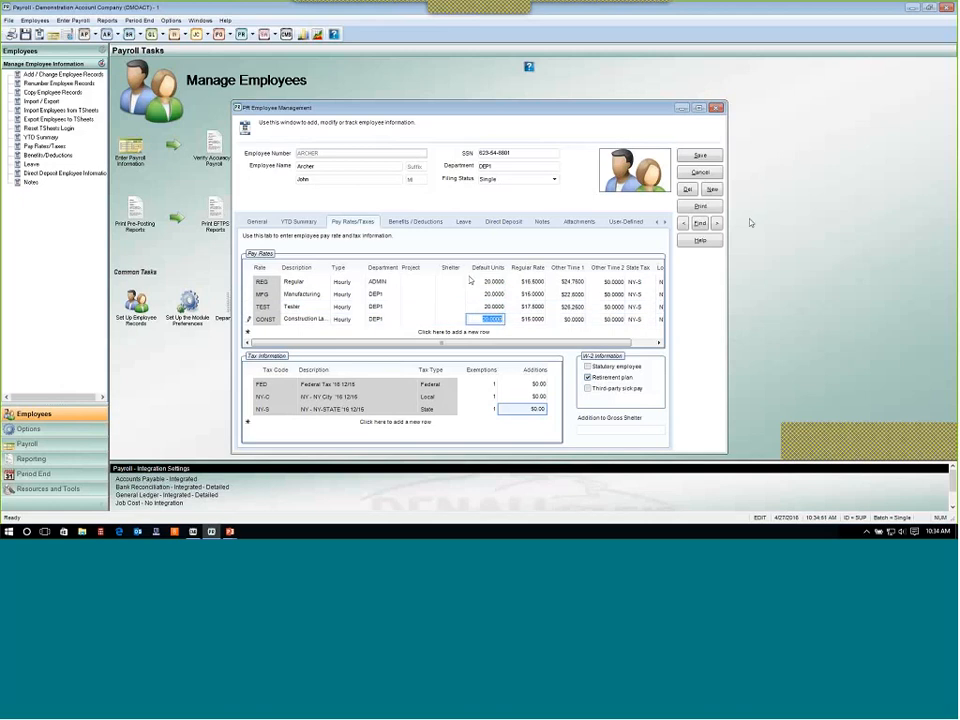
# Open another employee's record from the employee lookup.
pyautogui.click(715, 223)
pyautogui.click(488, 305)
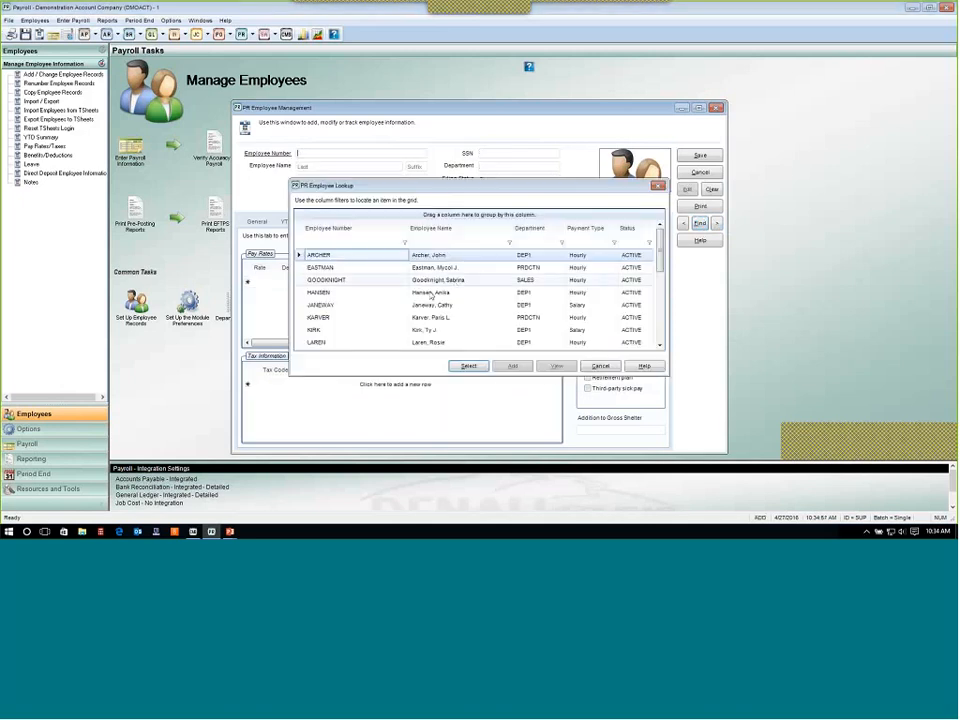
pyautogui.click(432, 306)
pyautogui.click(469, 366)
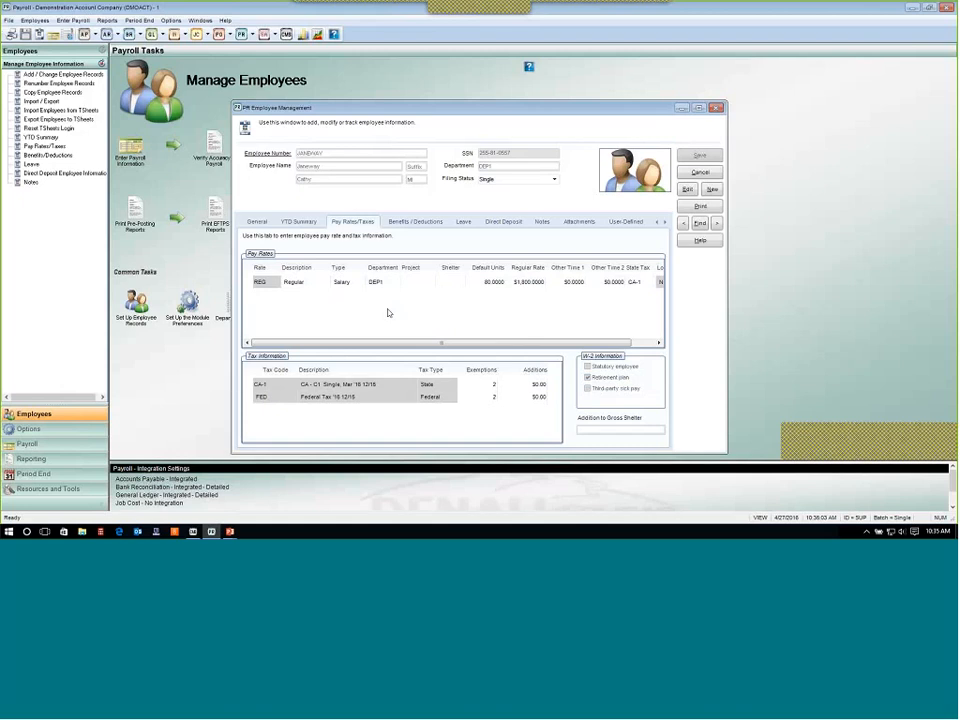
# Review the employee's salary pay rate and the benefits and deductions listed for them.
pyautogui.click(535, 283)
pyautogui.hotkey('shift', 'Tab')
pyautogui.click(525, 282)
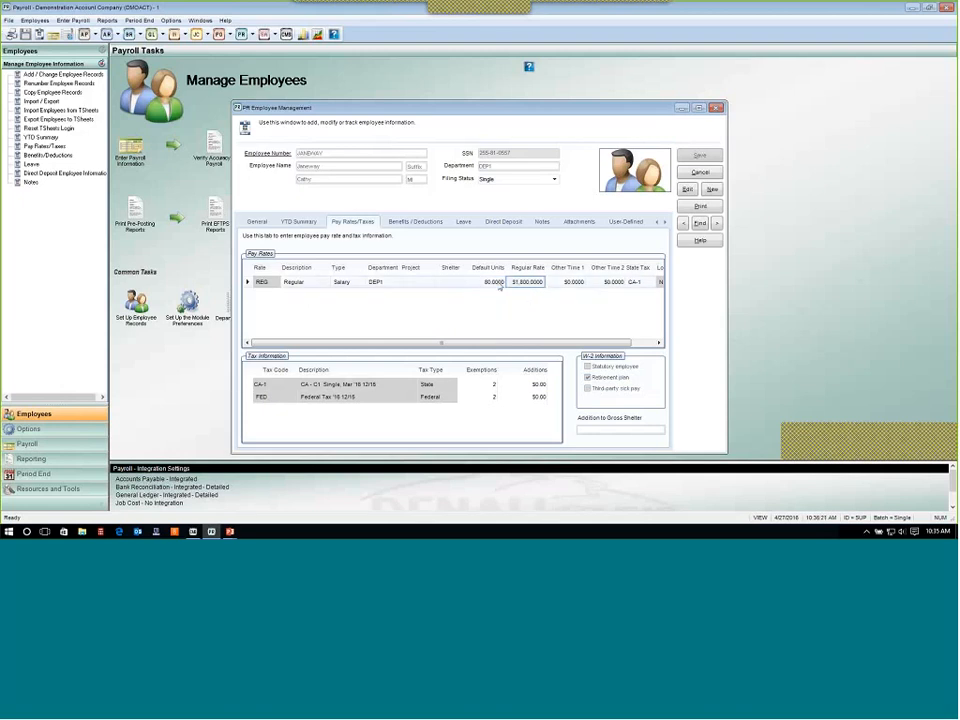
pyautogui.click(415, 222)
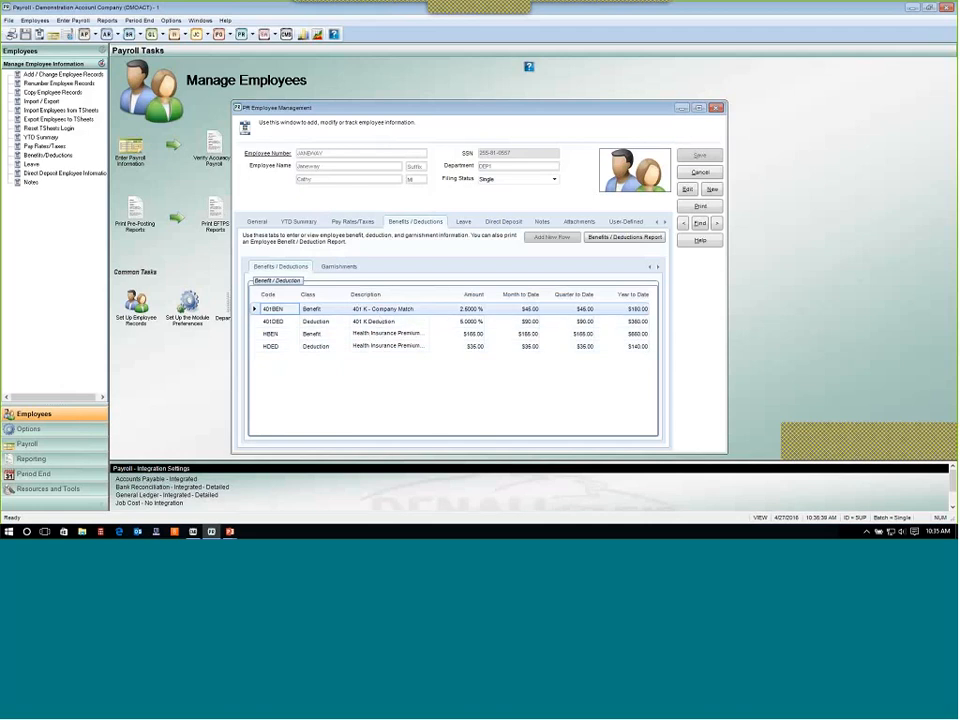
pyautogui.click(330, 322)
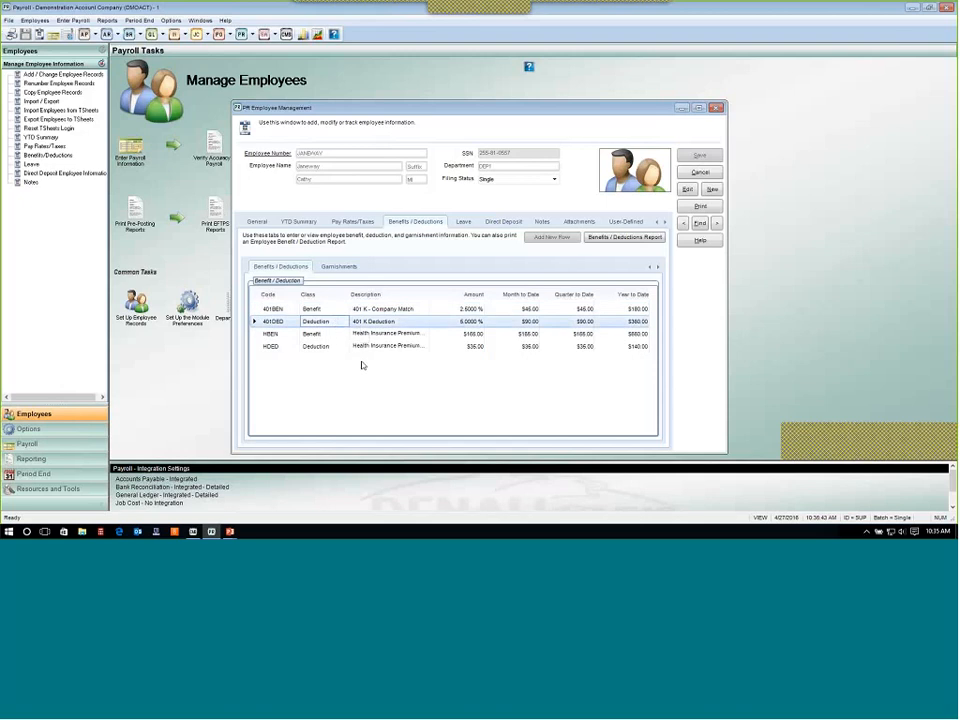
pyautogui.click(338, 311)
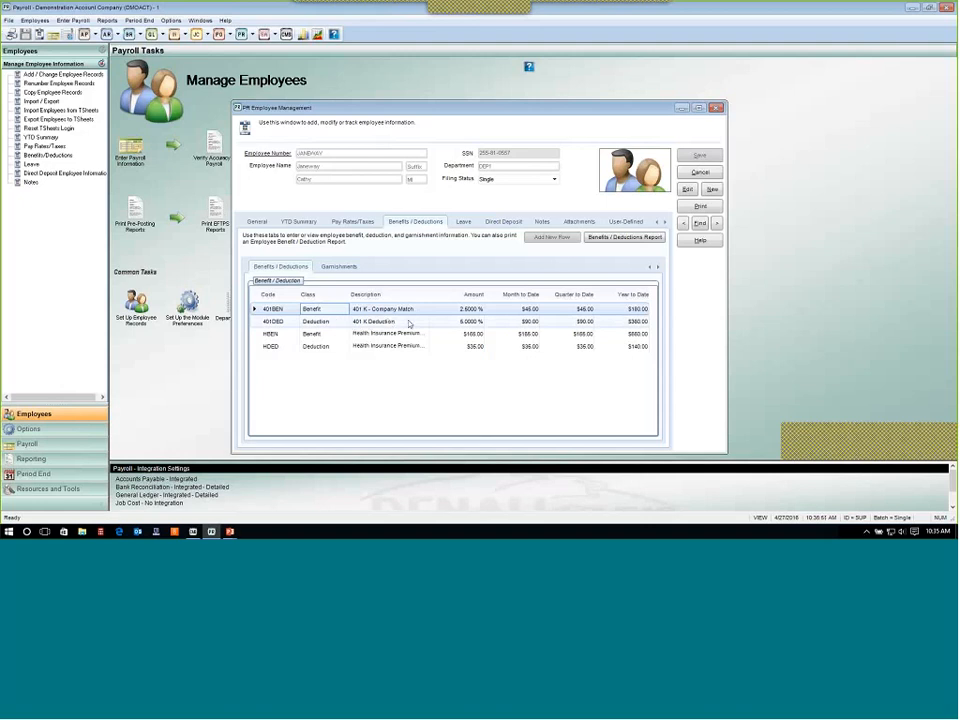
# Open the 401DED deduction's setup details in edit mode and close them without changes.
pyautogui.click(687, 189)
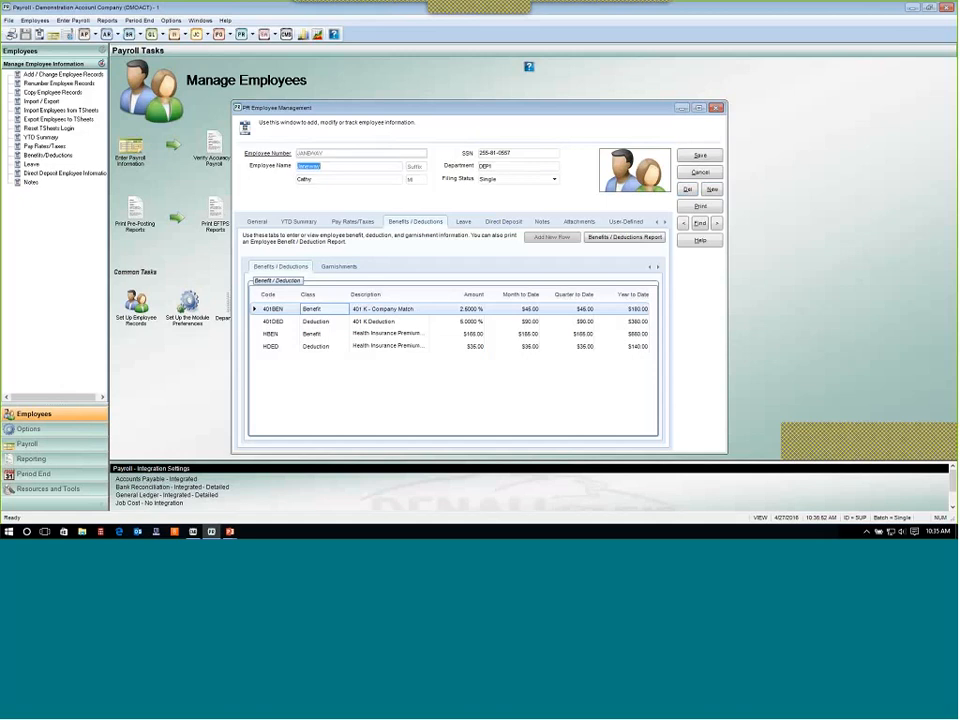
pyautogui.click(355, 321)
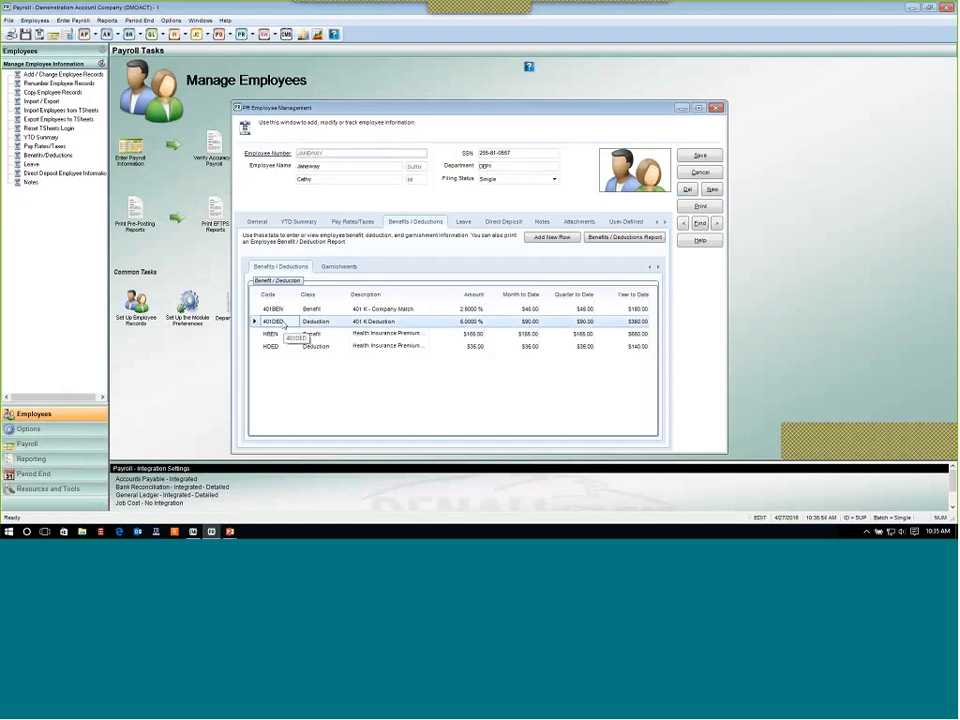
pyautogui.doubleClick(283, 322)
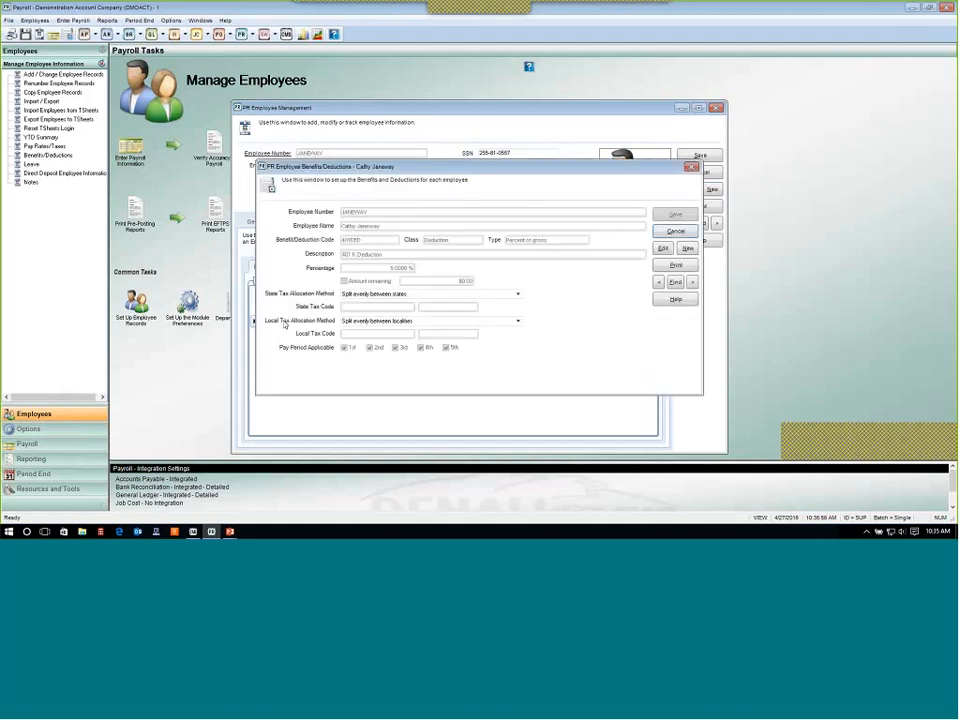
pyautogui.click(665, 249)
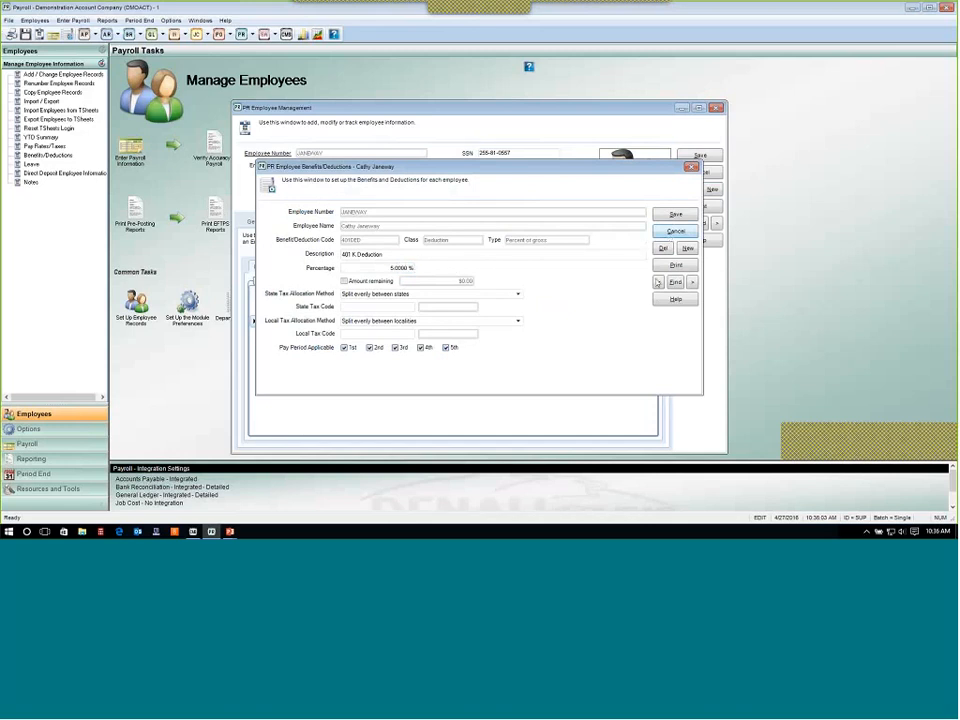
pyautogui.click(670, 232)
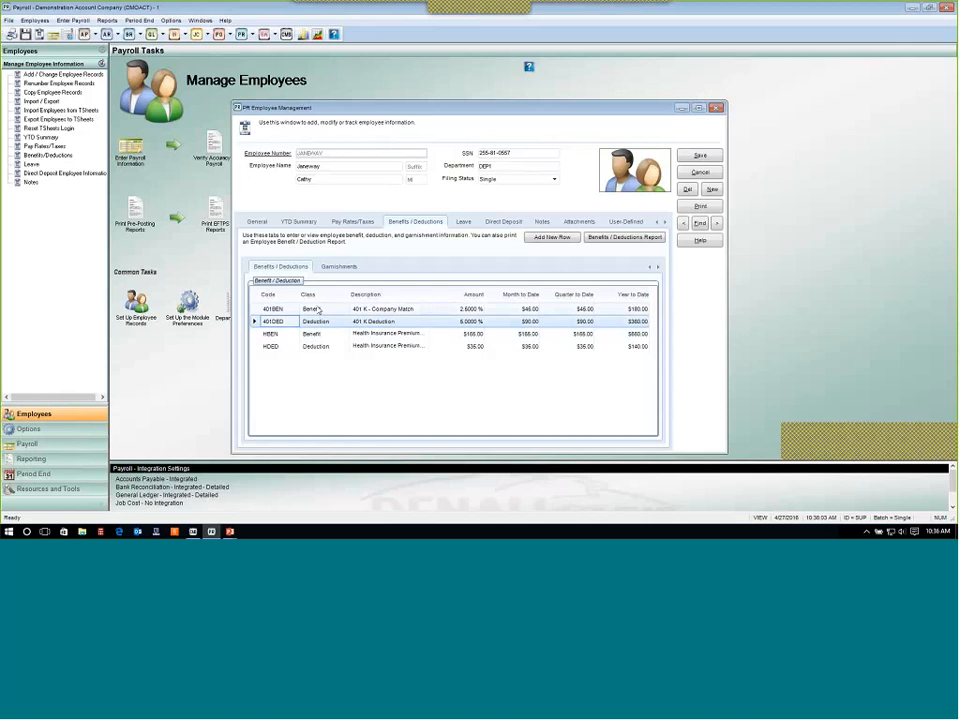
# Open the 401BEN company match benefit for editing, select its percentage and save the benefit.
pyautogui.doubleClick(319, 310)
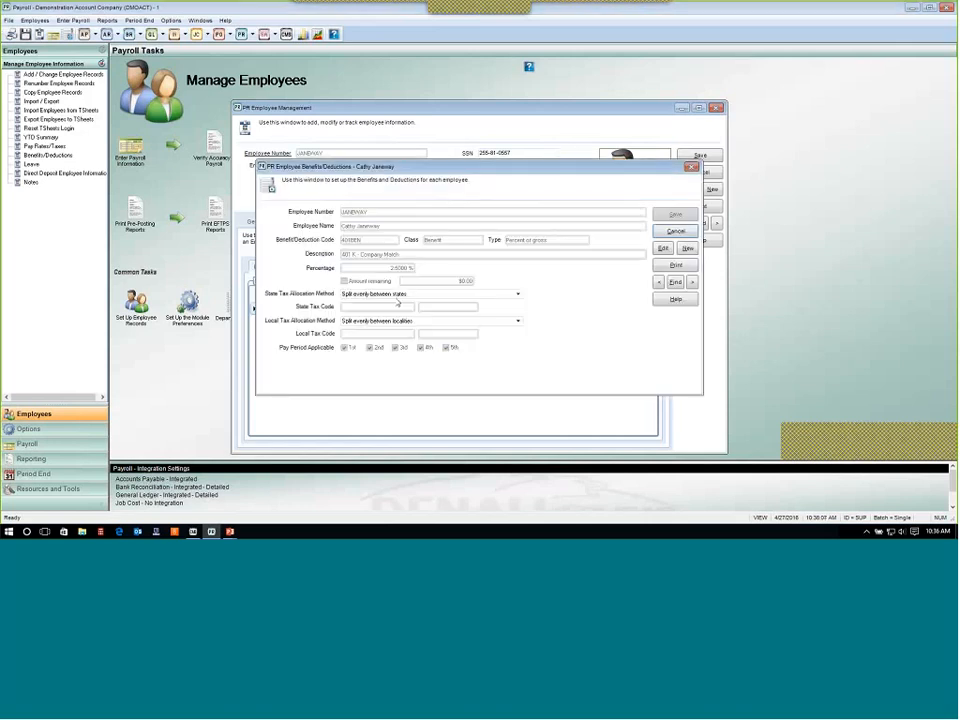
pyautogui.click(663, 248)
pyautogui.click(396, 268)
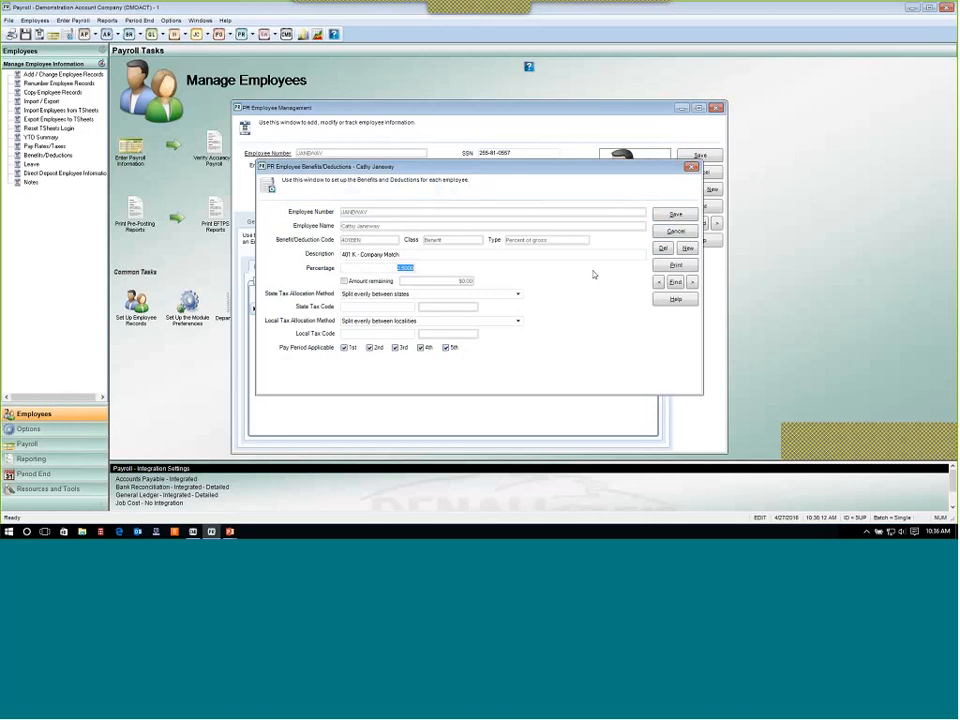
pyautogui.click(686, 219)
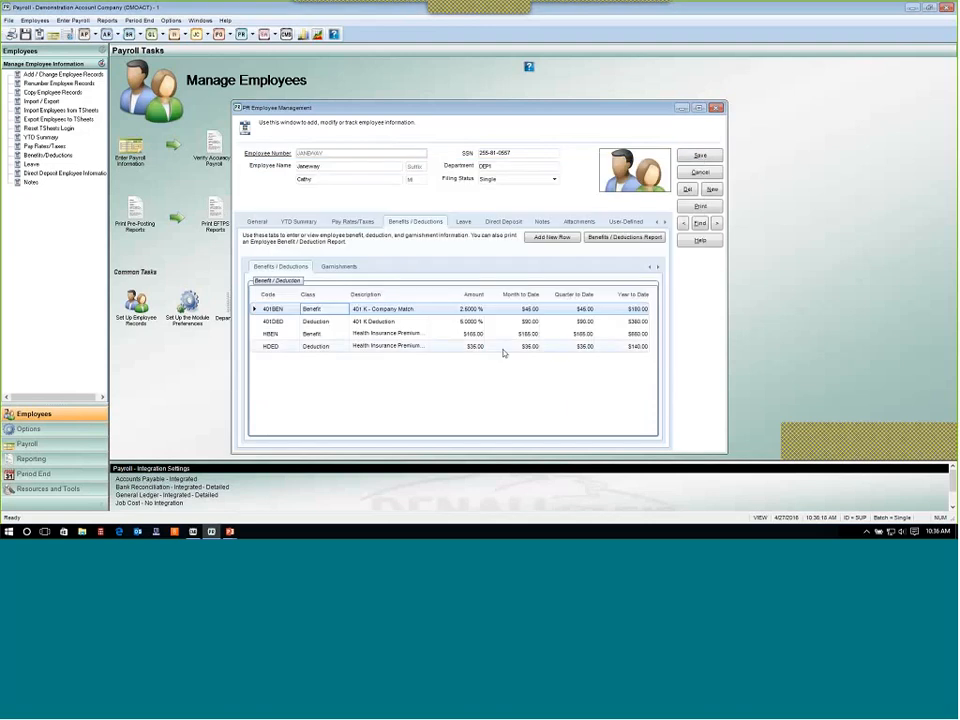
# Open the HBEN health insurance benefit's details and move on to the HDED deduction record.
pyautogui.click(330, 334)
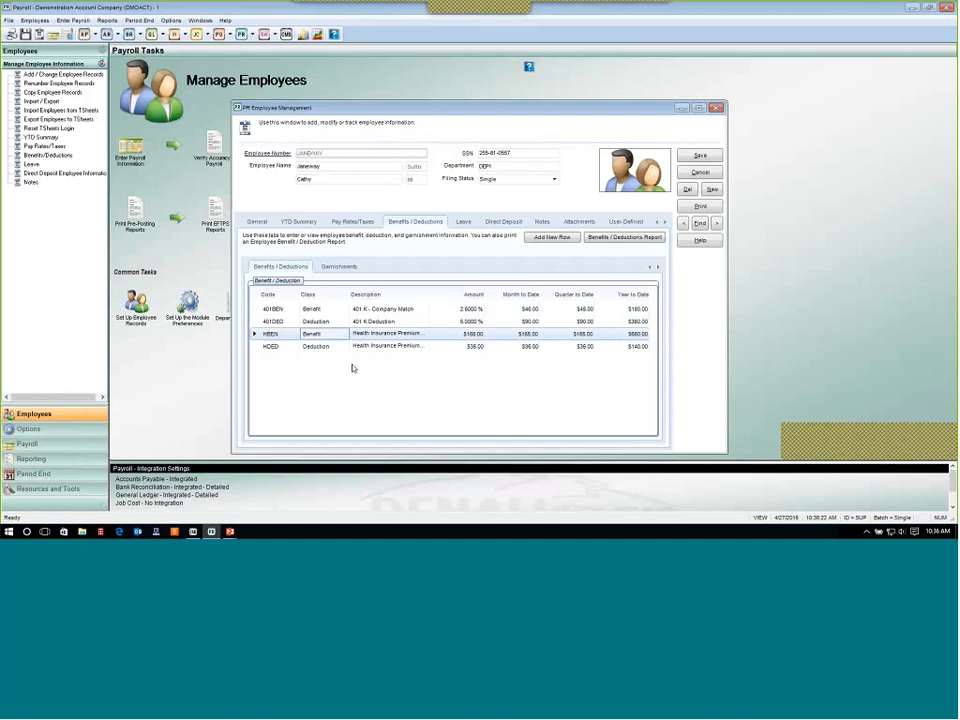
pyautogui.doubleClick(287, 336)
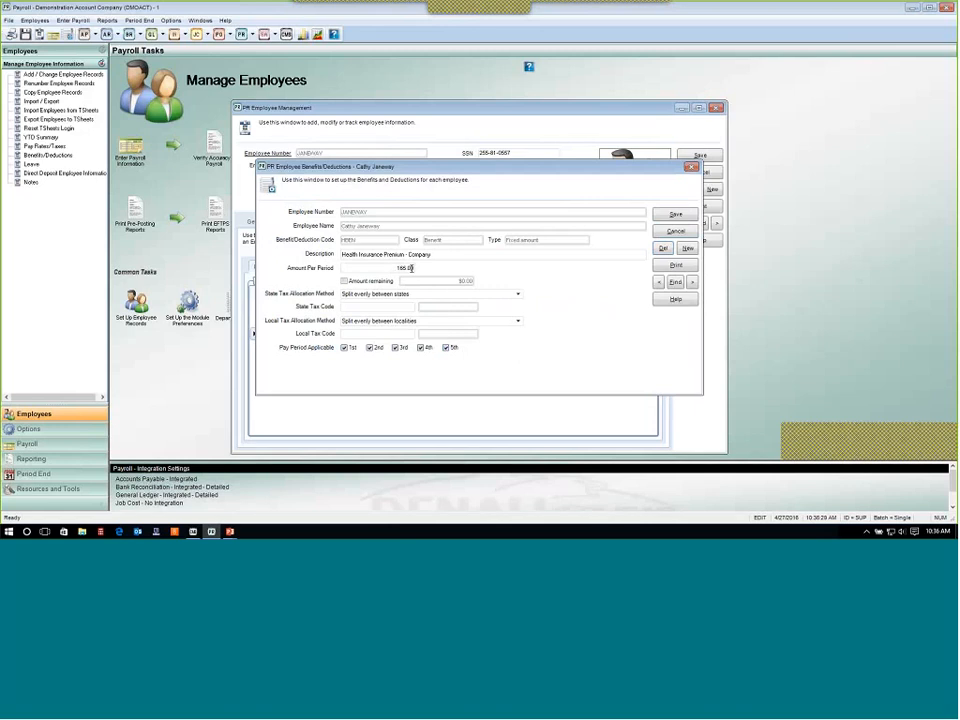
pyautogui.doubleClick(411, 268)
pyautogui.click(471, 281)
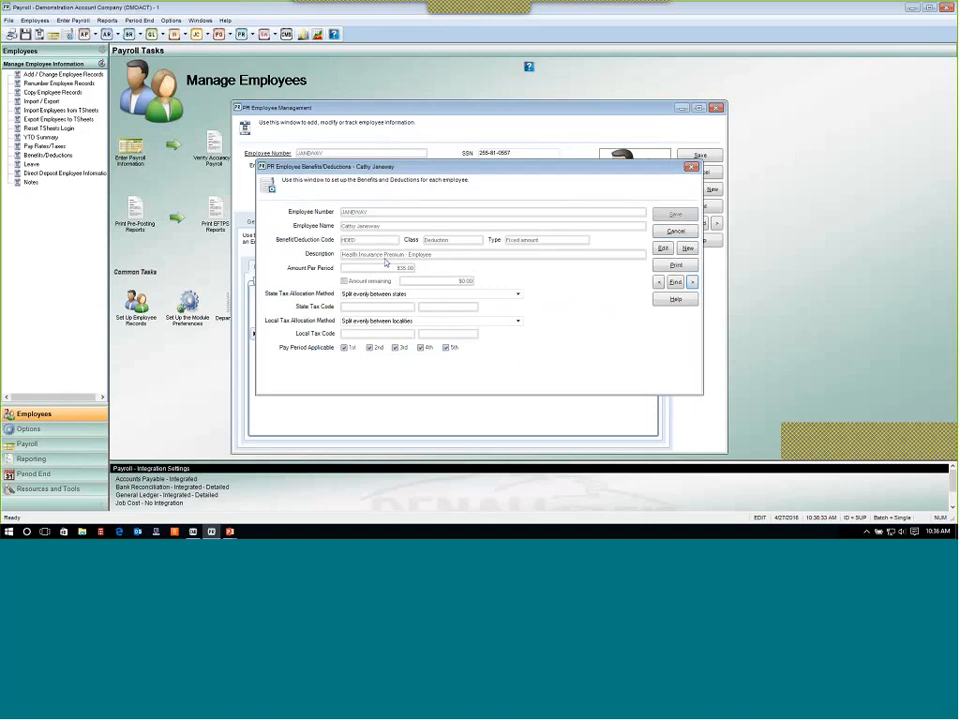
# Open the HDED deduction for editing, browse back to the HBEN benefit and close the window without changes.
pyautogui.click(663, 248)
pyautogui.doubleClick(404, 268)
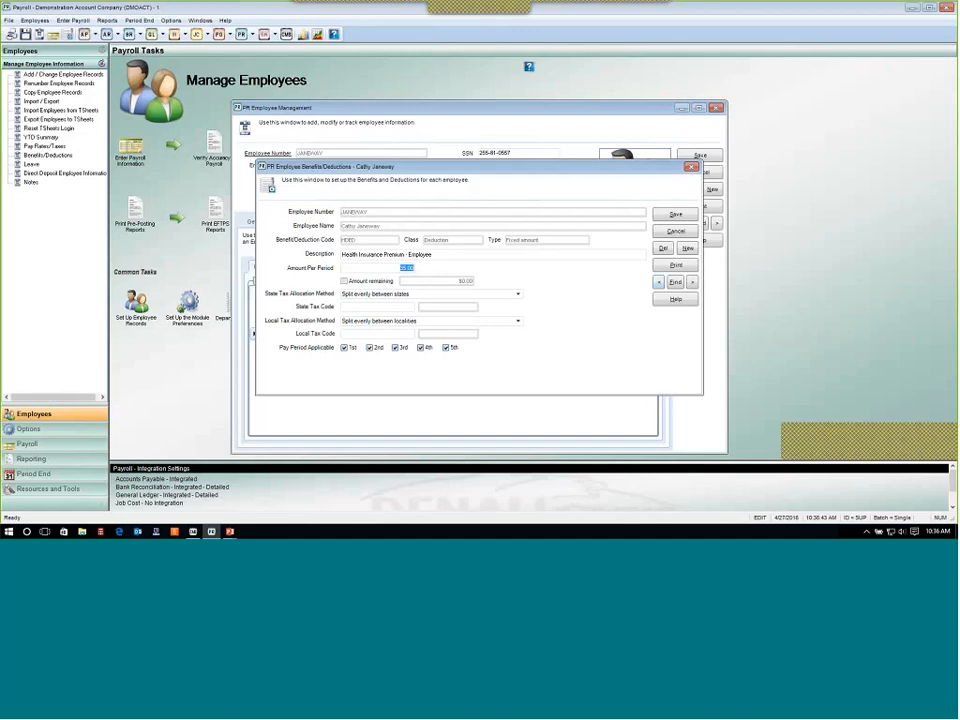
pyautogui.click(658, 282)
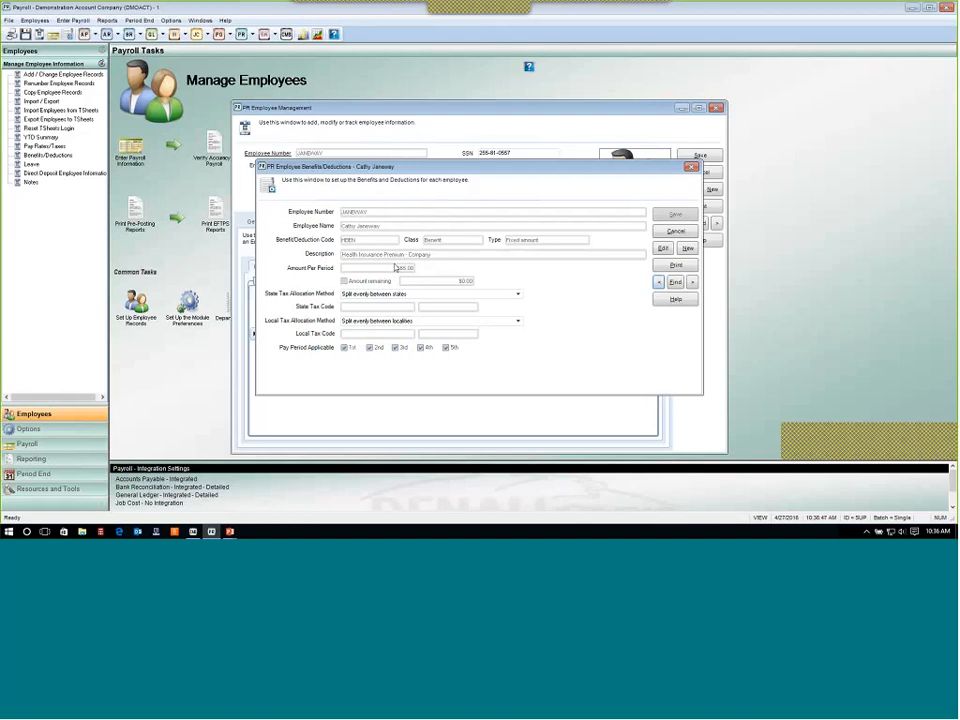
pyautogui.click(692, 282)
pyautogui.click(676, 231)
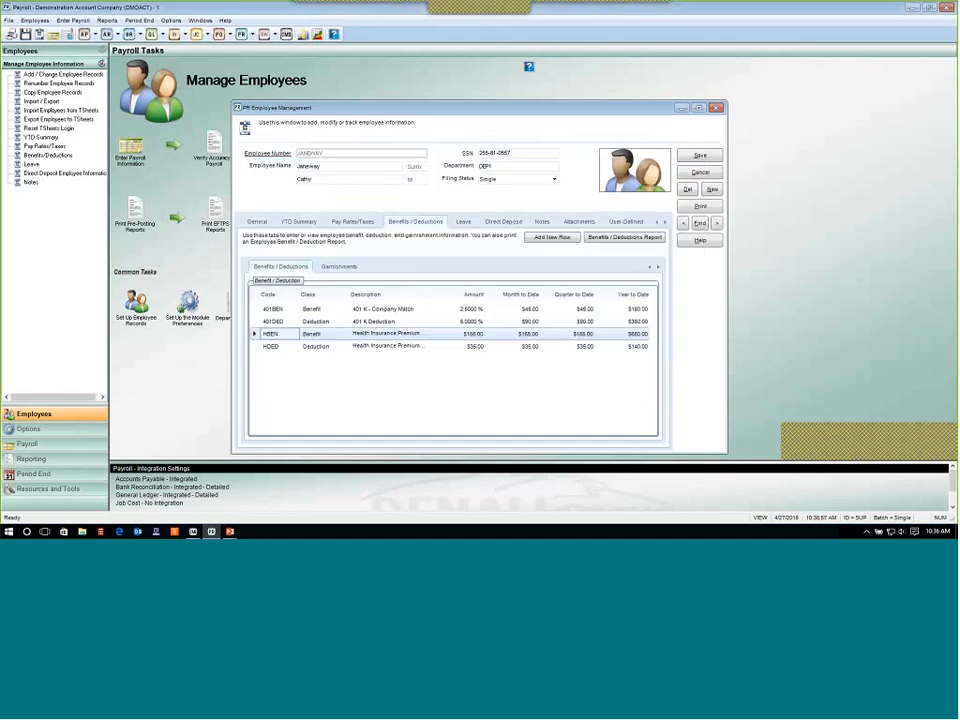
# Open the employee's Leave tab and review the FLH and PTO leave codes attached to them.
pyautogui.click(464, 222)
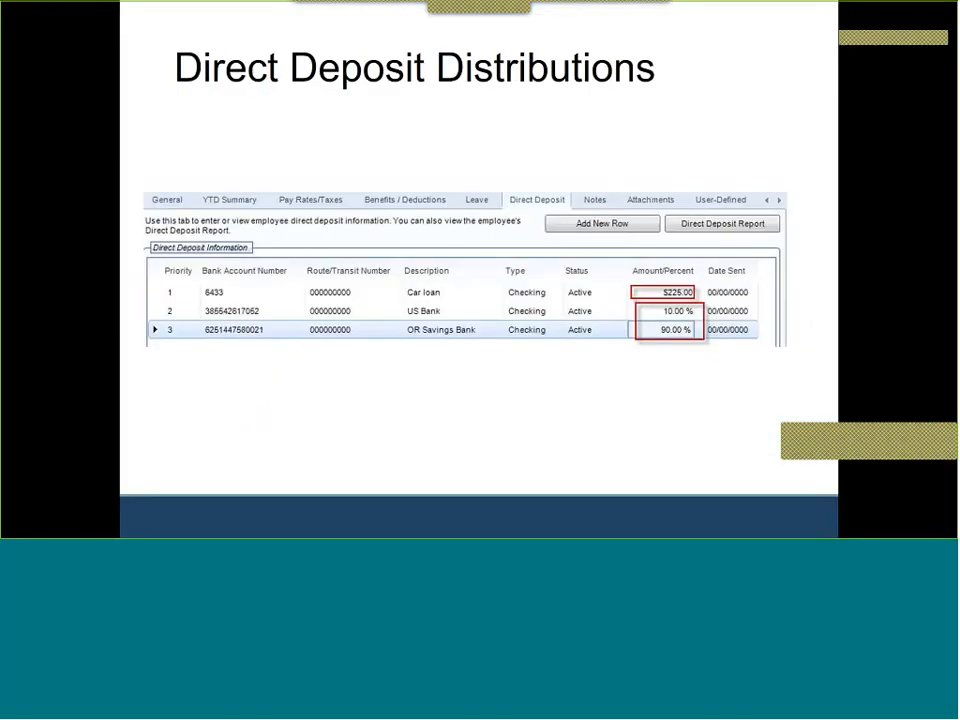
pyautogui.press('Right')
pyautogui.rightClick(484, 341)
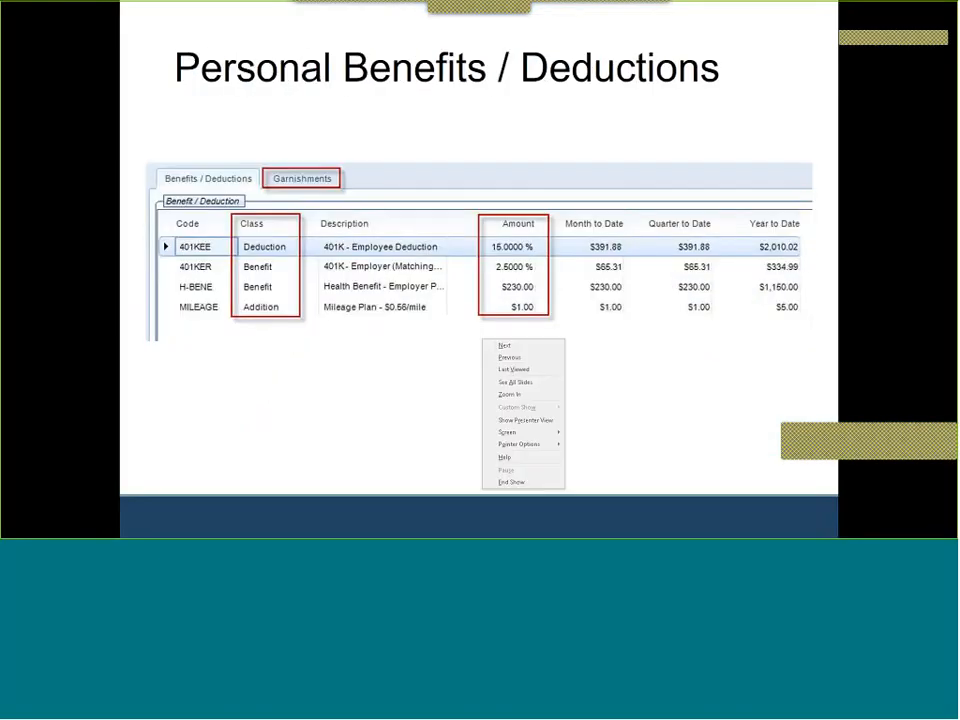
pyautogui.click(508, 357)
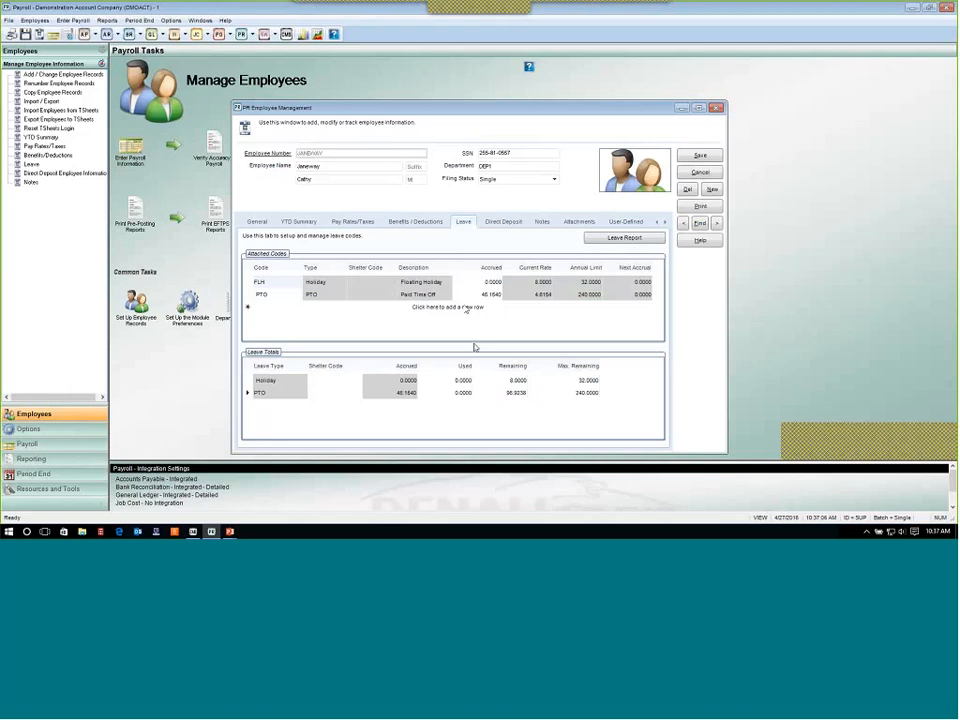
pyautogui.click(259, 283)
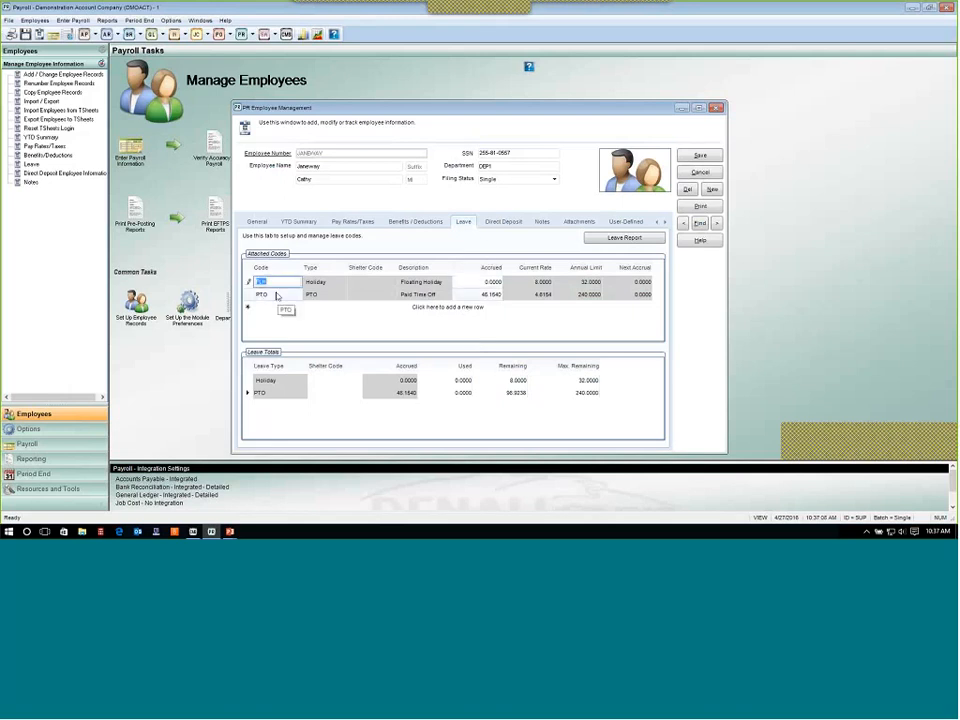
pyautogui.click(275, 295)
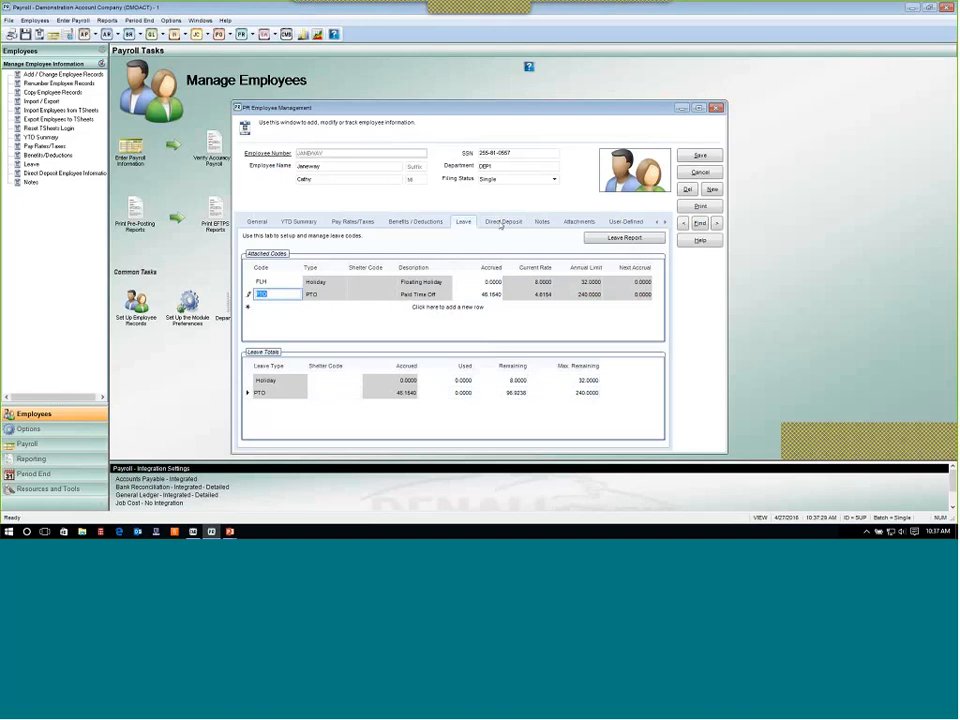
# Open the Direct Deposit tab, view the first deposit entry's details and type options, and cancel.
pyautogui.click(502, 222)
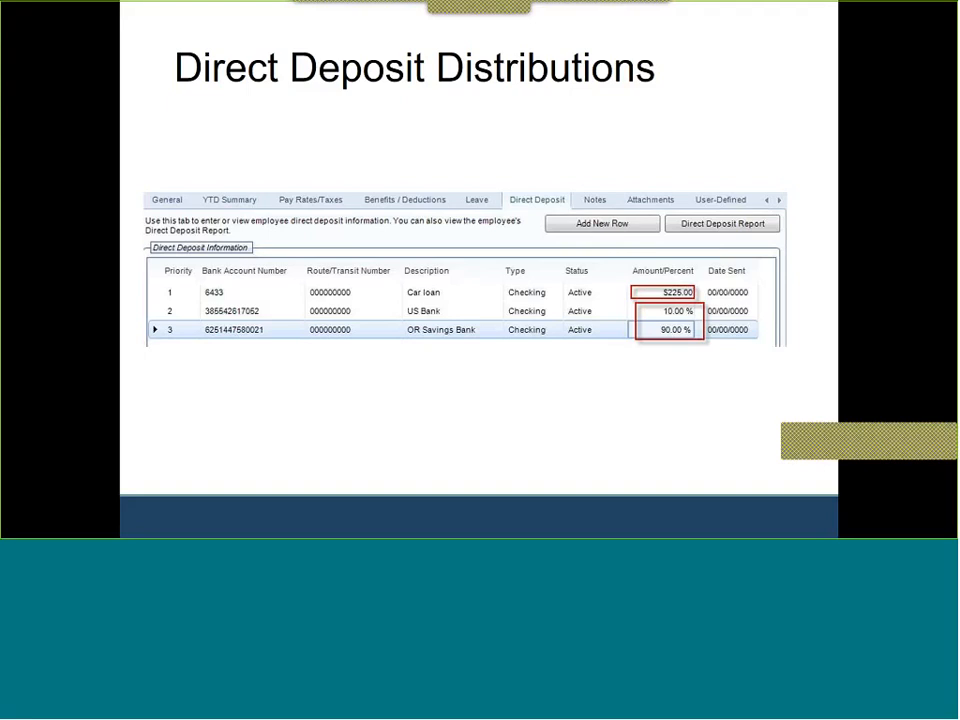
pyautogui.hotkey('alt', 'Tab')
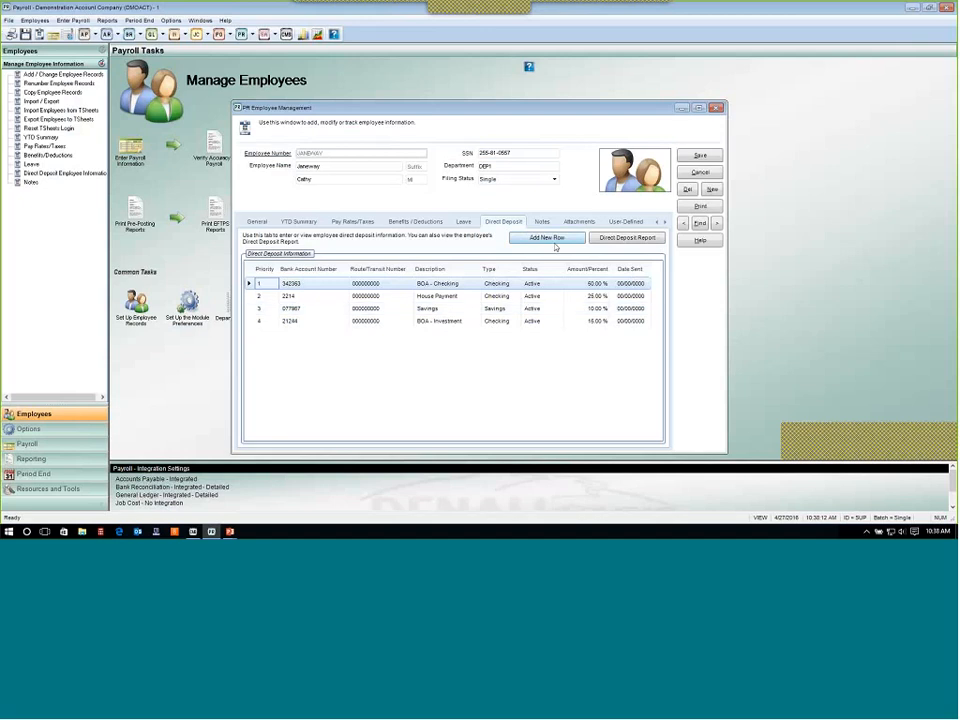
pyautogui.doubleClick(293, 286)
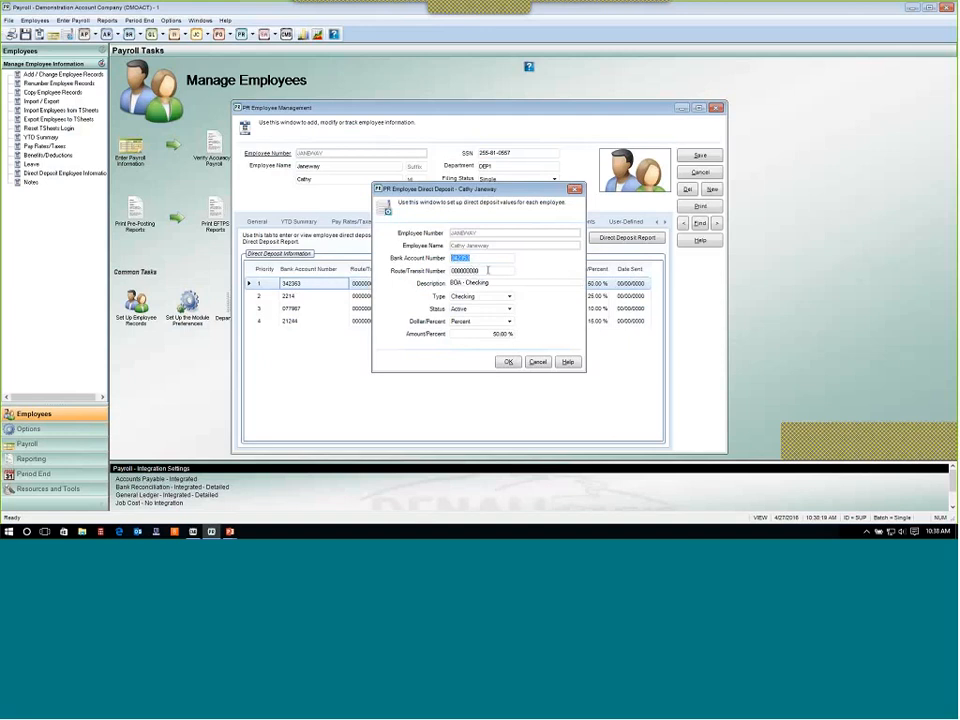
pyautogui.press('Tab')
pyautogui.press('Tab')
pyautogui.click(457, 297)
pyautogui.click(509, 297)
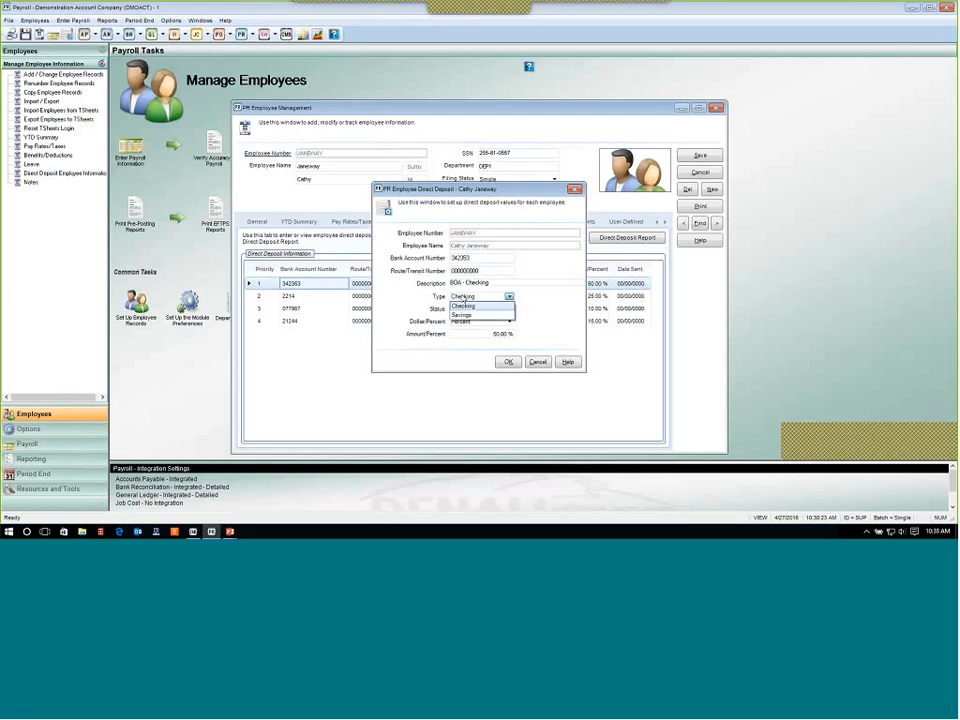
pyautogui.click(466, 304)
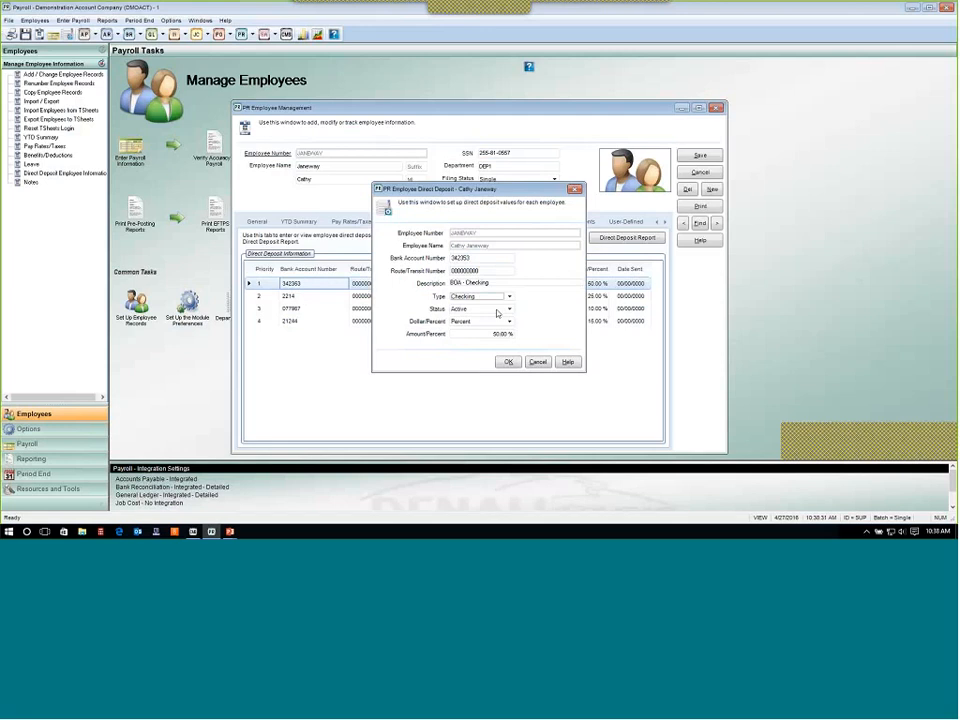
pyautogui.click(537, 362)
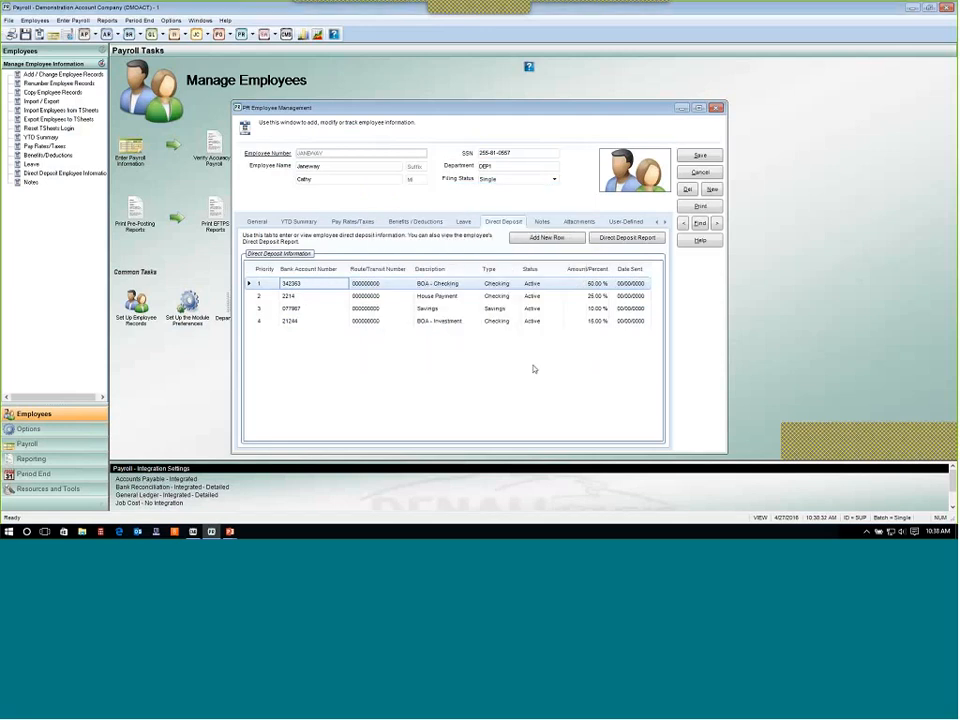
# Review the employee's four direct deposit rows, their accounts, descriptions and percentages.
pyautogui.click(327, 298)
pyautogui.click(326, 310)
pyautogui.click(323, 321)
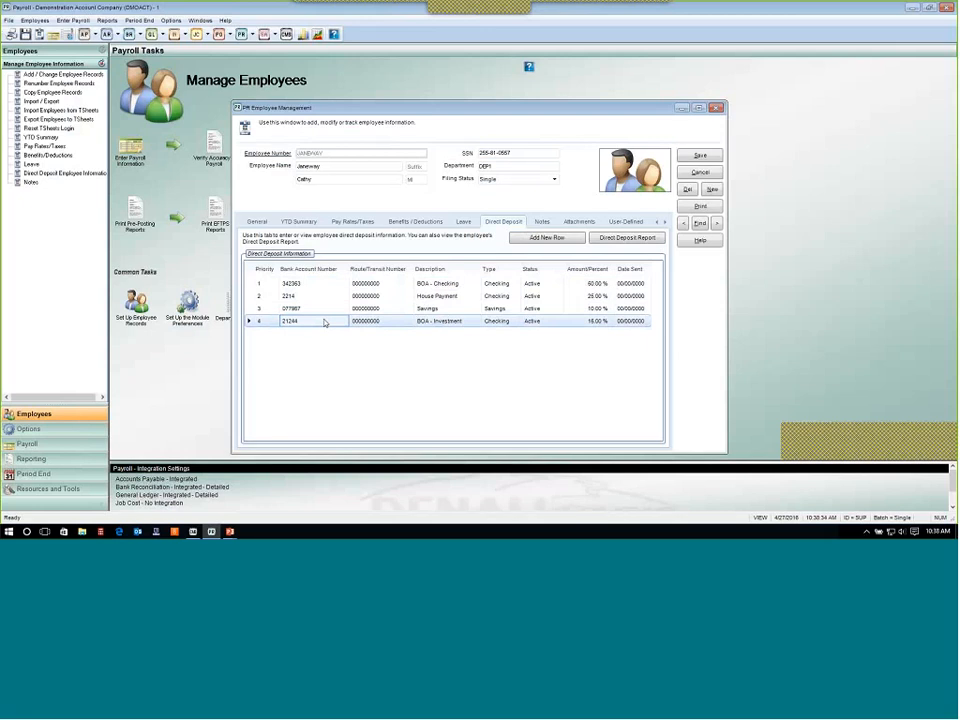
pyautogui.click(330, 285)
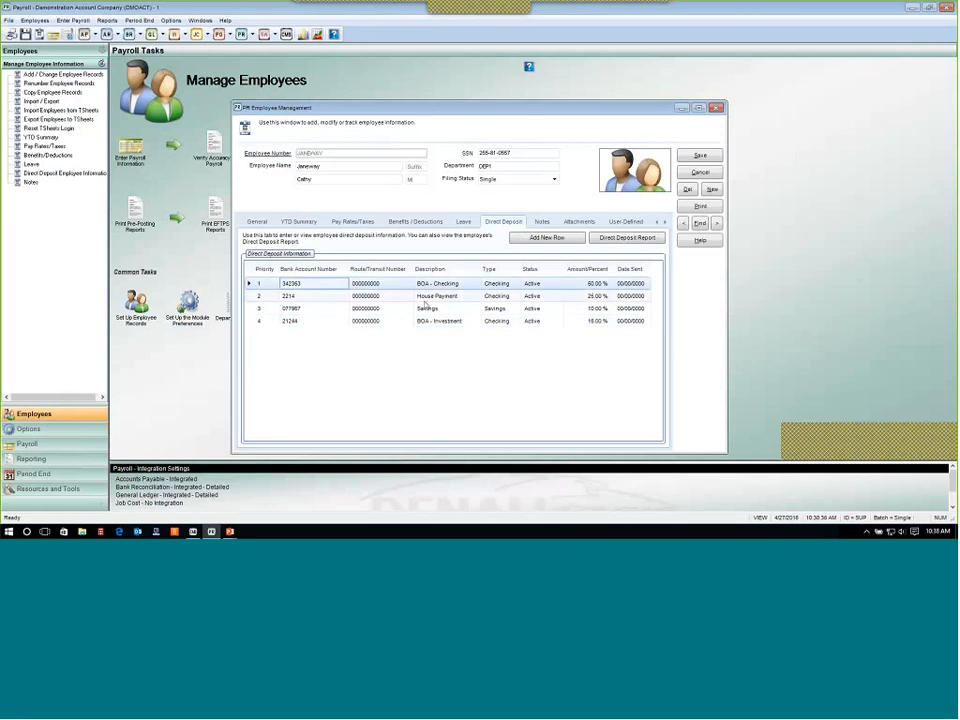
pyautogui.click(602, 286)
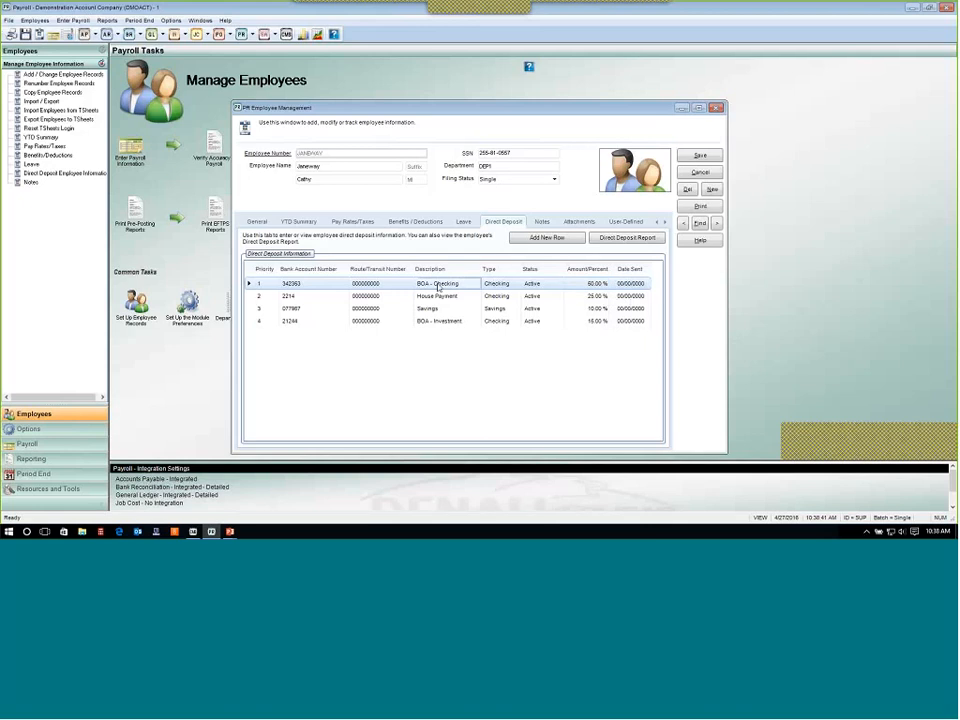
pyautogui.click(597, 298)
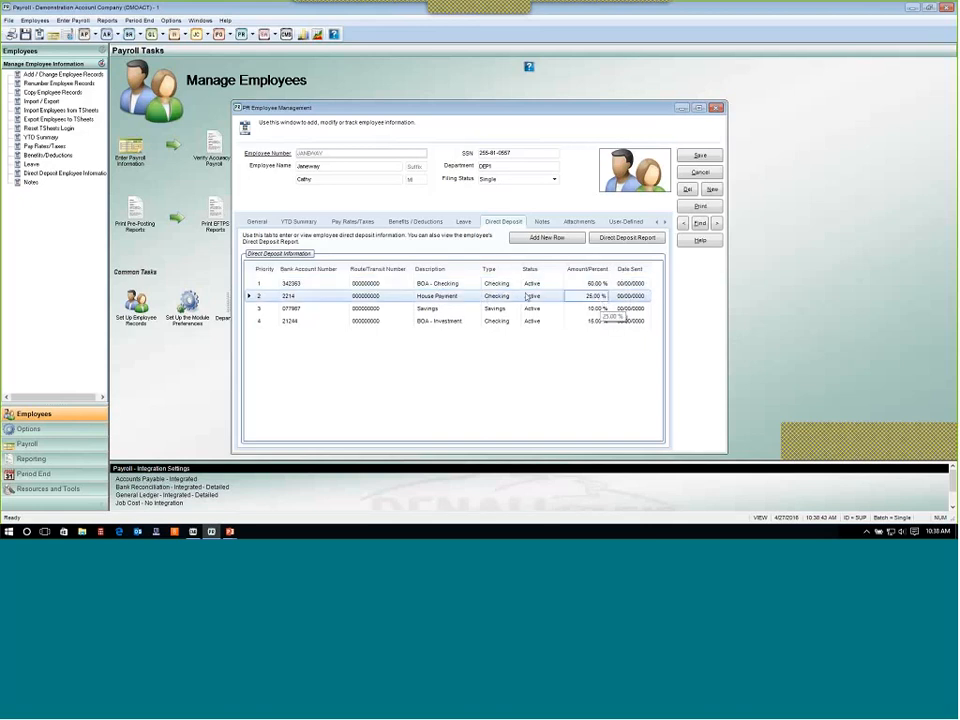
pyautogui.click(460, 297)
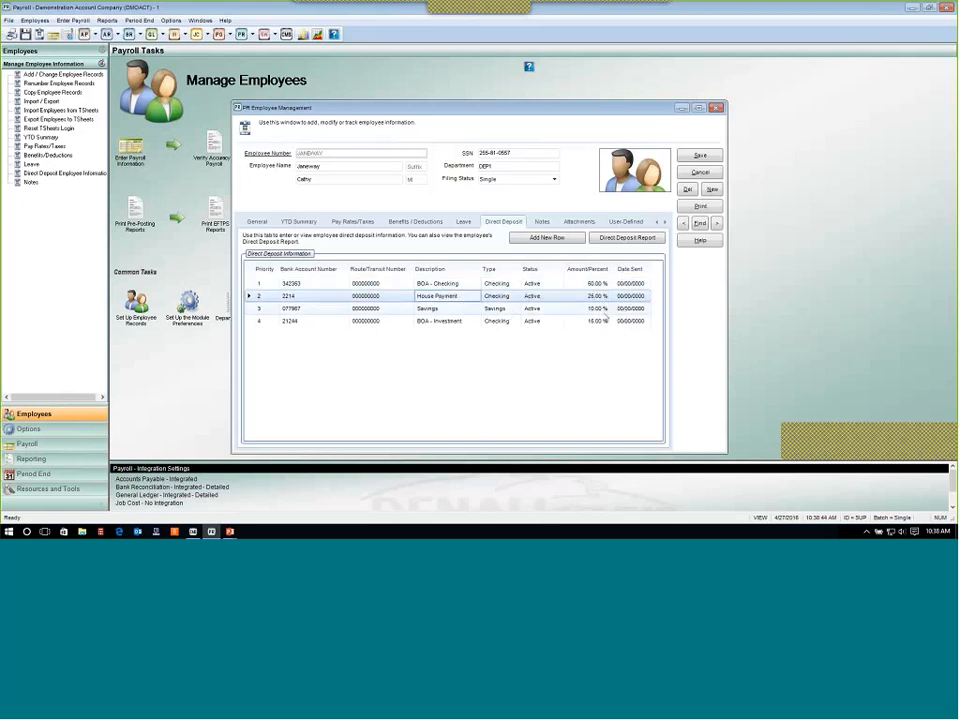
pyautogui.click(474, 312)
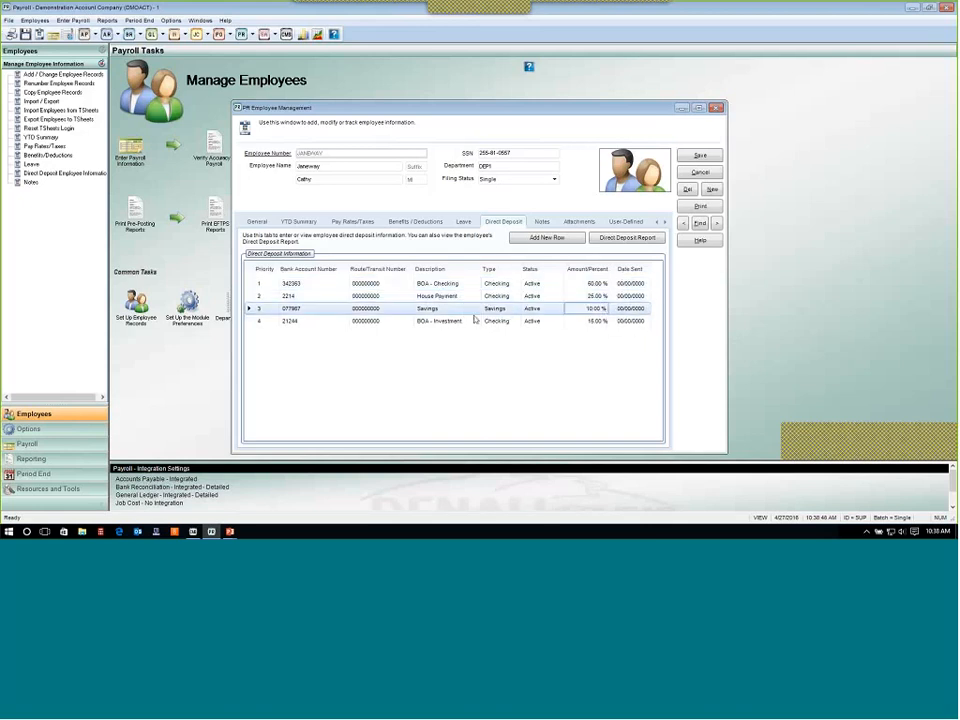
pyautogui.click(538, 325)
pyautogui.click(466, 322)
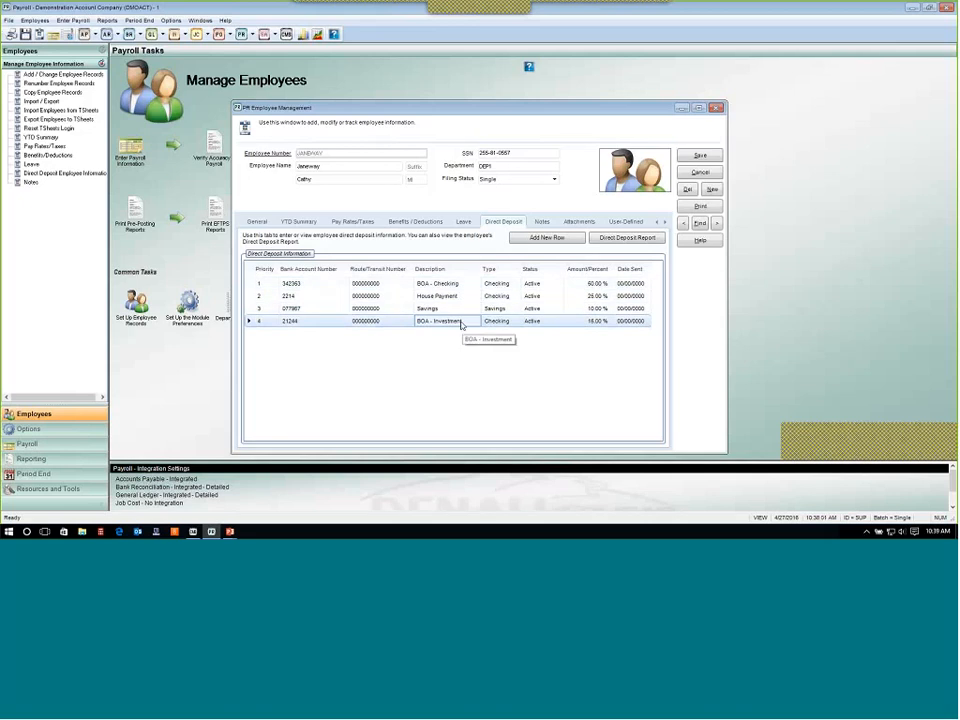
pyautogui.click(609, 283)
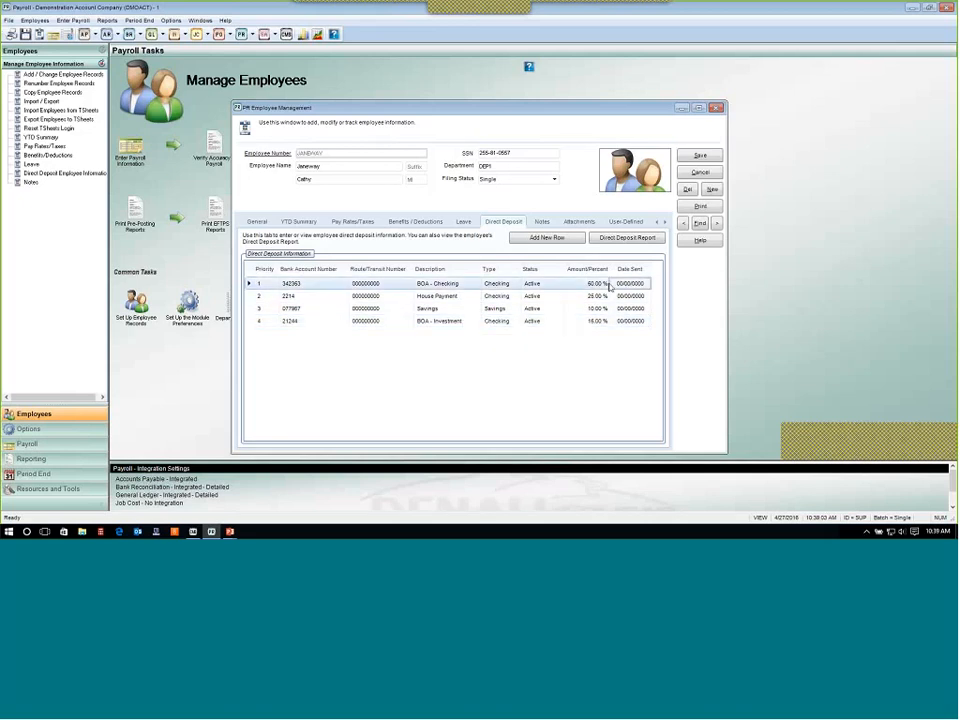
pyautogui.click(603, 297)
pyautogui.click(603, 310)
pyautogui.click(602, 321)
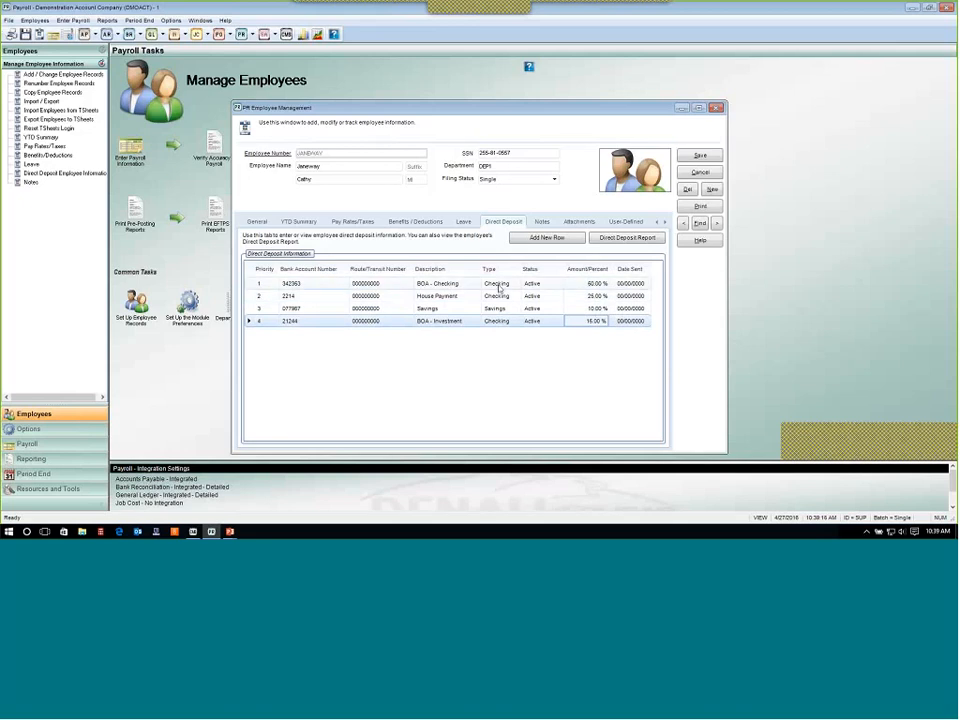
# Open the first direct deposit entry, examine its Dollar/Percent and Status options, and cancel.
pyautogui.click(280, 284)
pyautogui.doubleClick(280, 284)
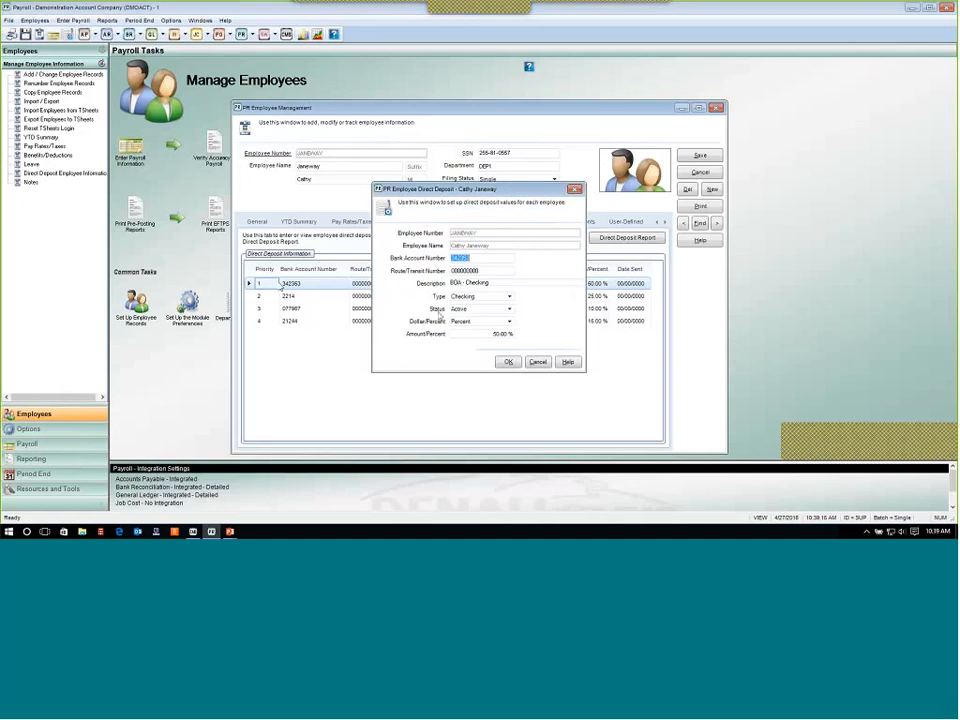
pyautogui.click(492, 321)
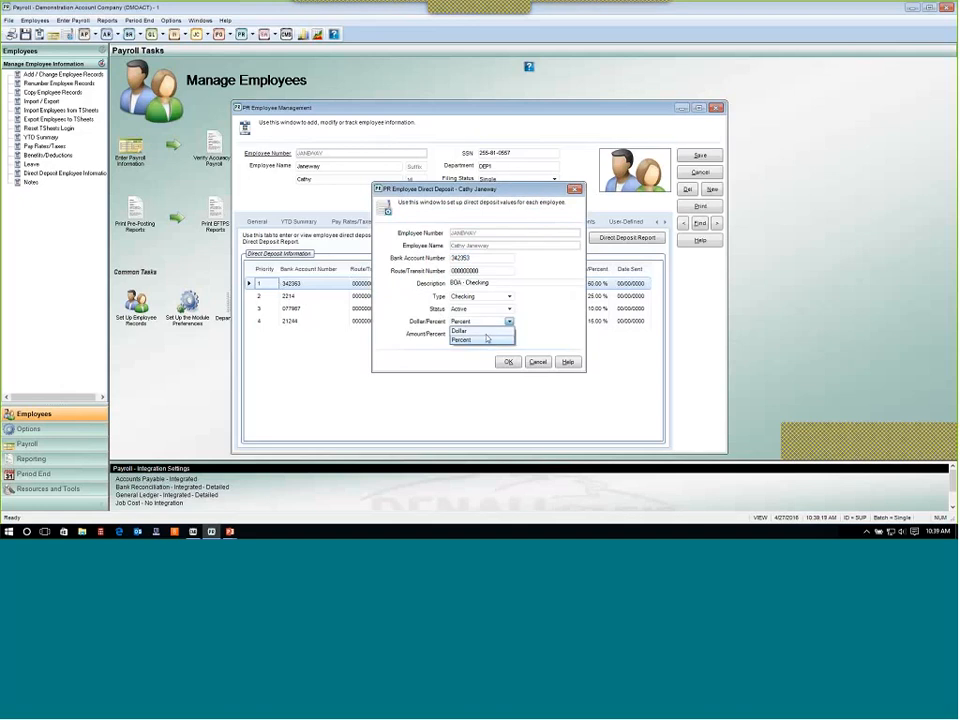
pyautogui.click(557, 324)
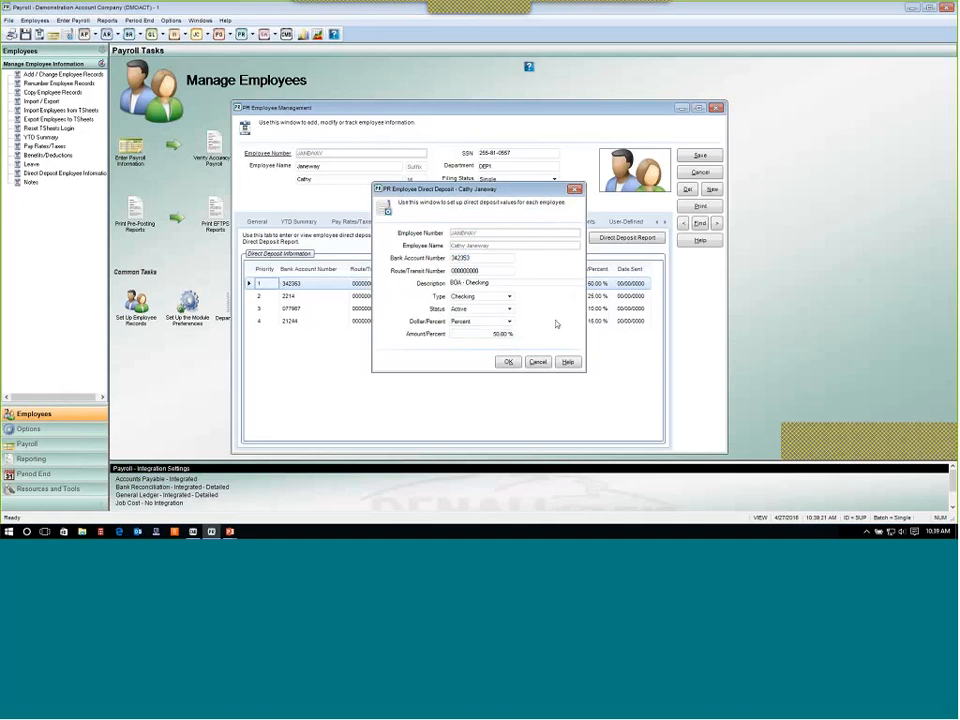
pyautogui.click(510, 310)
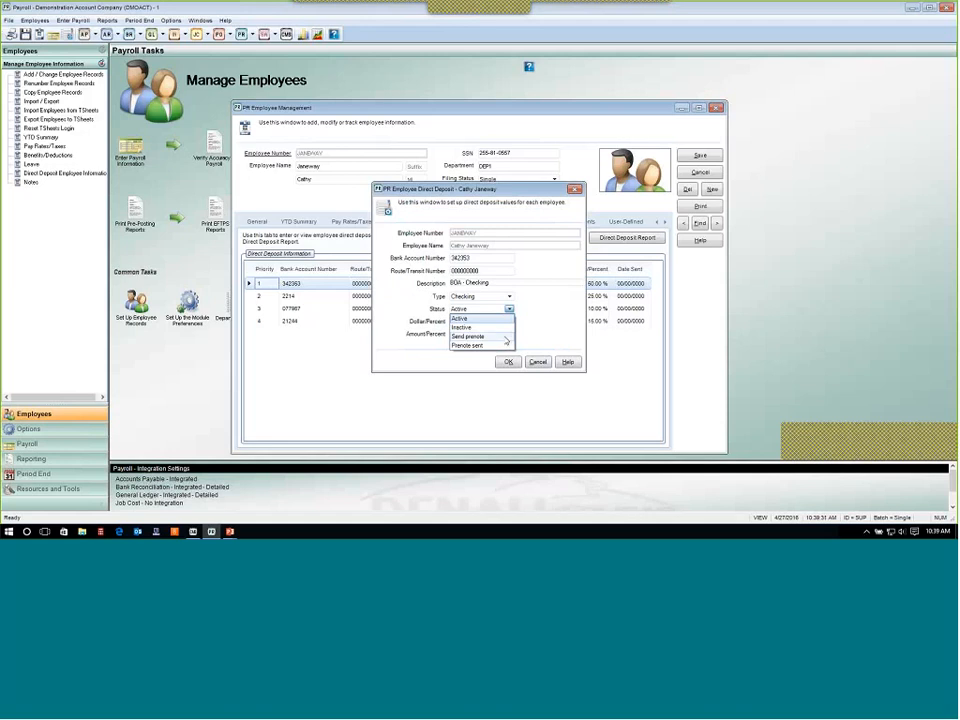
pyautogui.click(548, 336)
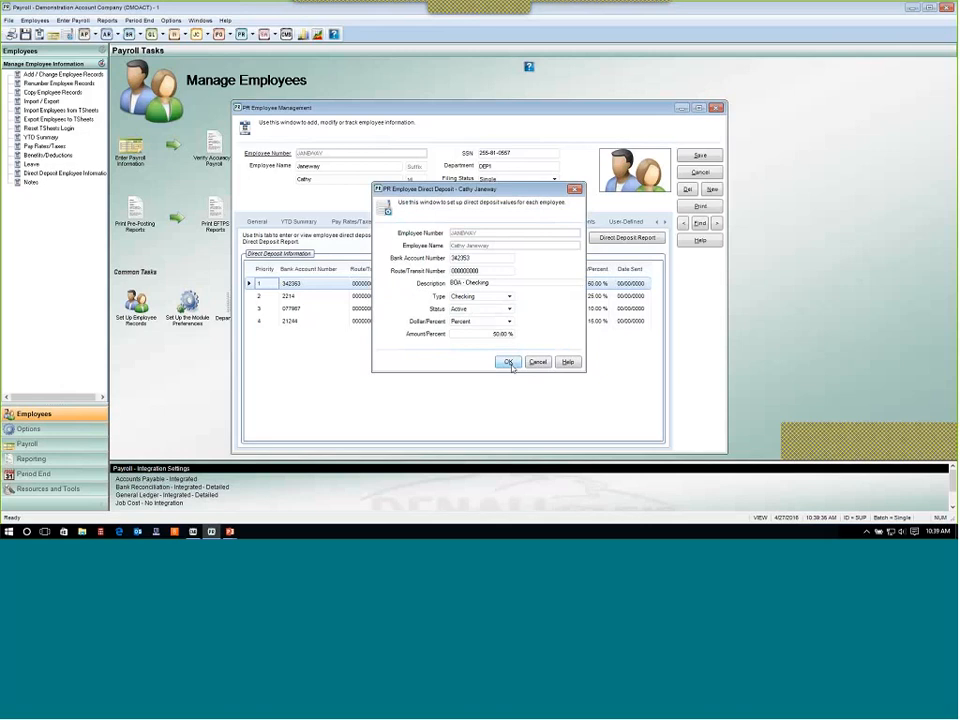
pyautogui.click(509, 309)
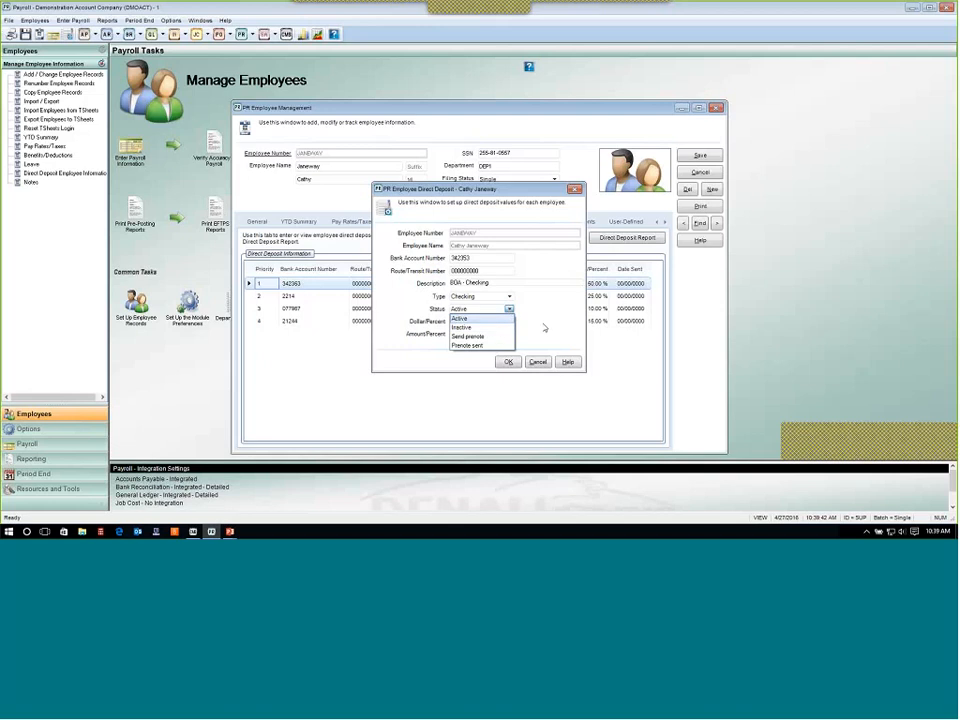
pyautogui.click(538, 362)
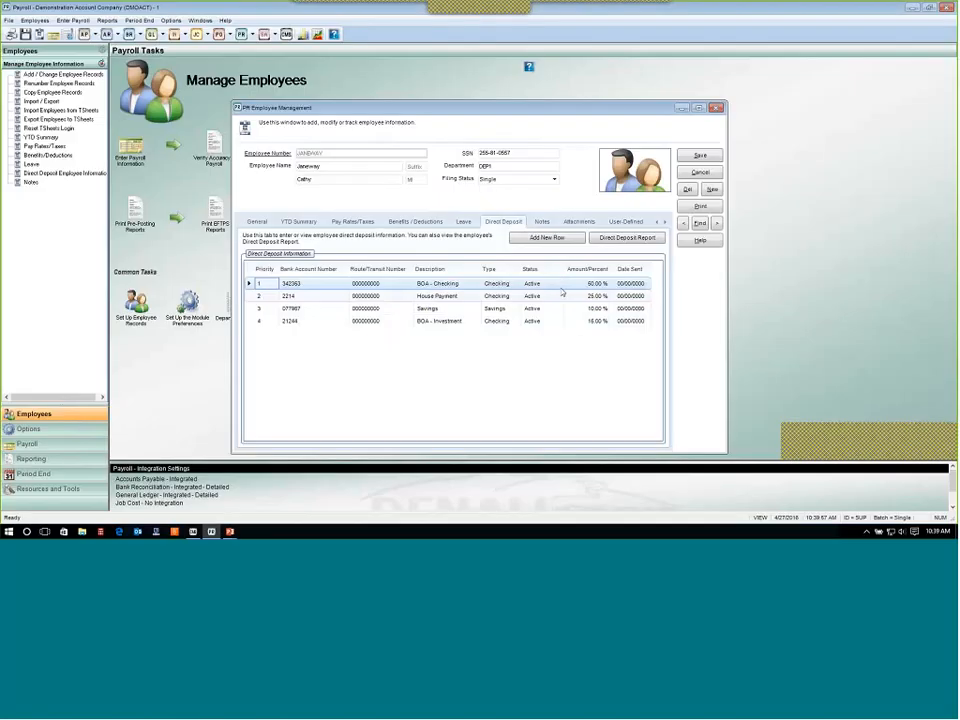
# Add a time-stamped note reading "Type your notes here" on the employee's Notes tab.
pyautogui.click(541, 222)
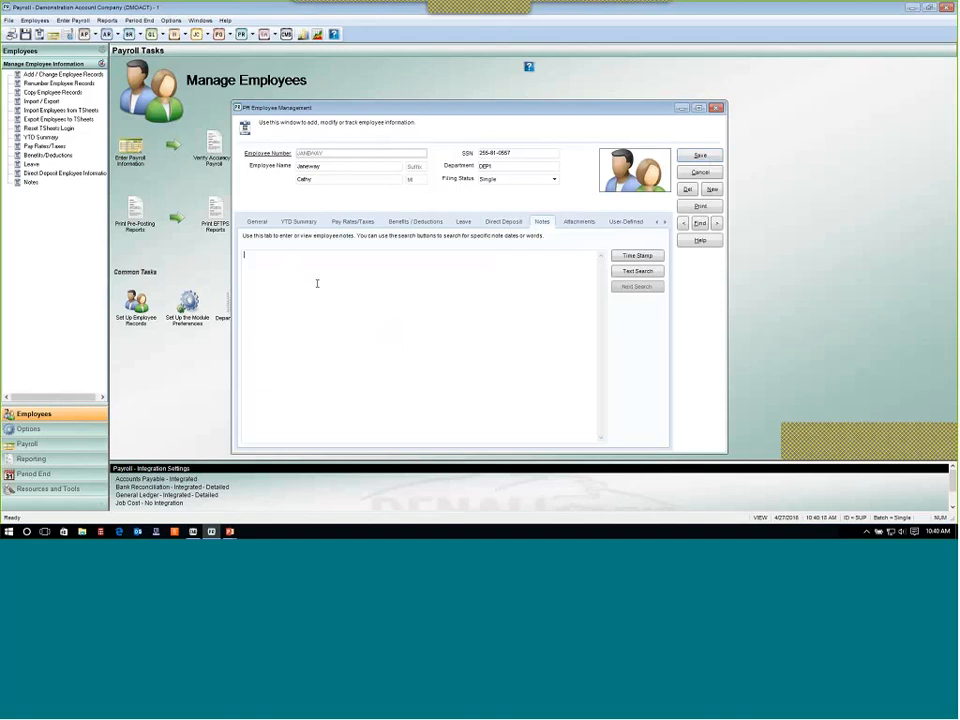
pyautogui.click(635, 258)
pyautogui.write('Type your note')
pyautogui.write('s here')
# Review the notes text search and the Attachments, User-Defined and General tabs, then close the employee record without saving.
pyautogui.click(637, 273)
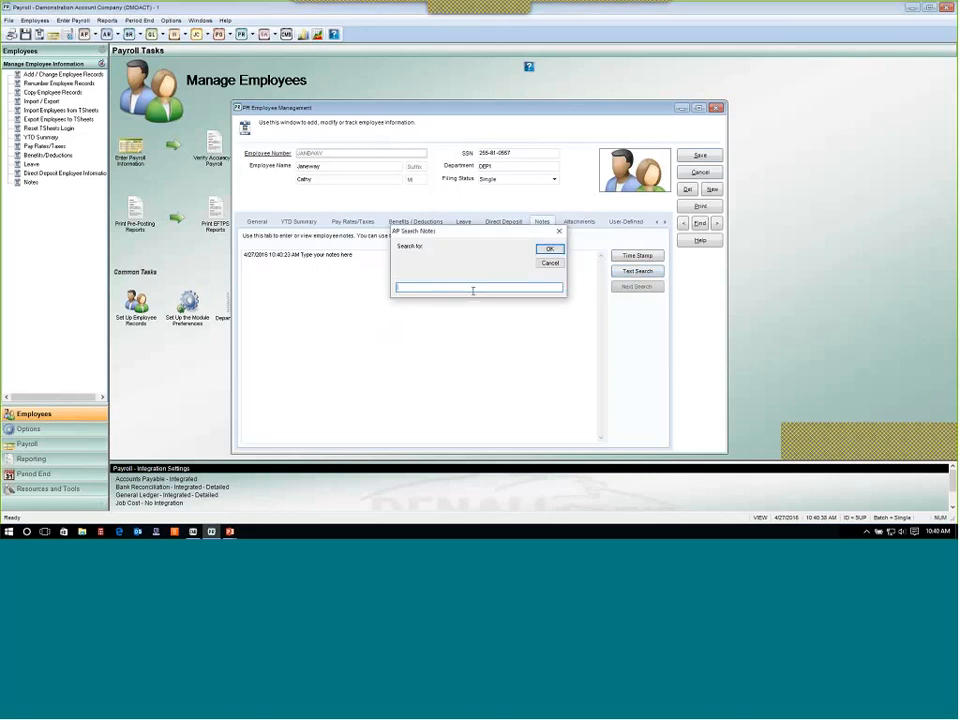
pyautogui.click(550, 251)
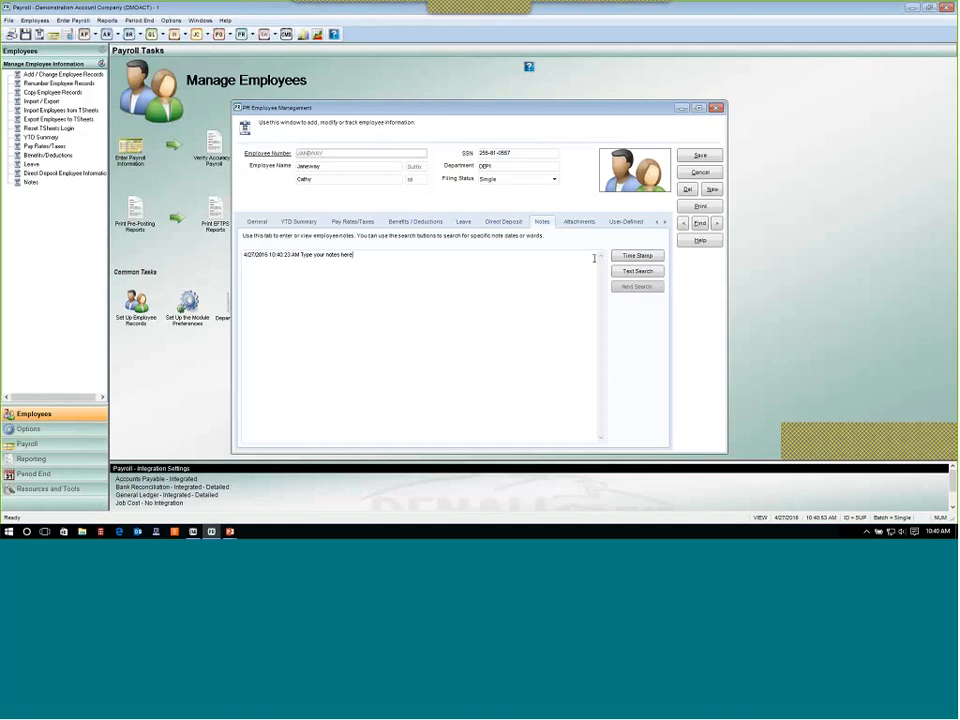
pyautogui.click(580, 222)
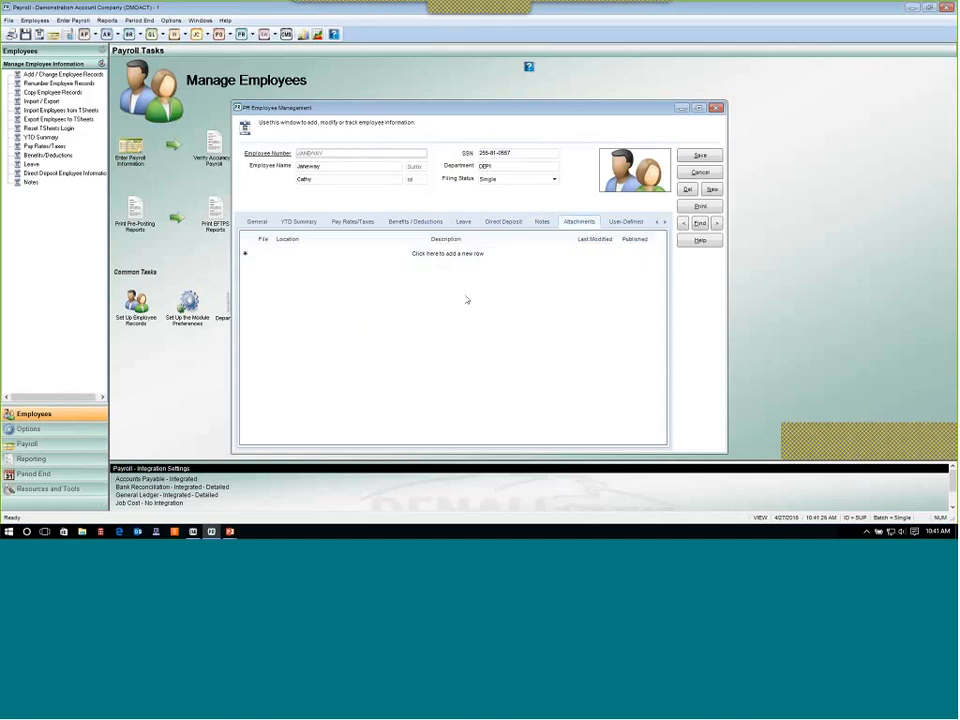
pyautogui.click(638, 222)
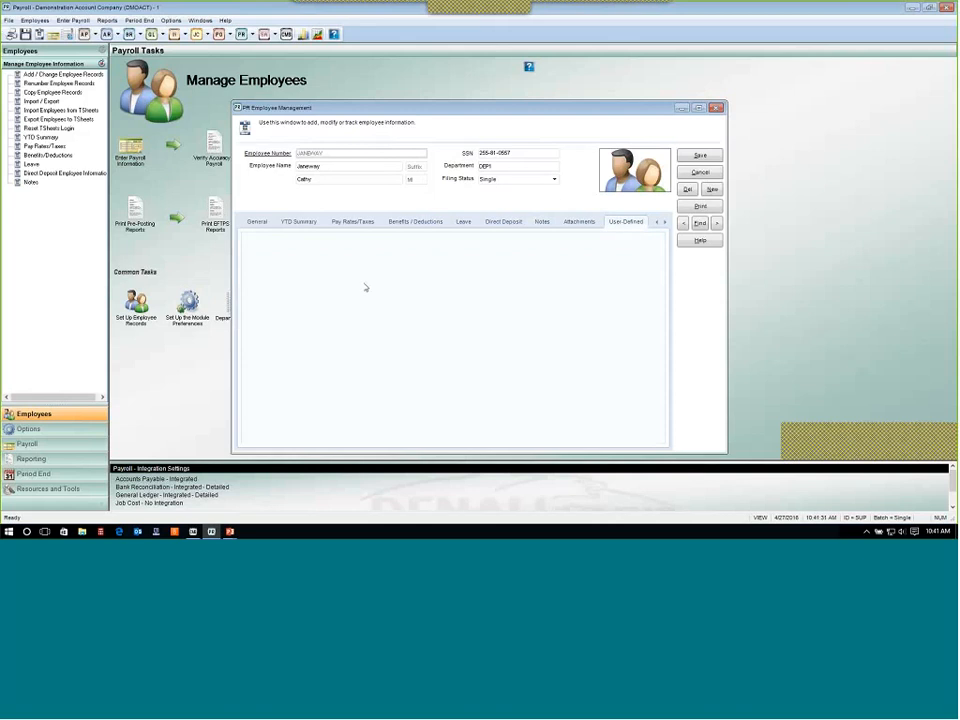
pyautogui.click(259, 223)
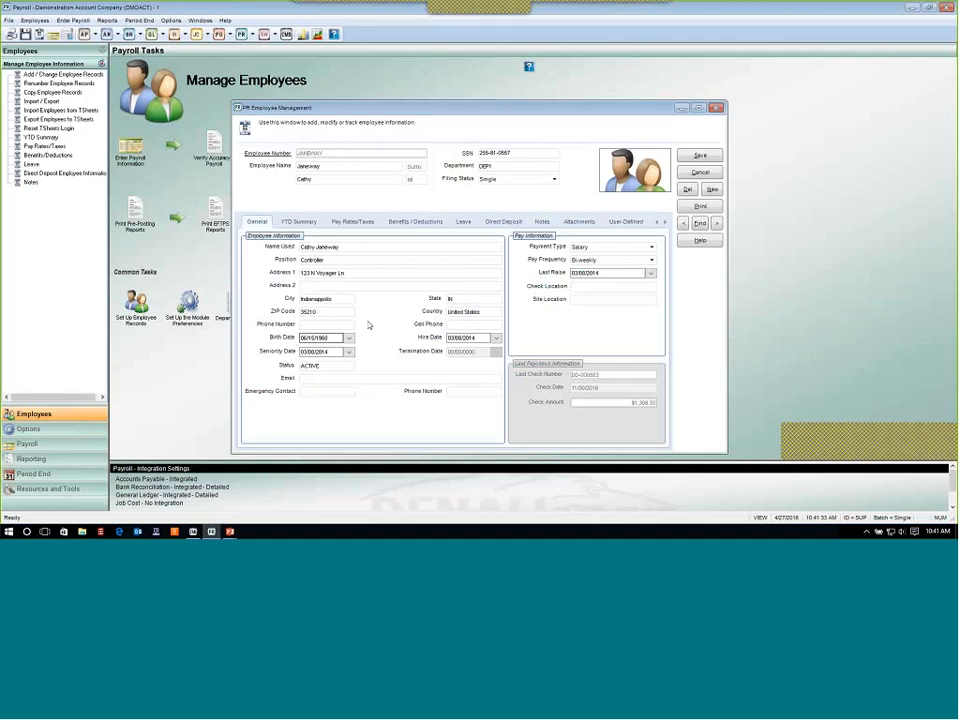
pyautogui.click(634, 223)
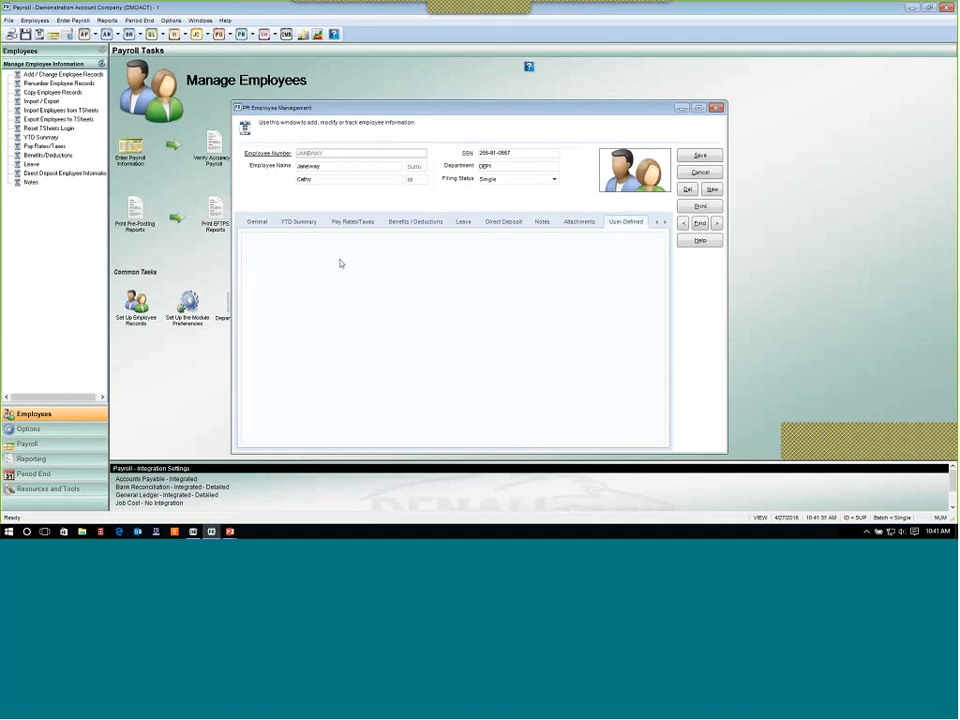
pyautogui.click(259, 222)
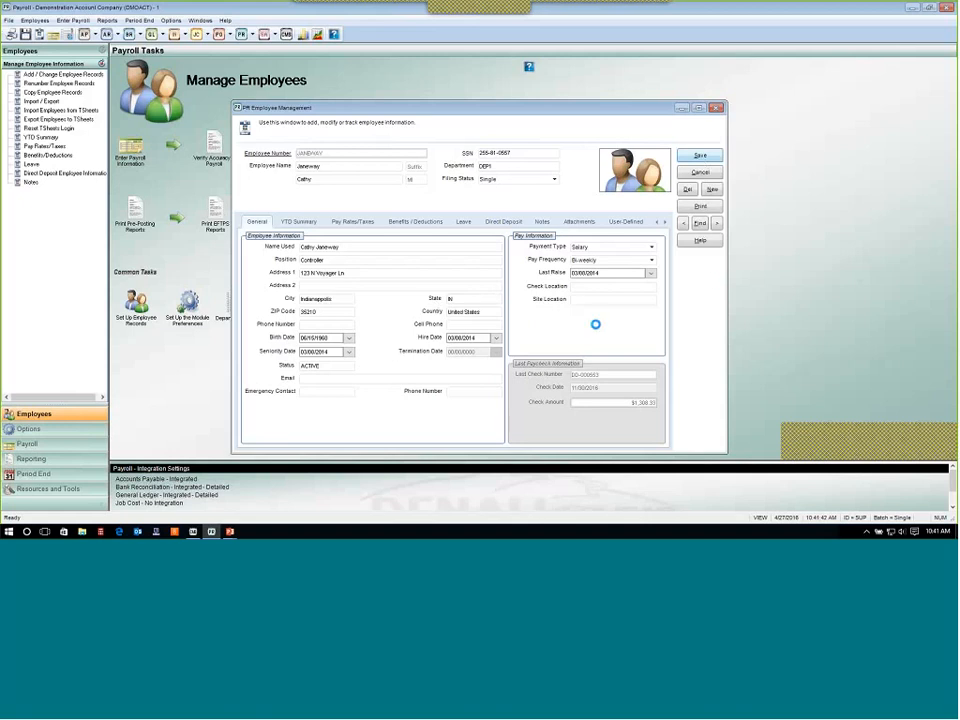
pyautogui.click(700, 172)
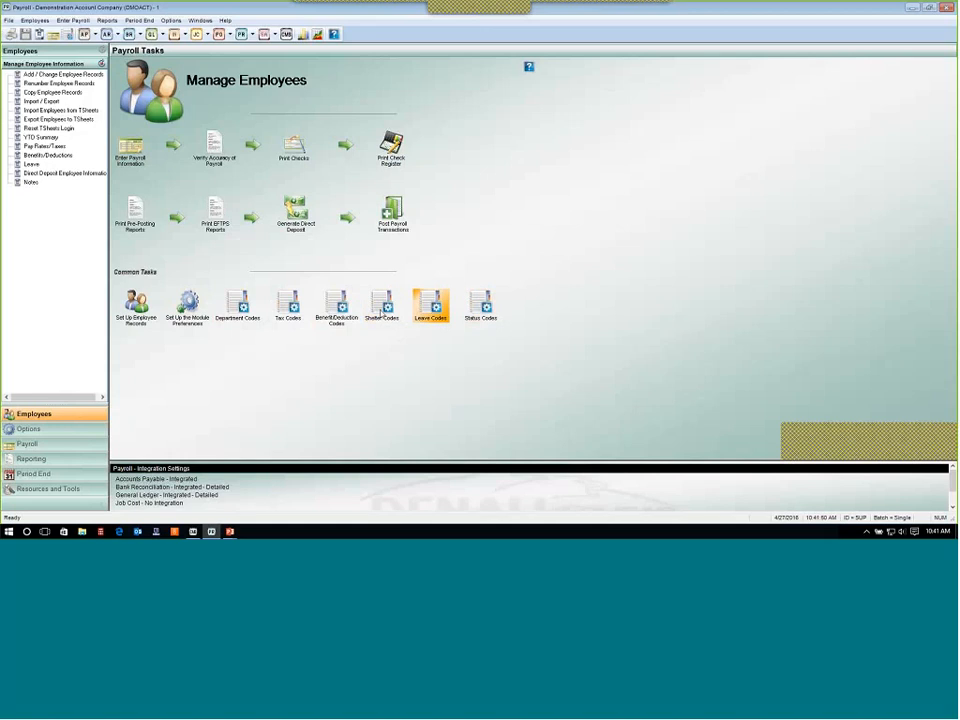
# Open the employee setup window, browse the employee lookup list, and close both without selecting an employee.
pyautogui.click(137, 320)
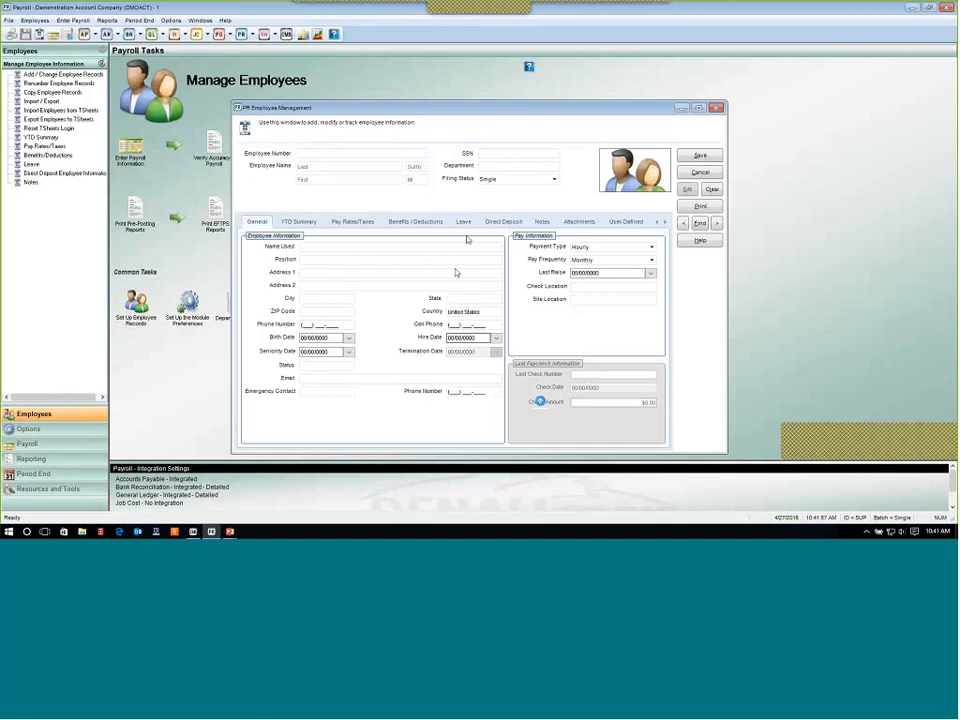
pyautogui.click(700, 223)
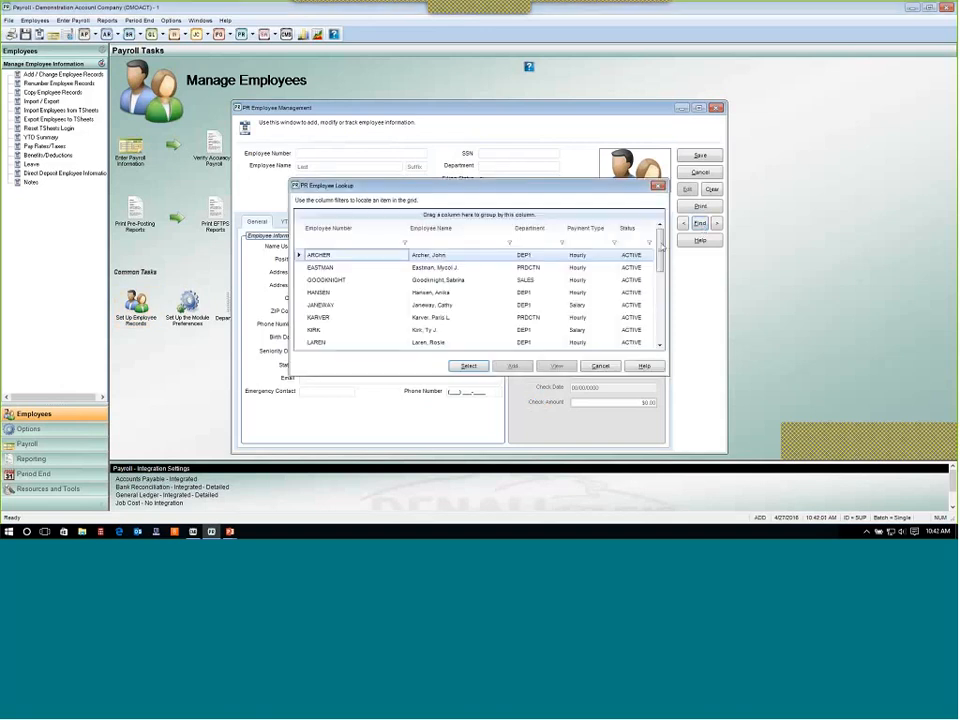
pyautogui.scroll(-1, 658, 264)
pyautogui.scroll(-7, 658, 264)
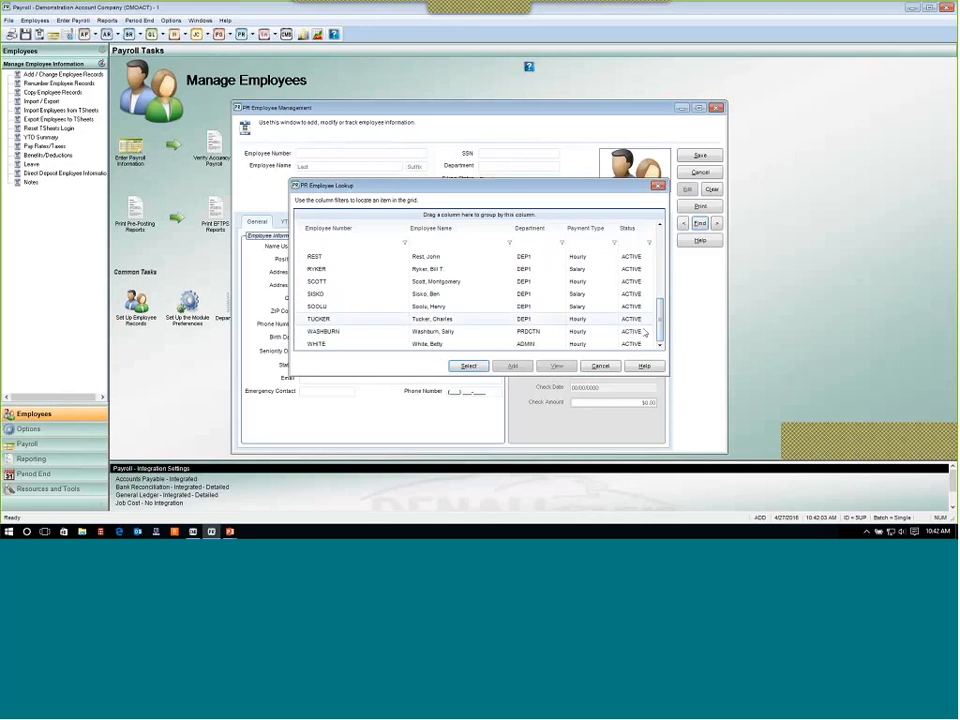
pyautogui.click(600, 366)
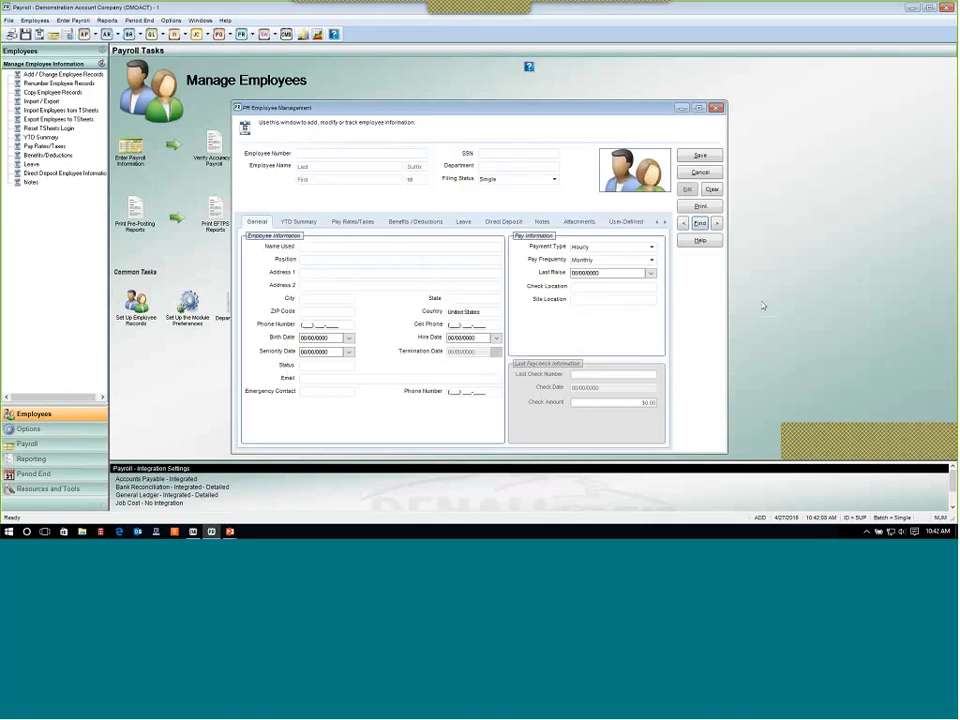
pyautogui.click(700, 172)
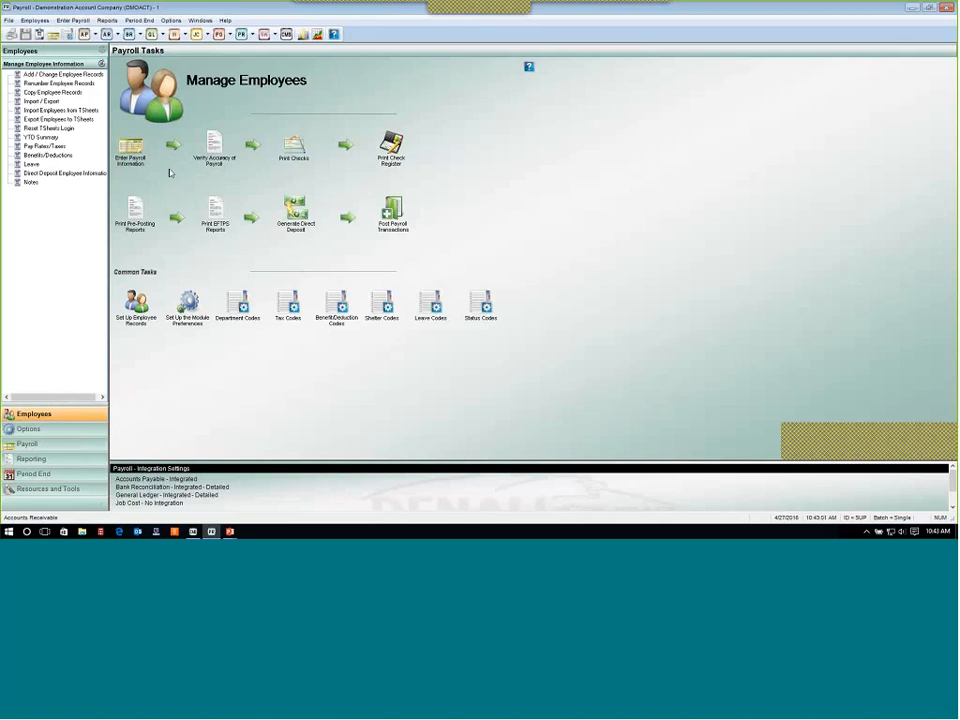
# Clear the pending payroll transactions.
pyautogui.click(73, 20)
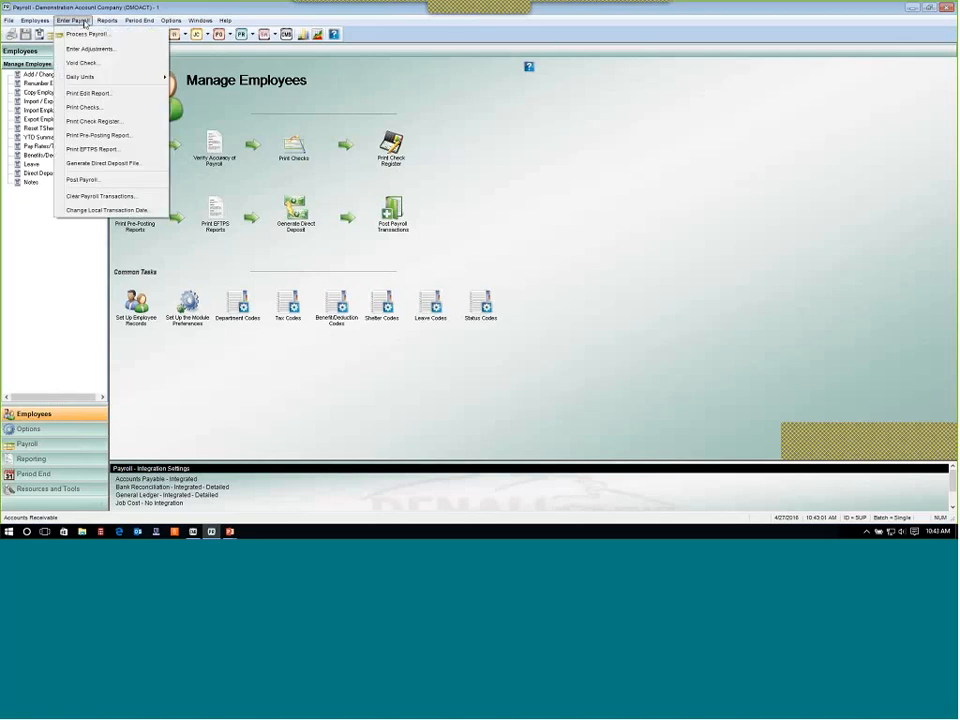
pyautogui.click(76, 198)
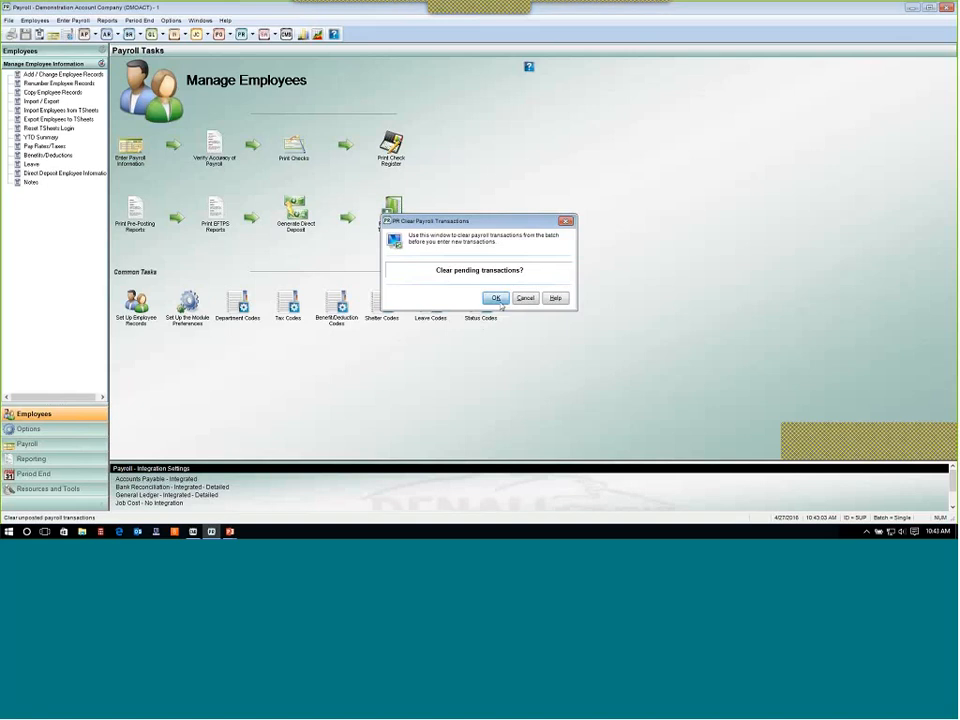
pyautogui.click(496, 298)
pyautogui.press('Return')
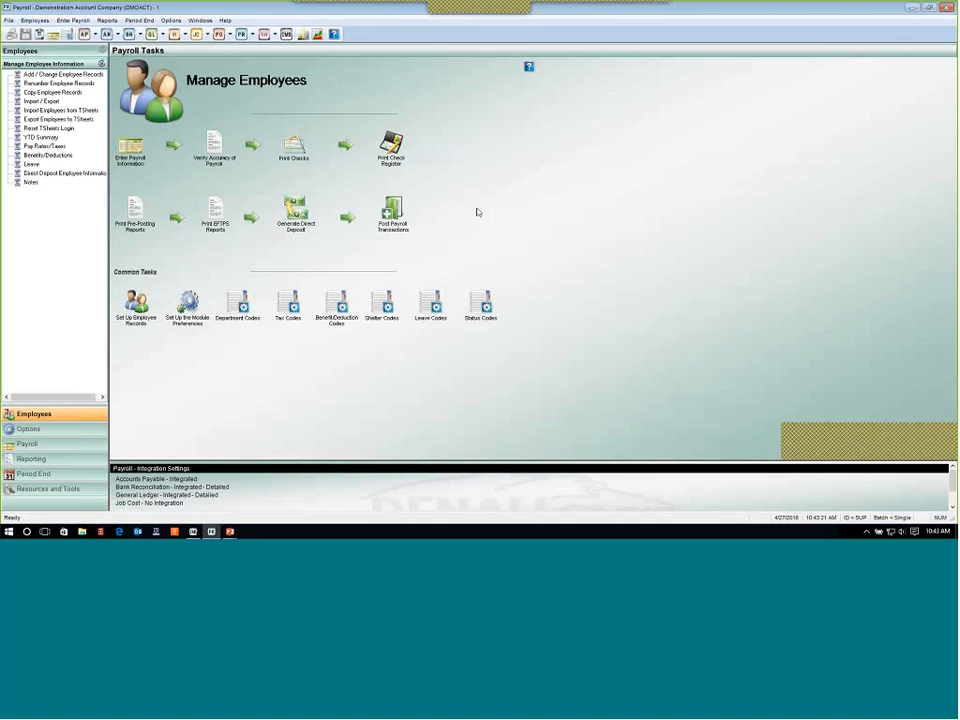
# Start preparing payroll with description "Pay for period ending 04/23/2016" and a period end date of 04/23/2016.
pyautogui.click(136, 150)
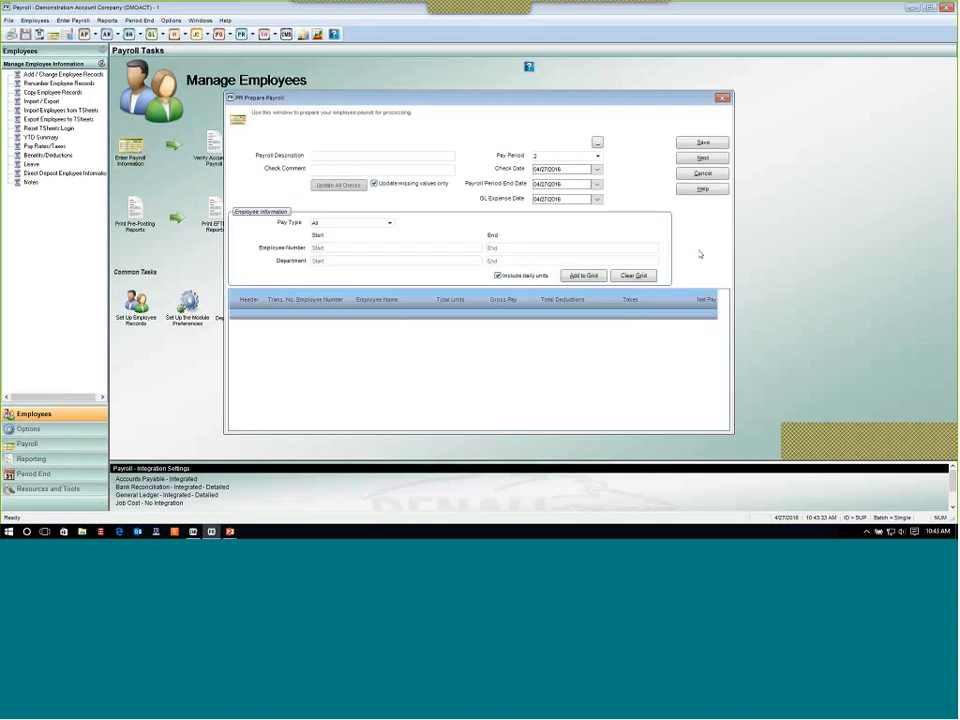
pyautogui.write('Pay for period ending')
pyautogui.click(596, 185)
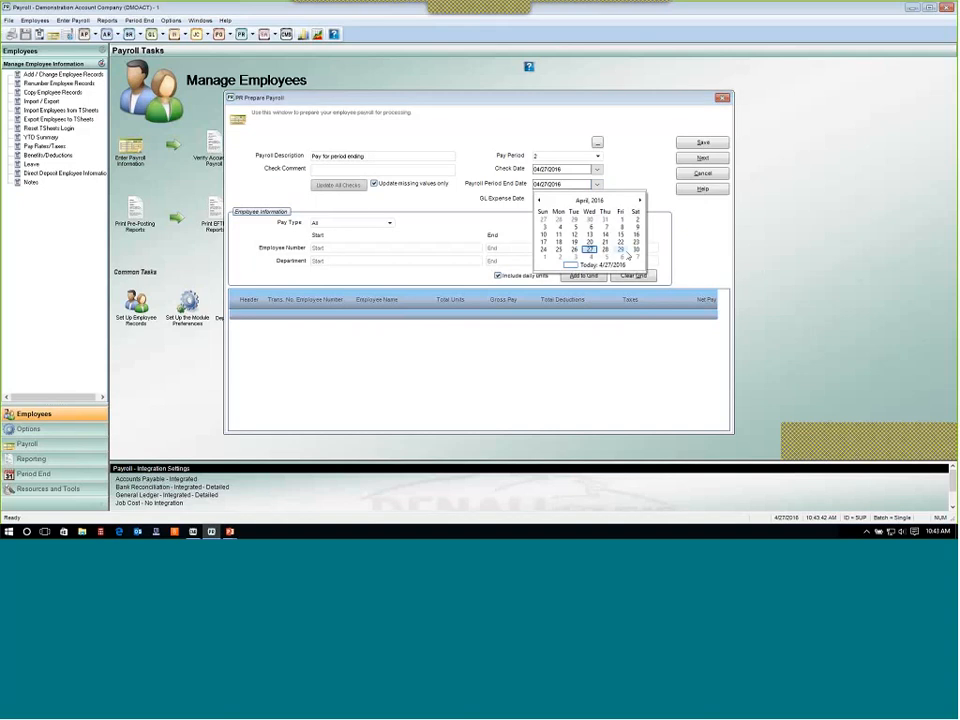
pyautogui.click(636, 242)
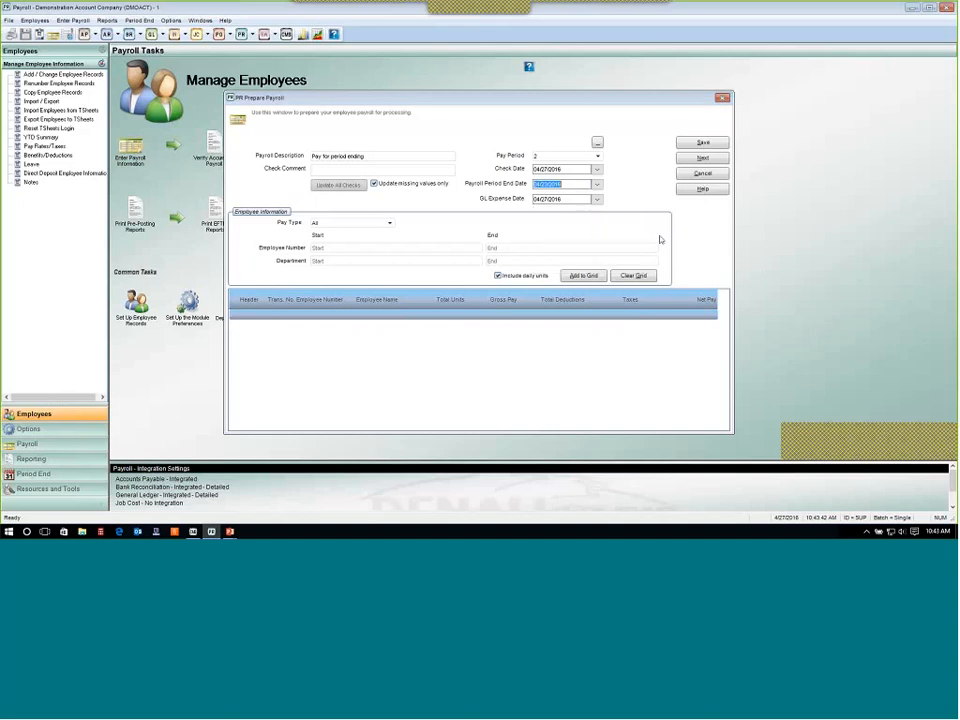
pyautogui.click(391, 155)
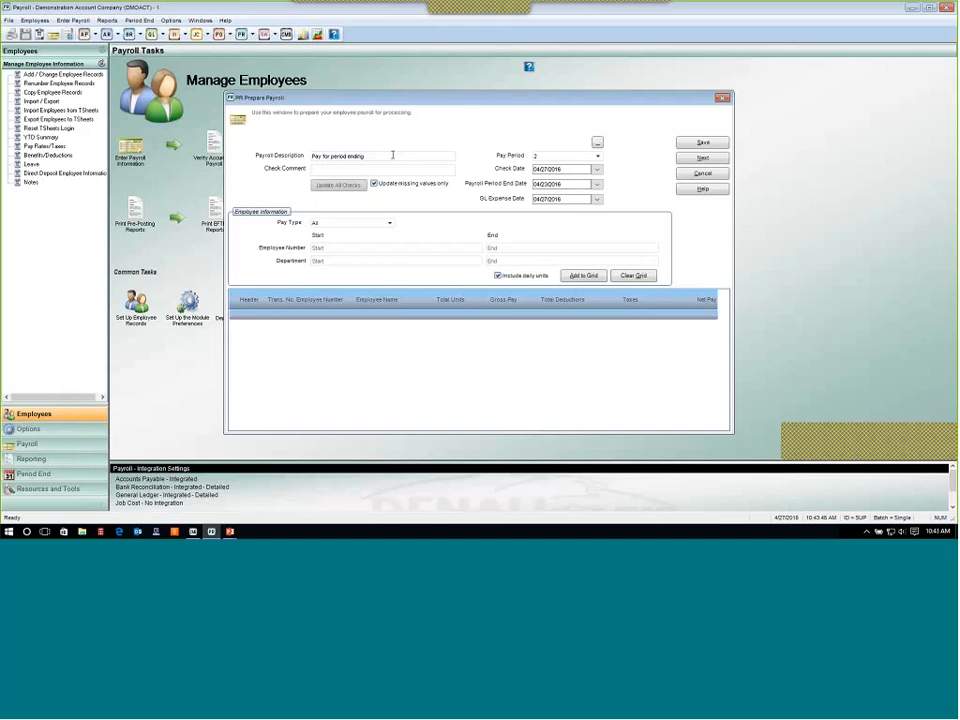
pyautogui.write('04/23/2016')
# Copy the payroll description into the Check Comment field.
pyautogui.moveTo(399, 156); pyautogui.dragTo(312, 157)
pyautogui.hotkey('ctrl', 'c')
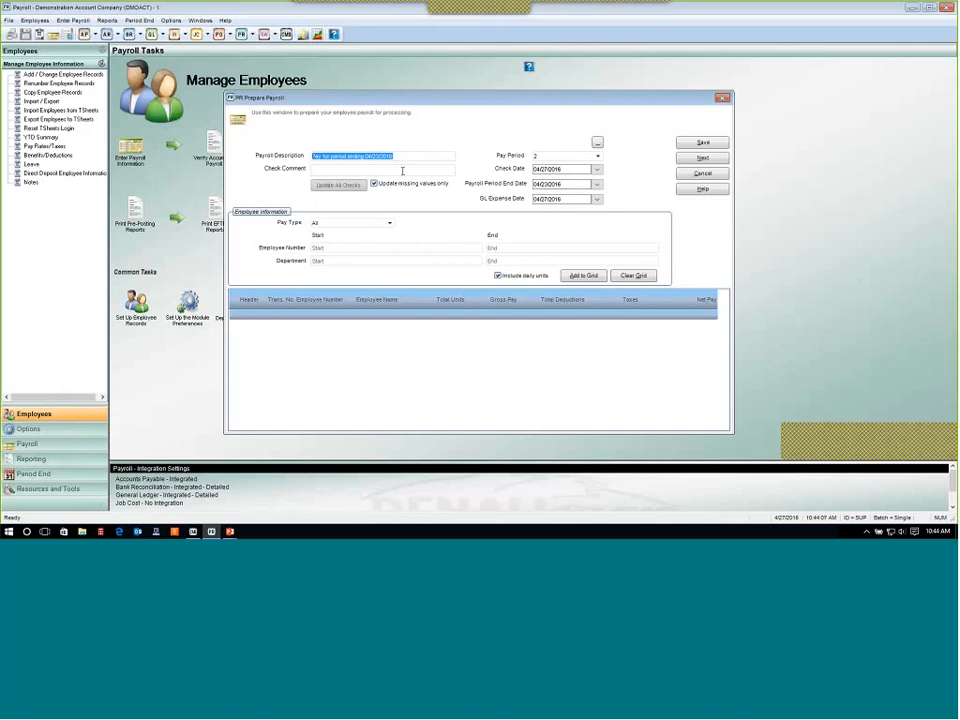
pyautogui.click(398, 172)
pyautogui.hotkey('ctrl', 'v')
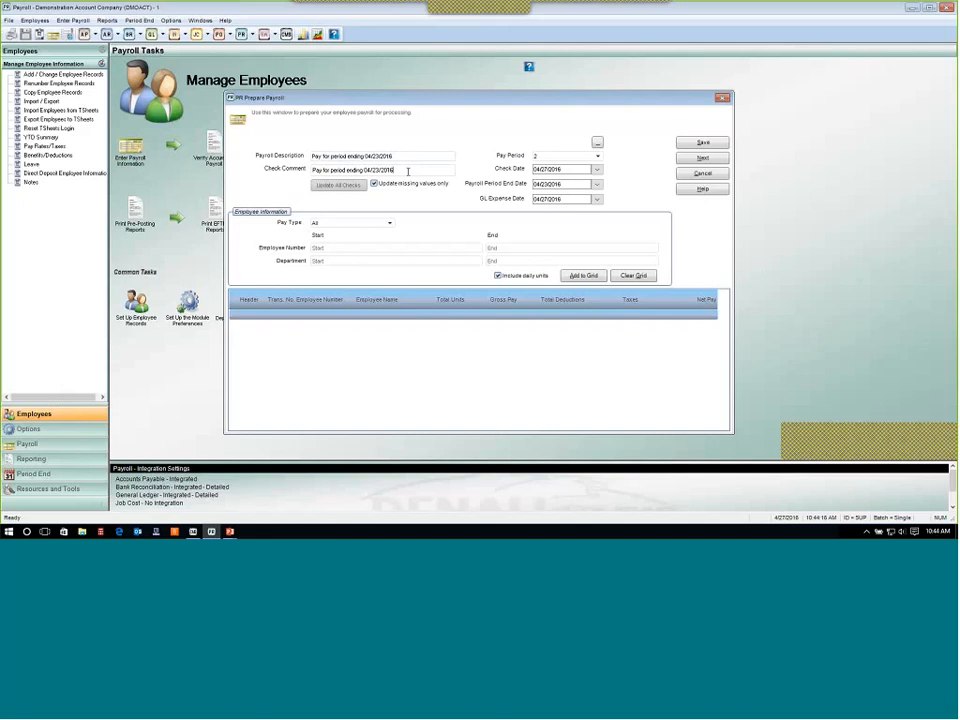
# Set the pay period to 3 and the check date to 04/29/2016.
pyautogui.click(597, 157)
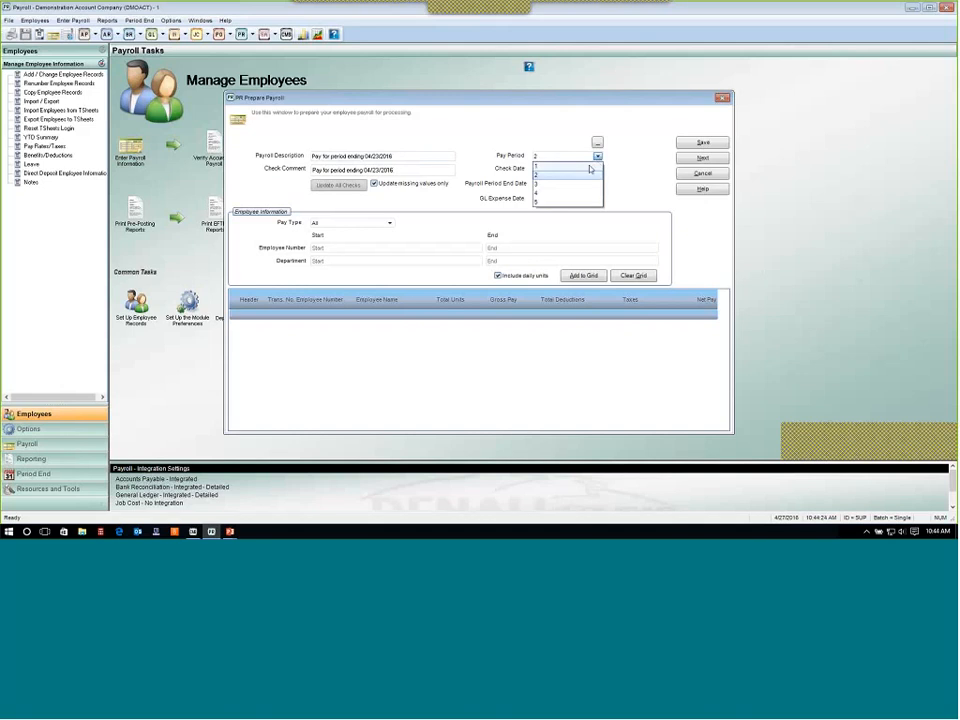
pyautogui.click(592, 167)
pyautogui.click(597, 157)
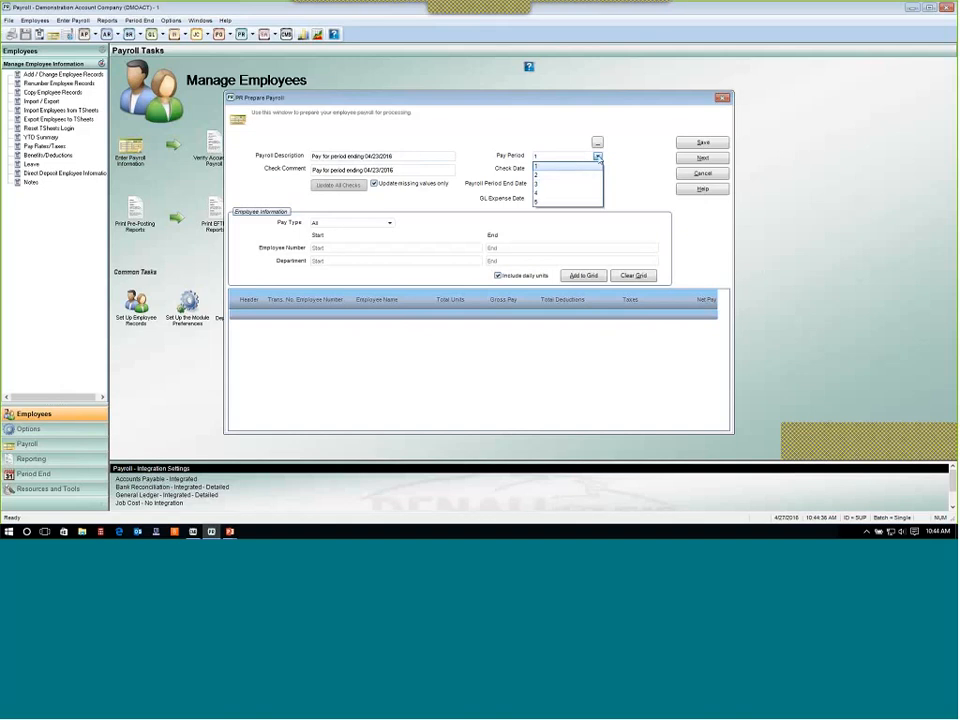
pyautogui.click(599, 157)
pyautogui.click(597, 157)
pyautogui.click(580, 174)
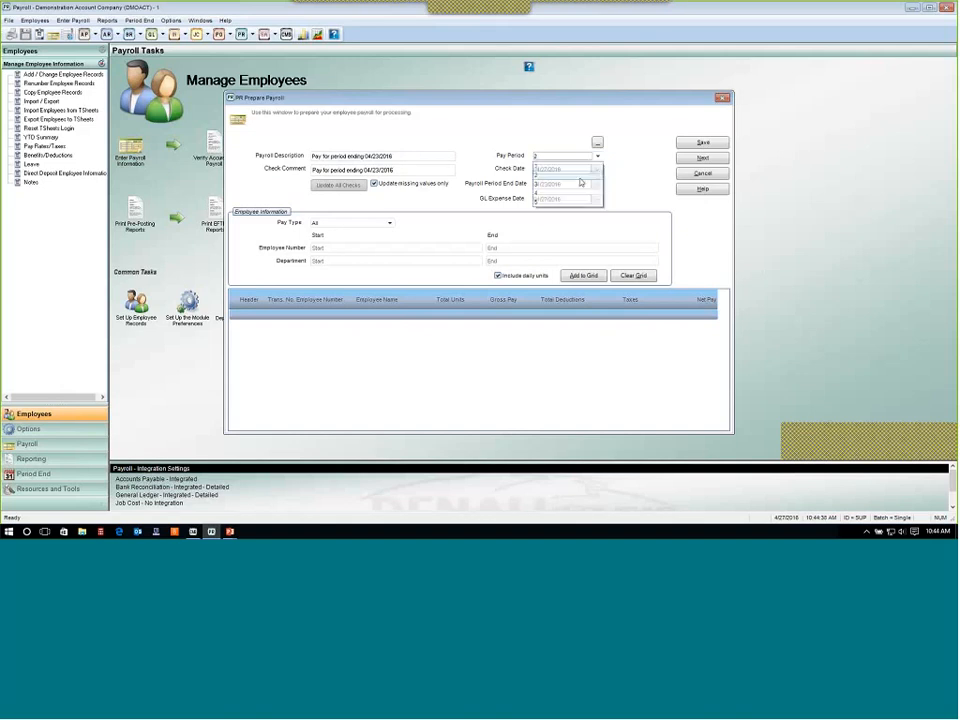
pyautogui.click(588, 185)
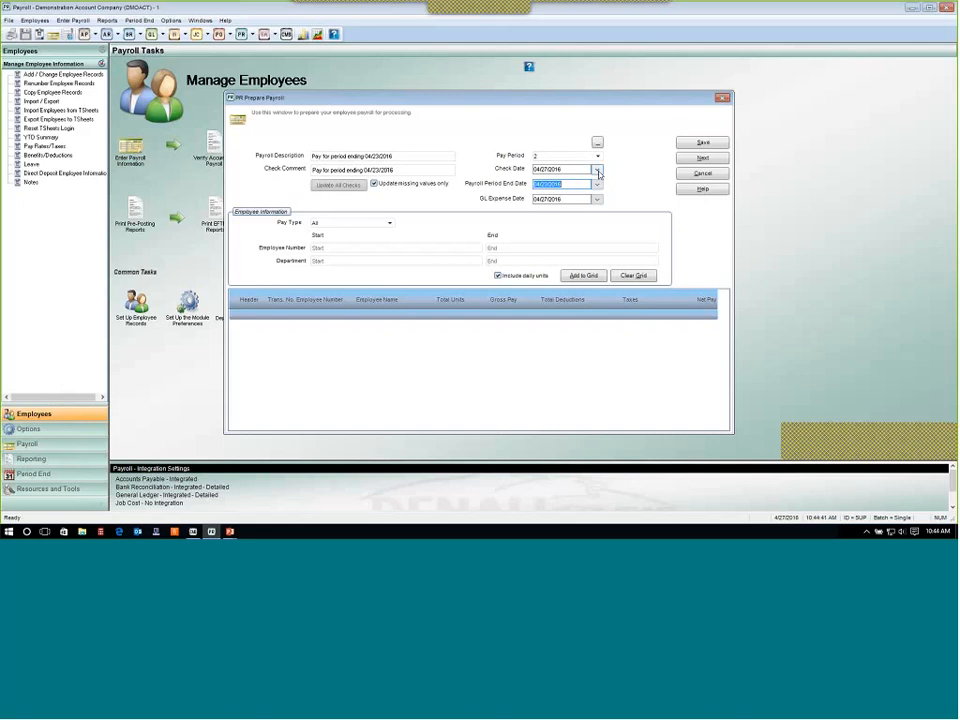
pyautogui.click(598, 171)
pyautogui.click(624, 237)
pyautogui.click(598, 170)
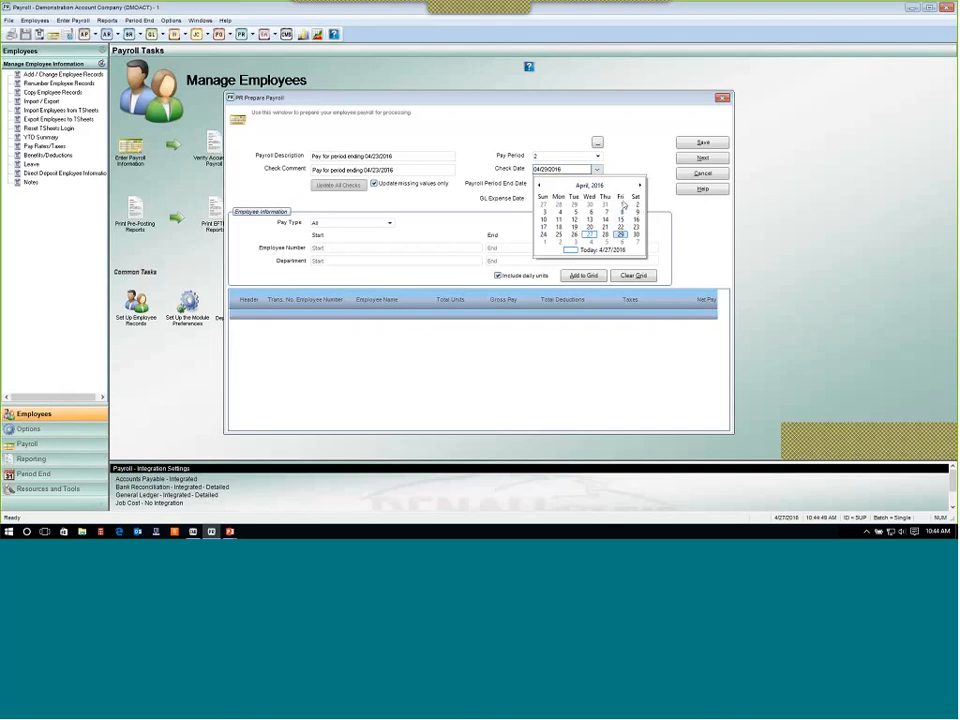
pyautogui.click(628, 156)
pyautogui.click(598, 157)
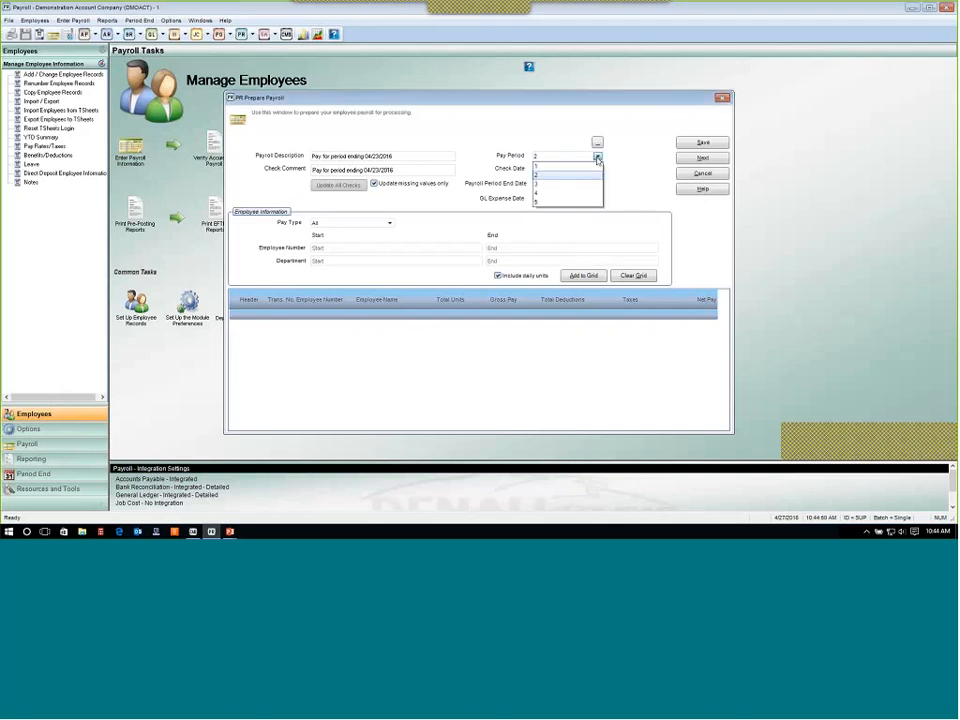
pyautogui.click(590, 186)
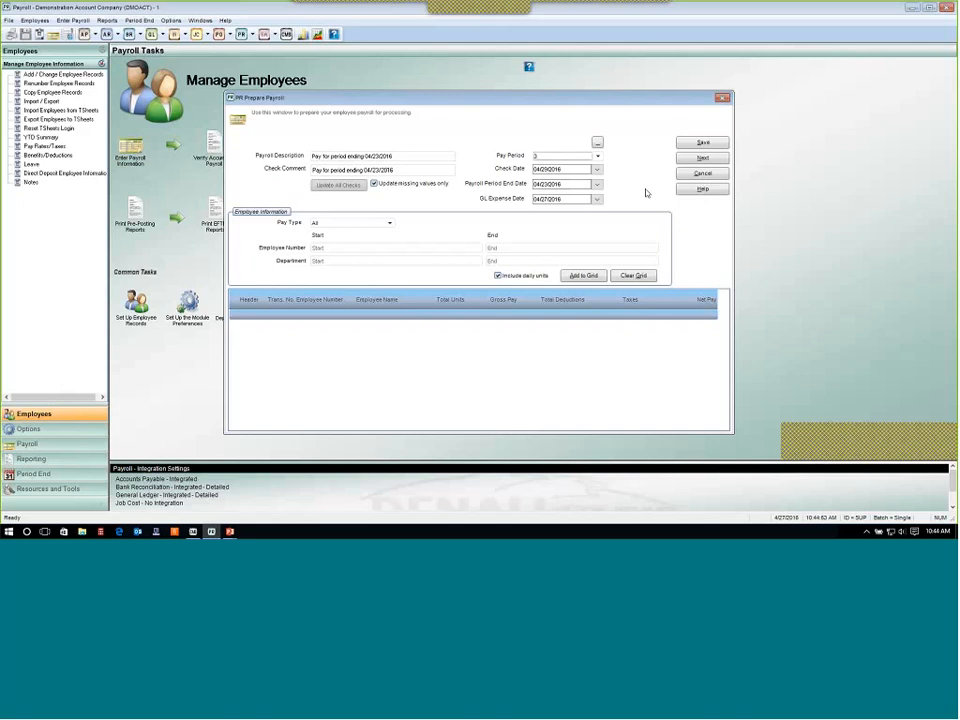
# Set the GL expense date to 04/29/2016, then close payroll preparation without saving.
pyautogui.click(538, 184)
pyautogui.hotkey('shift', 'Tab')
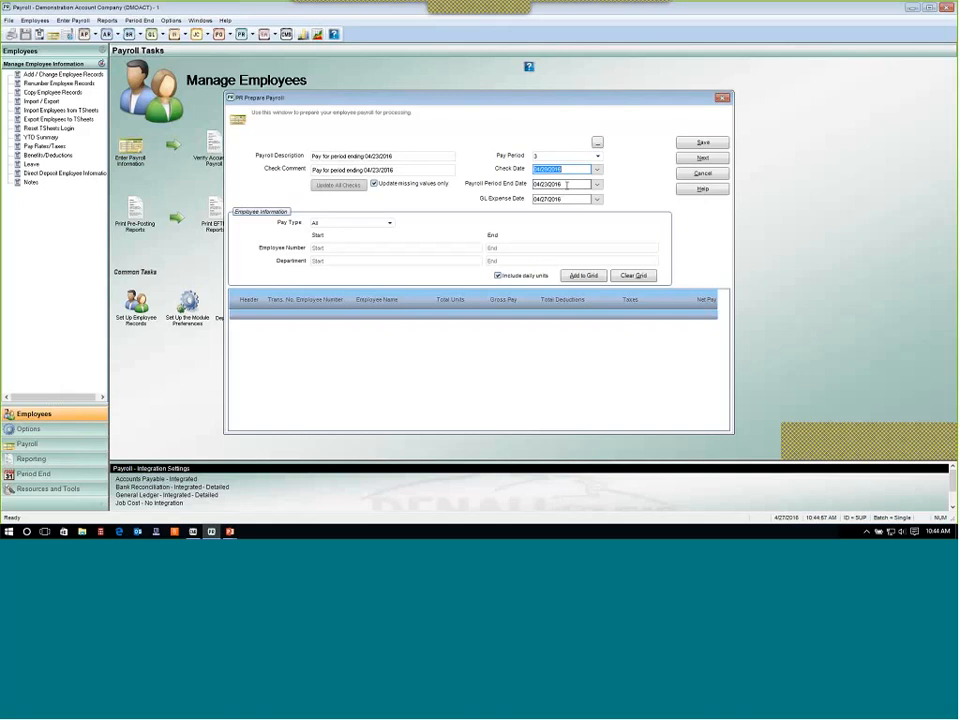
pyautogui.press('Tab')
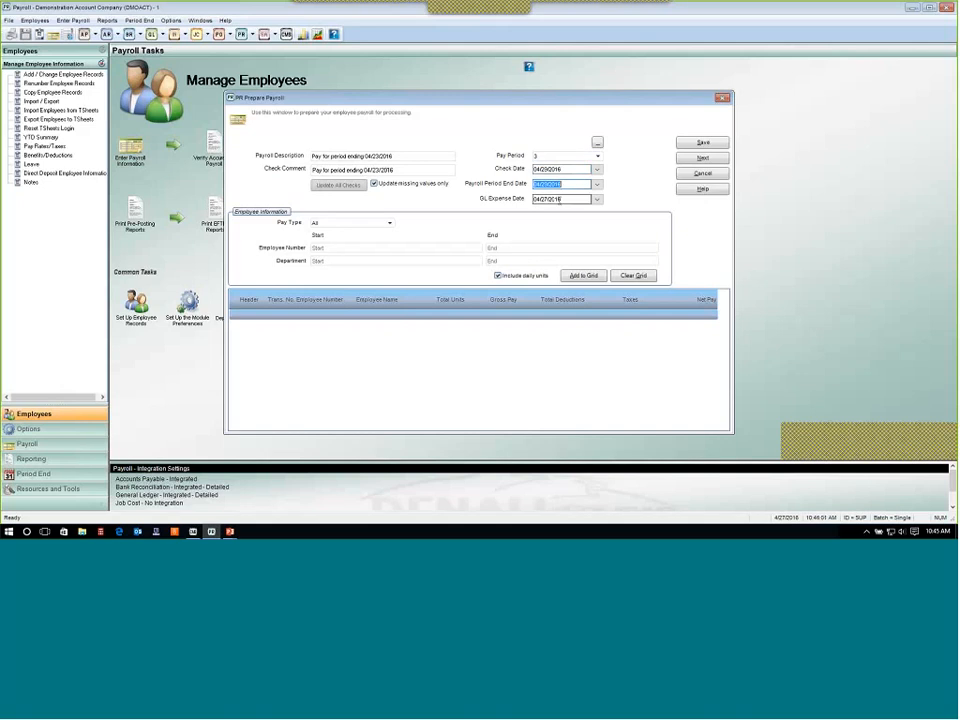
pyautogui.click(561, 200)
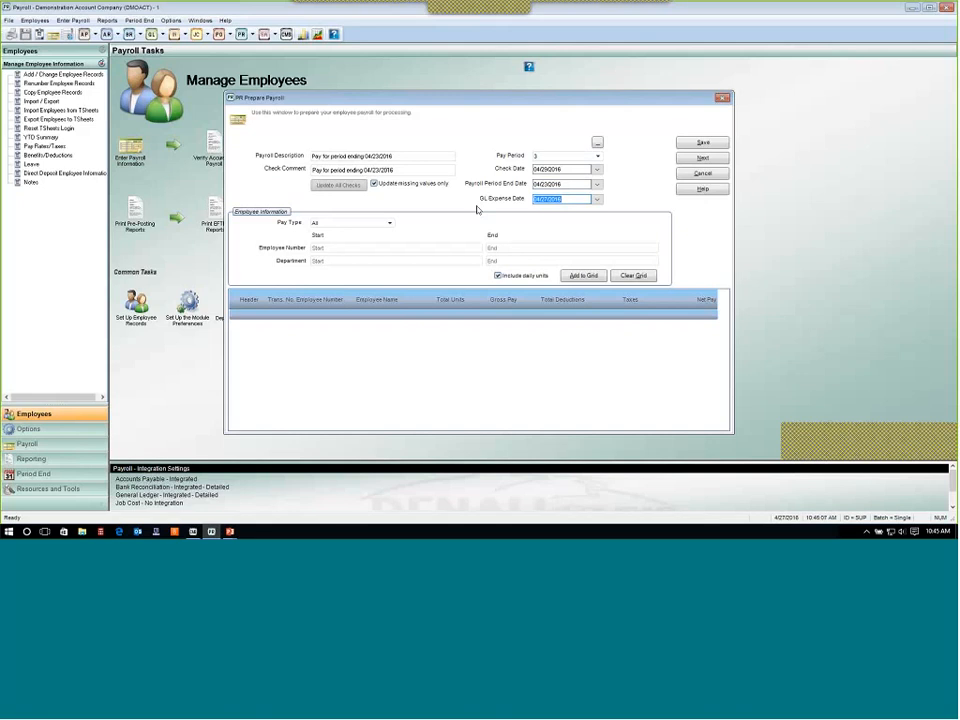
pyautogui.click(597, 200)
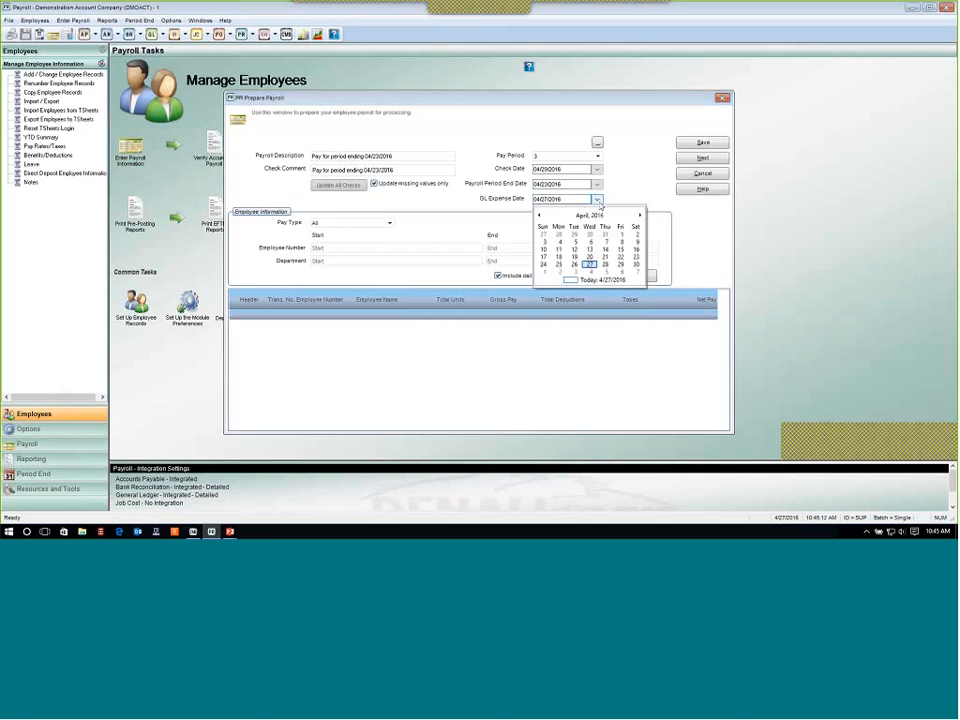
pyautogui.click(620, 264)
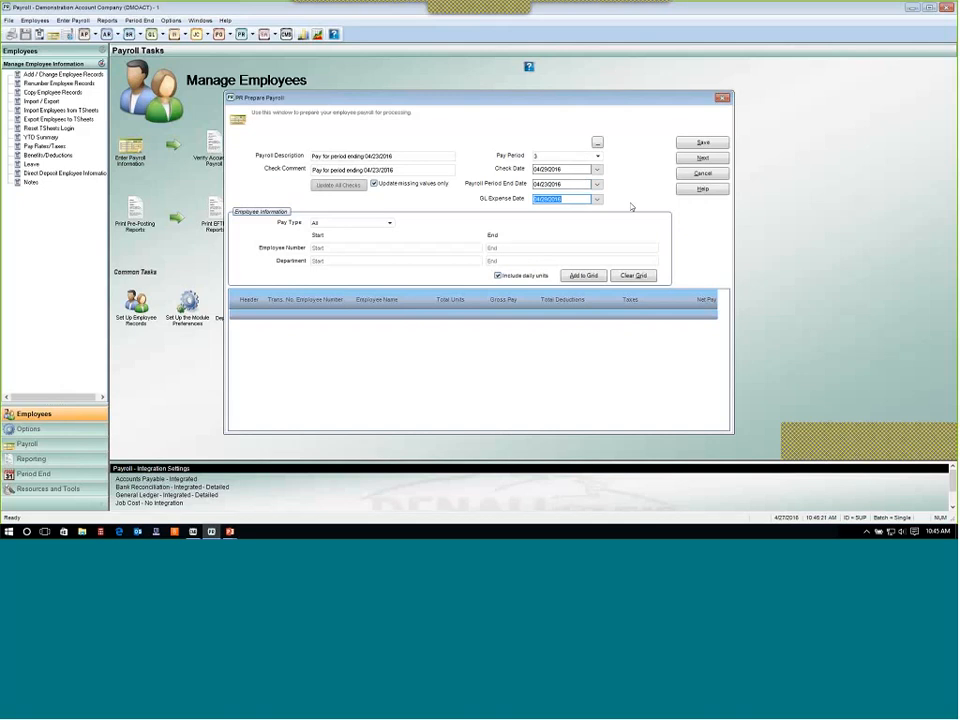
pyautogui.click(562, 185)
pyautogui.click(563, 199)
pyautogui.click(716, 176)
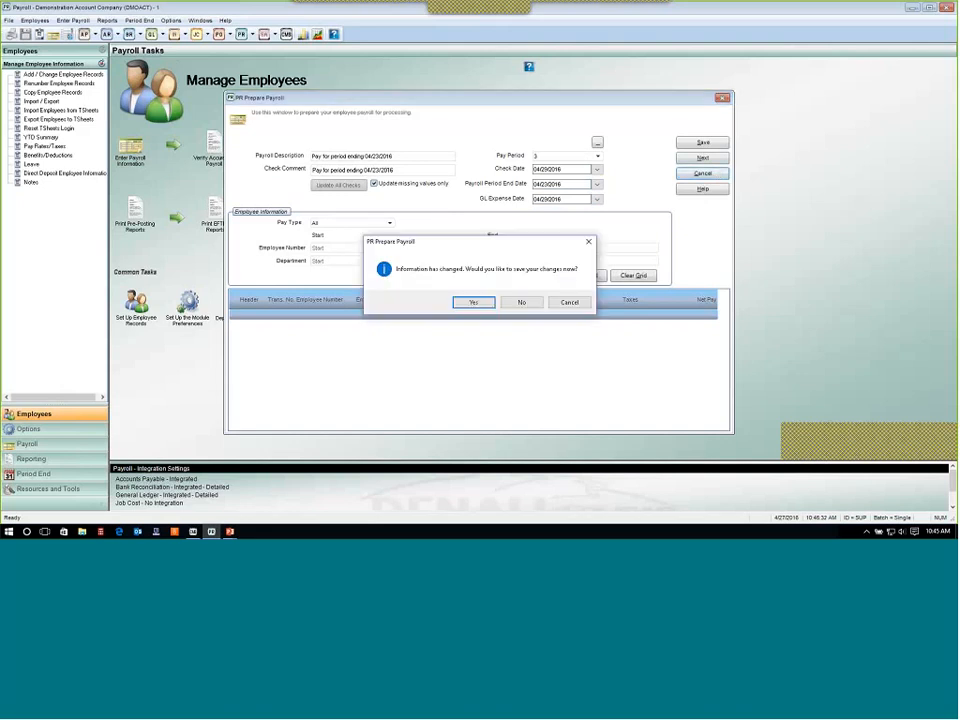
pyautogui.press('Escape')
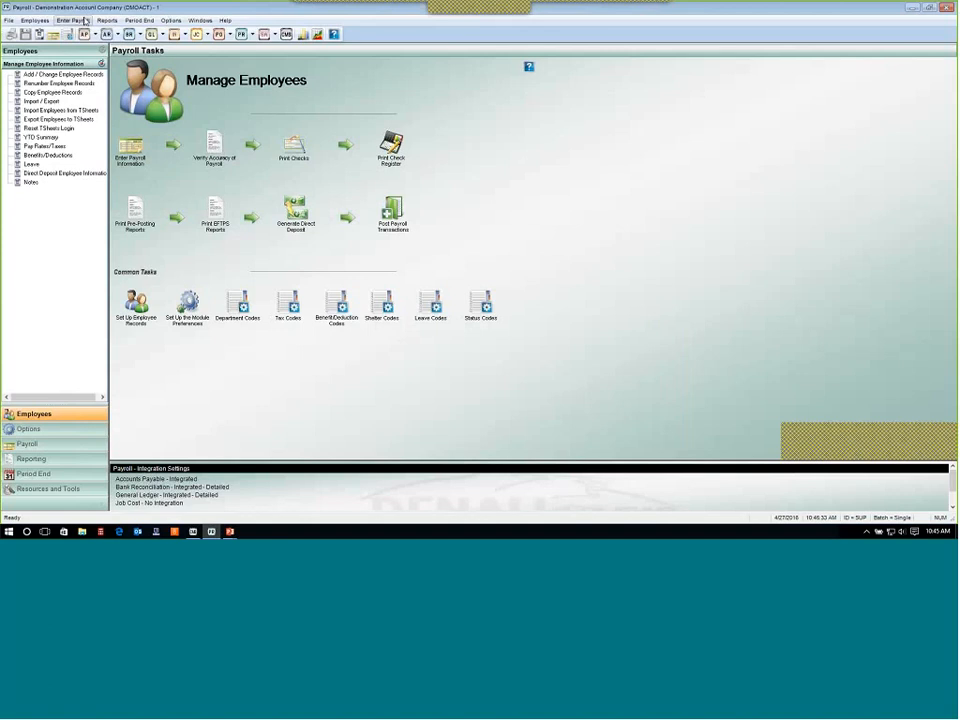
# Open the Enter/Edit Daily Units window and cancel it without entries.
pyautogui.click(73, 20)
pyautogui.moveTo(82, 78)
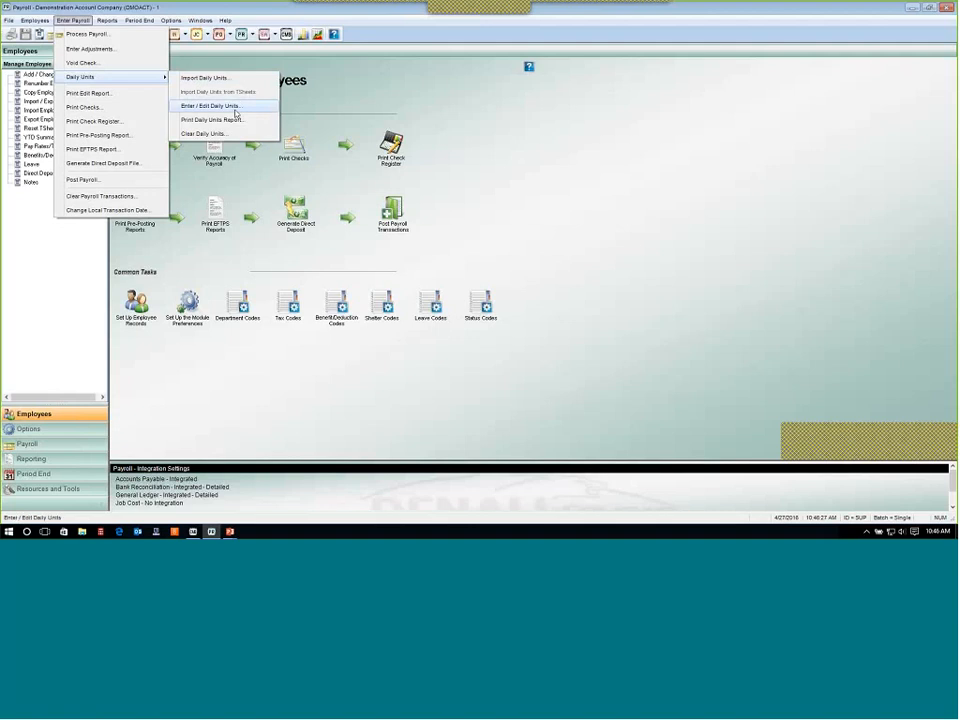
pyautogui.click(236, 111)
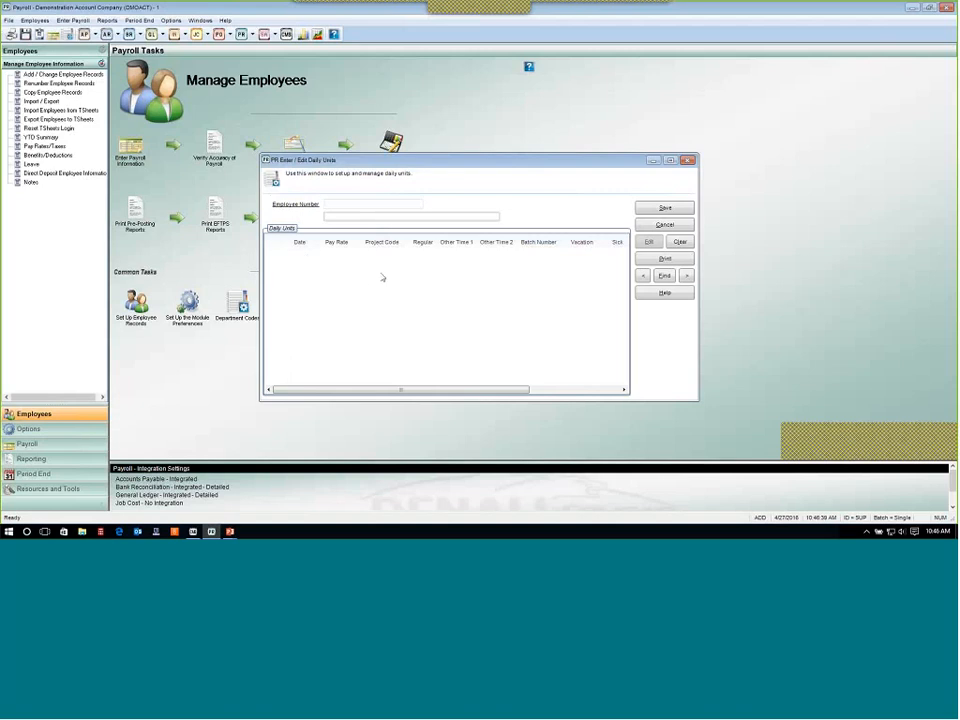
pyautogui.click(665, 225)
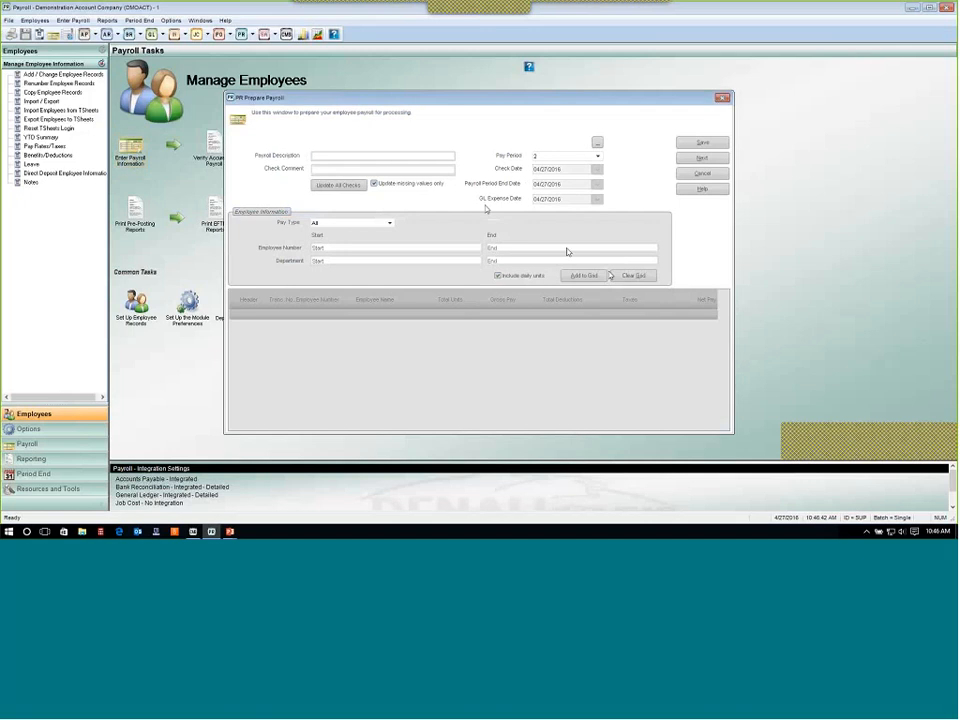
# Enter the payroll description "Pay for period ending 04/23/2016" and paste the same text as the check comment.
pyautogui.write('Pay for period ending 04/23/2016')
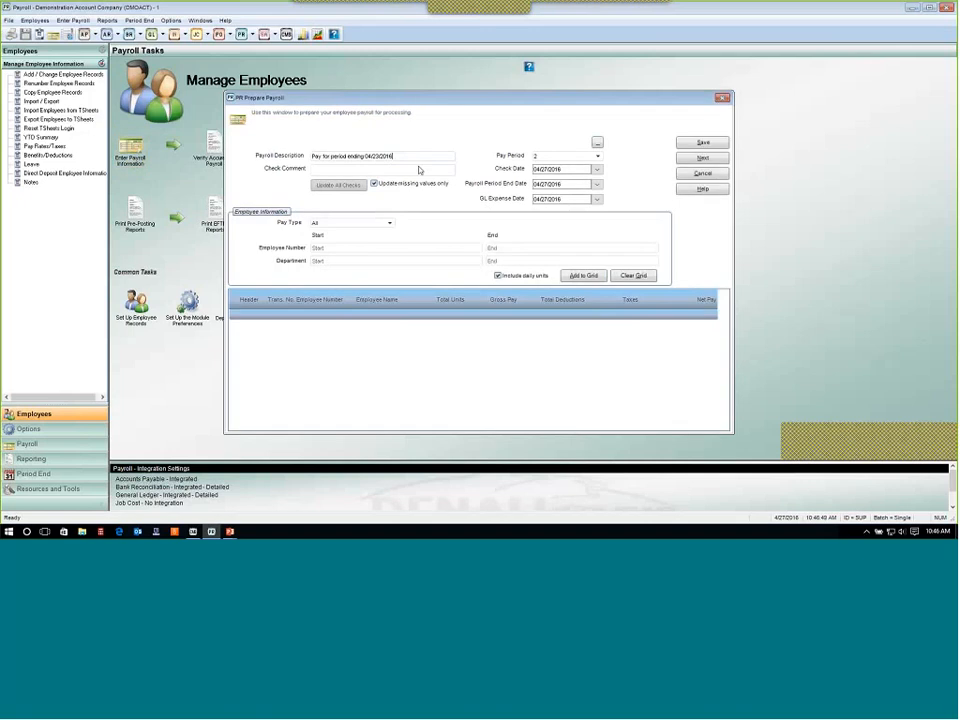
pyautogui.press('Tab')
pyautogui.write('Pay for period ending 04/23/2016')
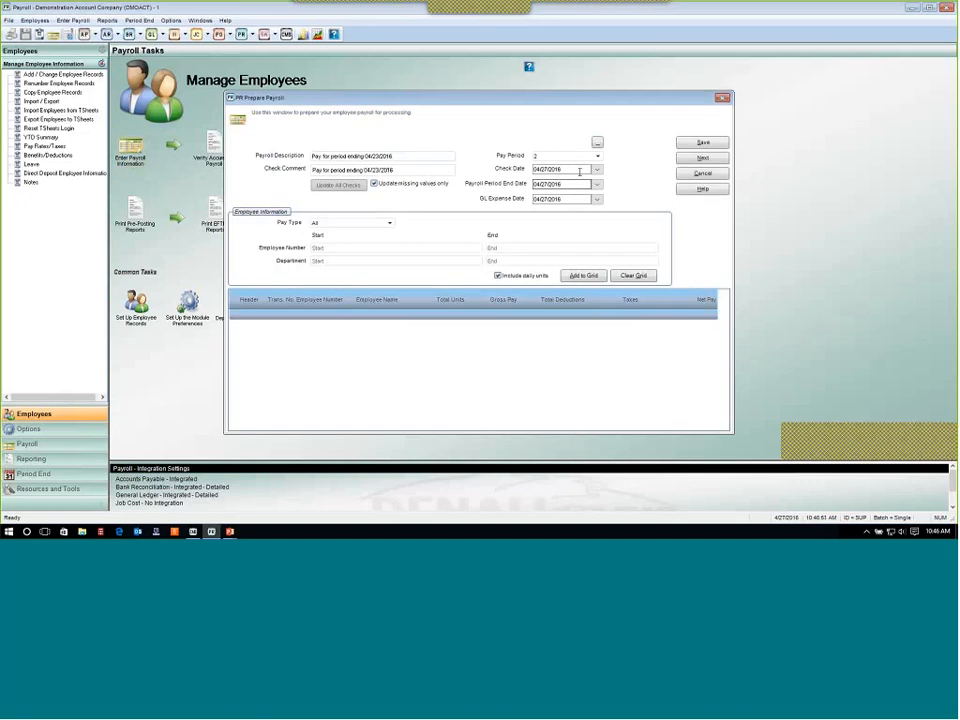
# Set the pay period to 3 and the check date to 04/29/2016.
pyautogui.click(596, 169)
pyautogui.click(597, 156)
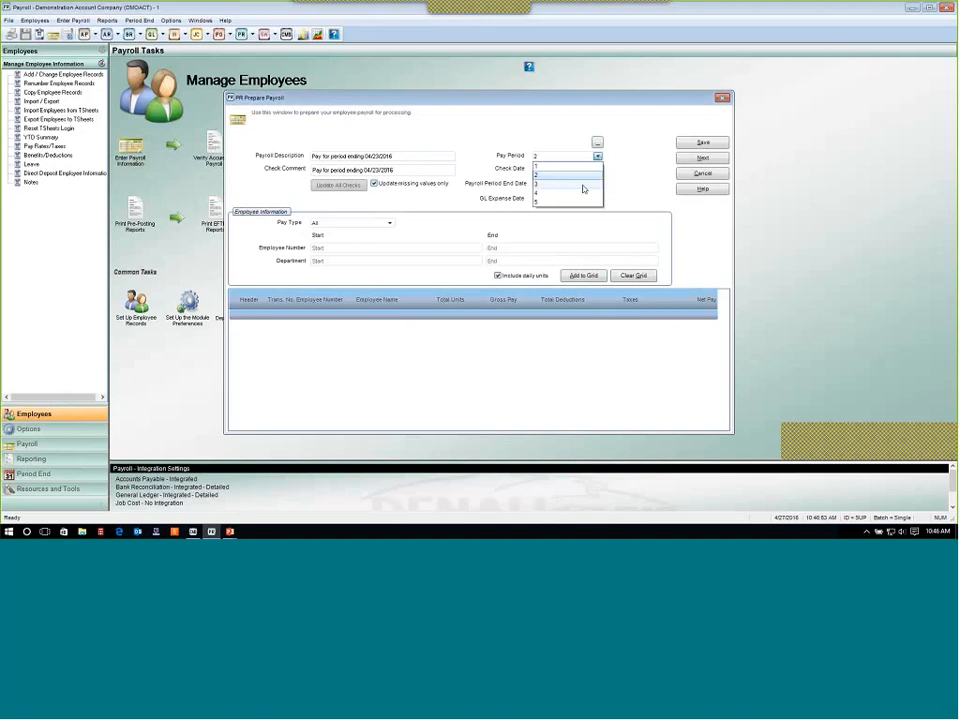
pyautogui.click(583, 187)
pyautogui.click(597, 170)
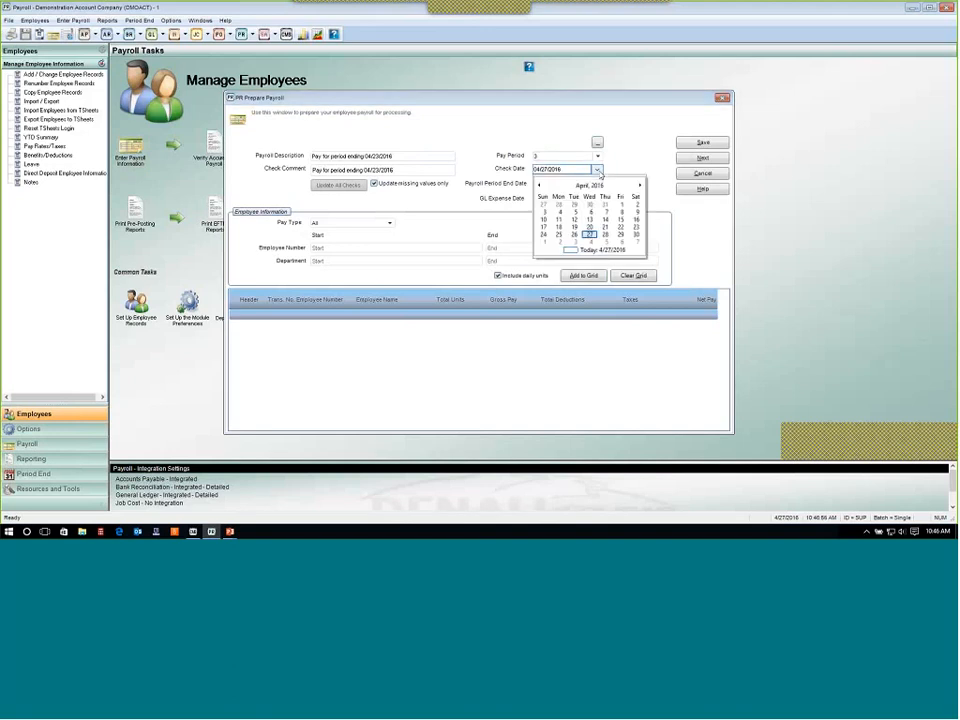
pyautogui.click(620, 242)
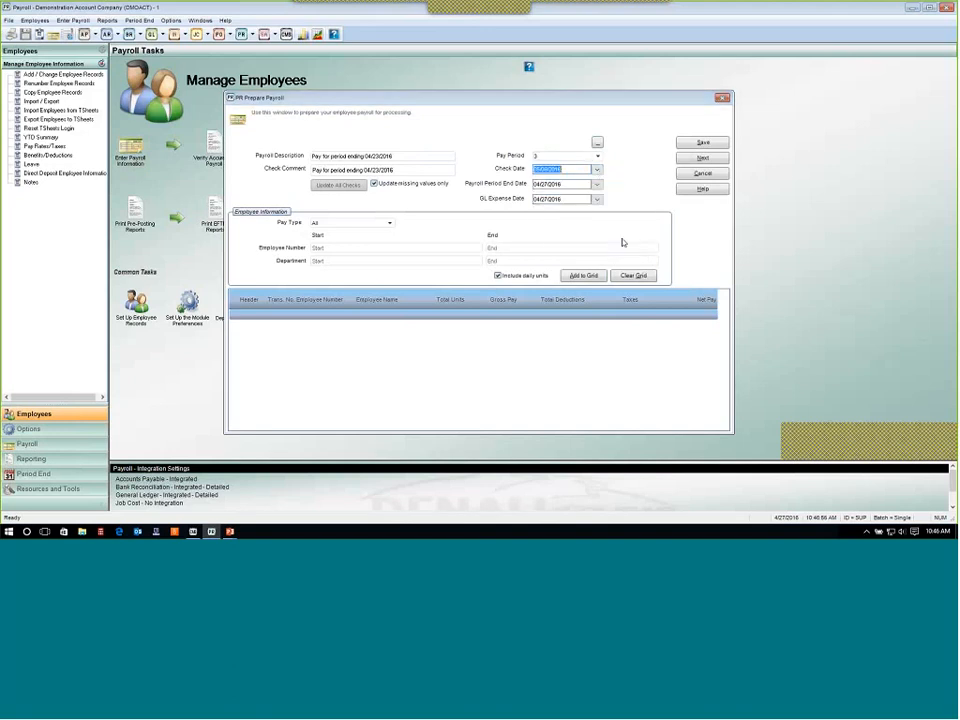
pyautogui.click(597, 170)
pyautogui.click(621, 208)
# Set the payroll period end date to 04/23/2016 and the GL expense date to 04/29/2016.
pyautogui.click(597, 185)
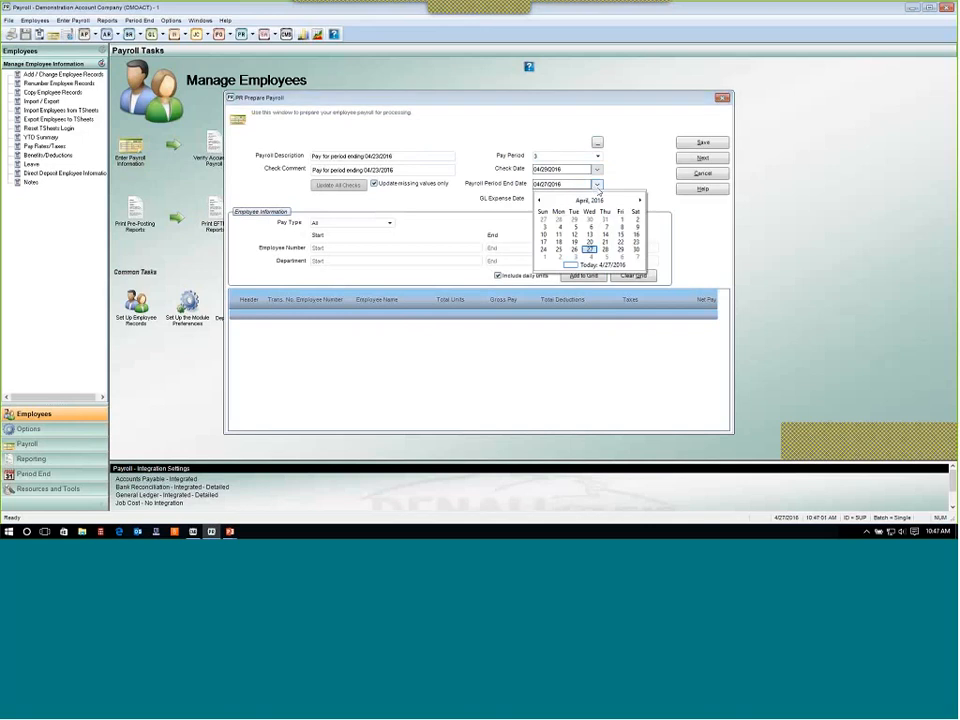
pyautogui.click(635, 245)
pyautogui.click(597, 199)
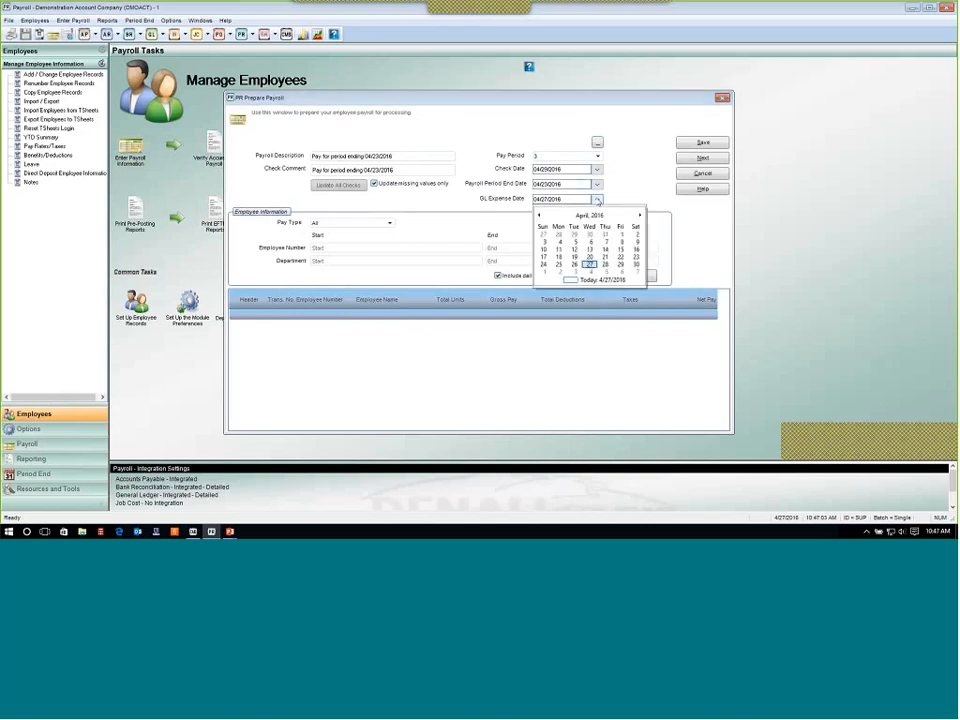
pyautogui.click(620, 264)
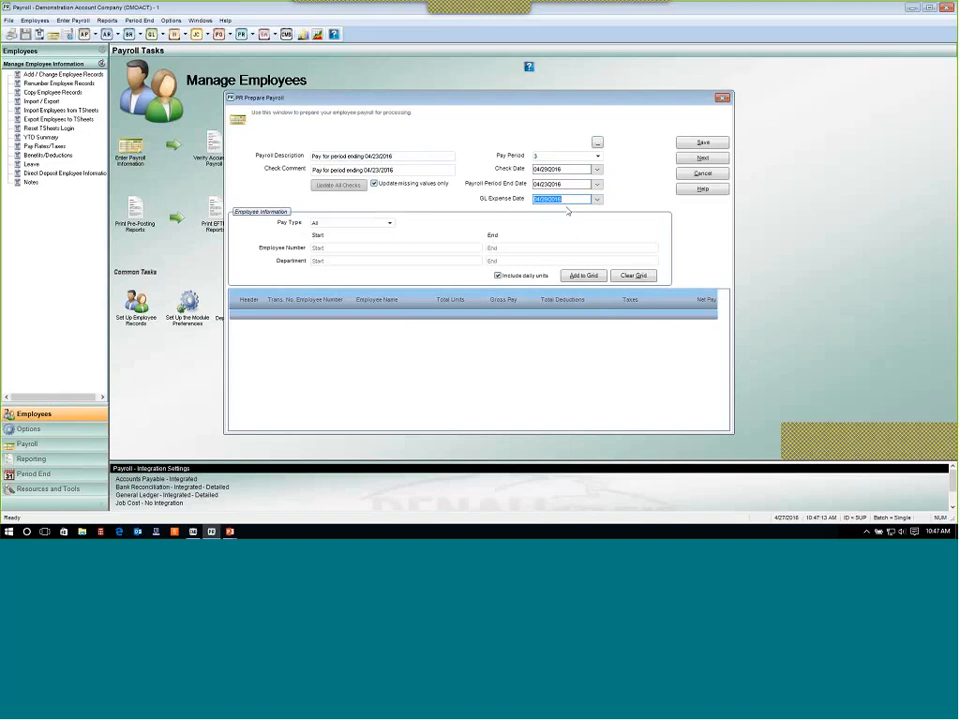
# Set the pay type filter to All and add the matching employees to the payroll grid.
pyautogui.hotkey('shift', 'Tab')
pyautogui.hotkey('shift', 'Tab')
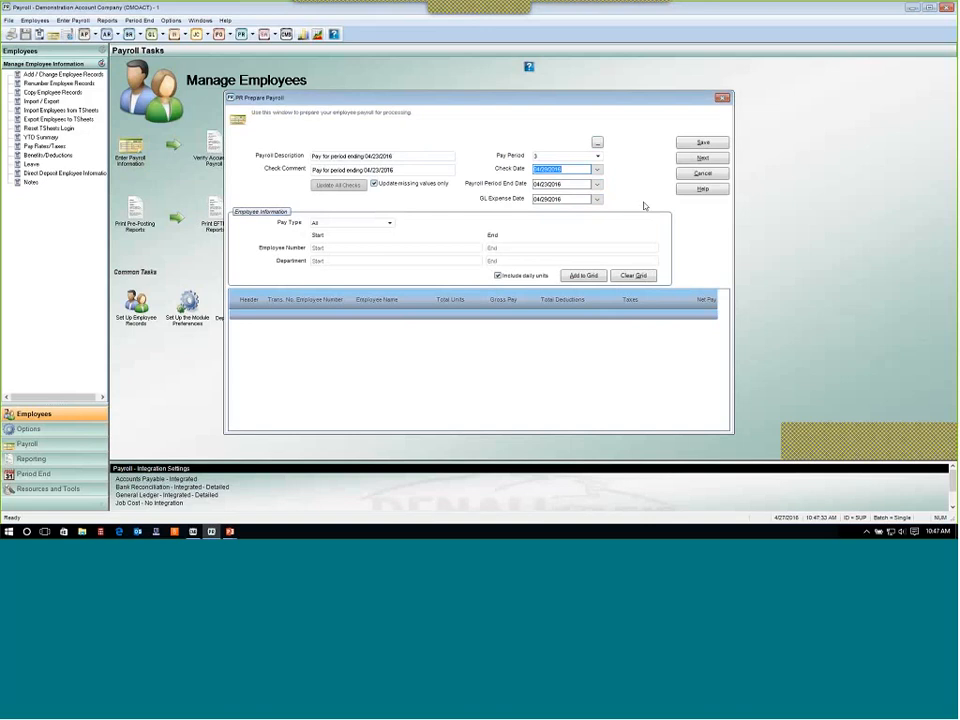
pyautogui.click(389, 223)
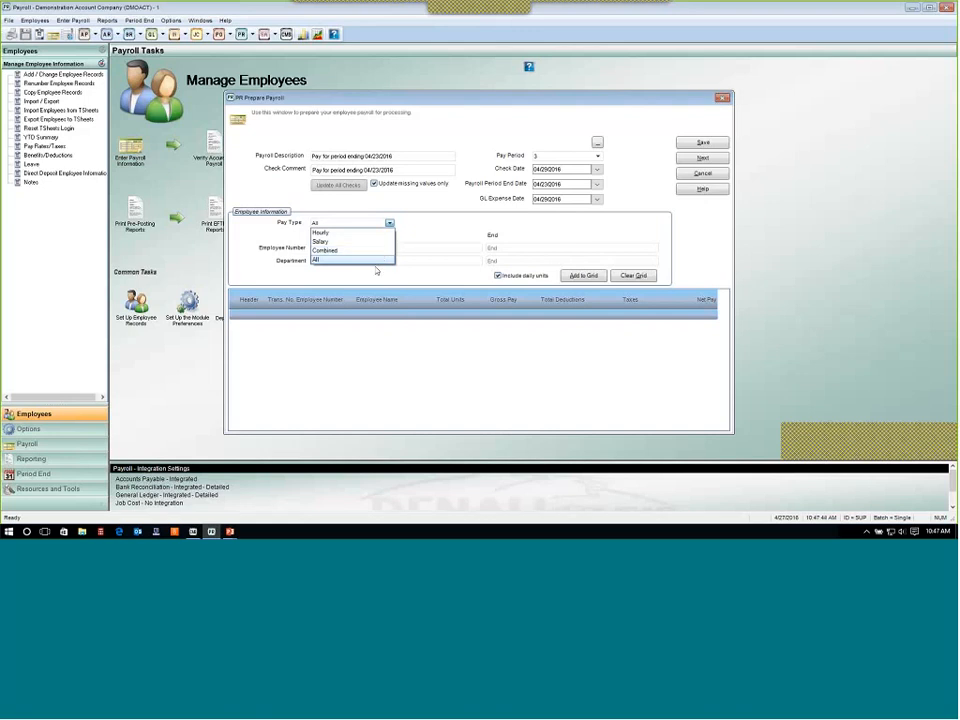
pyautogui.click(368, 260)
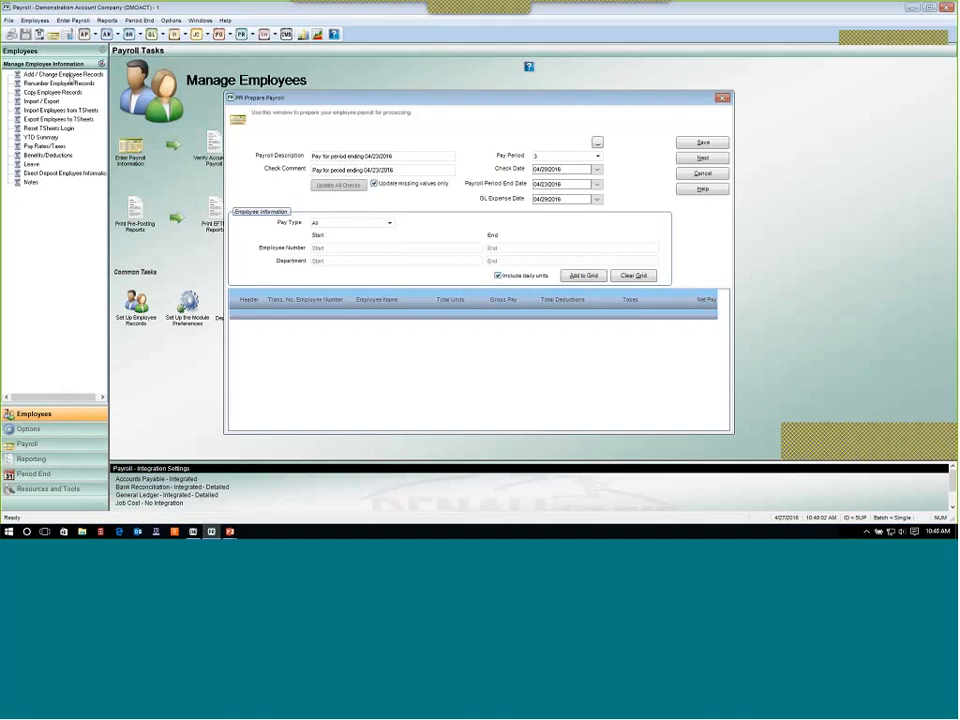
pyautogui.click(584, 276)
# Review each employee's total units, gross pay, deductions, taxes and net pay in the payroll grid.
pyautogui.click(494, 249)
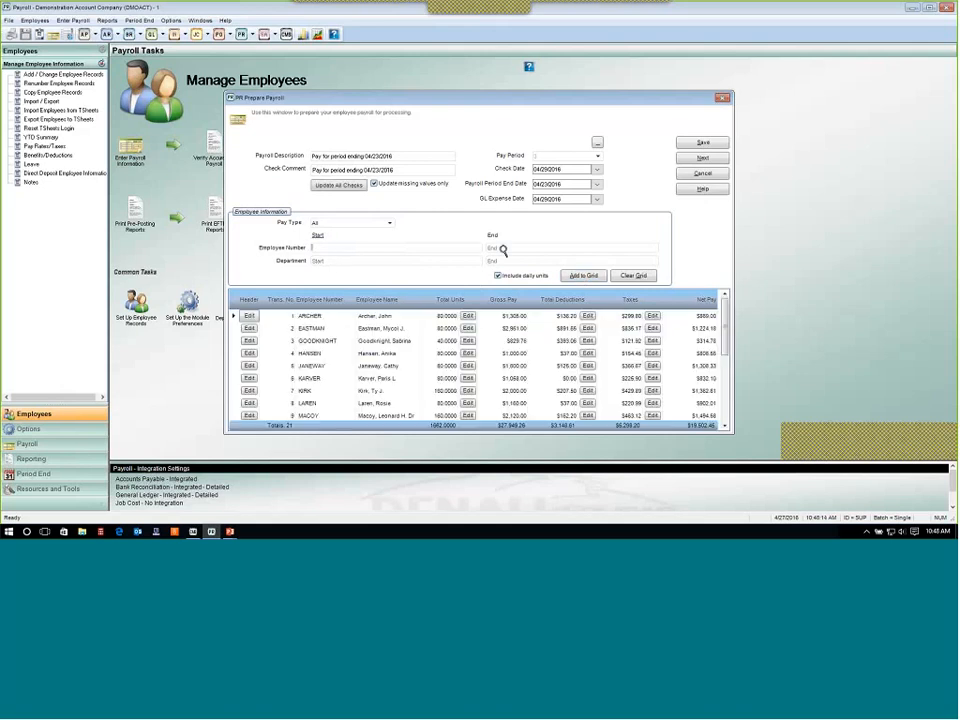
pyautogui.click(443, 251)
pyautogui.click(427, 263)
pyautogui.click(510, 263)
pyautogui.click(455, 317)
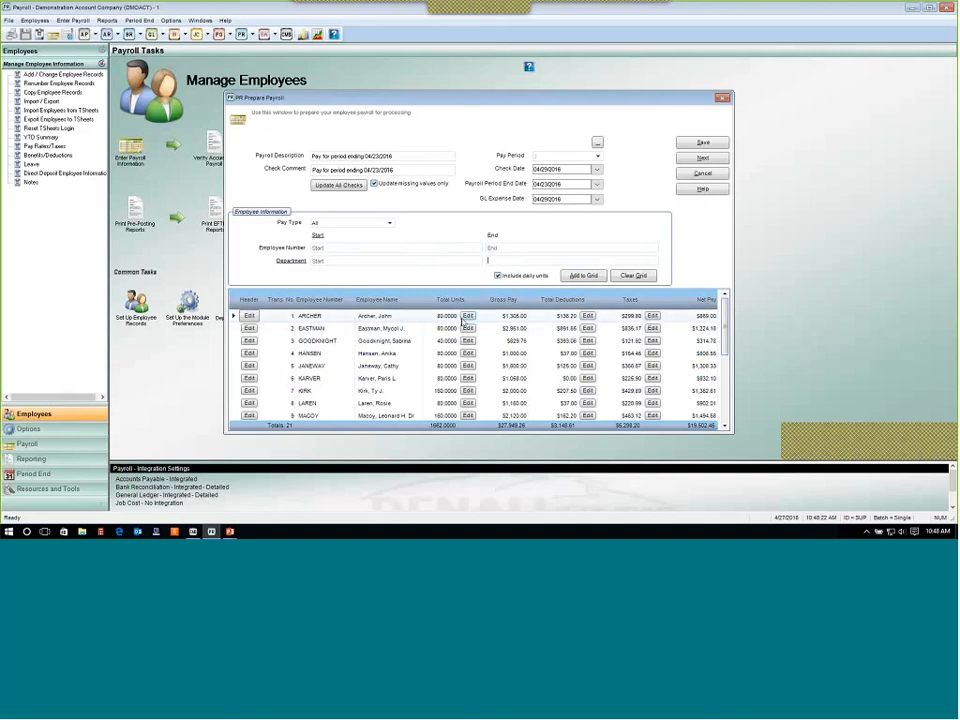
pyautogui.click(448, 330)
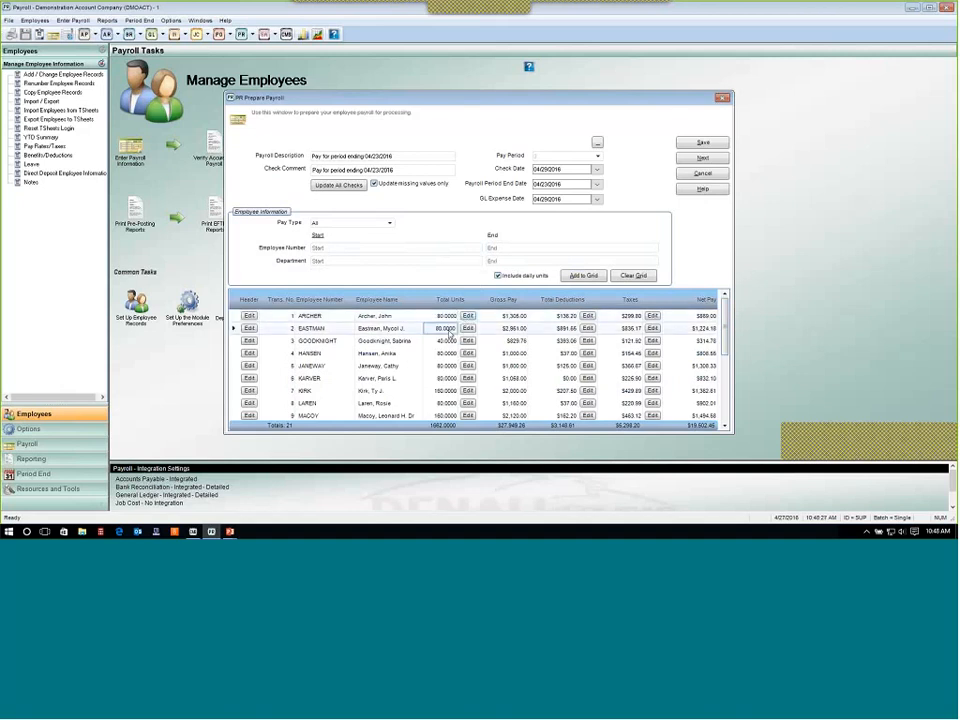
pyautogui.click(448, 343)
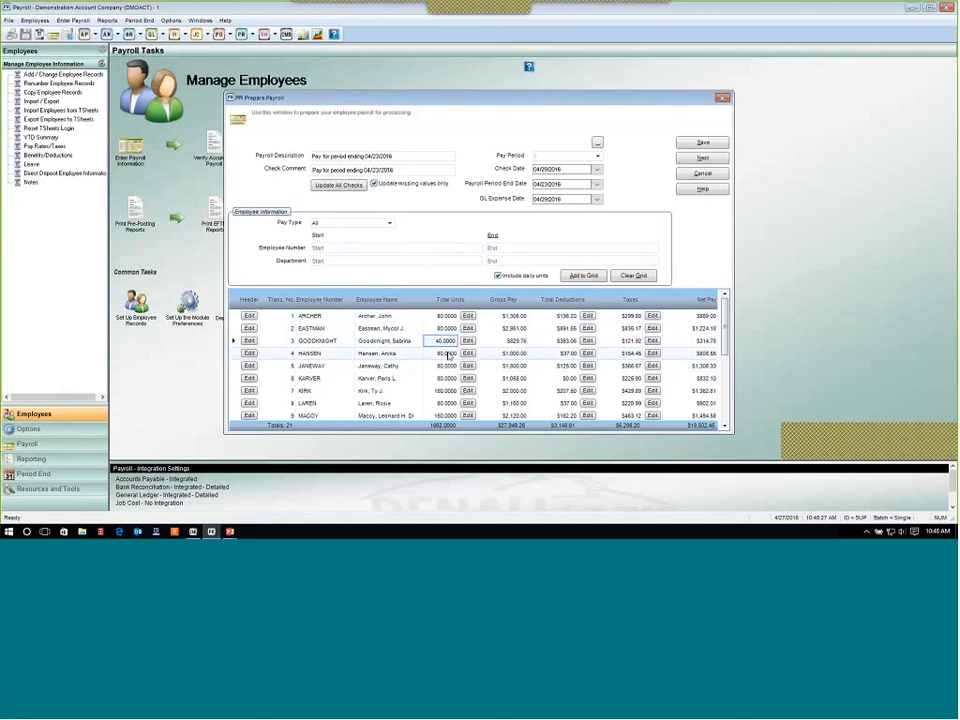
pyautogui.click(448, 354)
pyautogui.click(448, 367)
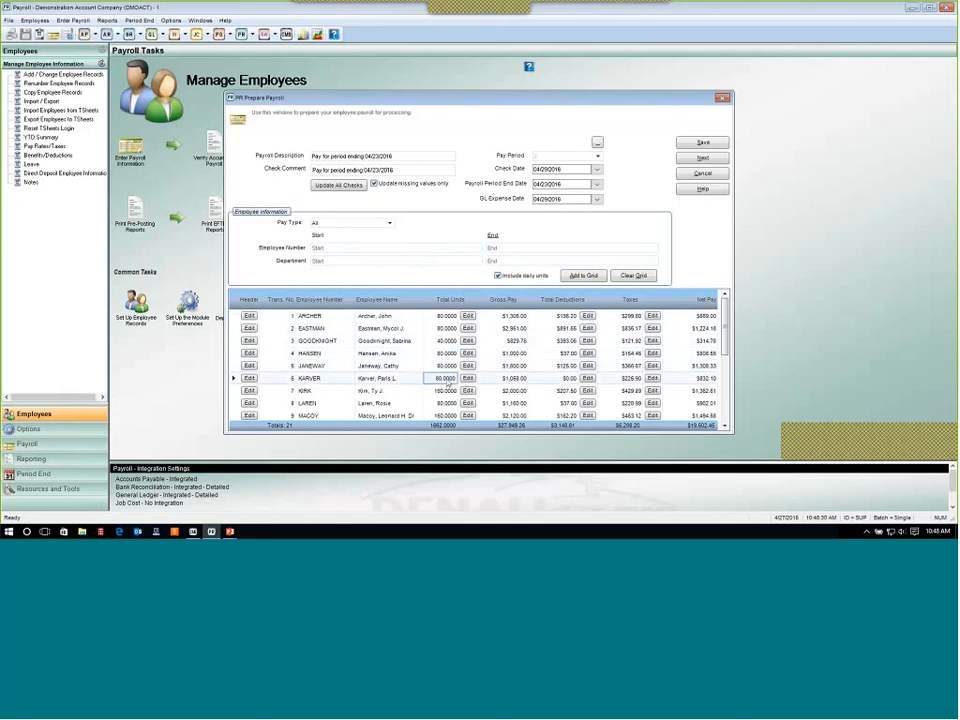
pyautogui.click(448, 379)
pyautogui.click(448, 318)
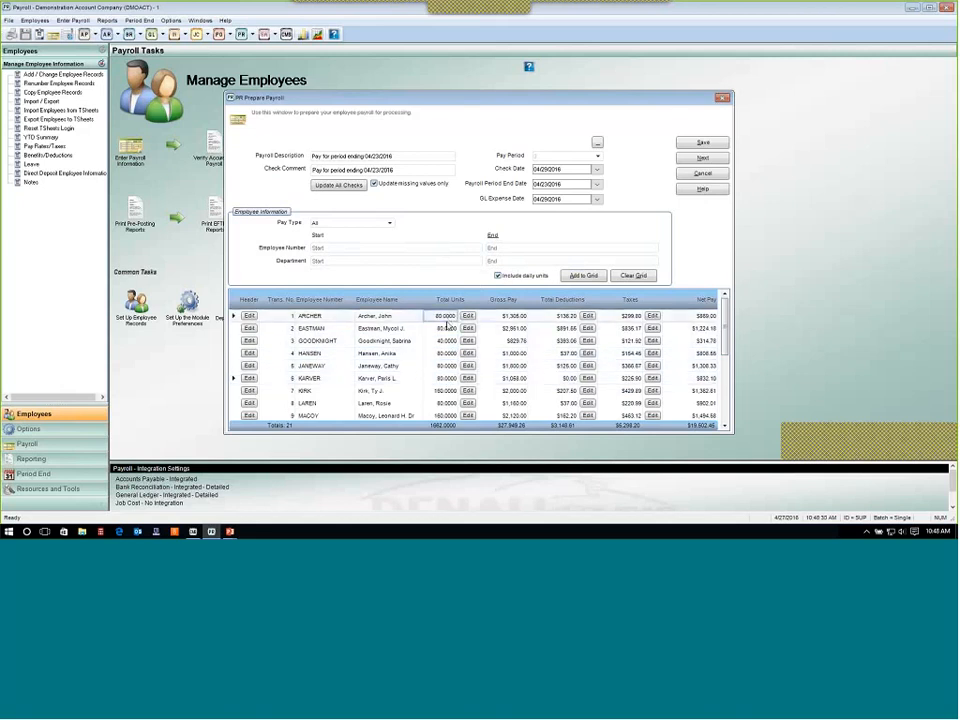
pyautogui.click(447, 329)
pyautogui.click(447, 341)
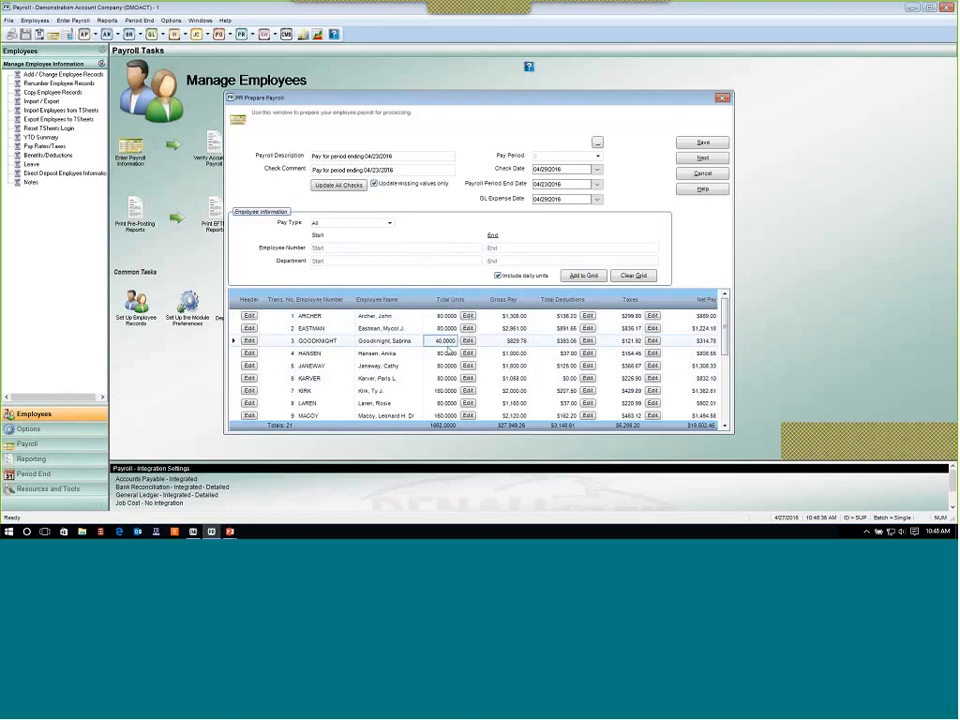
pyautogui.click(448, 354)
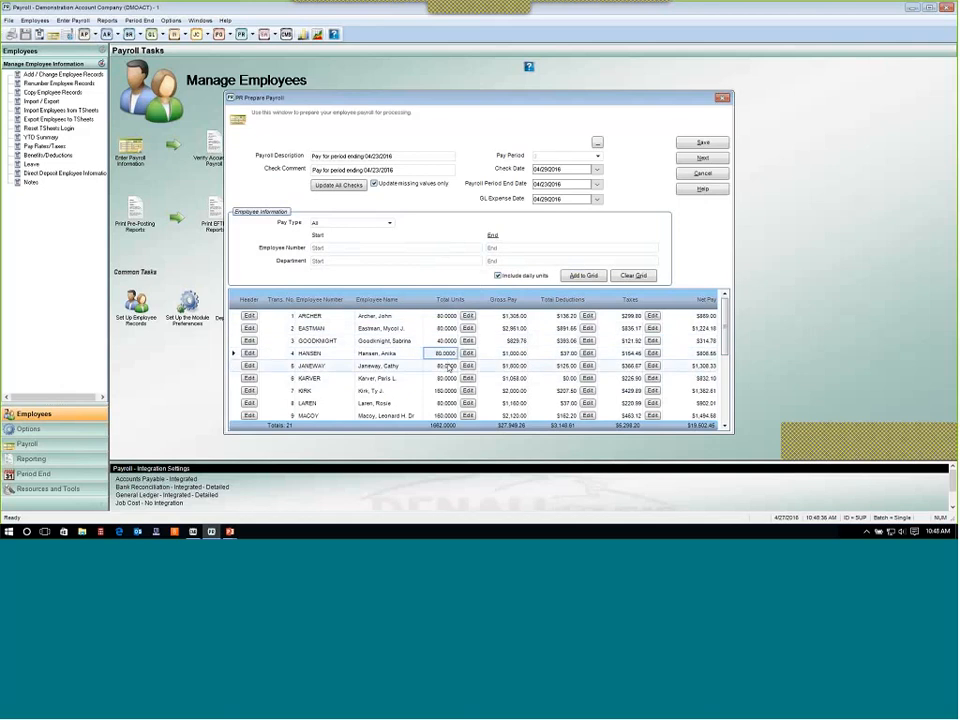
pyautogui.click(448, 366)
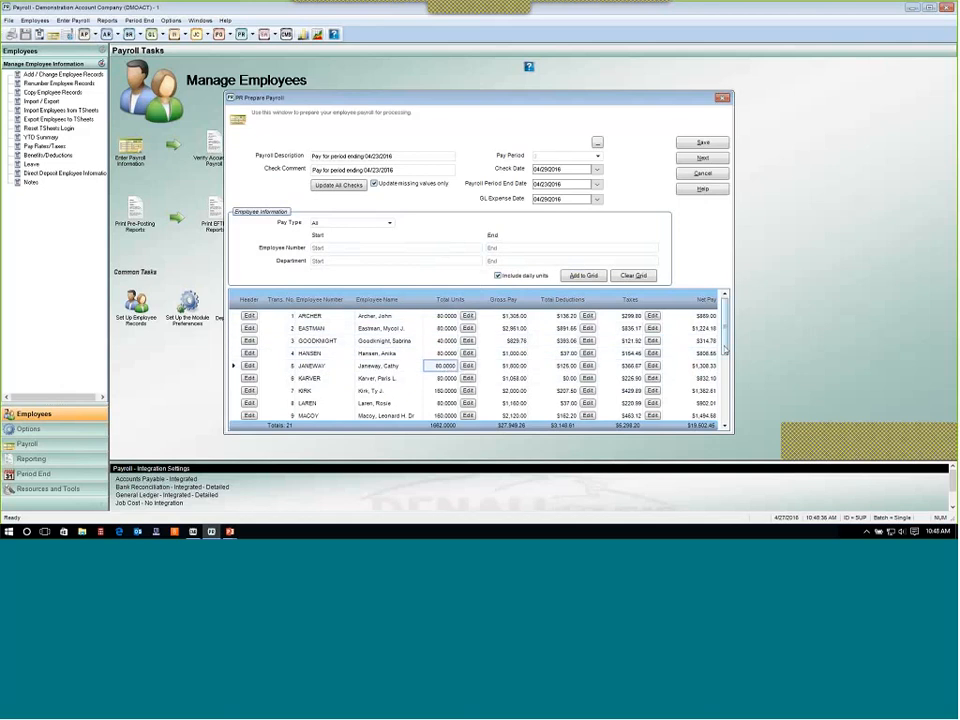
pyautogui.moveTo(724, 349)
pyautogui.mouseDown()
pyautogui.moveTo(724, 388)
pyautogui.moveTo(706, 343)
pyautogui.mouseUp()
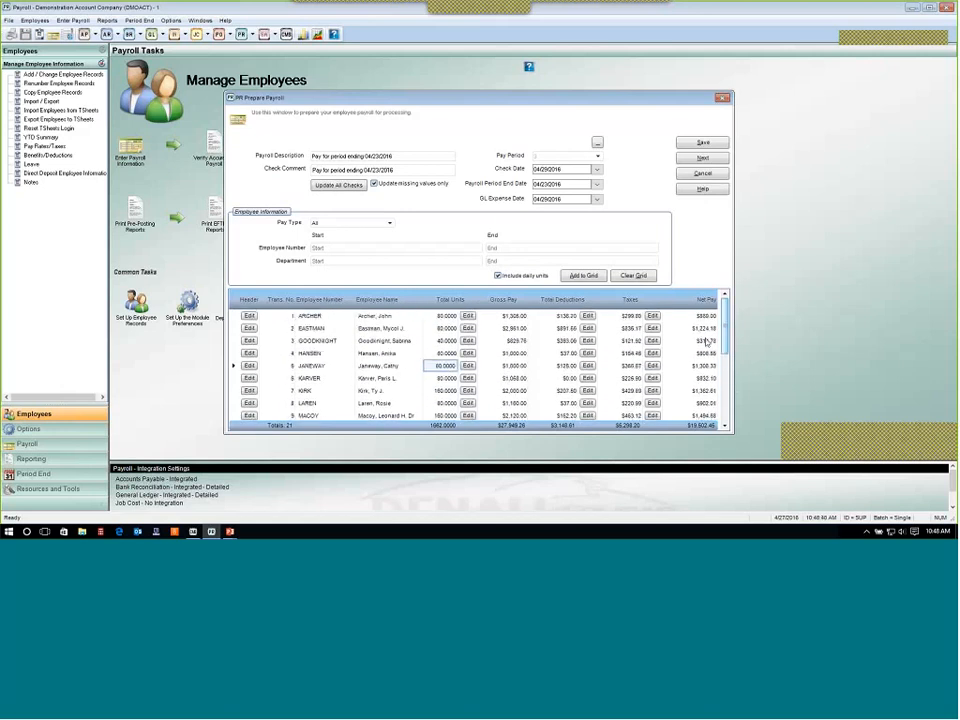
pyautogui.click(515, 367)
pyautogui.click(517, 316)
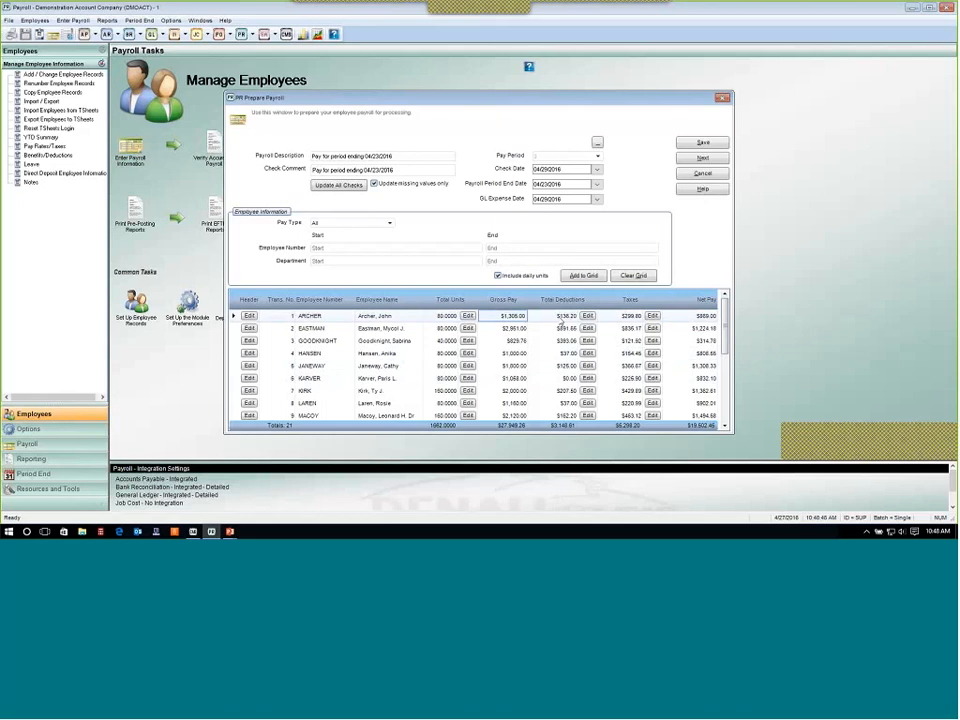
pyautogui.click(562, 319)
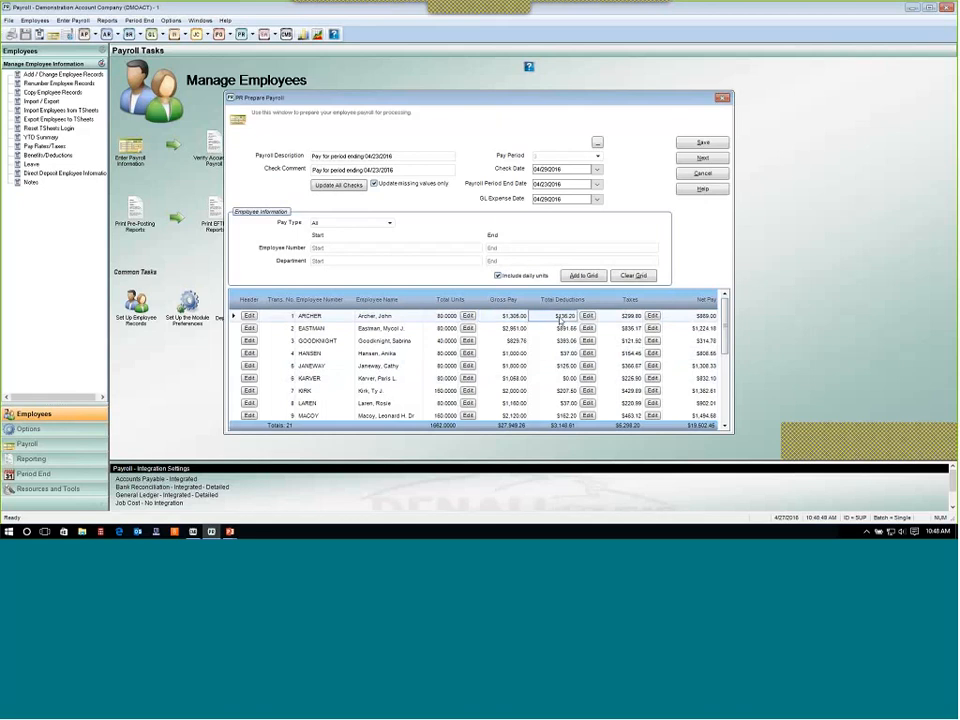
pyautogui.click(634, 318)
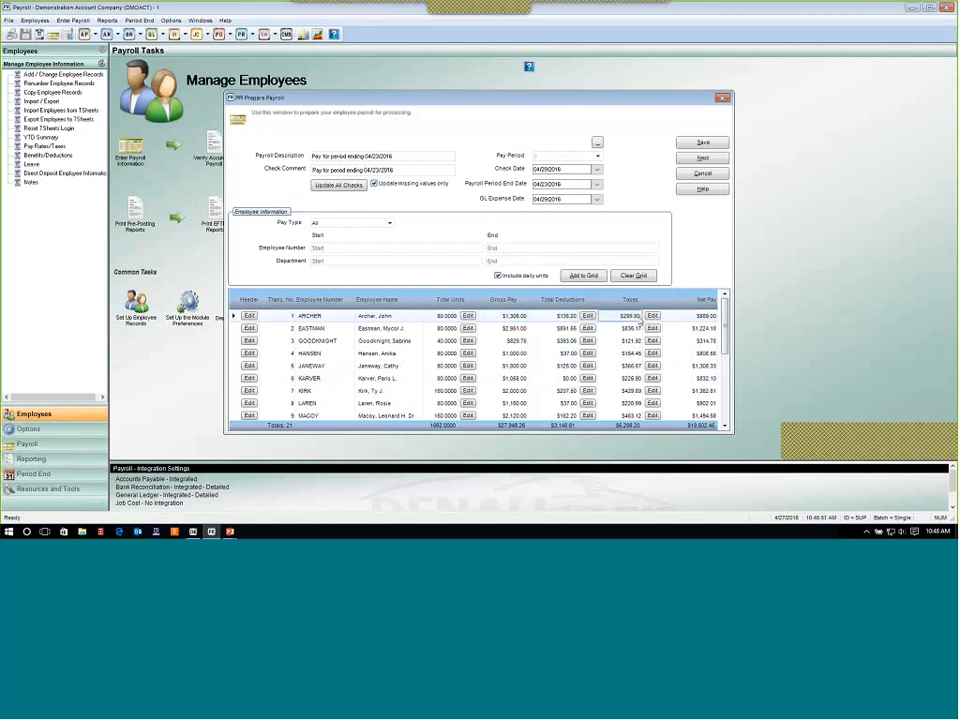
pyautogui.click(707, 320)
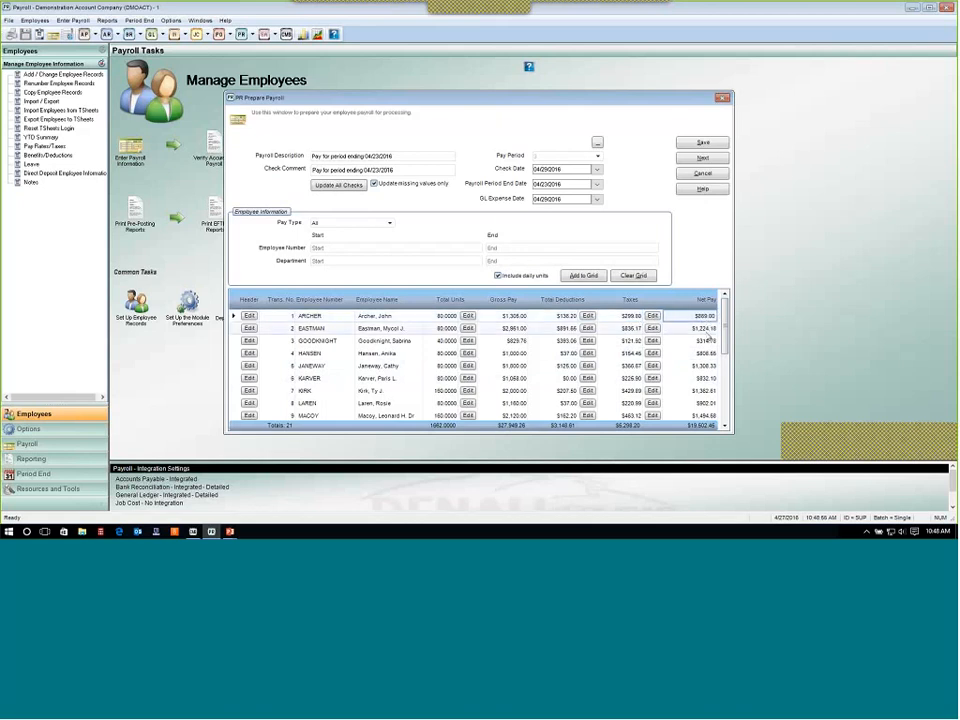
pyautogui.click(622, 319)
pyautogui.click(622, 327)
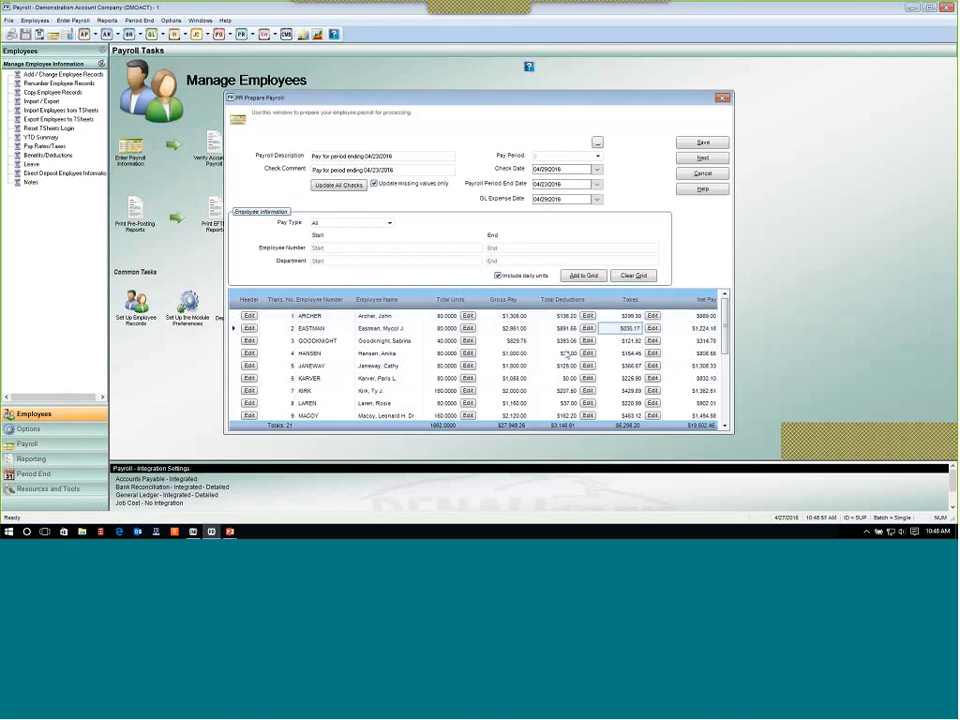
pyautogui.click(512, 341)
pyautogui.click(446, 341)
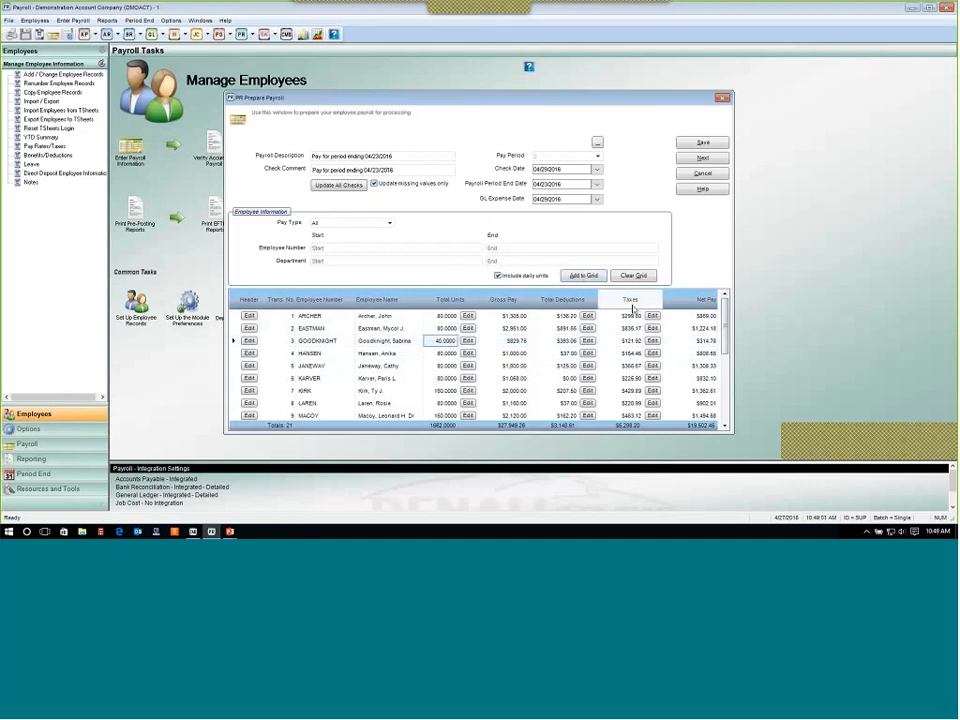
pyautogui.moveTo(727, 337); pyautogui.dragTo(729, 410)
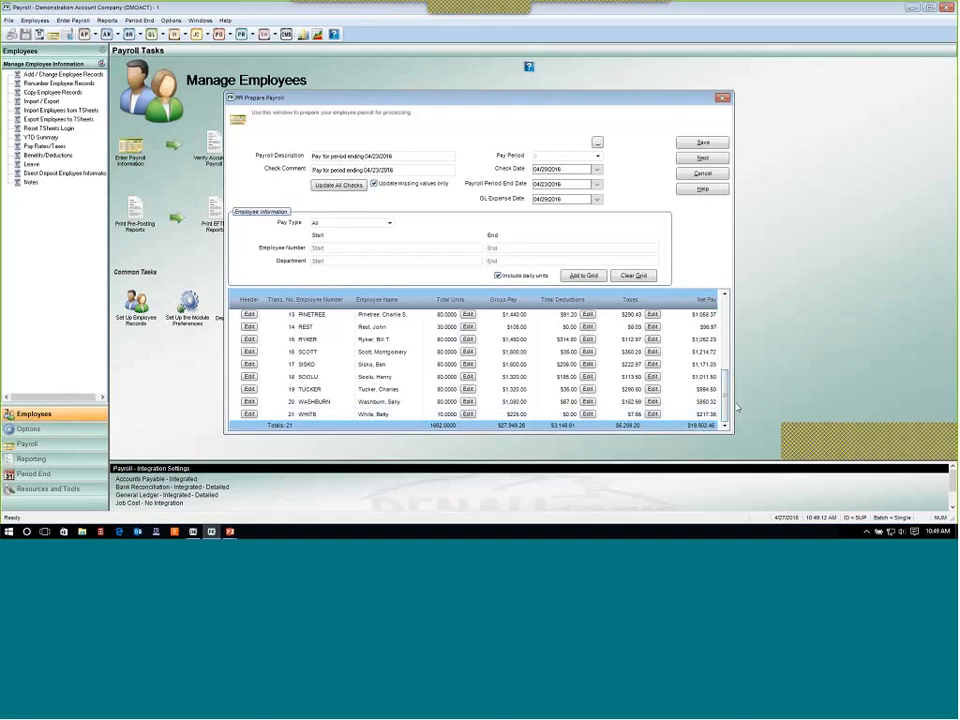
pyautogui.scroll(4, 726, 403)
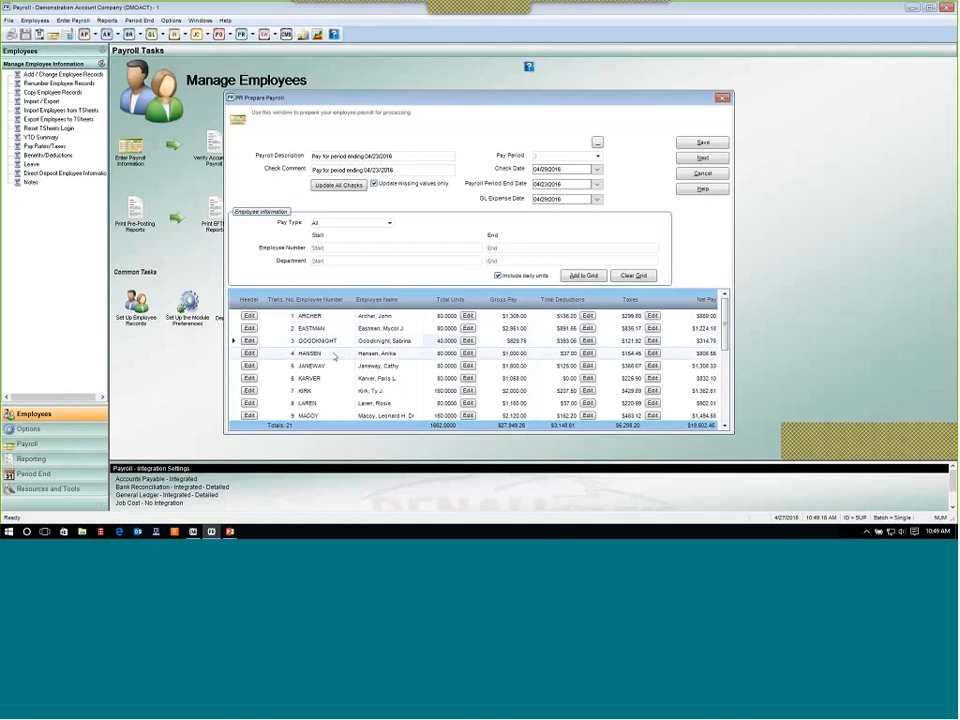
pyautogui.click(238, 318)
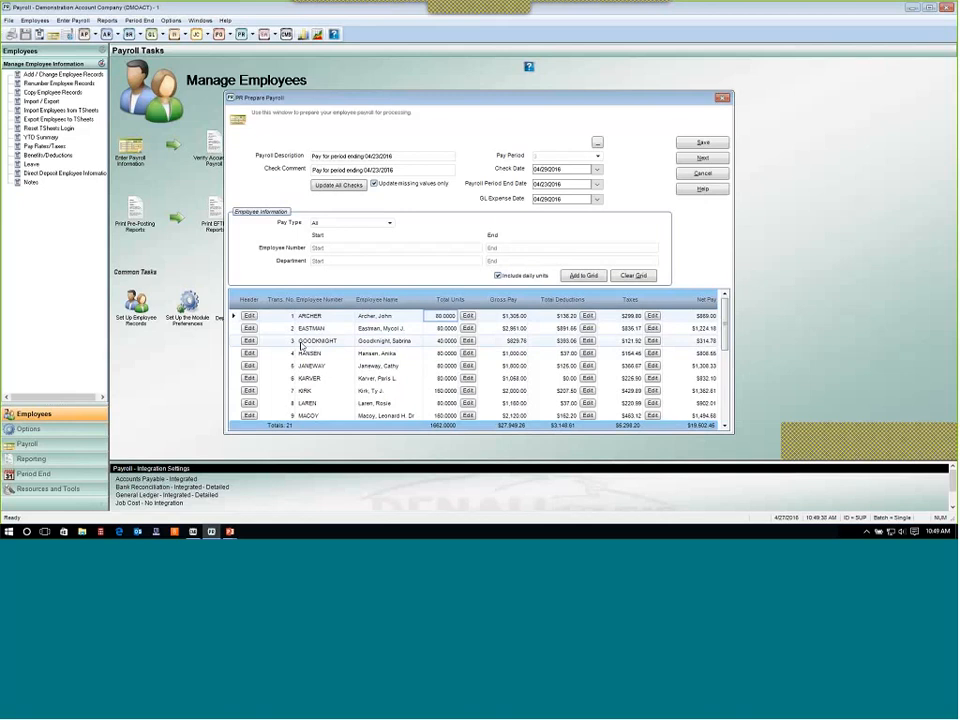
pyautogui.click(442, 329)
pyautogui.click(443, 342)
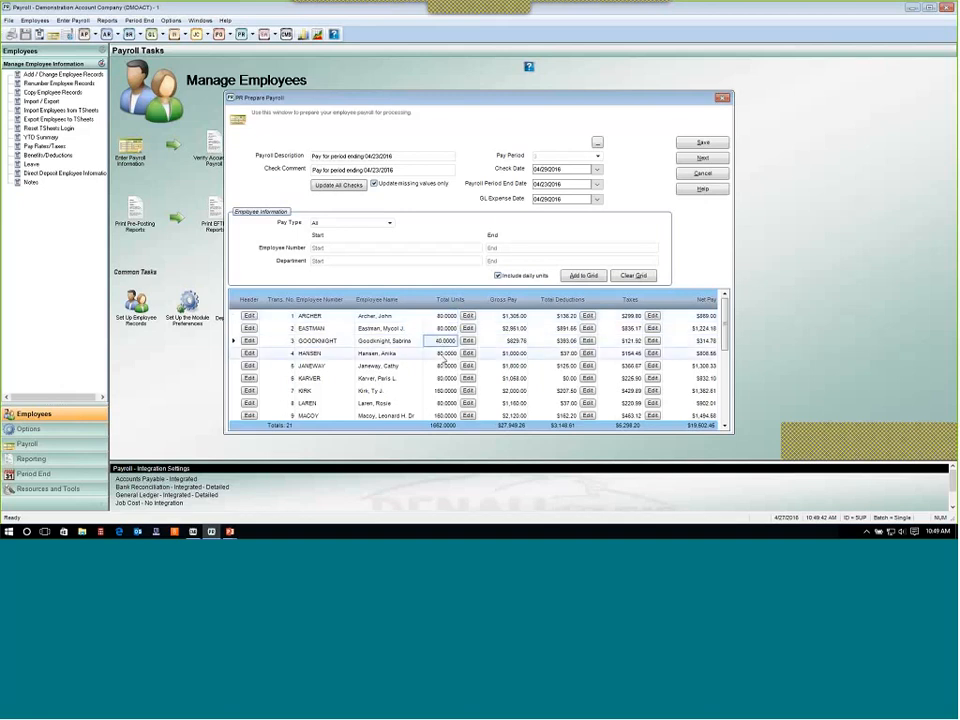
pyautogui.click(443, 355)
pyautogui.click(443, 317)
# Open the first employee's unit entry and enter 20 regular units for the REG pay rate.
pyautogui.click(468, 316)
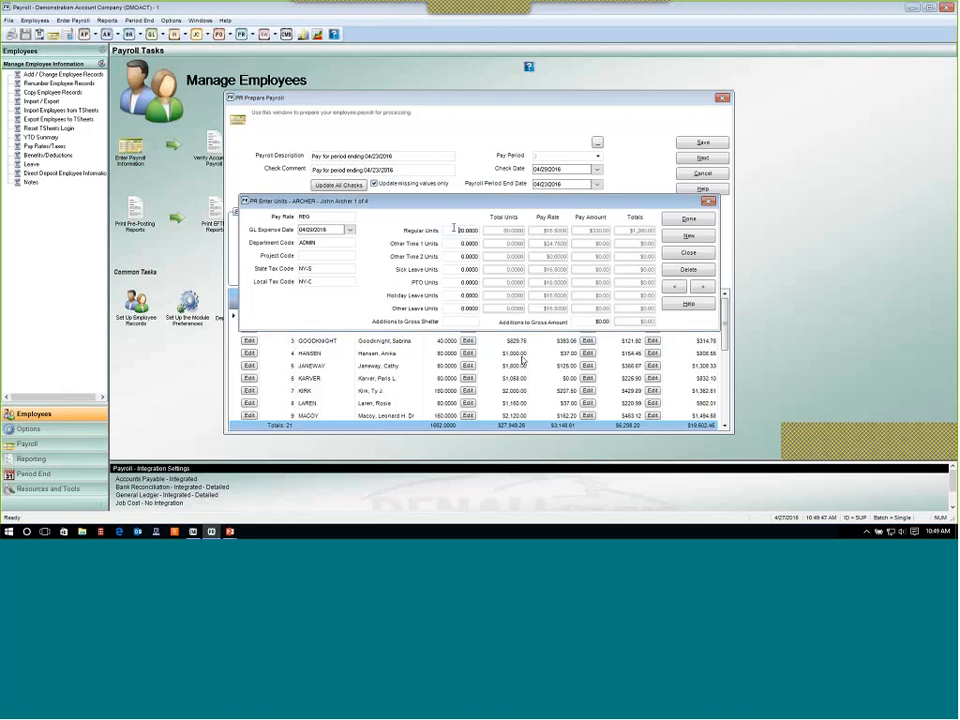
pyautogui.click(460, 230)
pyautogui.write('20')
pyautogui.press('Tab')
pyautogui.press('Tab')
pyautogui.press('Tab')
pyautogui.click(474, 232)
# Switch to the MFG pay rate record, enter 12 Other Time 1 units, and finish the unit entry.
pyautogui.click(705, 288)
pyautogui.click(711, 289)
pyautogui.click(711, 289)
pyautogui.click(711, 289)
pyautogui.click(706, 289)
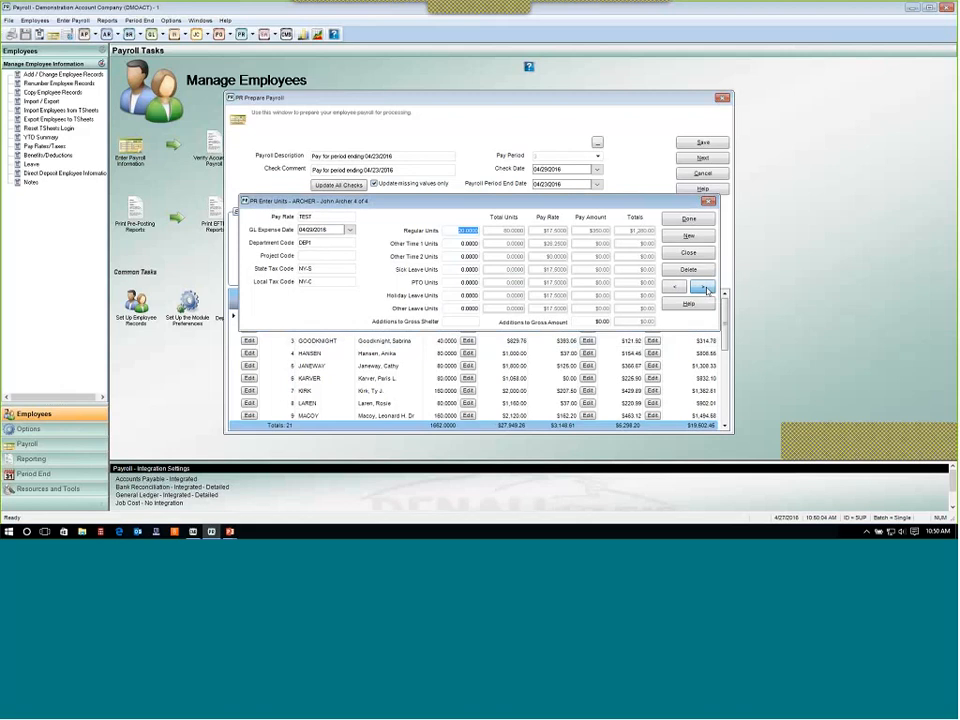
pyautogui.click(707, 290)
pyautogui.click(707, 290)
pyautogui.click(707, 290)
pyautogui.click(707, 290)
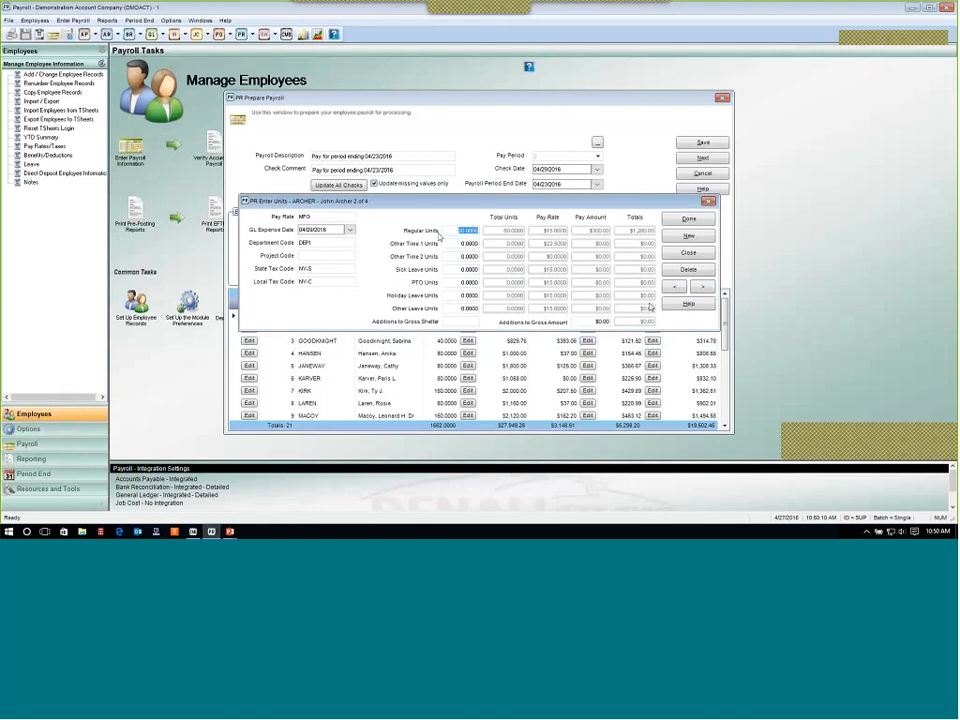
pyautogui.click(341, 219)
pyautogui.doubleClick(341, 219)
pyautogui.click(476, 244)
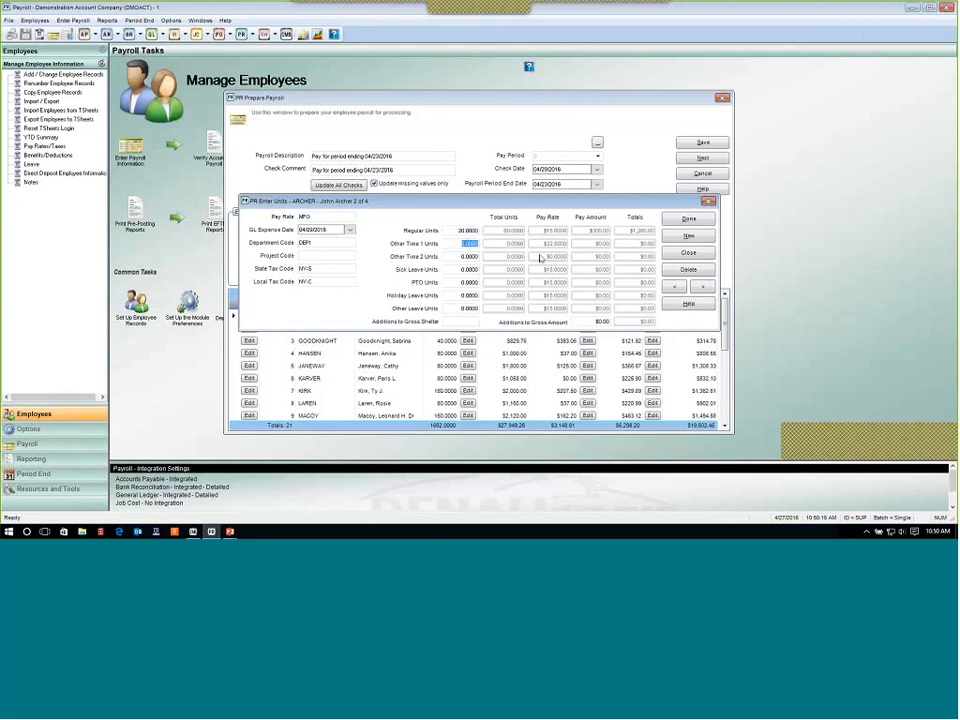
pyautogui.write('12')
pyautogui.press('Tab')
pyautogui.click(689, 219)
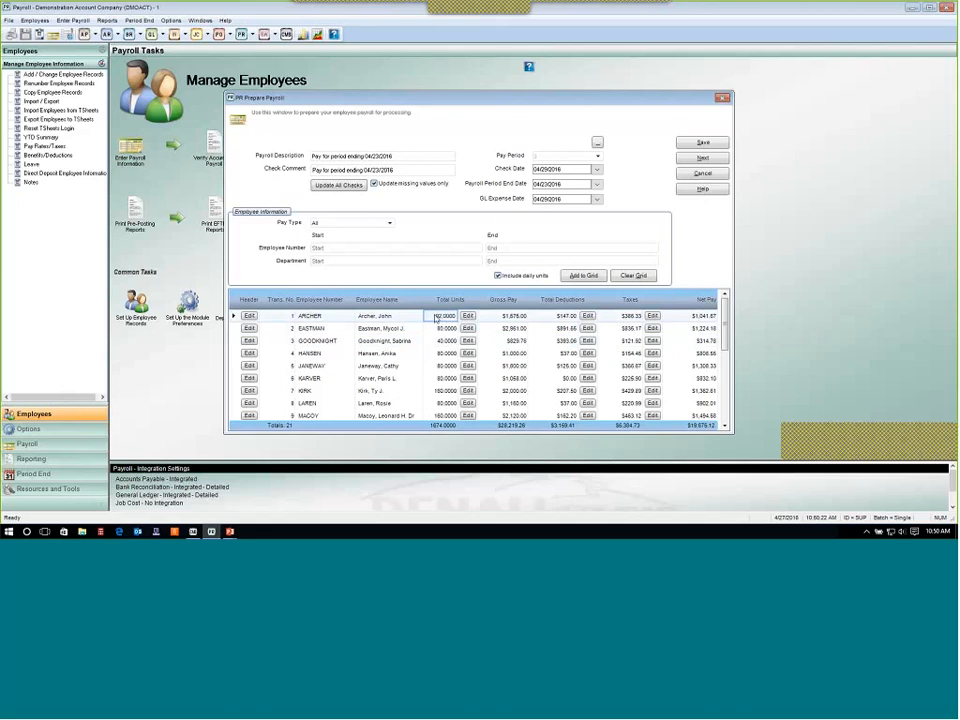
# Reopen the first employee's unit entry to review the pay rate records, then close it.
pyautogui.click(467, 316)
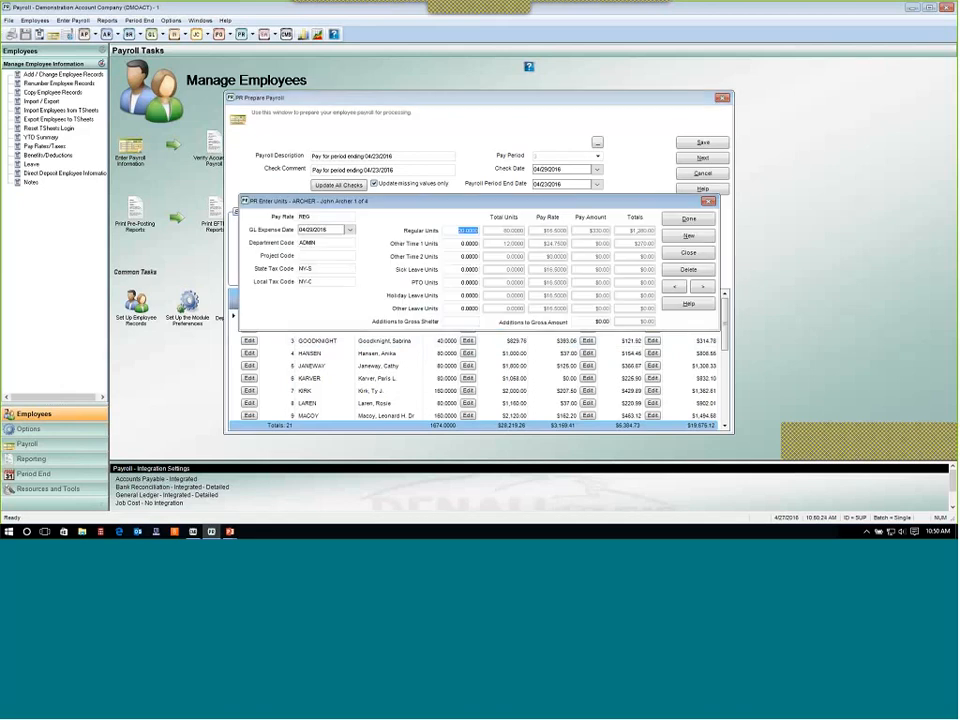
pyautogui.click(705, 289)
pyautogui.click(689, 252)
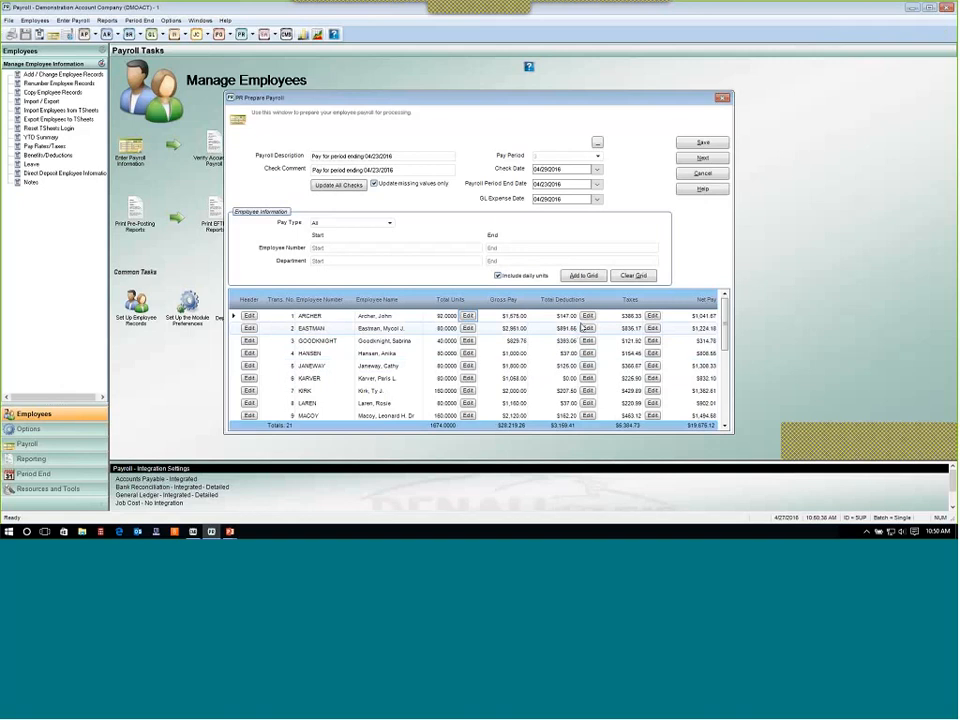
# Open the first employee's benefit/deduction amounts, review each code and the Adjust option, then cancel without saving.
pyautogui.click(587, 315)
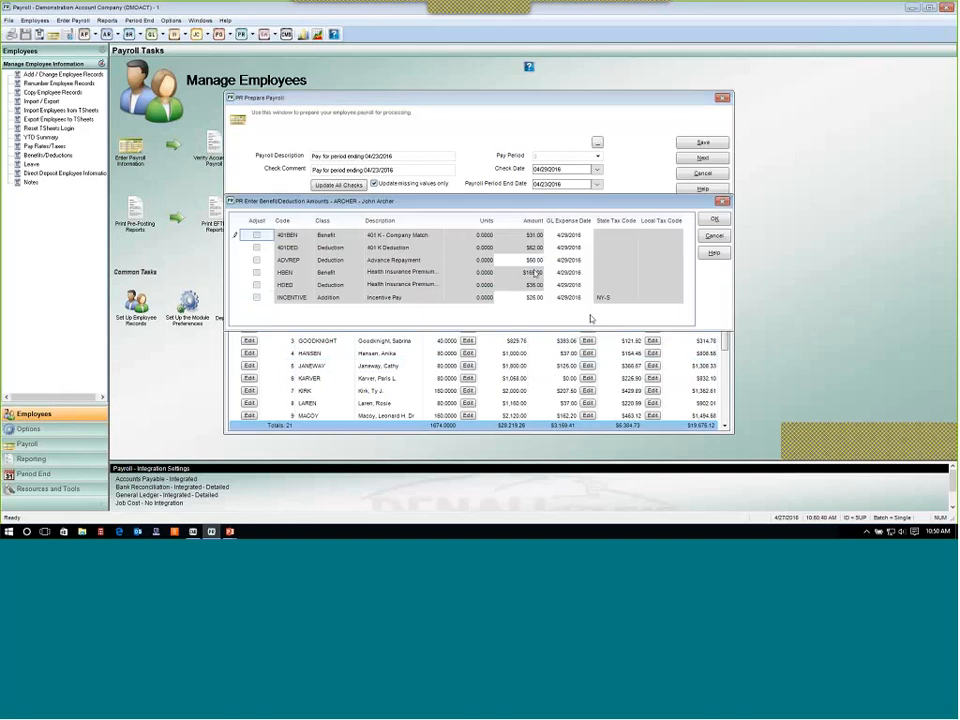
pyautogui.click(535, 297)
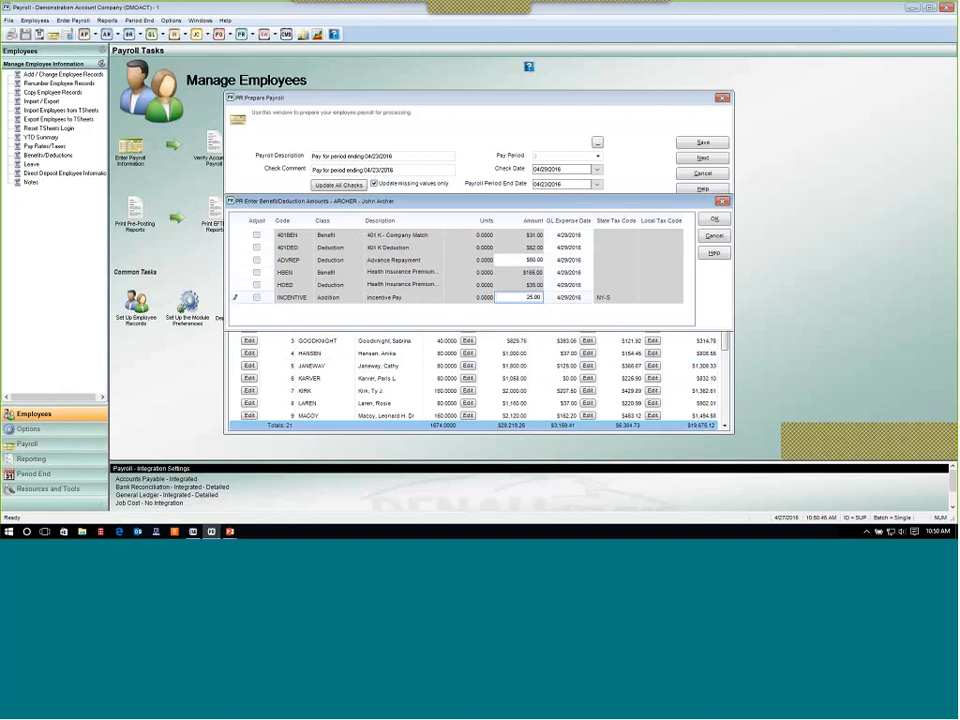
pyautogui.click(520, 259)
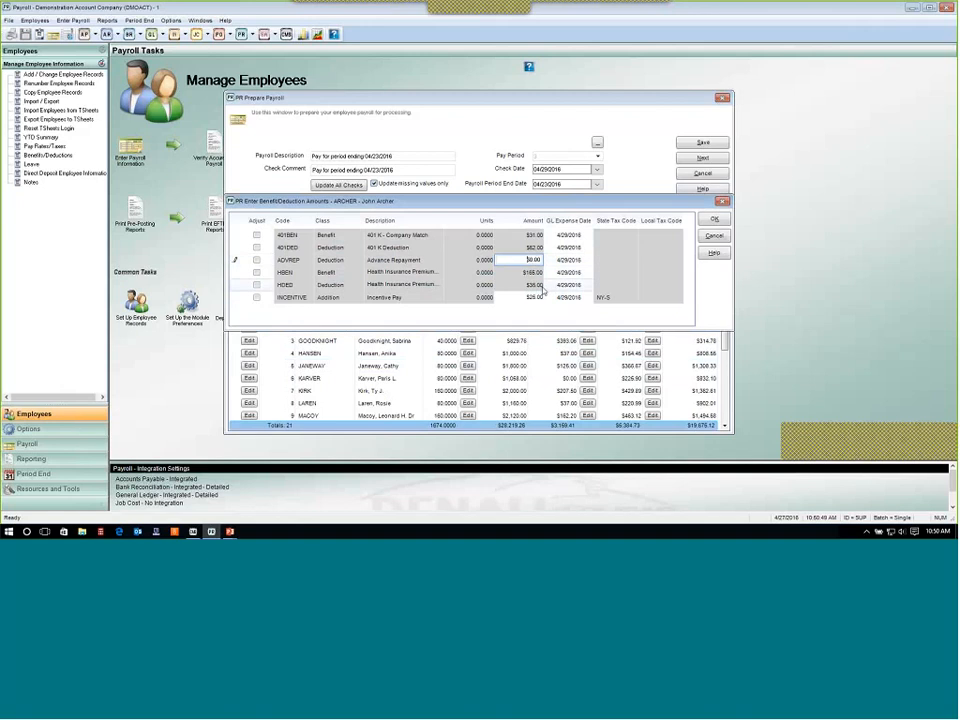
pyautogui.click(535, 297)
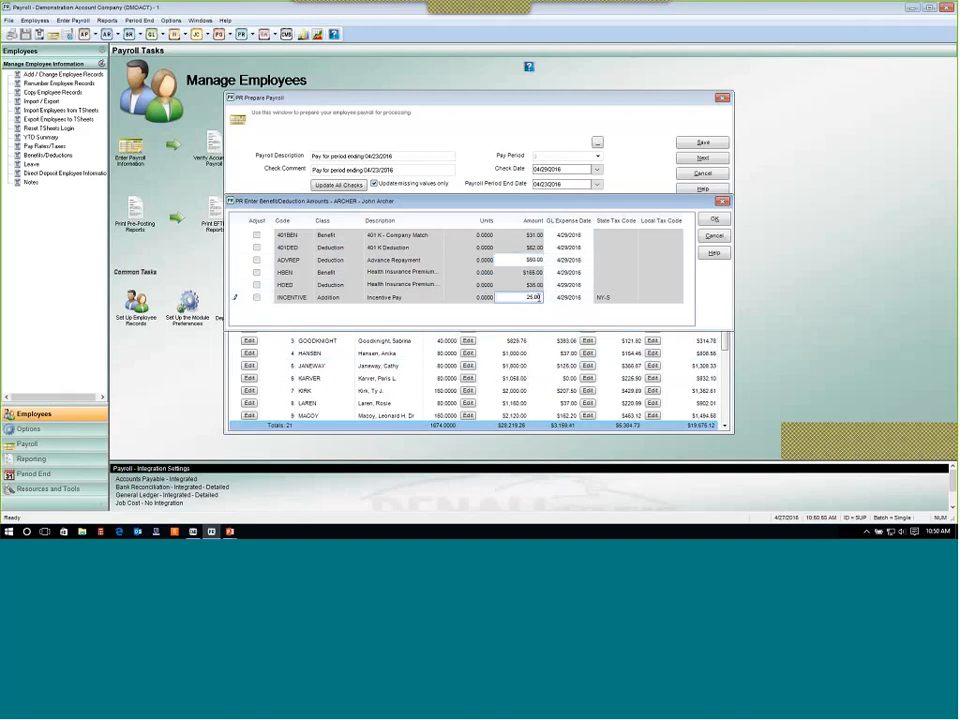
pyautogui.click(537, 261)
pyautogui.click(535, 297)
pyautogui.click(537, 273)
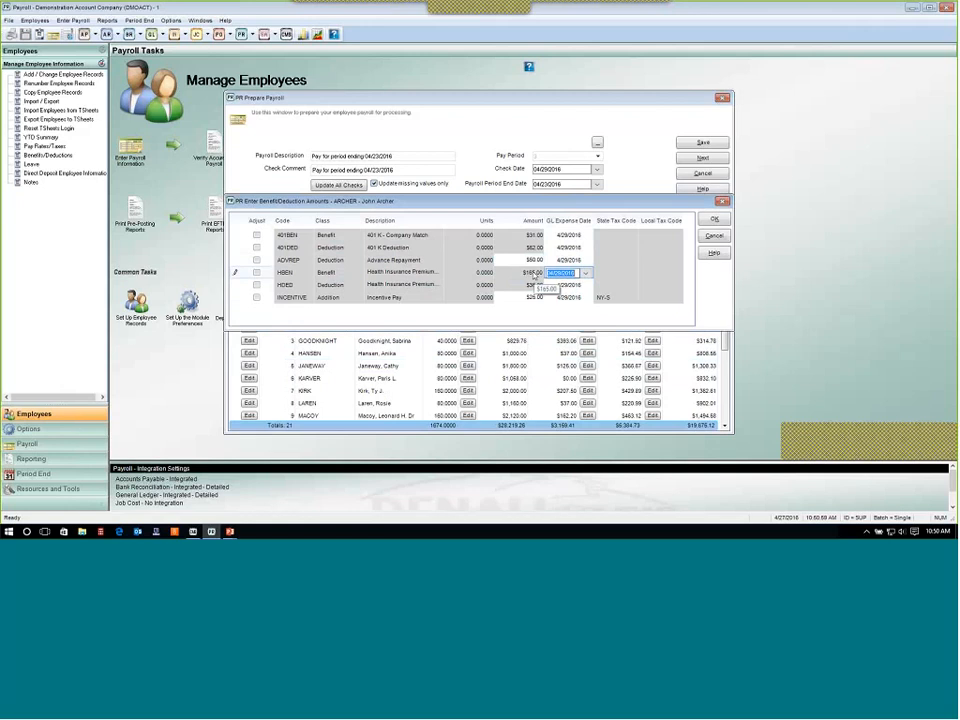
pyautogui.click(535, 247)
pyautogui.click(535, 236)
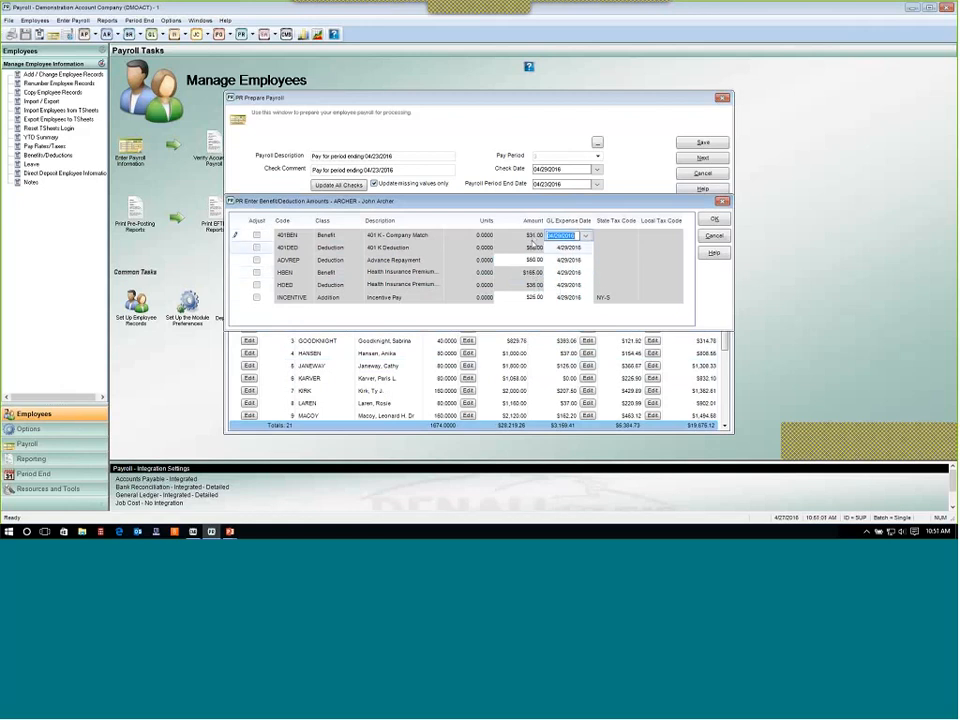
pyautogui.click(535, 247)
pyautogui.click(535, 272)
pyautogui.click(533, 286)
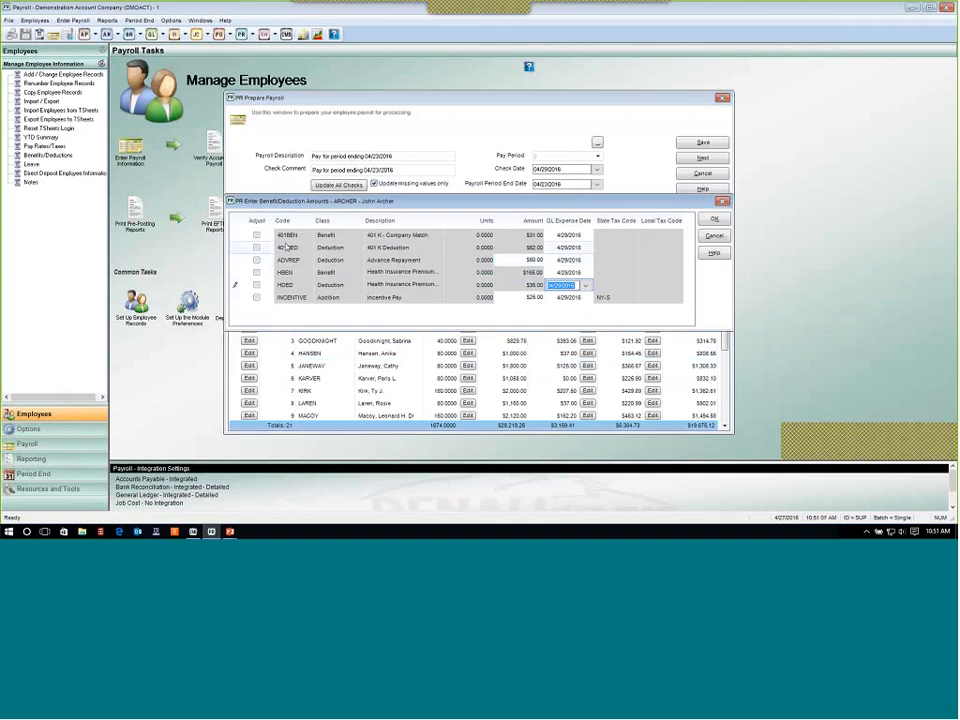
pyautogui.click(257, 237)
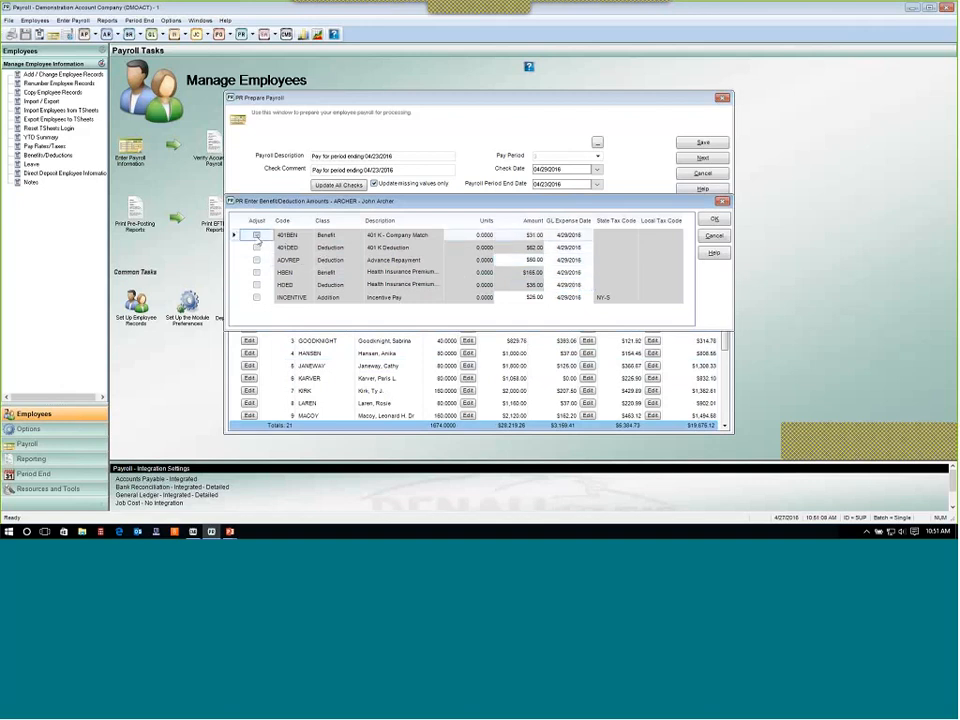
pyautogui.click(257, 235)
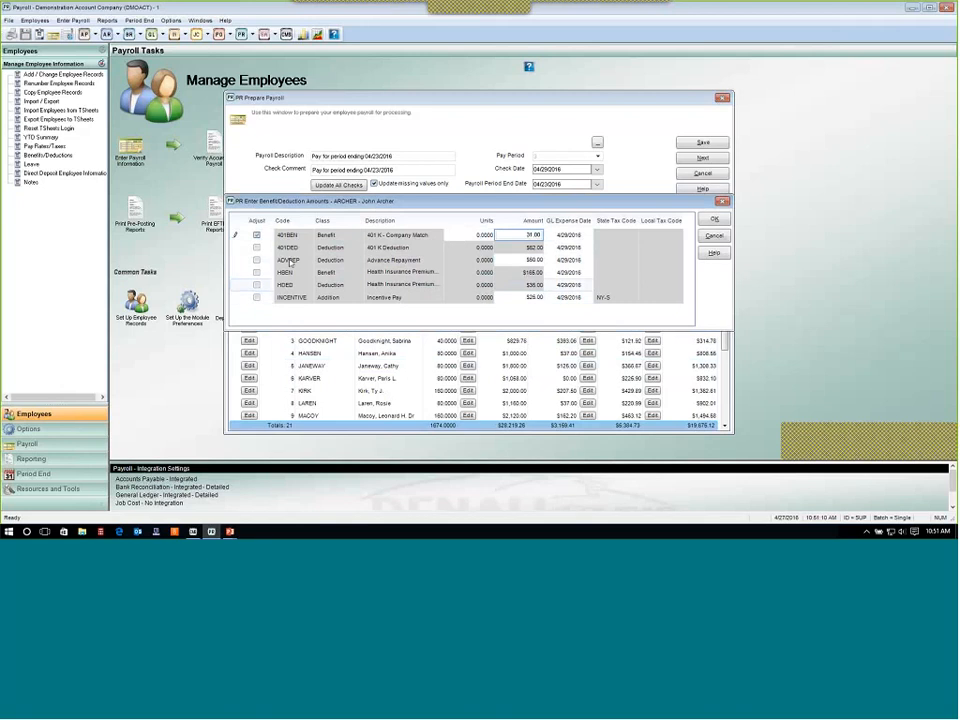
pyautogui.click(257, 235)
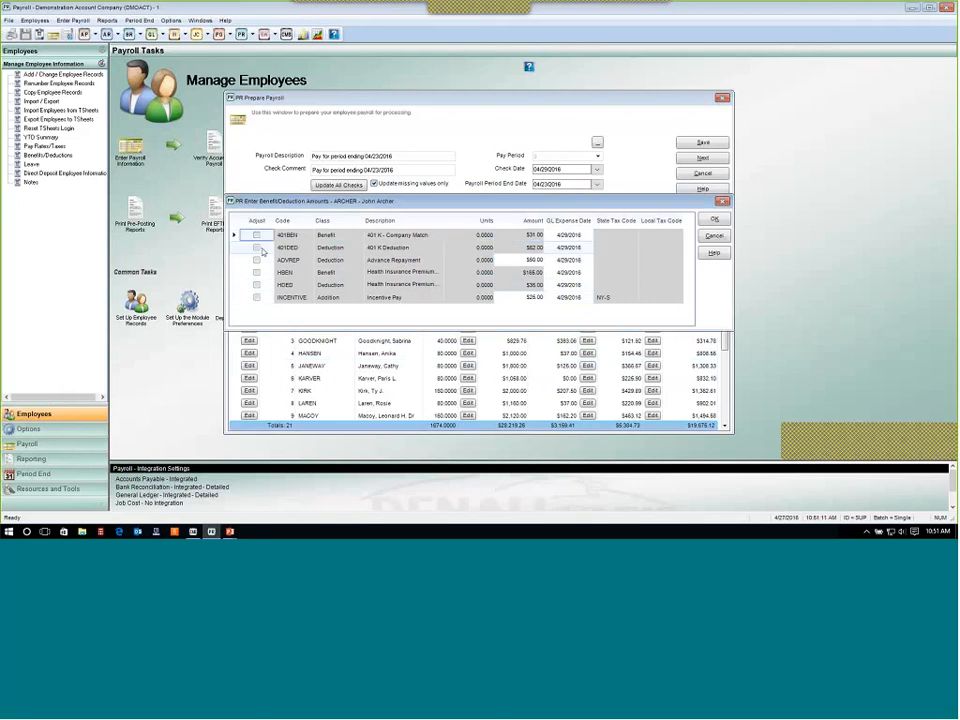
pyautogui.click(714, 236)
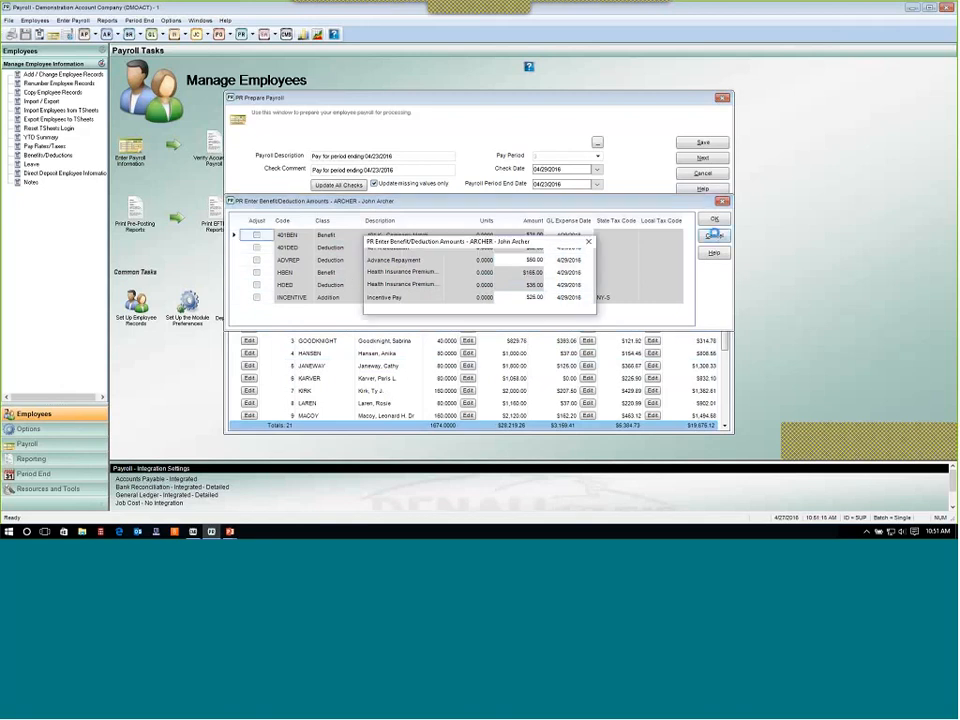
pyautogui.click(519, 302)
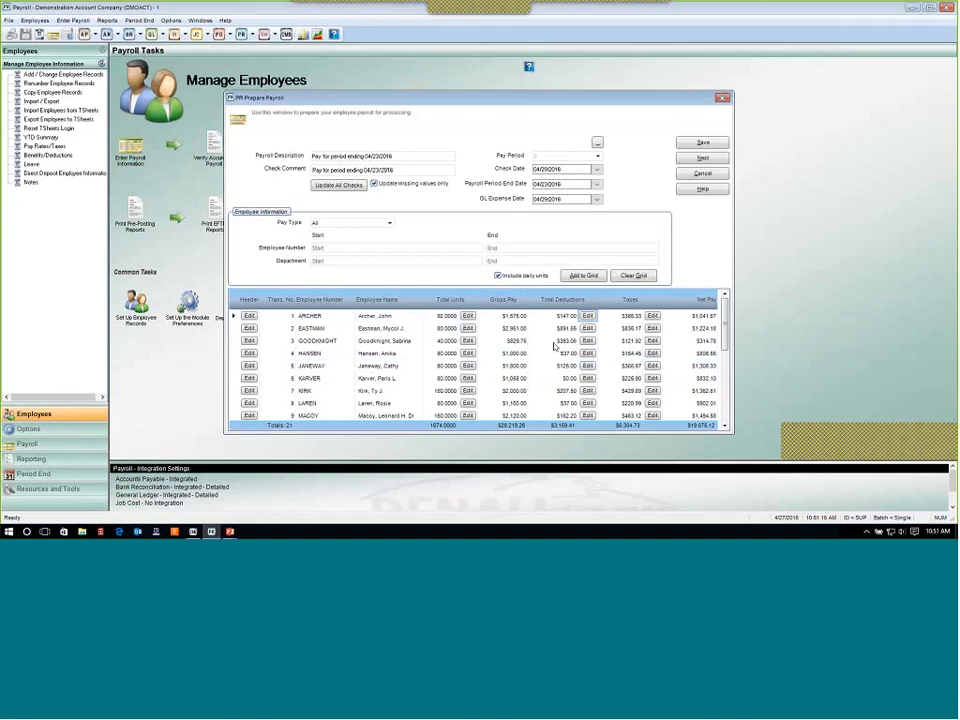
# Open the first employee's tax adjustments, review the withholding amounts, then cancel without saving.
pyautogui.click(652, 315)
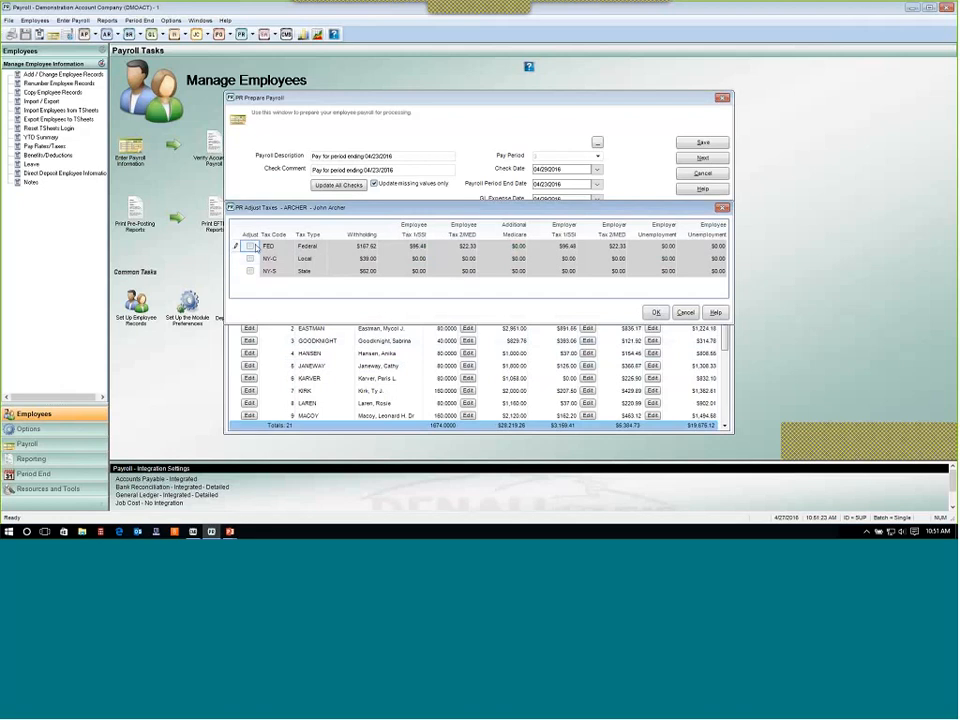
pyautogui.click(250, 246)
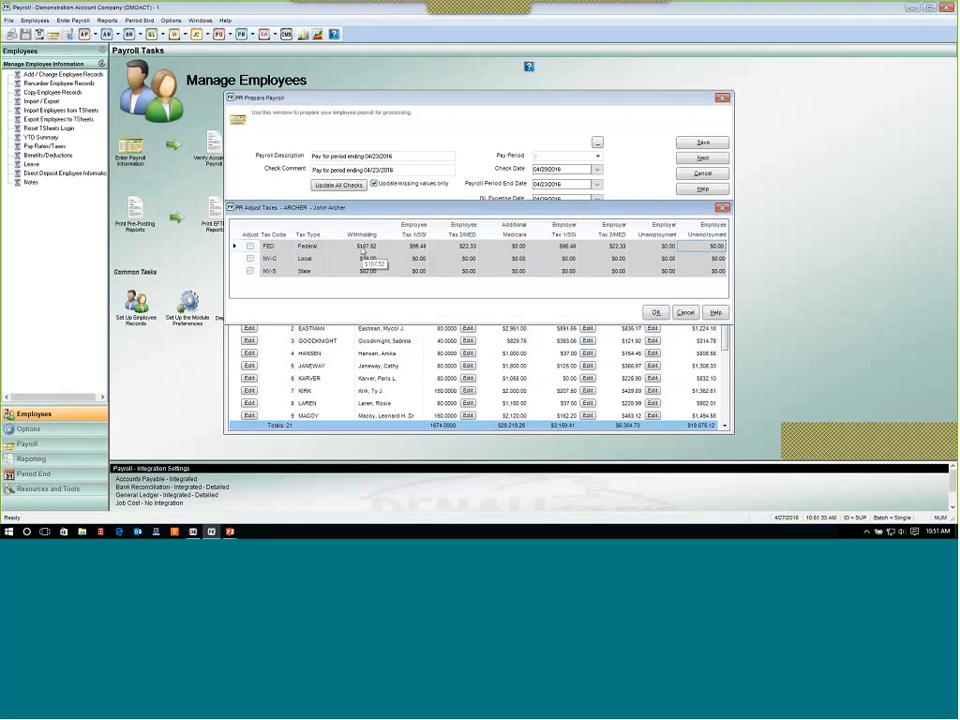
pyautogui.press('Down')
pyautogui.press('Down')
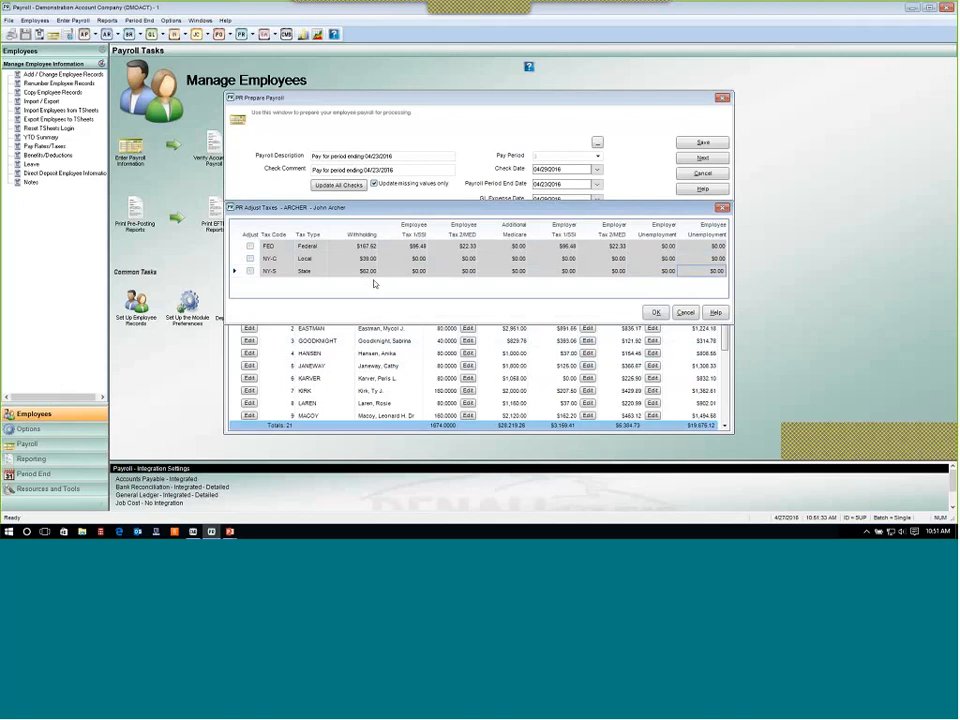
pyautogui.click(686, 315)
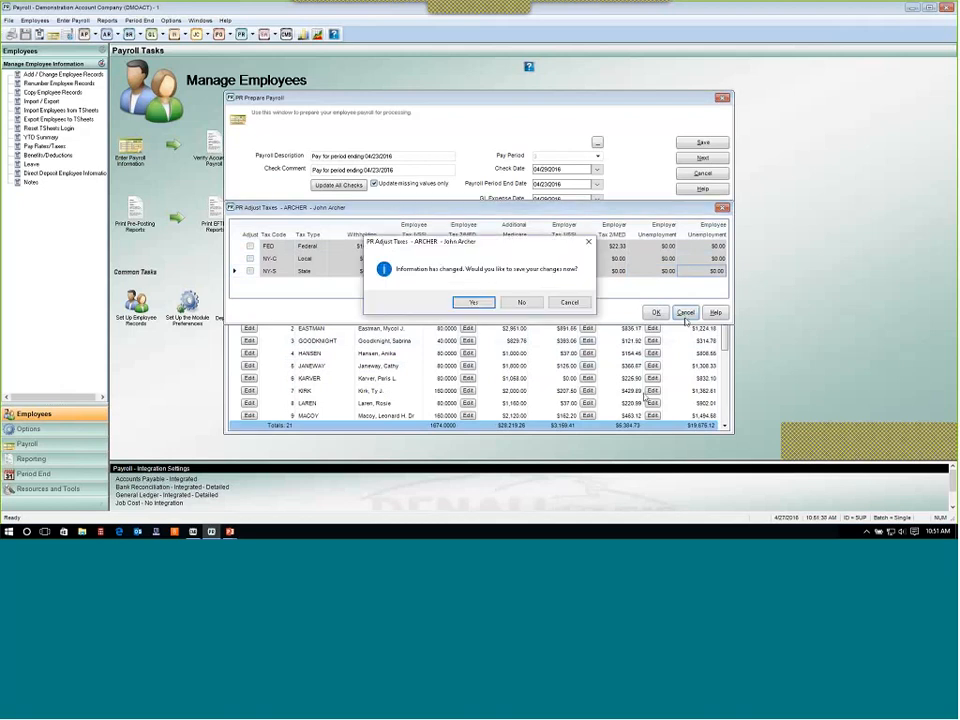
pyautogui.click(526, 303)
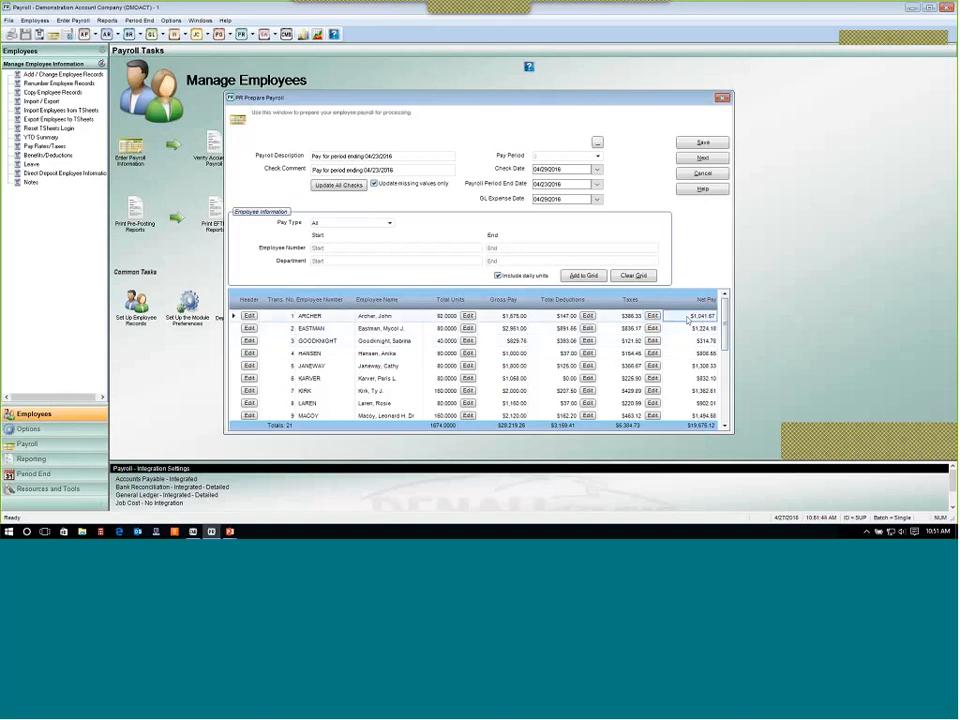
# Proceed to the PR Transaction Edit Report and generate it sorted by transaction with page breaks included.
pyautogui.moveTo(726, 327); pyautogui.dragTo(729, 400)
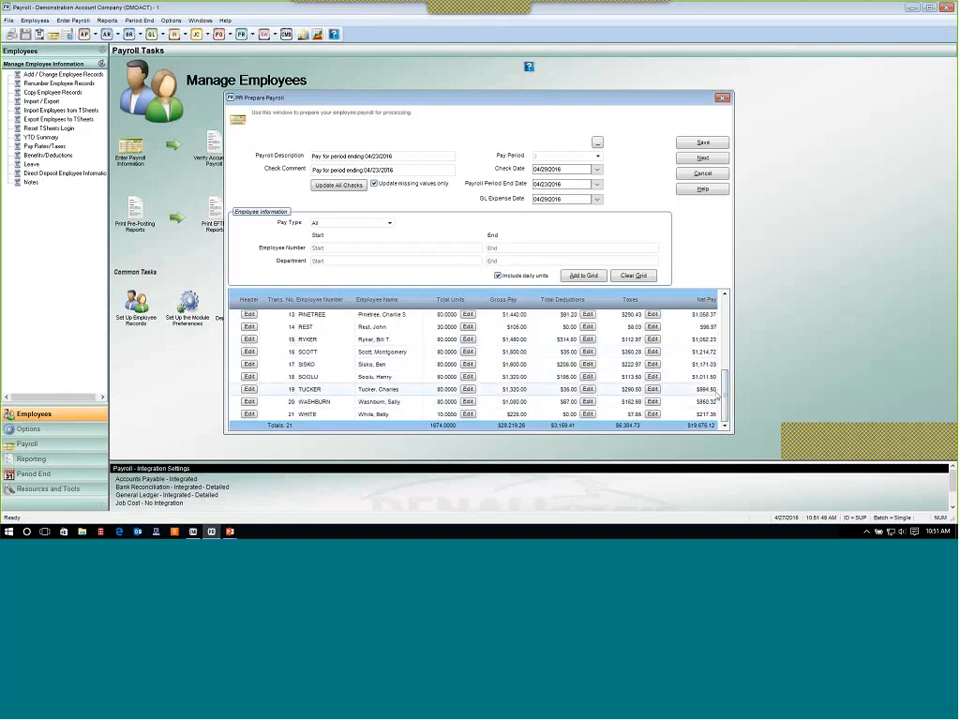
pyautogui.scroll(4, 545, 297)
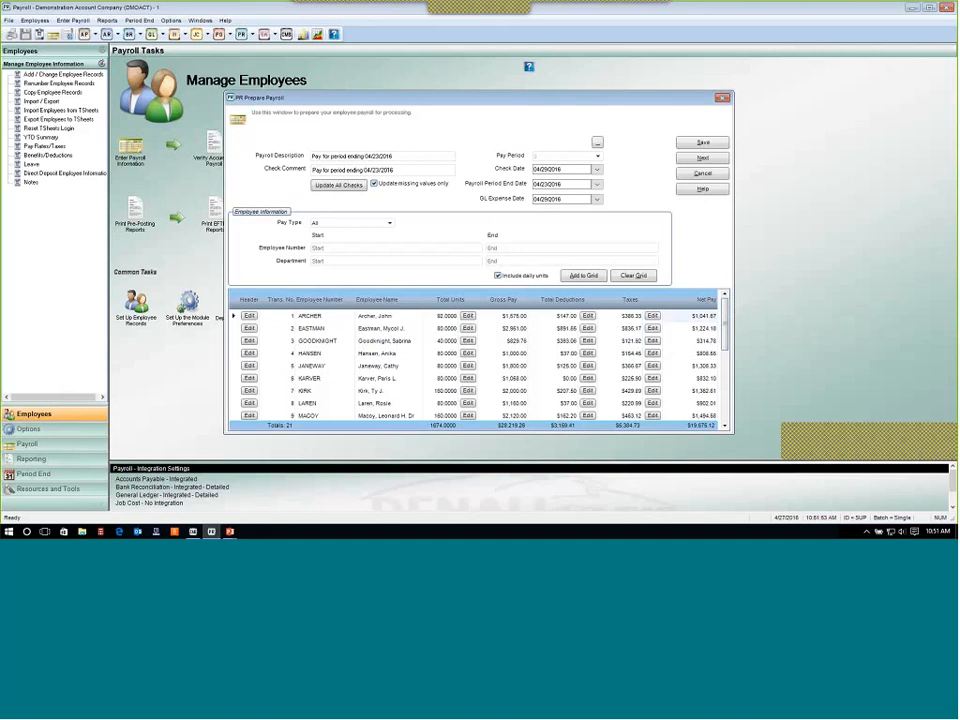
pyautogui.click(704, 158)
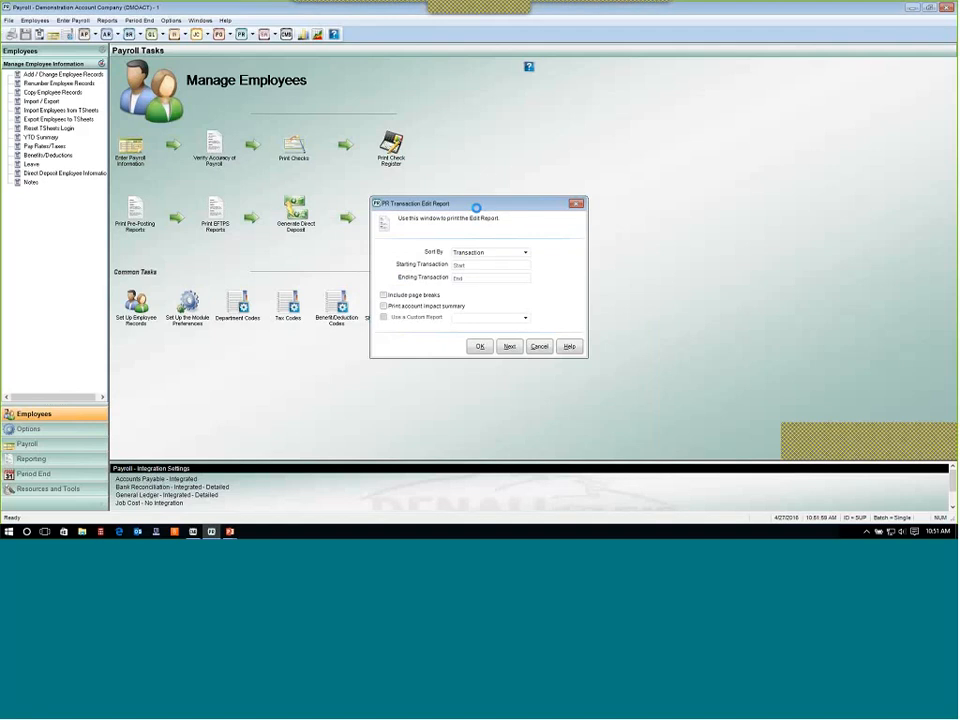
pyautogui.moveTo(478, 205); pyautogui.dragTo(667, 168)
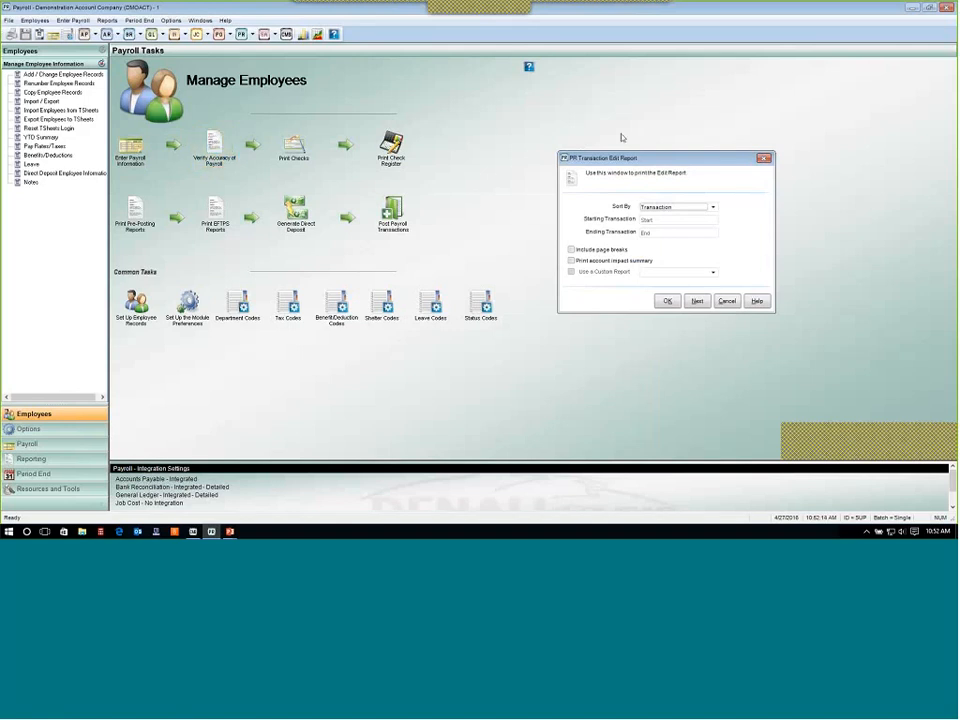
pyautogui.moveTo(653, 159); pyautogui.dragTo(476, 177)
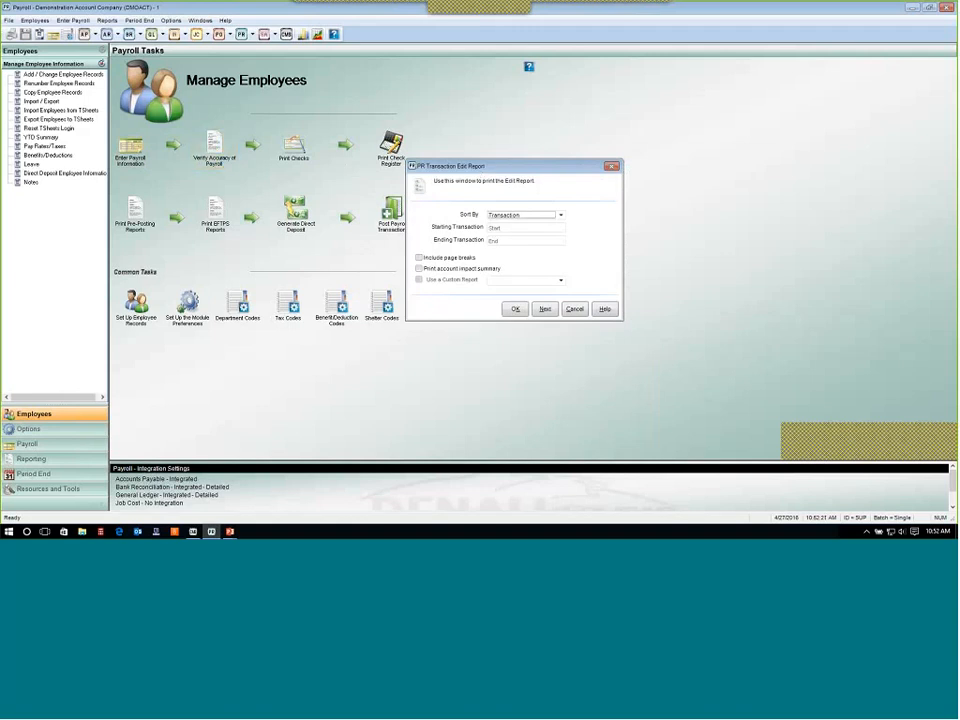
pyautogui.click(515, 308)
pyautogui.click(494, 321)
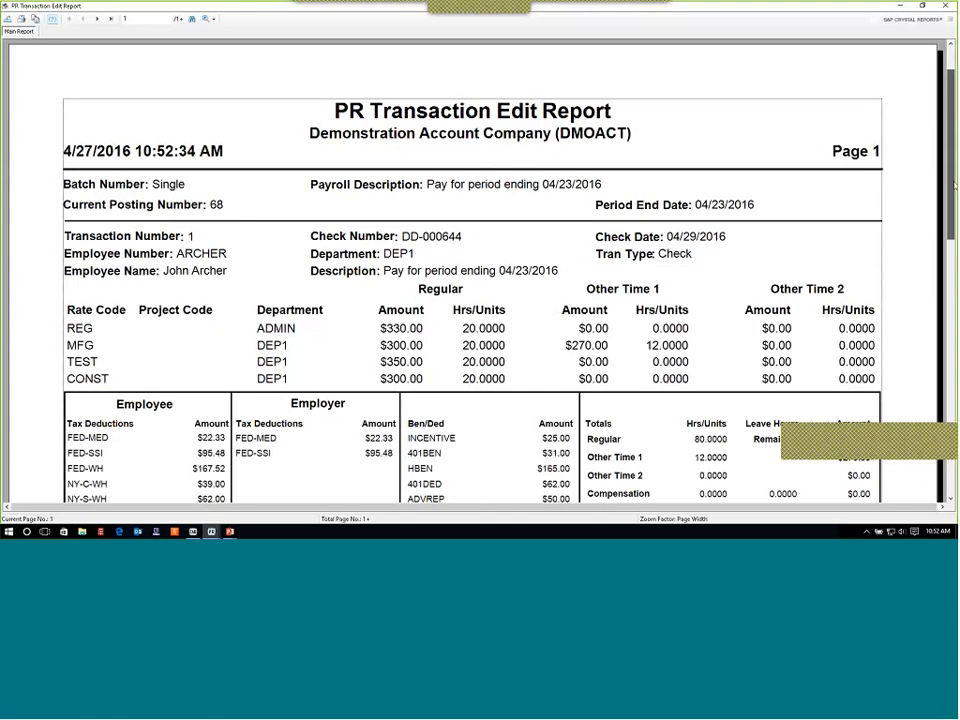
# Drill into the rate code section of the edit report, then return to the main report.
pyautogui.scroll(-3, 885, 221)
pyautogui.scroll(2, 884, 224)
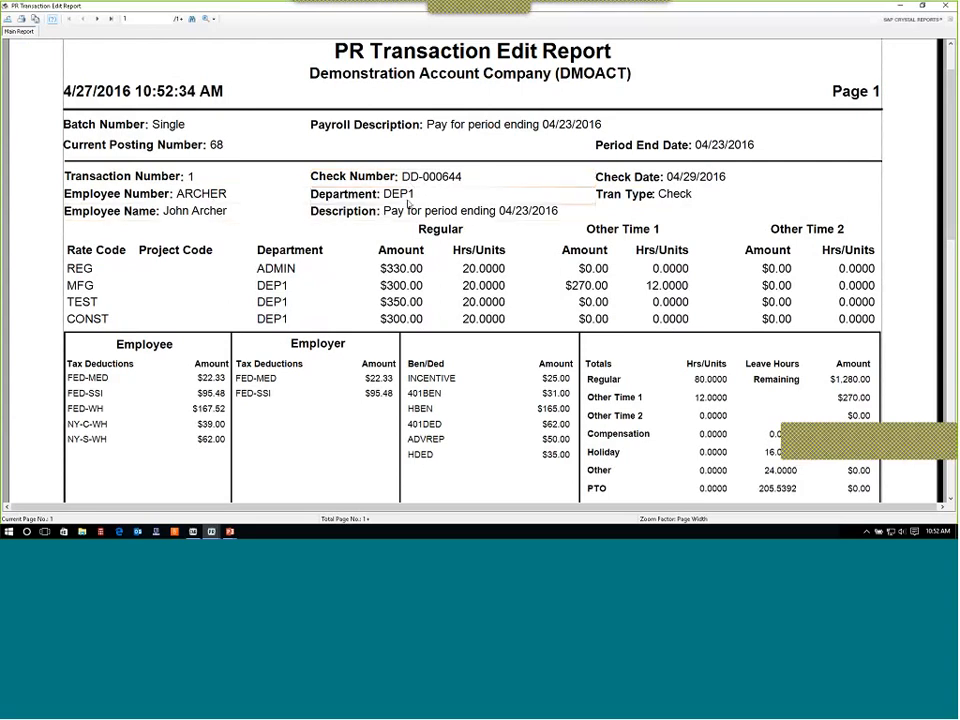
pyautogui.doubleClick(290, 278)
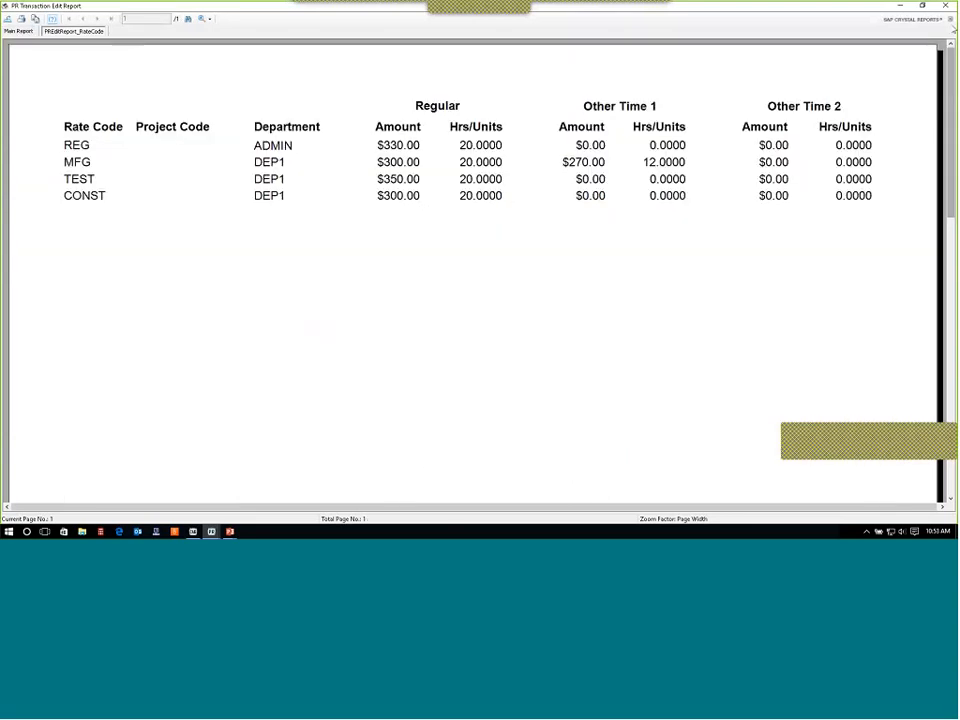
pyautogui.click(952, 30)
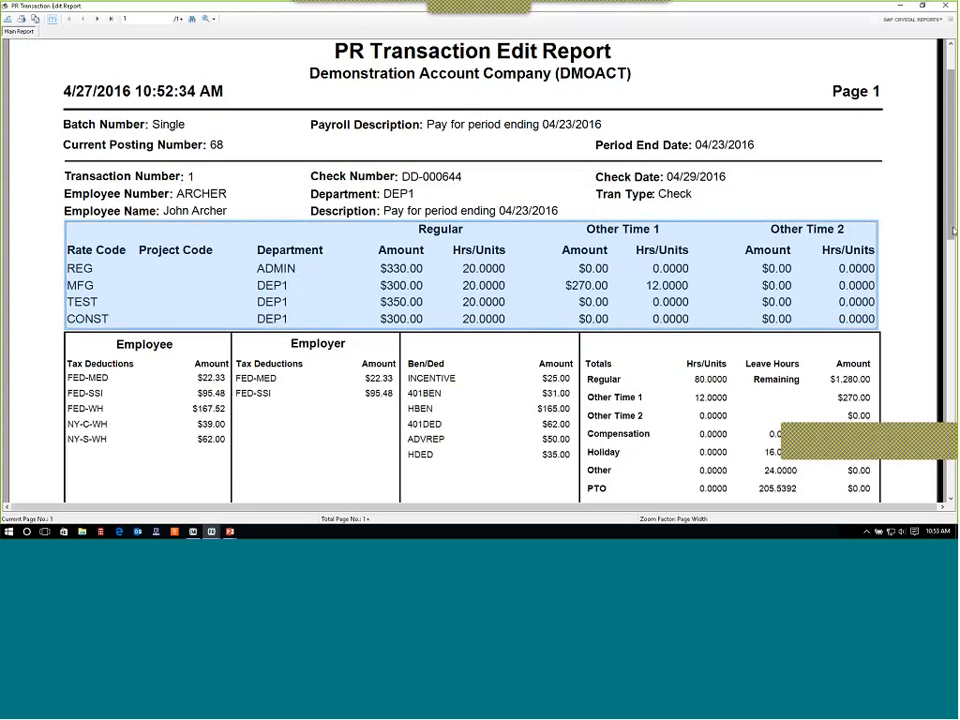
# Scroll through the edit report to review the first employee's taxes, benefits, deductions and totals.
pyautogui.scroll(-1, 748, 180)
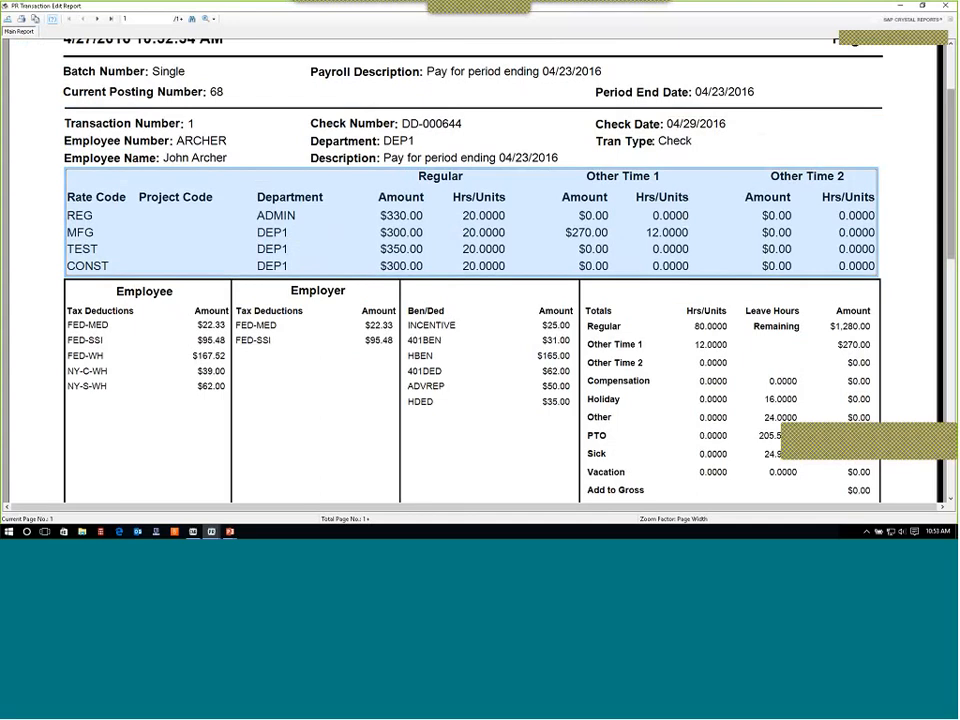
pyautogui.scroll(-2, 470, 280)
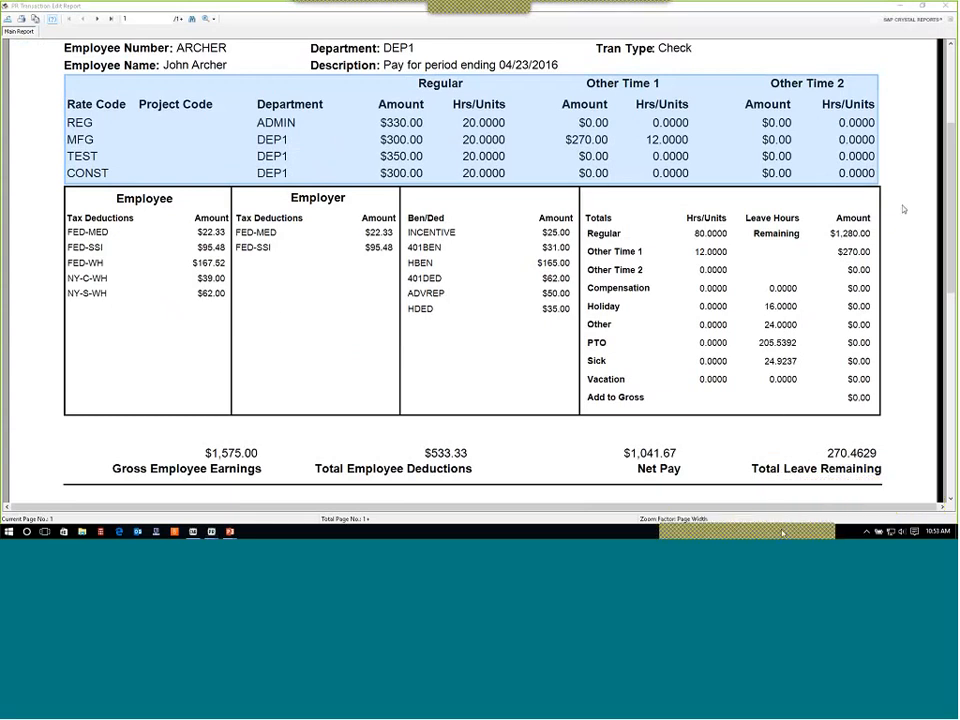
pyautogui.scroll(3, 953, 186)
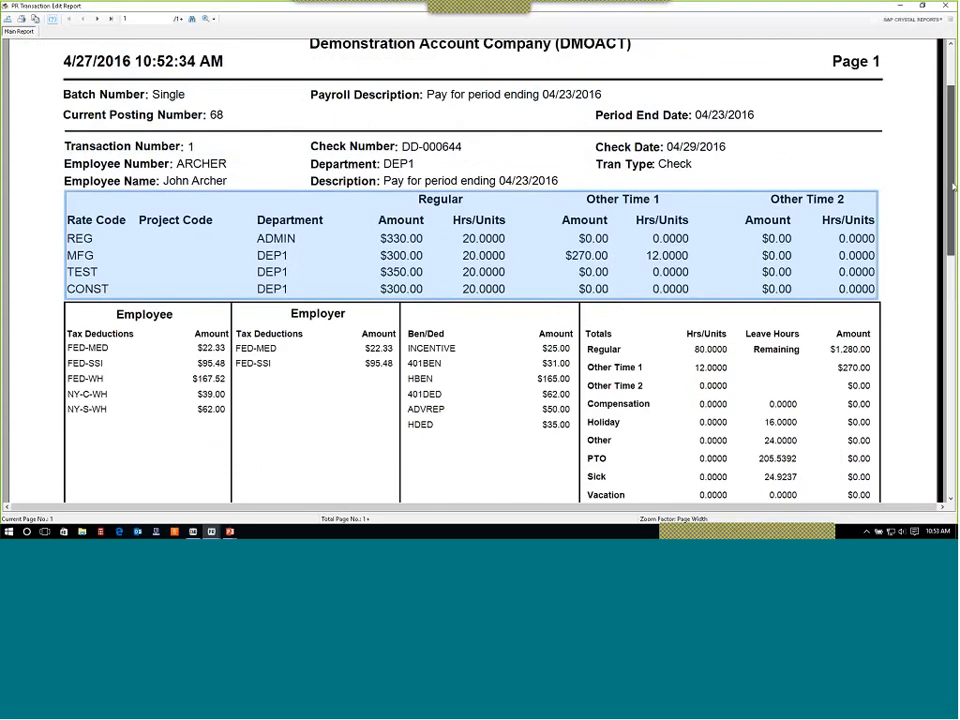
pyautogui.scroll(-2, 953, 186)
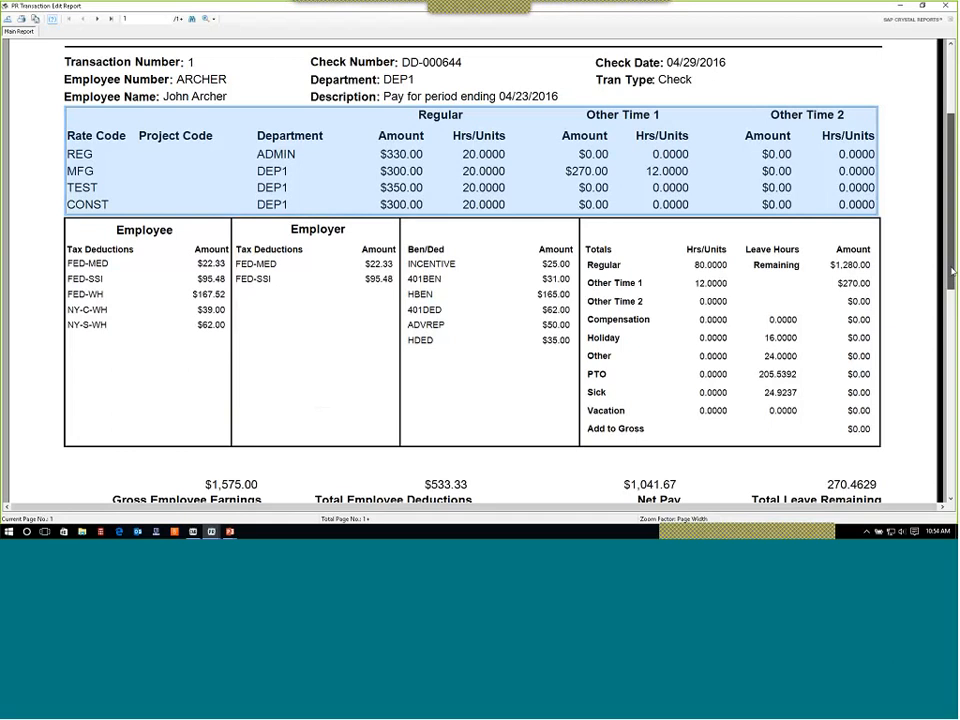
pyautogui.scroll(-1, 953, 270)
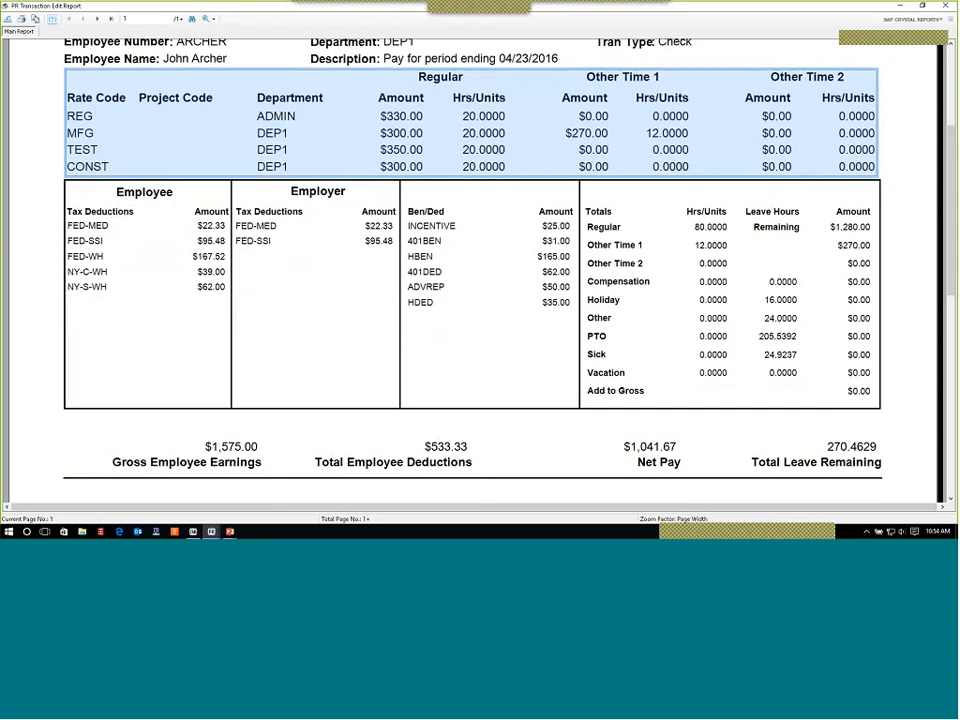
pyautogui.scroll(-2, 953, 298)
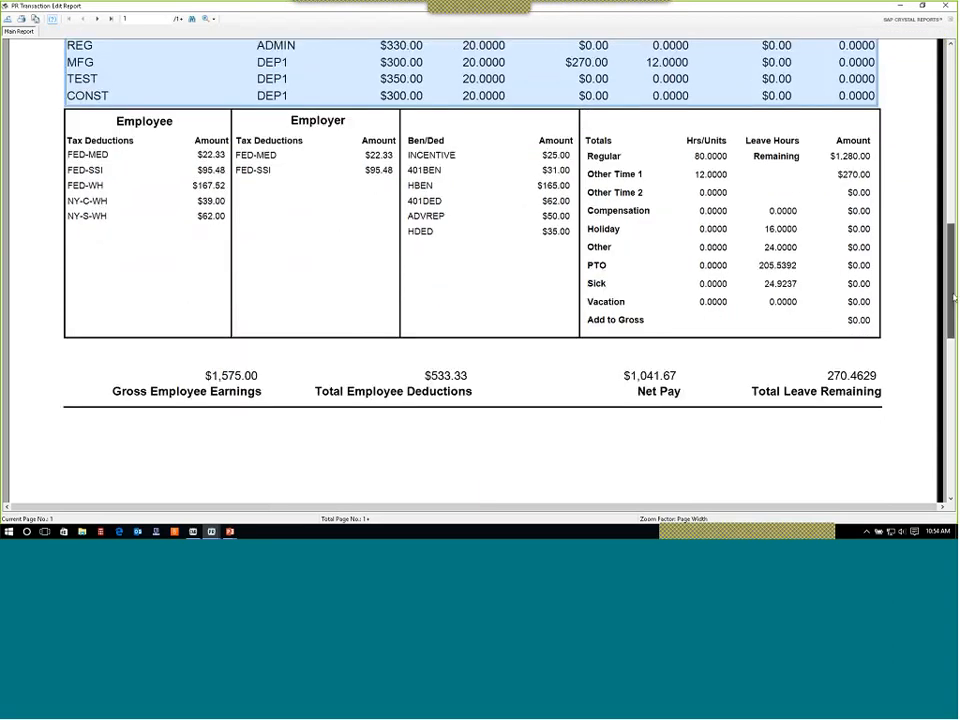
pyautogui.scroll(-3, 953, 298)
pyautogui.moveTo(953, 298); pyautogui.dragTo(954, 170)
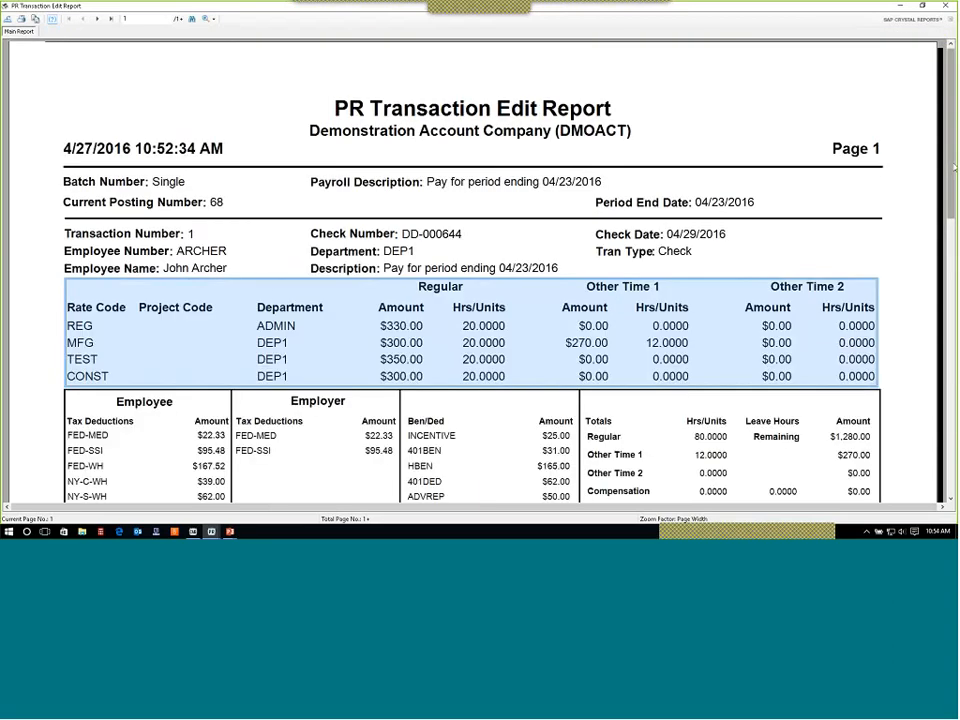
pyautogui.scroll(-1, 433, 137)
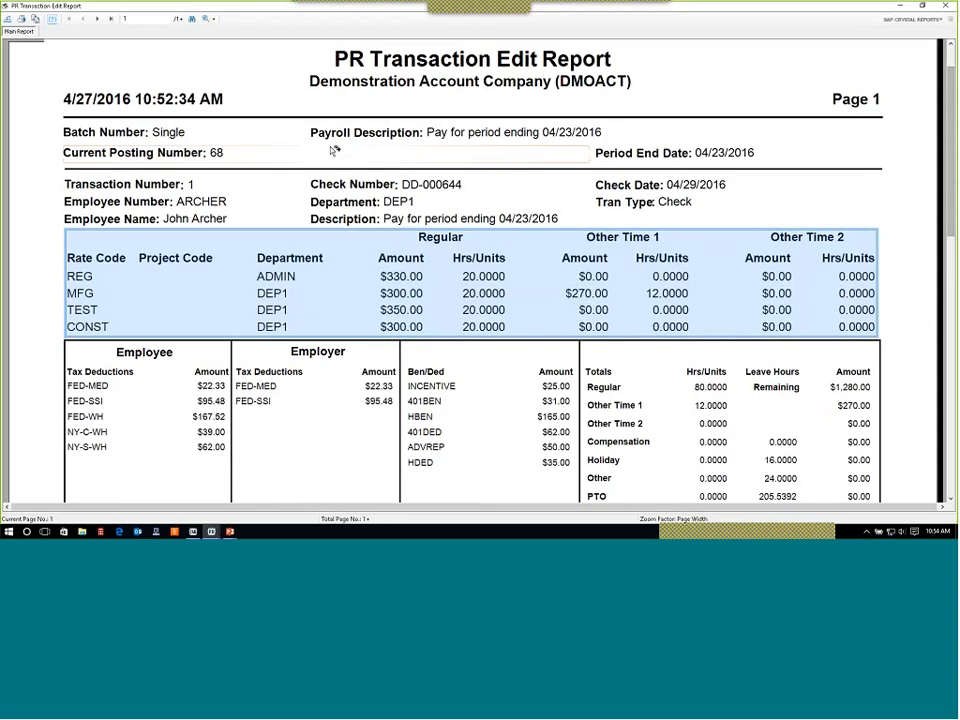
pyautogui.scroll(-3, 318, 231)
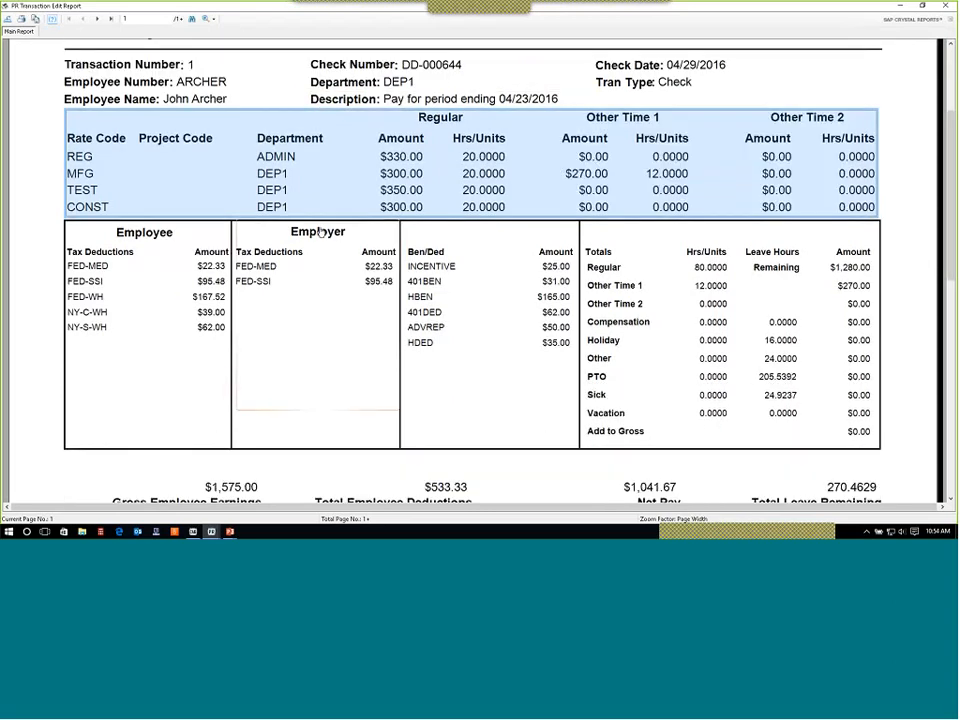
# Page through the edit report's employee transaction pages, jumping between the first, last and neighbouring pages.
pyautogui.scroll(-4, 318, 231)
pyautogui.scroll(7, 318, 231)
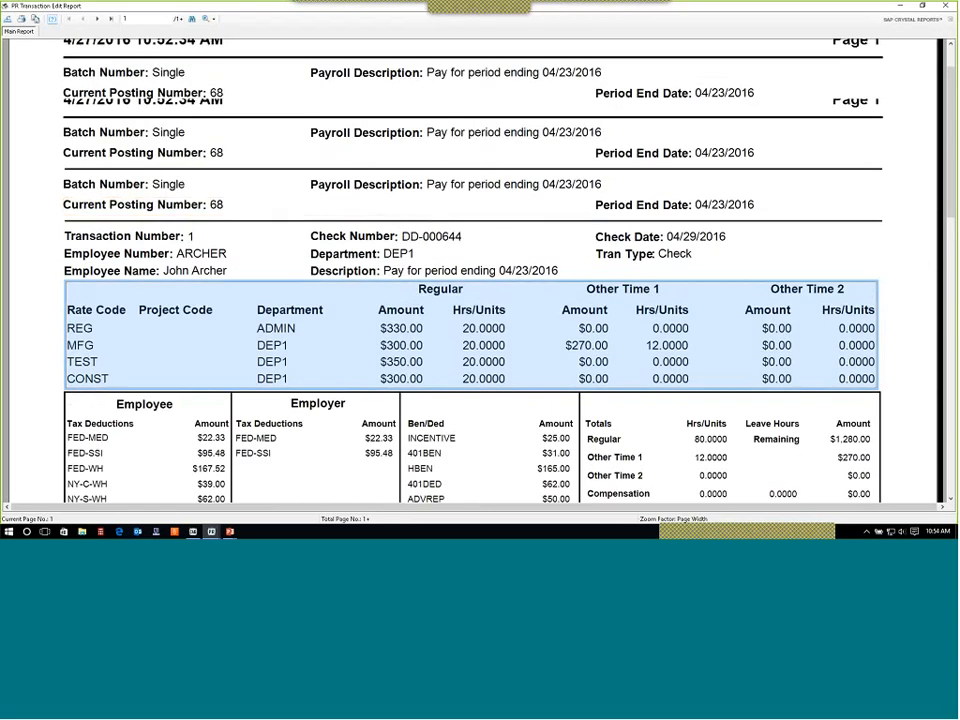
pyautogui.click(97, 19)
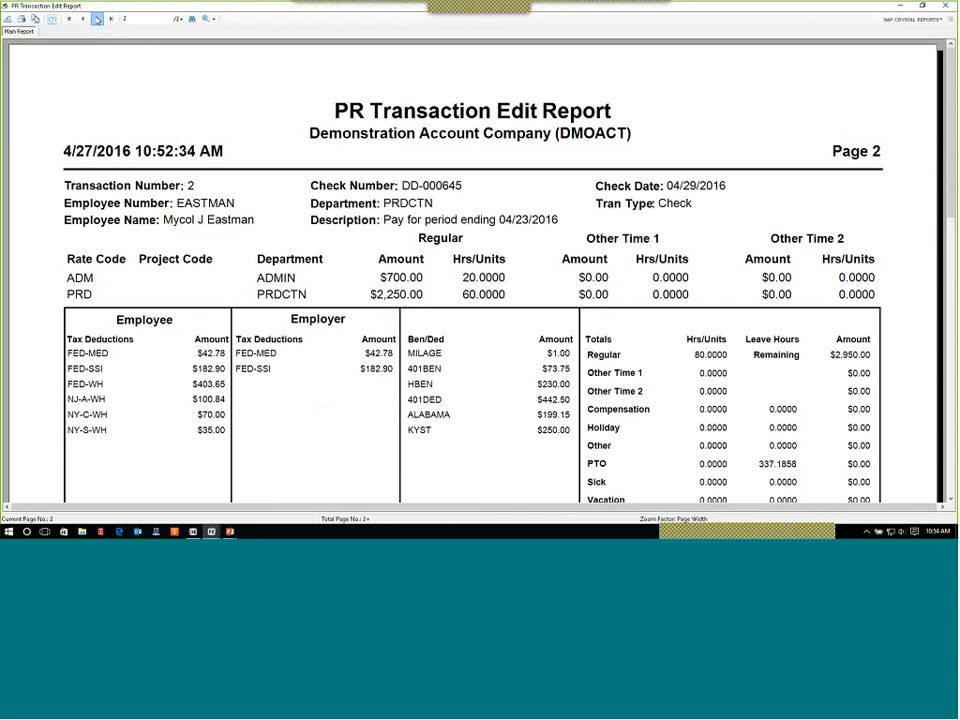
pyautogui.click(97, 19)
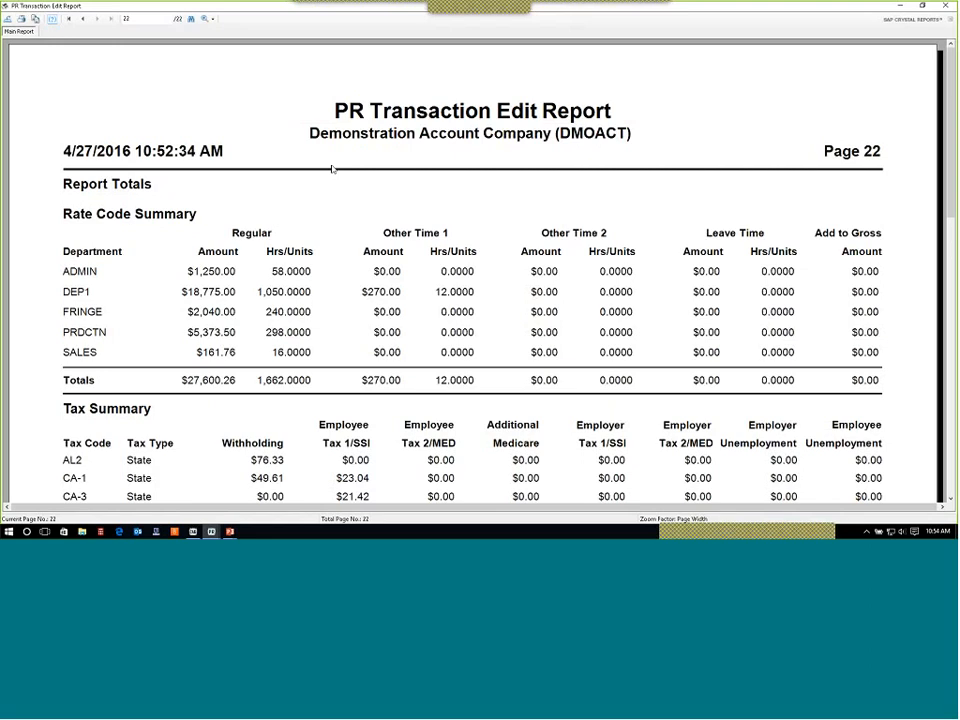
pyautogui.click(82, 19)
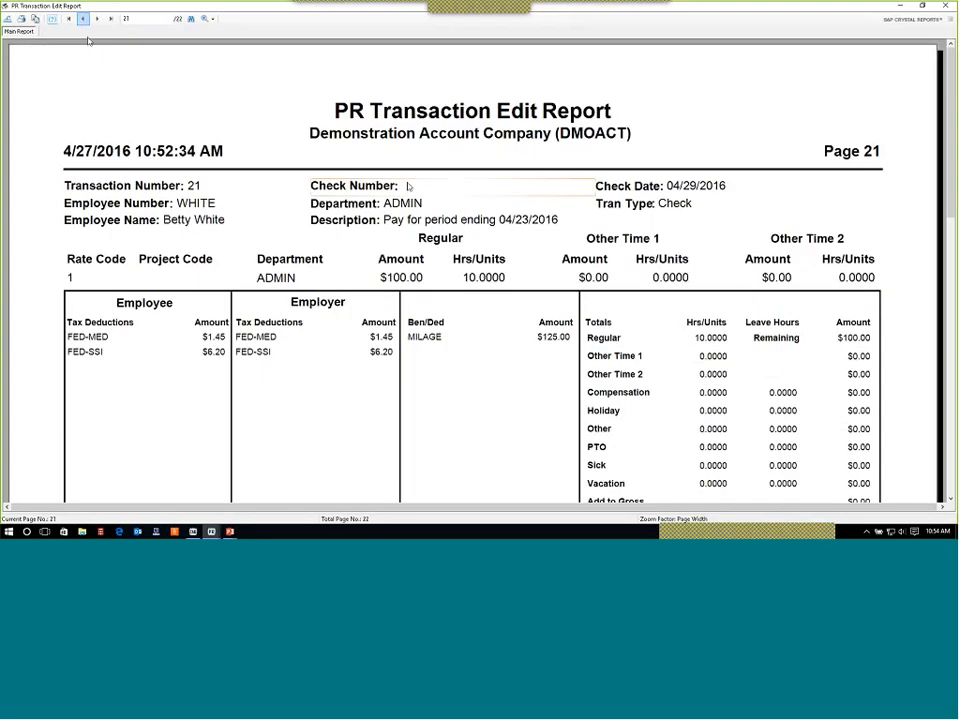
pyautogui.scroll(-15, 407, 186)
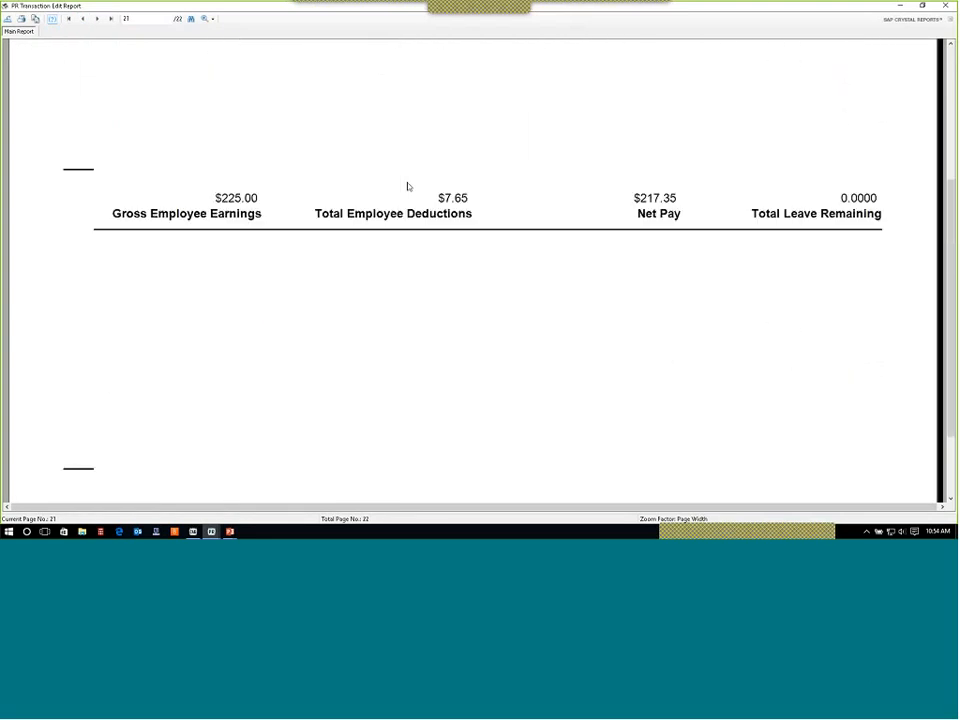
pyautogui.scroll(16, 407, 186)
# Review the report totals page, including the rate code, tax and check summaries and total net.
pyautogui.click(97, 19)
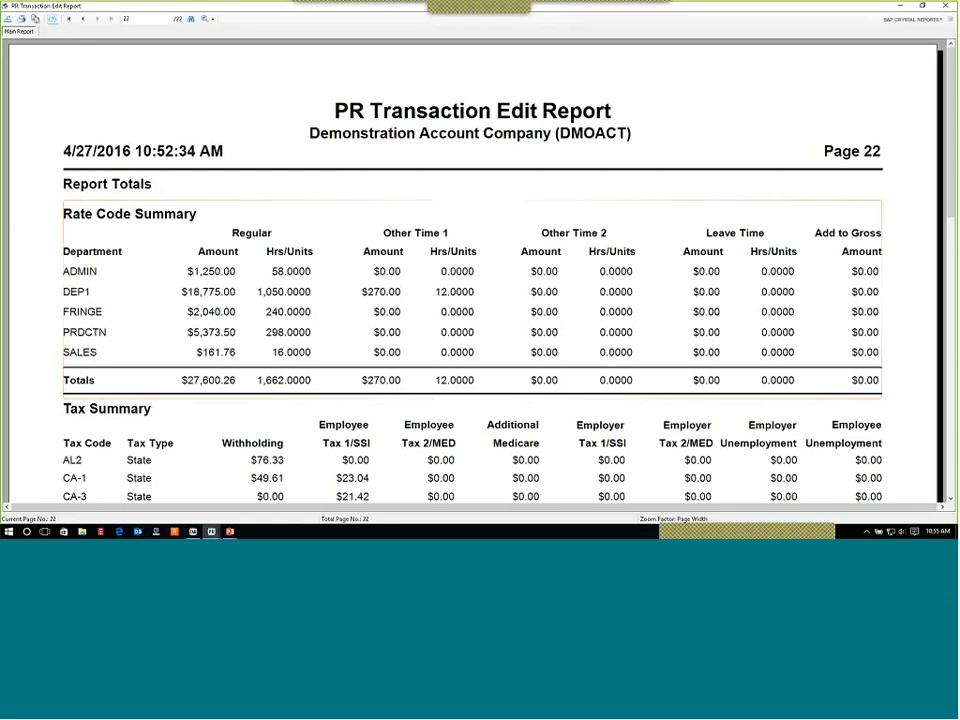
pyautogui.scroll(-6, 478, 272)
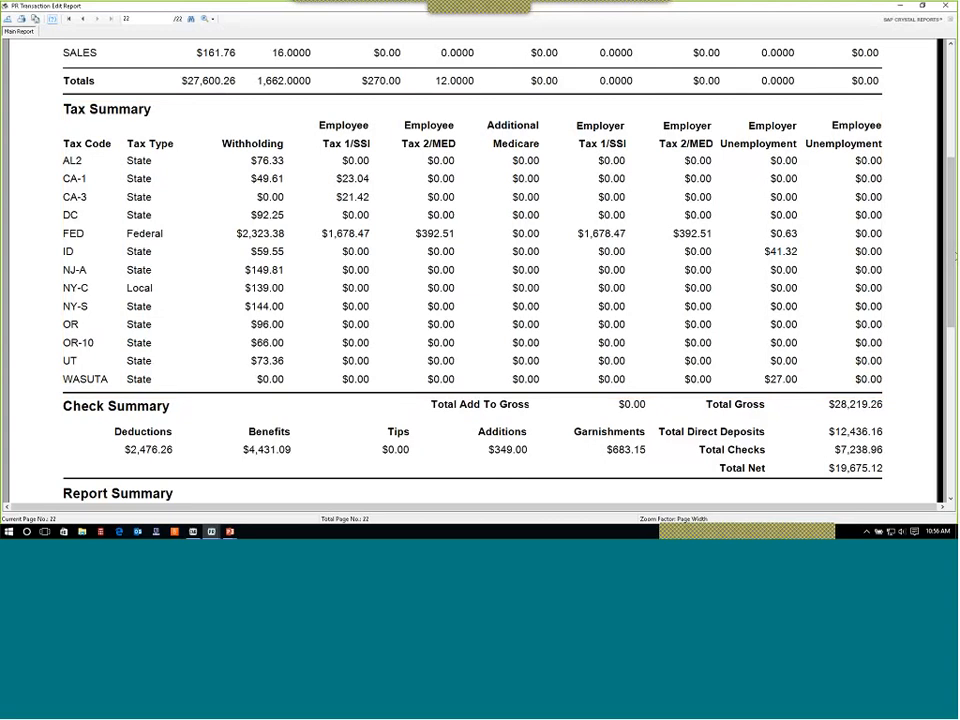
pyautogui.moveTo(955, 255); pyautogui.dragTo(955, 297)
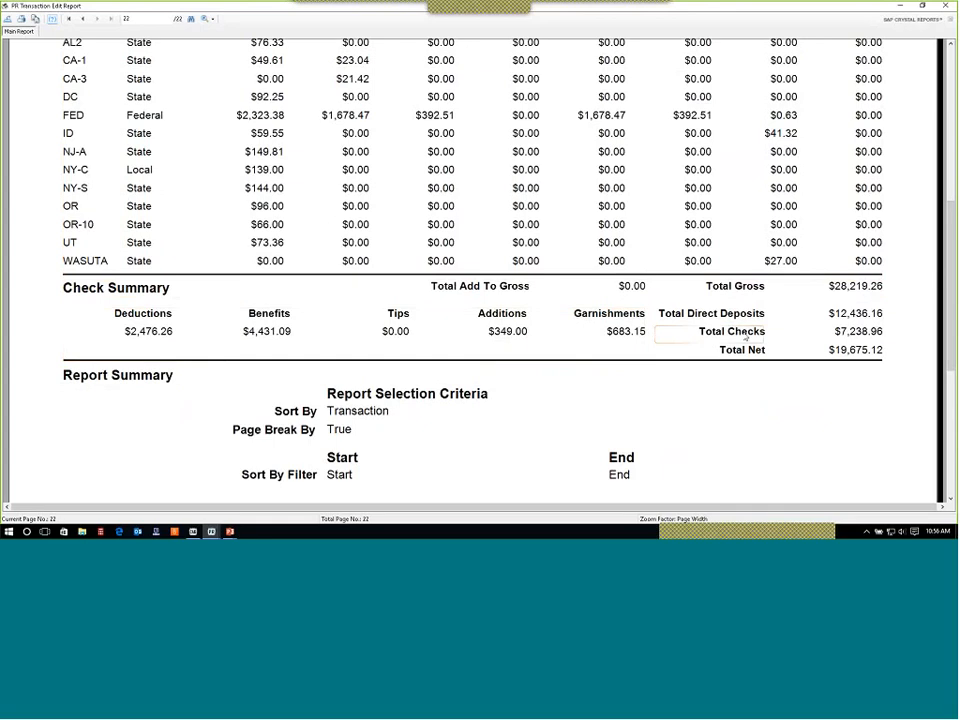
pyautogui.click(880, 333)
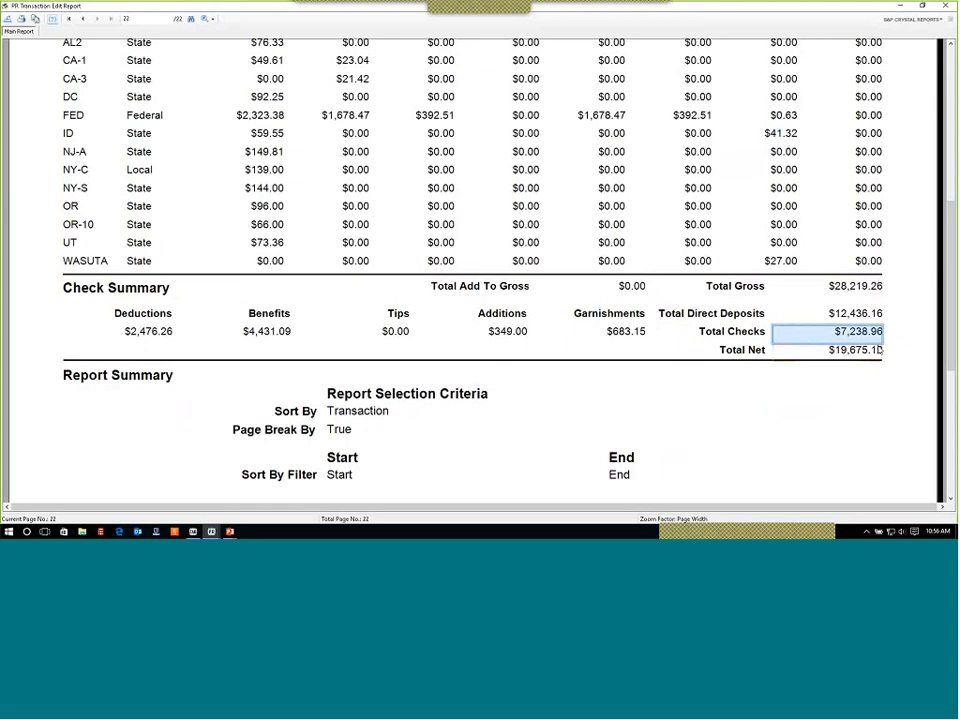
pyautogui.click(879, 351)
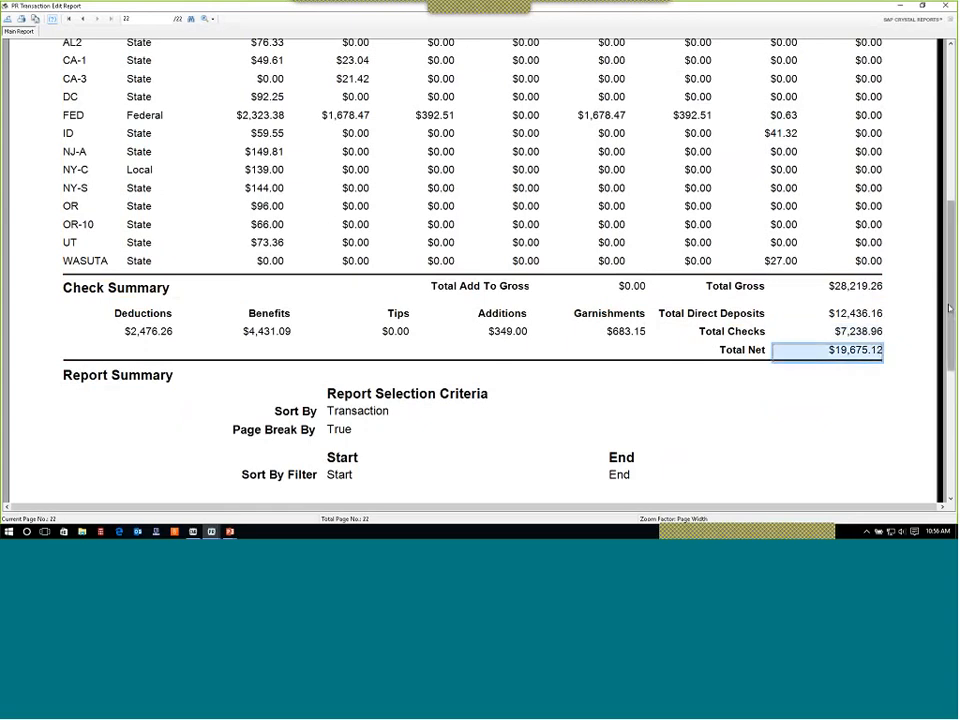
pyautogui.moveTo(953, 266); pyautogui.dragTo(951, 108)
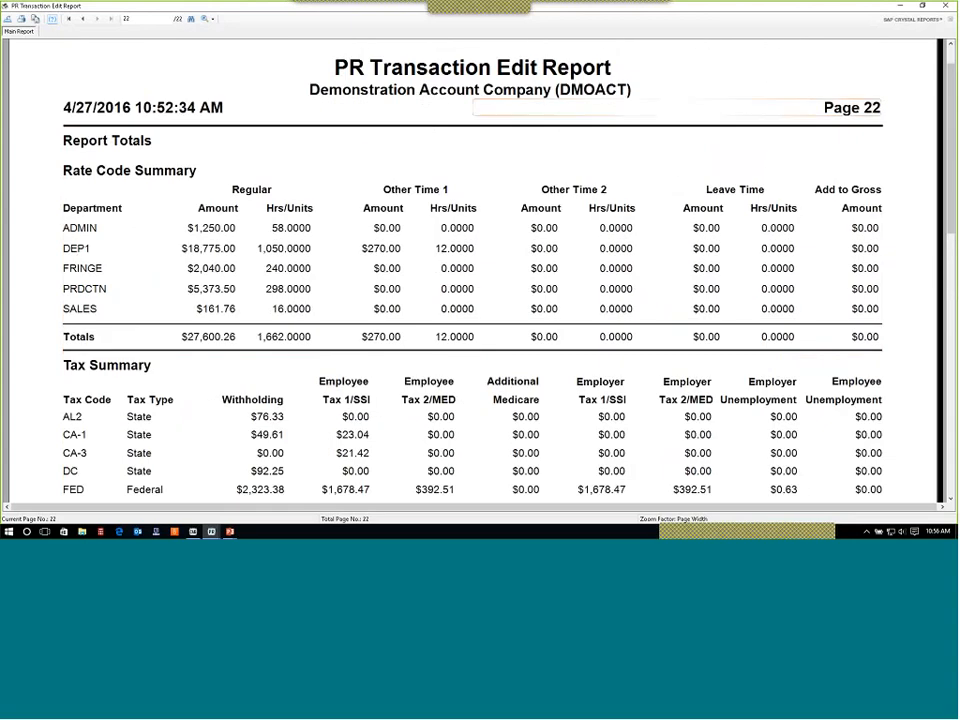
# Close the edit report preview and its output options, then proceed to printing payroll checks.
pyautogui.click(946, 6)
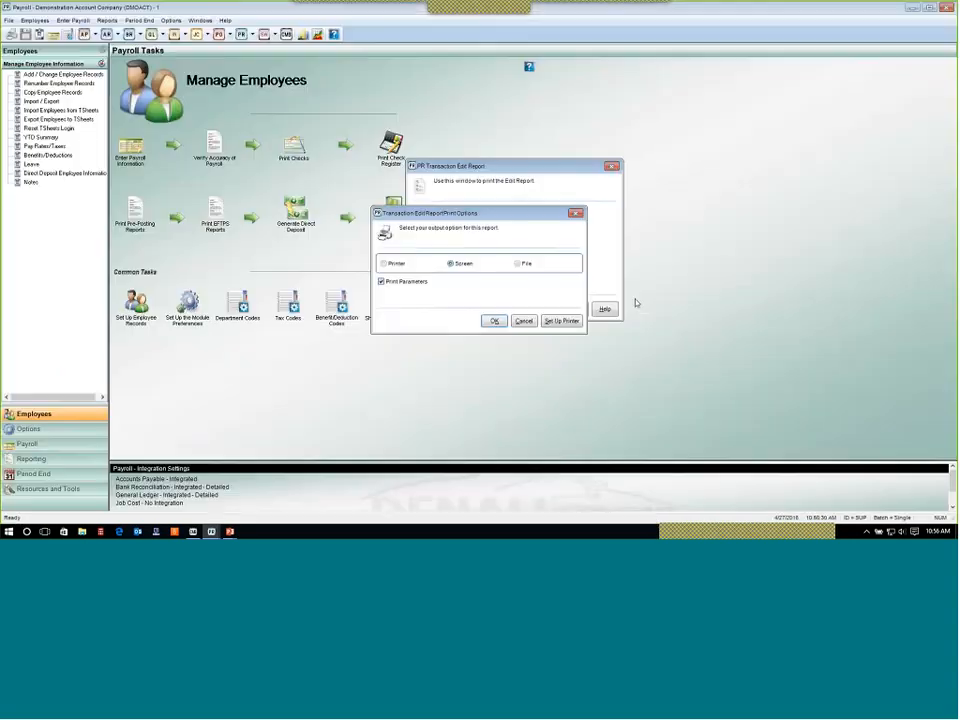
pyautogui.click(523, 320)
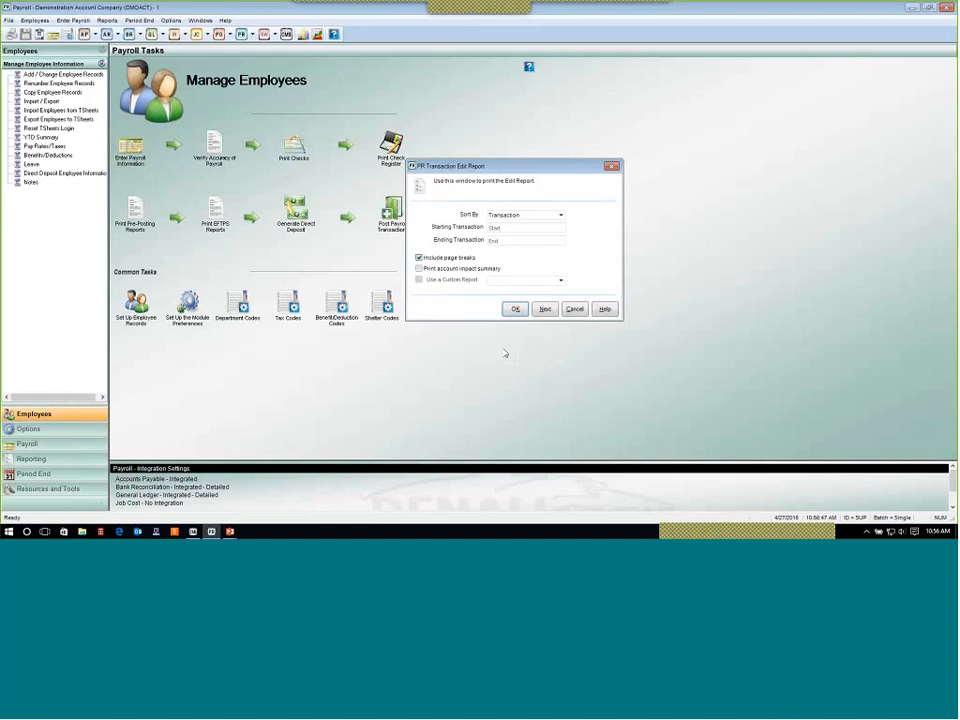
pyautogui.click(549, 310)
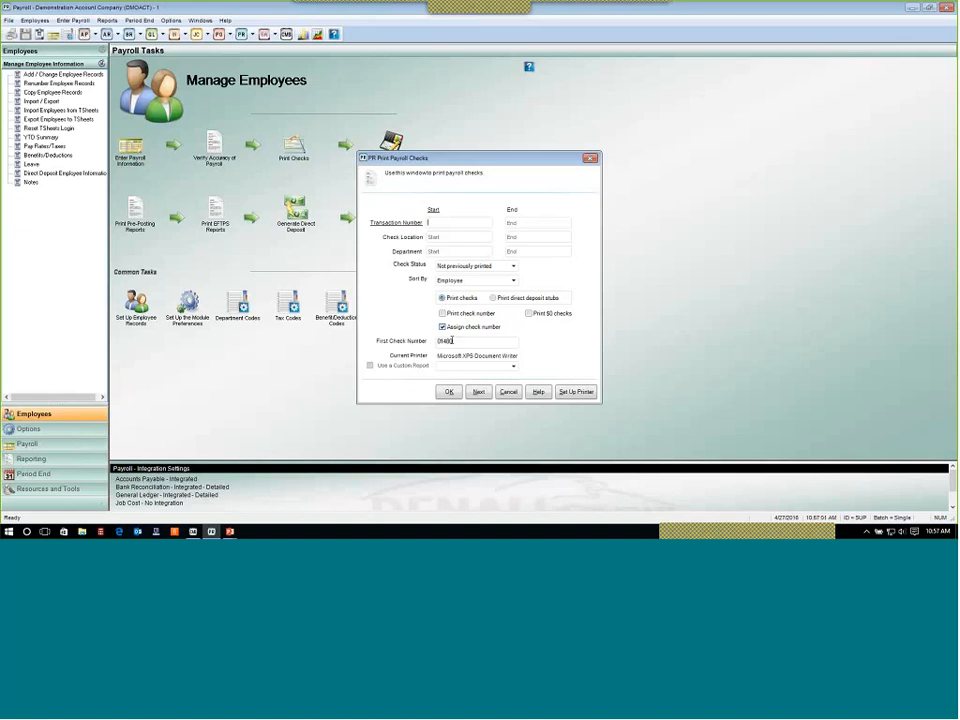
# Try to print payroll checks with assigned check numbers to a file, cancelling the save dialog.
pyautogui.click(455, 342)
pyautogui.doubleClick(459, 342)
pyautogui.click(466, 343)
pyautogui.click(493, 298)
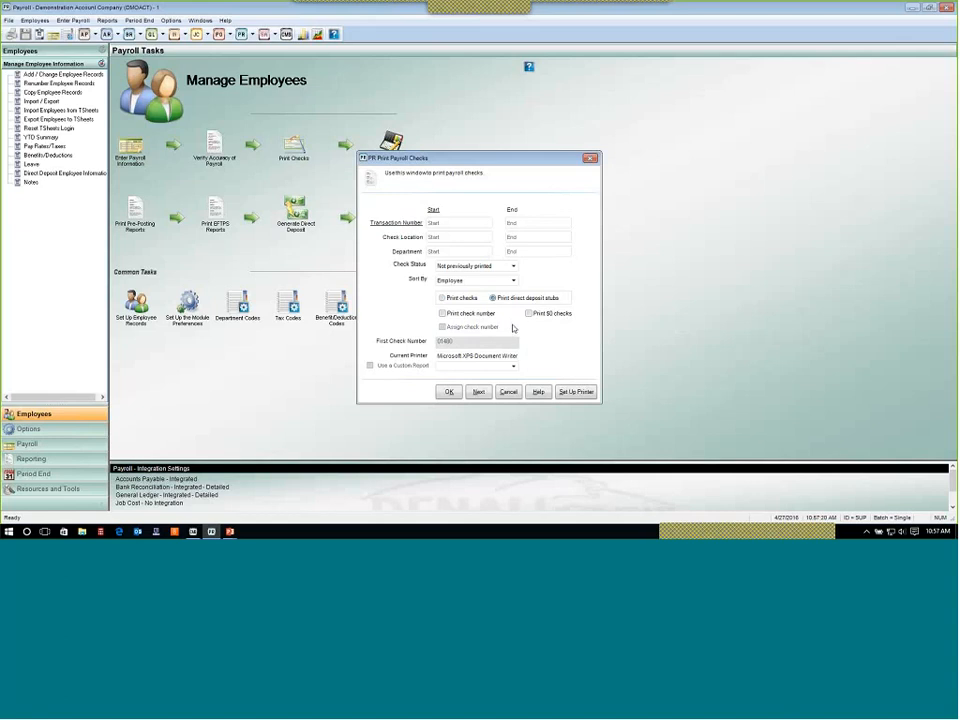
pyautogui.click(443, 299)
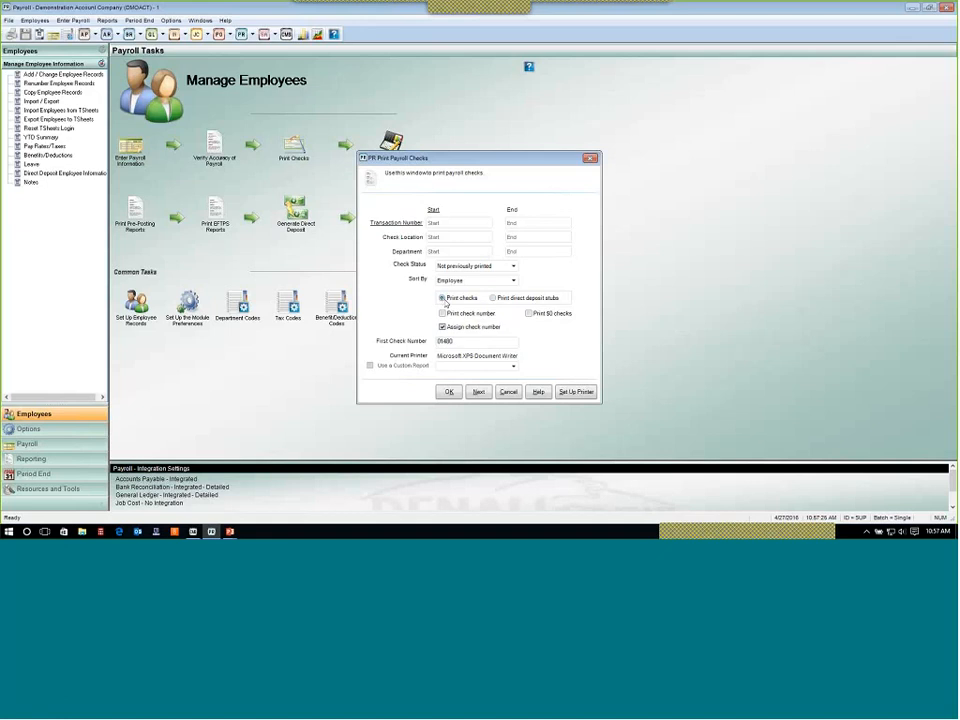
pyautogui.click(449, 392)
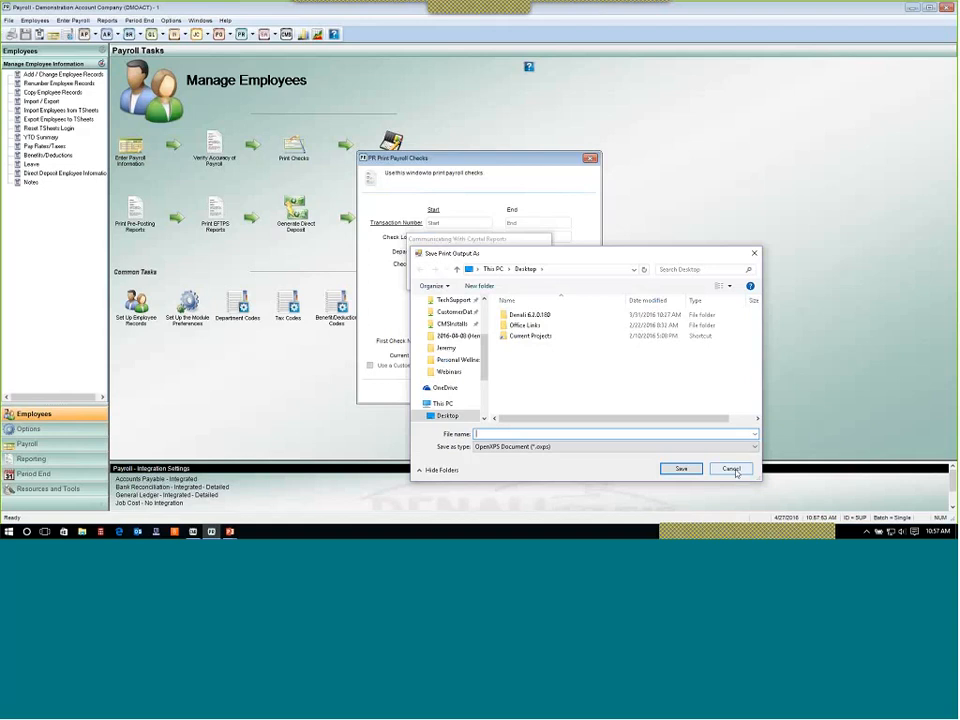
pyautogui.moveTo(549, 256); pyautogui.dragTo(549, 201)
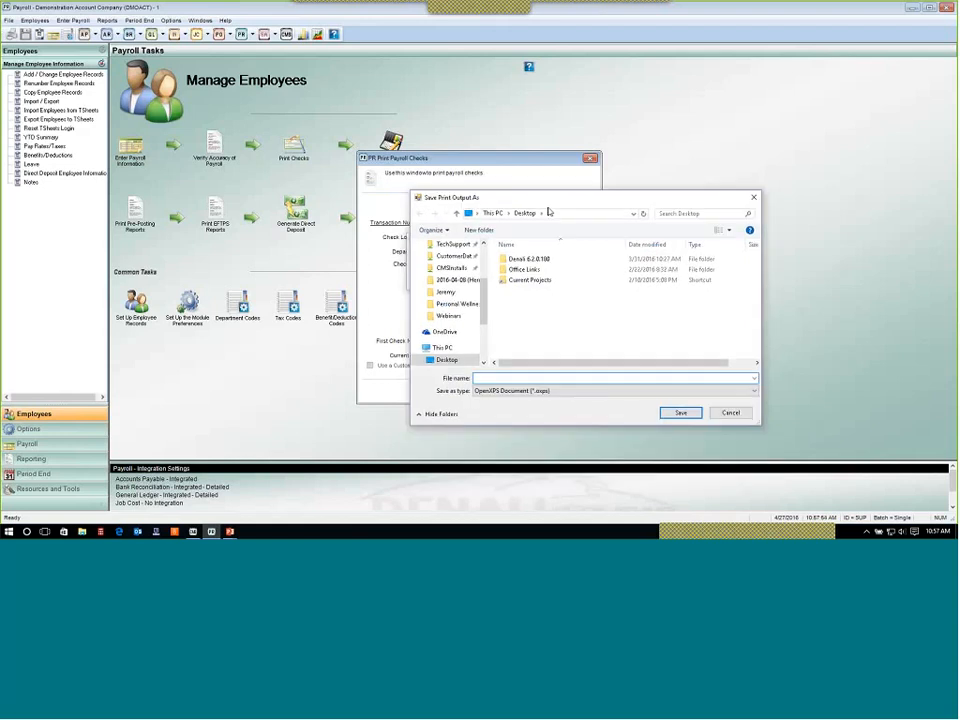
pyautogui.click(740, 418)
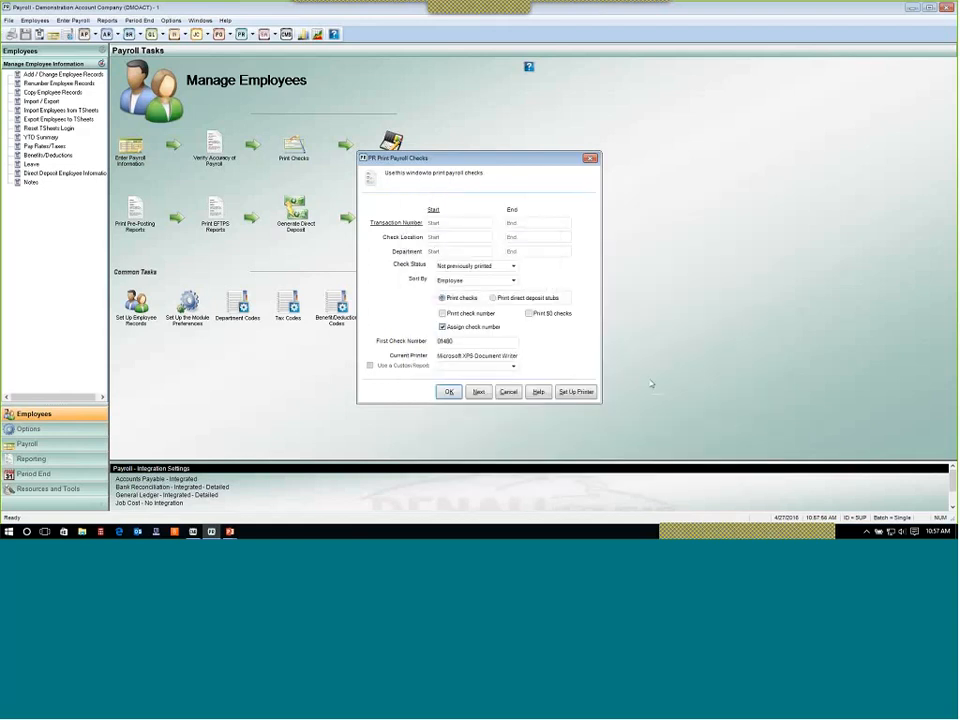
# Move on to the Print Check Register and set its report type to Condensed.
pyautogui.click(493, 298)
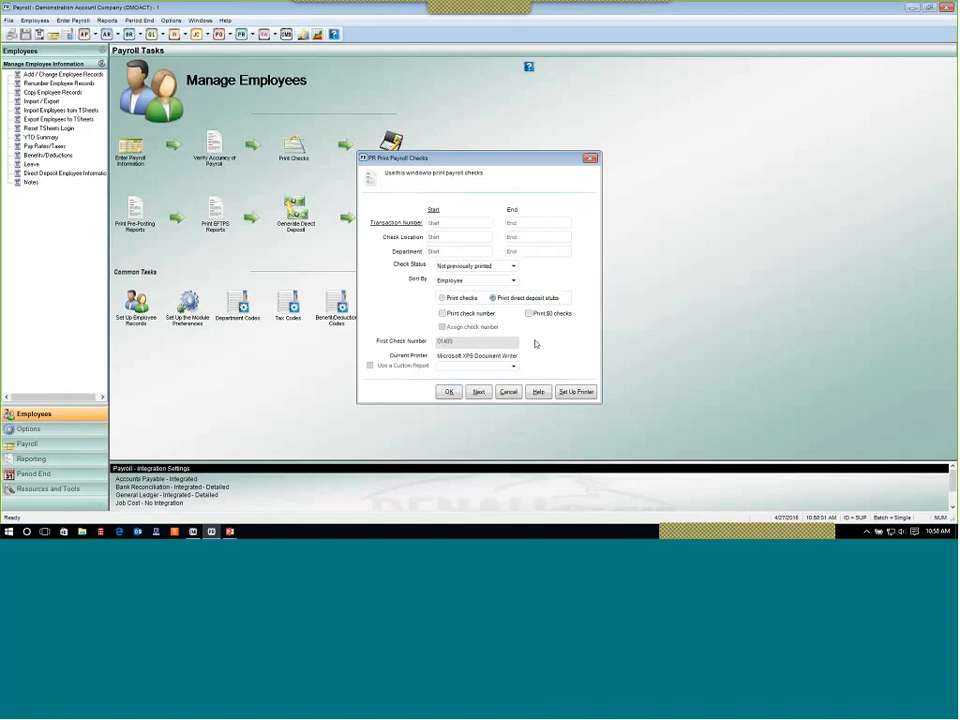
pyautogui.click(480, 393)
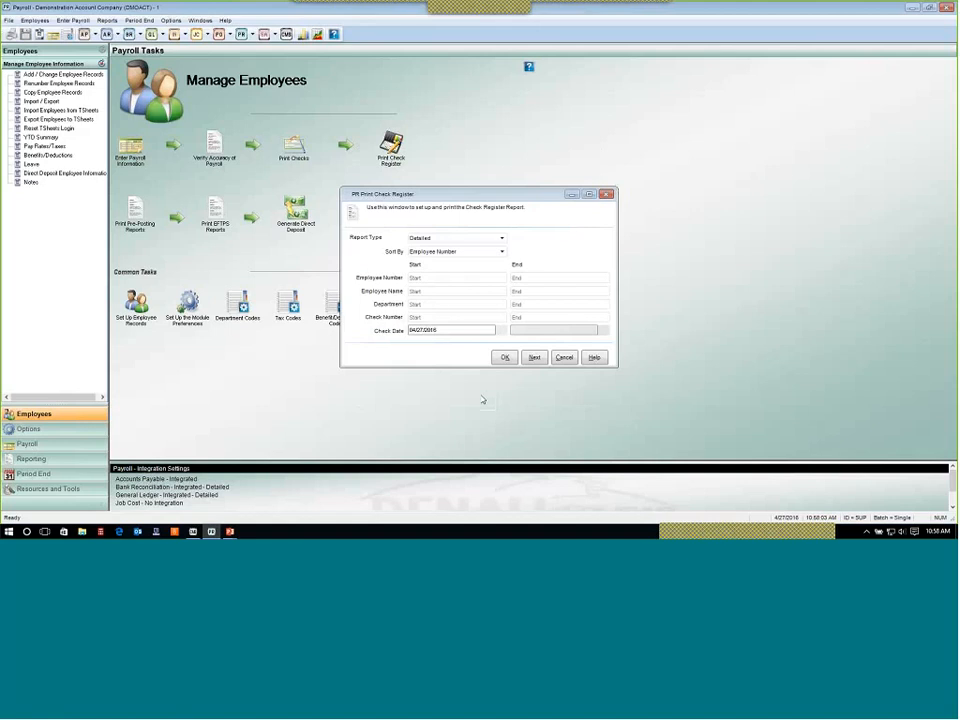
pyautogui.click(464, 239)
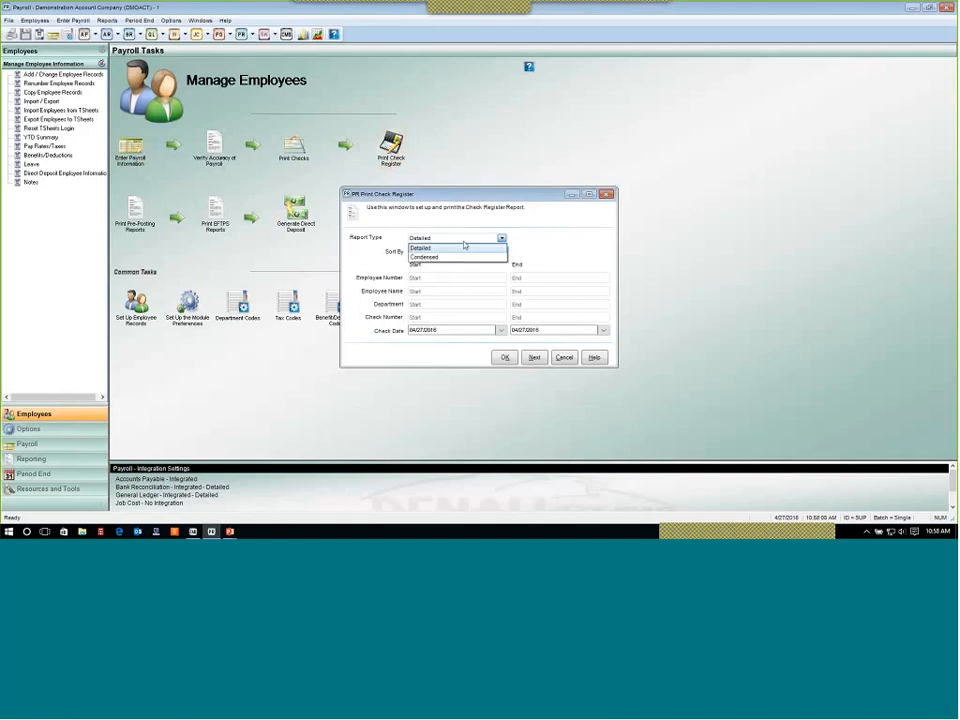
pyautogui.click(467, 258)
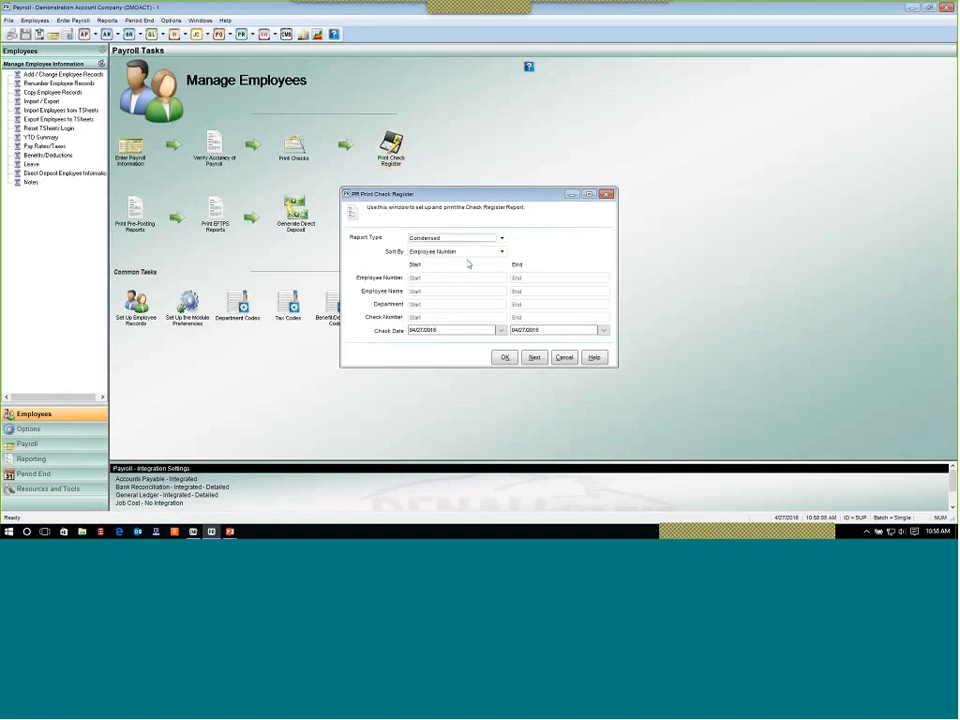
# Switch to the PowerPoint slide show and advance two slides.
pyautogui.moveTo(229, 531)
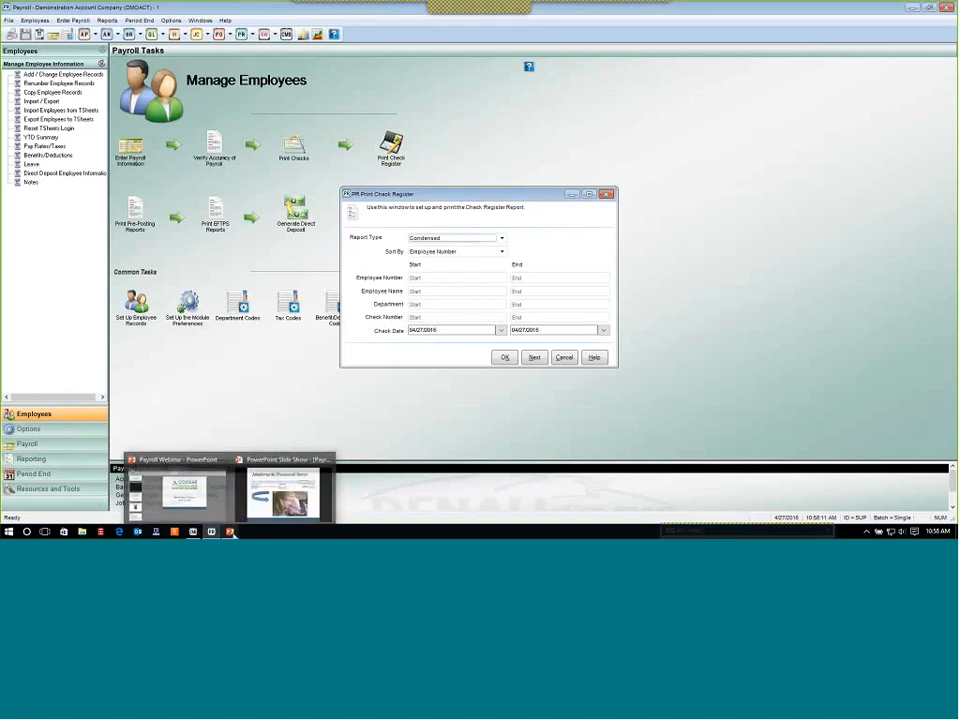
pyautogui.click(328, 493)
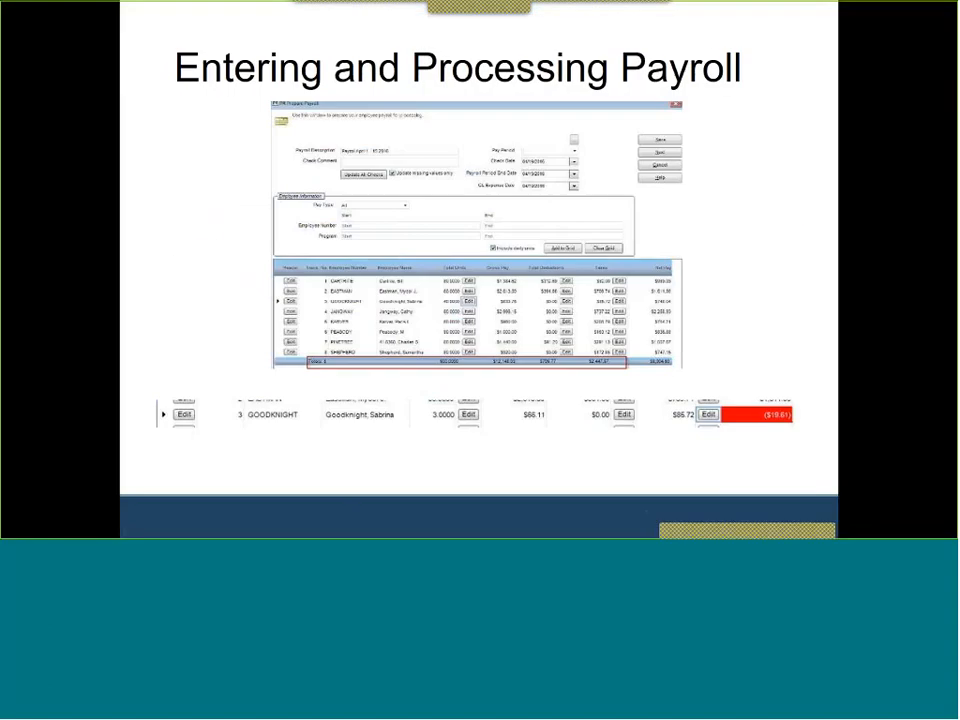
pyautogui.press('Right')
pyautogui.press('Right')
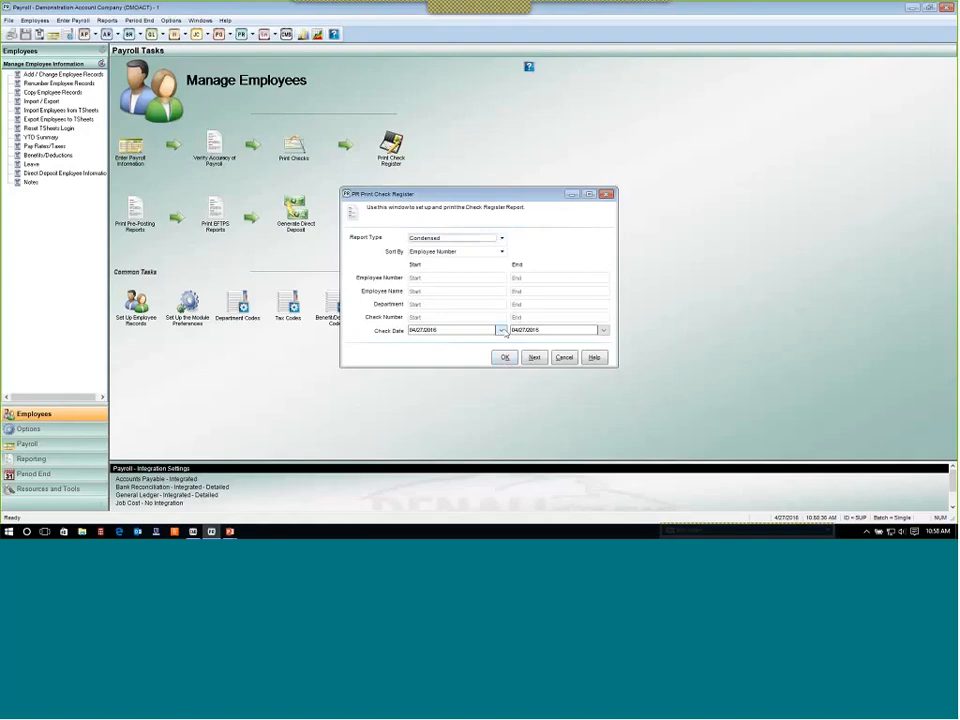
# Set the check register's check date range to start and end on 04/29/2016.
pyautogui.click(500, 330)
pyautogui.click(498, 395)
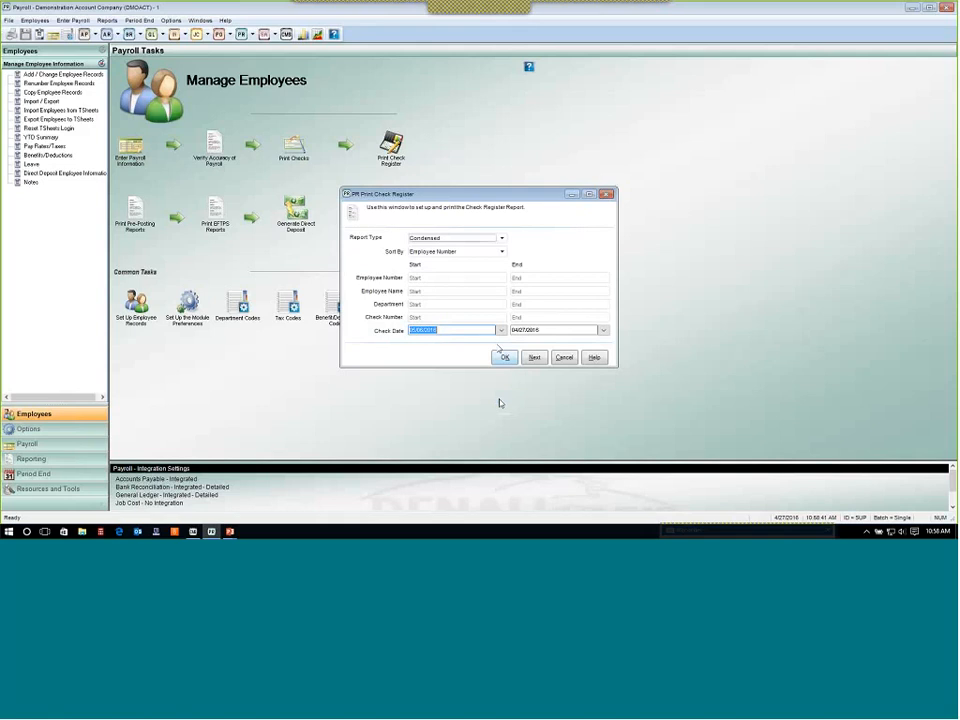
pyautogui.click(500, 330)
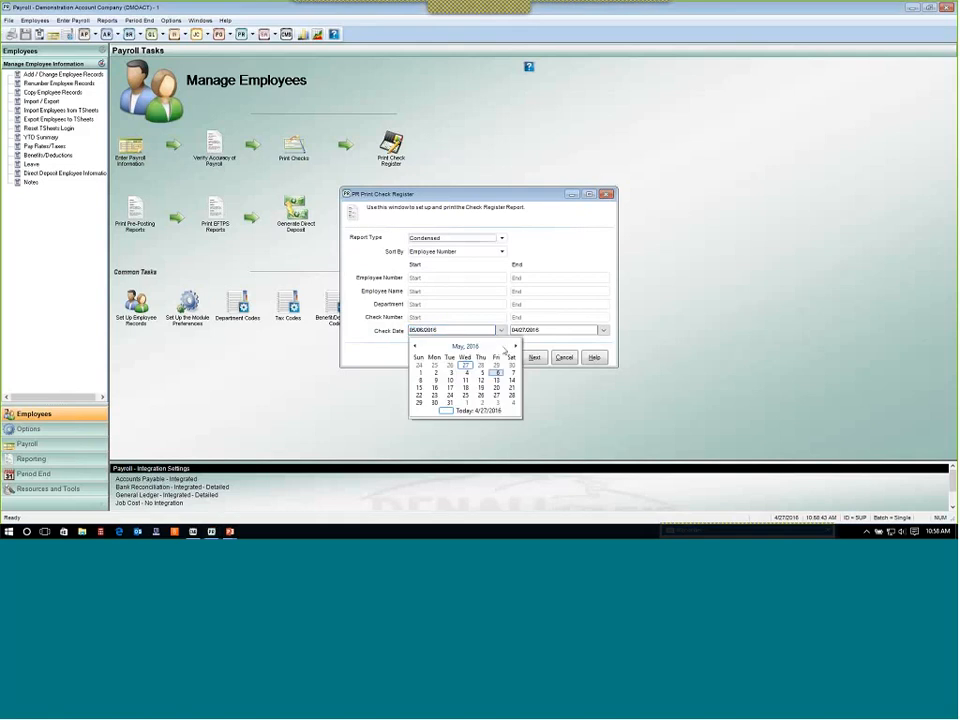
pyautogui.click(494, 367)
pyautogui.click(603, 330)
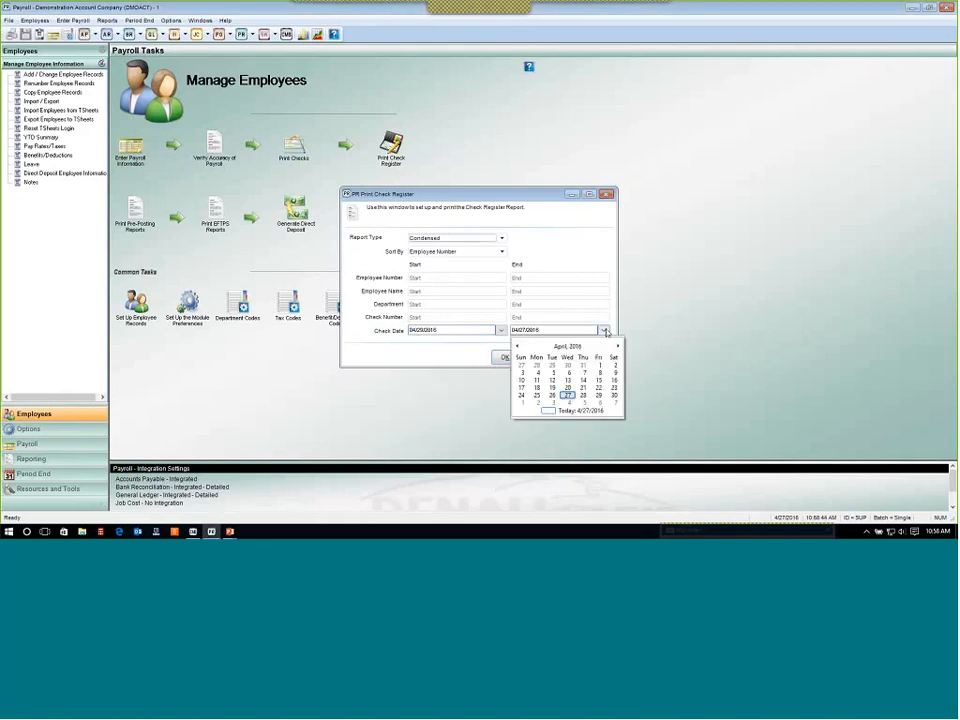
pyautogui.click(599, 395)
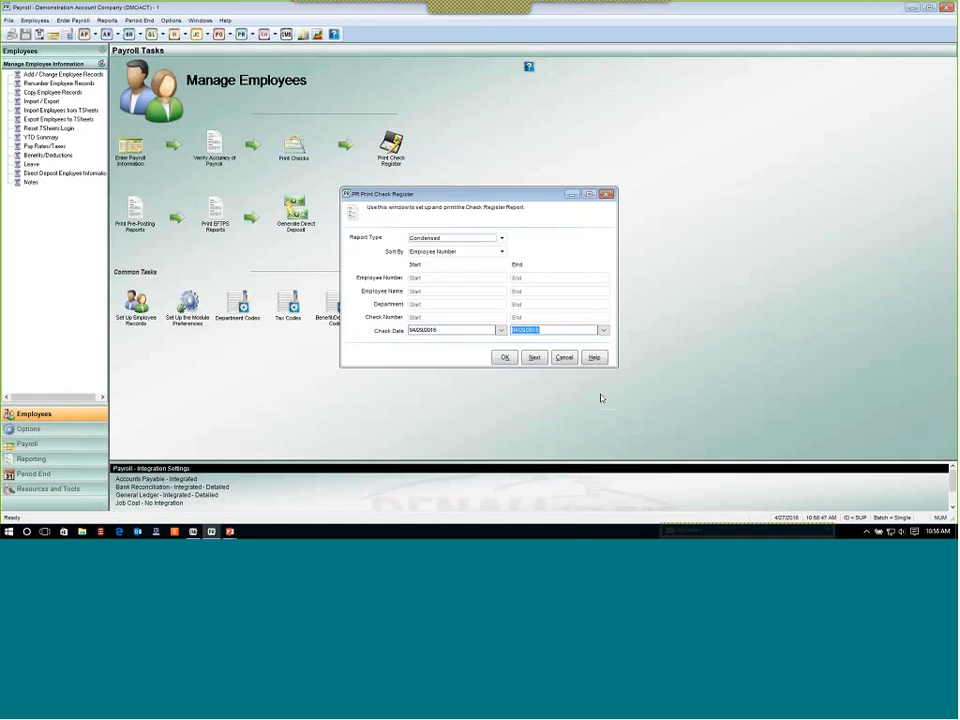
# Generate the condensed check register to screen, scroll through the checks and net pay total, then close it.
pyautogui.click(504, 358)
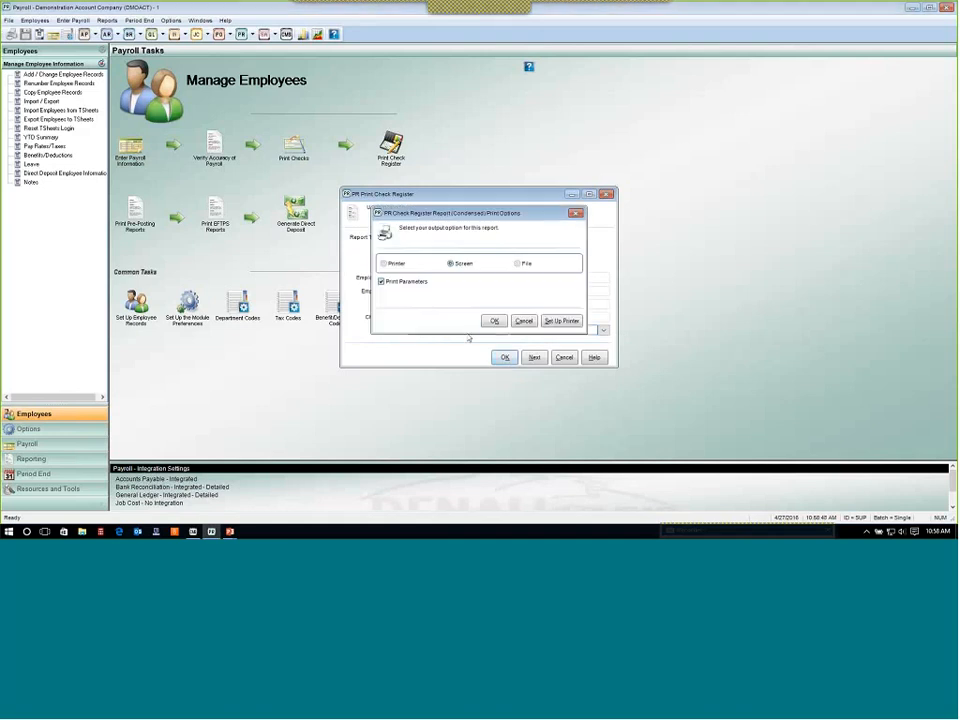
pyautogui.click(494, 321)
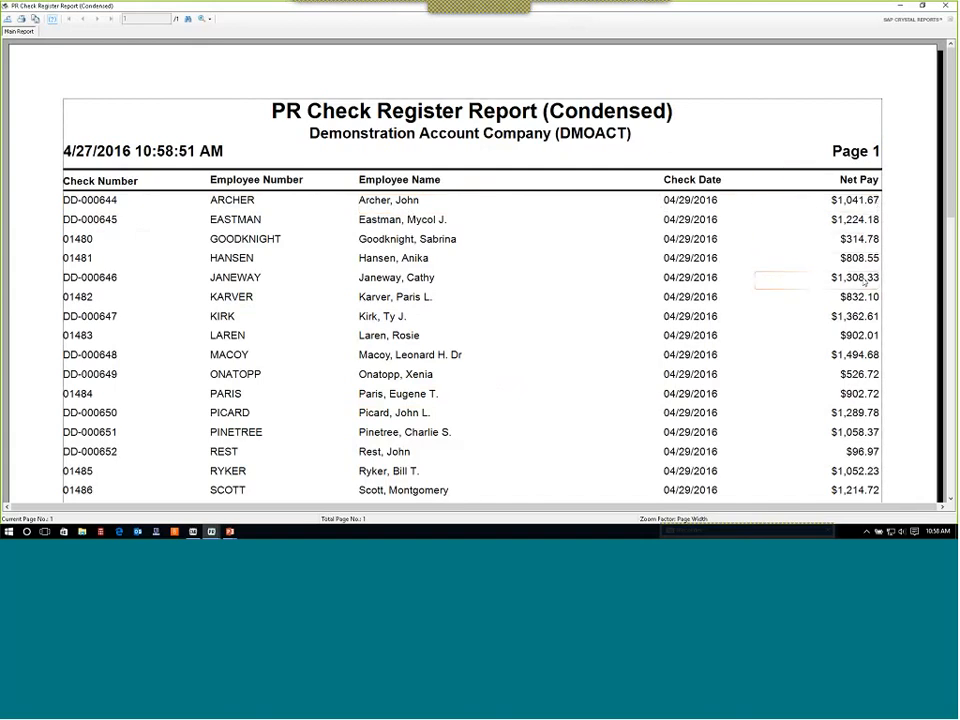
pyautogui.scroll(-1, 865, 284)
pyautogui.scroll(-3, 865, 284)
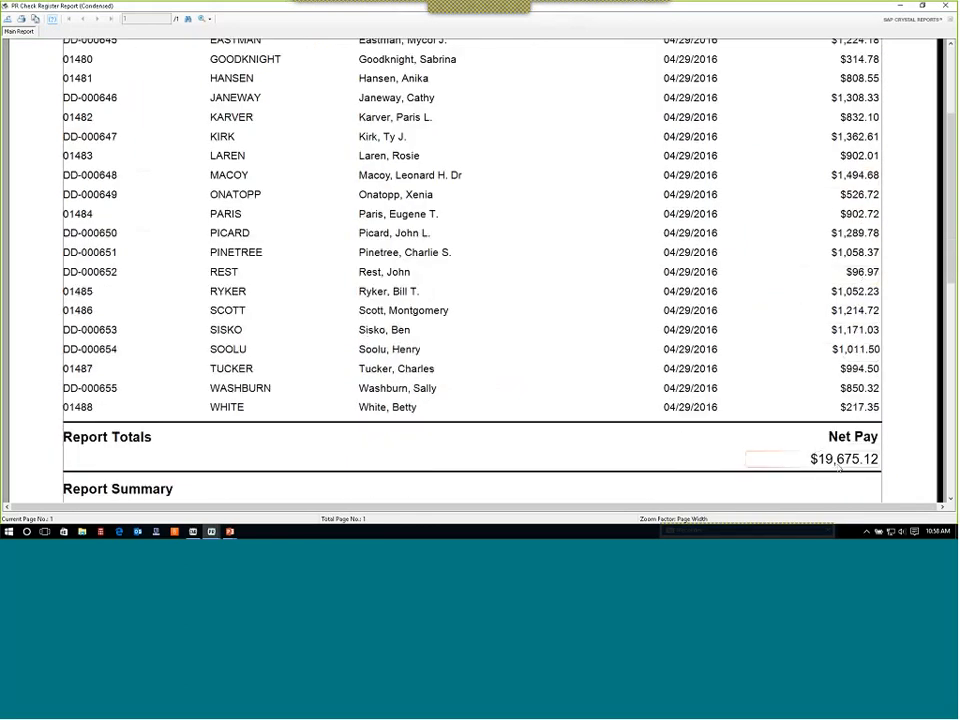
pyautogui.scroll(-1, 843, 478)
pyautogui.scroll(5, 537, 239)
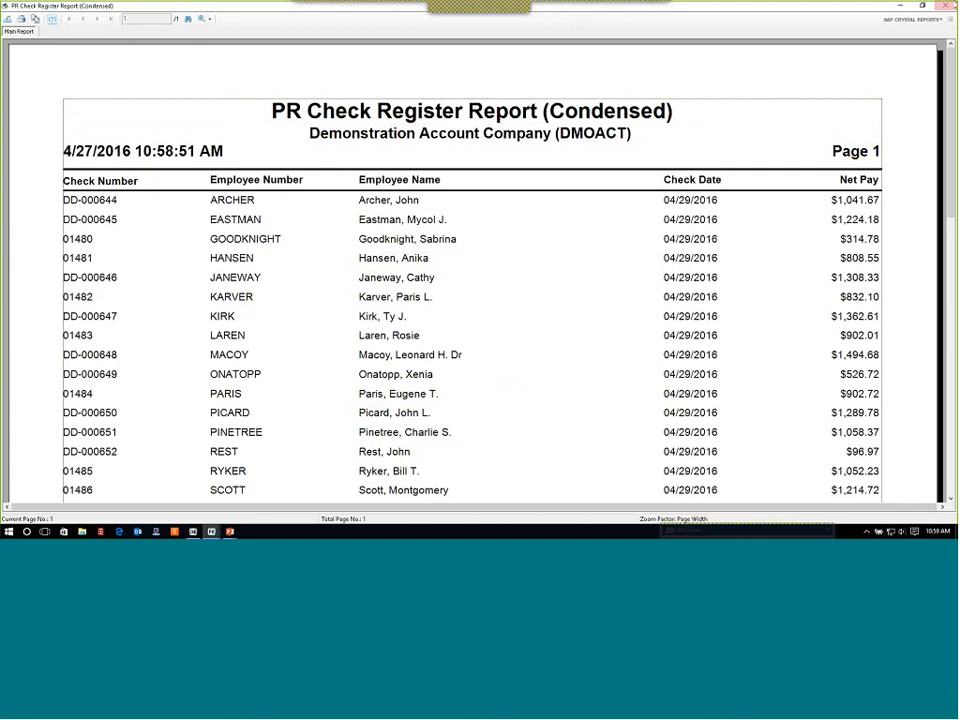
pyautogui.click(947, 6)
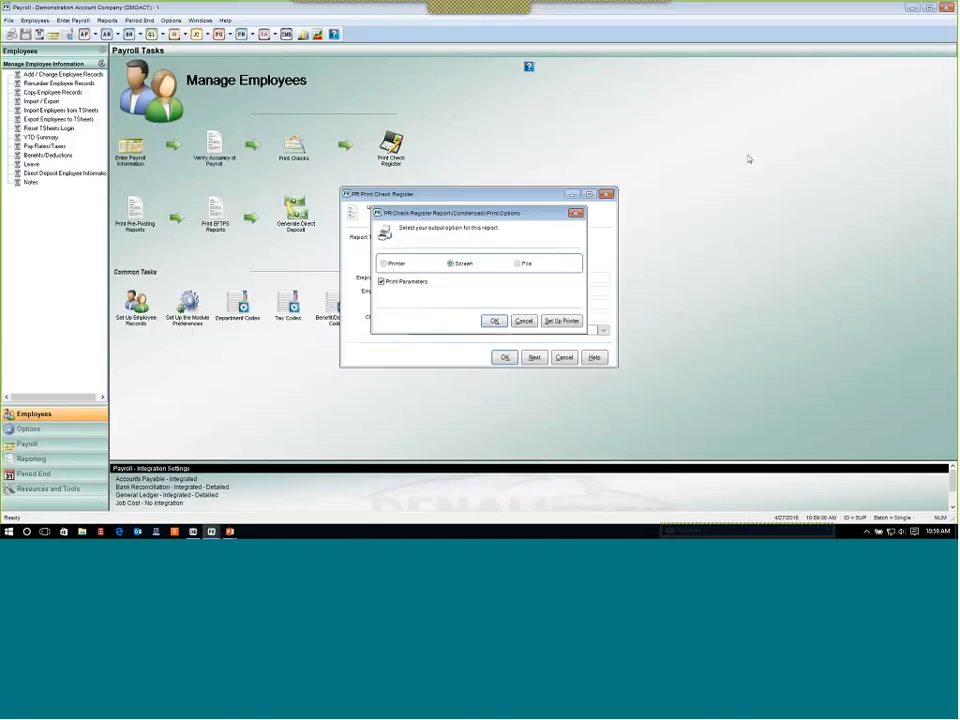
# Regenerate the condensed check register to screen sorted by Check Number, review the checks, then close it.
pyautogui.click(518, 320)
pyautogui.click(501, 251)
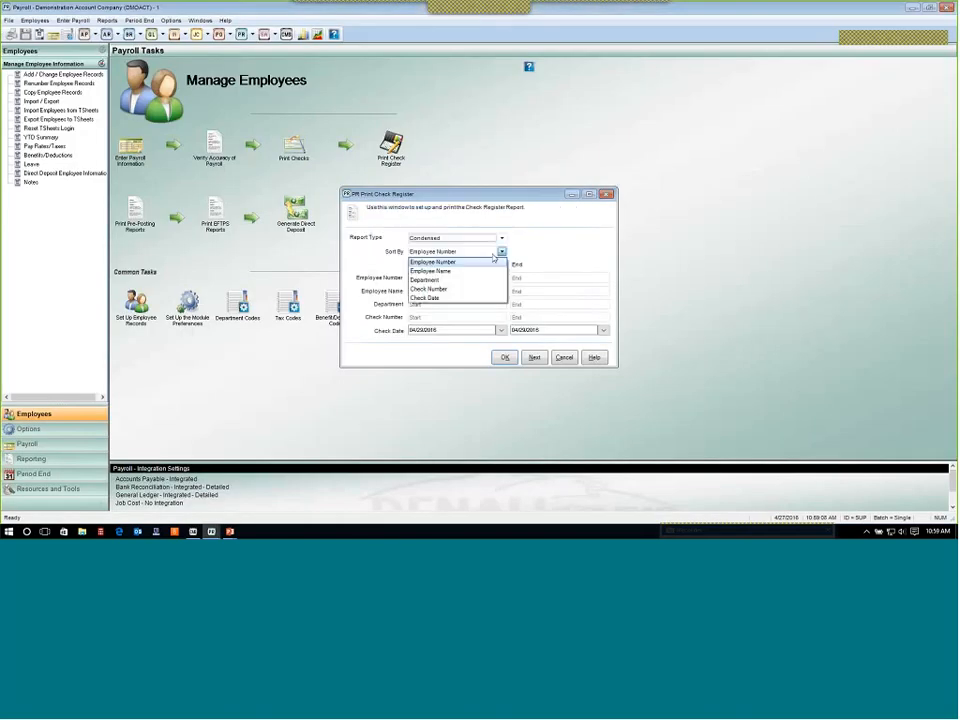
pyautogui.click(484, 289)
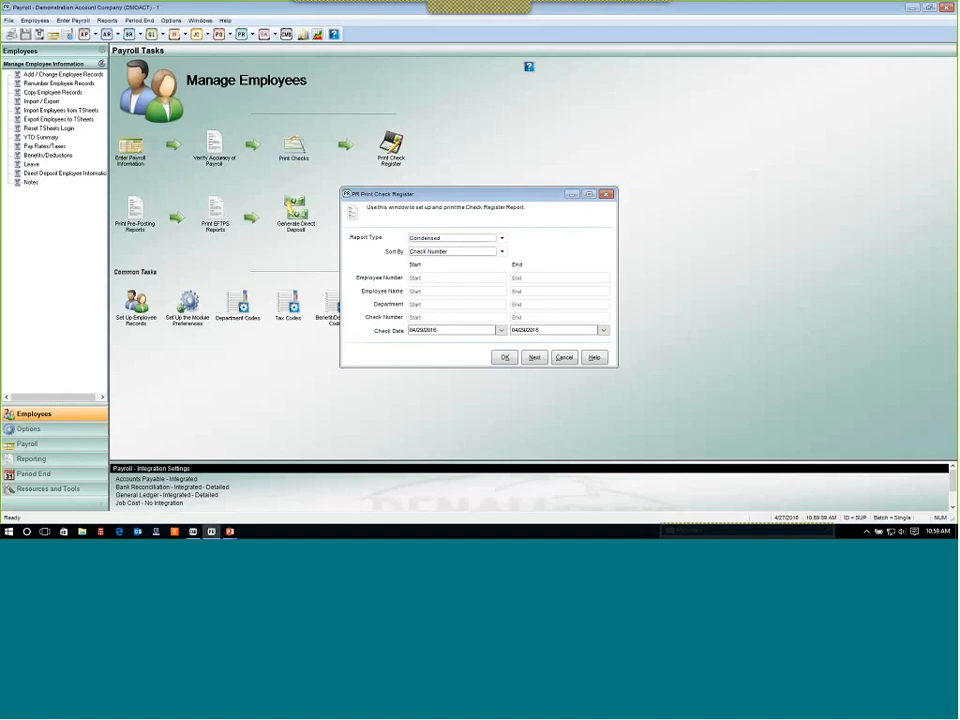
pyautogui.click(505, 357)
pyautogui.click(494, 320)
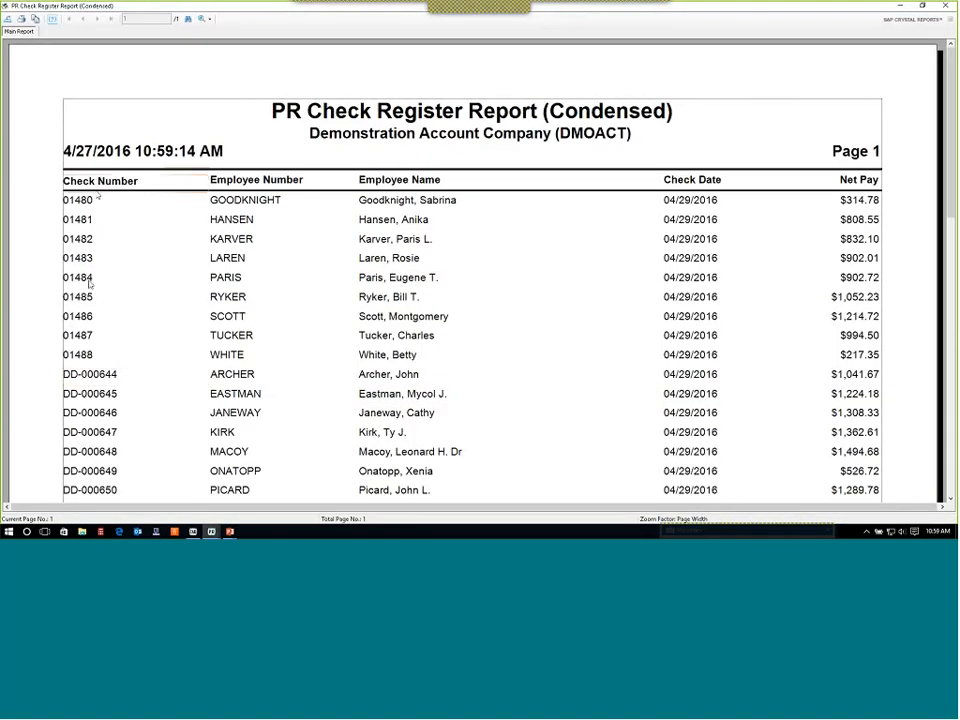
pyautogui.scroll(-4, 125, 340)
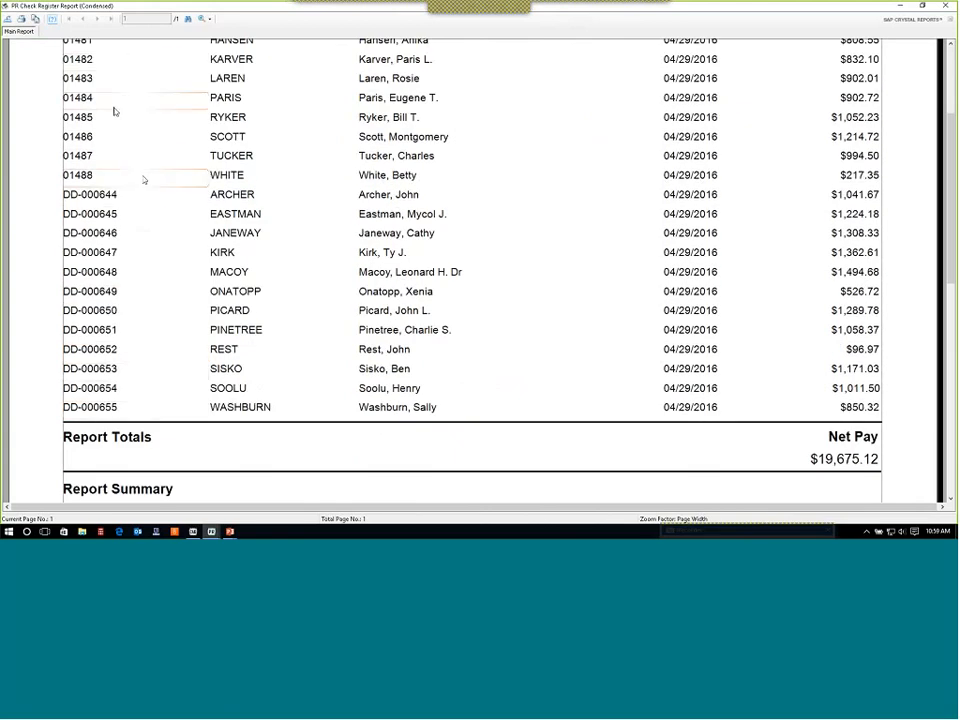
pyautogui.scroll(4, 195, 326)
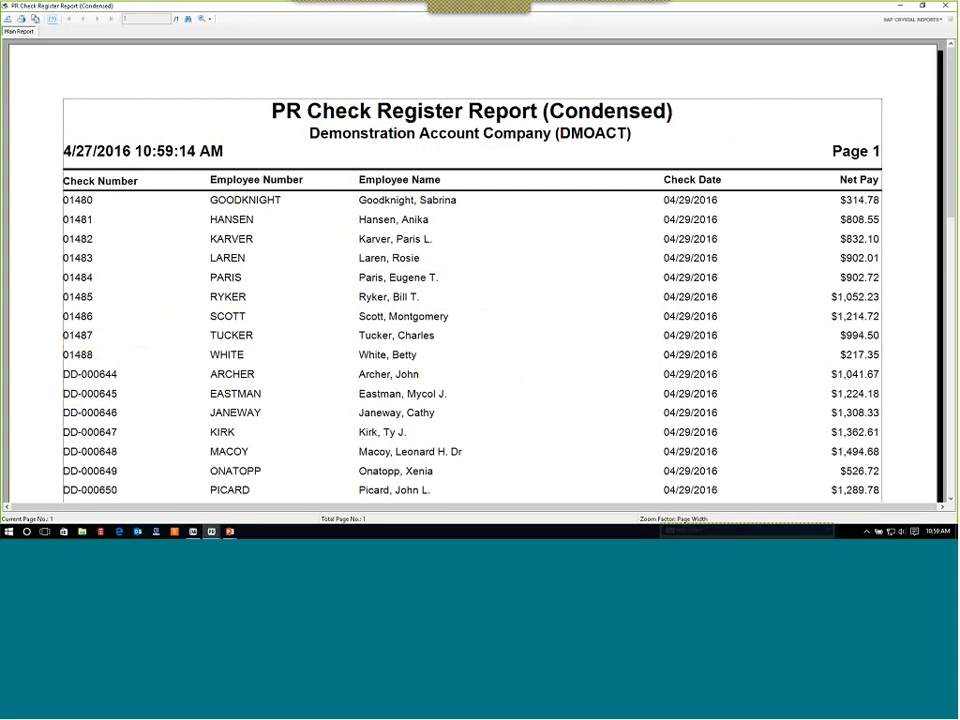
pyautogui.click(945, 7)
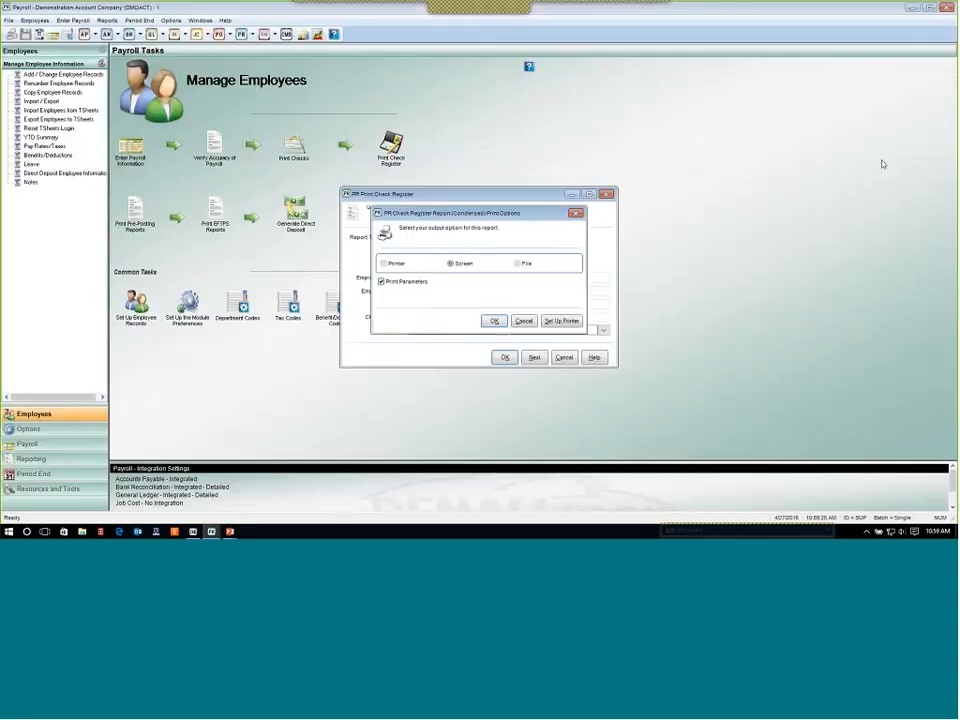
pyautogui.click(523, 321)
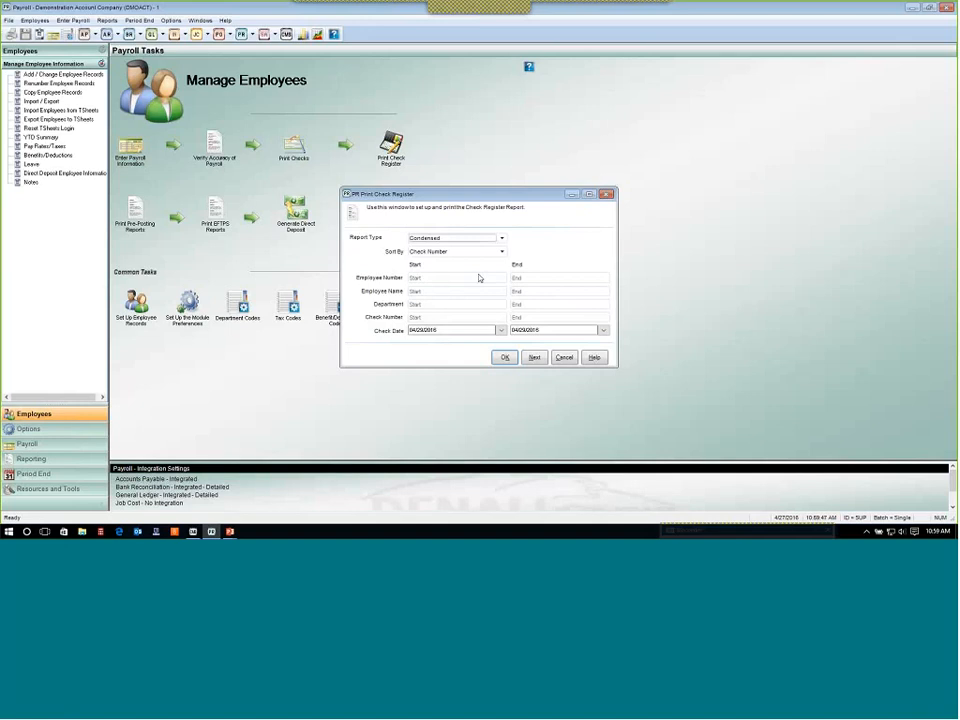
# Move on to the Pre-Posting Report and generate it to screen with all sections and page breaks included.
pyautogui.click(535, 358)
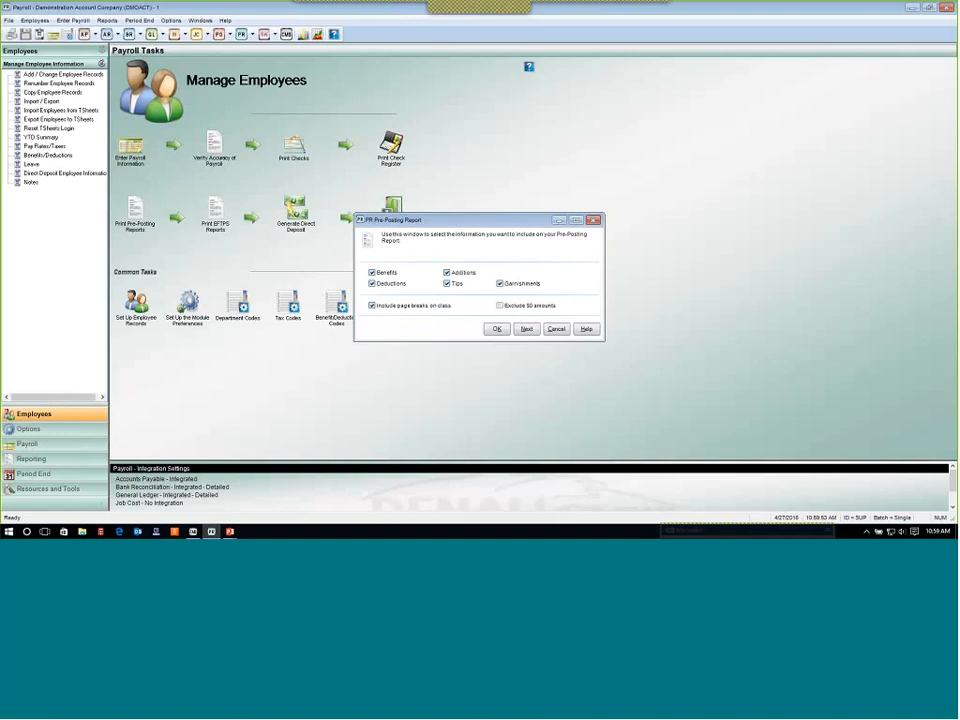
pyautogui.click(496, 329)
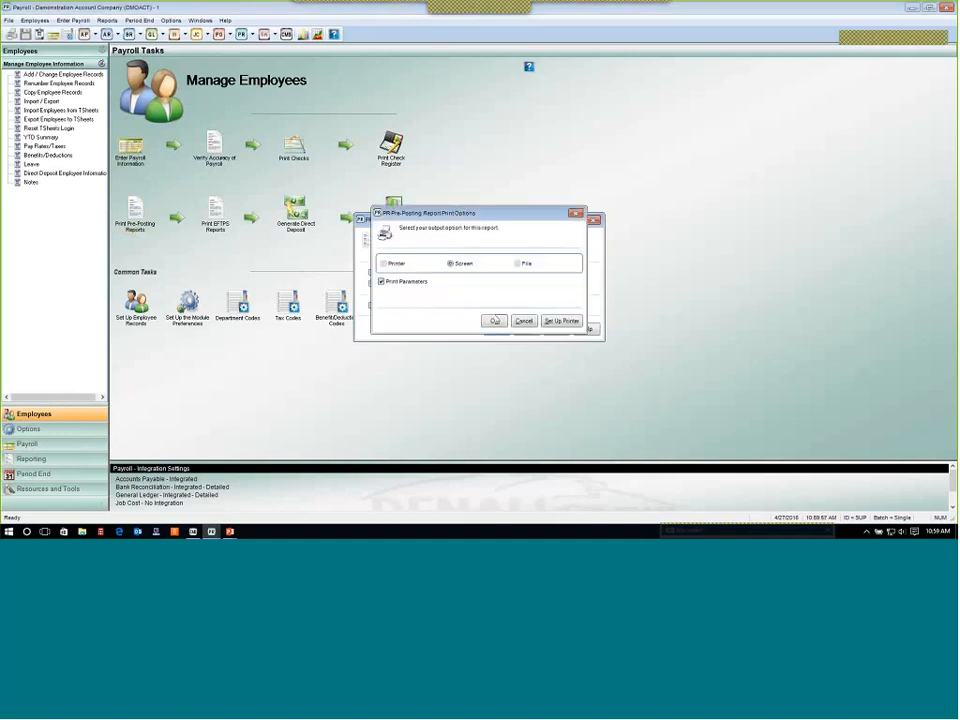
pyautogui.click(495, 321)
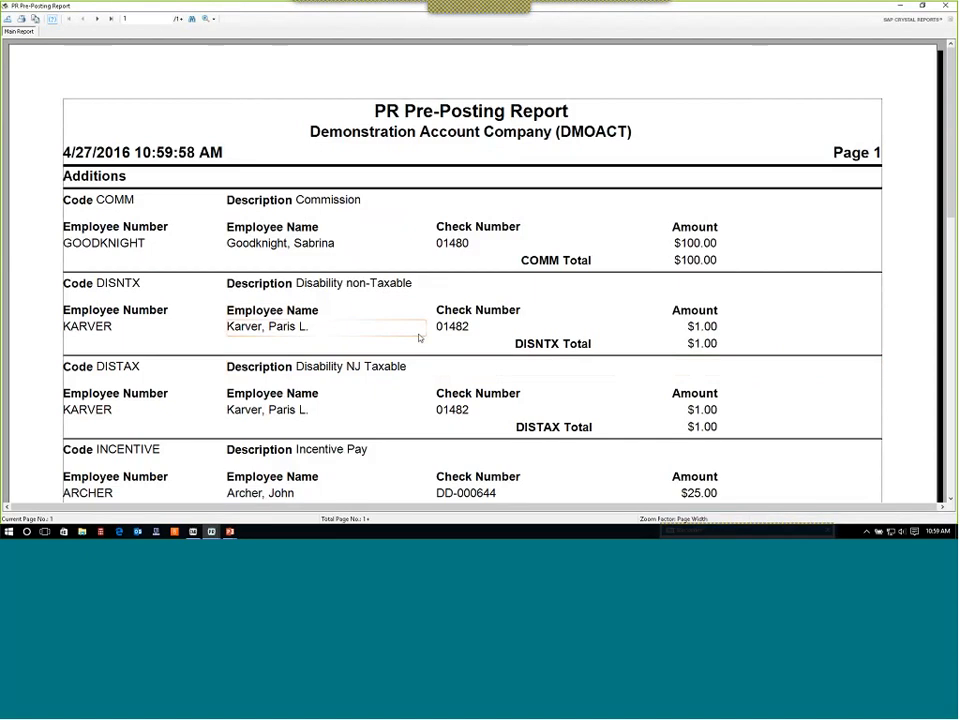
# Page through the pre-posting report's additions, benefits, deductions, garnishments, tips and summary pages, then close it.
pyautogui.scroll(-3, 419, 338)
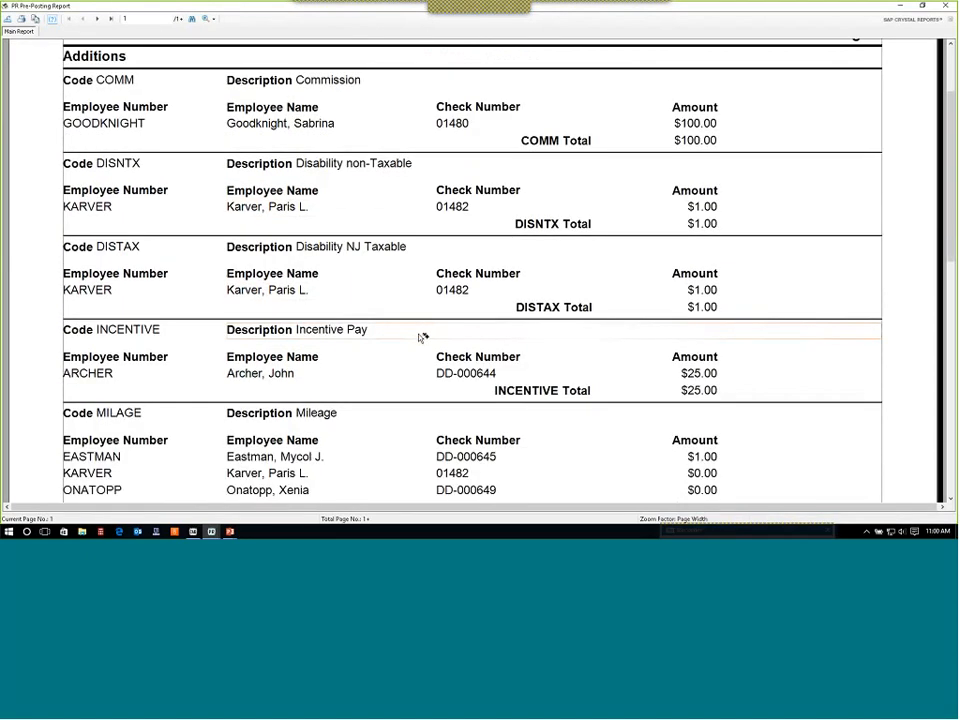
pyautogui.scroll(3, 419, 338)
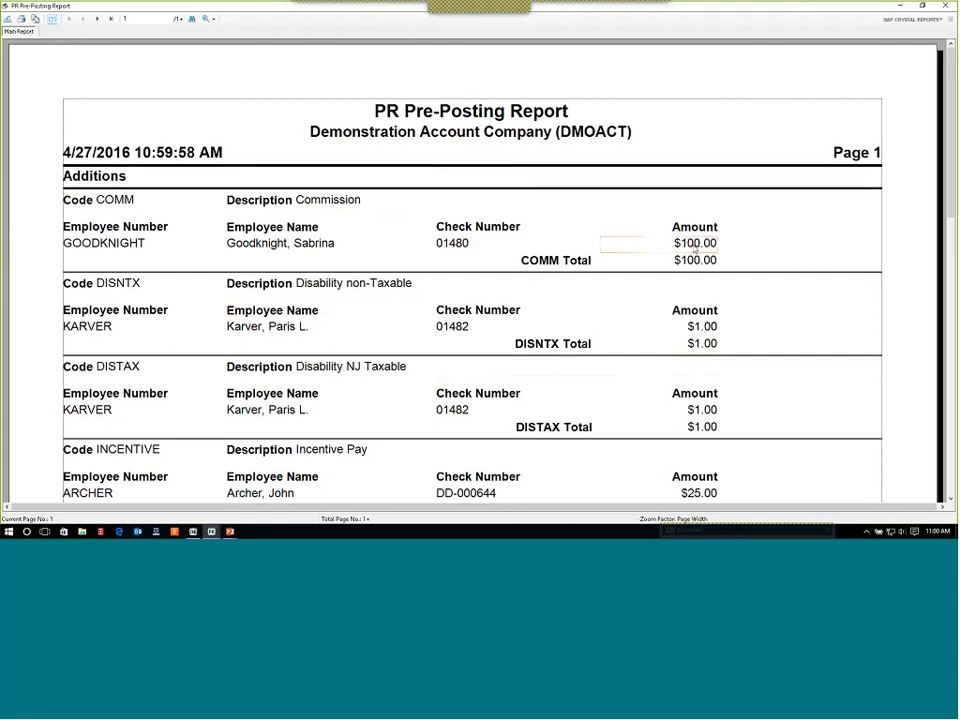
pyautogui.scroll(-2, 503, 253)
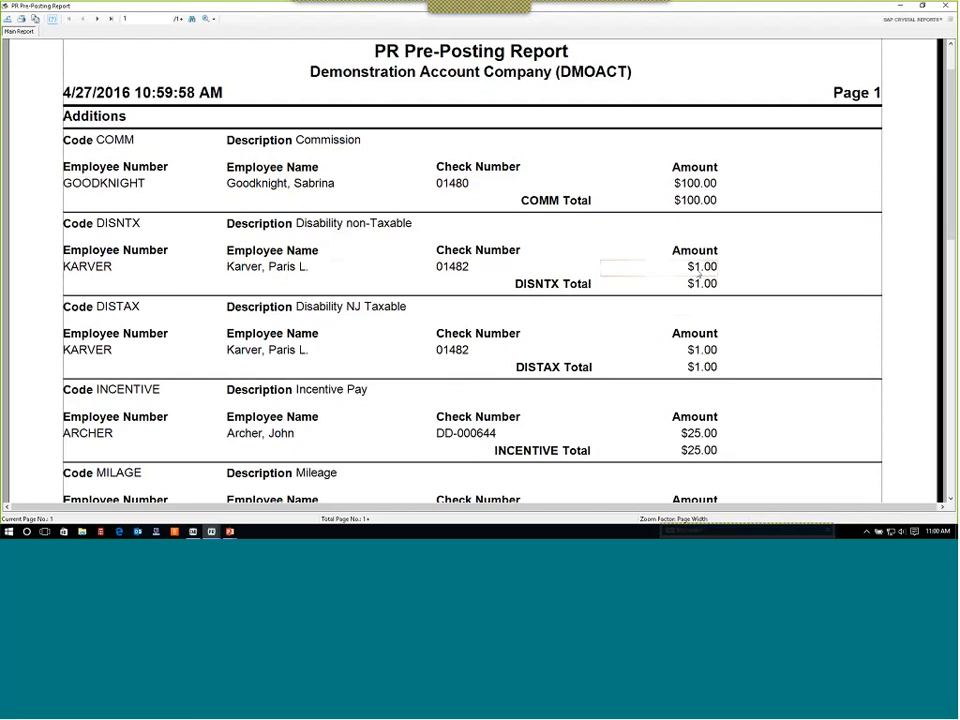
pyautogui.scroll(-2, 617, 323)
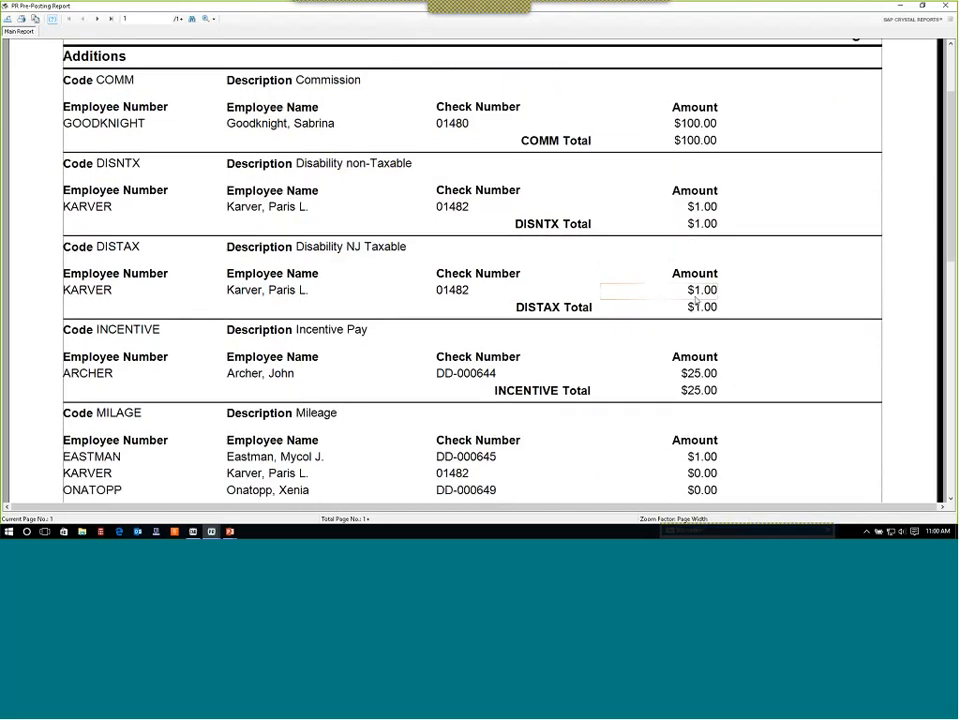
pyautogui.scroll(-4, 692, 300)
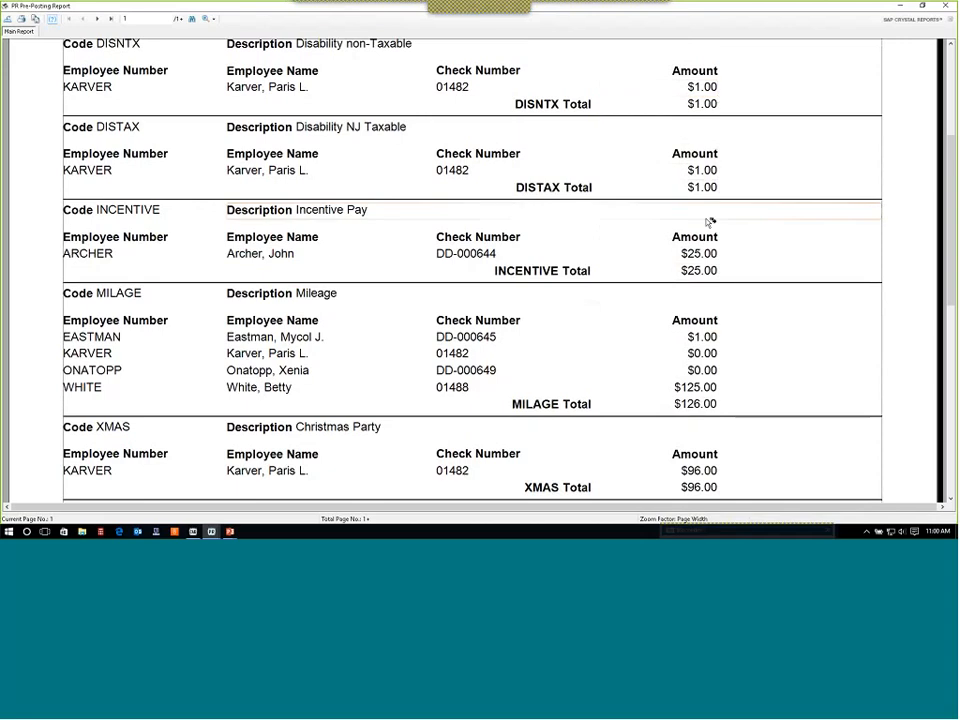
pyautogui.click(703, 256)
pyautogui.scroll(-3, 703, 258)
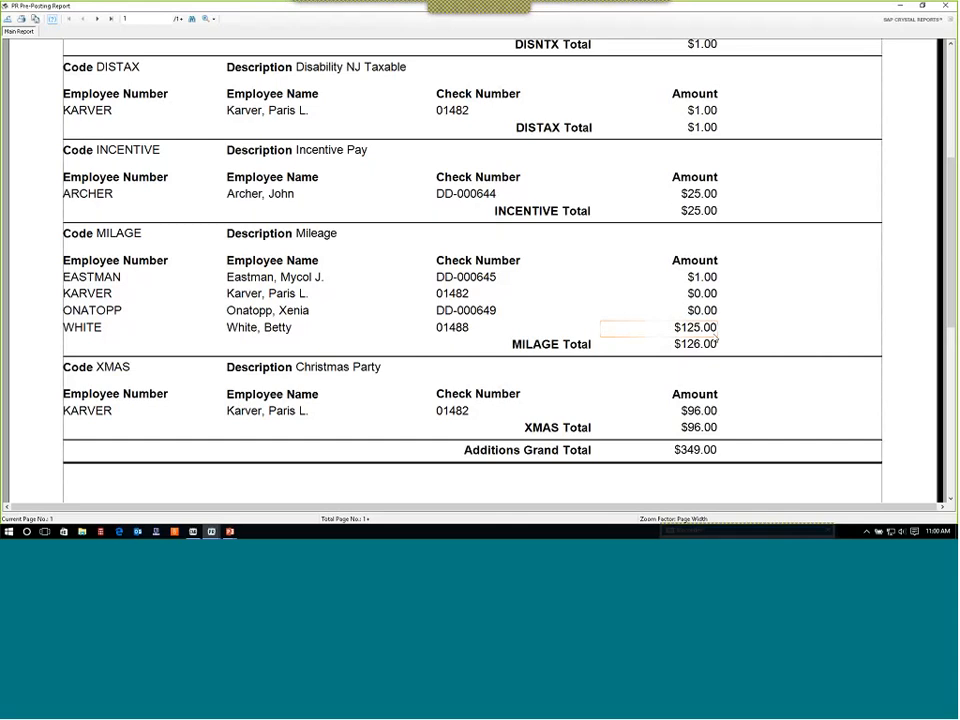
pyautogui.scroll(-3, 716, 340)
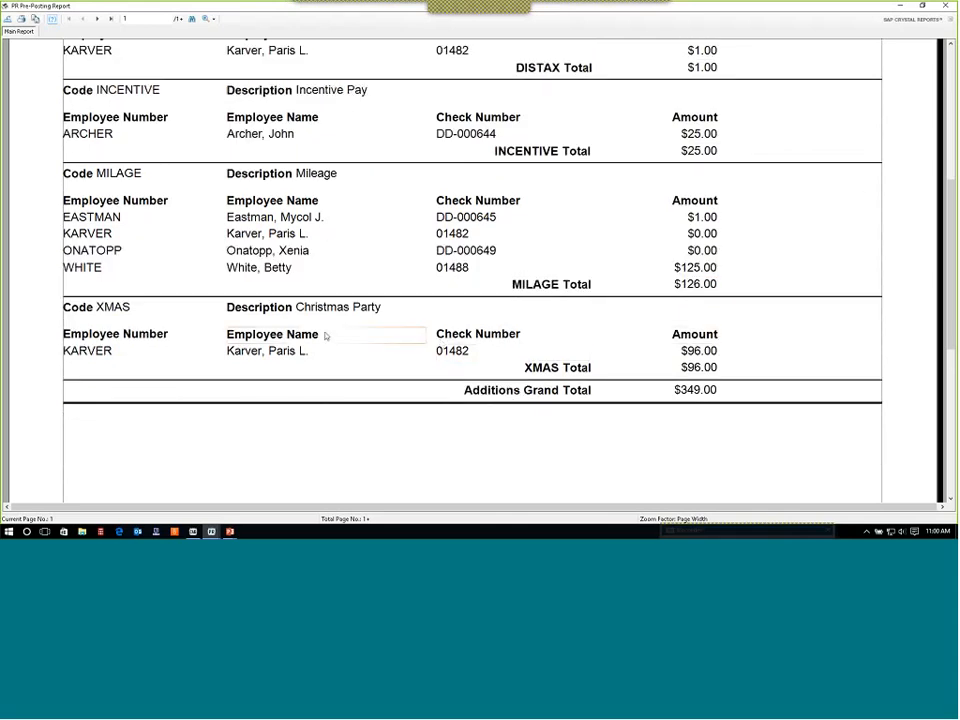
pyautogui.scroll(3, 326, 336)
pyautogui.scroll(15, 326, 293)
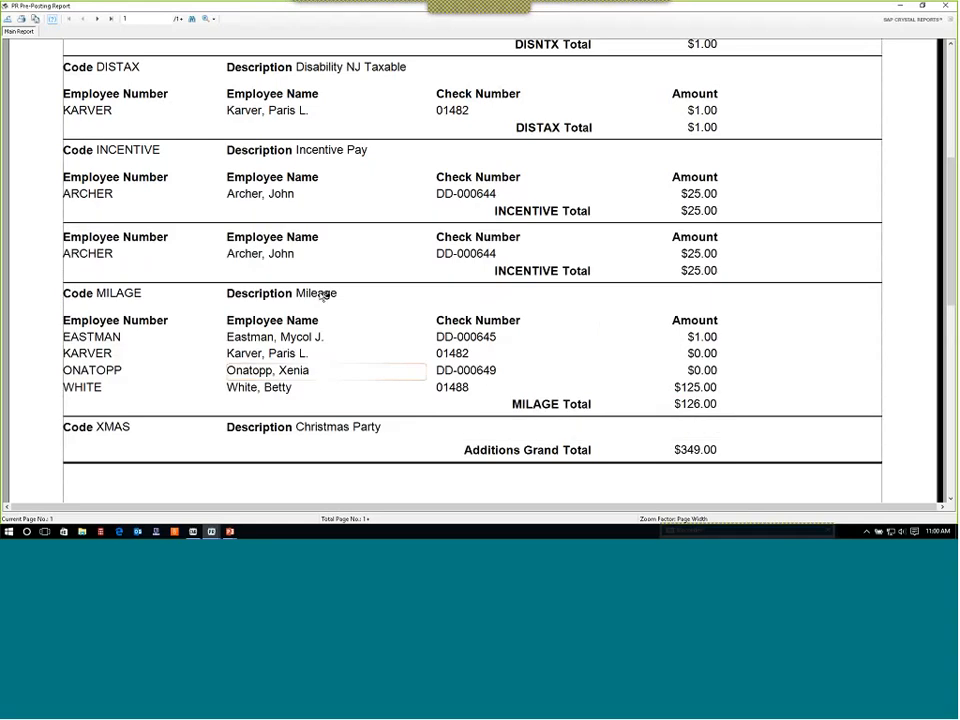
pyautogui.click(97, 20)
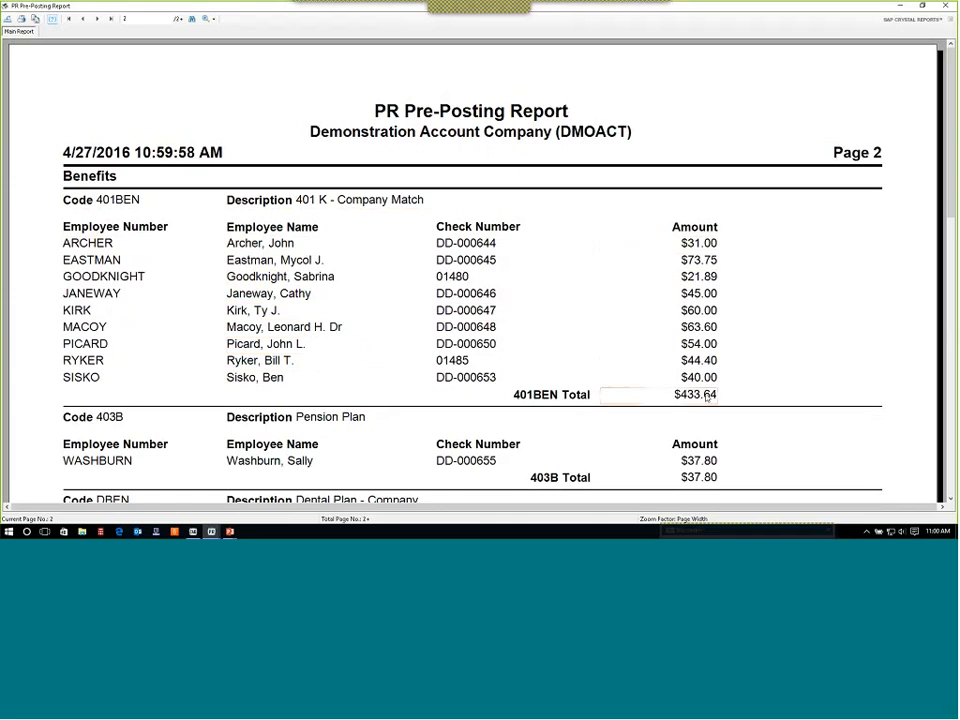
pyautogui.scroll(-3, 620, 246)
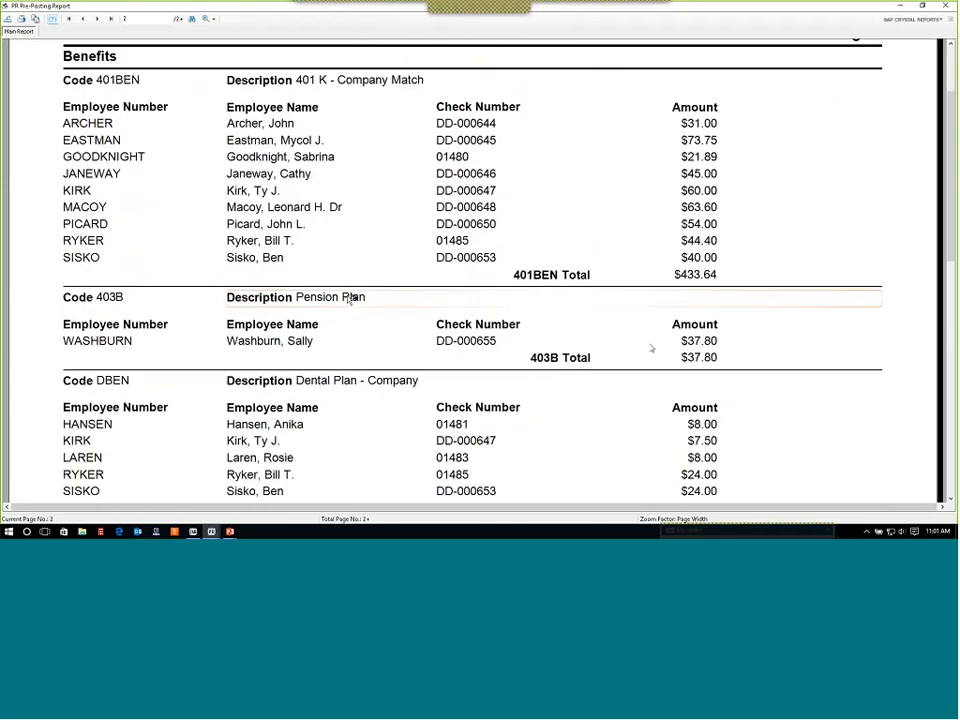
pyautogui.scroll(-2, 823, 347)
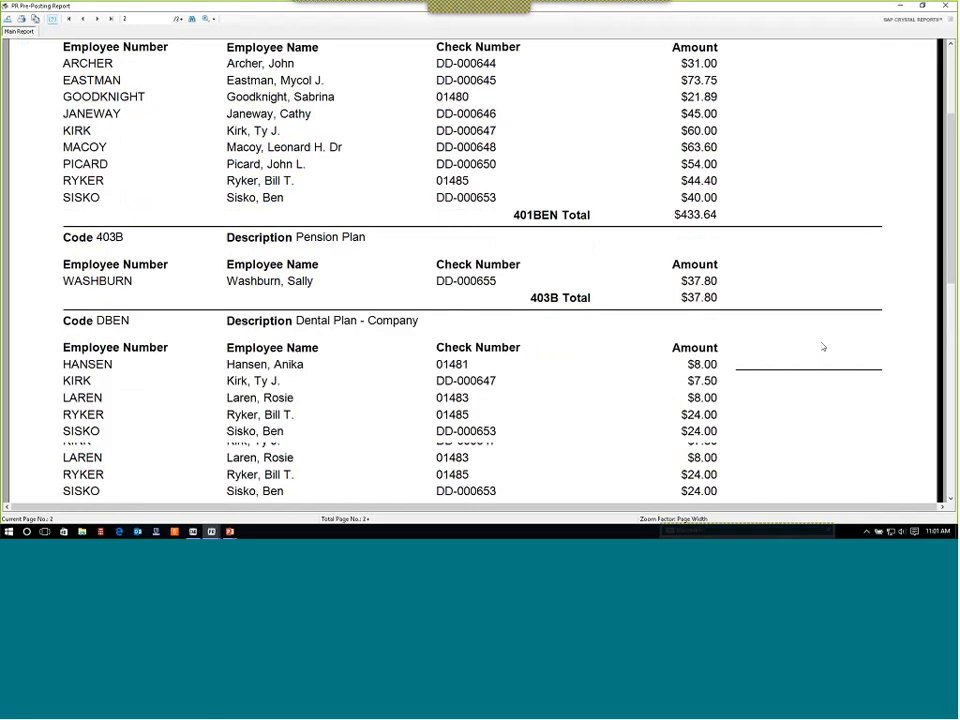
pyautogui.scroll(-3, 823, 347)
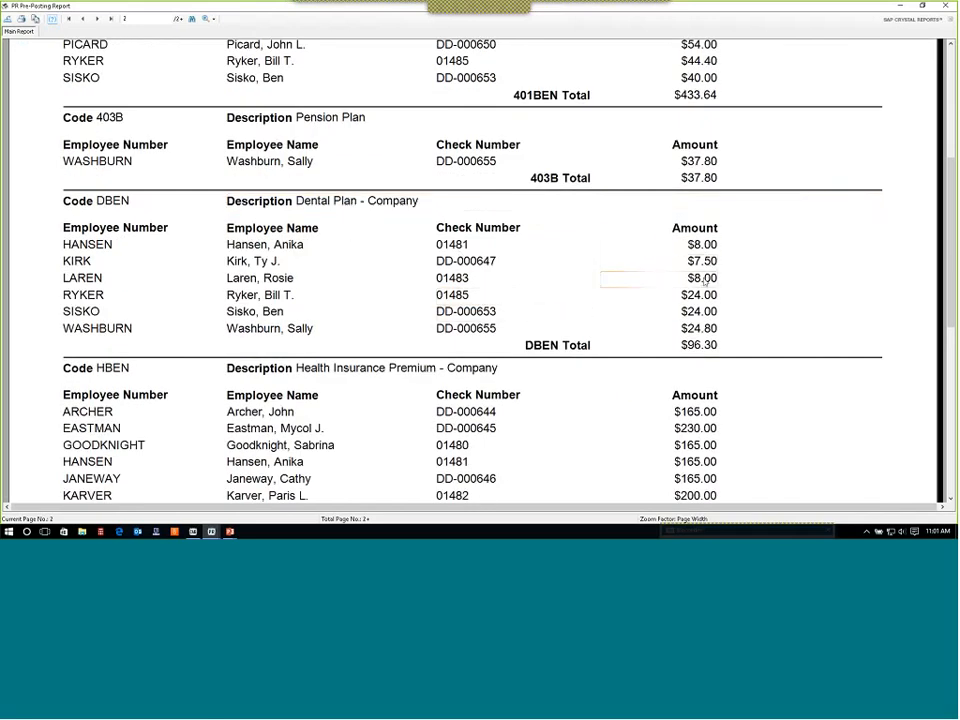
pyautogui.scroll(-5, 735, 329)
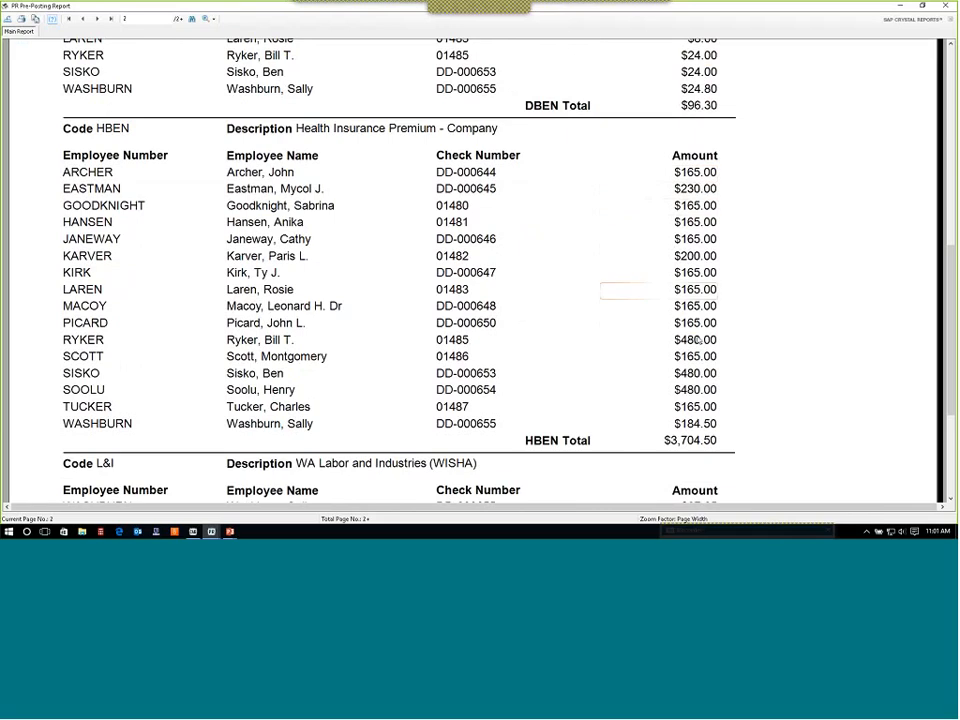
pyautogui.scroll(-6, 591, 294)
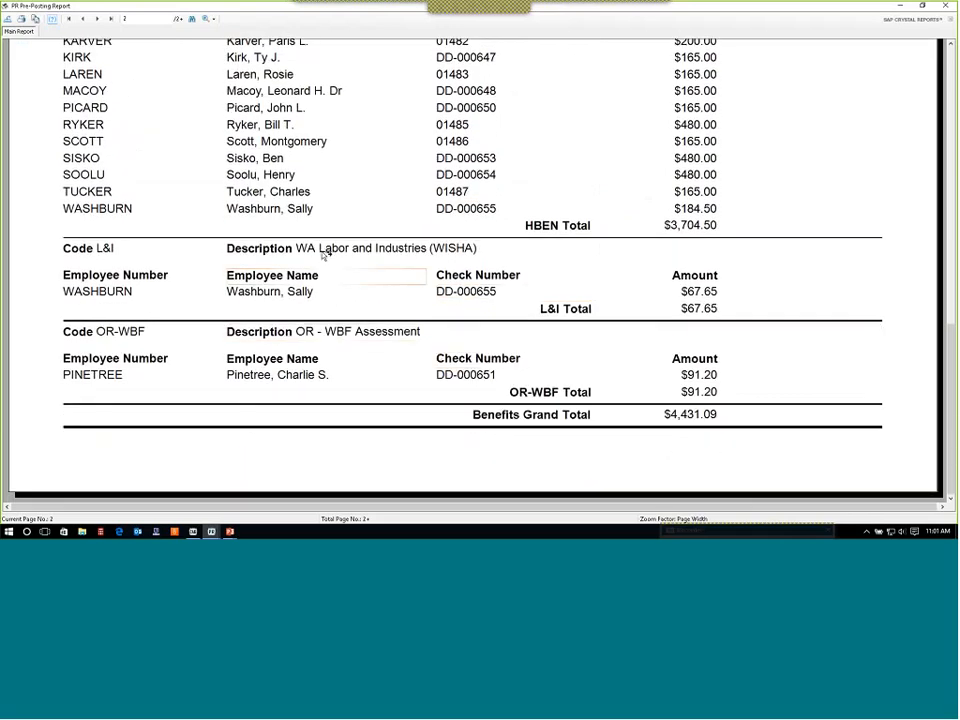
pyautogui.click(97, 19)
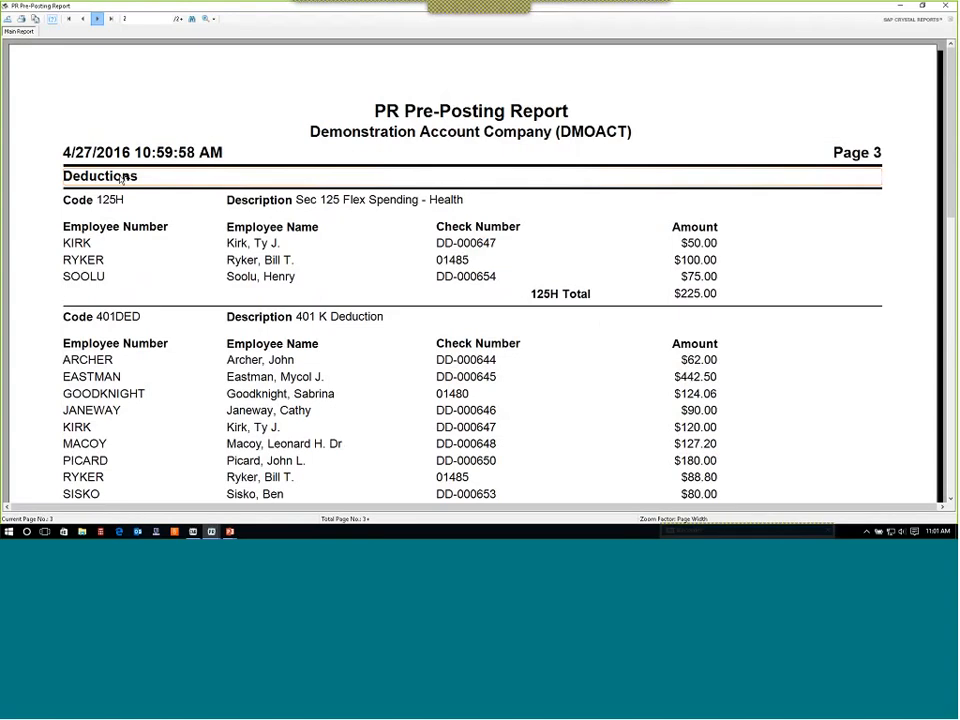
pyautogui.scroll(-10, 615, 242)
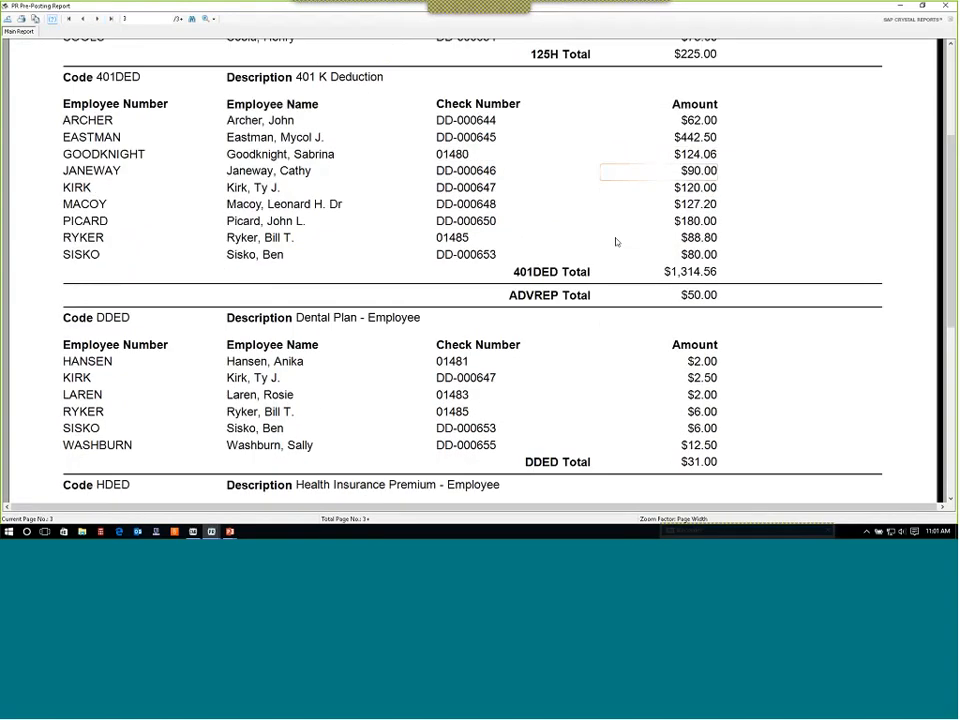
pyautogui.scroll(-5, 617, 242)
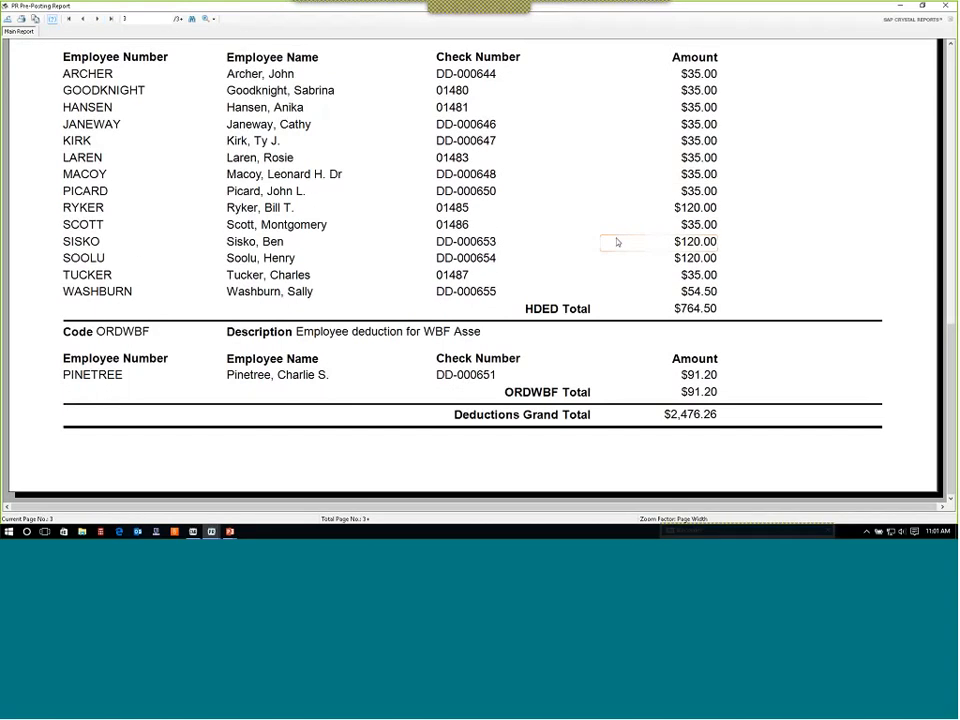
pyautogui.scroll(15, 617, 242)
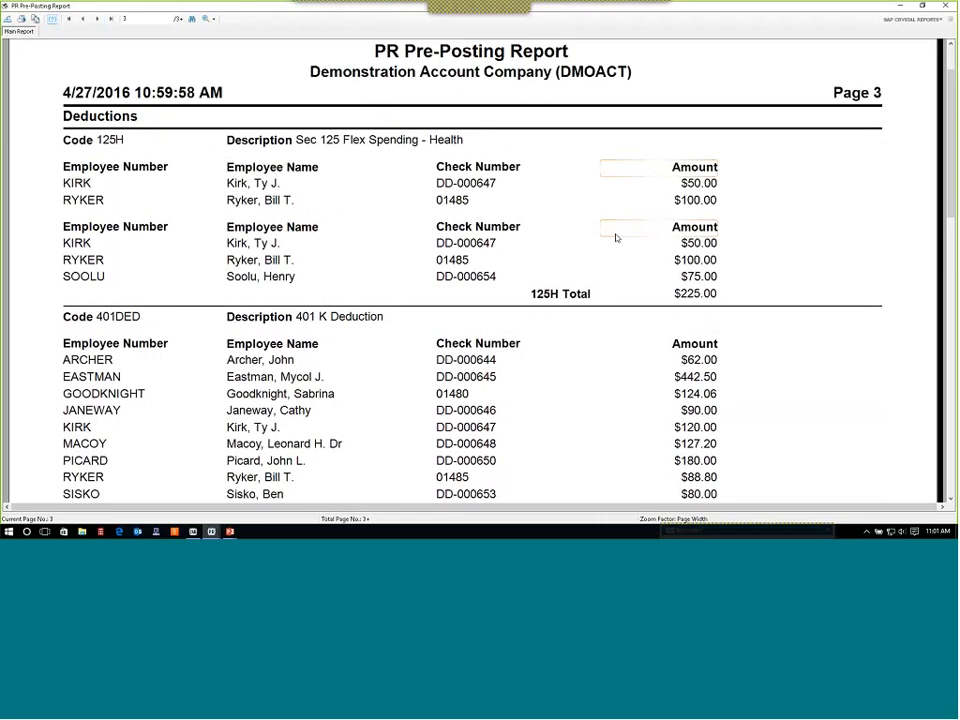
pyautogui.scroll(-15, 616, 237)
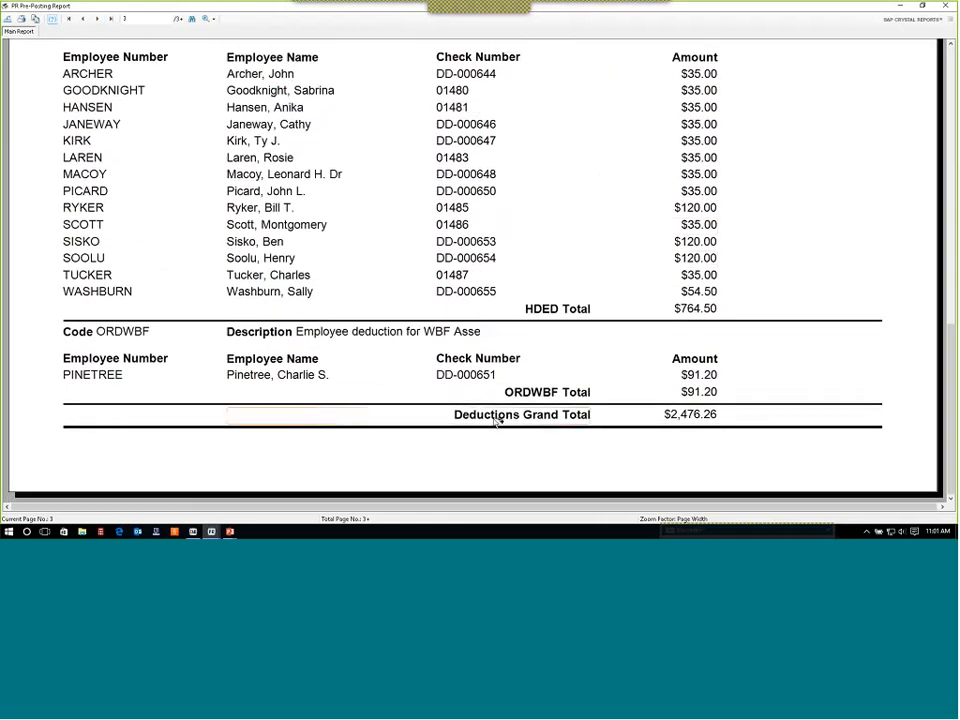
pyautogui.click(97, 19)
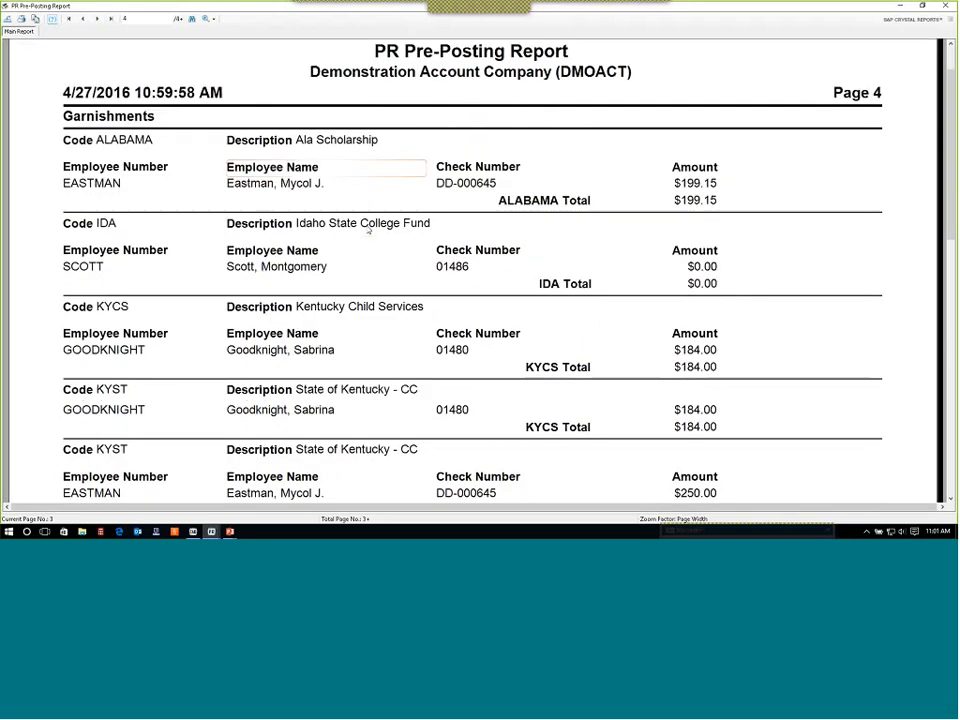
pyautogui.scroll(-8, 369, 229)
pyautogui.scroll(5, 650, 262)
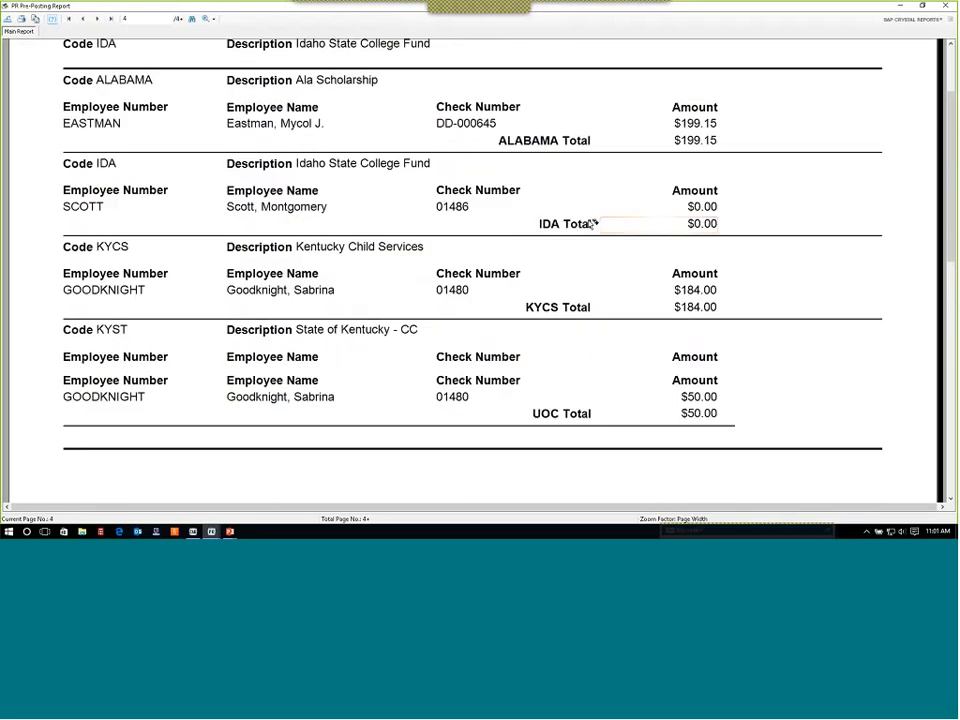
pyautogui.click(96, 19)
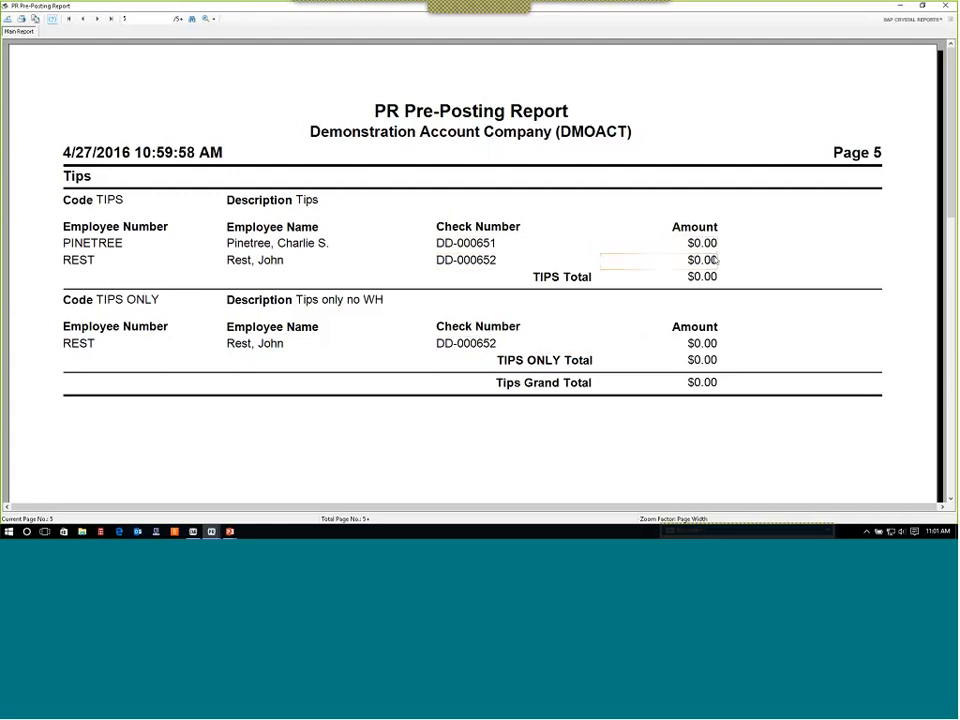
pyautogui.click(96, 19)
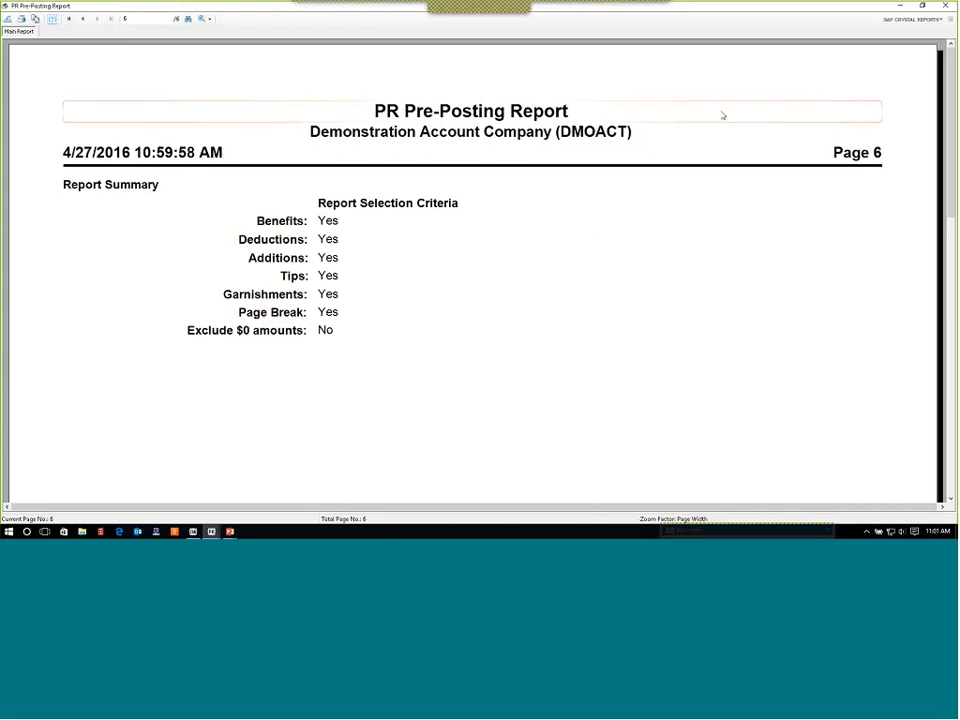
pyautogui.click(947, 6)
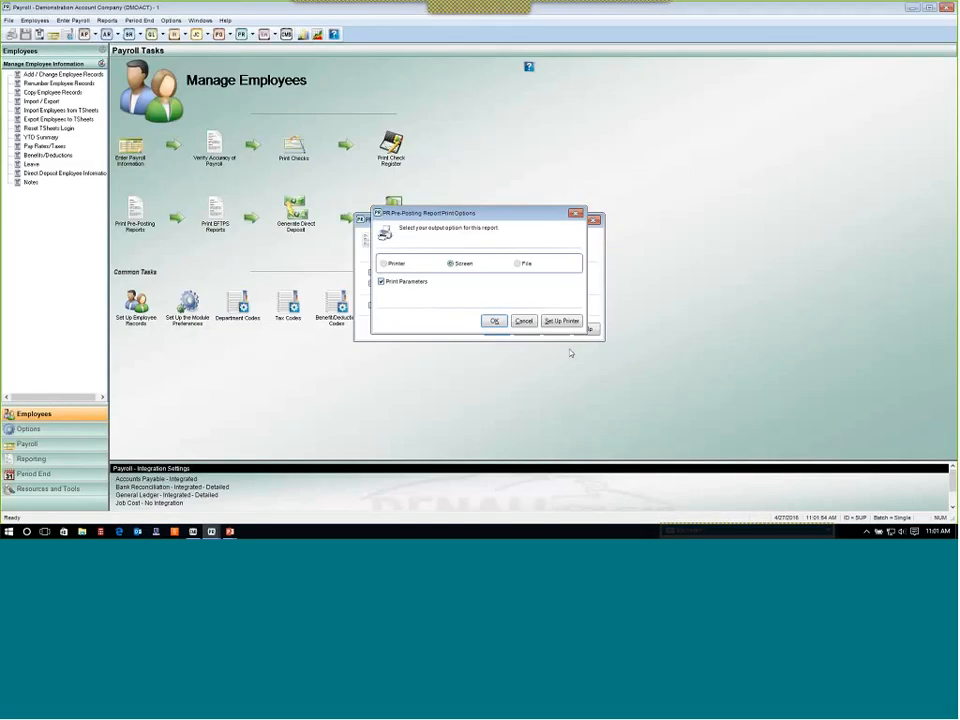
# Cancel the Pre-Posting Report output options and switch to the PowerPoint slide show to advance two slides.
pyautogui.click(516, 322)
pyautogui.hotkey('alt', 'Tab')
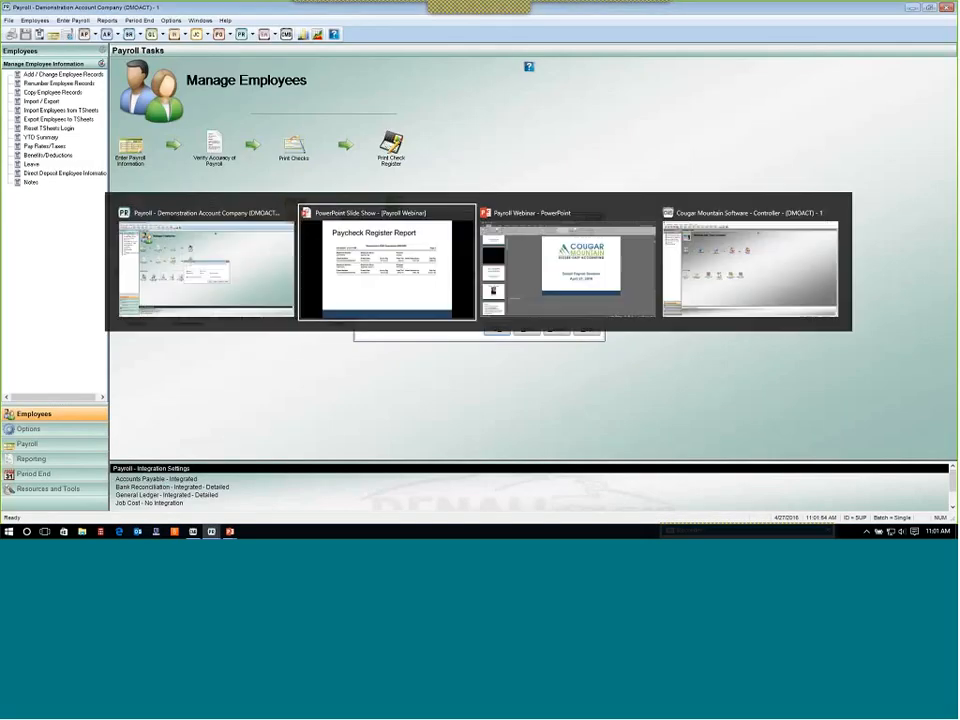
pyautogui.press('Right')
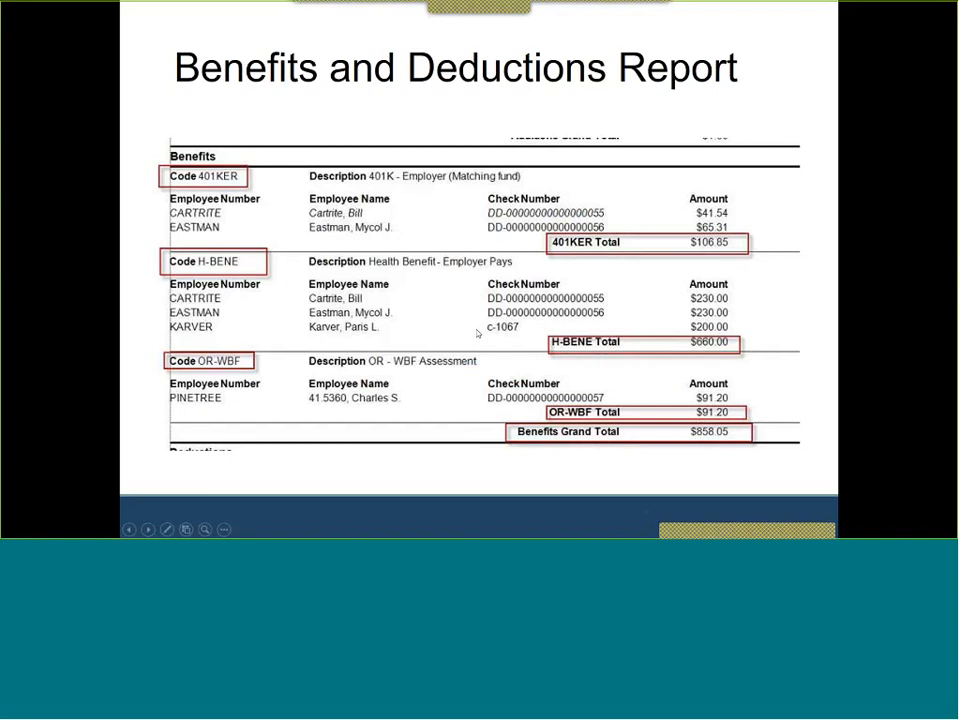
pyautogui.press('Right')
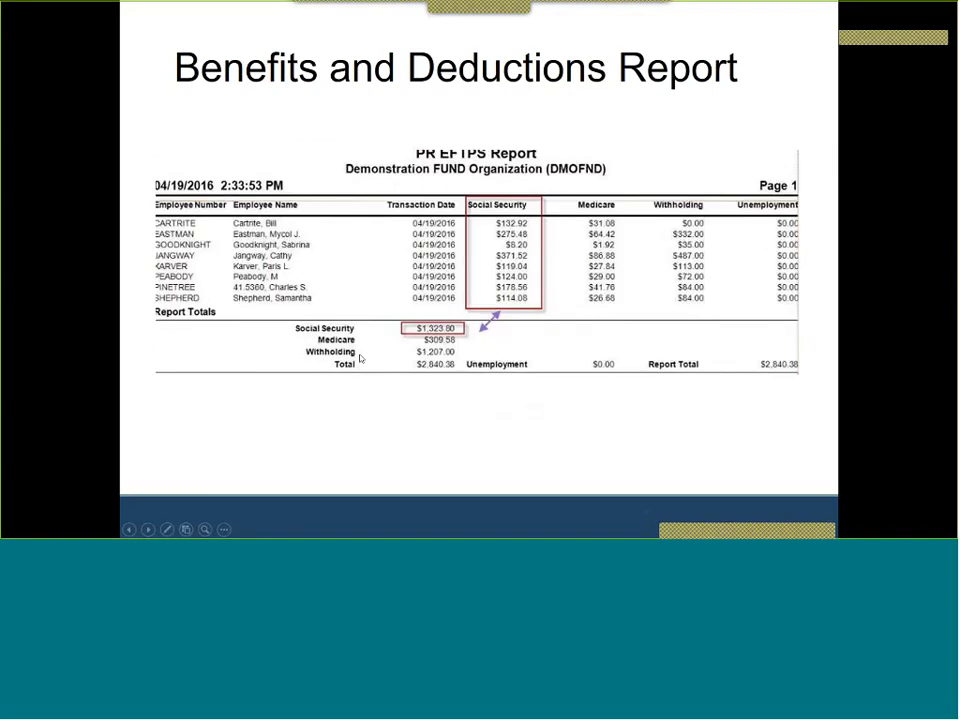
pyautogui.hotkey('alt', 'Tab')
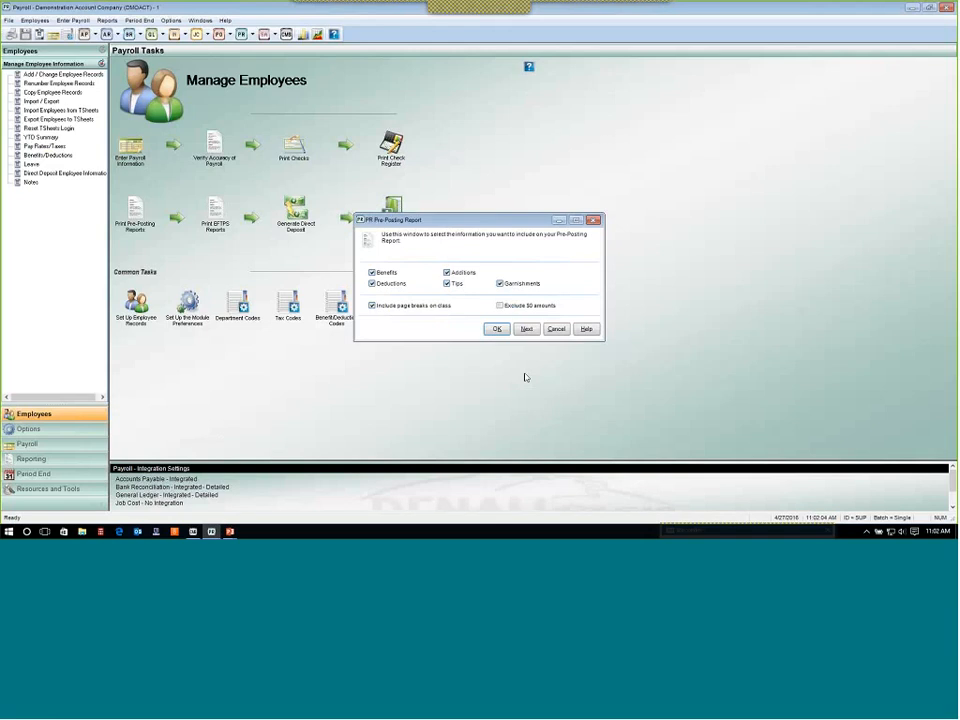
# Move on to the EFTPS Report and generate it to screen with print parameters included.
pyautogui.click(527, 330)
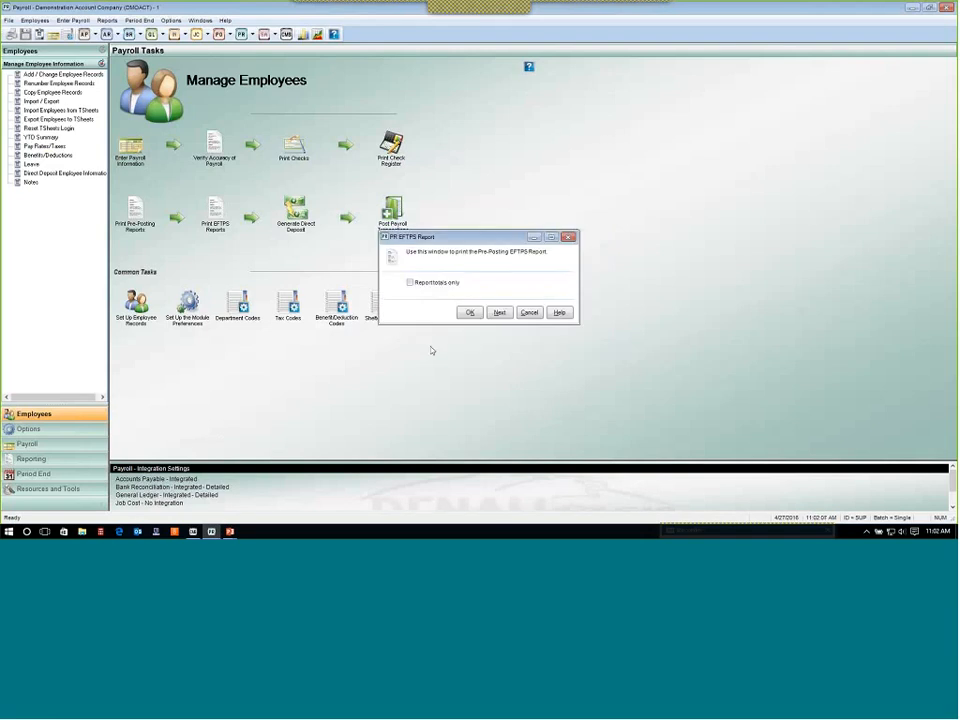
pyautogui.click(471, 313)
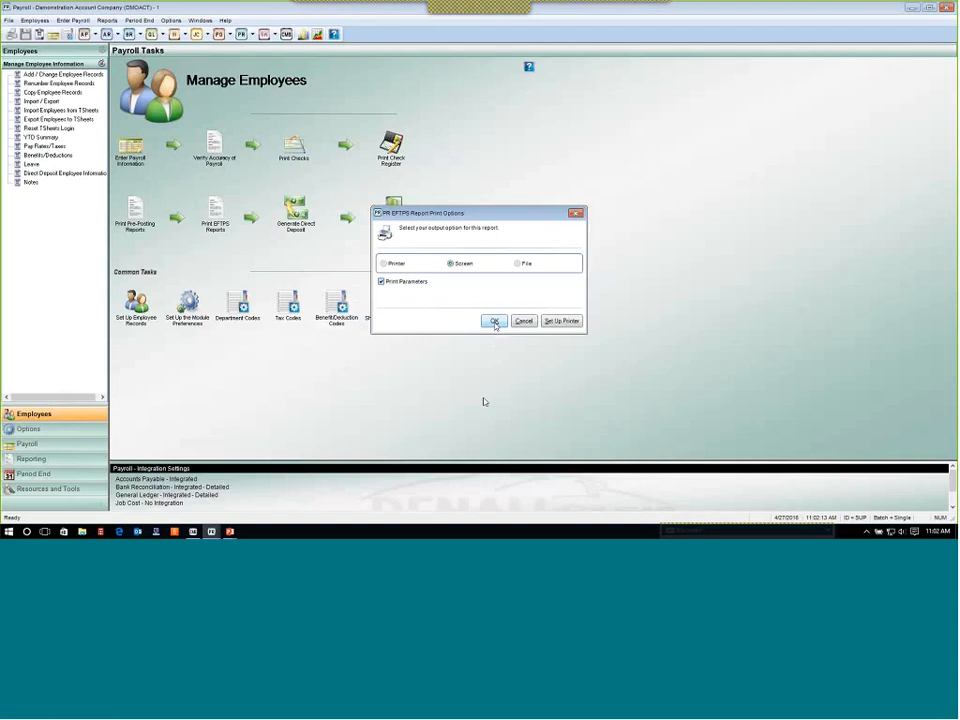
pyautogui.click(494, 321)
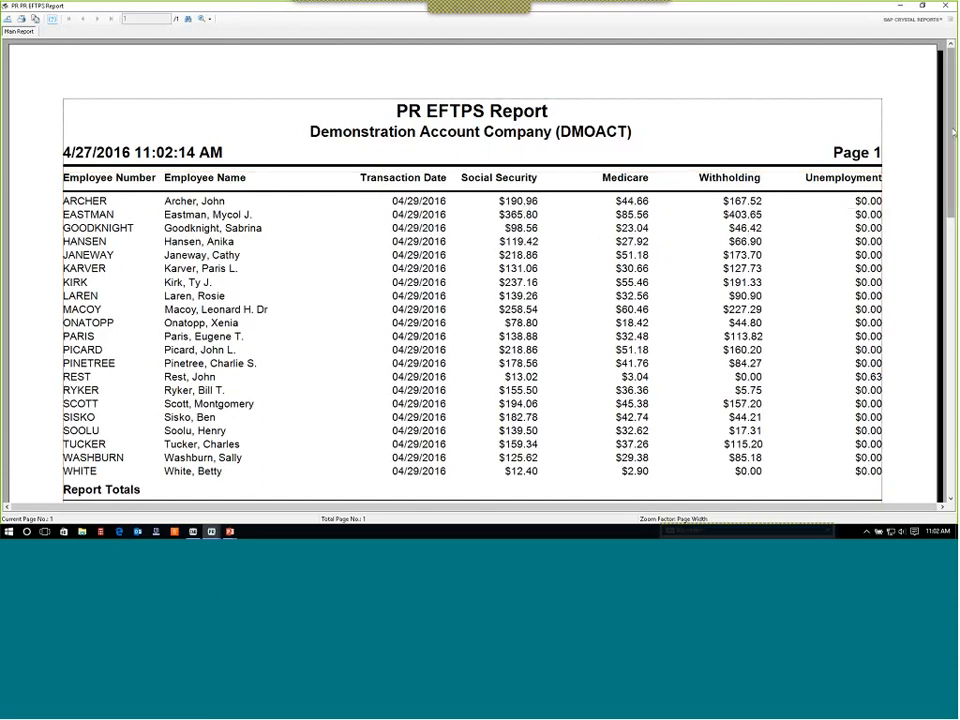
# Scroll through the EFTPS report's employee tax amounts and report totals, then close it.
pyautogui.scroll(-1, 953, 132)
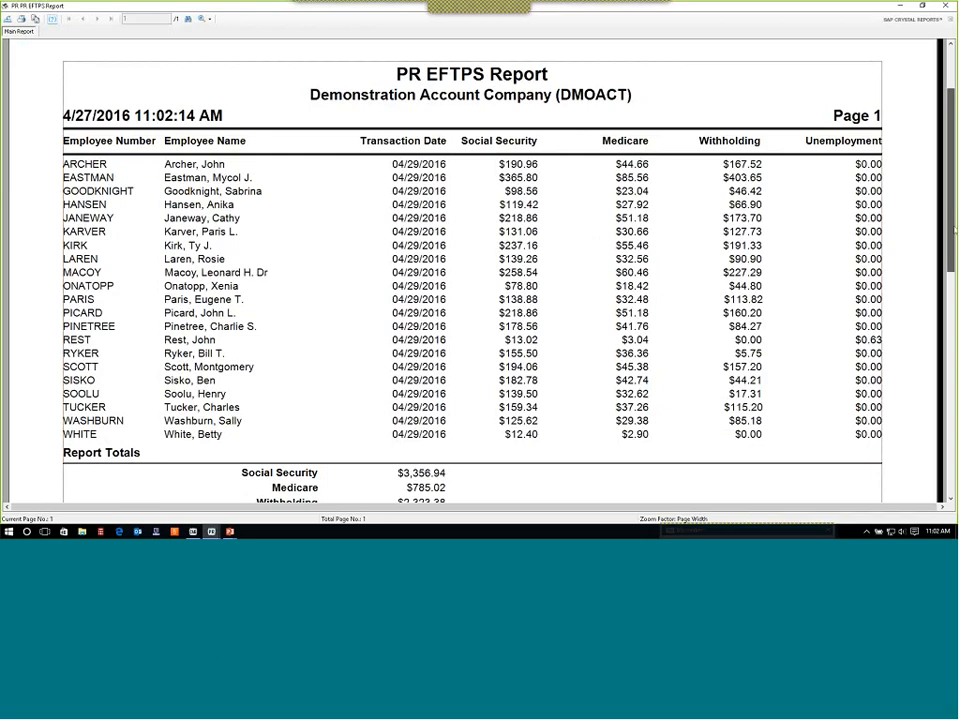
pyautogui.scroll(-3, 437, 307)
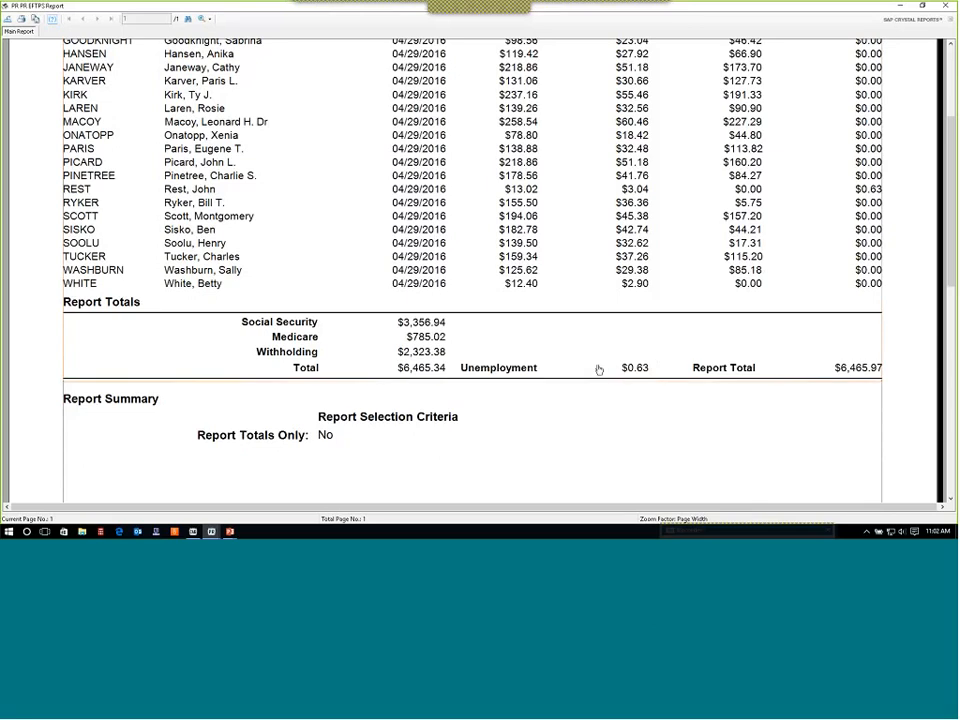
pyautogui.moveTo(950, 239); pyautogui.dragTo(950, 189)
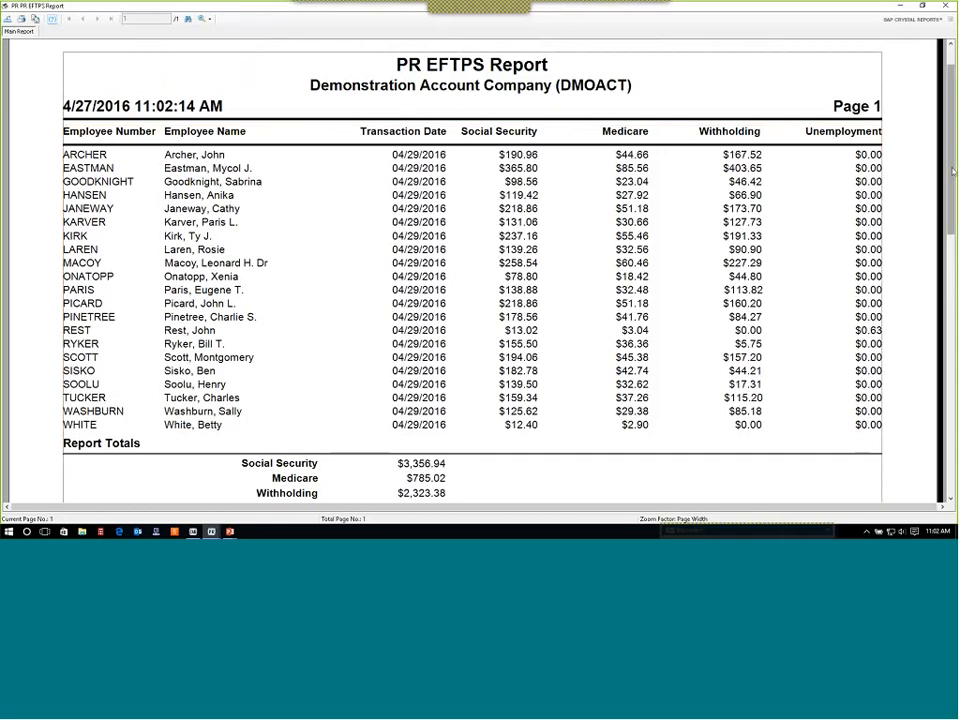
pyautogui.scroll(-3, 715, 168)
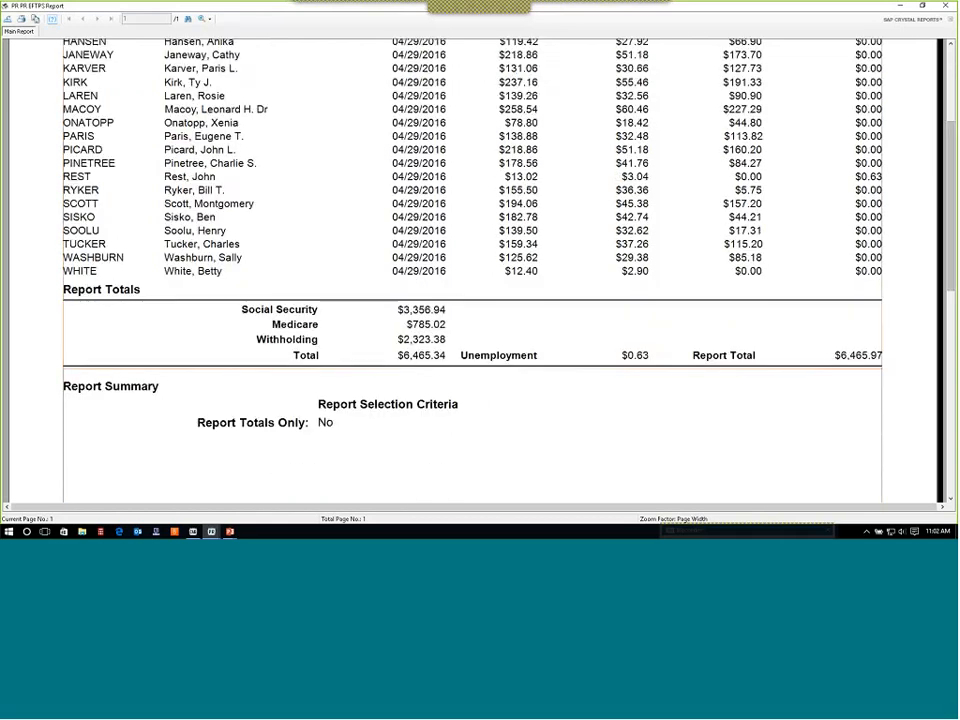
pyautogui.click(412, 364)
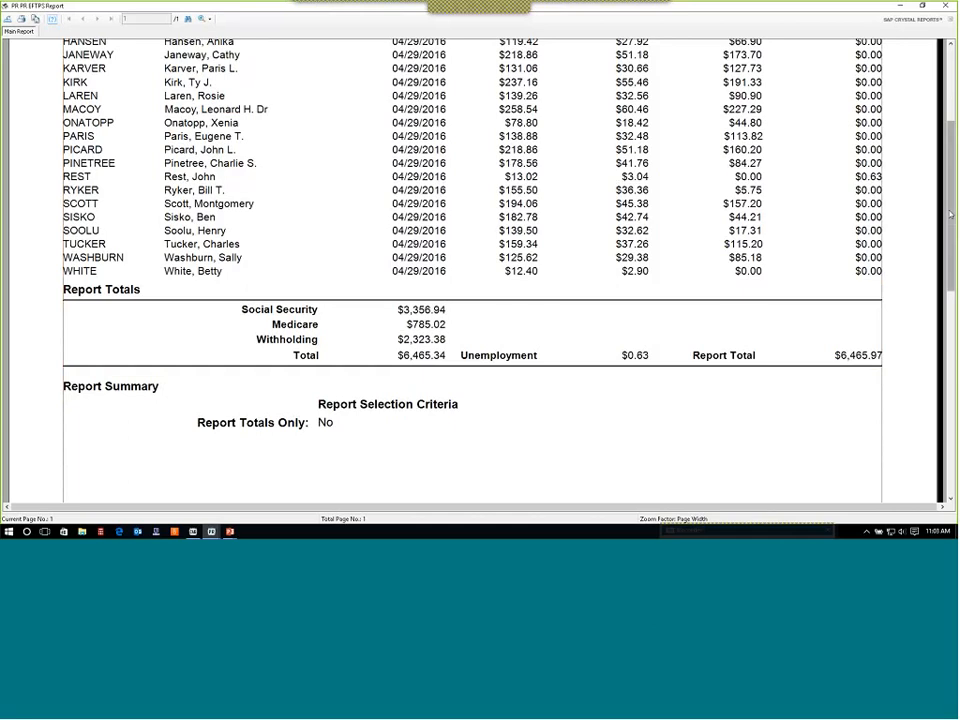
pyautogui.scroll(3, 880, 290)
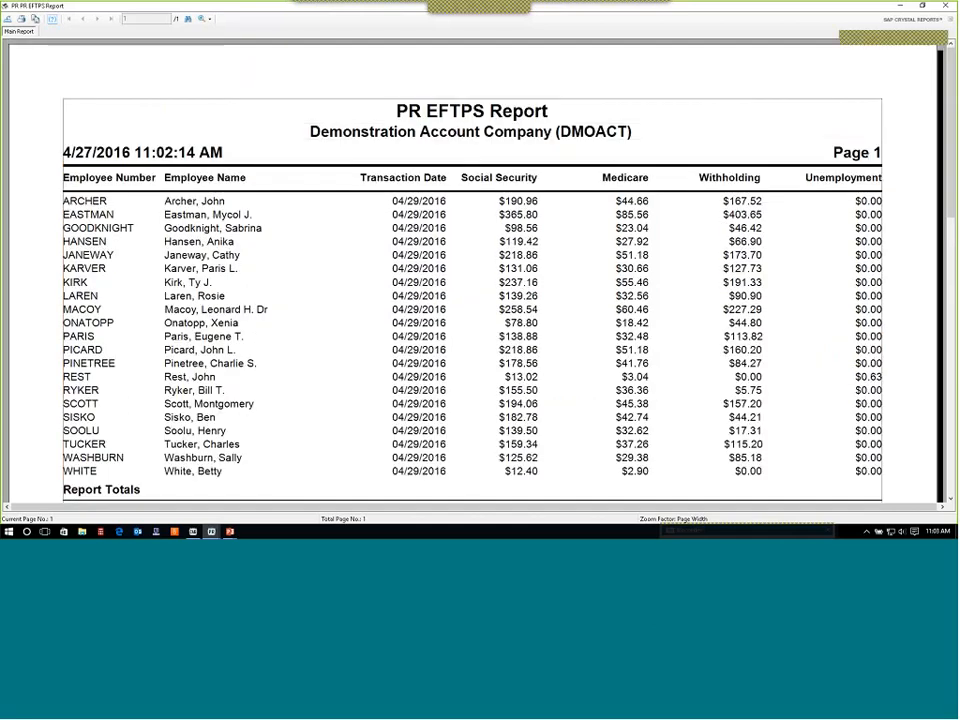
pyautogui.click(945, 6)
# Switch to the slide show, advance to the next slide, and return to Payroll.
pyautogui.hotkey('alt', 'Tab')
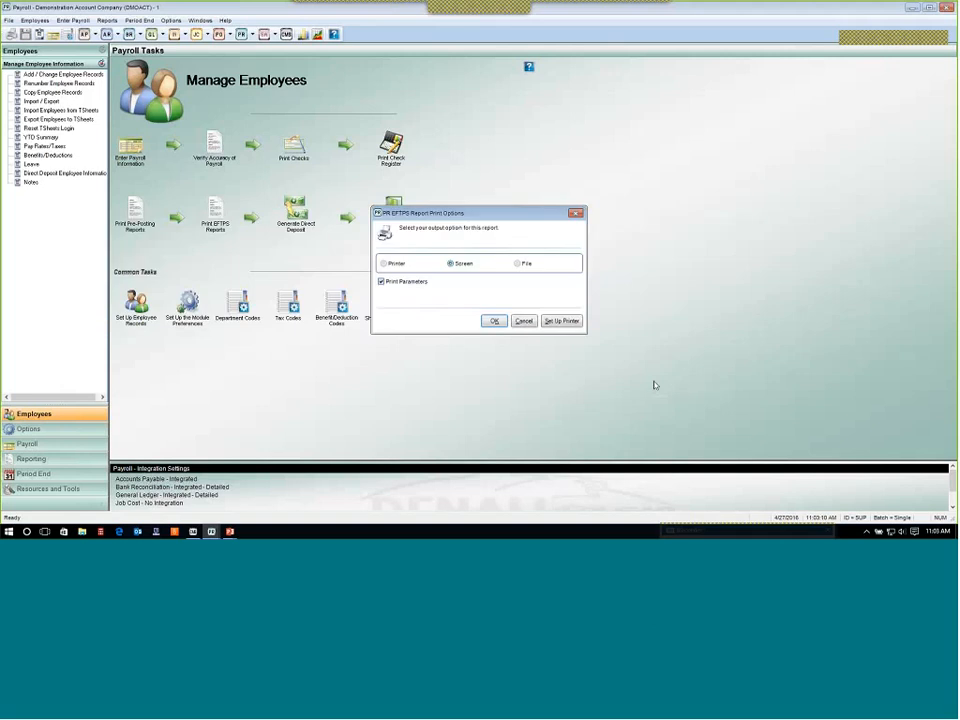
pyautogui.hotkey('alt', 'Tab')
pyautogui.hotkey('alt', 'Tab')
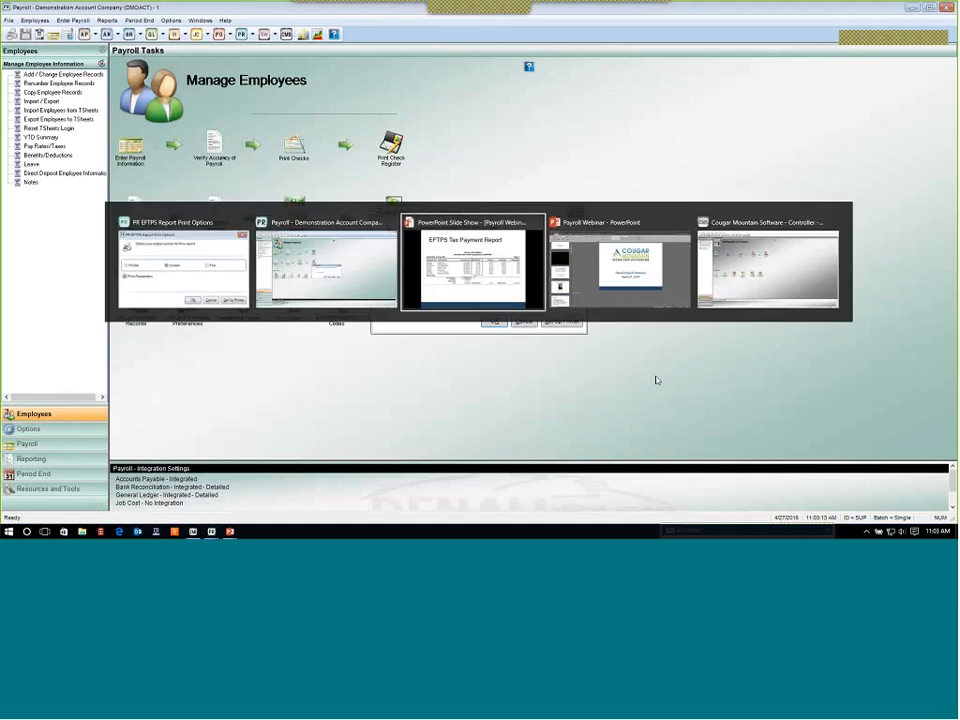
pyautogui.press('Right')
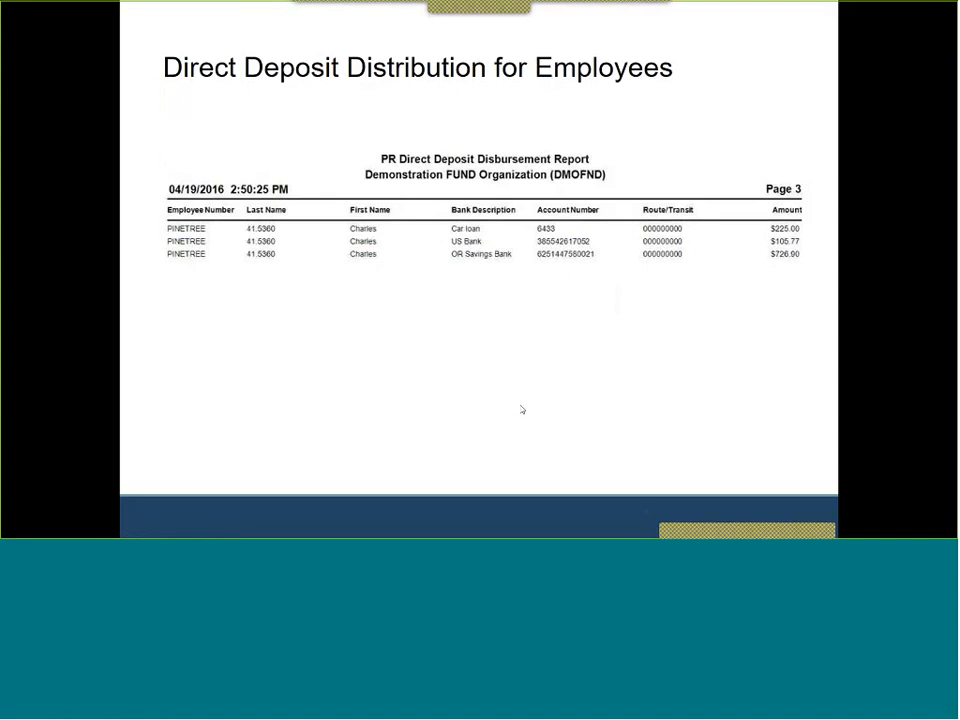
pyautogui.hotkey('alt', 'Tab')
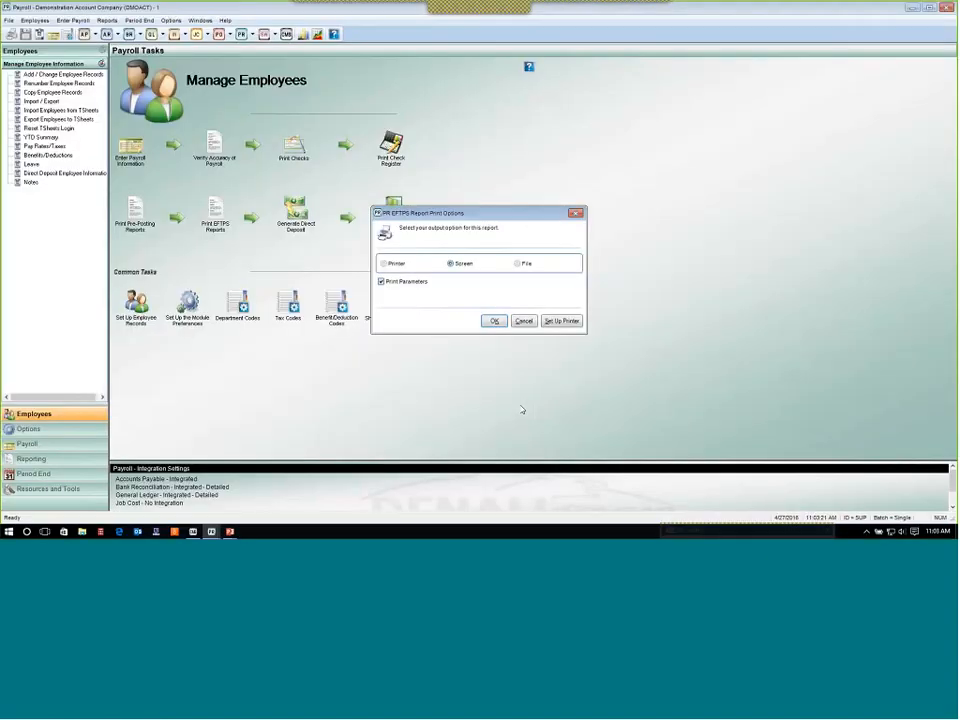
# Cancel the EFTPS output options, open Generate Direct Deposit File, and set the effective date to 04/29/2016.
pyautogui.click(523, 321)
pyautogui.click(499, 313)
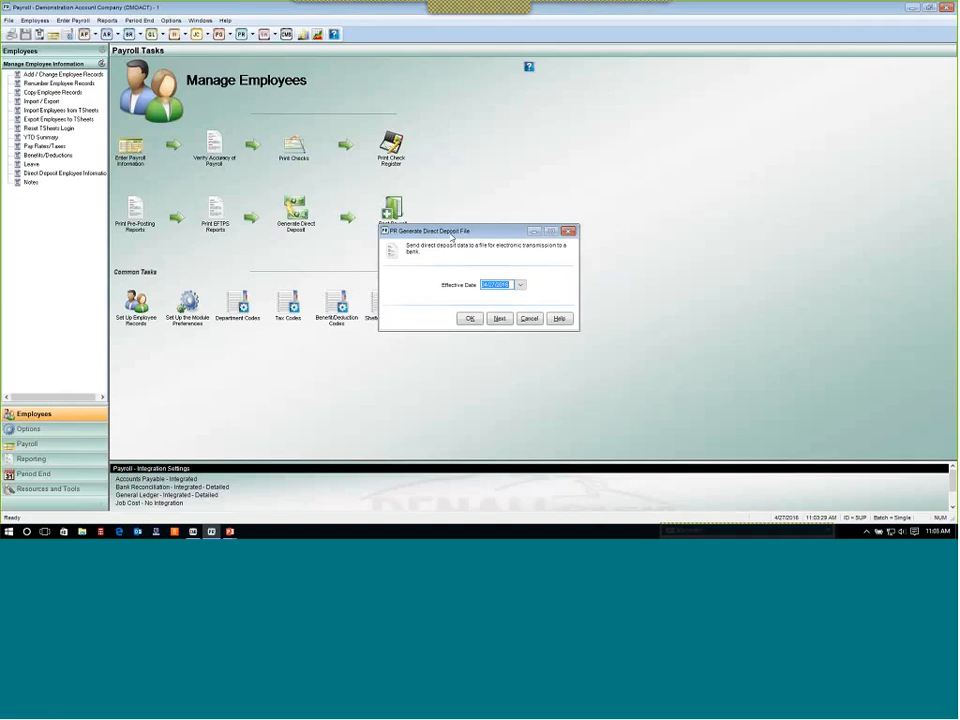
pyautogui.click(520, 285)
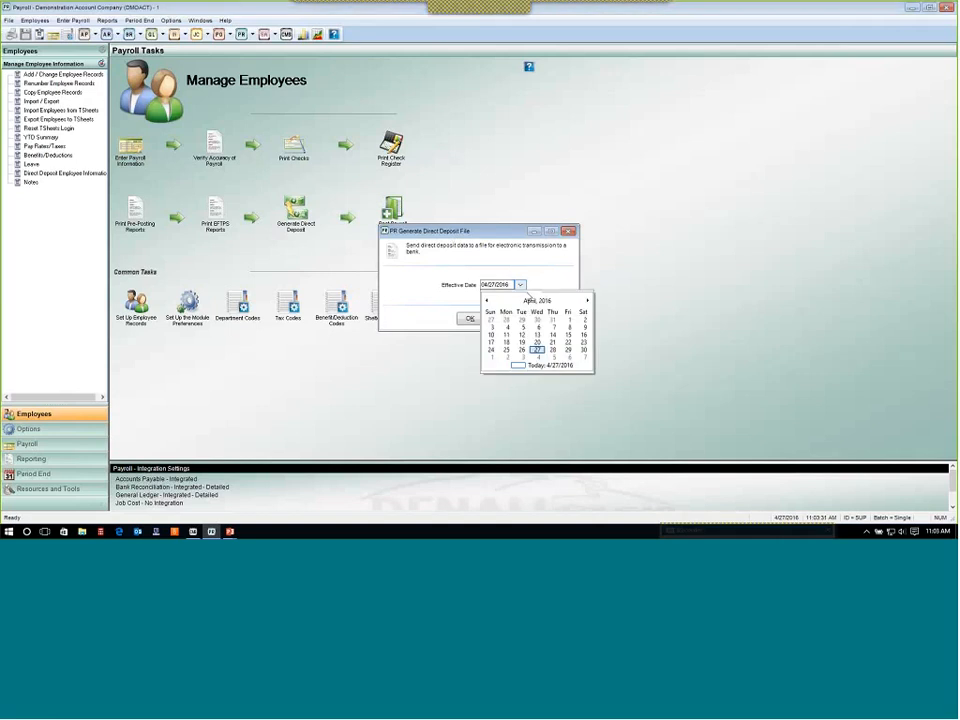
pyautogui.click(569, 351)
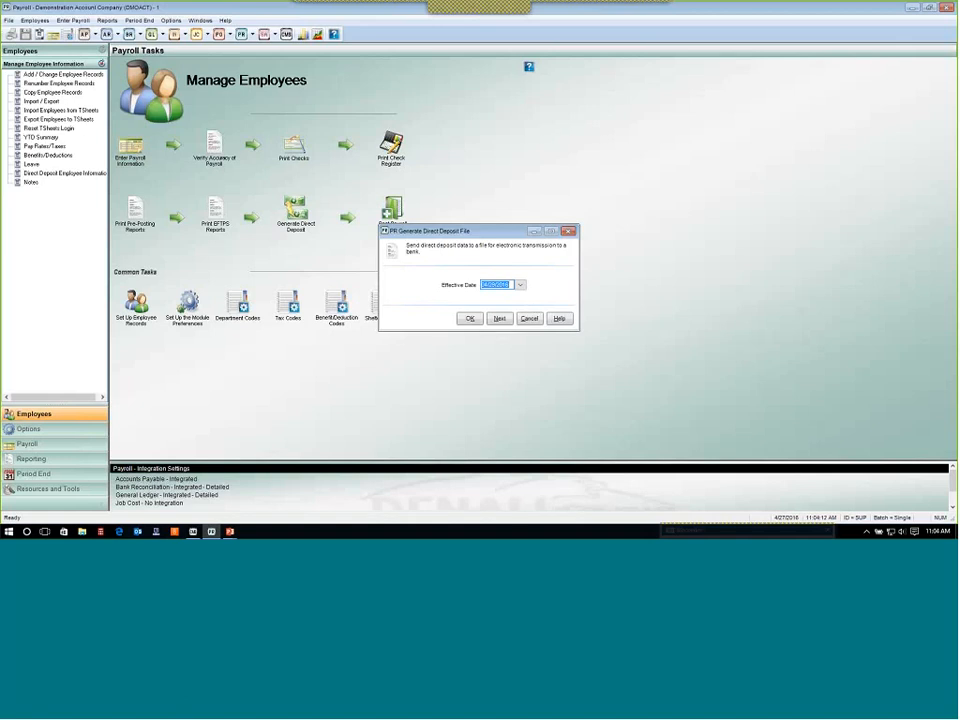
# Set the effective date to today, 4/27/2016, generate the direct deposit file, and accept printing the disbursement report.
pyautogui.click(521, 285)
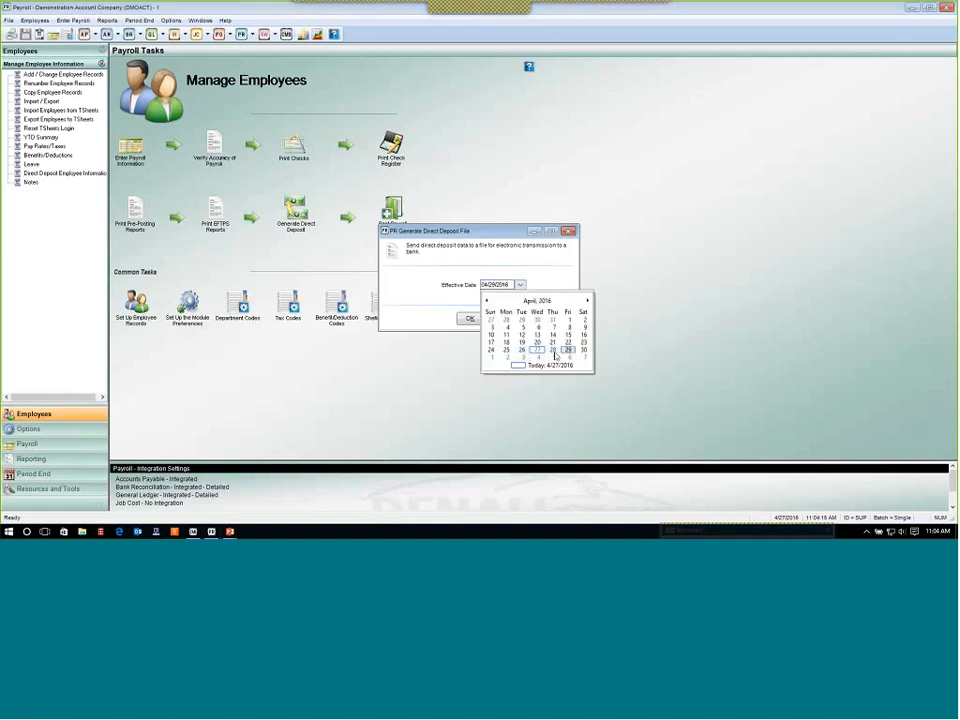
pyautogui.click(509, 366)
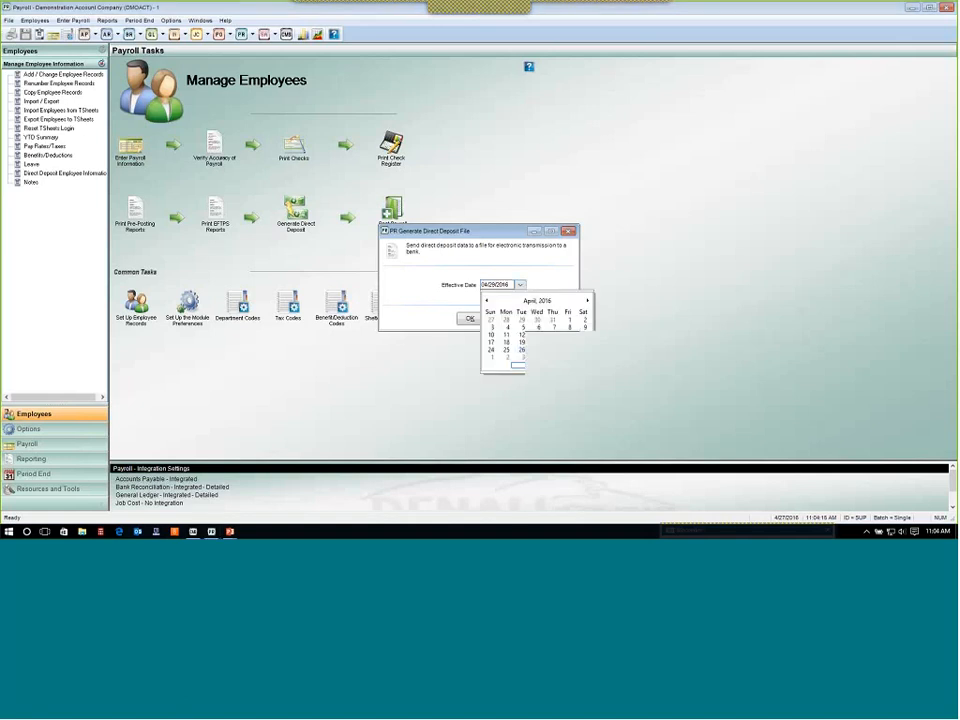
pyautogui.click(470, 320)
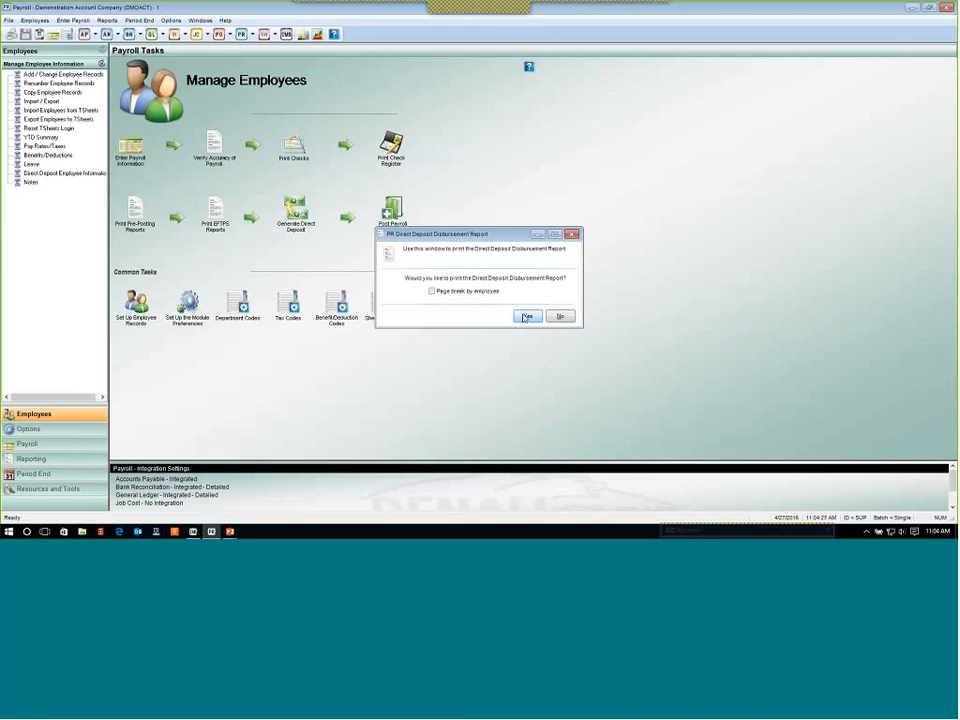
pyautogui.click(524, 317)
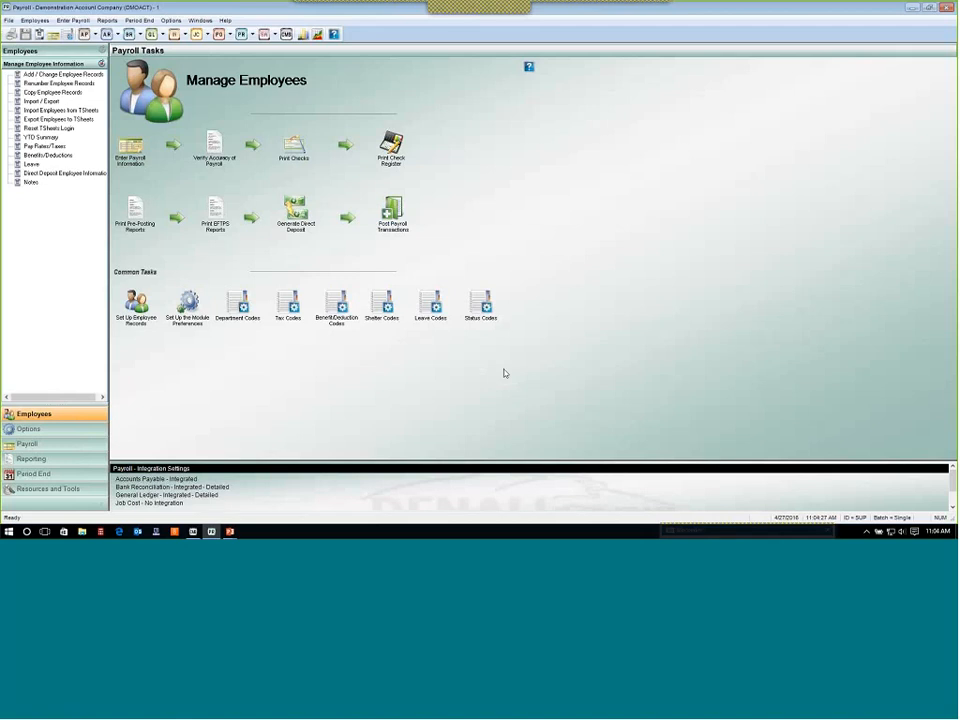
# Generate the direct deposit file again, declining the Direct Deposit Disbursement Report.
pyautogui.click(534, 306)
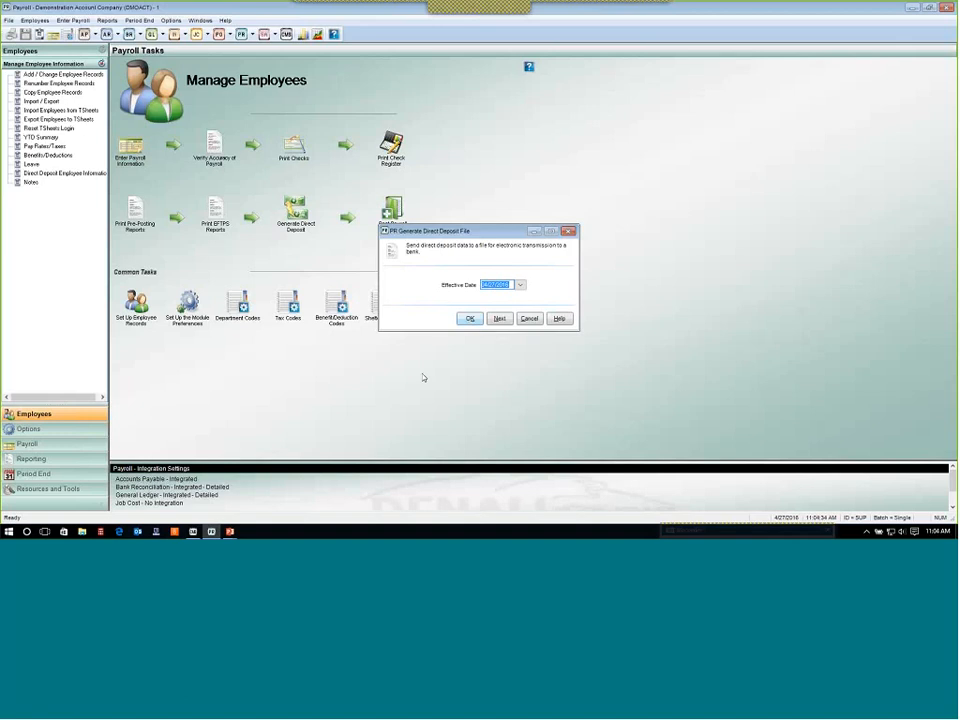
pyautogui.press('Return')
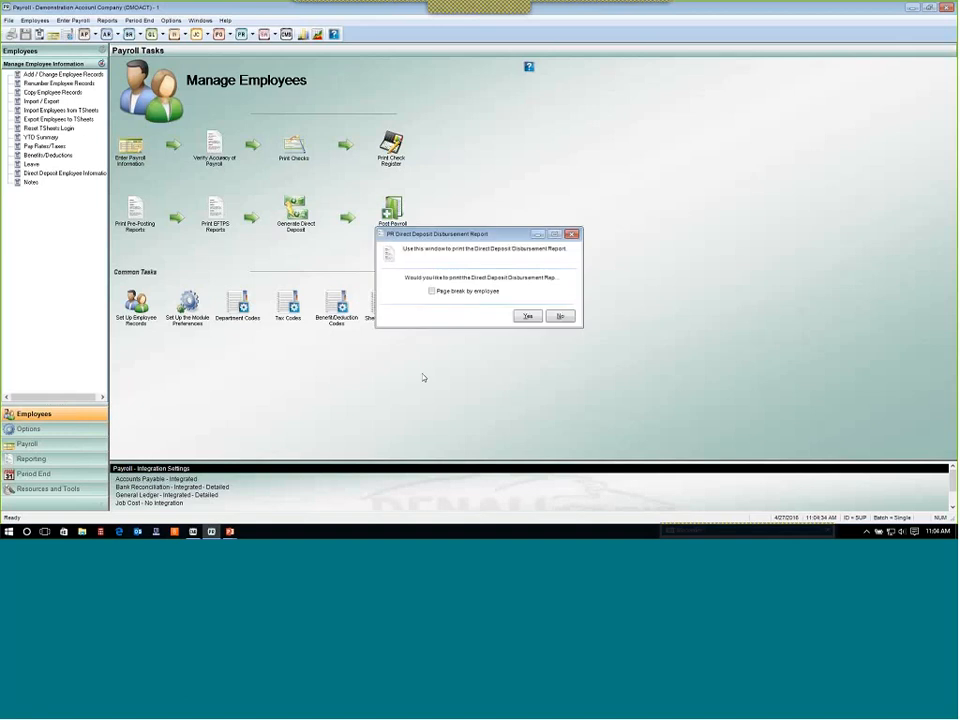
pyautogui.click(557, 316)
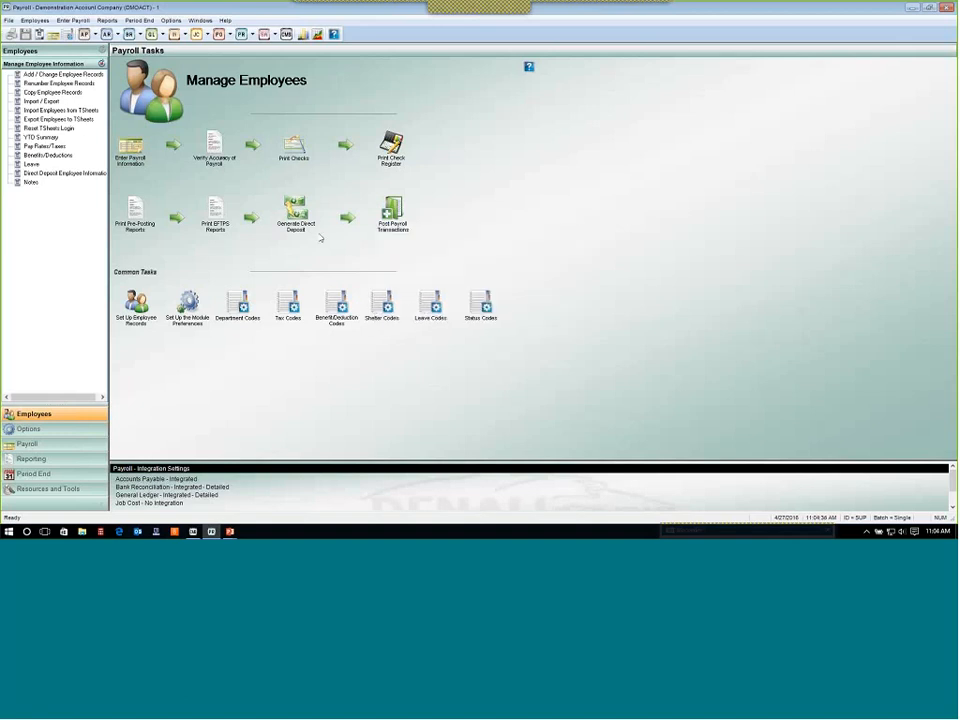
pyautogui.click(532, 305)
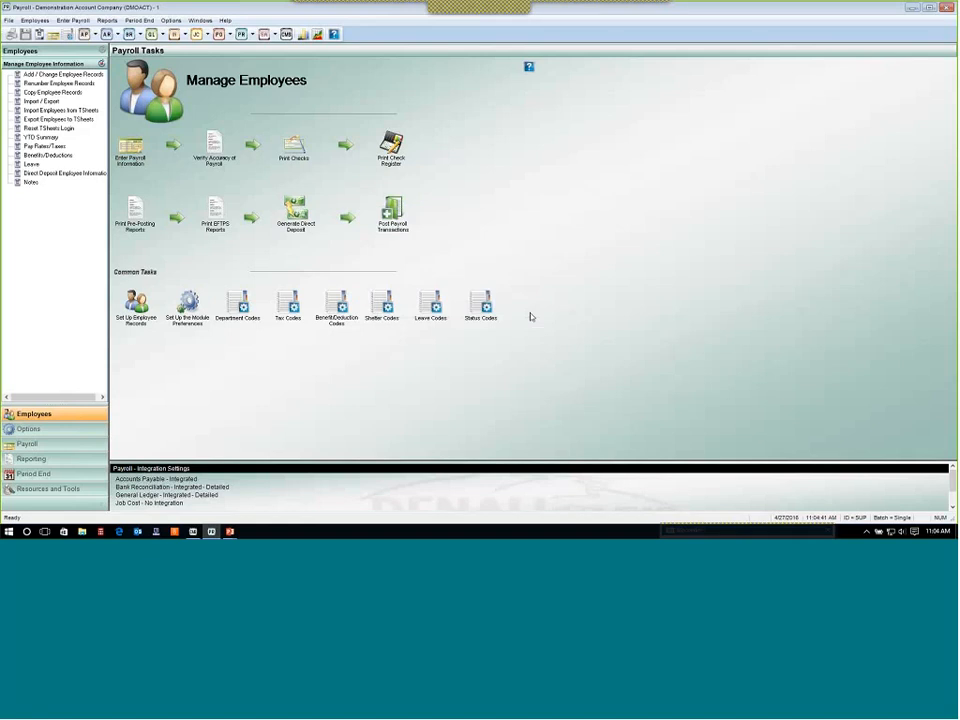
# Open Generate Direct Deposit File, set the effective date to 04/29/2016, and generate the file.
pyautogui.click(296, 215)
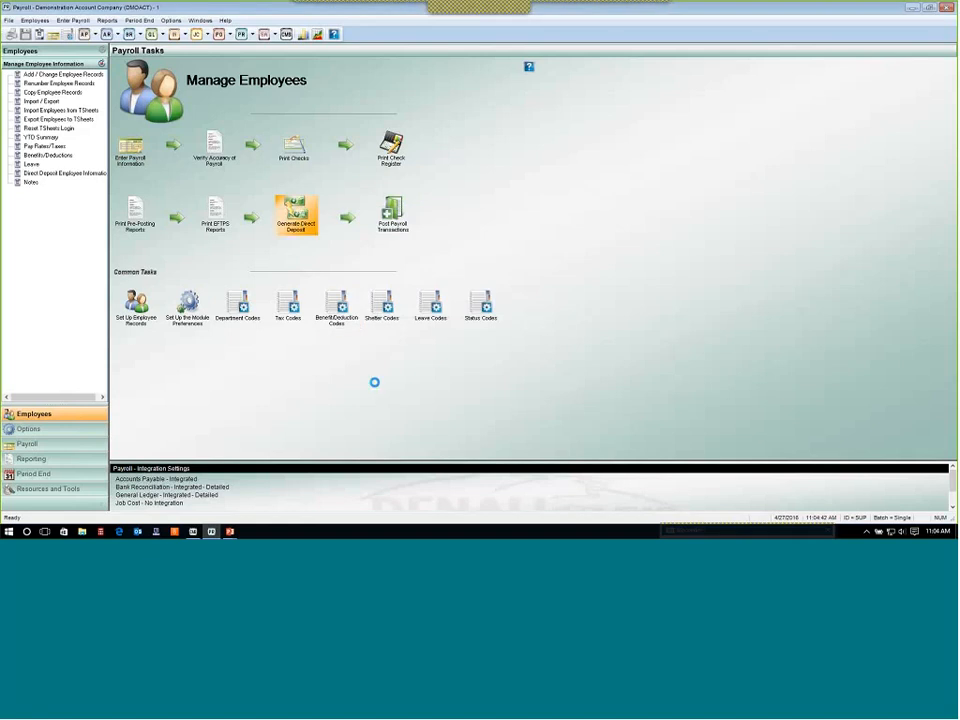
pyautogui.click(520, 285)
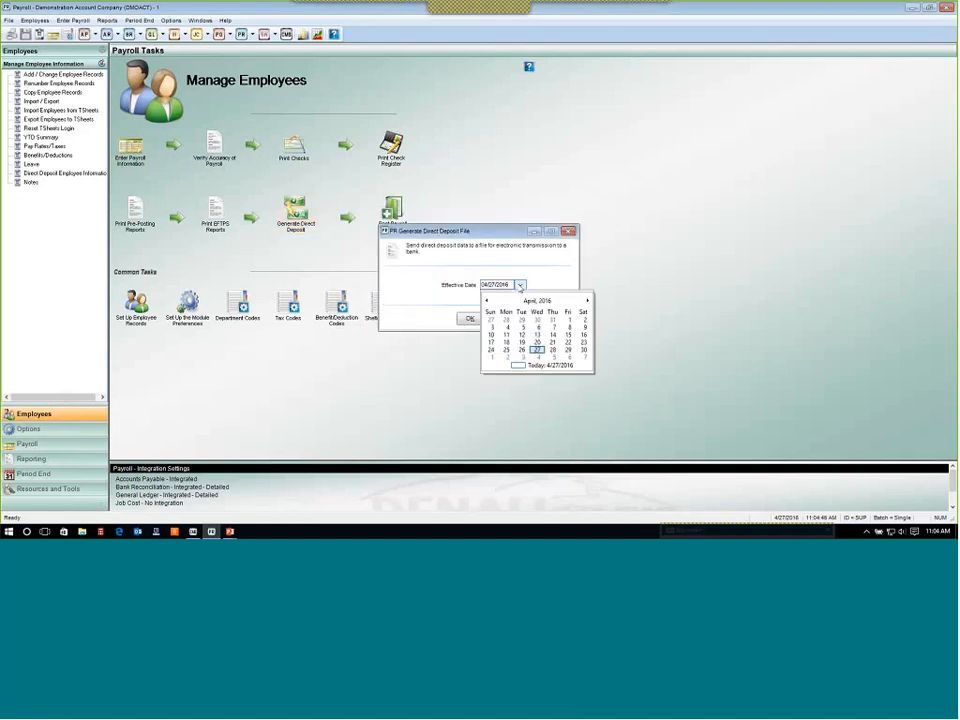
pyautogui.click(569, 351)
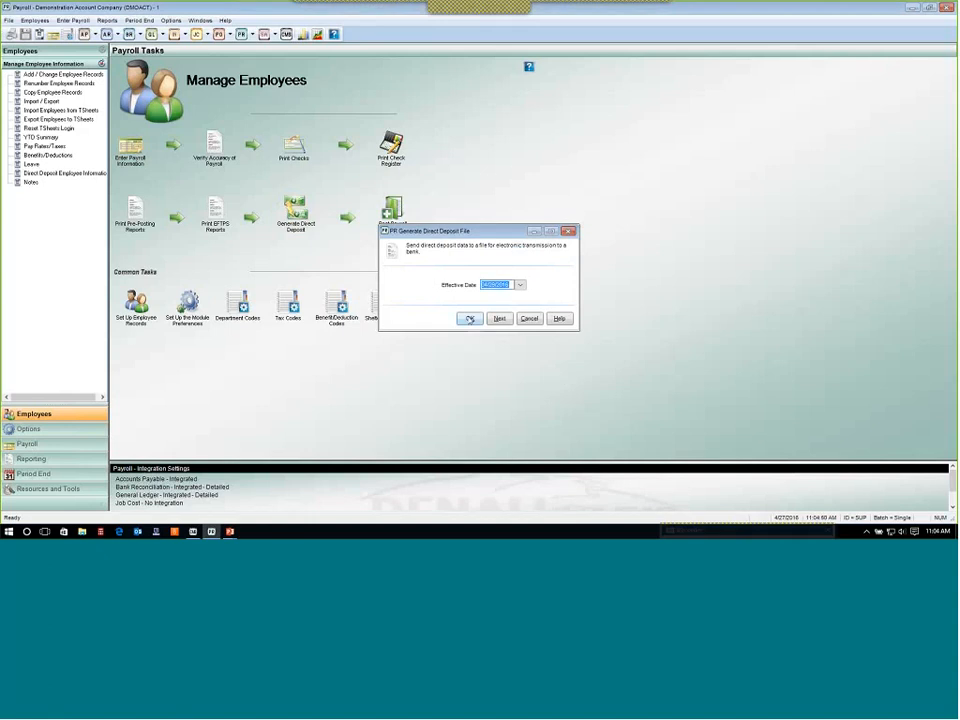
pyautogui.click(469, 318)
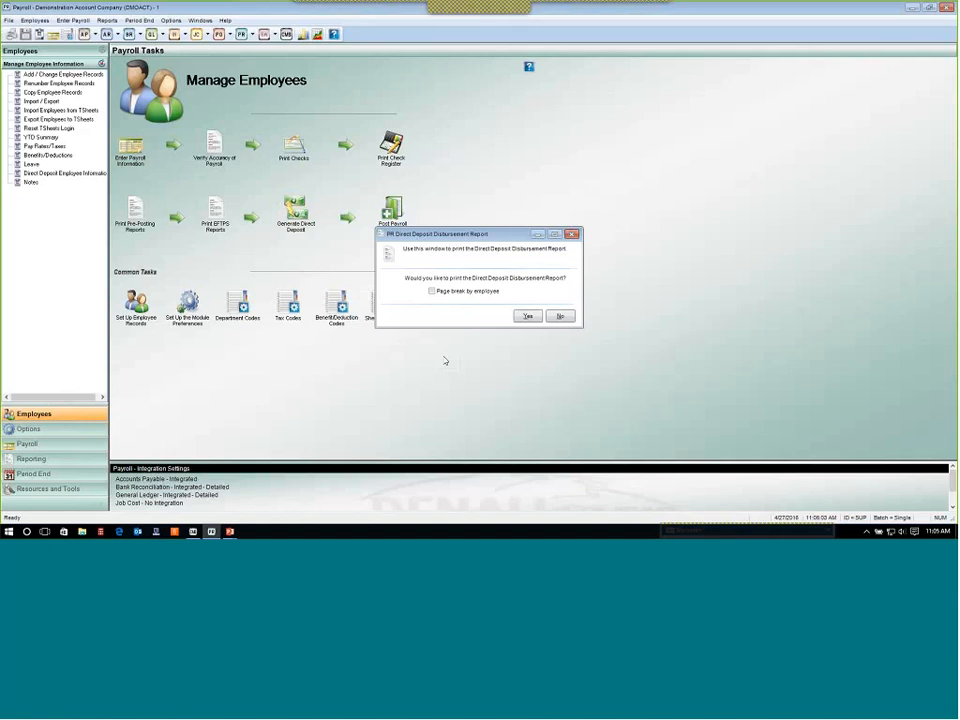
# Try to open the module preferences, then decline printing the Direct Deposit Disbursement Report.
pyautogui.click(188, 303)
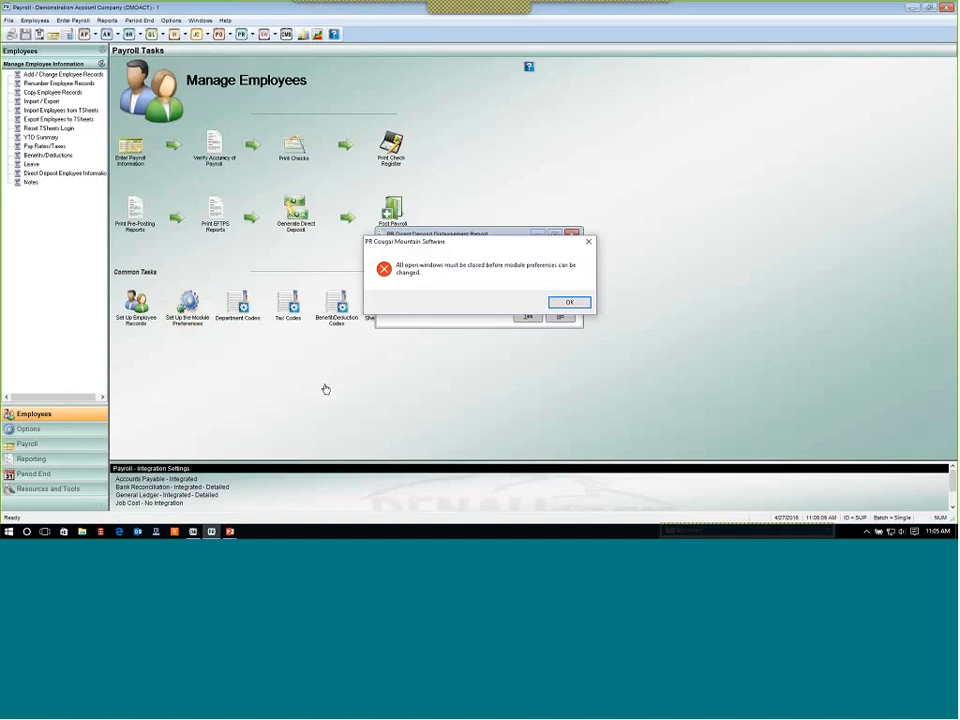
pyautogui.press('Return')
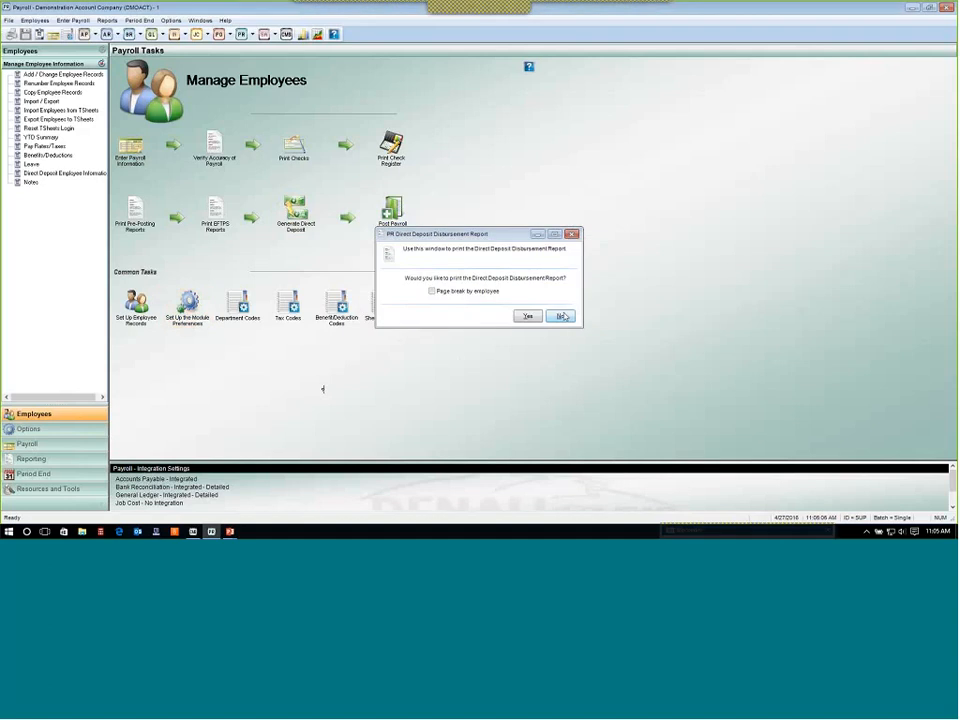
pyautogui.click(560, 317)
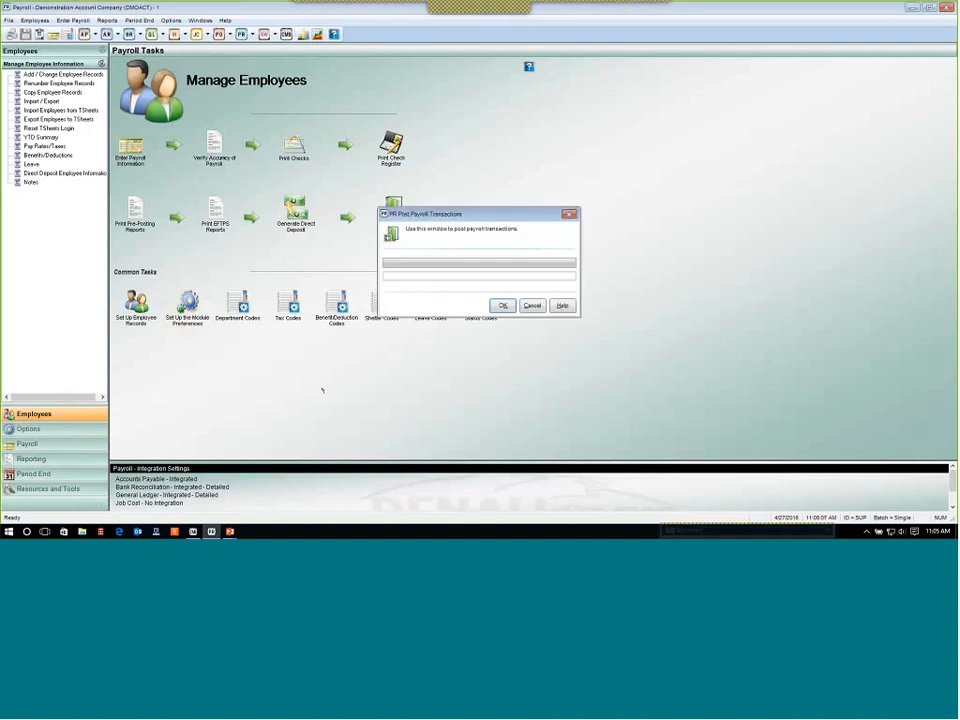
# Cancel posting, then check the direct deposit file location in the module preferences without saving changes.
pyautogui.click(532, 305)
pyautogui.click(182, 316)
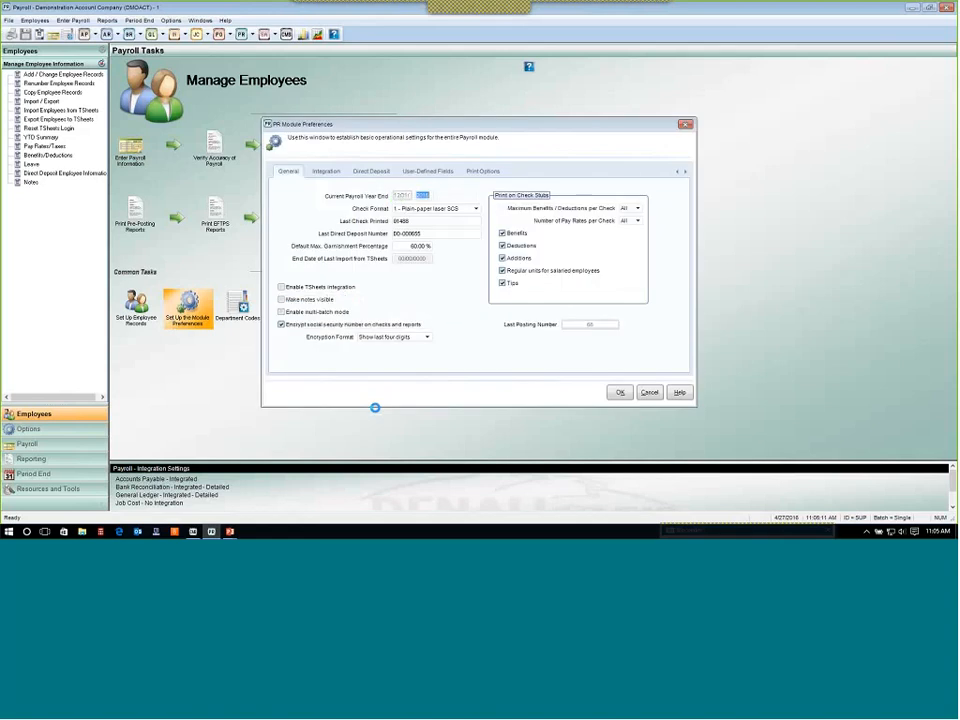
pyautogui.click(372, 171)
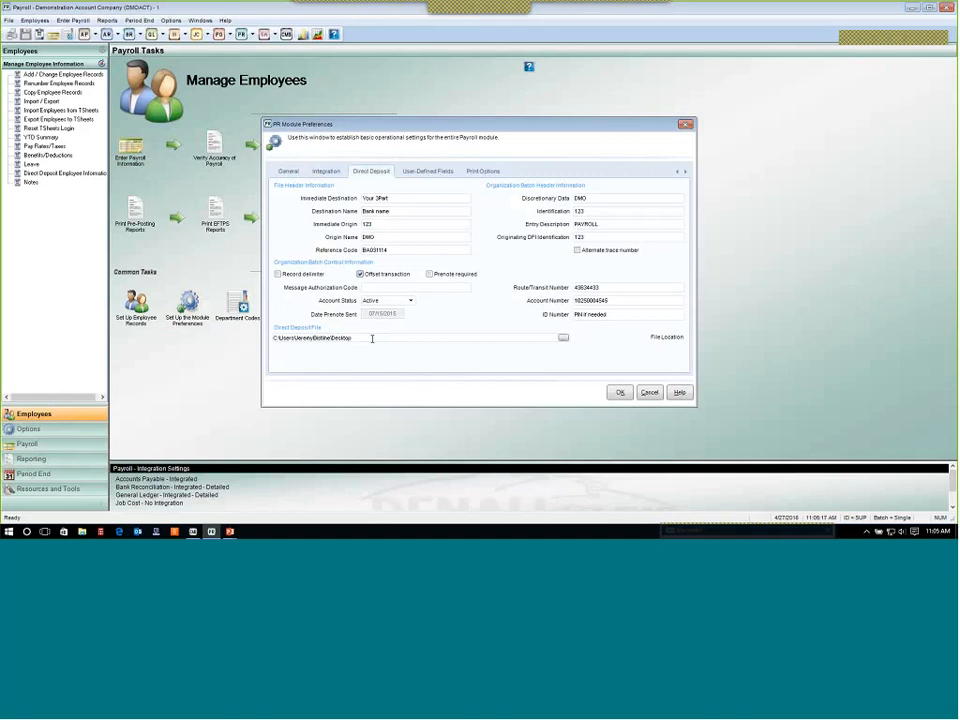
pyautogui.moveTo(372, 338); pyautogui.dragTo(249, 360)
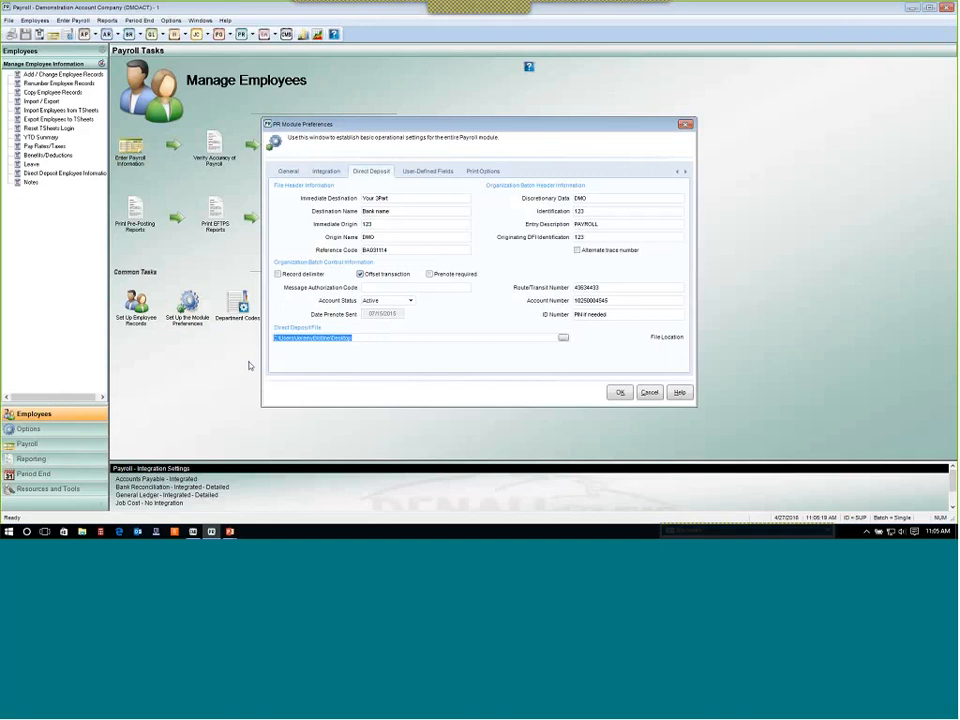
pyautogui.click(649, 393)
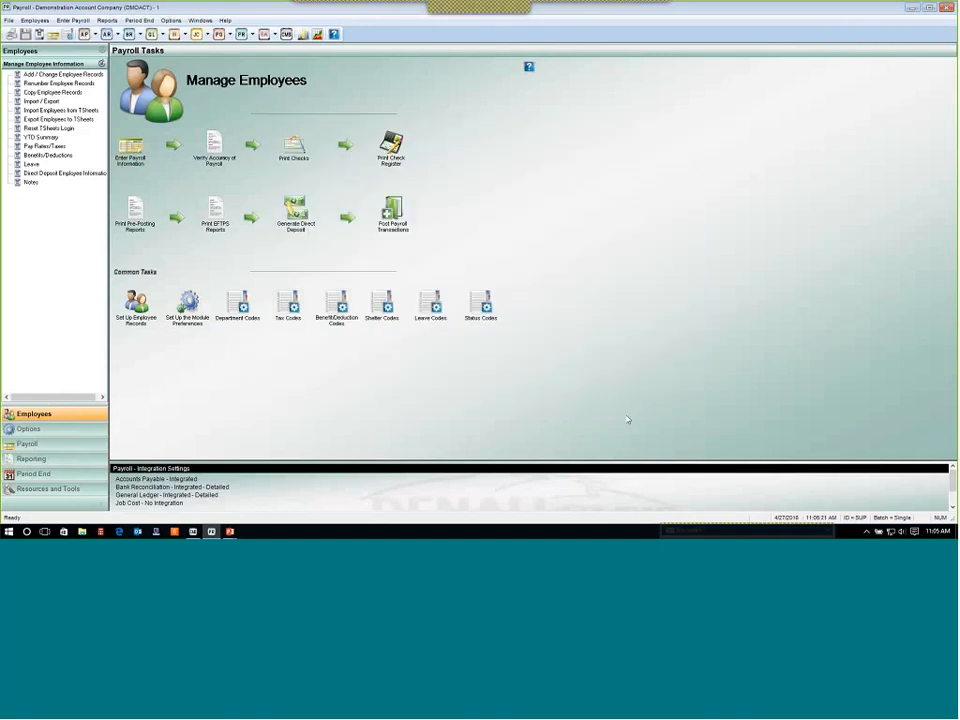
# Generate the direct deposit file with effective date 4/29/2016 and print the disbursement report to the screen.
pyautogui.click(303, 222)
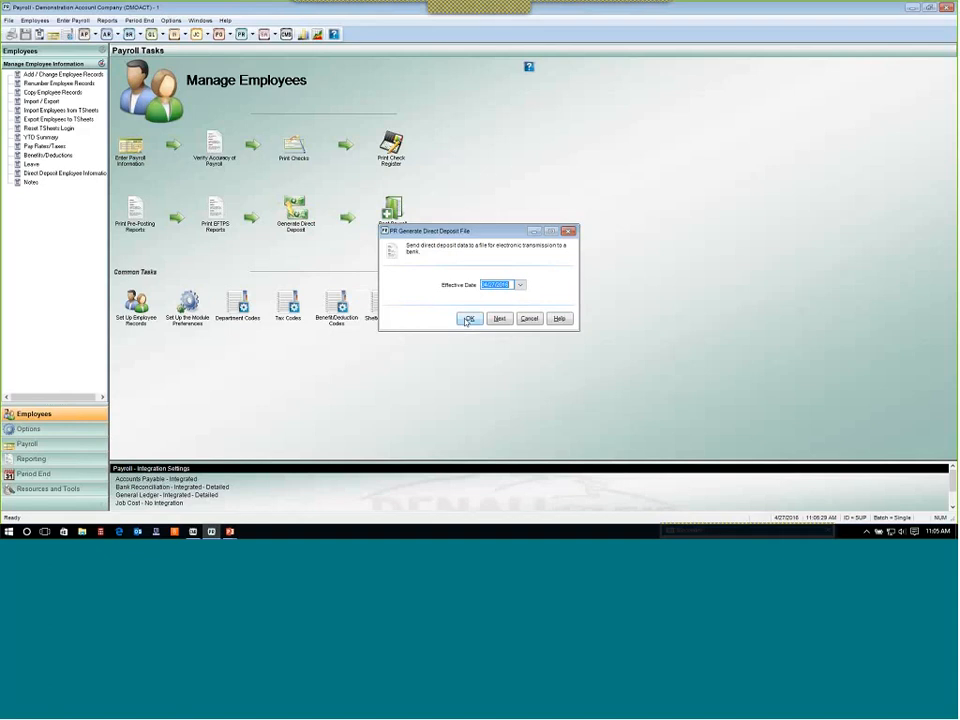
pyautogui.click(520, 285)
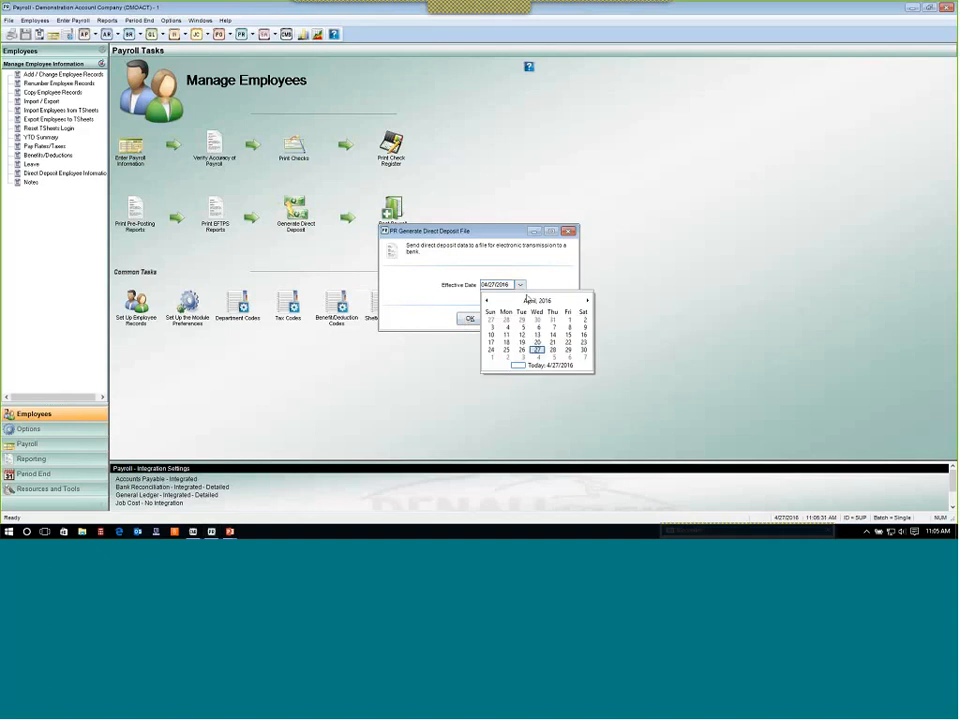
pyautogui.click(567, 349)
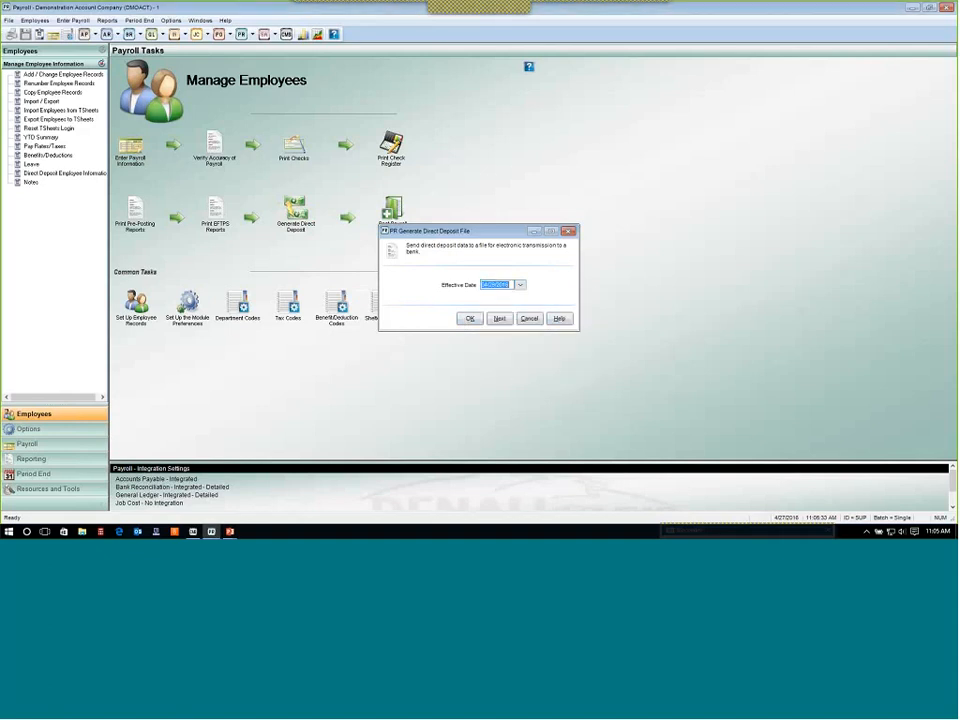
pyautogui.click(470, 318)
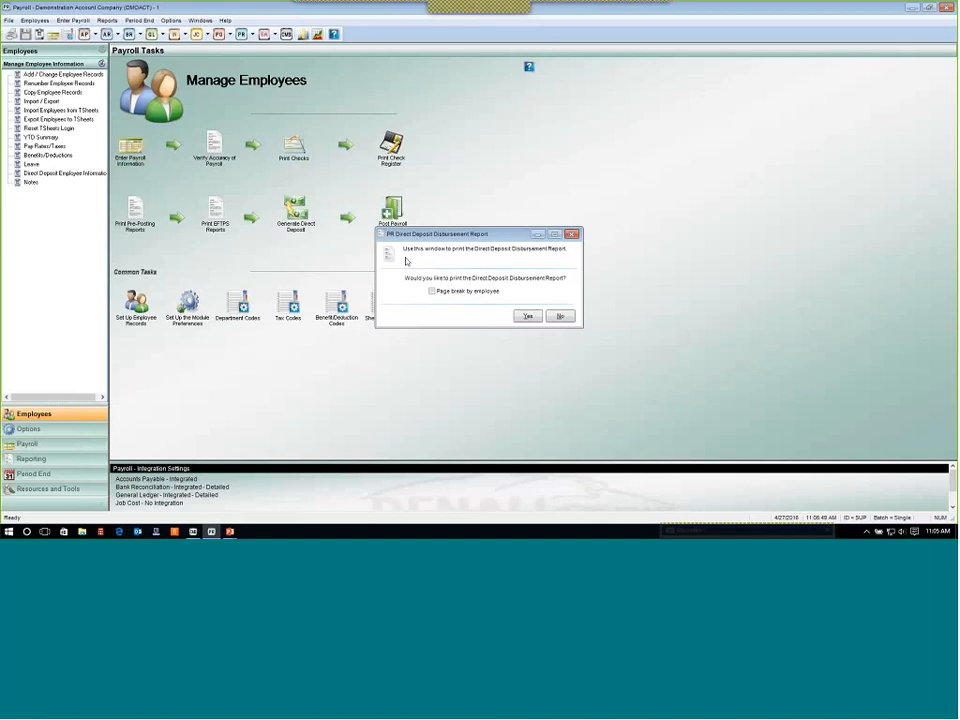
pyautogui.click(525, 317)
pyautogui.click(494, 320)
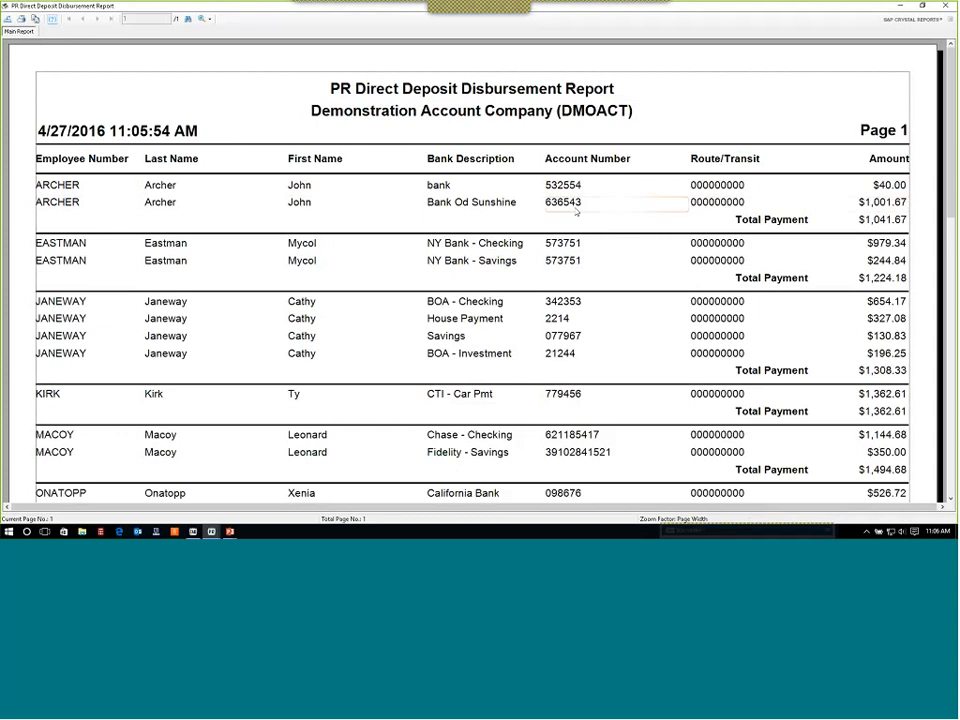
# Review the Direct Deposit Disbursement Report amounts and totals, close it, and inspect the generated DAT file on the desktop.
pyautogui.click(884, 261)
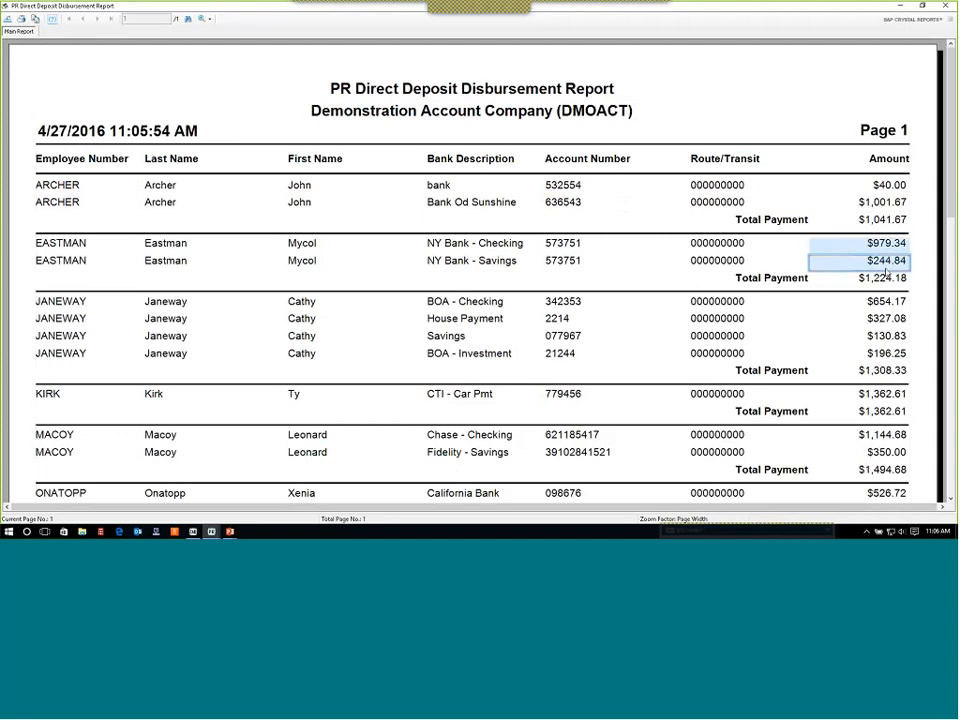
pyautogui.click(888, 279)
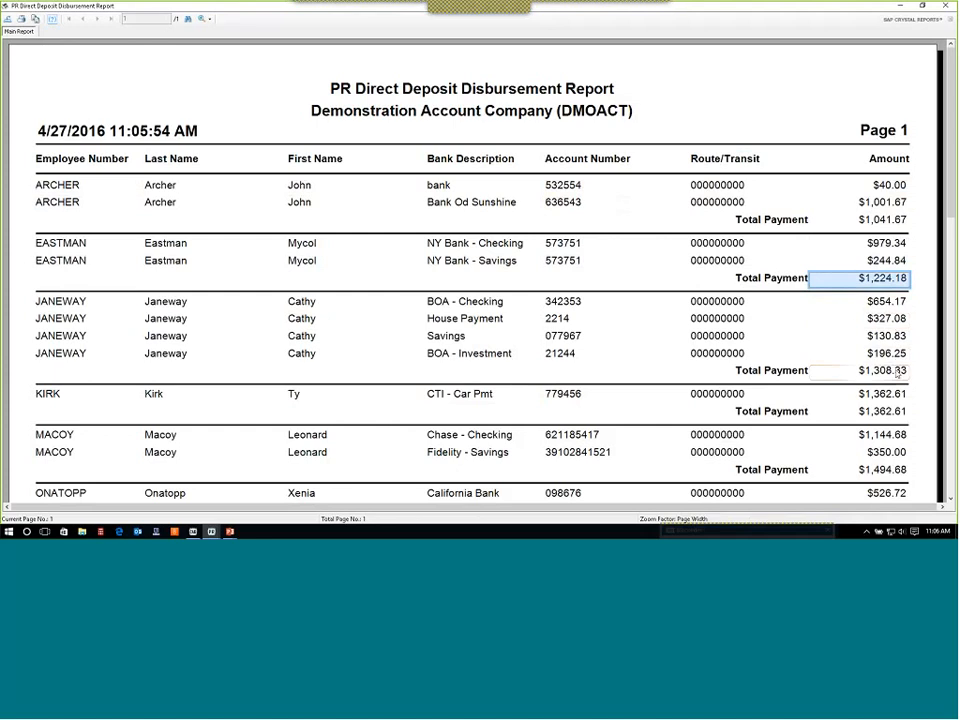
pyautogui.scroll(-8, 898, 370)
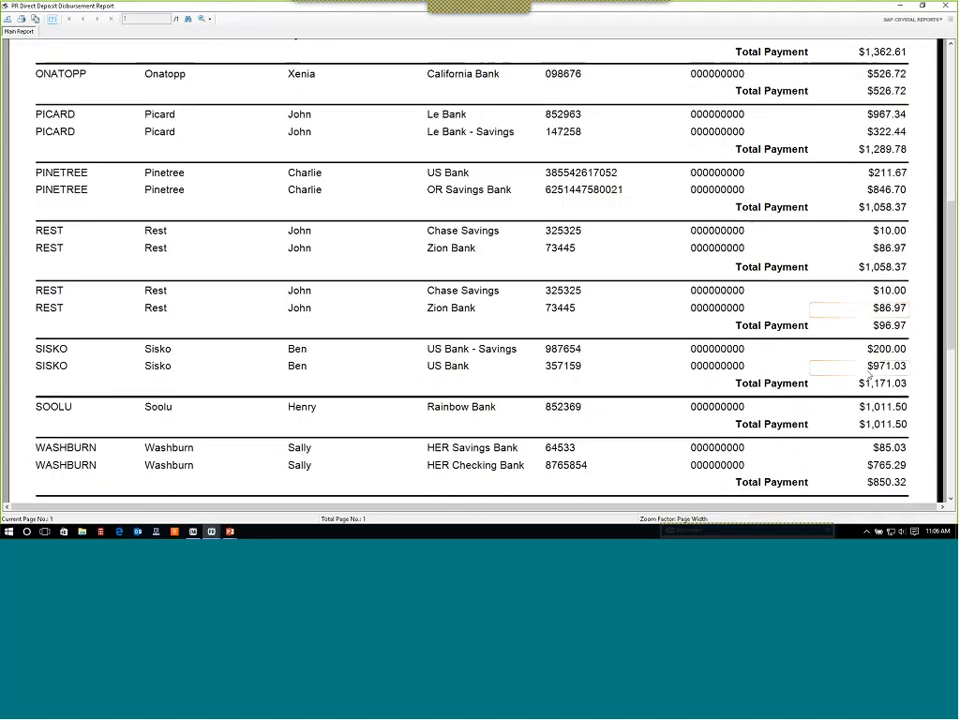
pyautogui.scroll(-2, 870, 375)
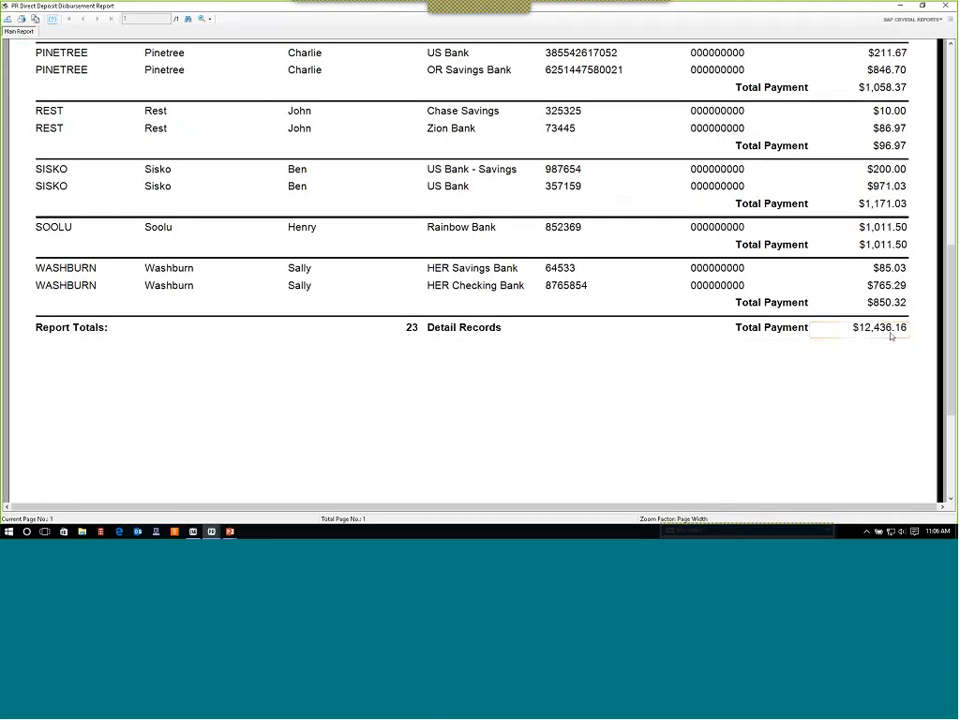
pyautogui.scroll(4, 890, 337)
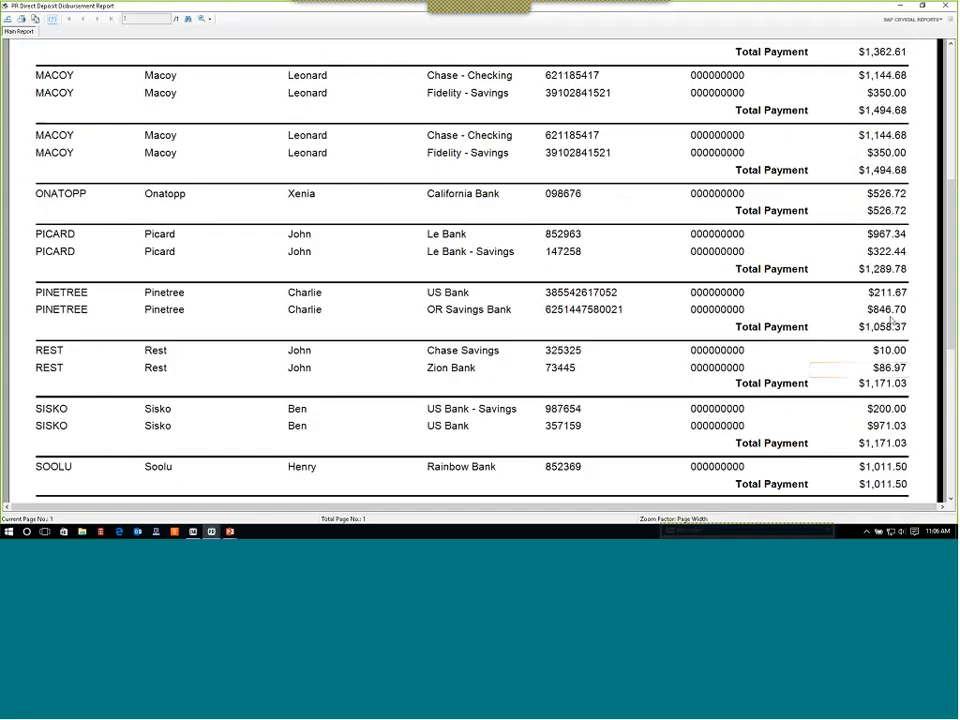
pyautogui.scroll(6, 893, 320)
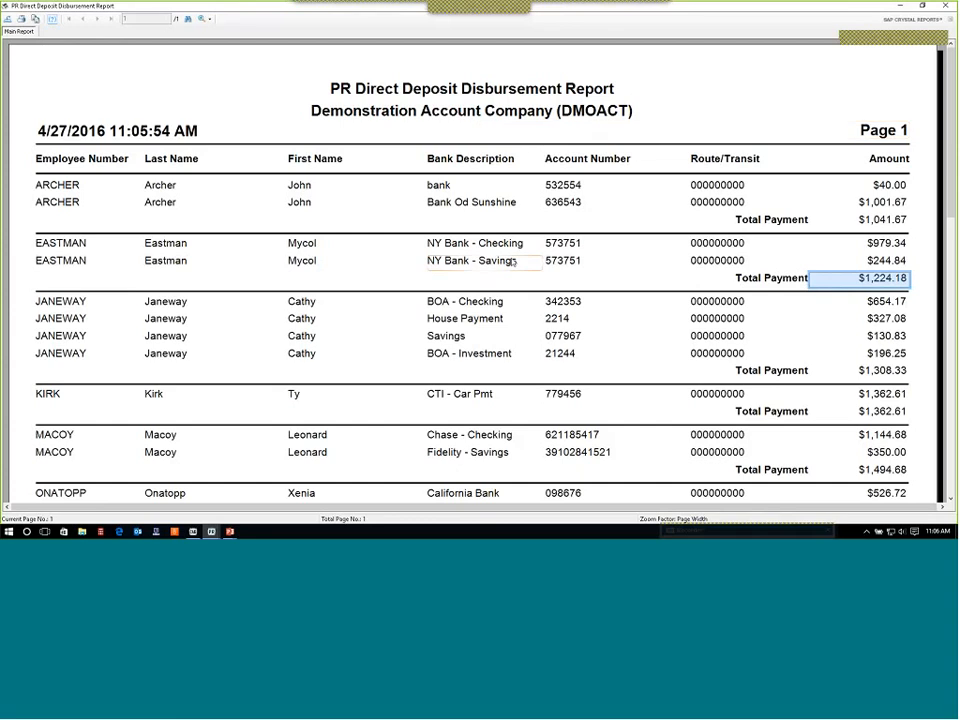
pyautogui.scroll(-5, 518, 260)
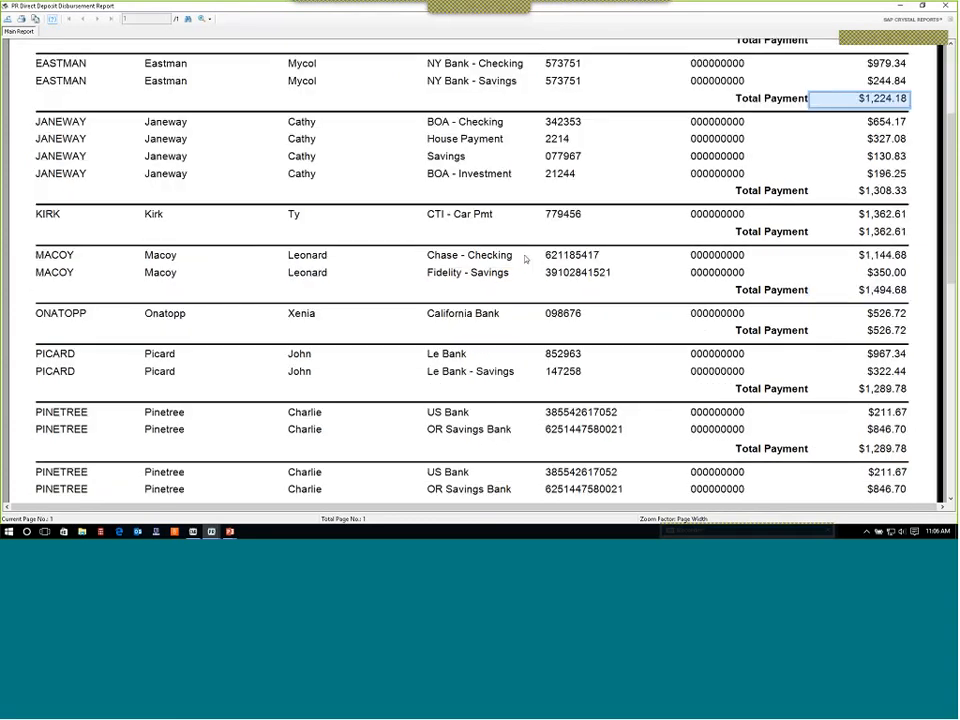
pyautogui.scroll(-3, 525, 259)
pyautogui.scroll(10, 525, 259)
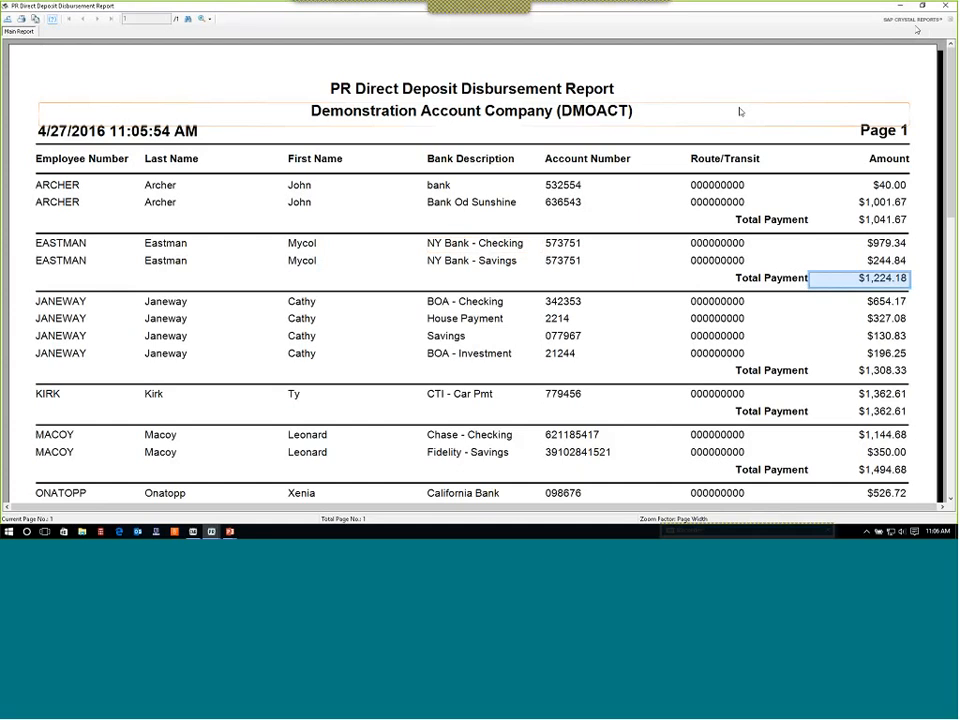
pyautogui.click(945, 8)
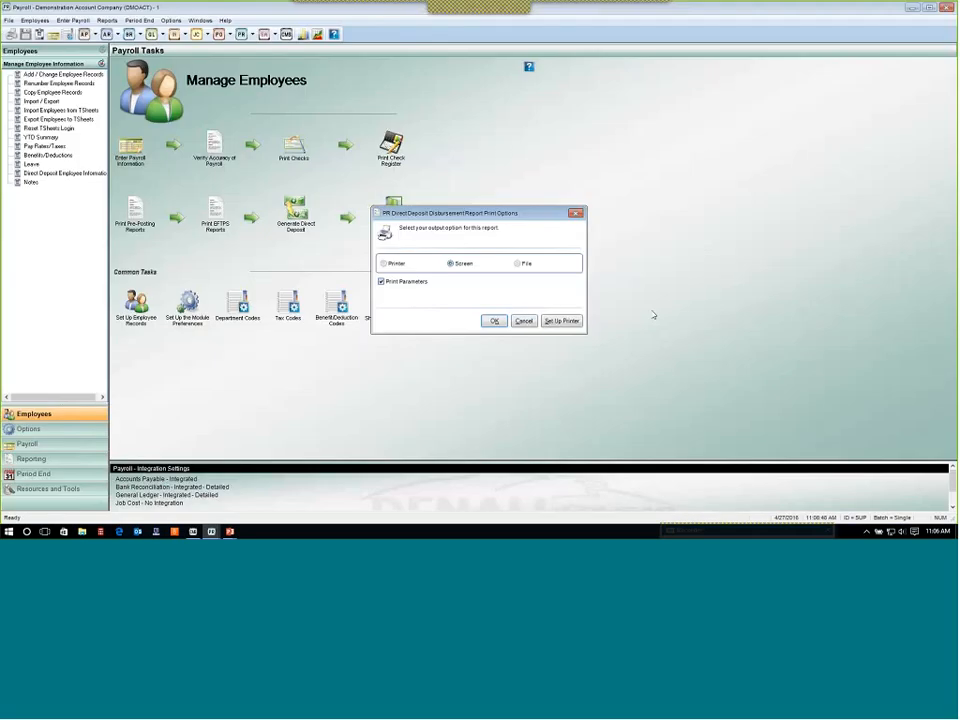
pyautogui.click(527, 320)
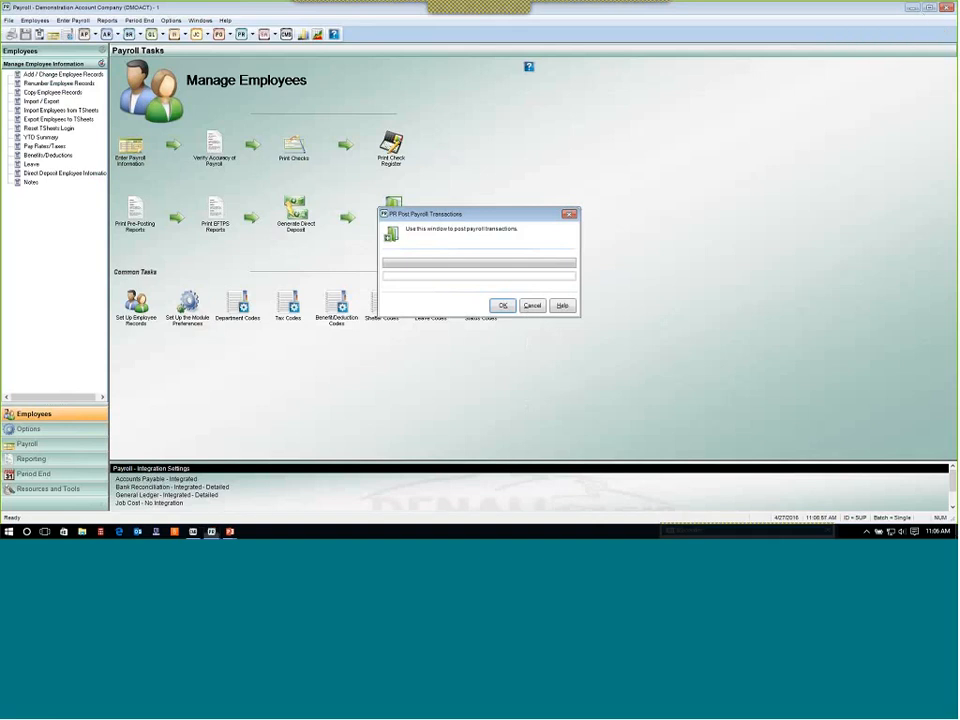
pyautogui.click(913, 8)
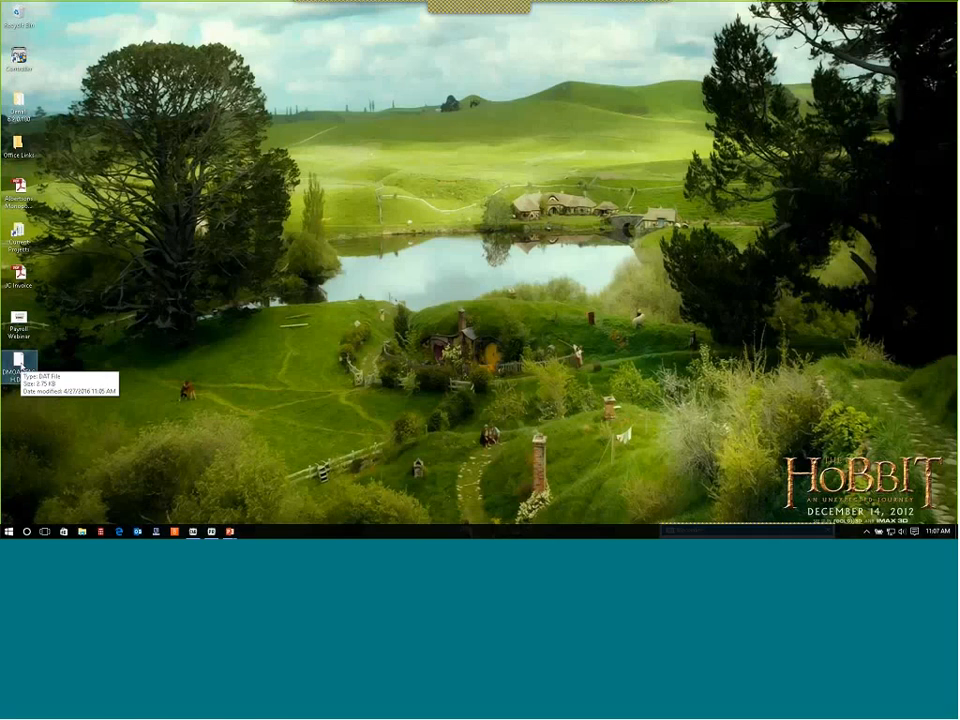
pyautogui.click(18, 365)
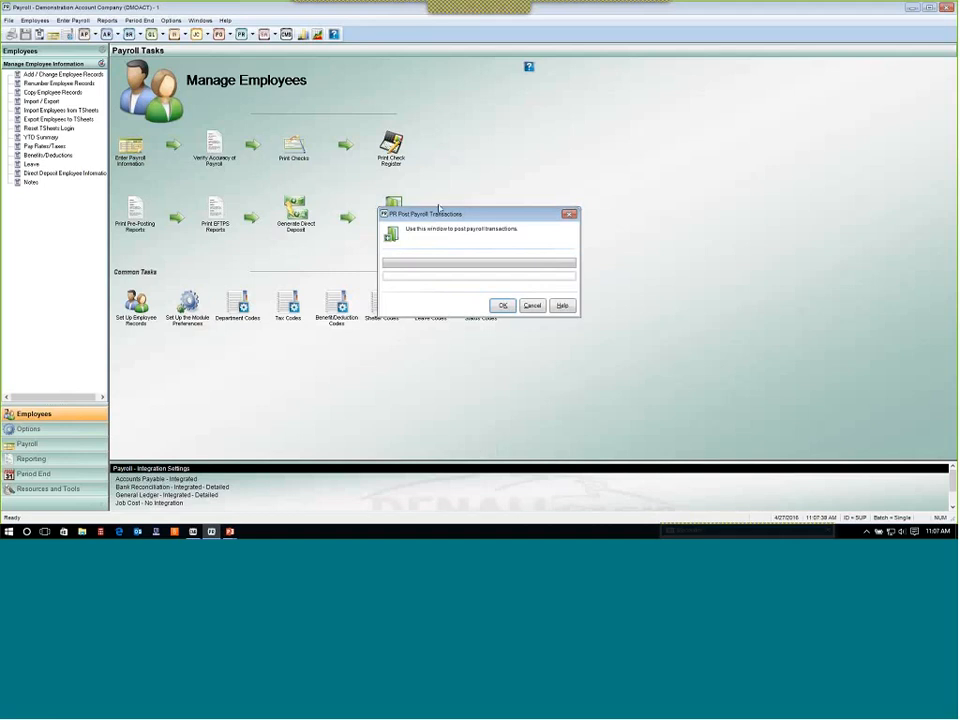
# Post the payroll transactions, confirming the post despite the unprinted direct deposit checks.
pyautogui.moveTo(496, 214); pyautogui.dragTo(666, 206)
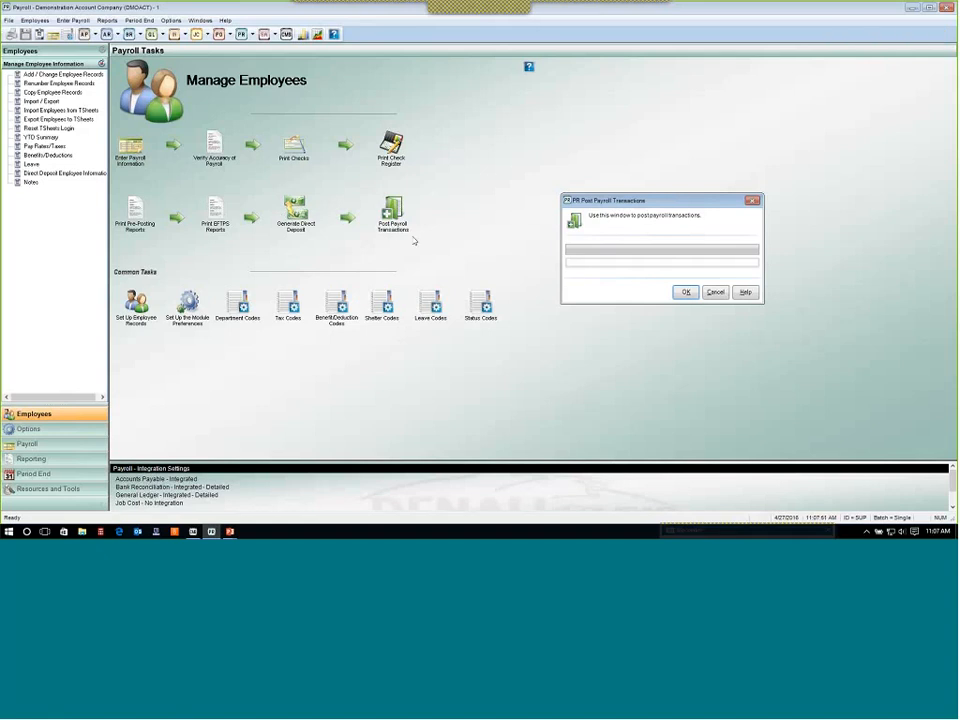
pyautogui.moveTo(664, 201); pyautogui.dragTo(585, 184)
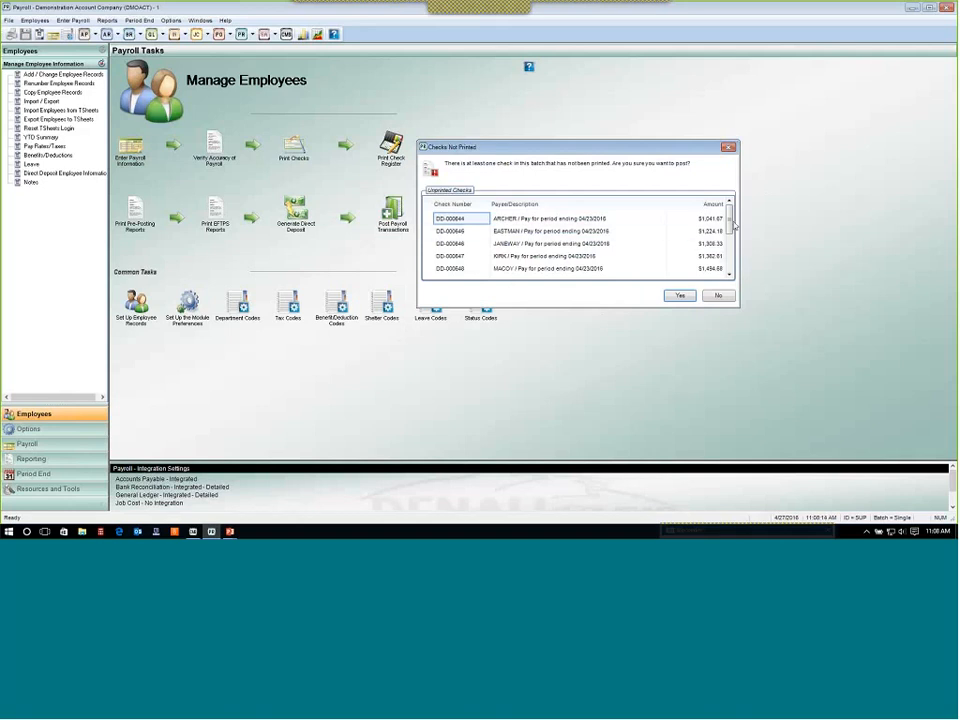
pyautogui.scroll(-3, 733, 225)
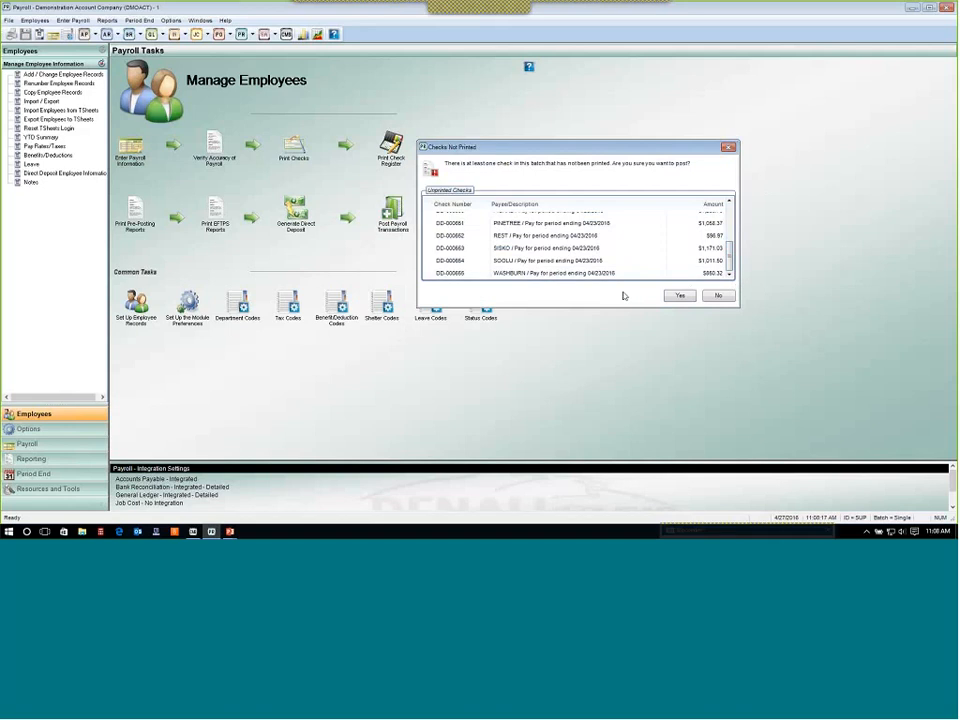
pyautogui.click(679, 296)
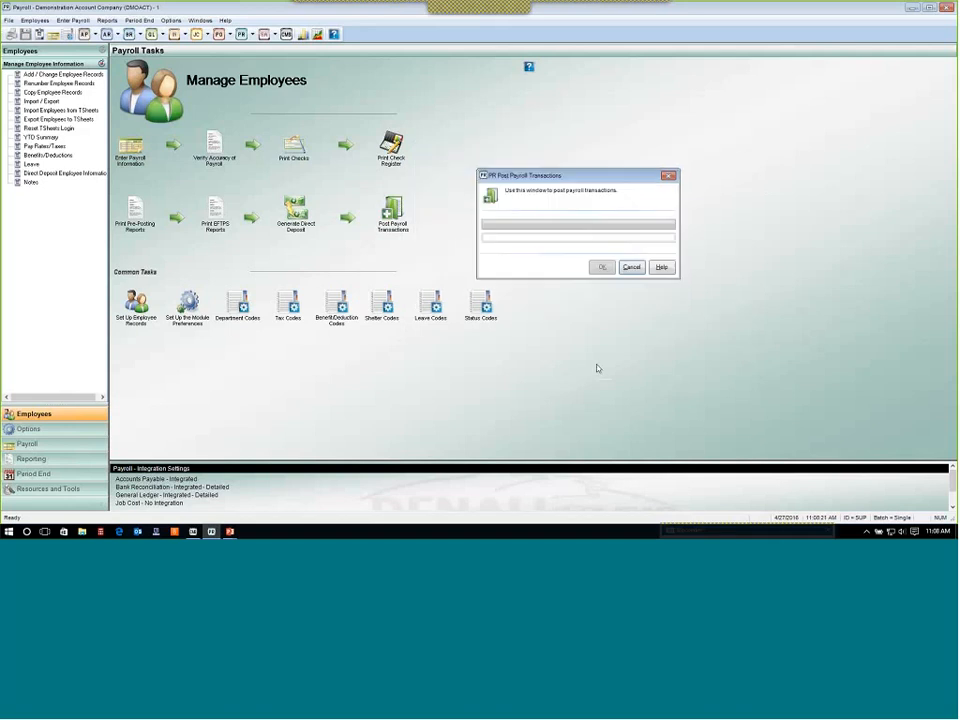
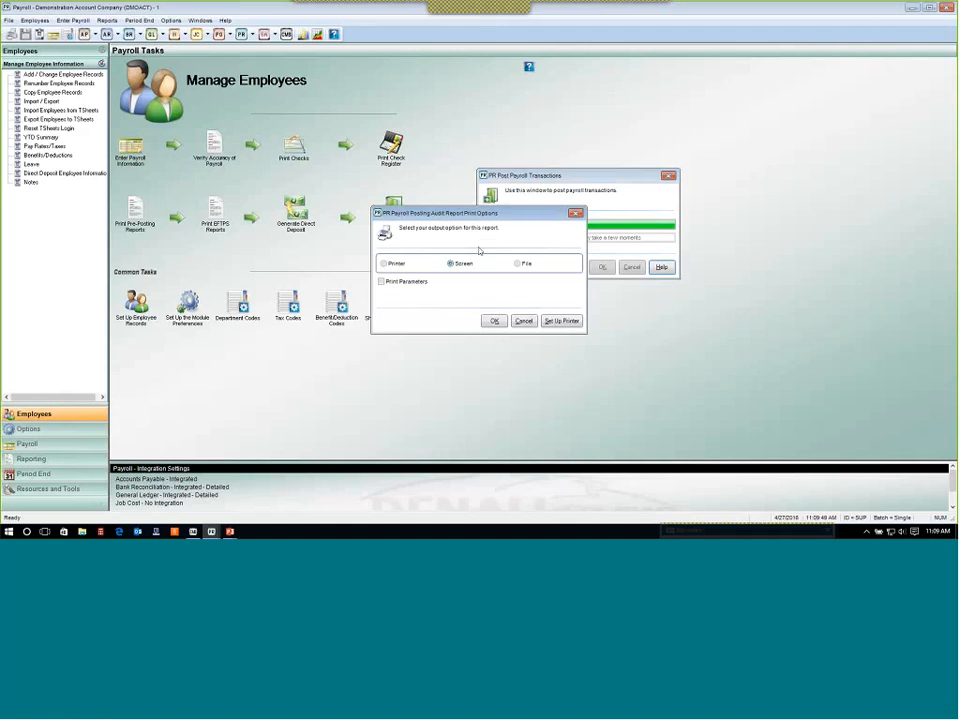
# Send the Payroll Posting Audit Report to the screen, review its transactions and batch totals, and close it.
pyautogui.click(492, 321)
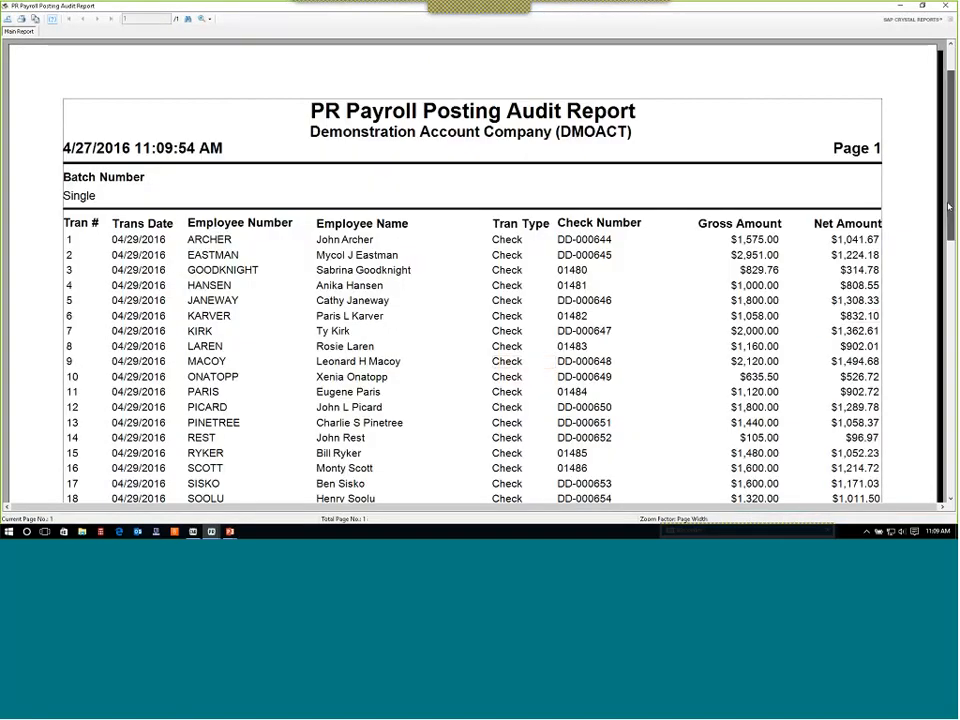
pyautogui.scroll(-2, 714, 178)
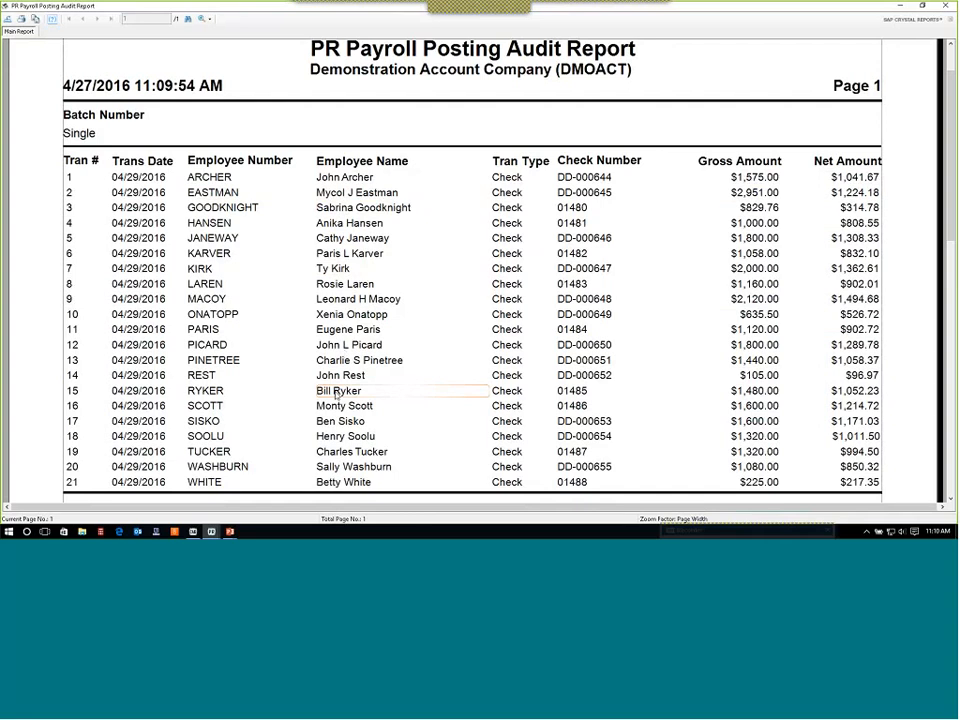
pyautogui.scroll(-2, 333, 392)
pyautogui.scroll(4, 337, 396)
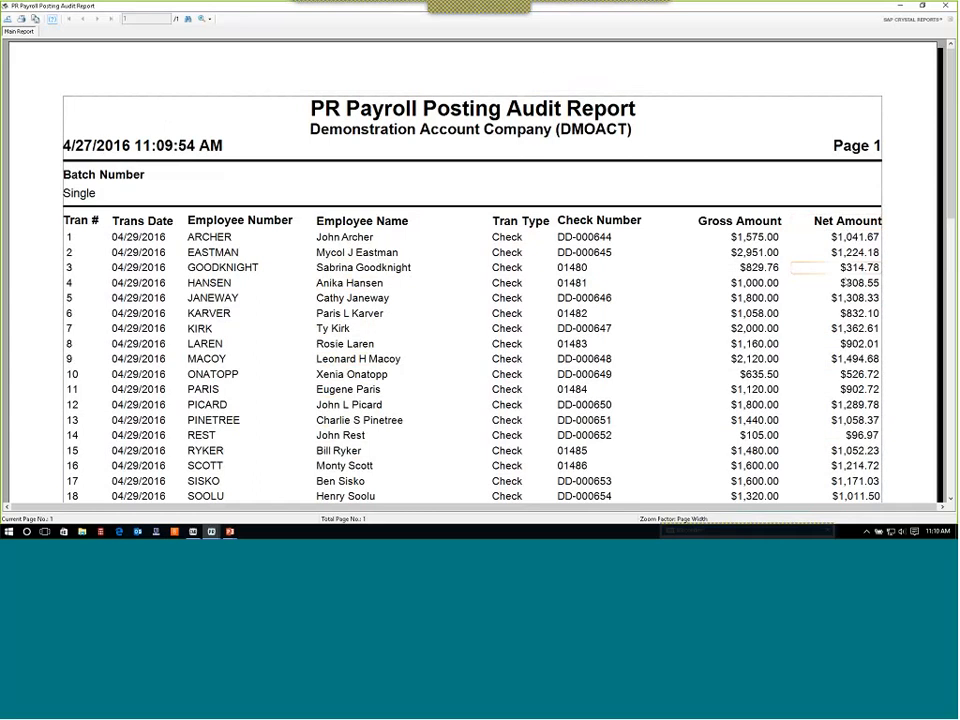
pyautogui.scroll(-2, 848, 295)
pyautogui.scroll(-4, 848, 295)
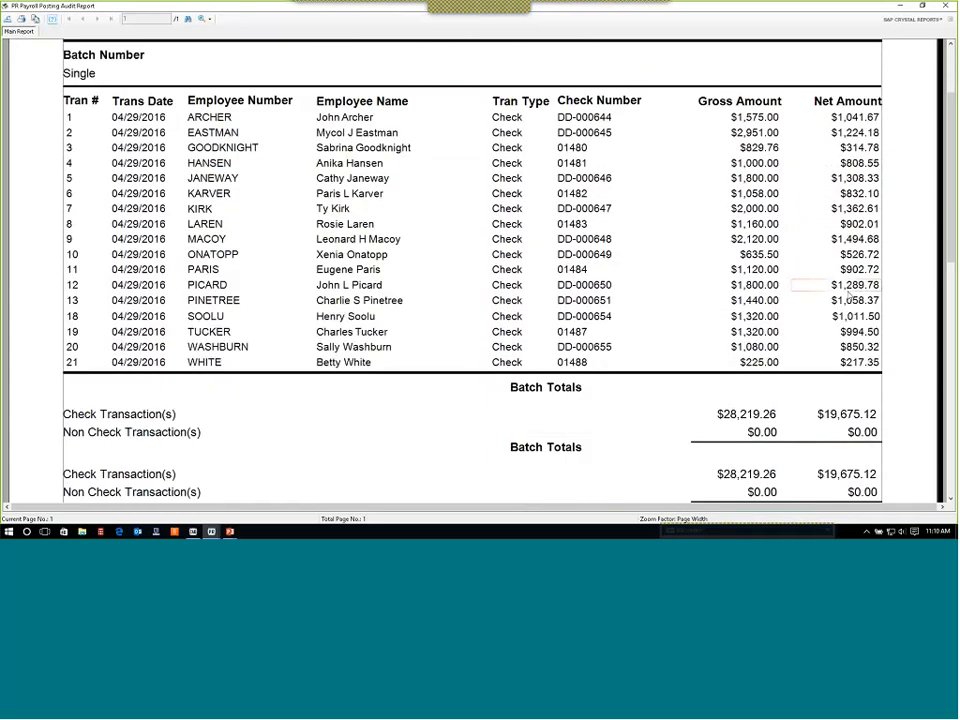
pyautogui.scroll(6, 848, 295)
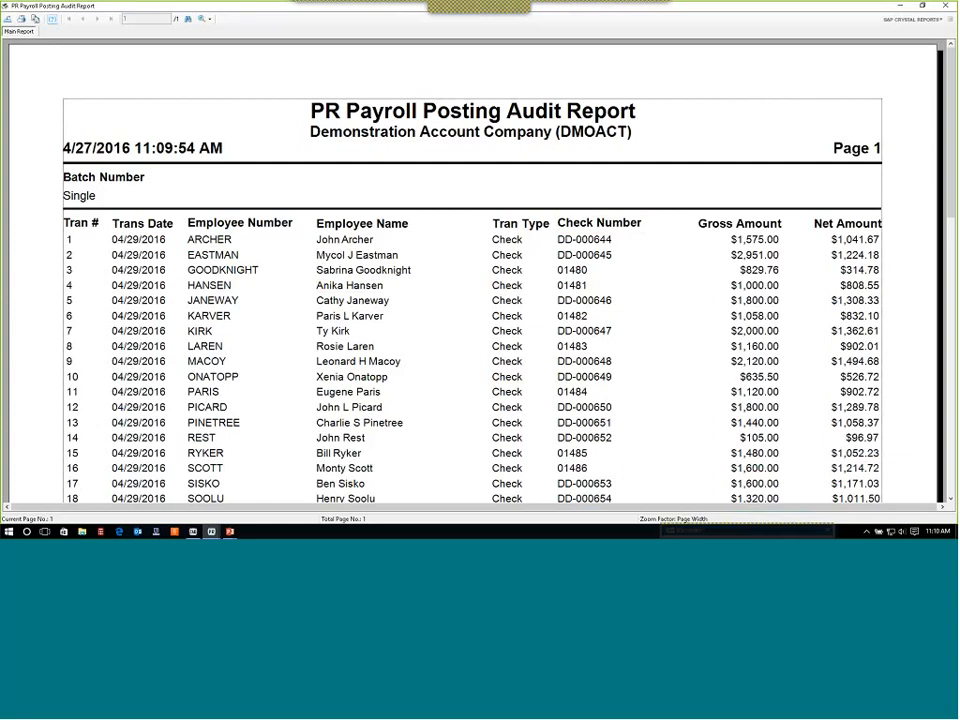
pyautogui.click(946, 6)
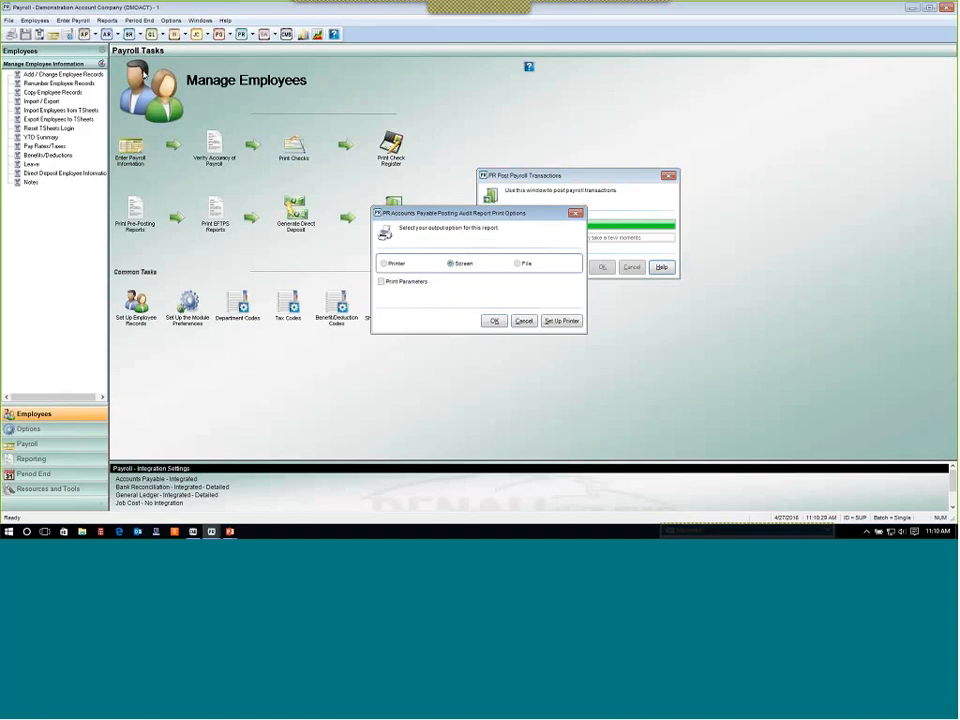
# Send the Accounts Payable Posting Audit Report to the screen, review each vendor's posting amounts, and close it.
pyautogui.click(496, 321)
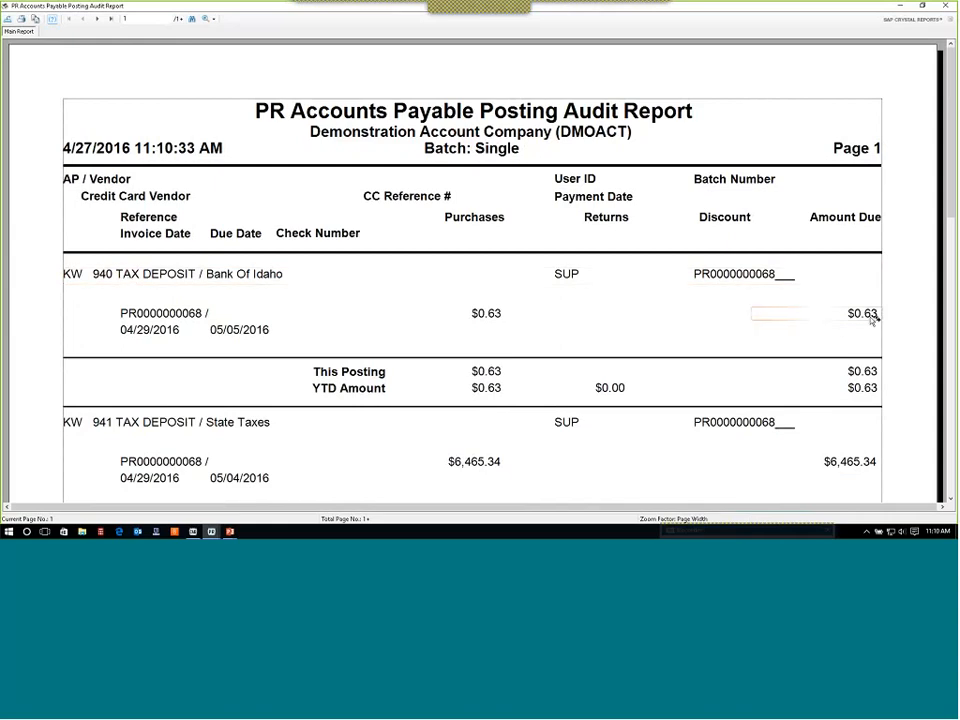
pyautogui.scroll(-3, 838, 309)
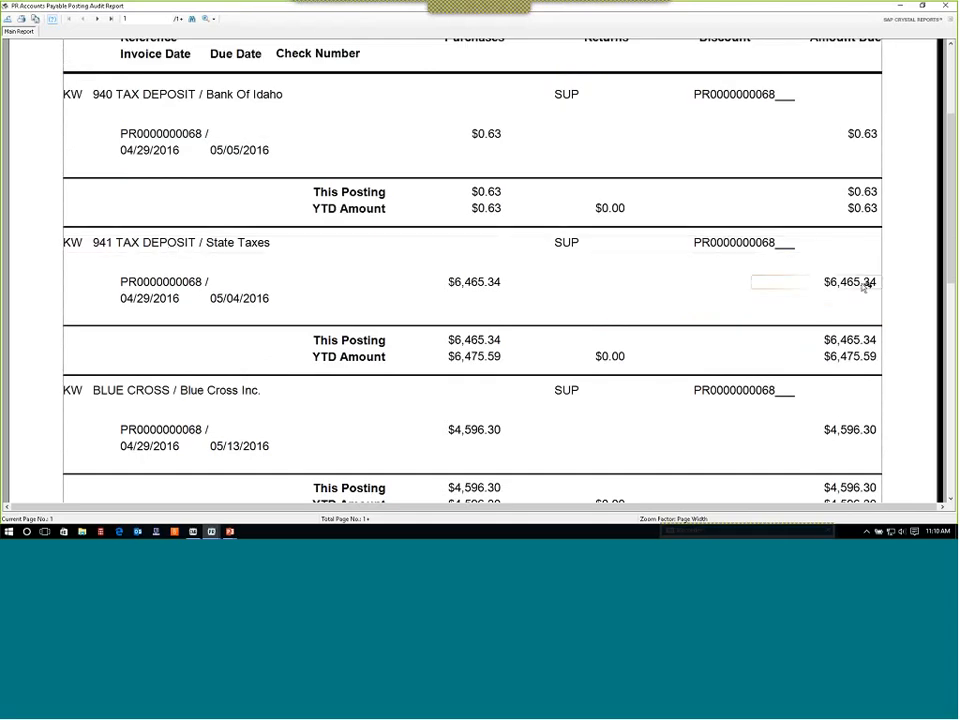
pyautogui.scroll(-2, 866, 285)
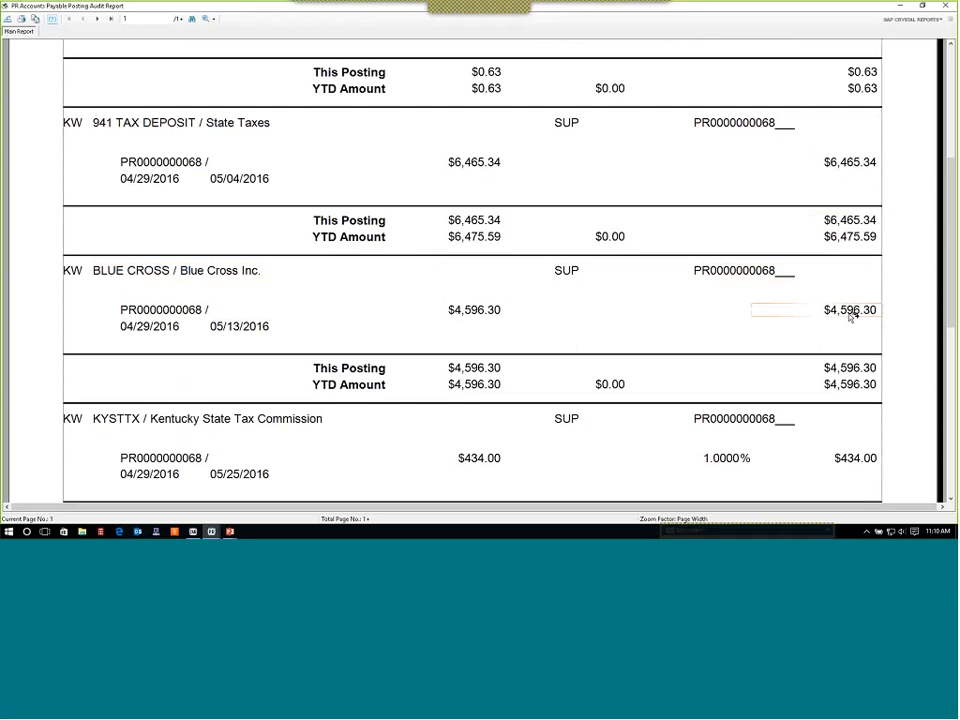
pyautogui.scroll(-1, 852, 316)
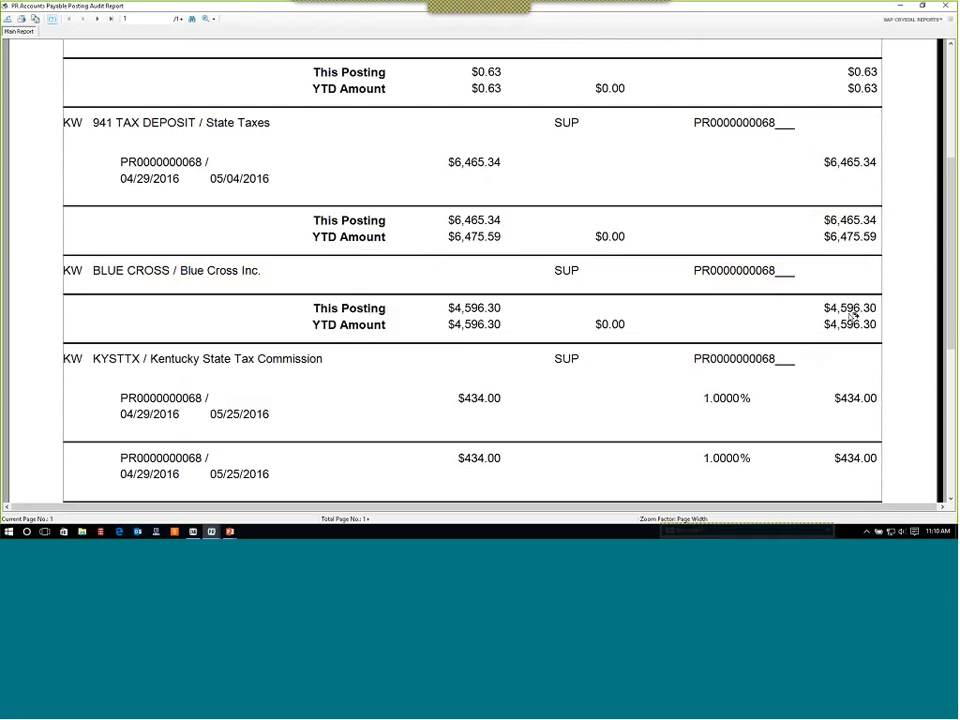
pyautogui.scroll(-3, 852, 316)
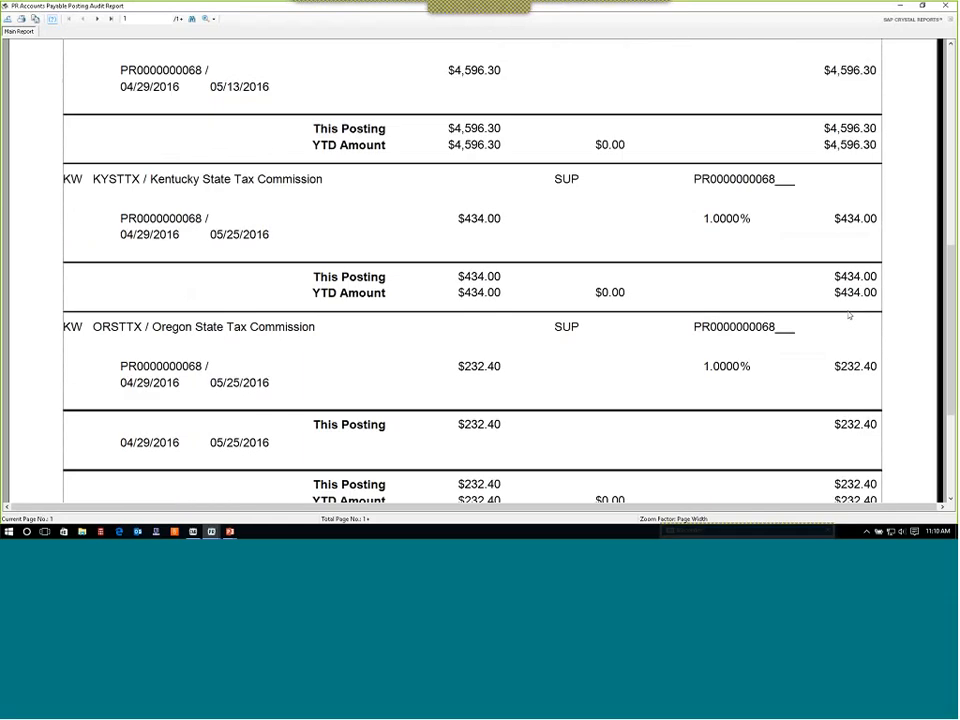
pyautogui.scroll(-4, 849, 316)
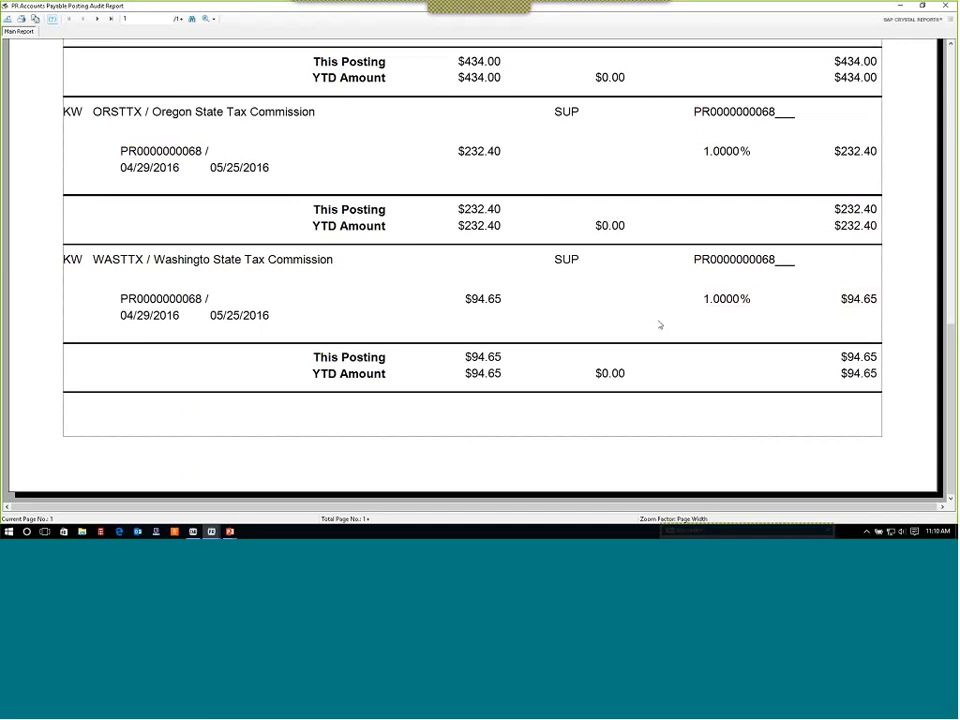
pyautogui.scroll(5, 660, 326)
pyautogui.scroll(10, 660, 325)
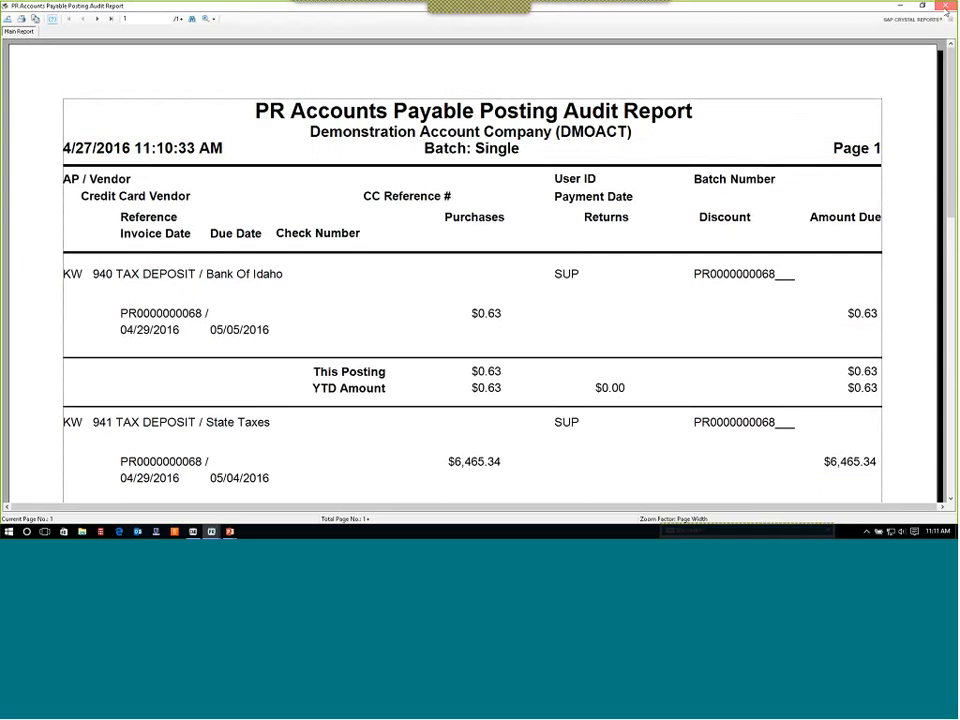
pyautogui.click(945, 8)
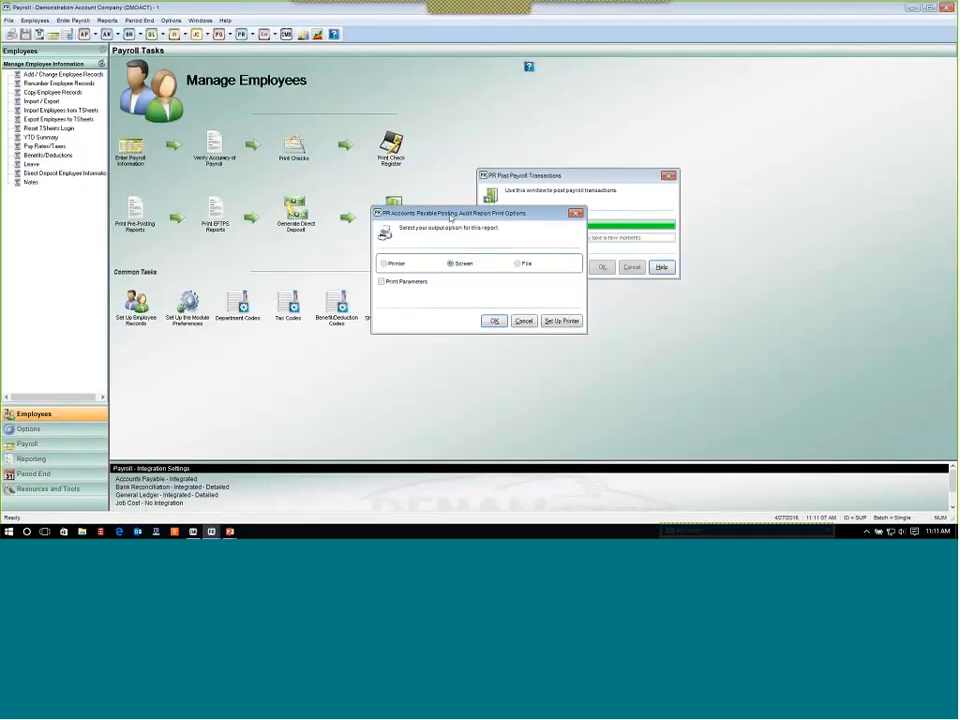
pyautogui.click(523, 324)
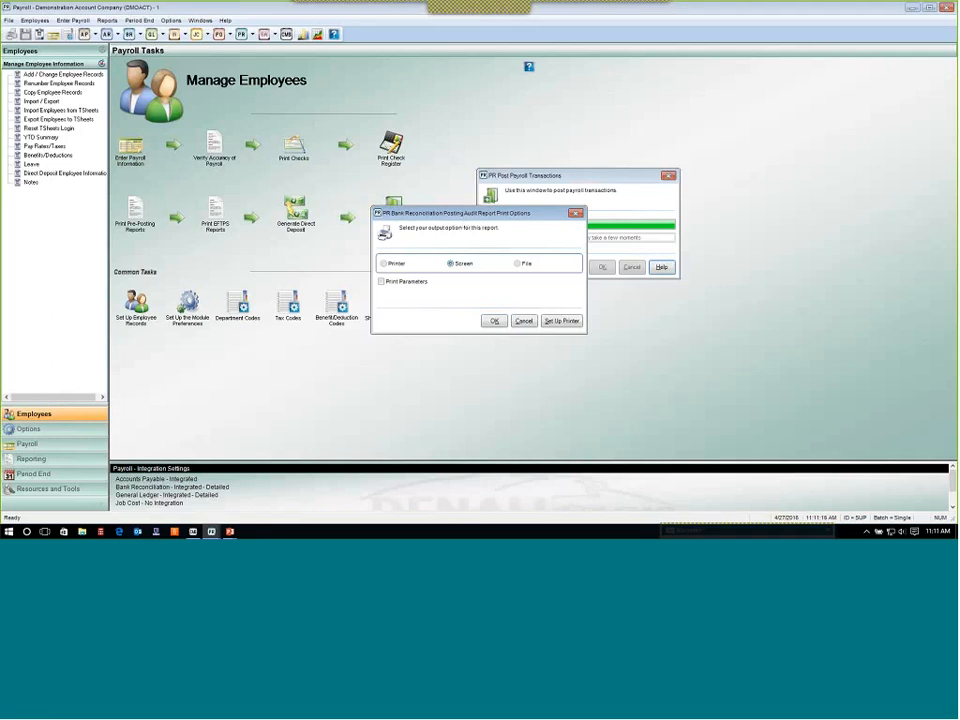
# Send the Bank Reconciliation Posting Audit Report to the screen, review its entries and report totals, and close it.
pyautogui.click(492, 322)
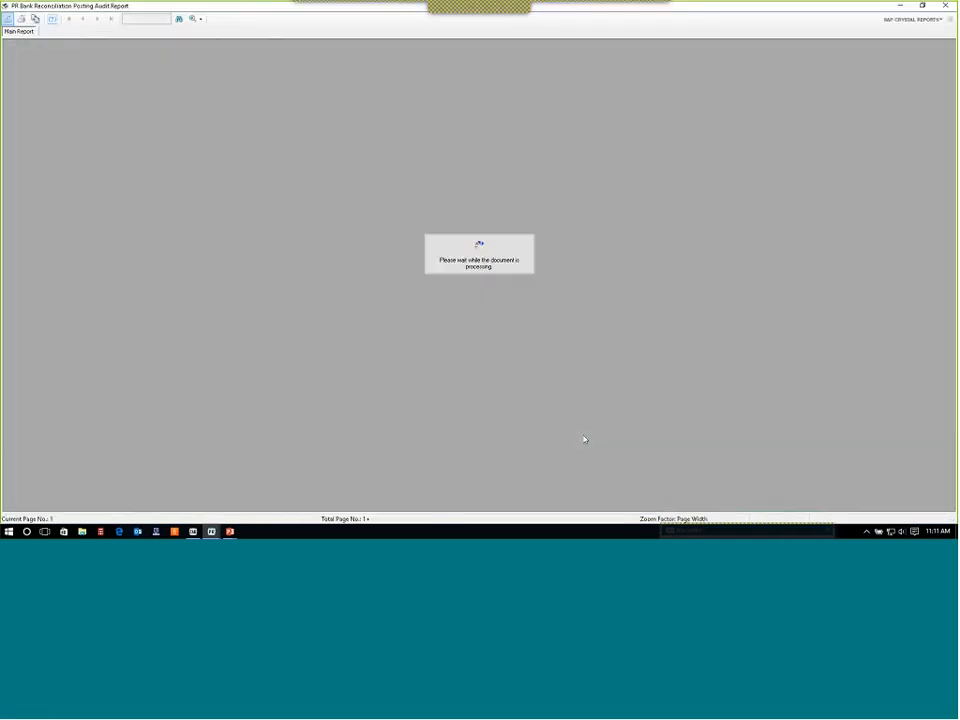
pyautogui.click(131, 285)
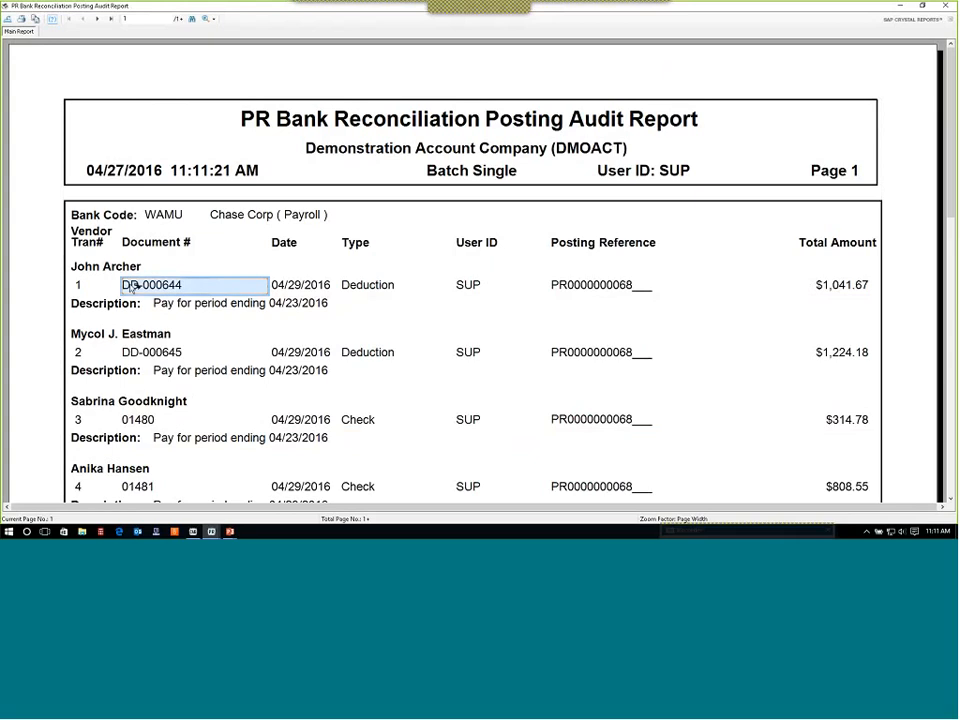
pyautogui.click(823, 289)
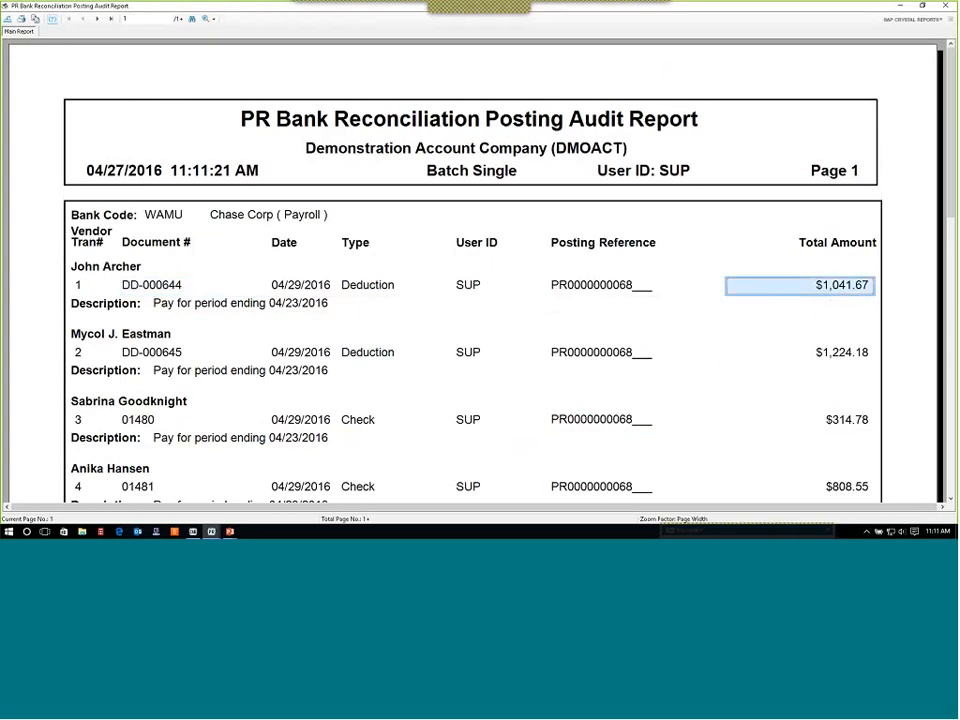
pyautogui.click(168, 352)
pyautogui.click(852, 358)
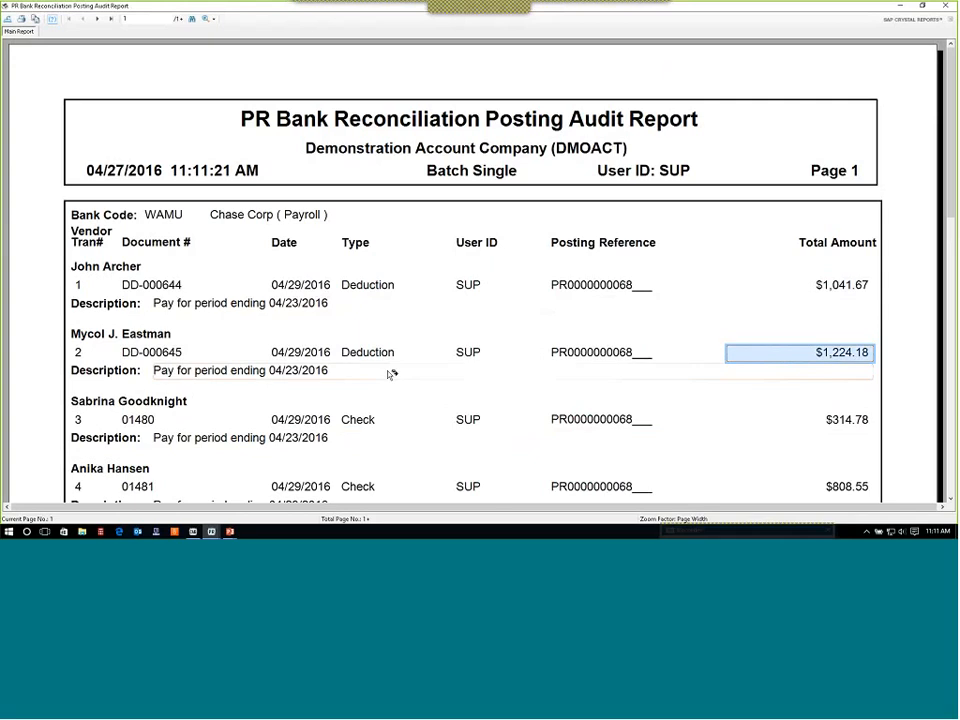
pyautogui.click(560, 228)
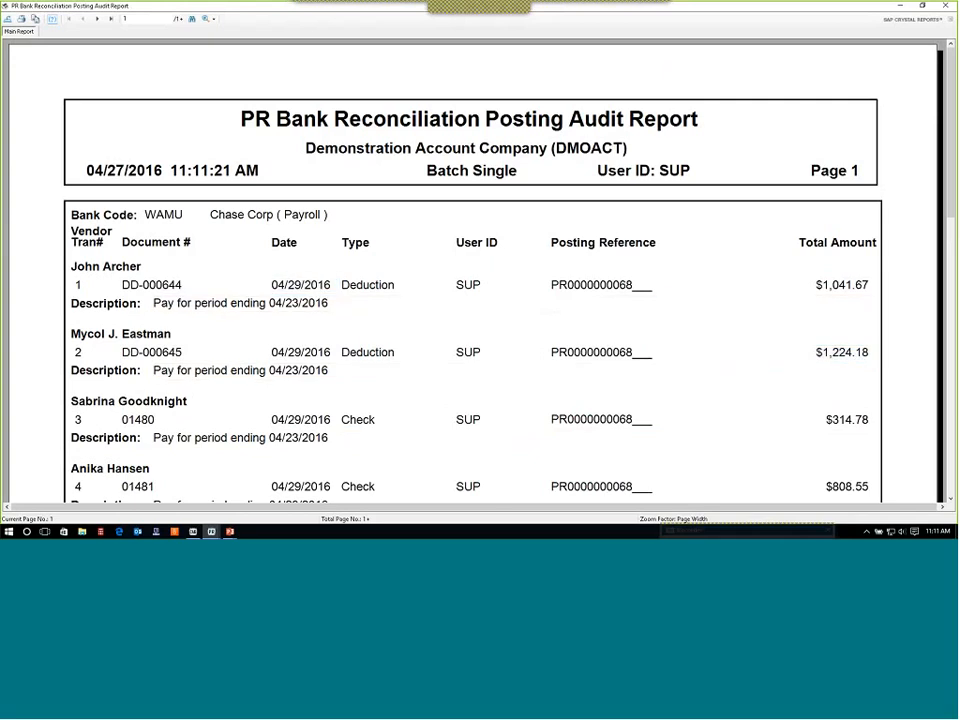
pyautogui.click(285, 372)
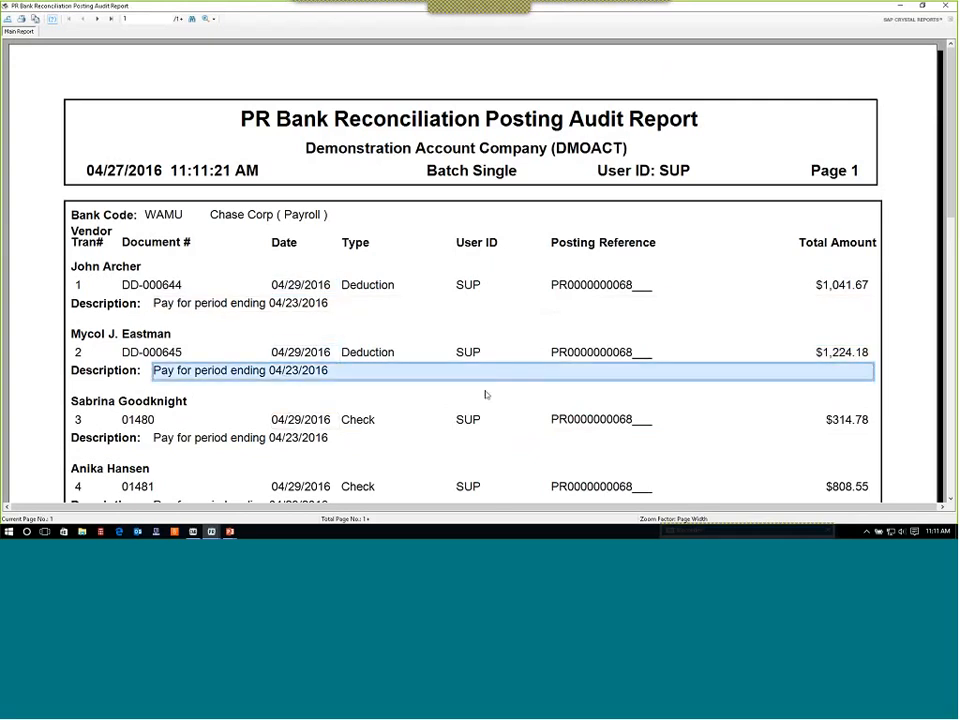
pyautogui.scroll(-5, 486, 394)
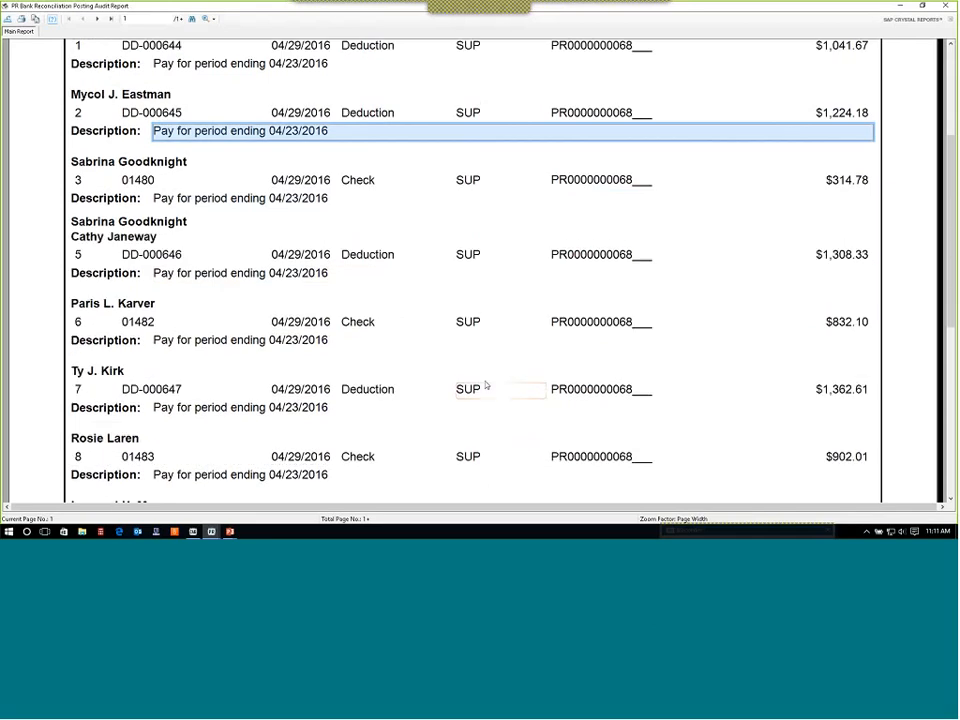
pyautogui.scroll(-6, 486, 385)
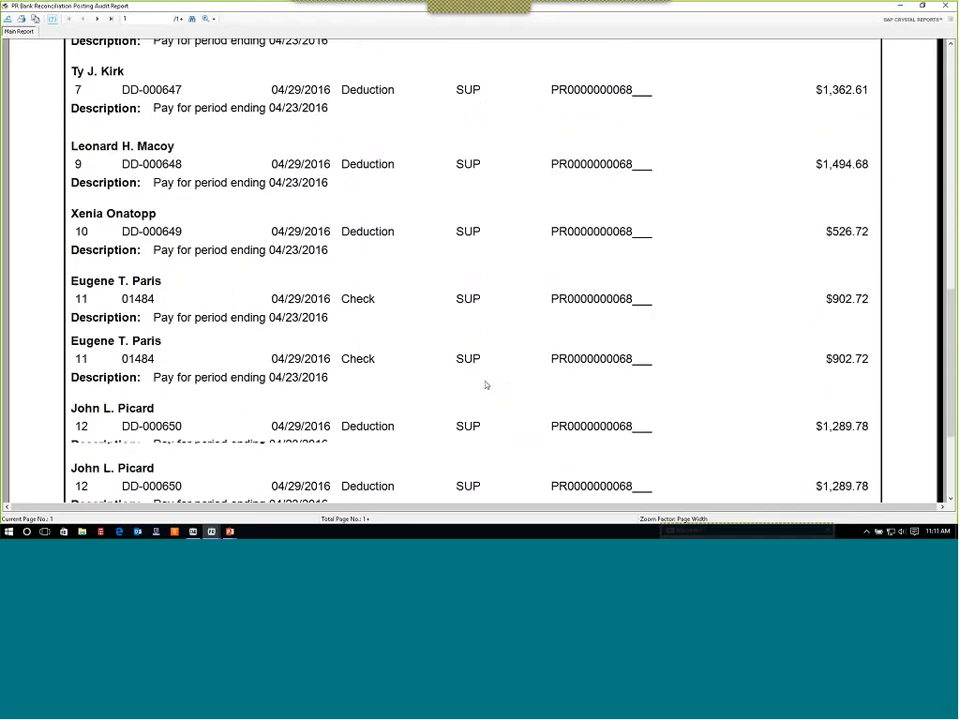
pyautogui.scroll(-6, 486, 385)
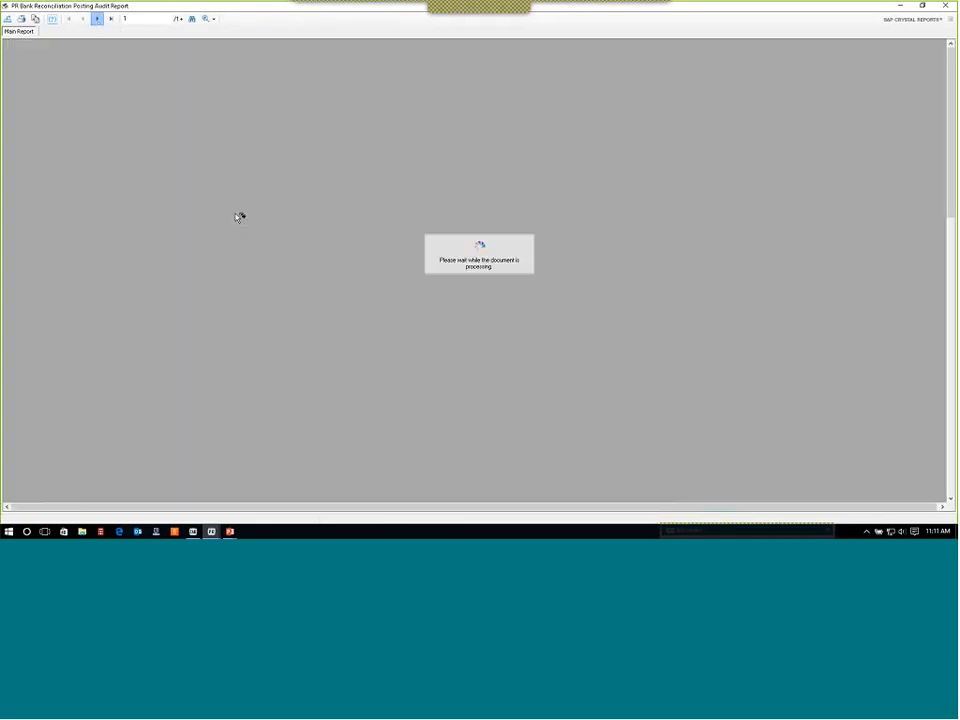
pyautogui.scroll(-9, 384, 291)
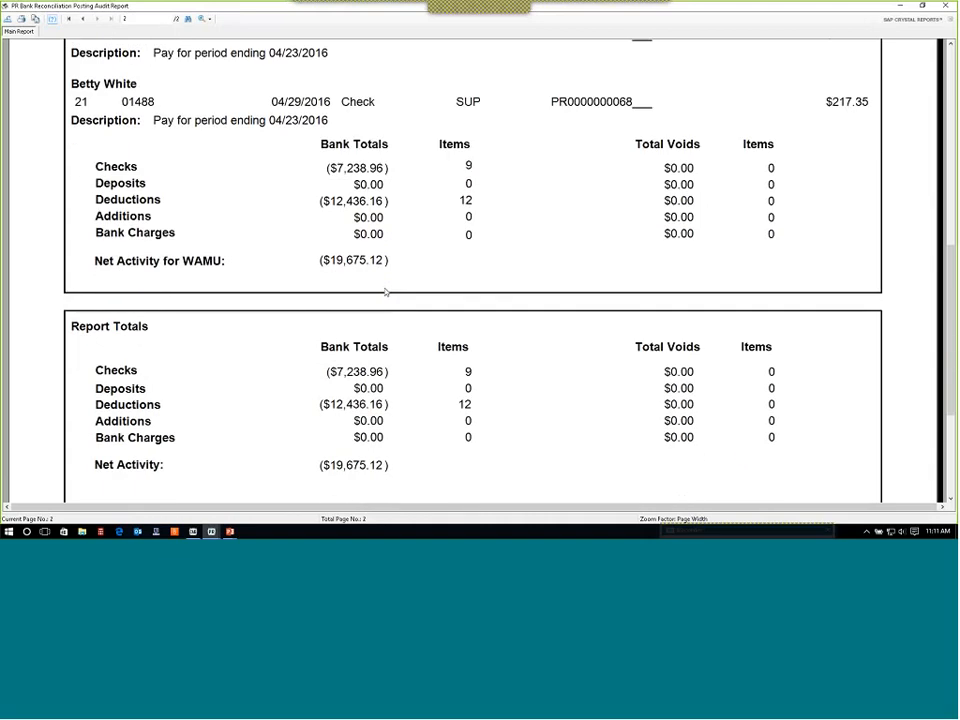
pyautogui.scroll(-2, 385, 291)
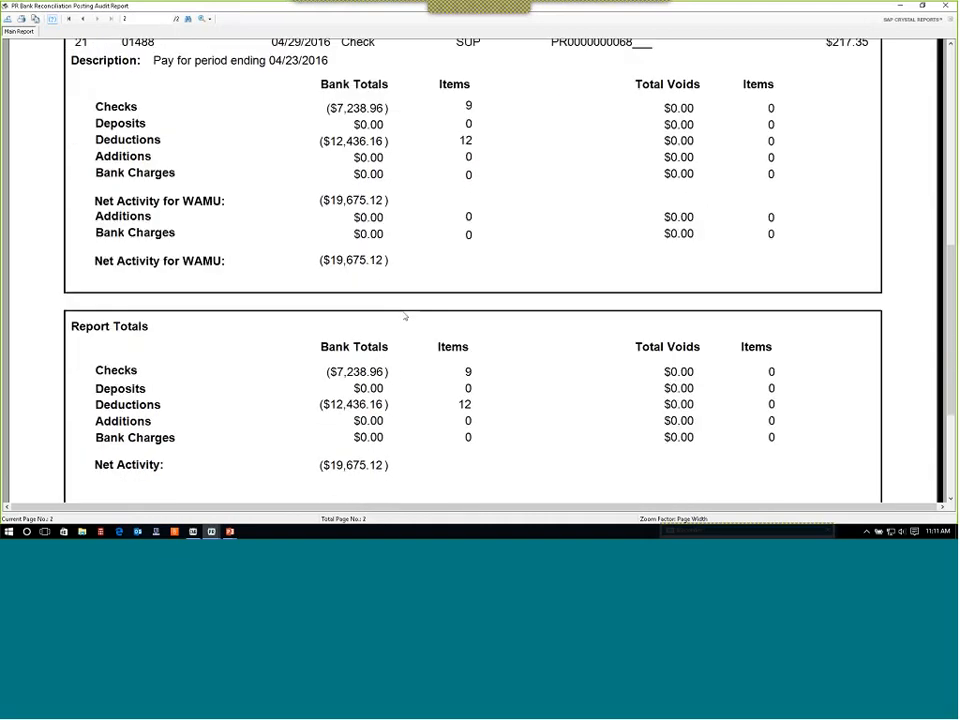
pyautogui.scroll(3, 405, 317)
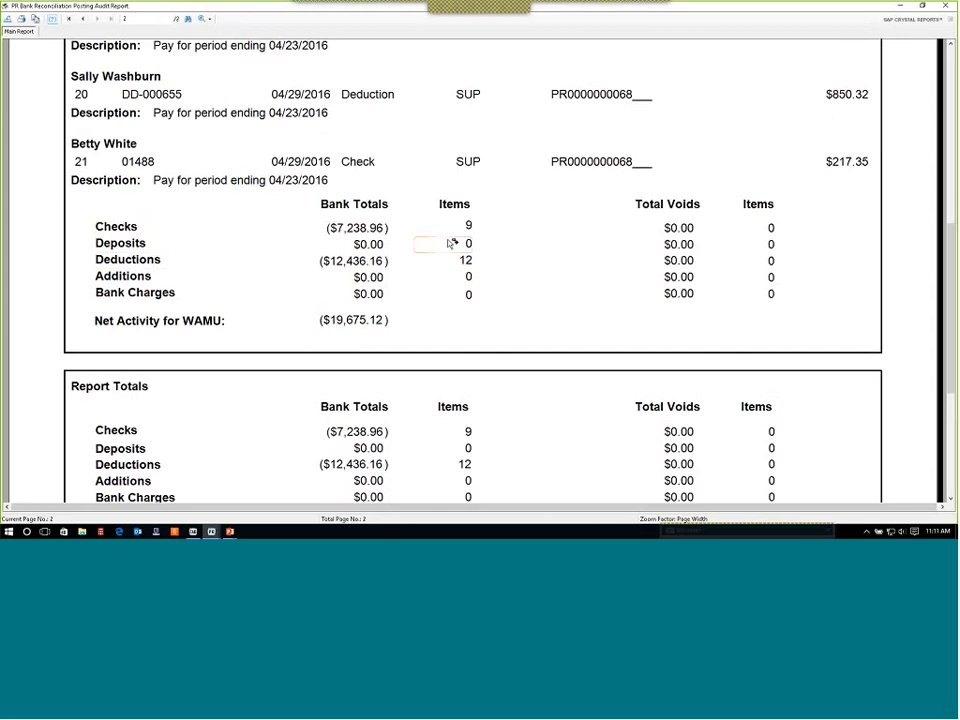
pyautogui.scroll(-3, 450, 244)
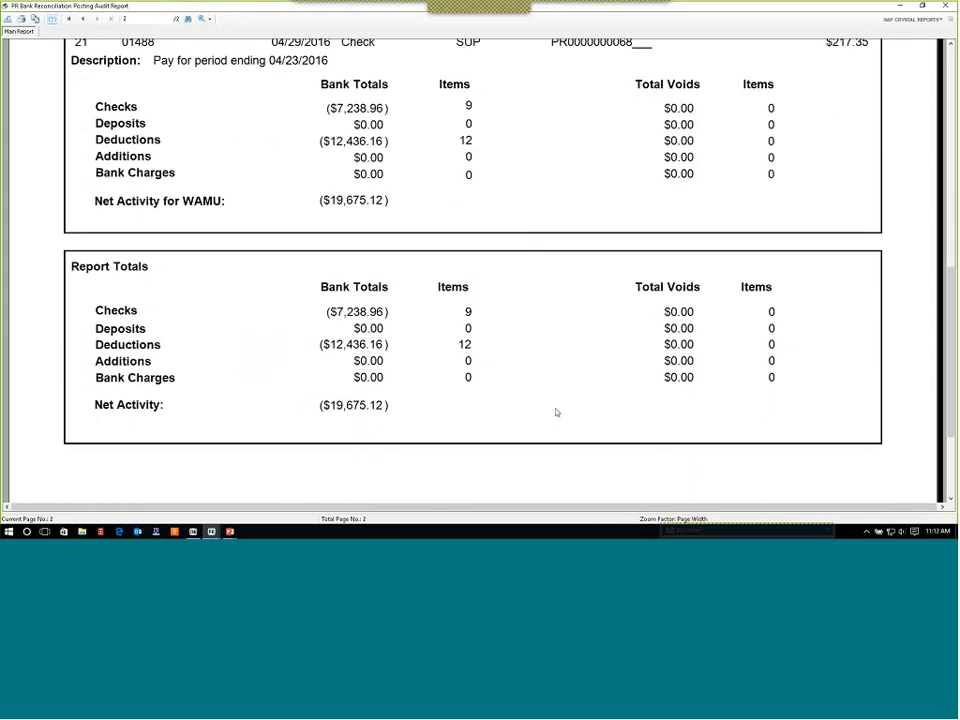
pyautogui.scroll(3, 557, 412)
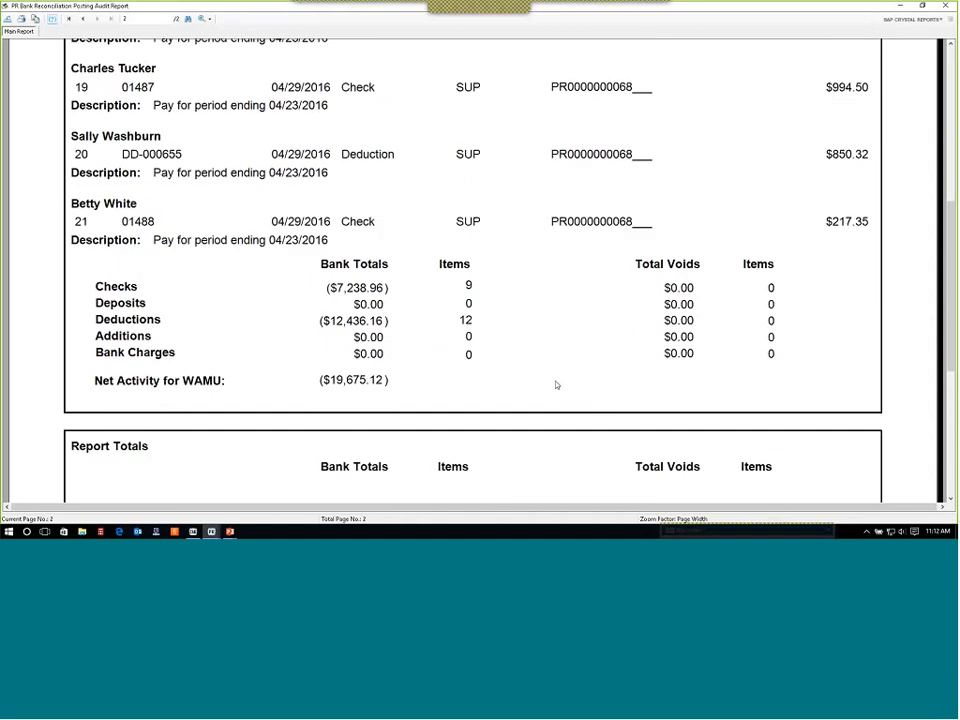
pyautogui.click(947, 6)
pyautogui.click(521, 322)
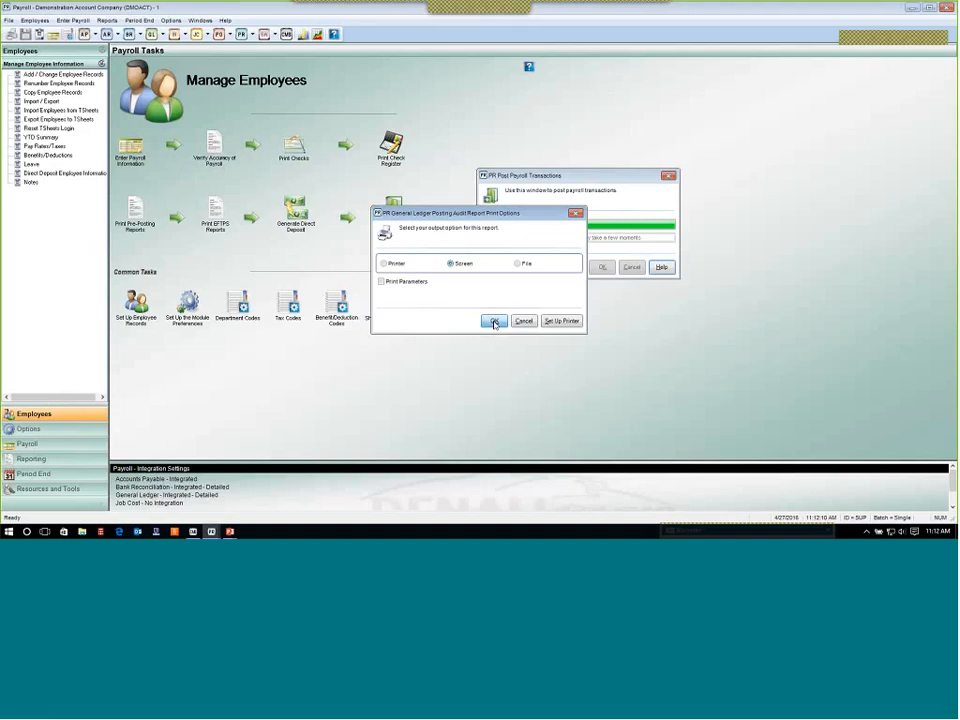
# Send the PR General Ledger Posting Audit Report to the screen, review its transactions and period and posting totals, and close it.
pyautogui.click(493, 321)
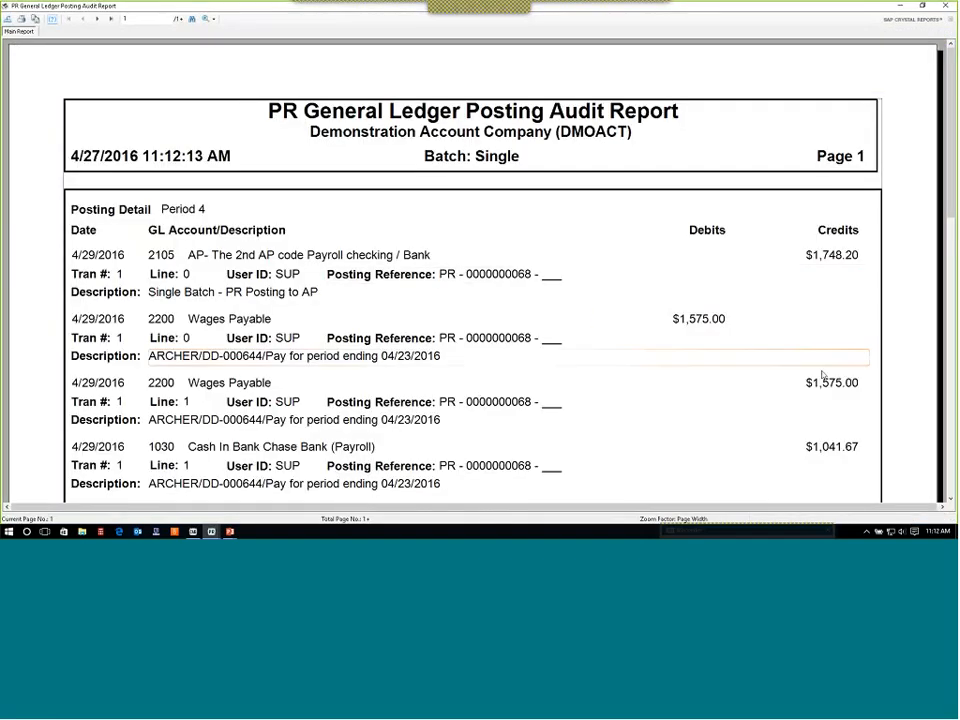
pyautogui.scroll(-2, 830, 380)
pyautogui.scroll(-2, 830, 379)
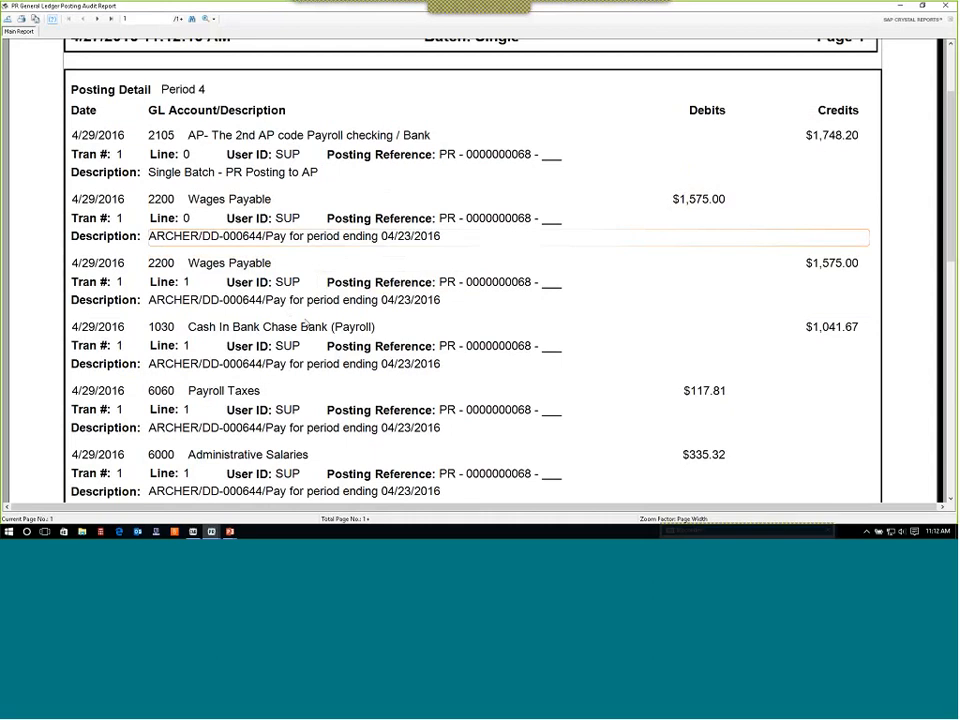
pyautogui.scroll(-1, 307, 323)
pyautogui.scroll(1, 335, 315)
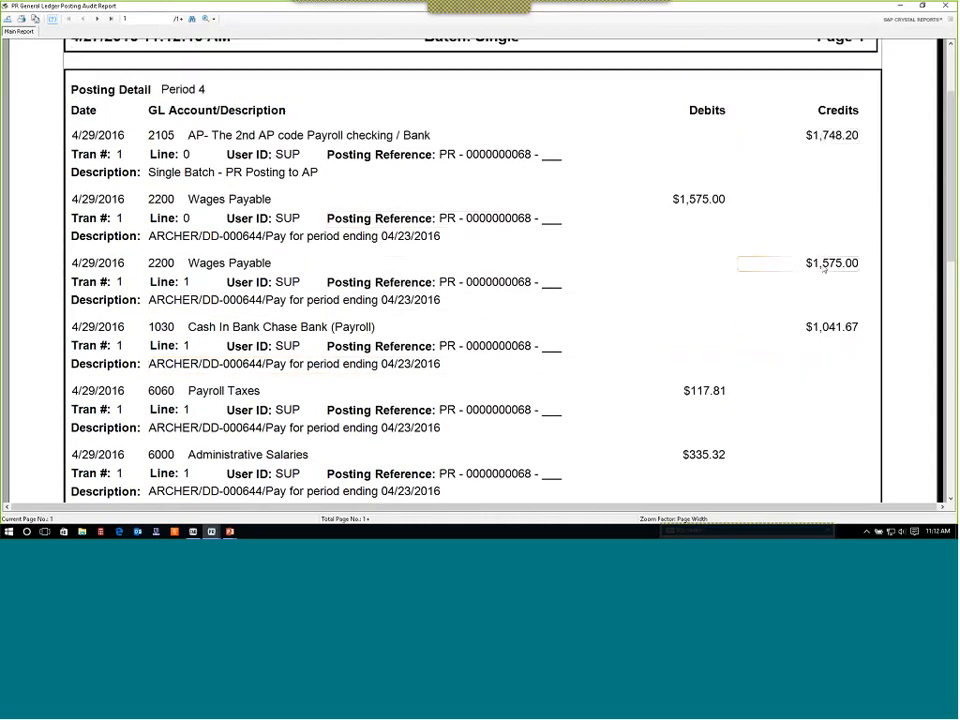
pyautogui.scroll(-1, 574, 364)
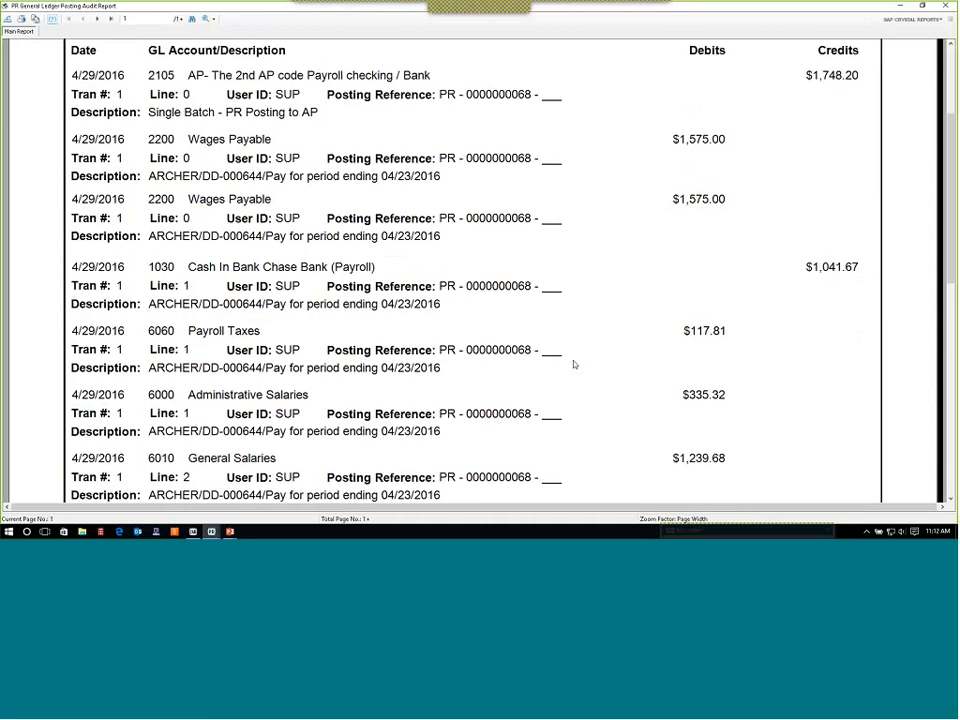
pyautogui.scroll(-3, 574, 364)
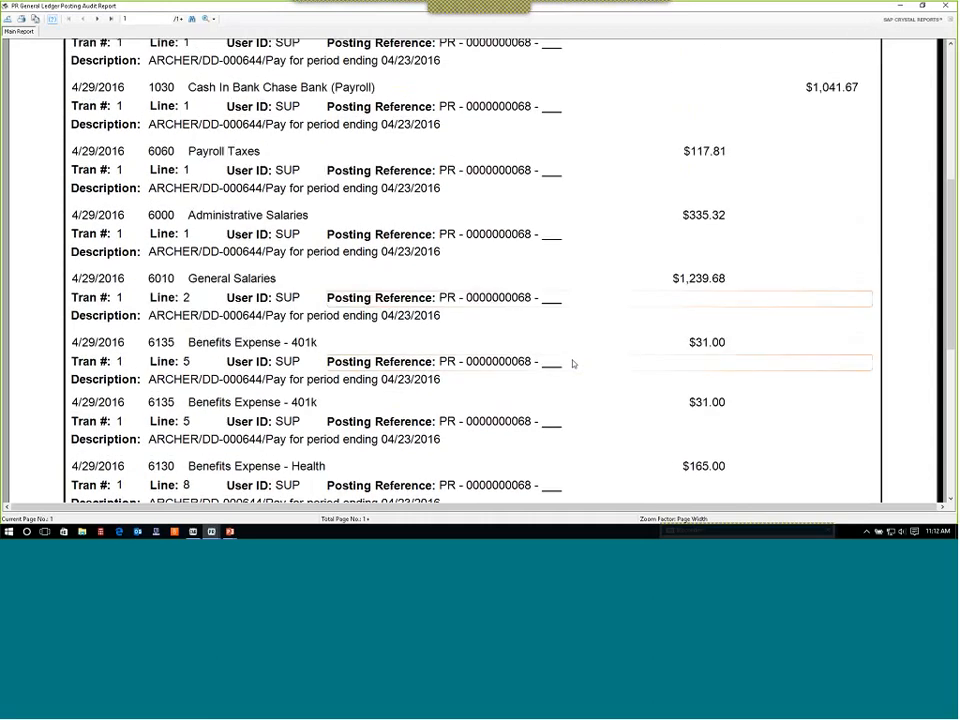
pyautogui.scroll(-5, 574, 362)
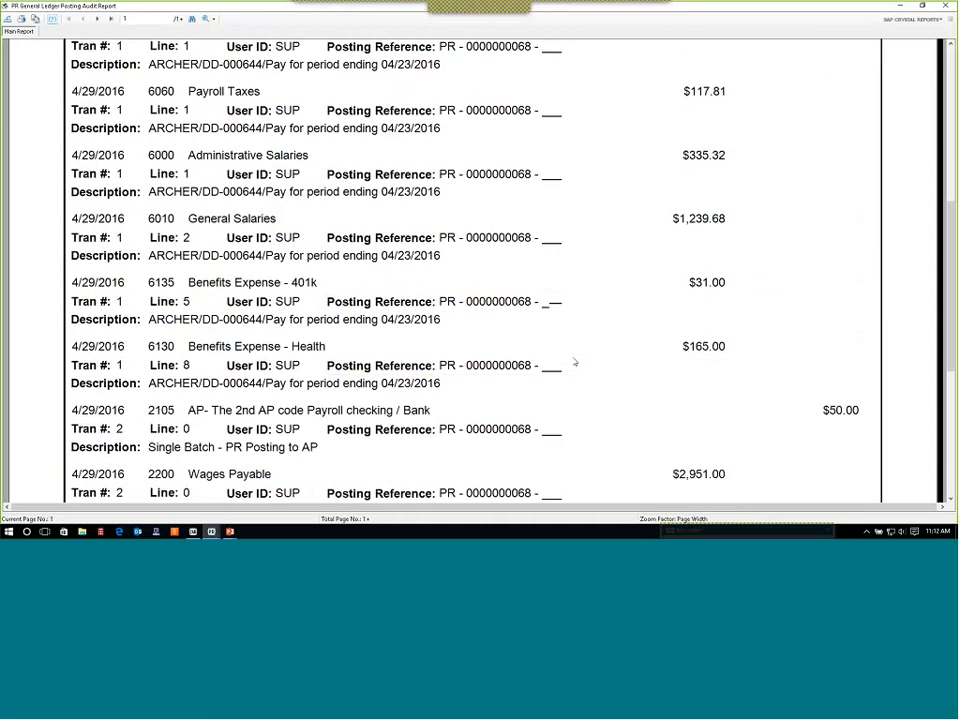
pyautogui.scroll(-2, 575, 362)
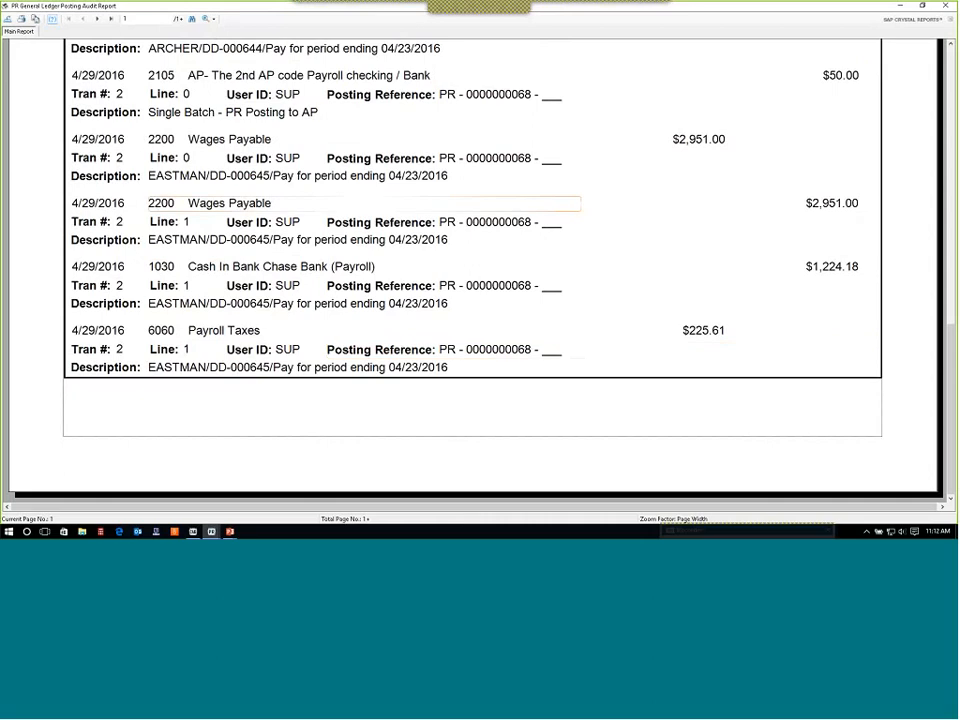
pyautogui.click(109, 19)
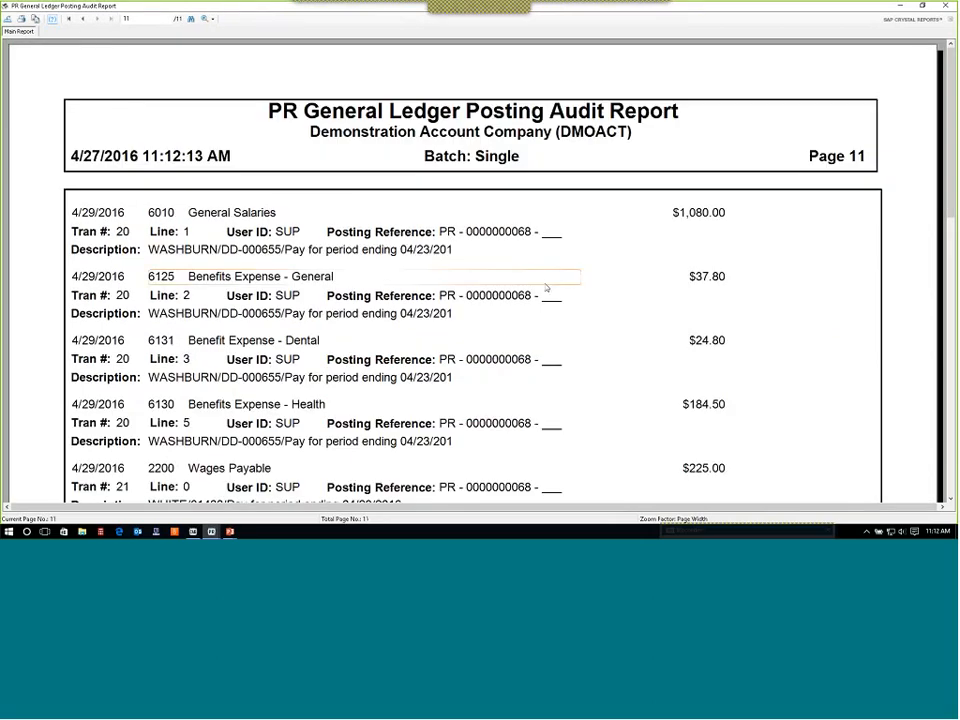
pyautogui.scroll(-4, 553, 289)
pyautogui.scroll(-7, 546, 288)
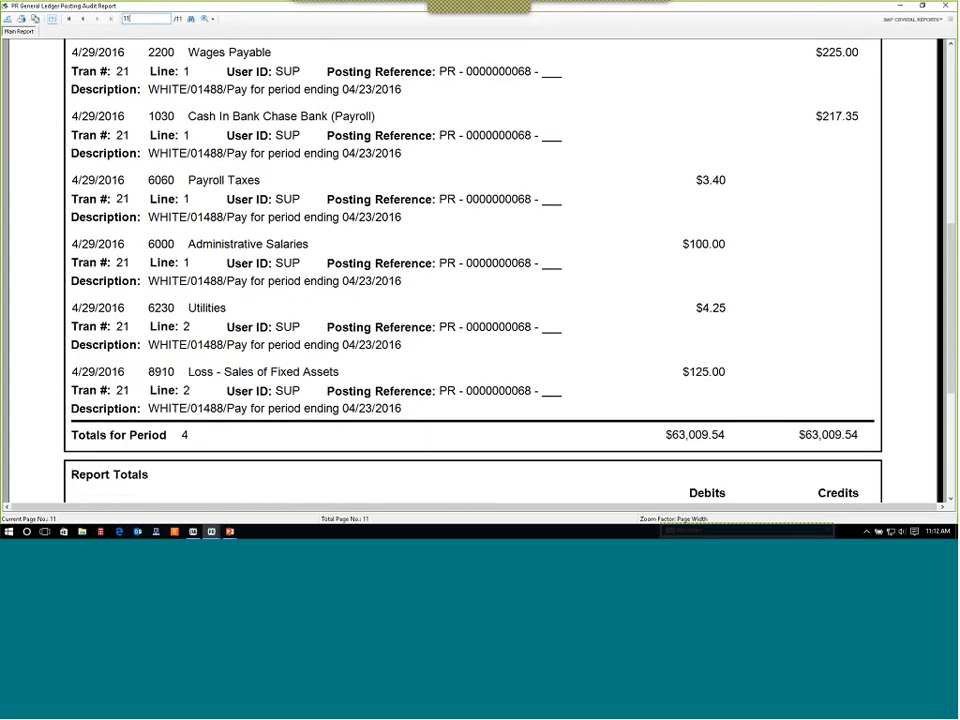
pyautogui.scroll(-3, 527, 311)
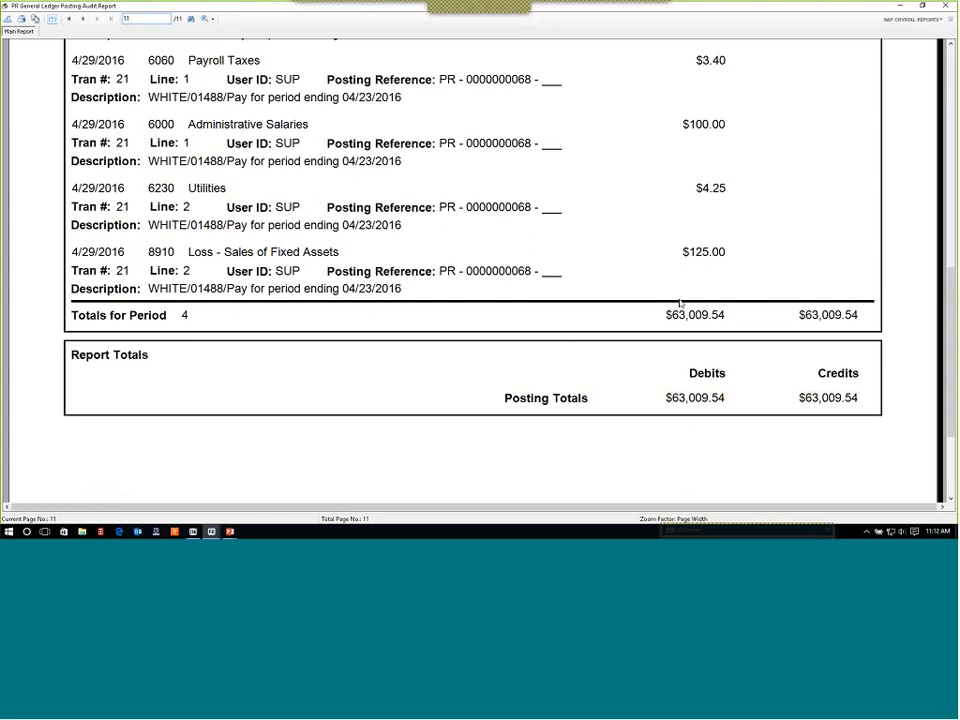
pyautogui.scroll(3, 679, 303)
pyautogui.scroll(3, 679, 303)
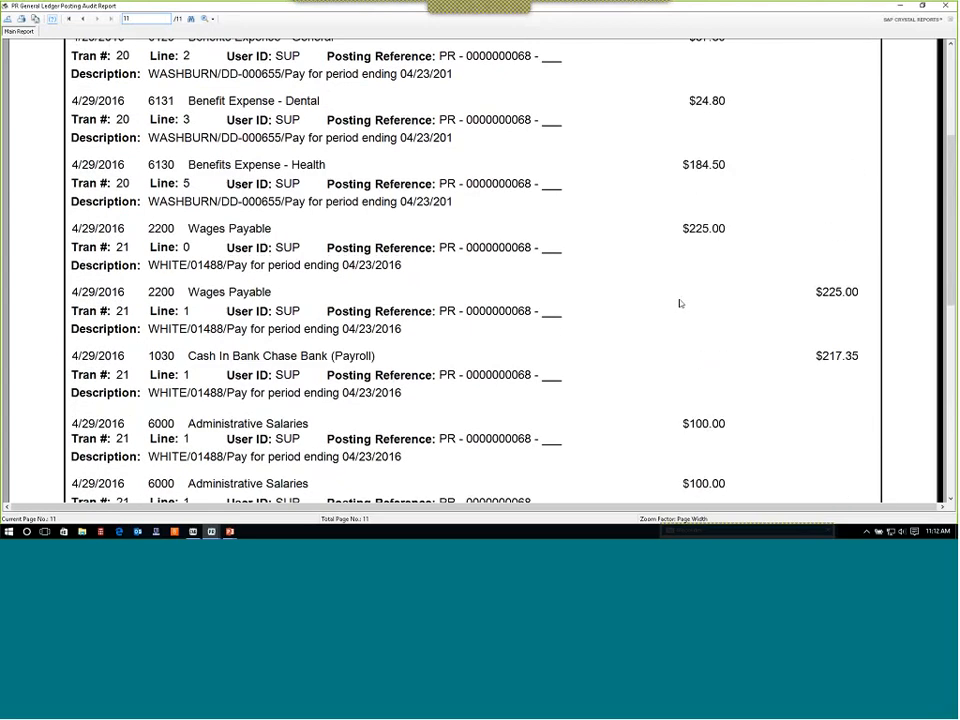
pyautogui.scroll(3, 634, 266)
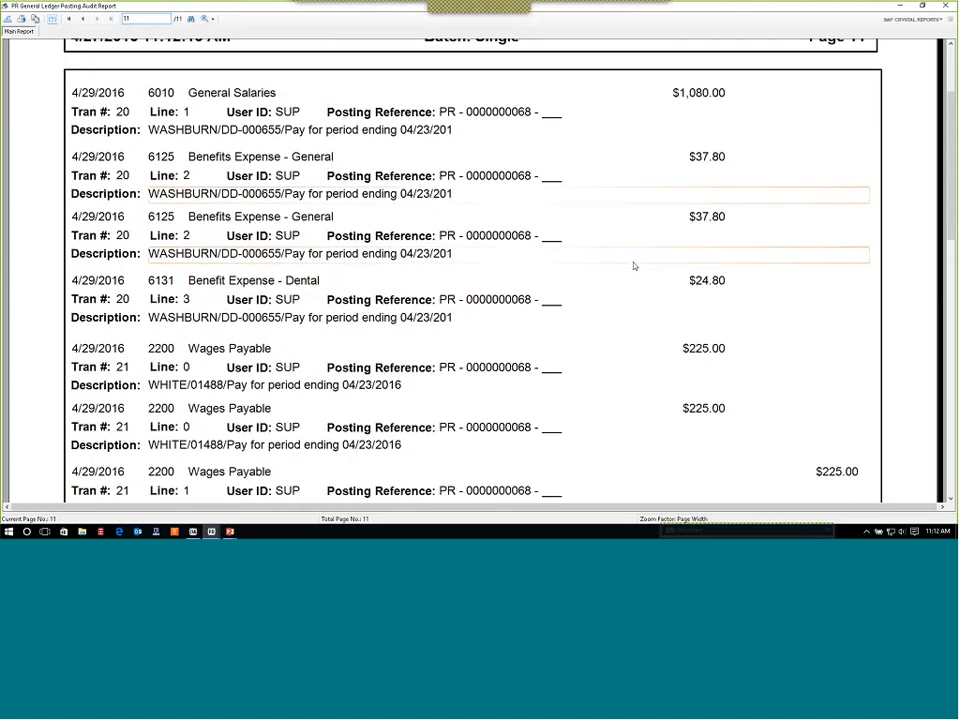
pyautogui.scroll(-3, 634, 265)
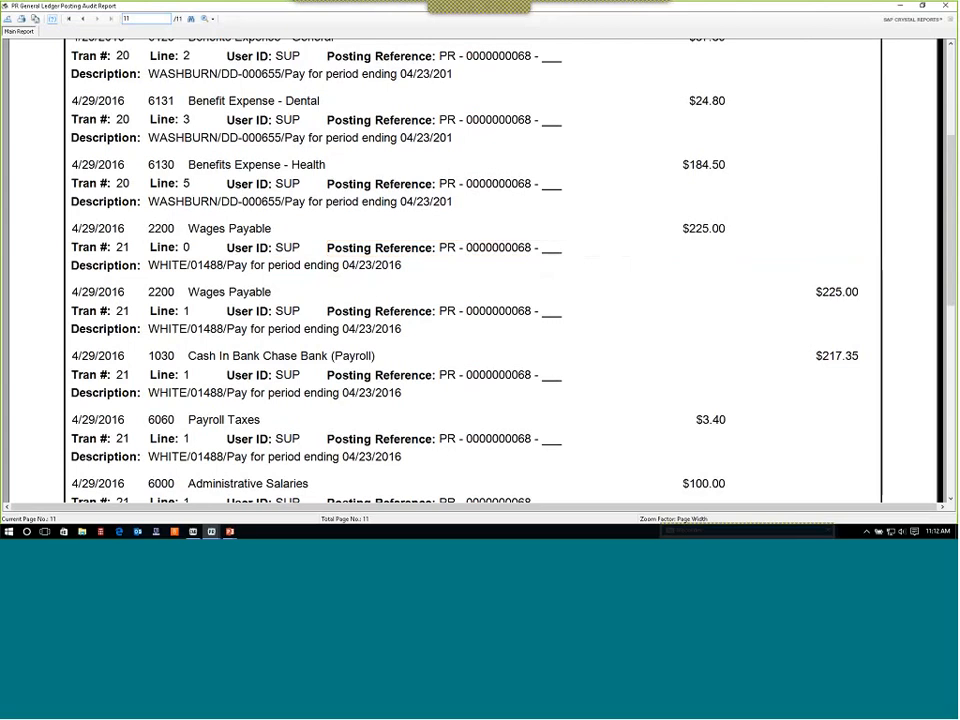
pyautogui.scroll(-1, 405, 340)
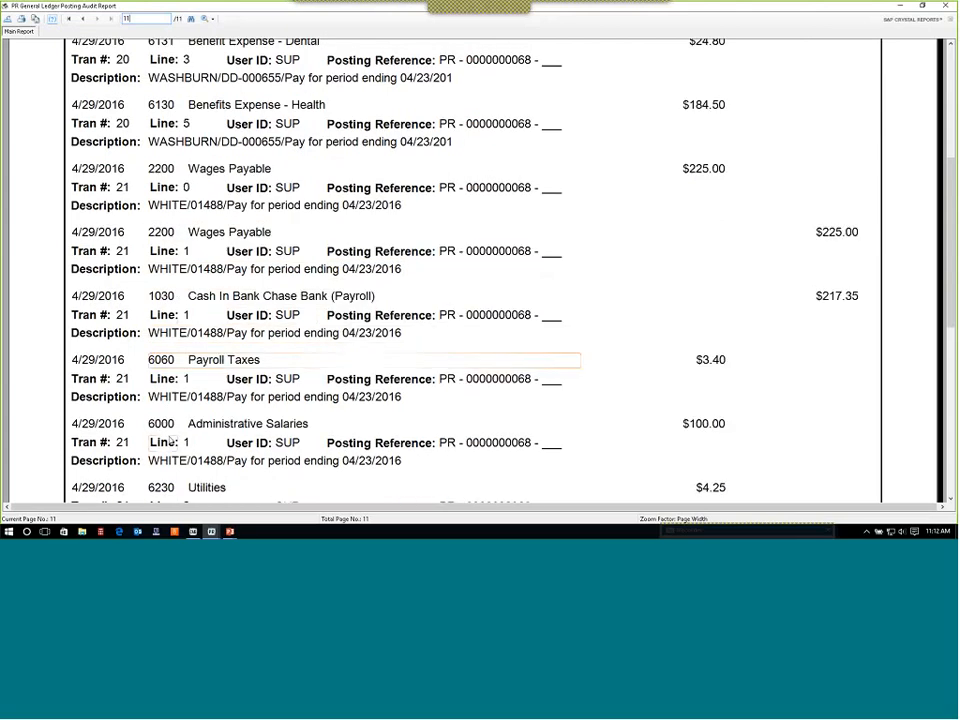
pyautogui.scroll(-3, 449, 368)
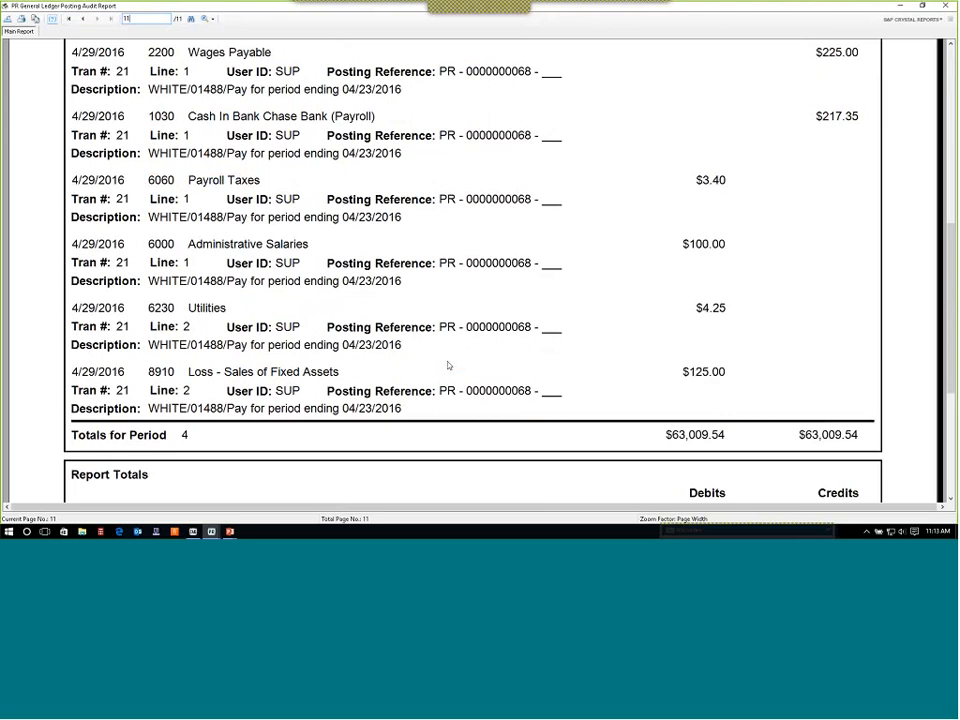
pyautogui.scroll(10, 409, 220)
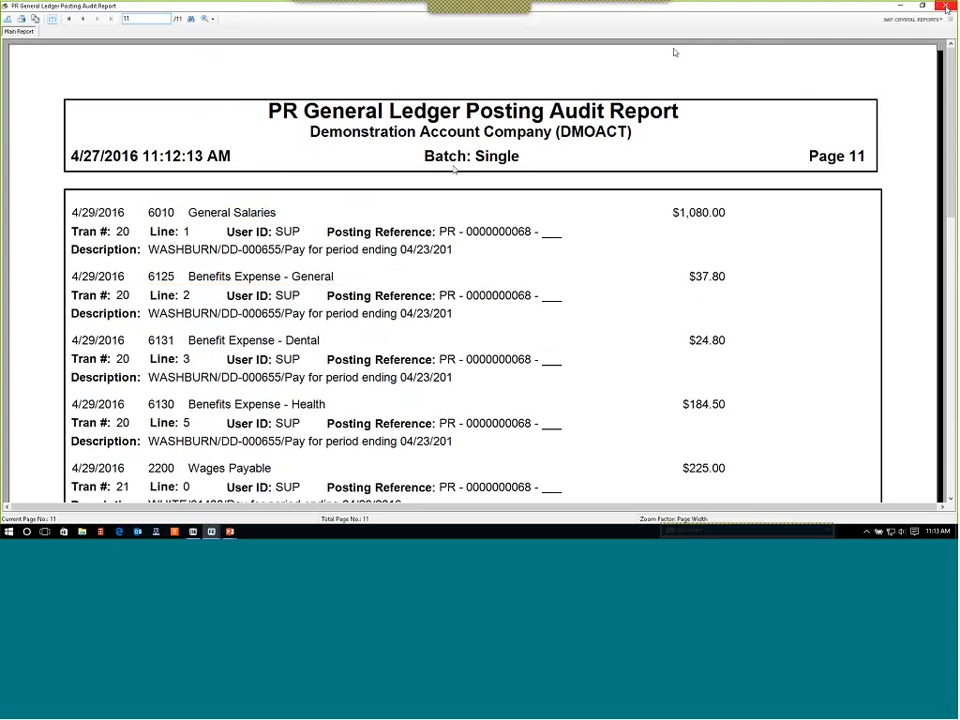
pyautogui.click(946, 6)
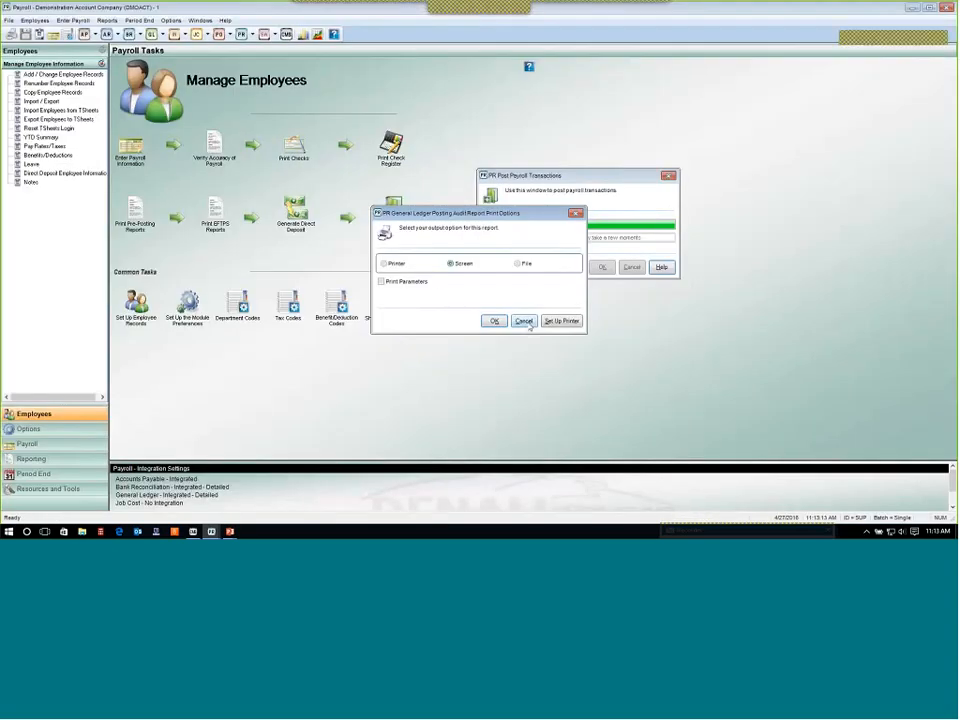
pyautogui.click(524, 321)
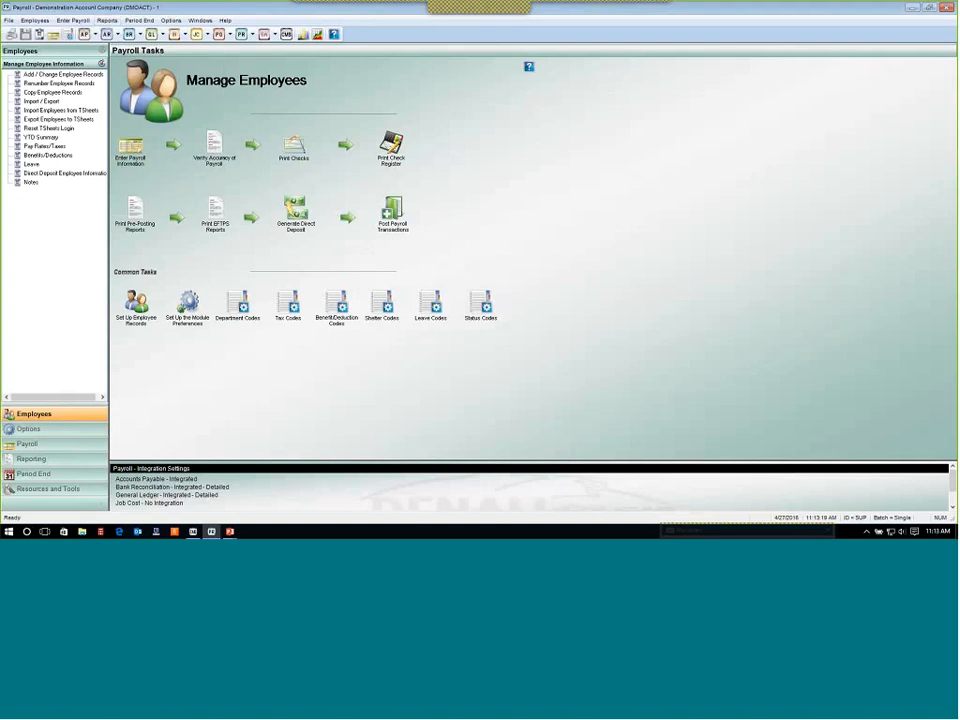
# Switch to the PowerPoint slide show to view the Quarterly Review slide, then return to Payroll.
pyautogui.moveTo(230, 531)
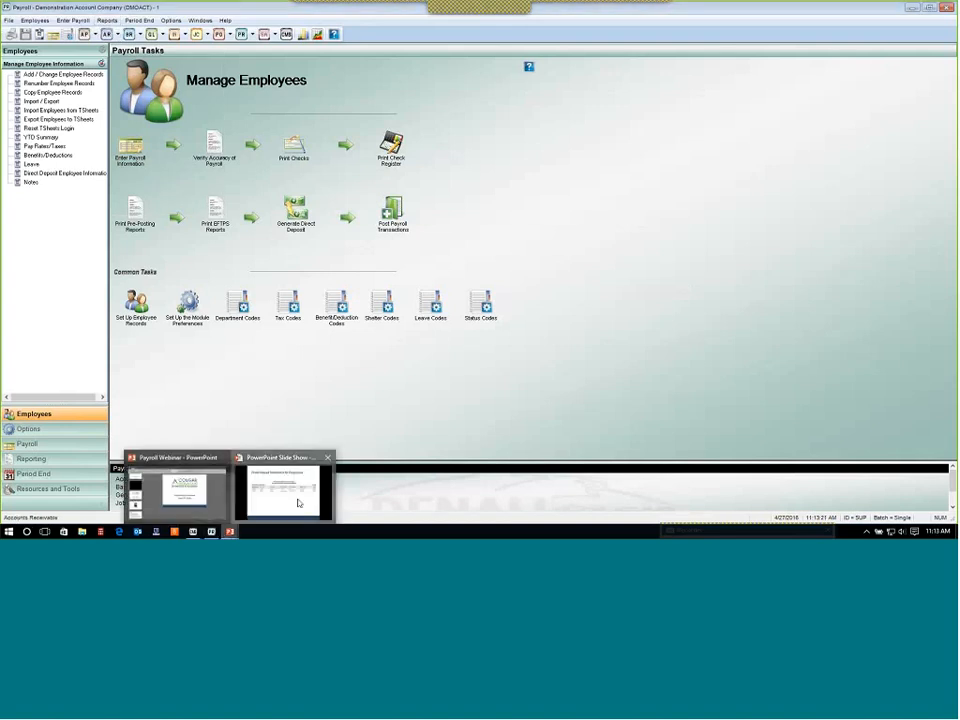
pyautogui.click(297, 503)
pyautogui.click(536, 373)
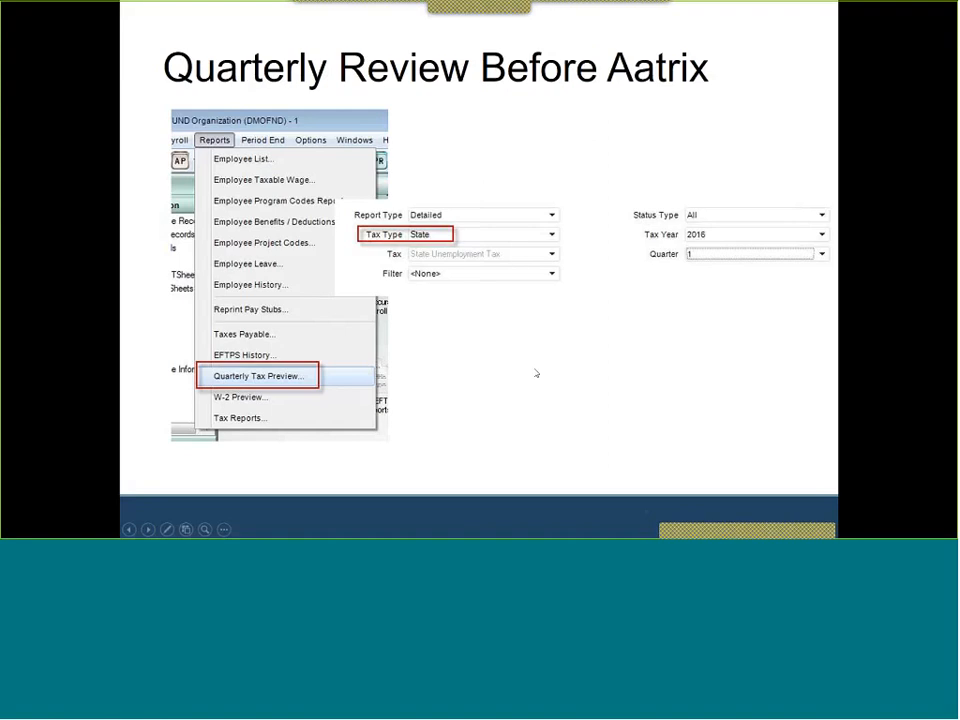
pyautogui.hotkey('alt', 'Tab')
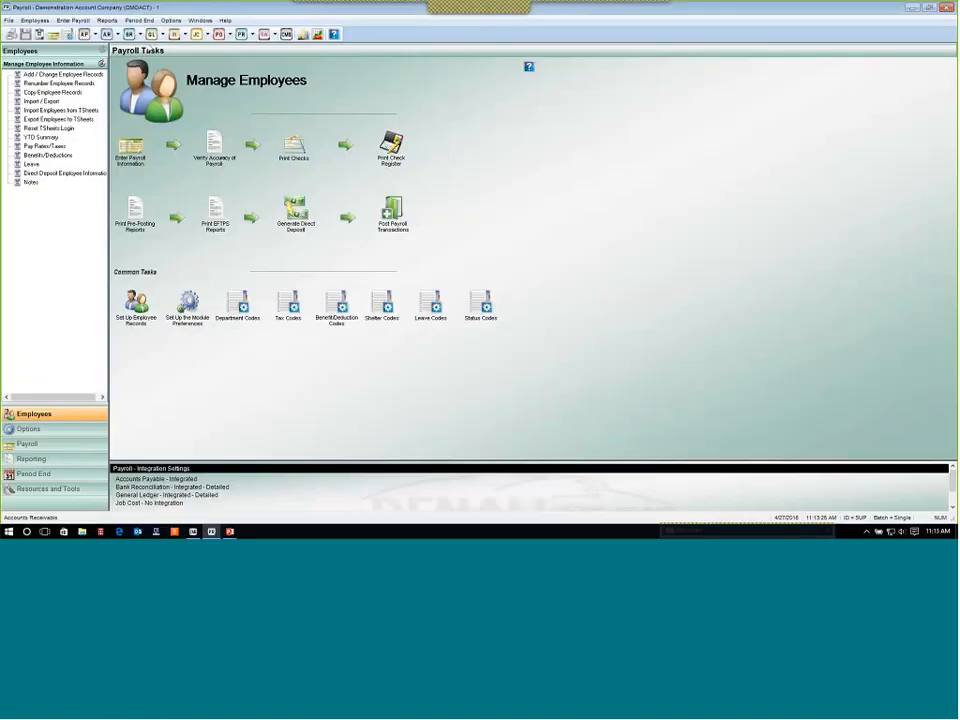
# Open the Taxes Payable report and set its starting date to 04/29/2016.
pyautogui.click(107, 20)
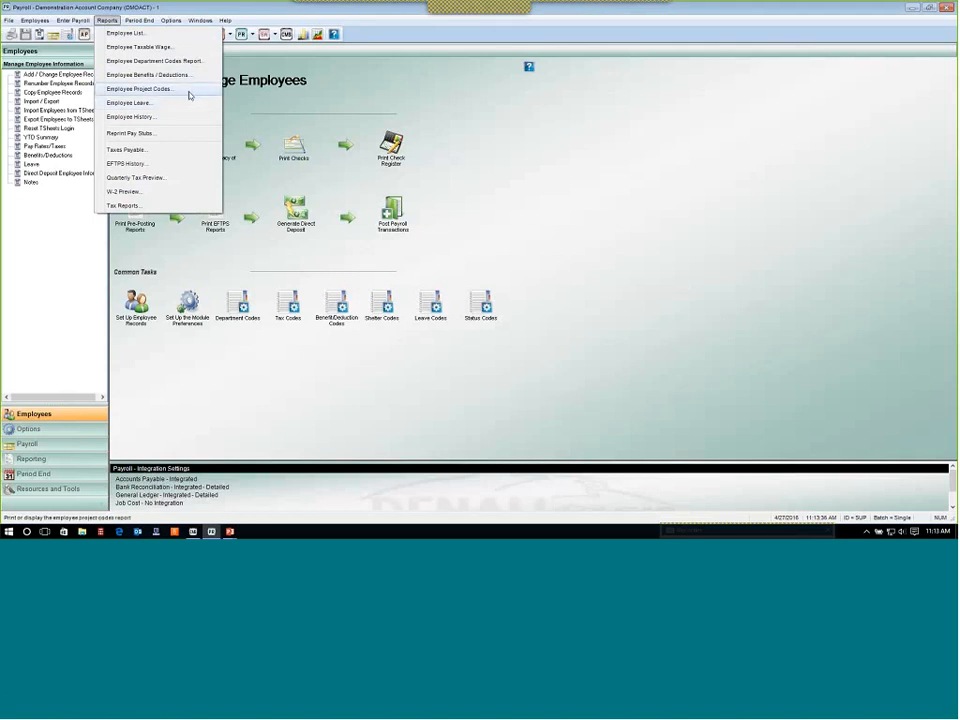
pyautogui.click(177, 153)
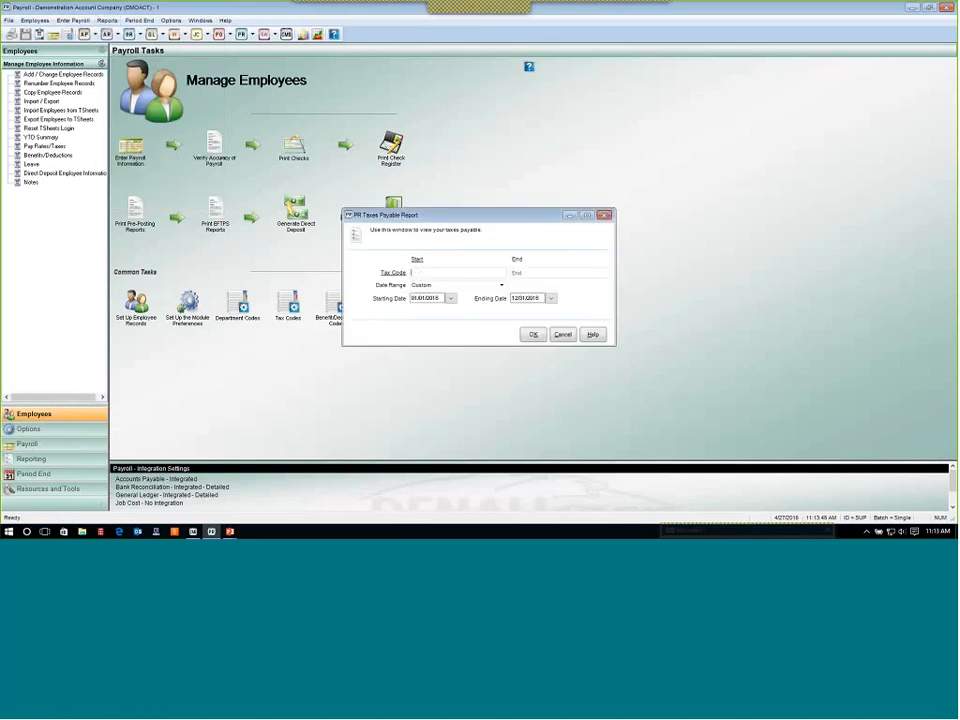
pyautogui.click(451, 298)
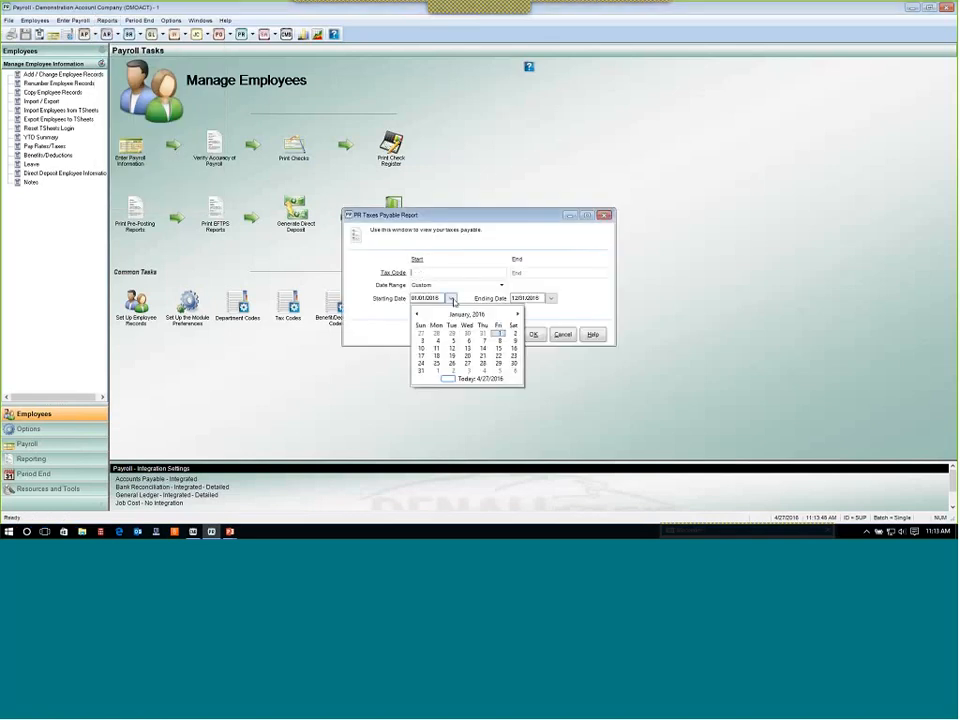
pyautogui.click(517, 315)
pyautogui.click(517, 315)
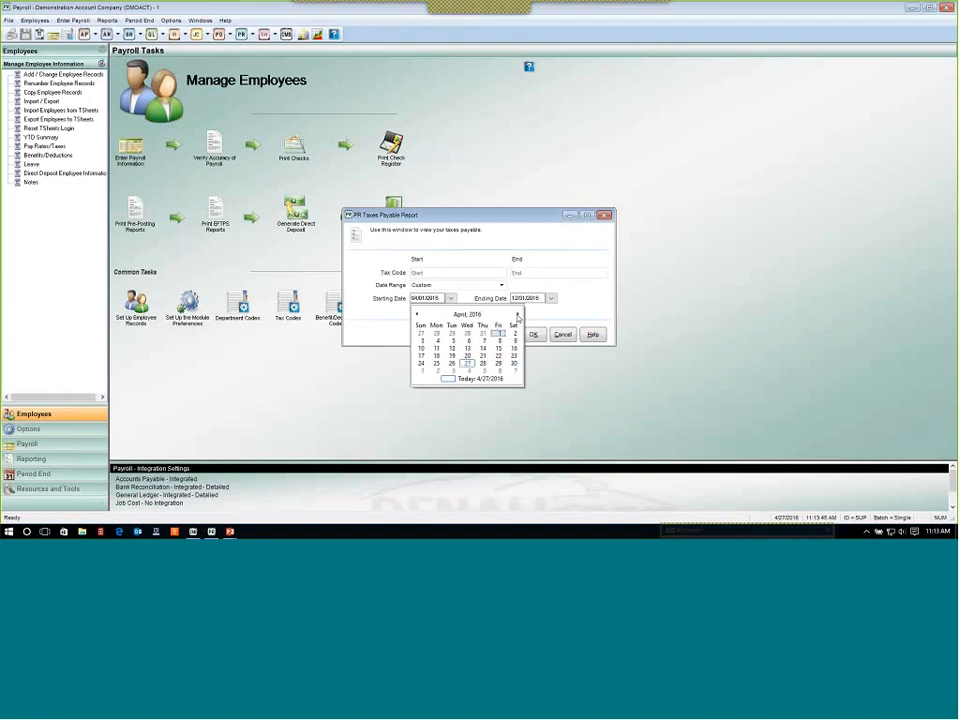
pyautogui.click(498, 364)
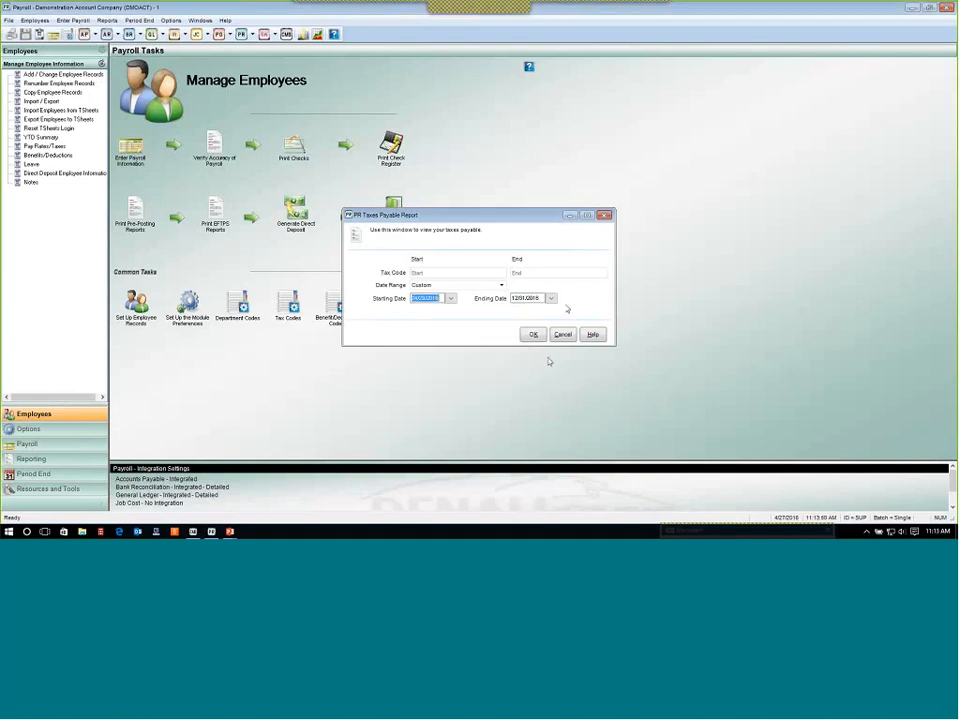
# Set the Taxes Payable report's ending date to 04/29/2016.
pyautogui.click(551, 298)
pyautogui.click(617, 316)
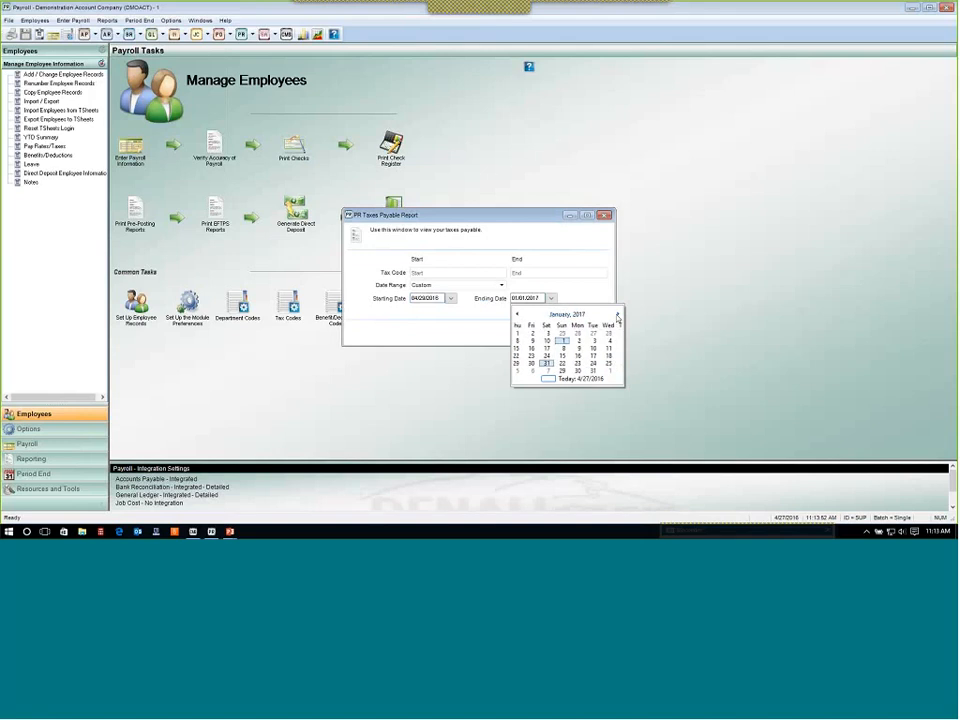
pyautogui.click(617, 316)
pyautogui.click(617, 316)
pyautogui.click(617, 316)
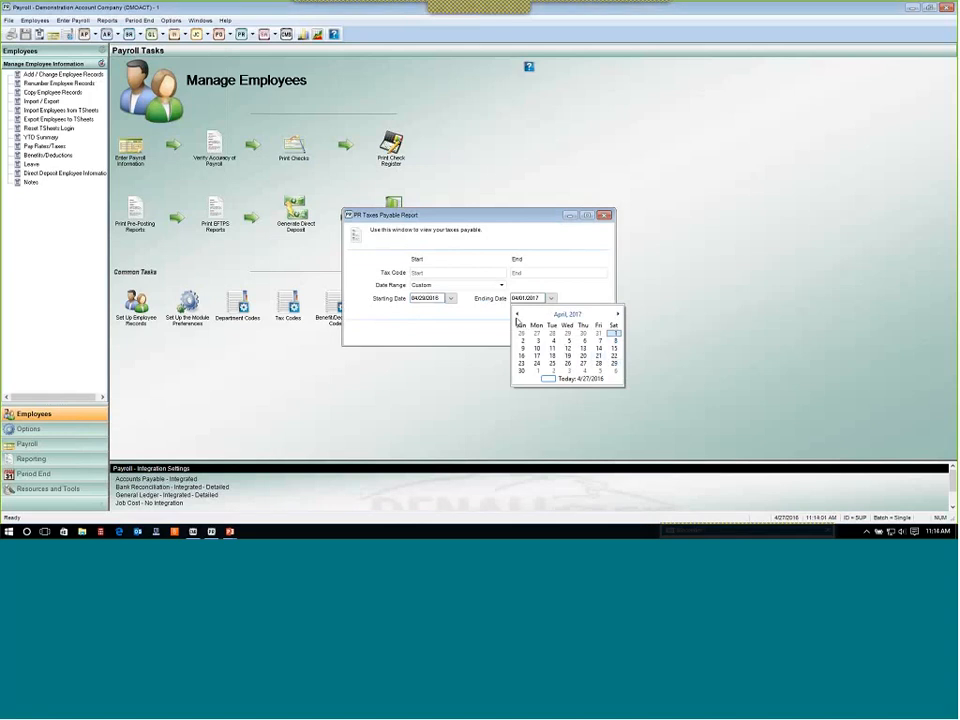
pyautogui.press('Escape')
pyautogui.write('04/29/2016')
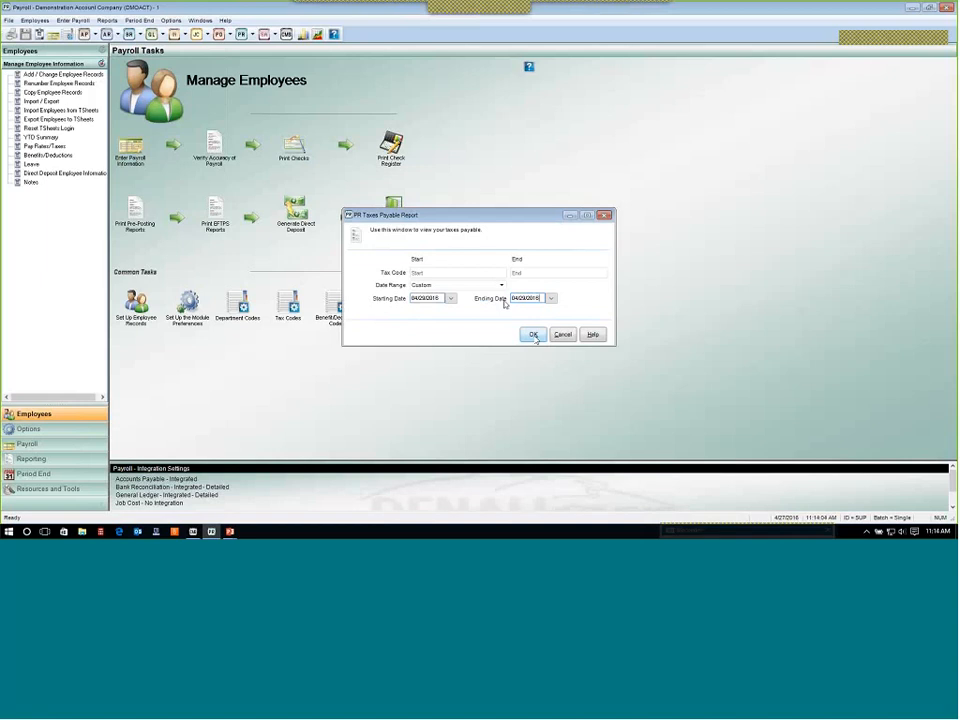
# Send the Taxes Payable Report for 04/29/2016 to the screen, review the tax totals, and close it.
pyautogui.moveTo(412, 299); pyautogui.dragTo(486, 303)
pyautogui.press('Tab')
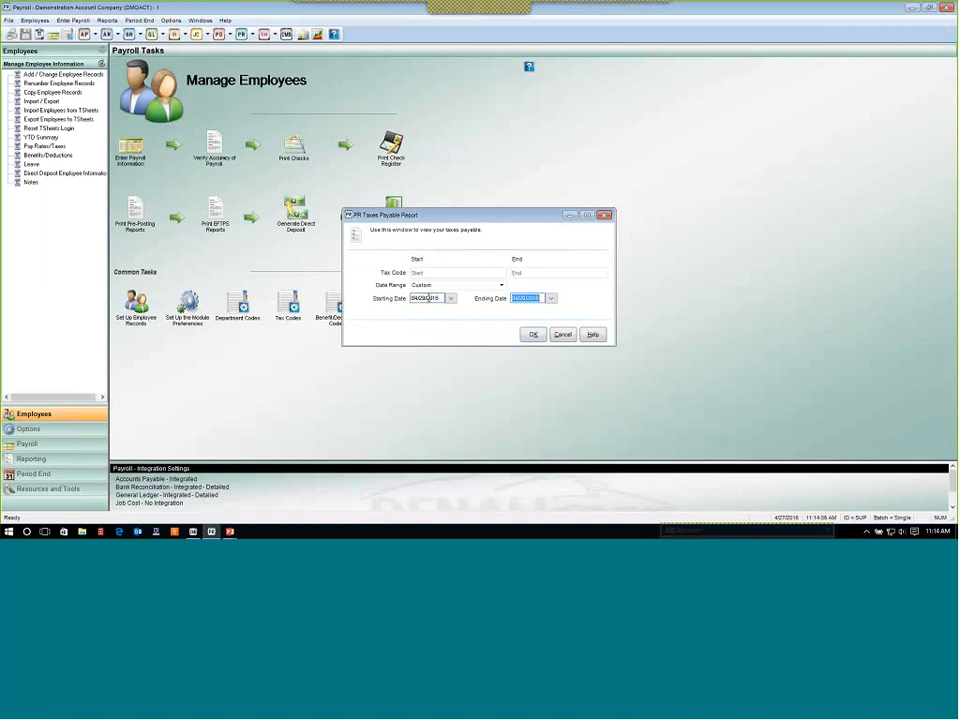
pyautogui.hotkey('shift', 'Tab')
pyautogui.press('Tab')
pyautogui.click(533, 335)
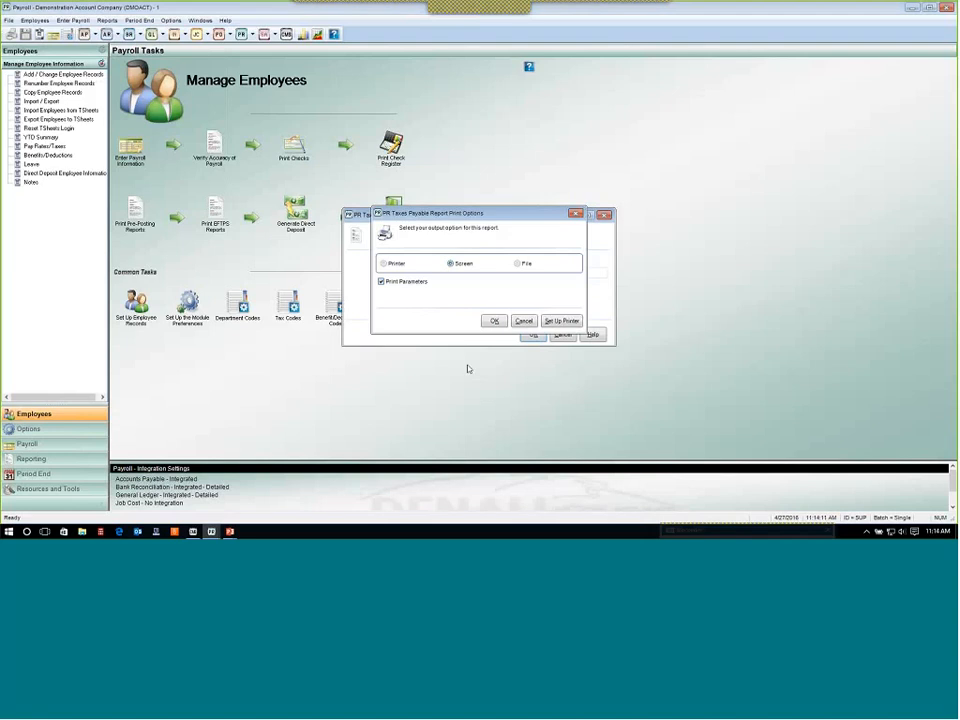
pyautogui.press('Return')
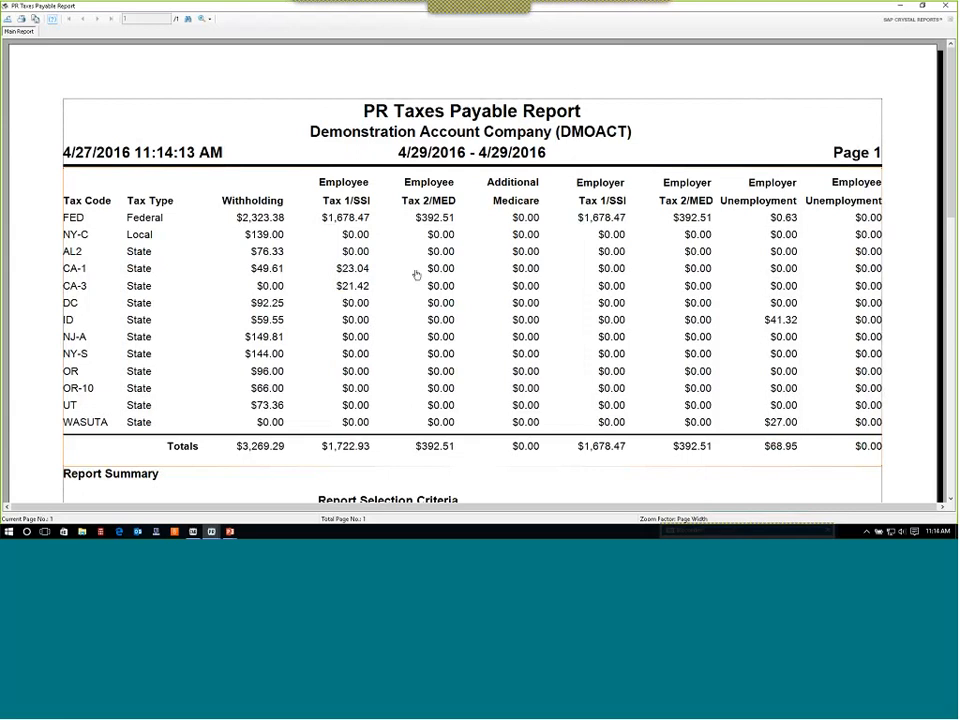
pyautogui.scroll(-3, 591, 354)
pyautogui.scroll(3, 591, 354)
pyautogui.click(946, 6)
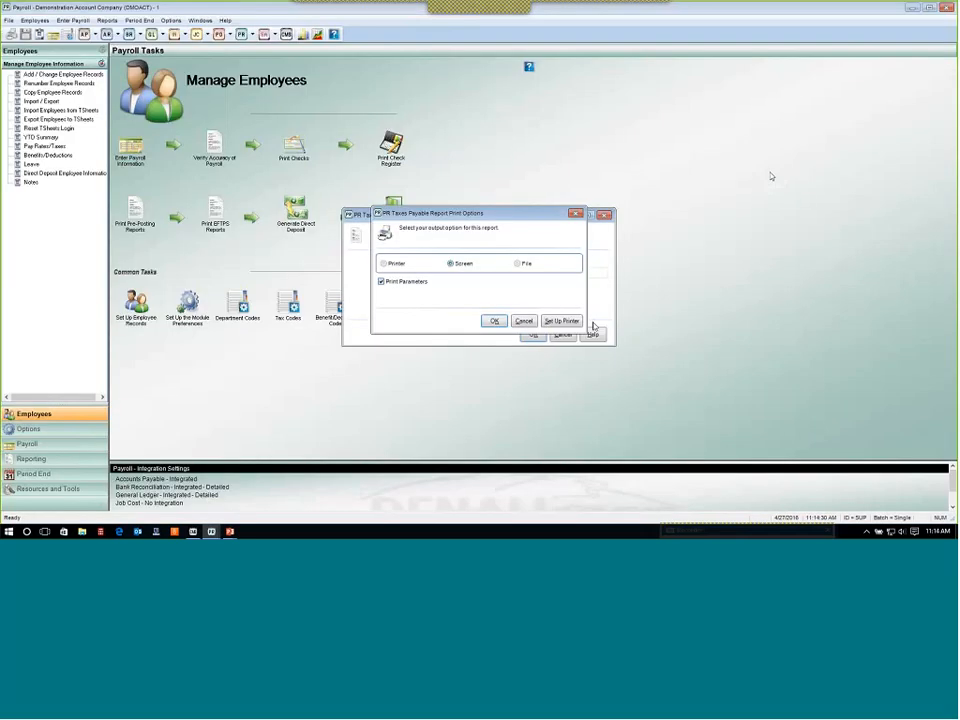
pyautogui.click(524, 321)
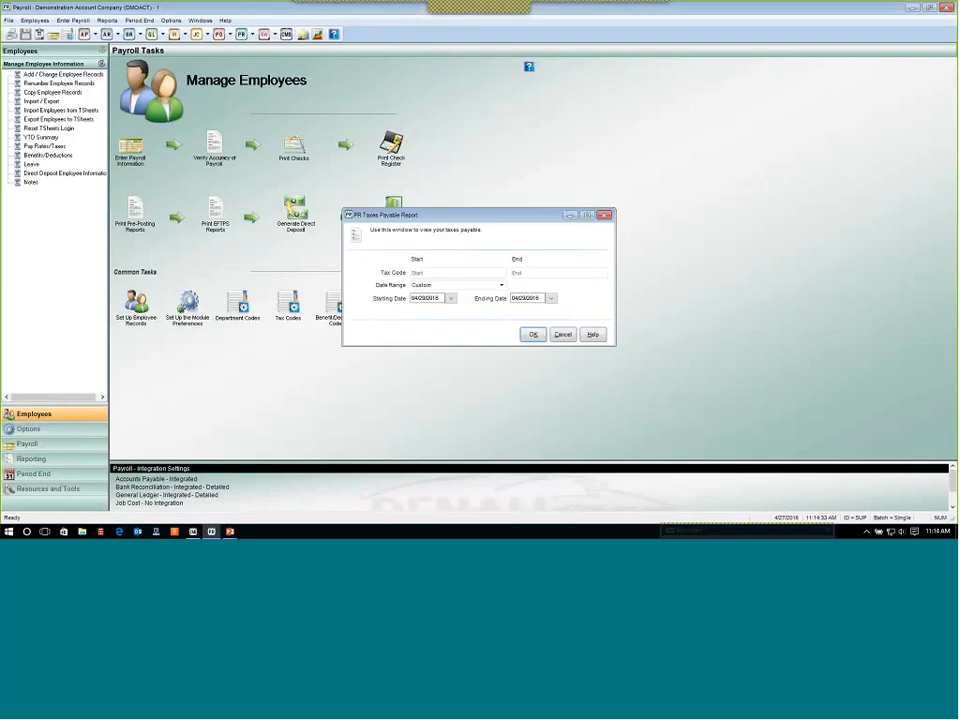
# Rerun the Taxes Payable report for tax code ID from 01/01/2016 to 03/31/2016, sending it to the screen.
pyautogui.write('0')
pyautogui.press('Tab')
pyautogui.press('Tab')
pyautogui.press('Tab')
pyautogui.write('01/01/2016')
pyautogui.press('Tab')
pyautogui.write('03/31/2016')
pyautogui.click(533, 335)
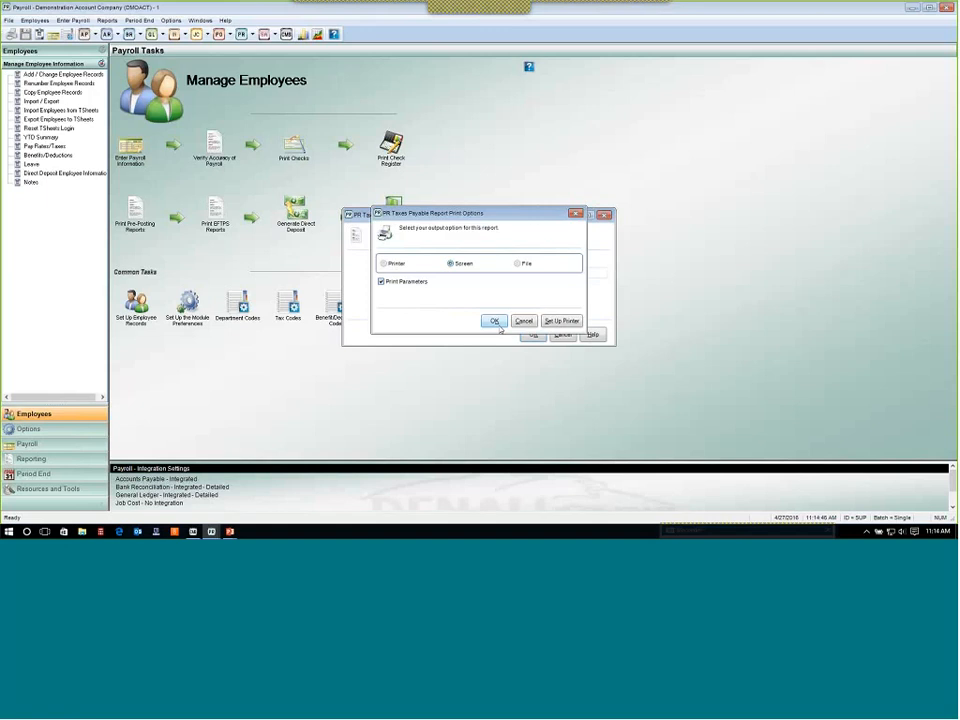
pyautogui.click(497, 324)
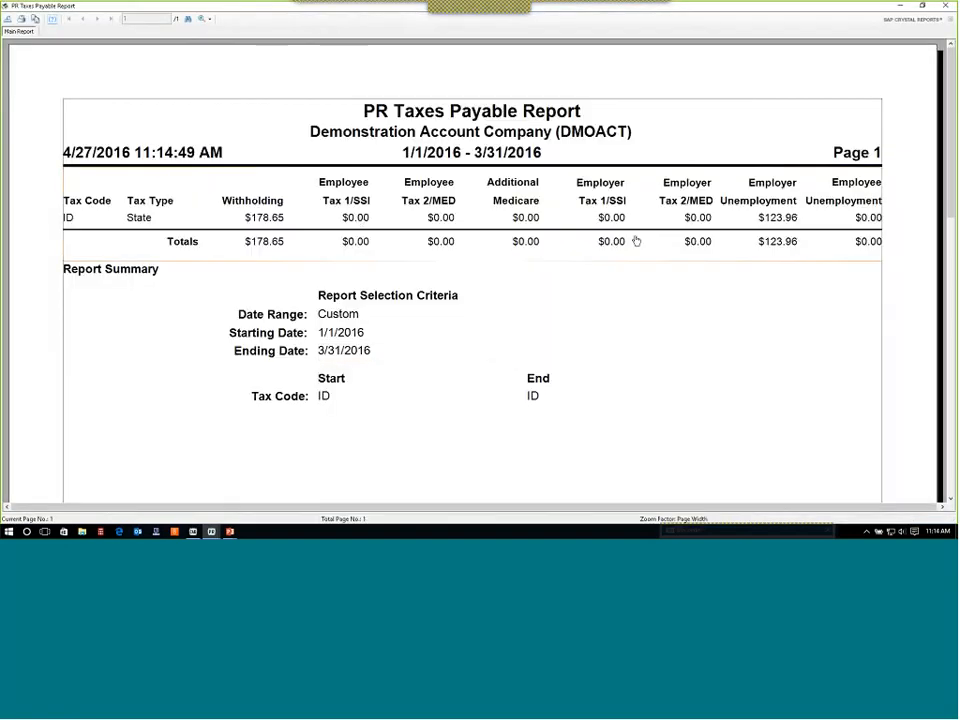
# Close the Taxes Payable report and cancel its selection window.
pyautogui.click(944, 7)
pyautogui.click(523, 321)
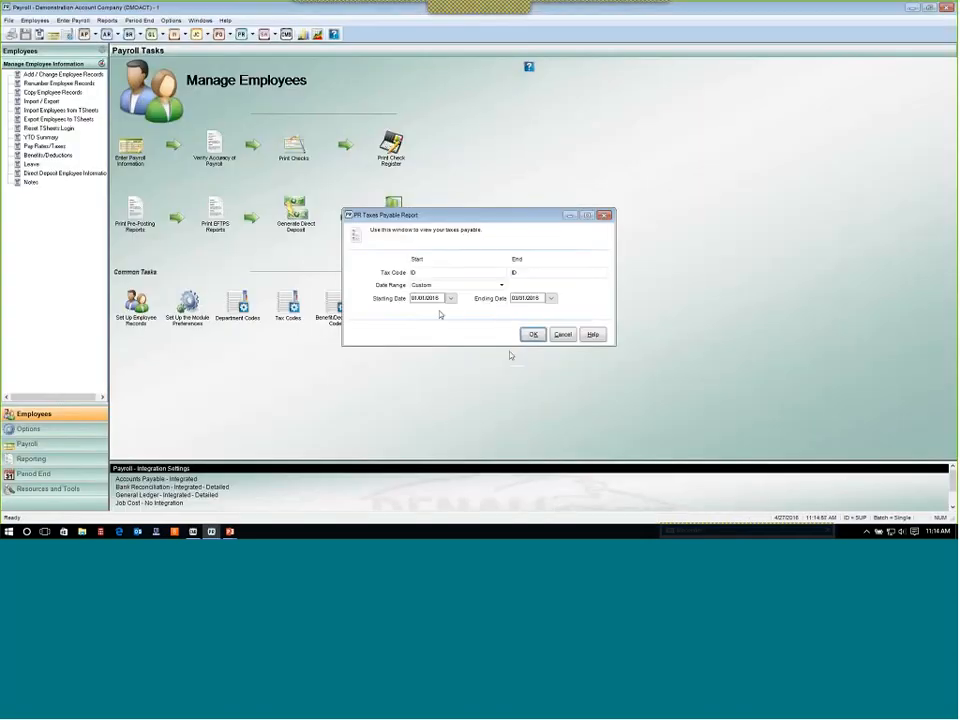
pyautogui.click(561, 334)
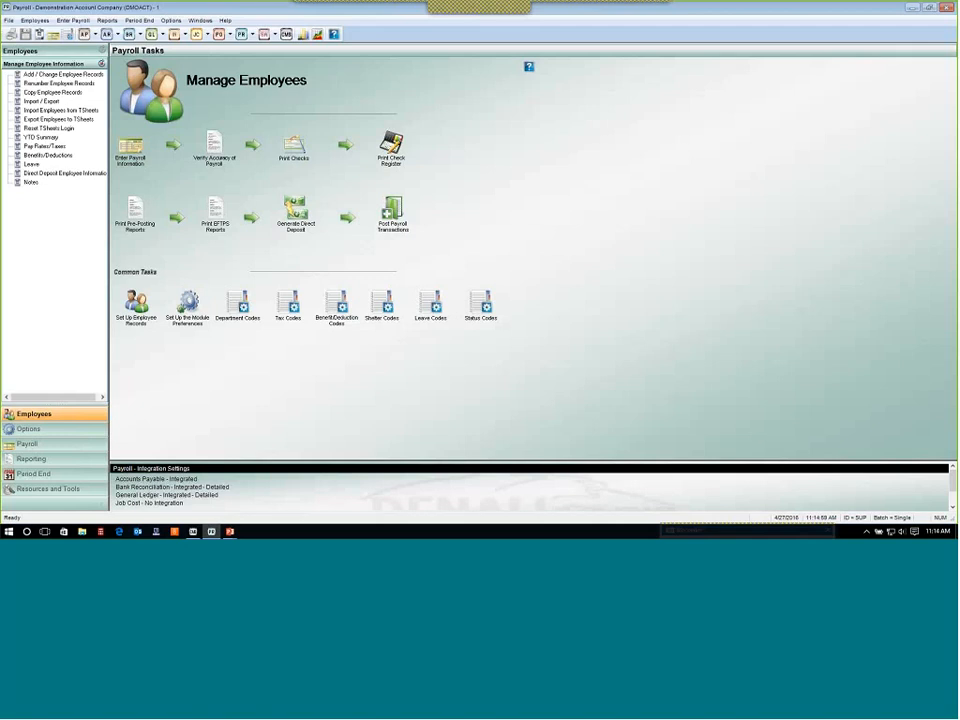
pyautogui.click(107, 20)
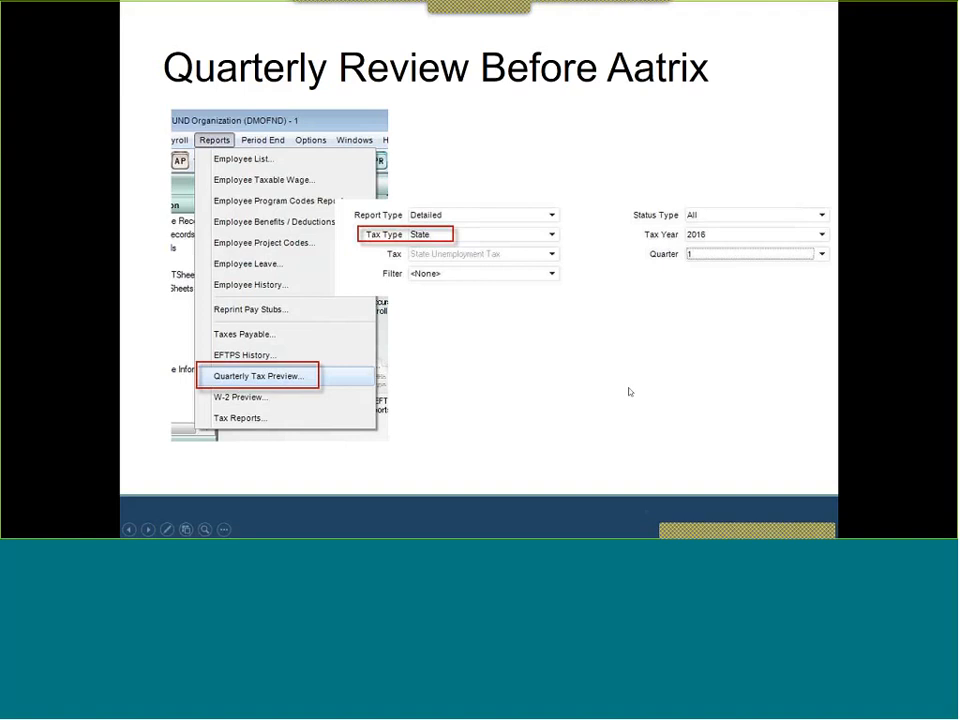
pyautogui.click(549, 400)
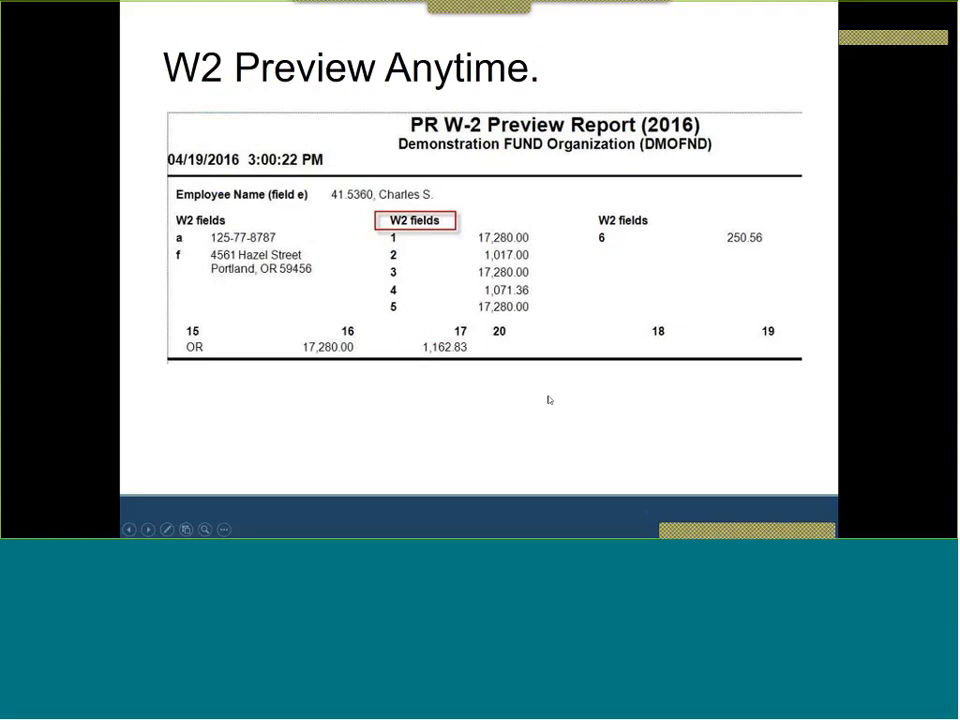
pyautogui.click(549, 400)
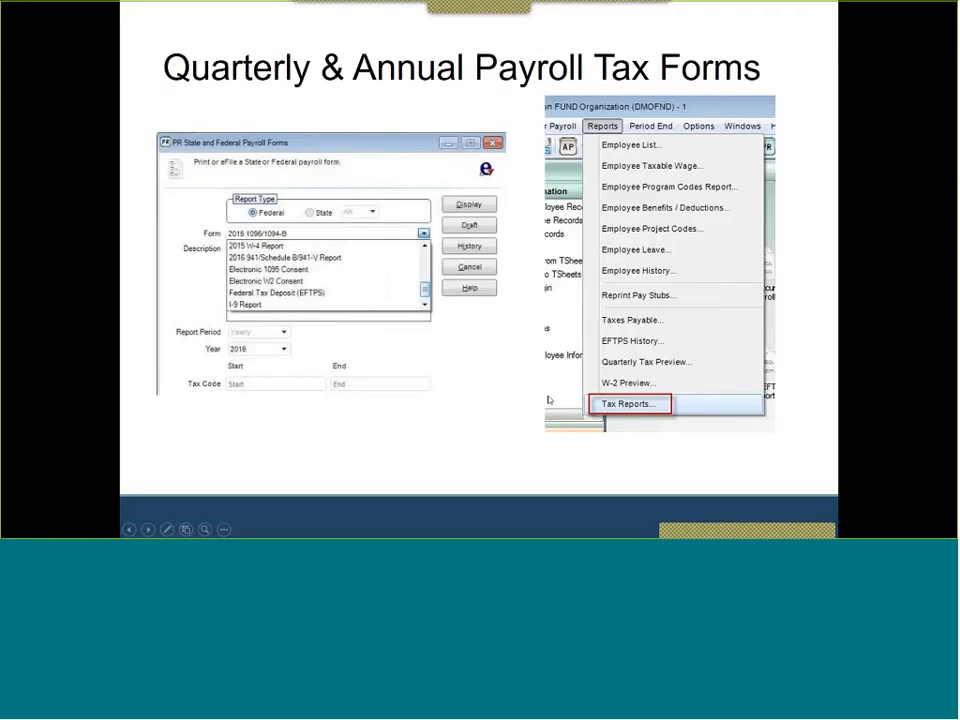
pyautogui.click(549, 400)
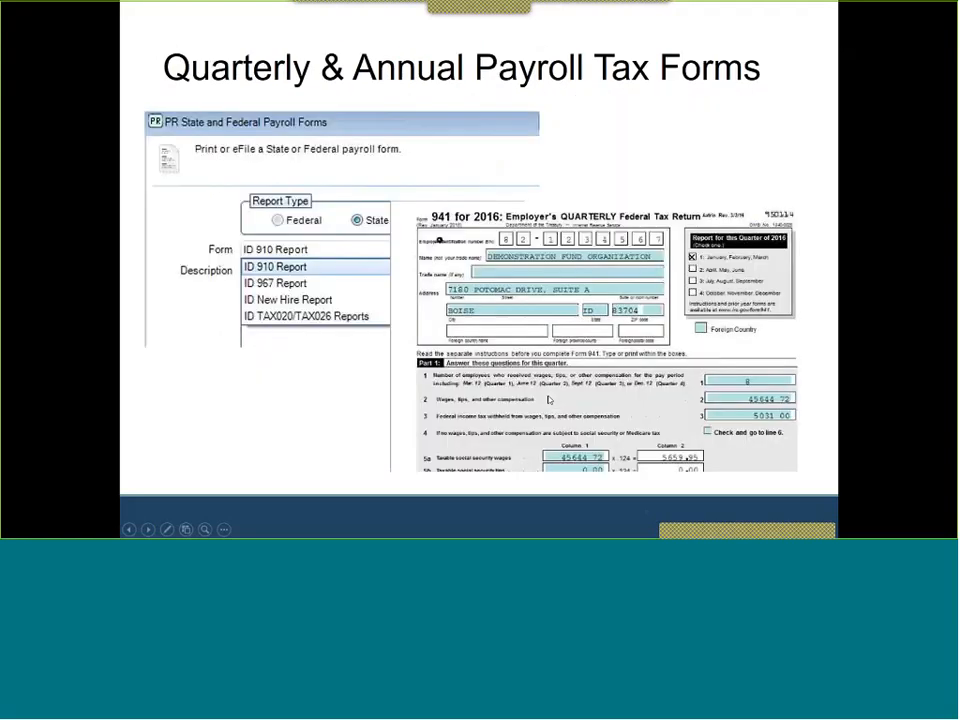
pyautogui.hotkey('alt', 'Tab')
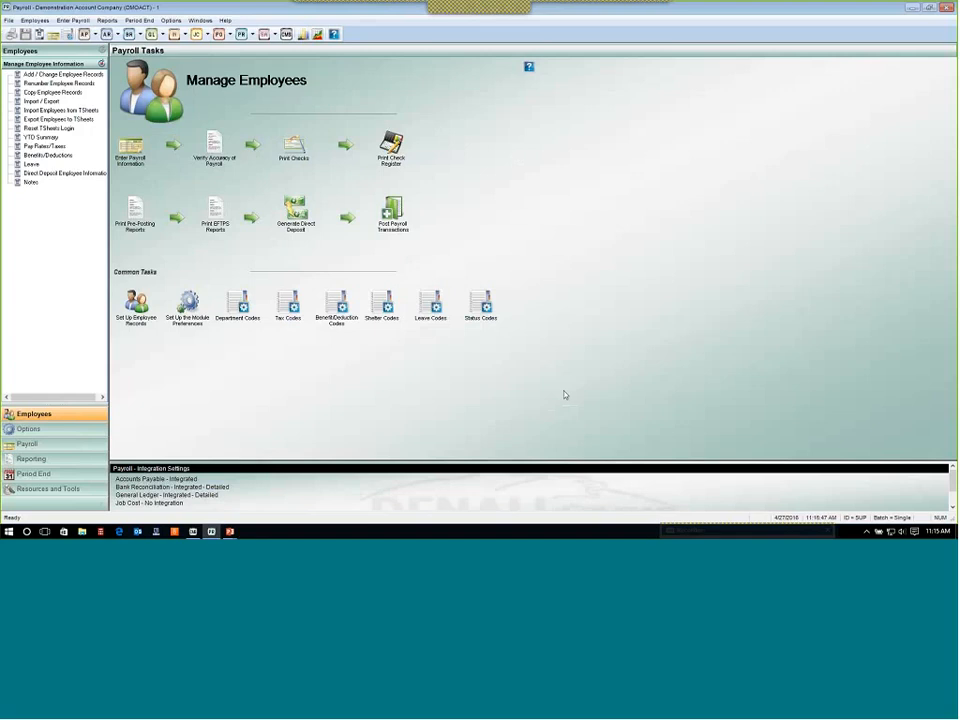
# Open the state and federal tax forms window and choose the 2016 941/Schedule B/941-V Report form.
pyautogui.click(108, 21)
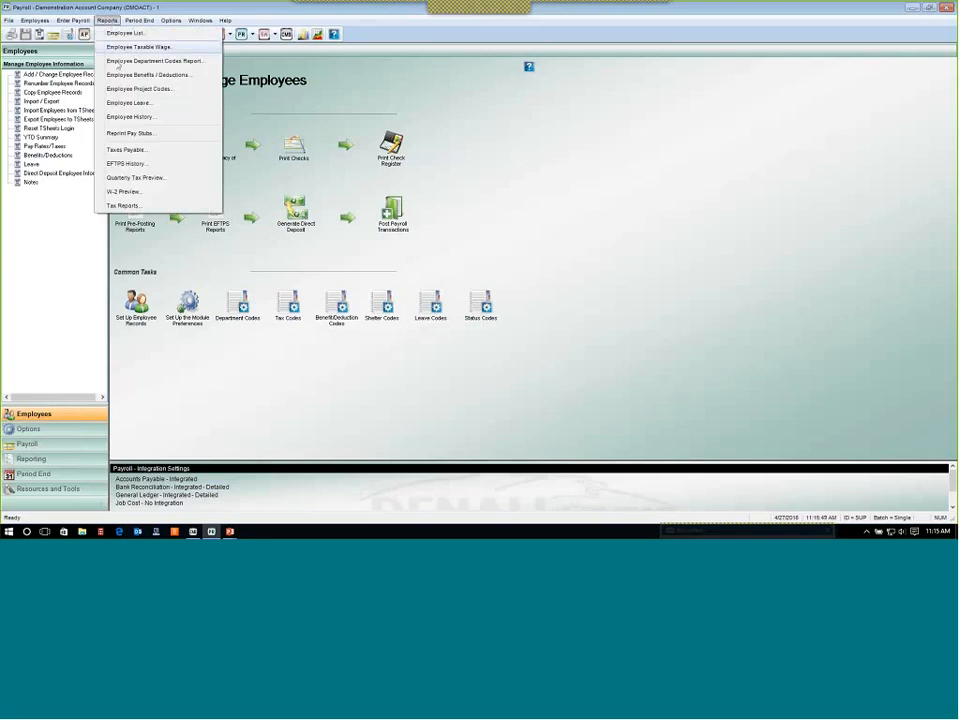
pyautogui.click(126, 205)
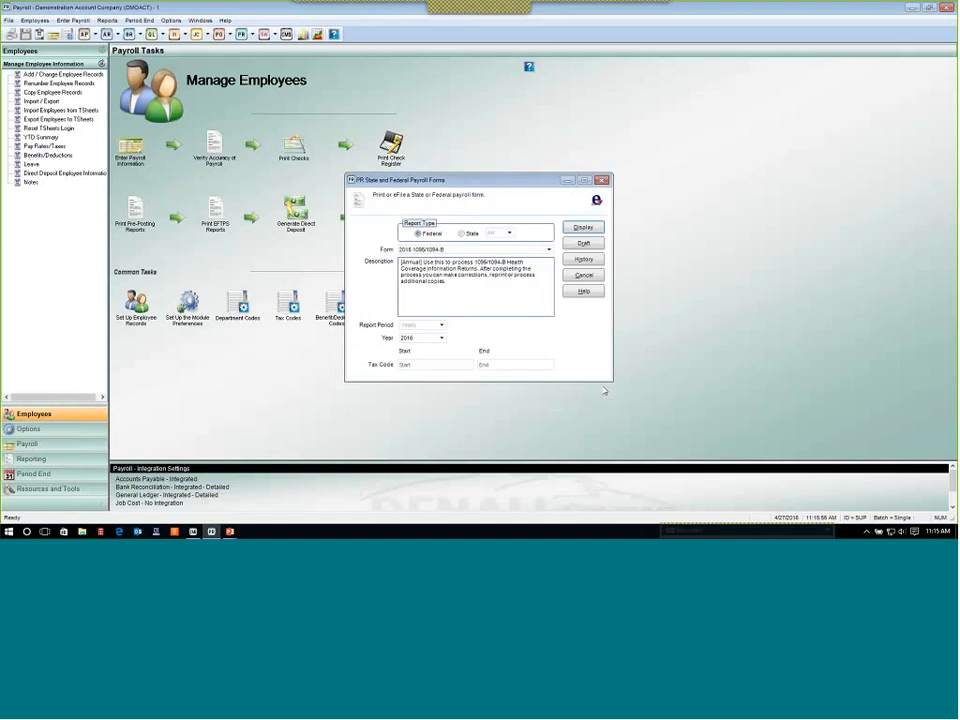
pyautogui.click(463, 250)
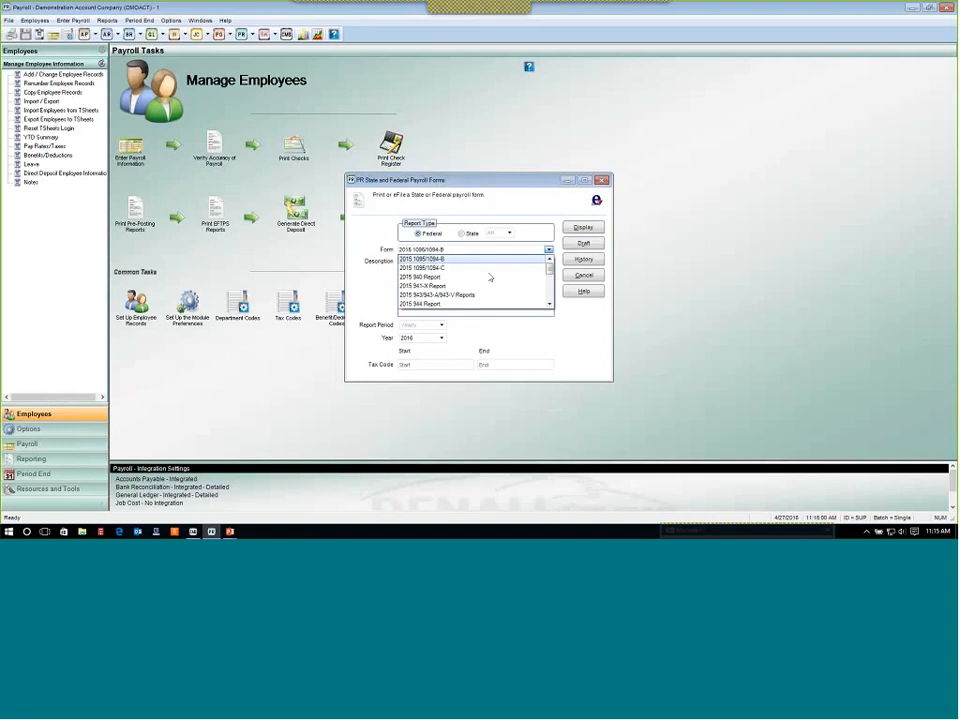
pyautogui.scroll(-4, 548, 279)
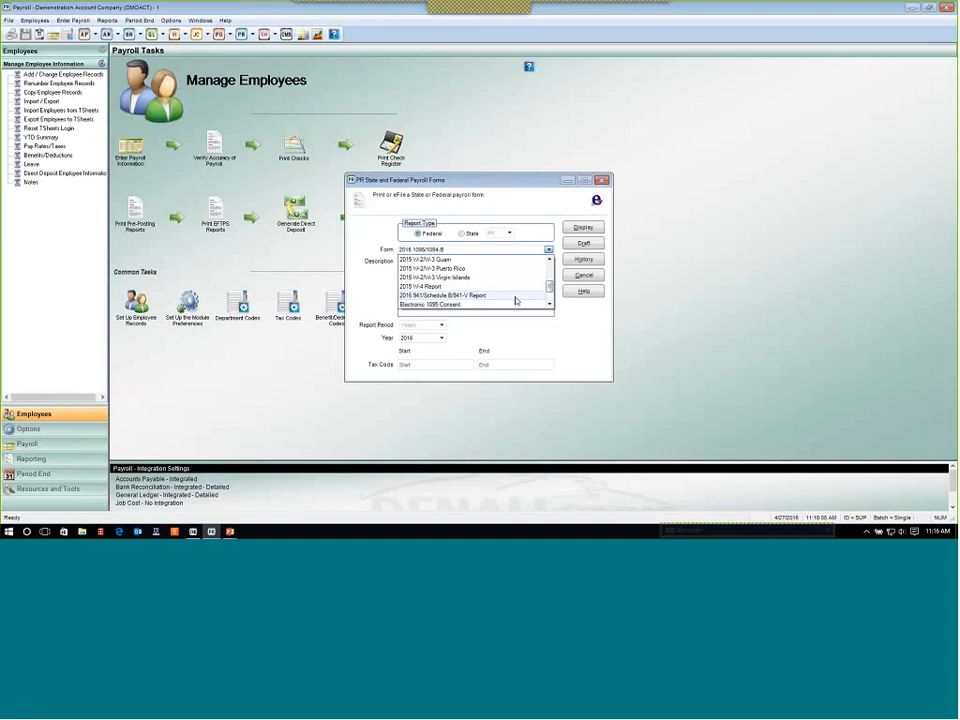
pyautogui.click(516, 296)
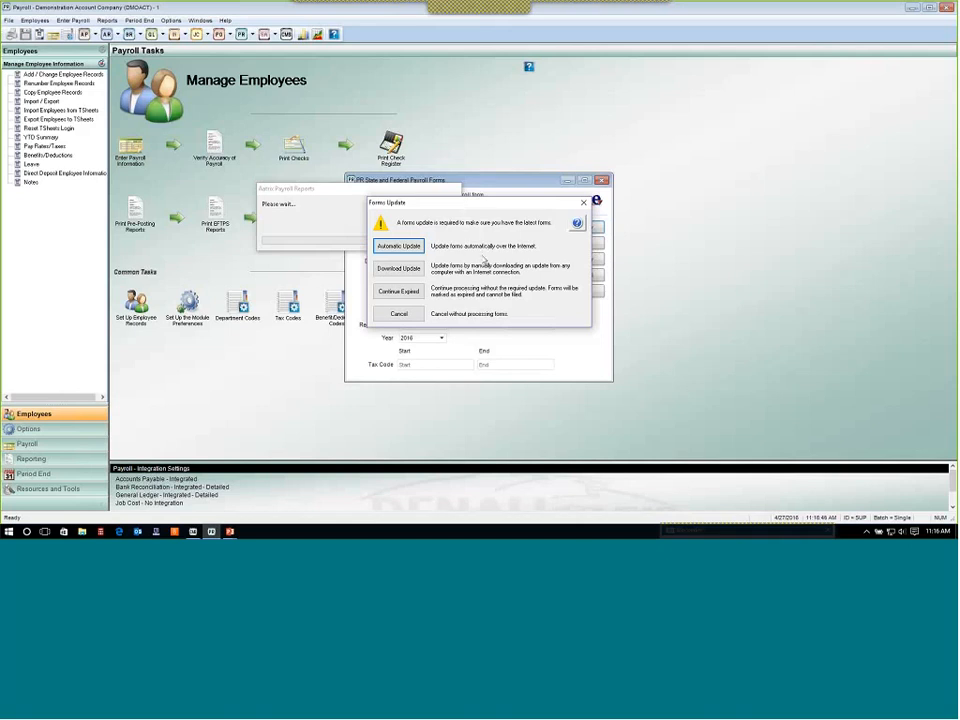
# Run the automatic forms update and close the update client once it finishes.
pyautogui.click(406, 247)
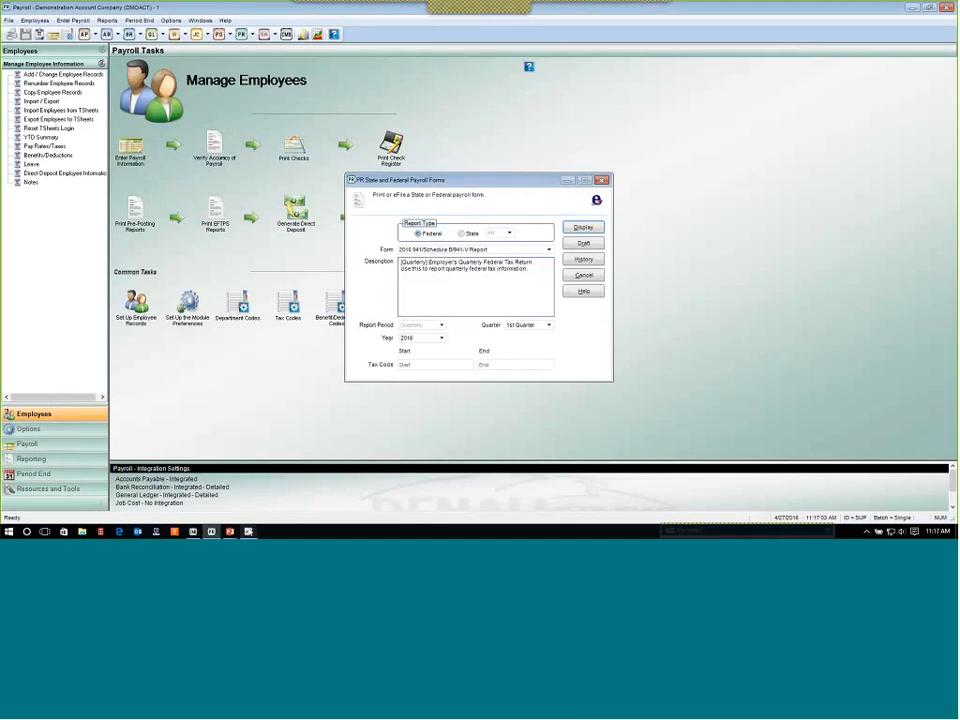
pyautogui.click(249, 532)
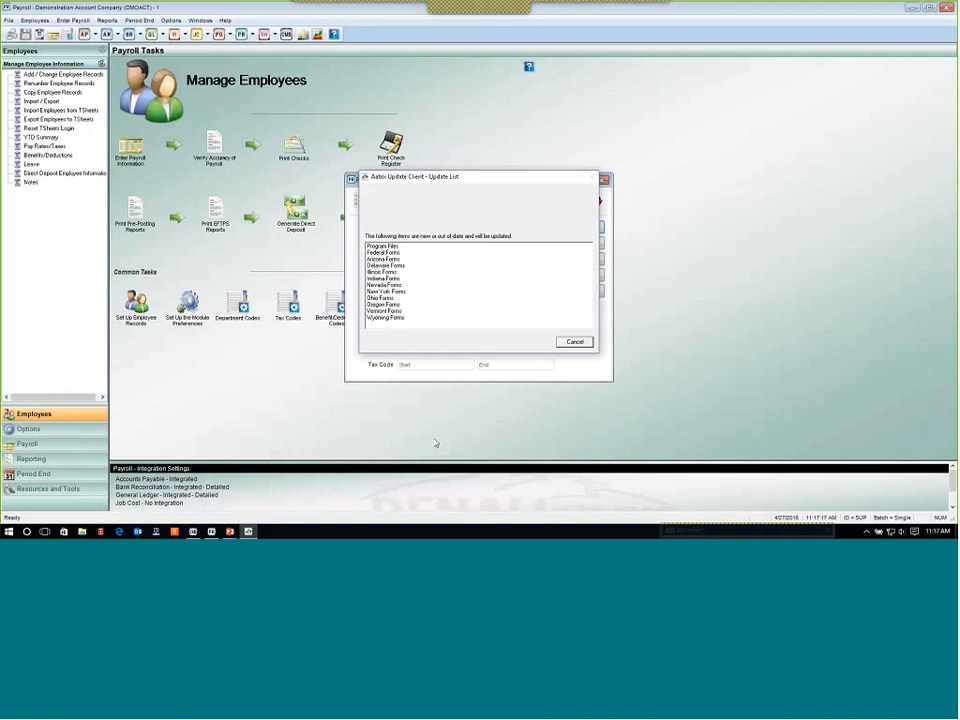
pyautogui.click(531, 341)
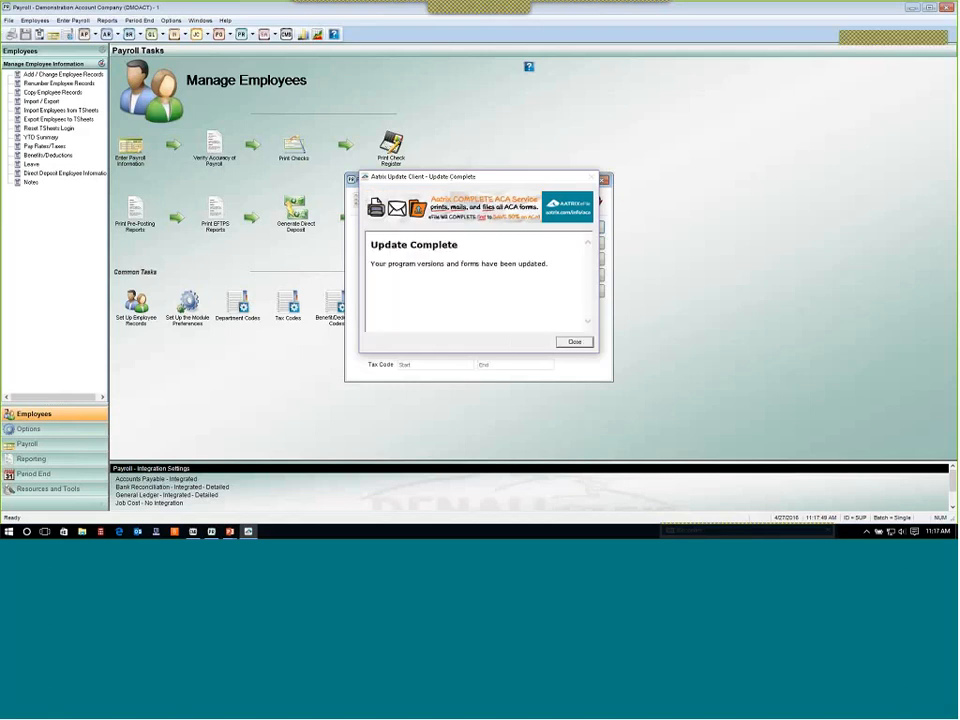
pyautogui.click(588, 345)
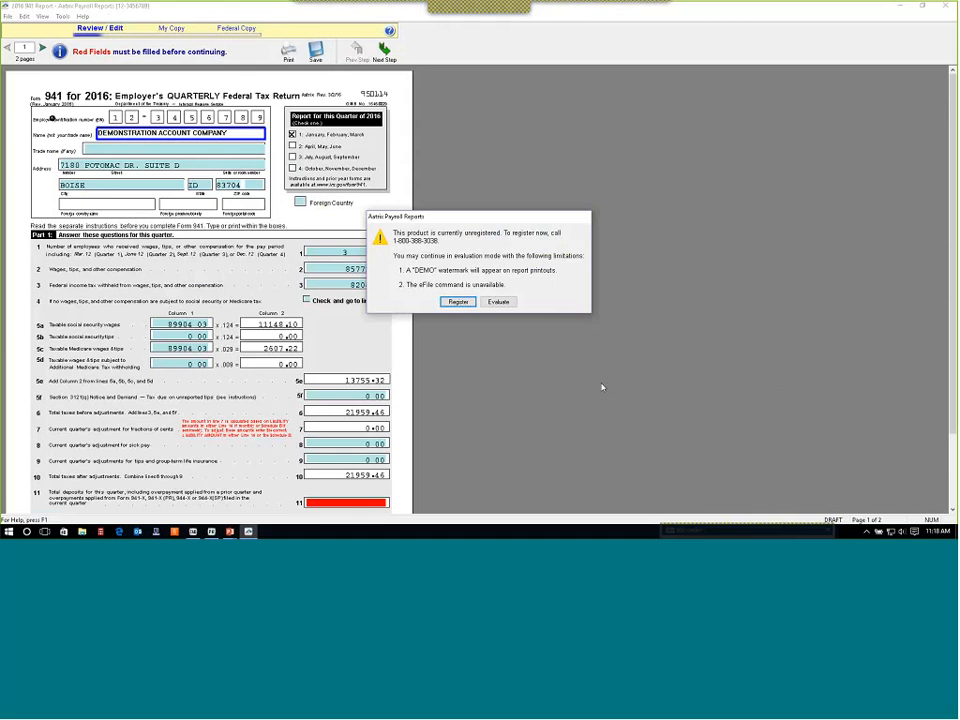
# Continue in evaluation mode and dismiss the promotional and required-fields notices on the 941 form.
pyautogui.click(498, 301)
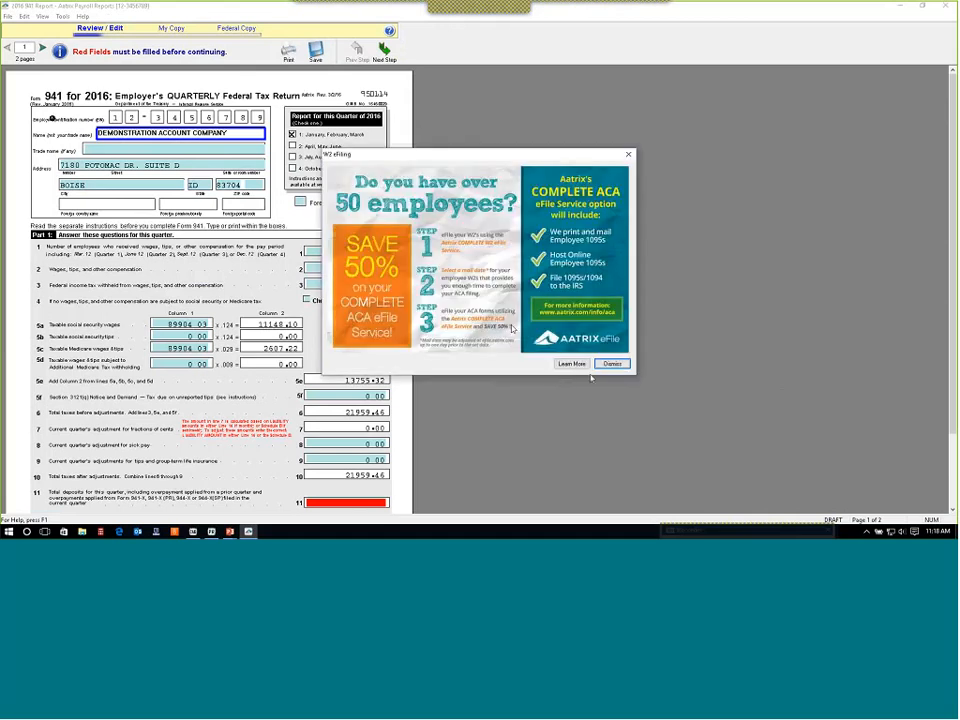
pyautogui.click(611, 365)
pyautogui.click(546, 336)
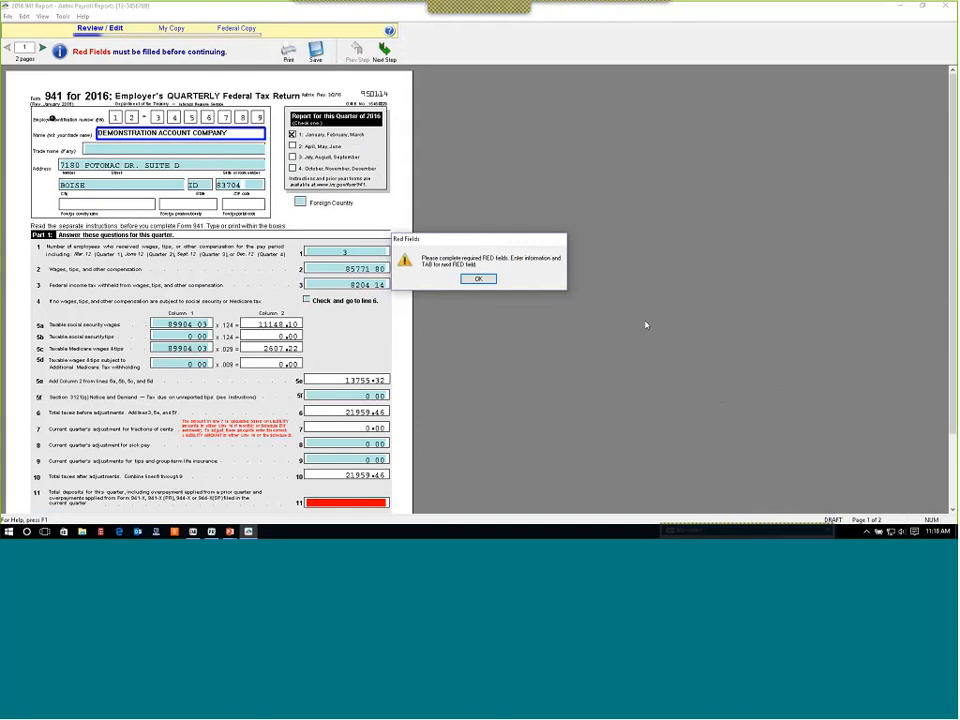
pyautogui.press('Return')
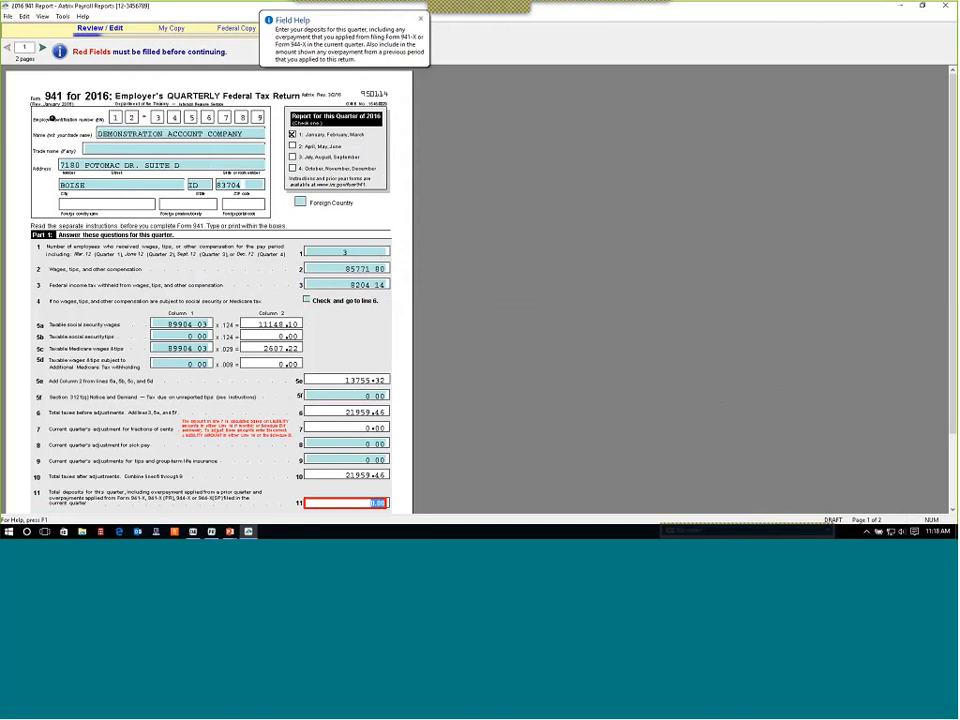
# Enter 21959.46 as the total deposits for the quarter on line 11 of Form 941.
pyautogui.scroll(-2, 463, 287)
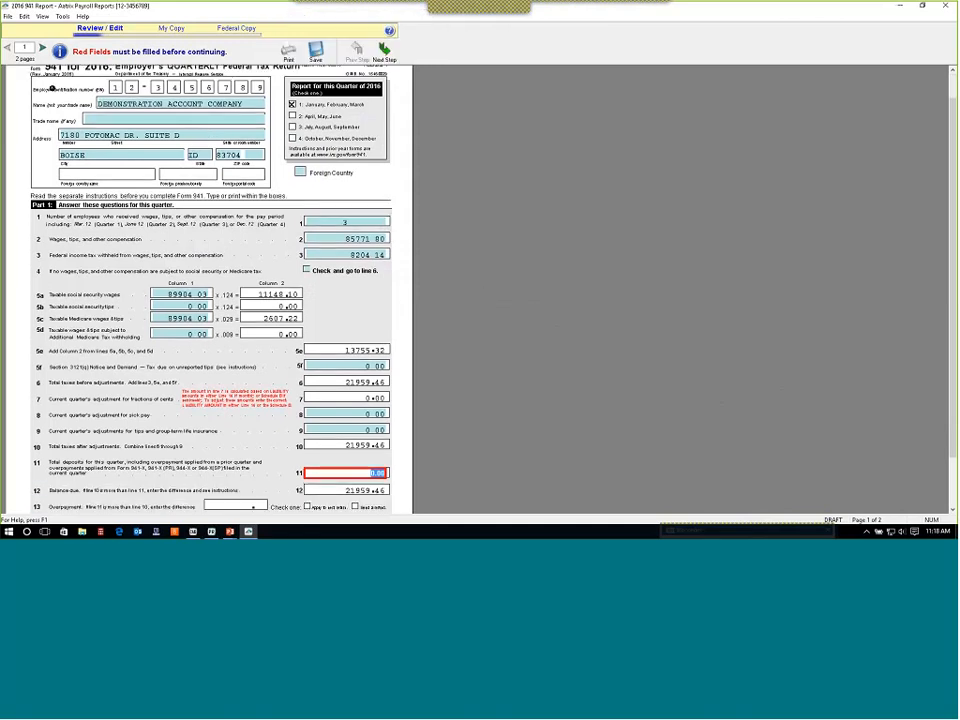
pyautogui.scroll(-1, 414, 350)
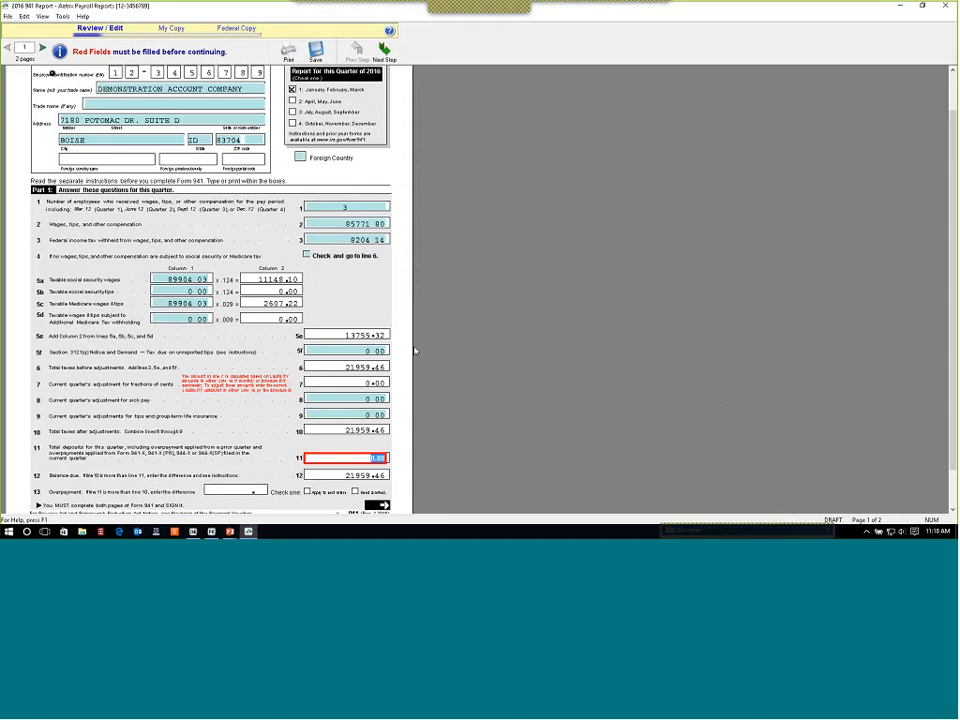
pyautogui.scroll(-3, 316, 304)
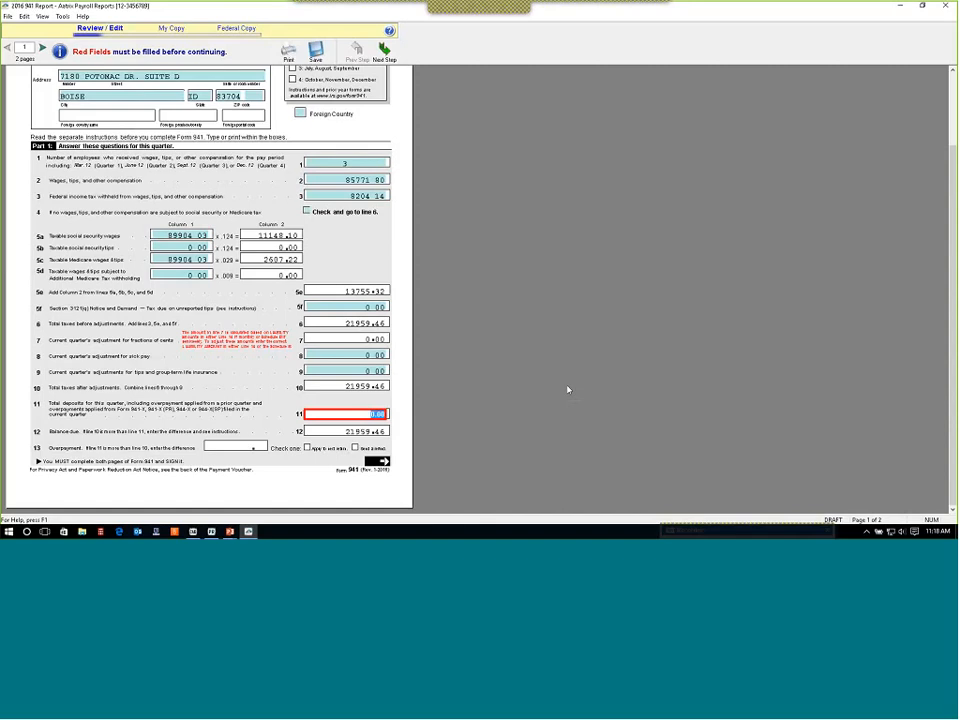
pyautogui.write('2199.00')
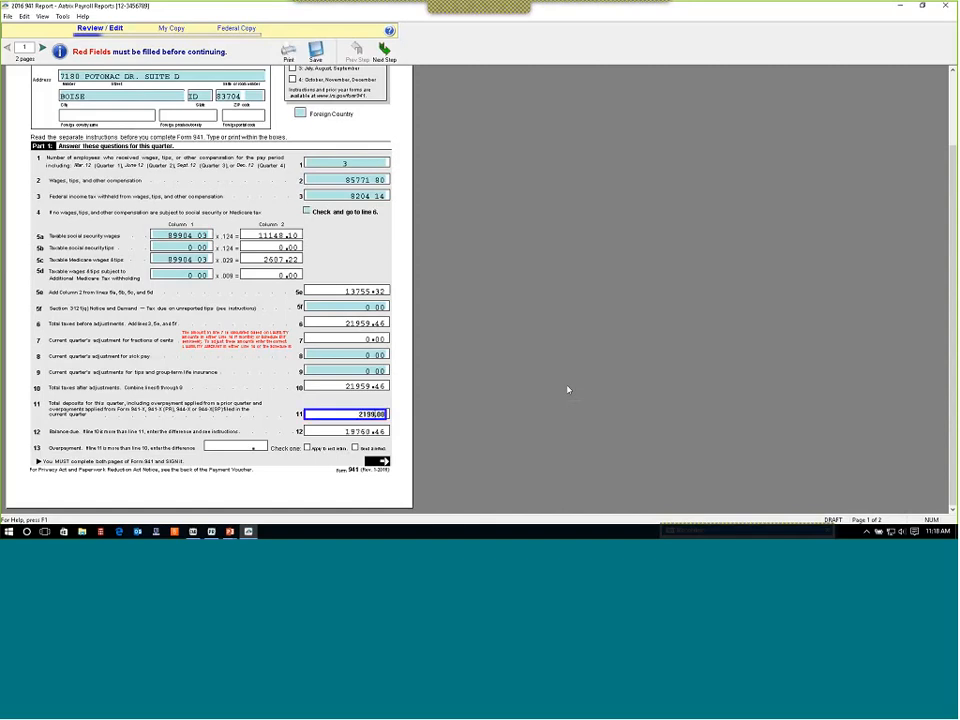
pyautogui.press('BackSpace')
pyautogui.write('59.46')
pyautogui.press('Tab')
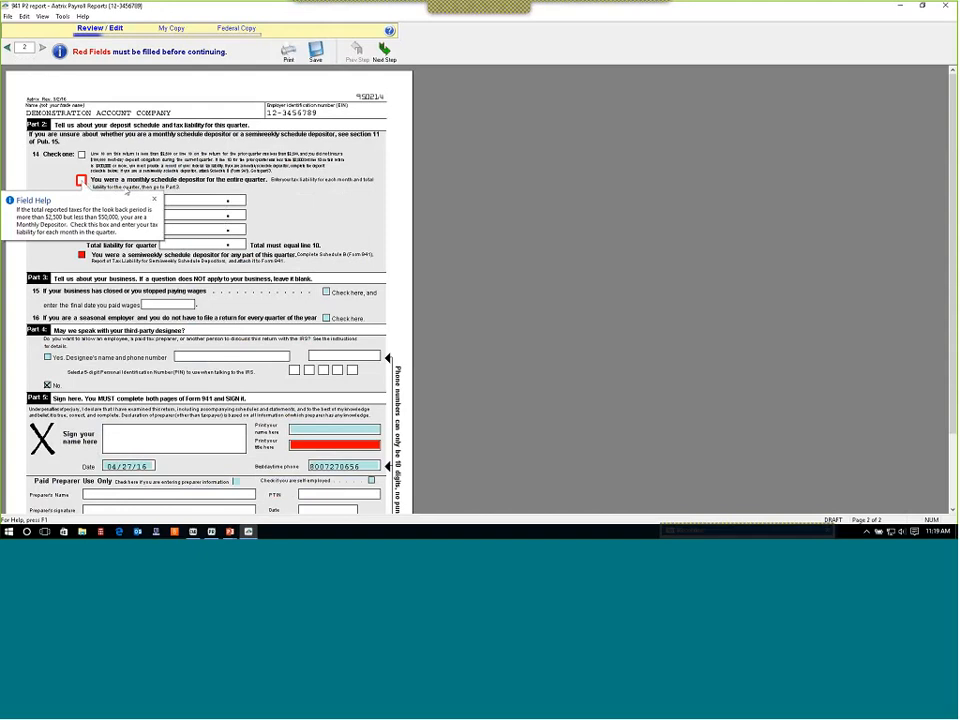
# Mark the business as a semiweekly schedule depositor instead of monthly and acknowledge the Schedule B notice.
pyautogui.click(81, 181)
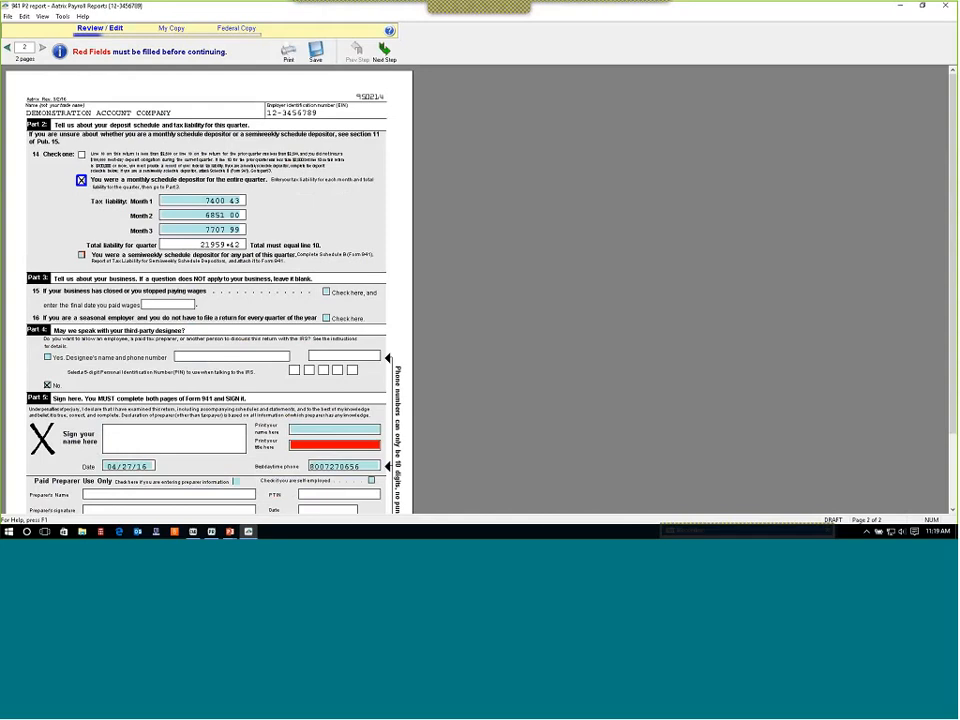
pyautogui.click(82, 183)
pyautogui.moveTo(84, 259)
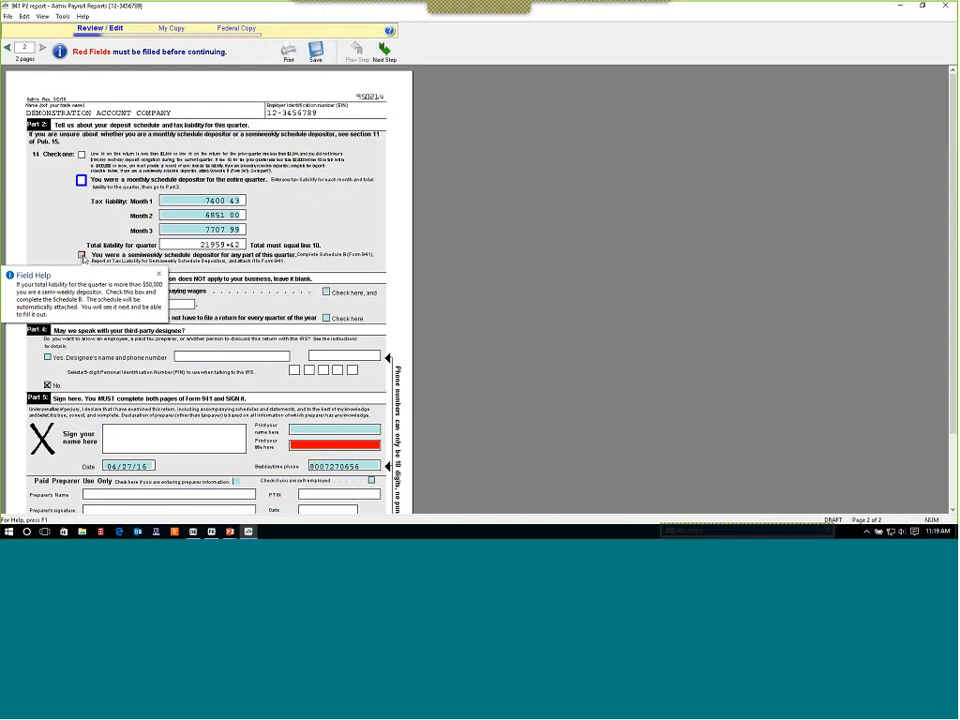
pyautogui.click(82, 256)
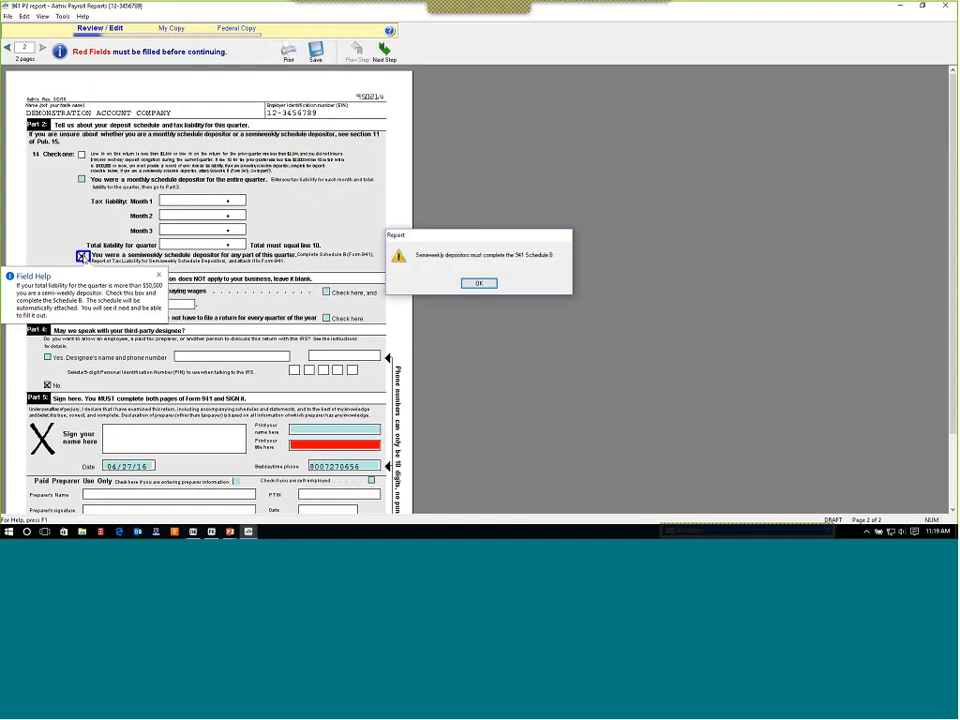
pyautogui.click(492, 283)
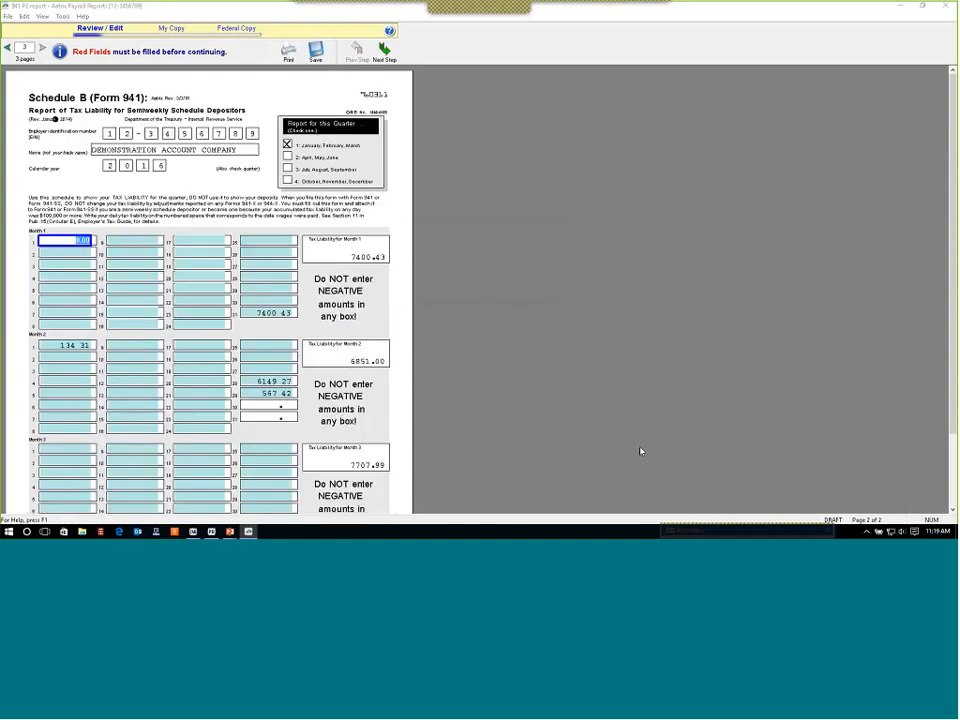
# Review the daily tax liabilities on Schedule B and go back to page 2 of the 941.
pyautogui.scroll(-1, 505, 409)
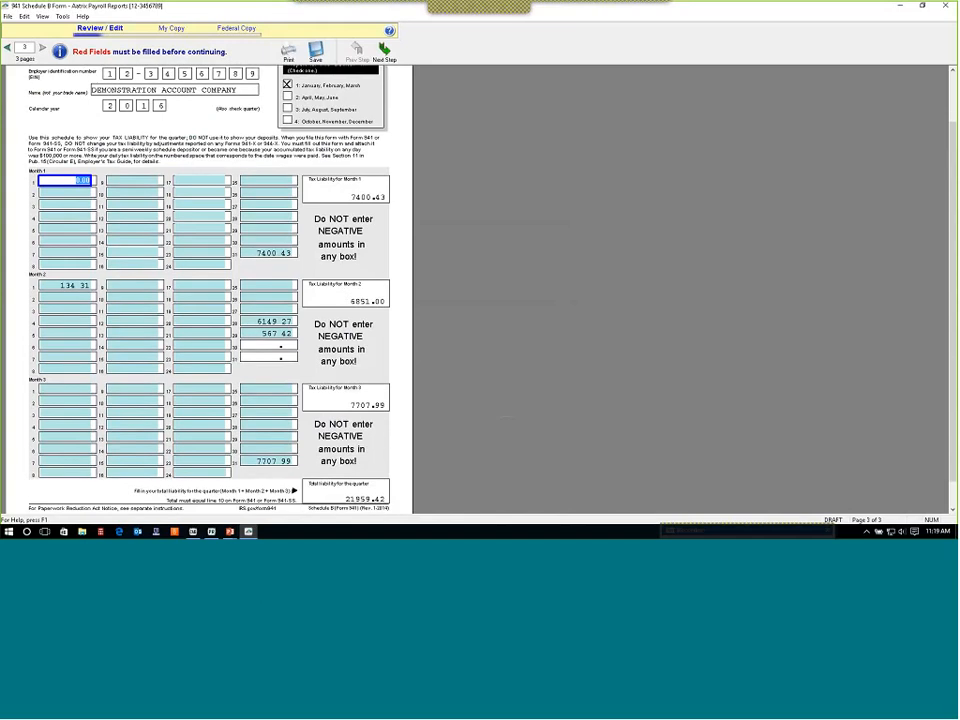
pyautogui.scroll(-1, 253, 352)
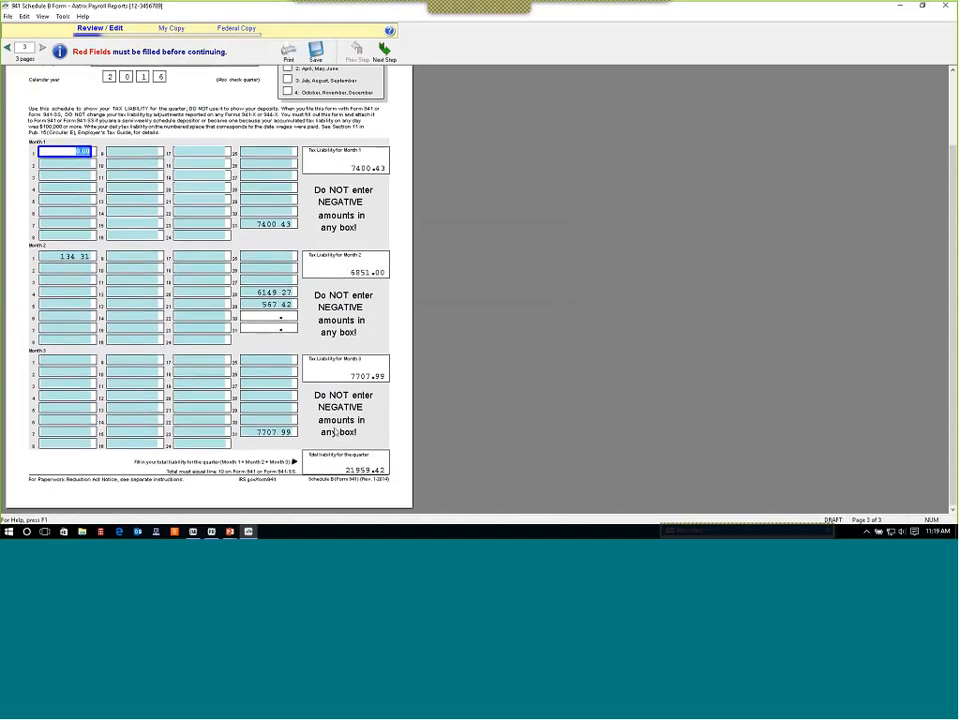
pyautogui.scroll(2, 336, 420)
pyautogui.scroll(1, 336, 412)
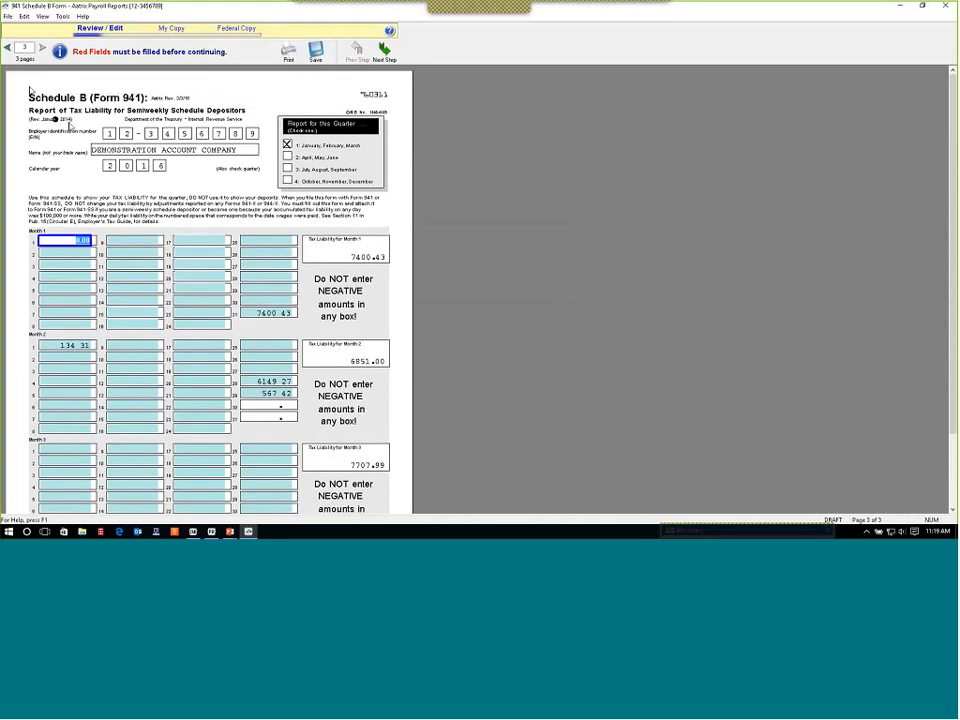
pyautogui.click(7, 47)
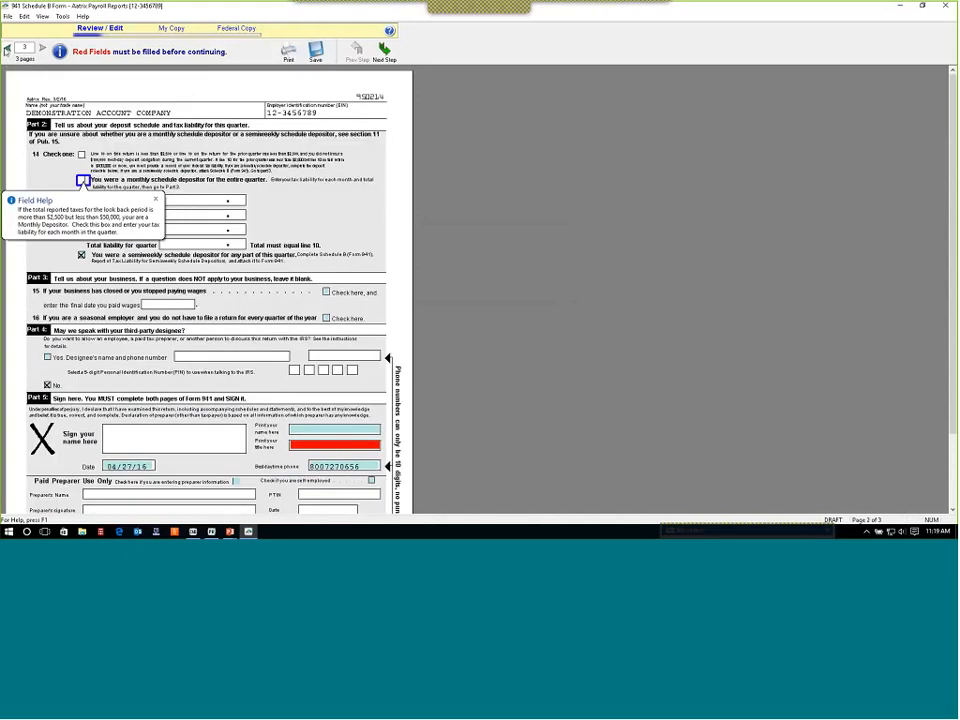
# Select the signer's title field and try to advance to the next step of the 941 report.
pyautogui.click(322, 447)
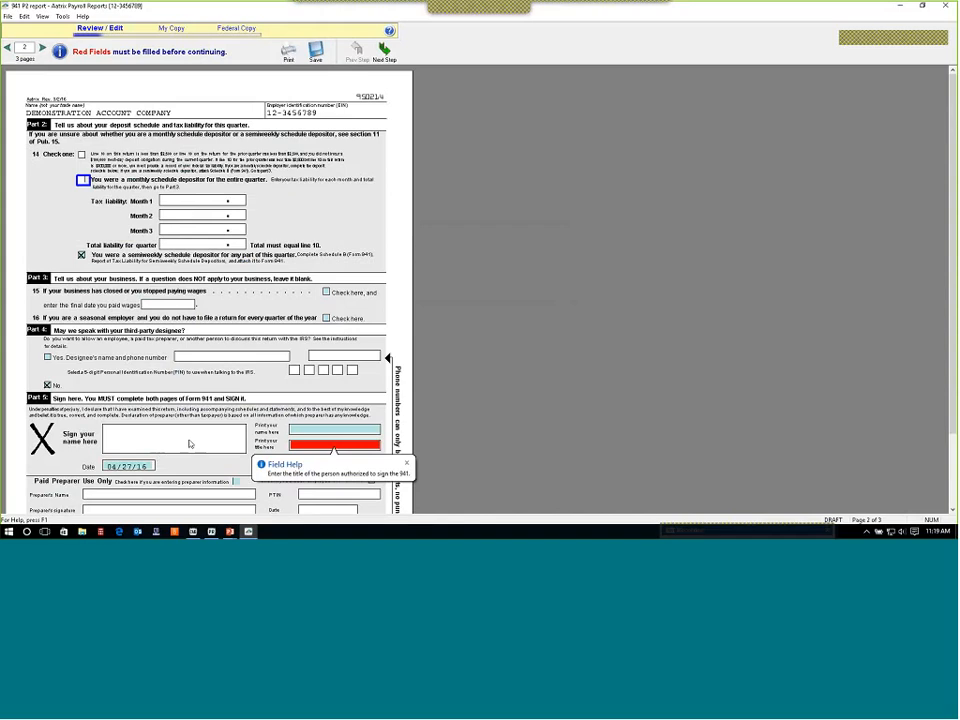
pyautogui.scroll(-2, 190, 444)
pyautogui.scroll(2, 190, 444)
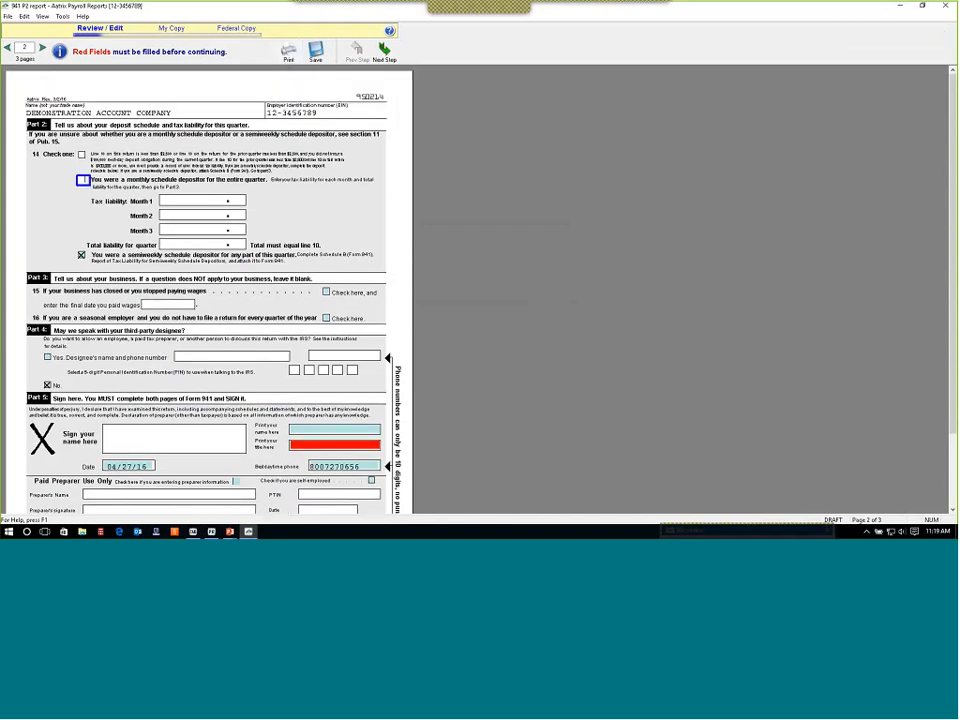
pyautogui.click(378, 56)
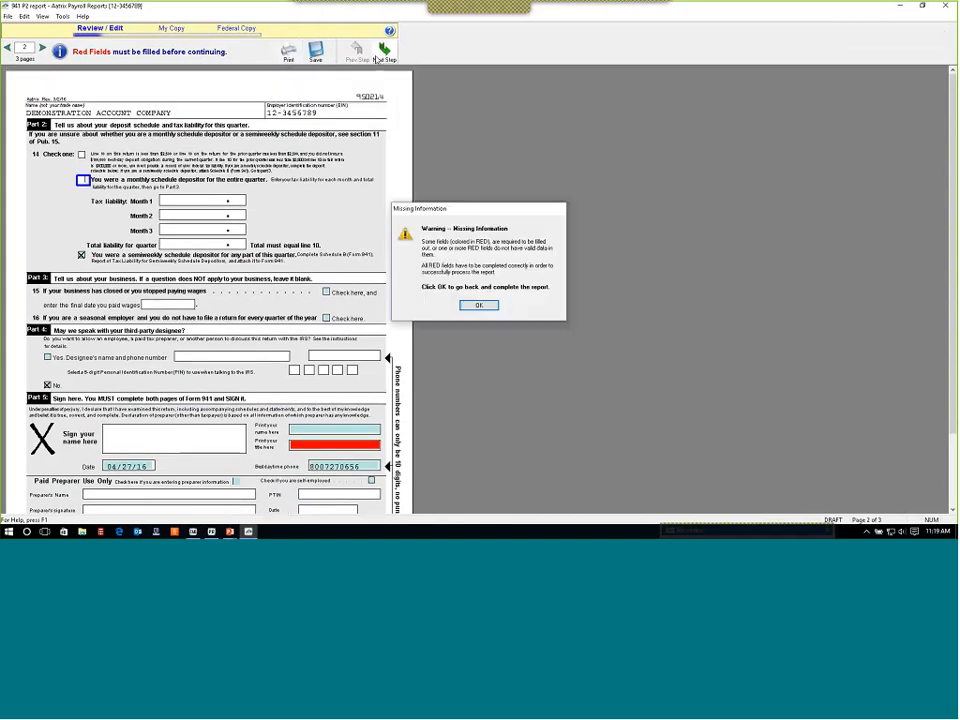
# Dismiss the missing-information warning and choose to apply the line 13 overpayment to the next return.
pyautogui.click(478, 305)
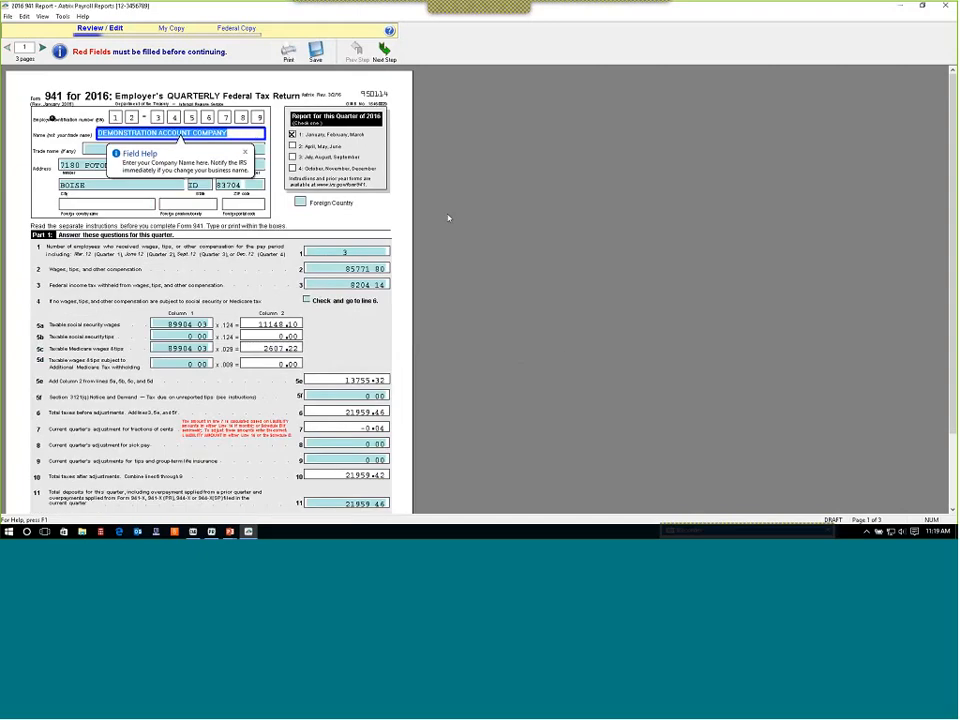
pyautogui.click(384, 53)
pyautogui.click(479, 305)
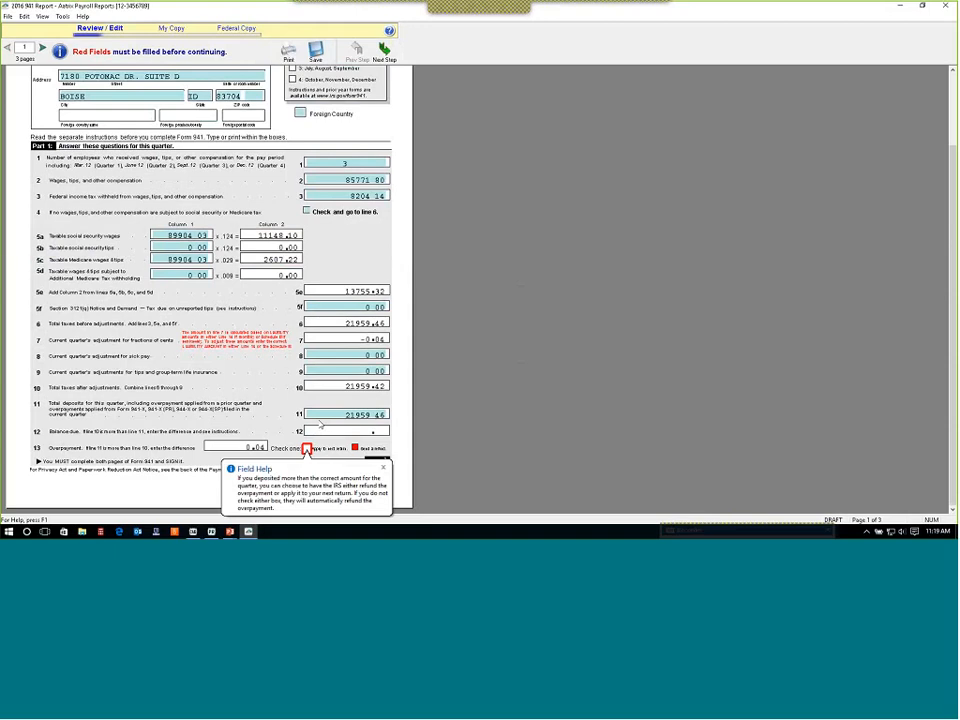
pyautogui.click(307, 448)
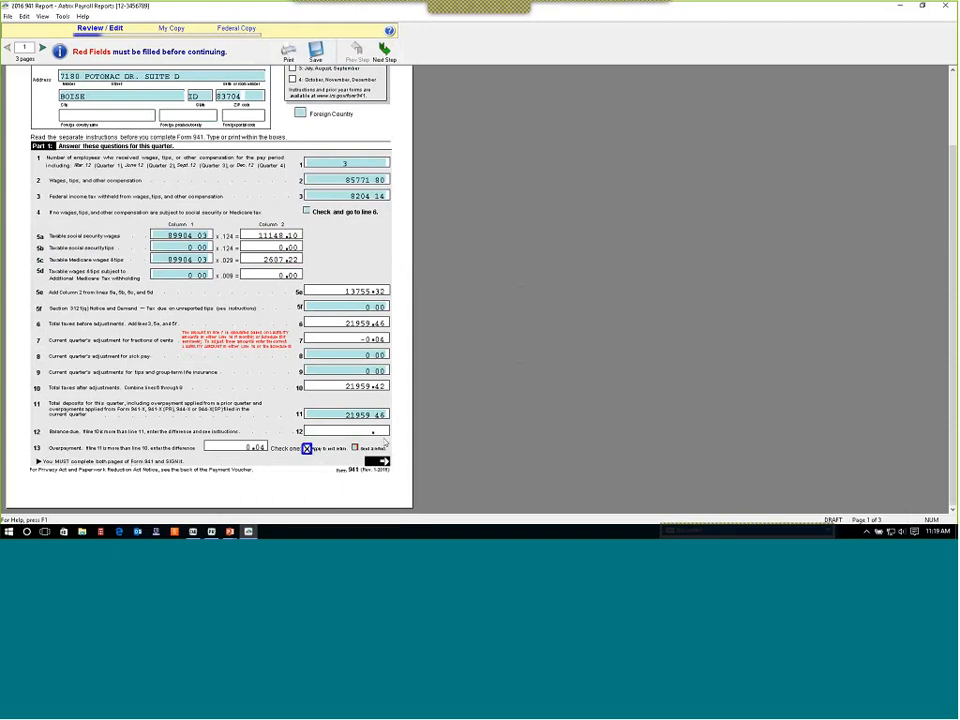
# Enter Mr Payroll as the signer's title on page 2 and agree to the final report verification notice.
pyautogui.click(382, 415)
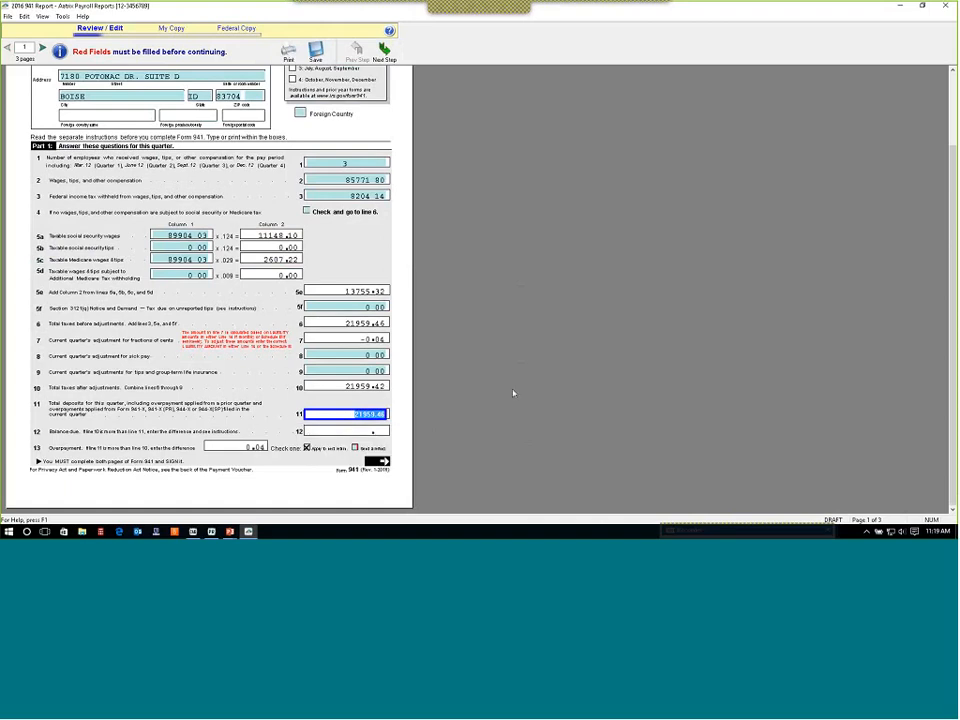
pyautogui.click(388, 55)
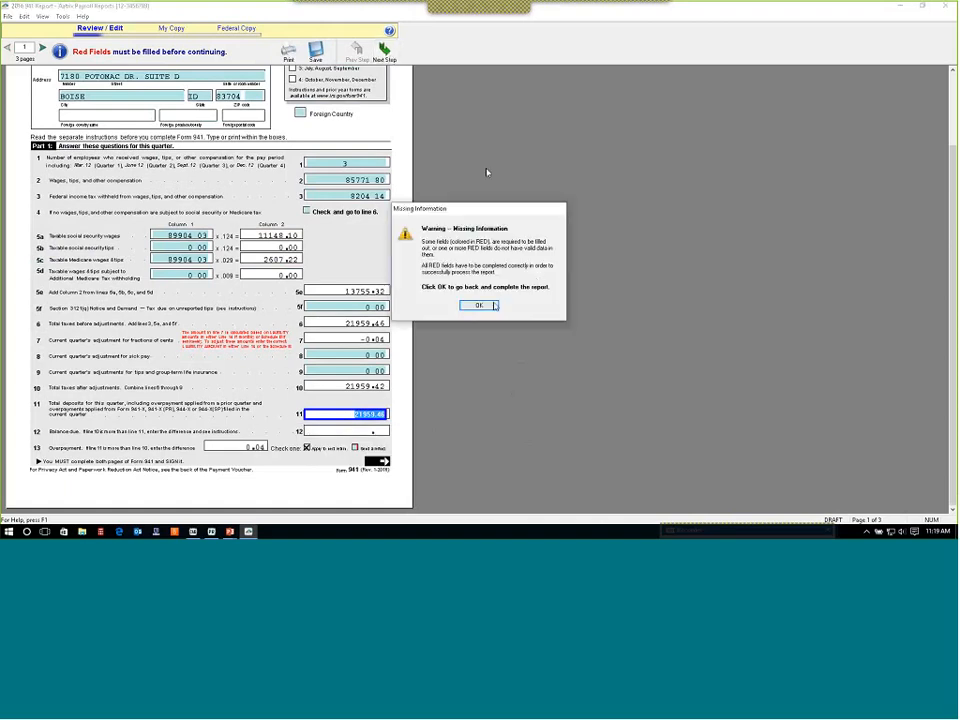
pyautogui.press('Return')
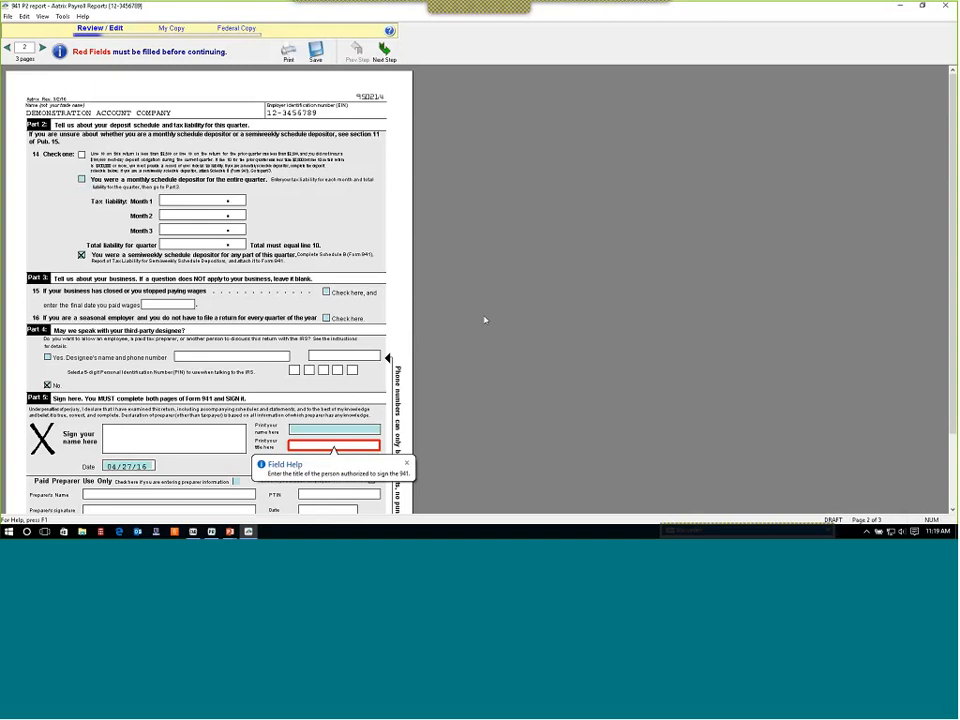
pyautogui.write('M')
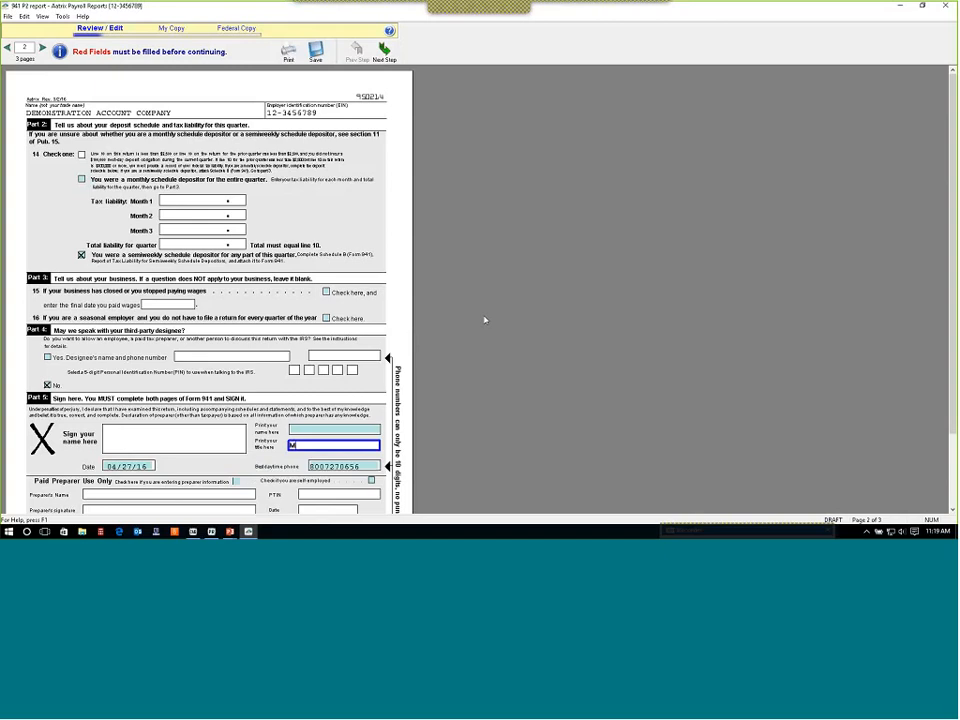
pyautogui.write('r Payroll')
pyautogui.click(385, 52)
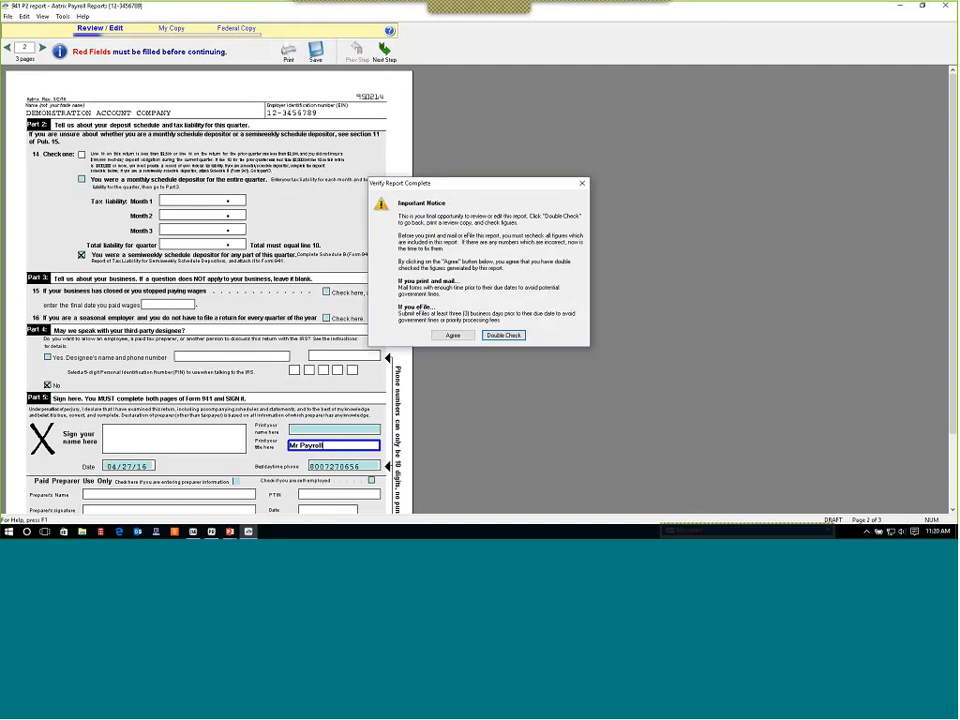
pyautogui.click(450, 335)
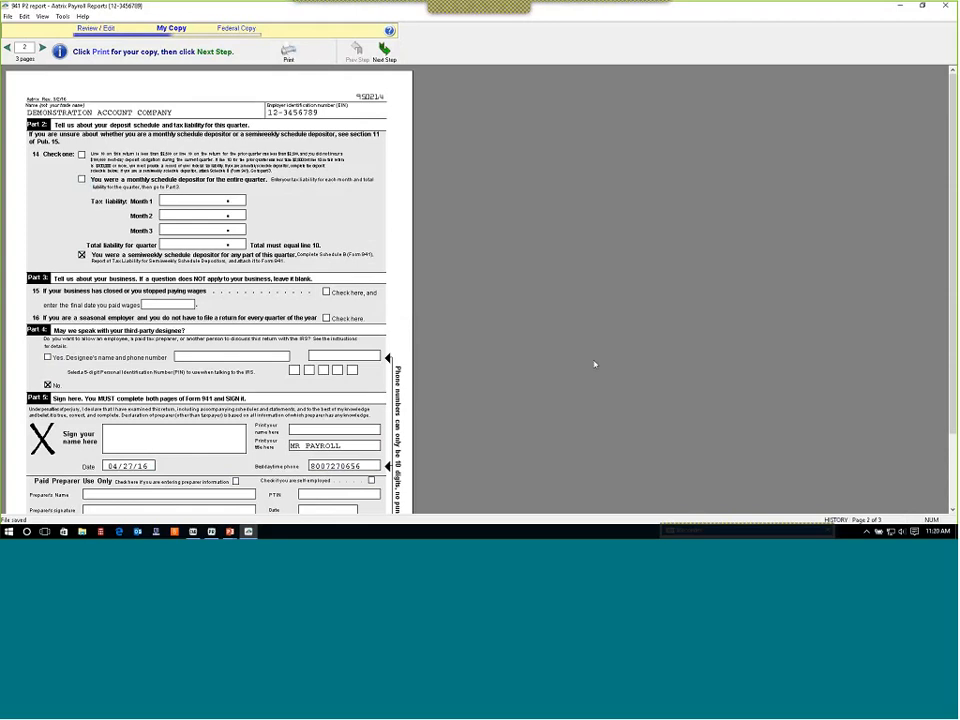
# Advance to the federal copy, dismiss the special offer and filing options, and close the 941 report window.
pyautogui.click(381, 54)
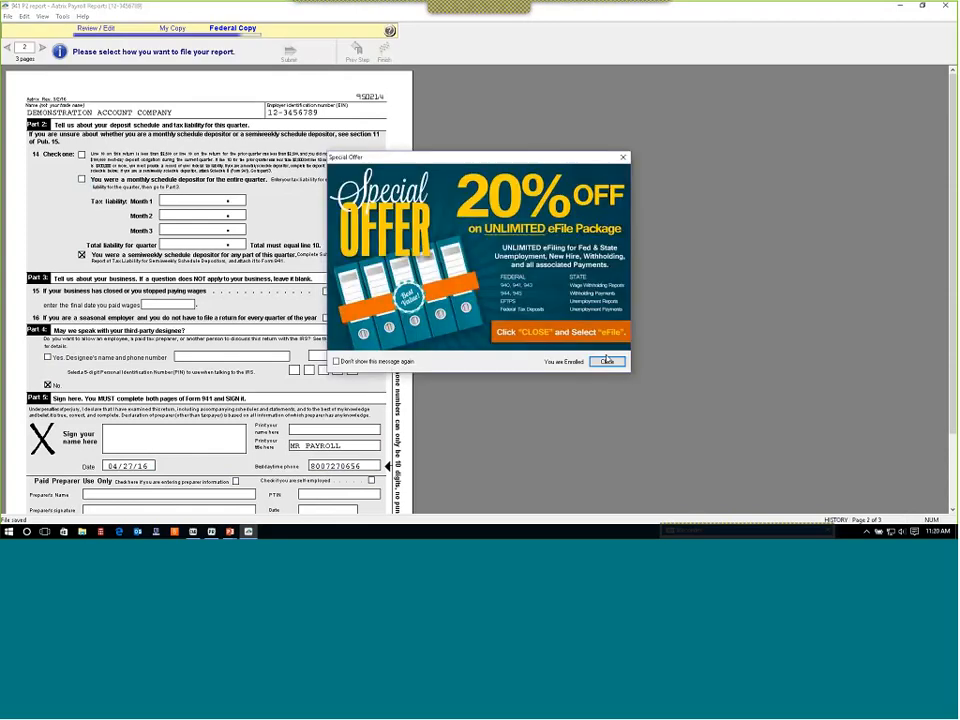
pyautogui.click(608, 362)
pyautogui.click(607, 363)
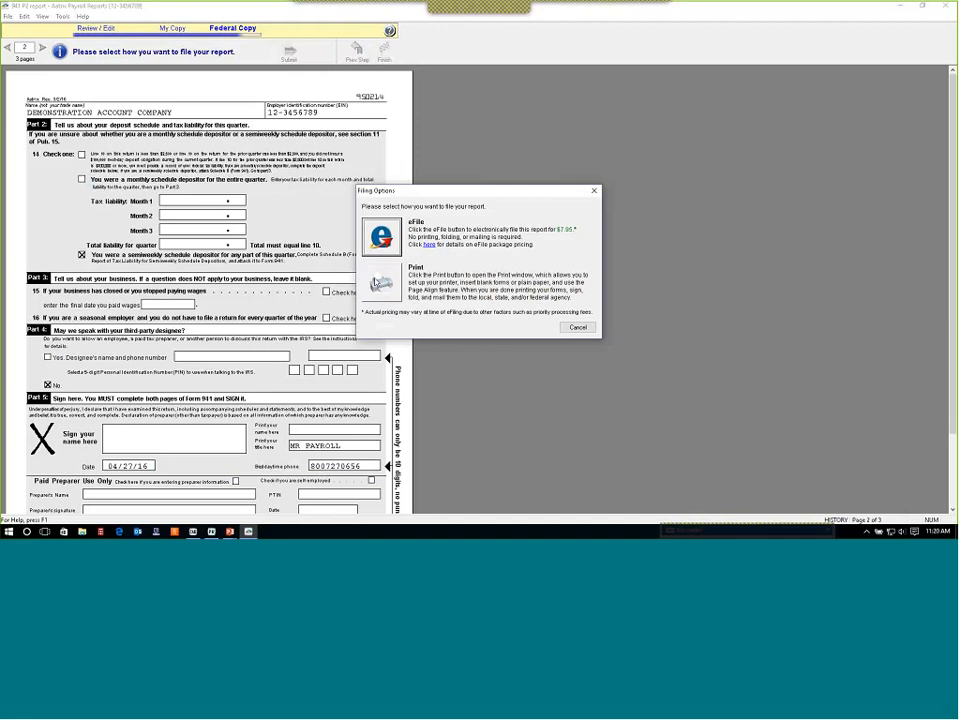
pyautogui.click(578, 328)
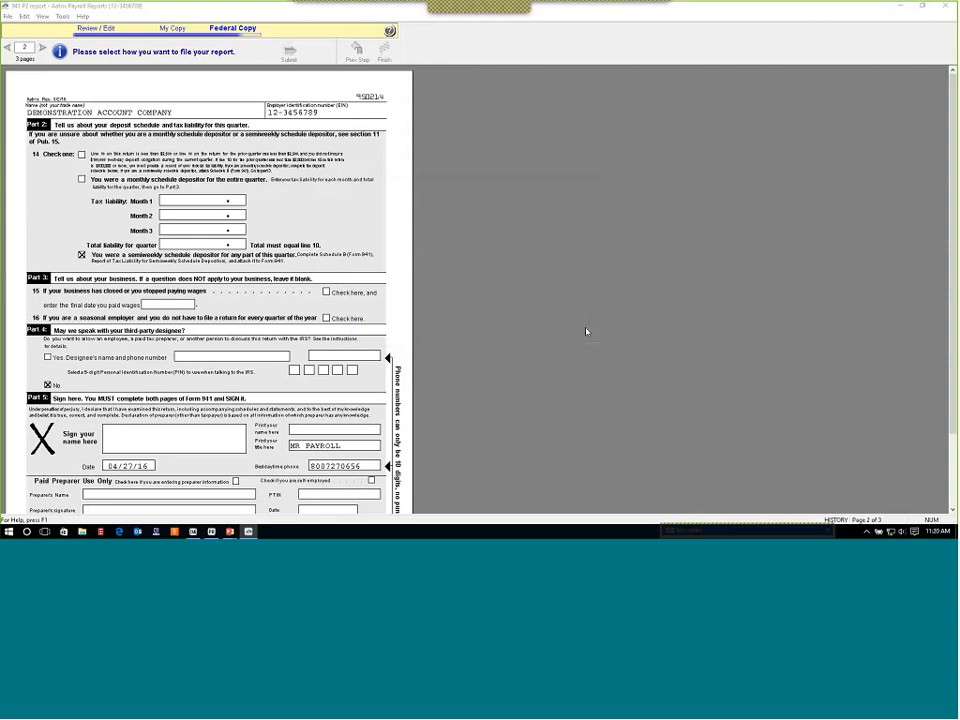
pyautogui.click(946, 6)
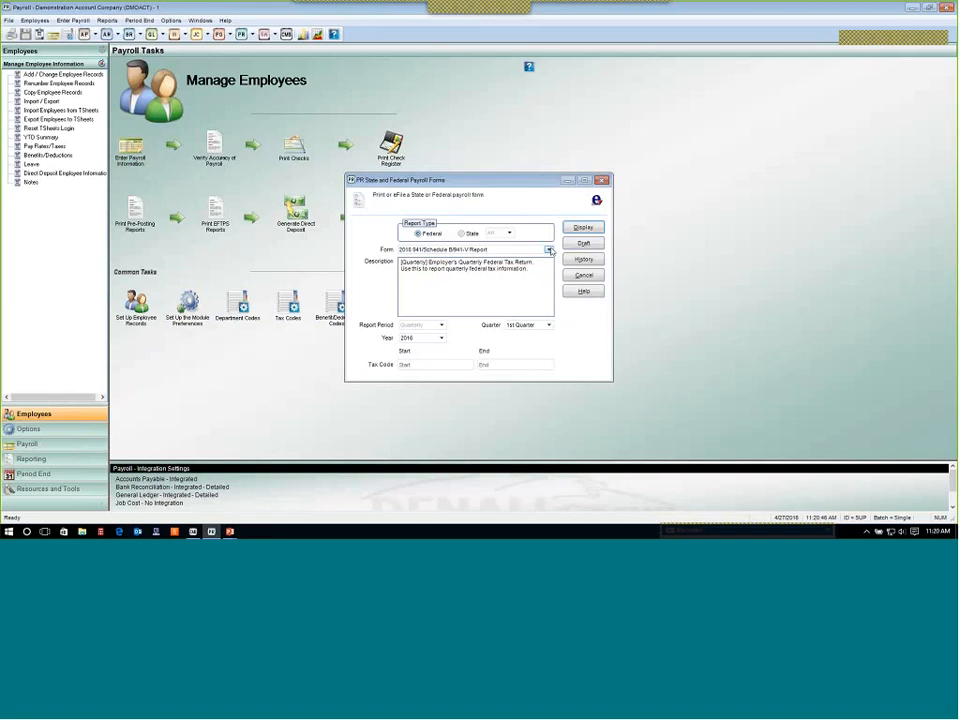
# Select the 2016 W-2/W-3 form in the federal payroll forms list, then close the dialog and switch to the presentation.
pyautogui.click(549, 251)
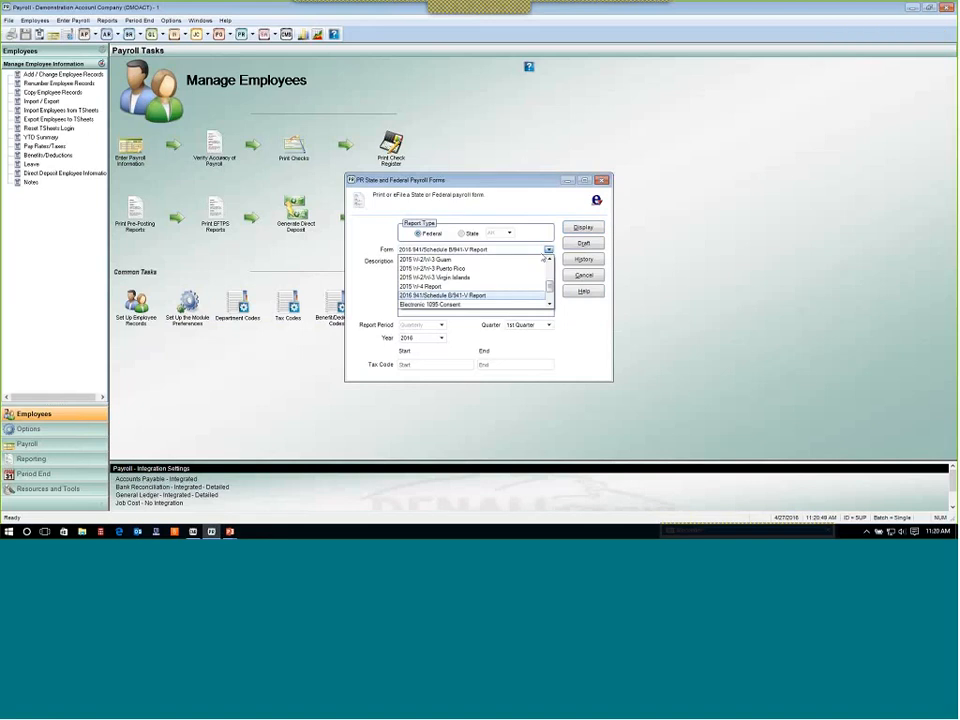
pyautogui.scroll(2, 455, 290)
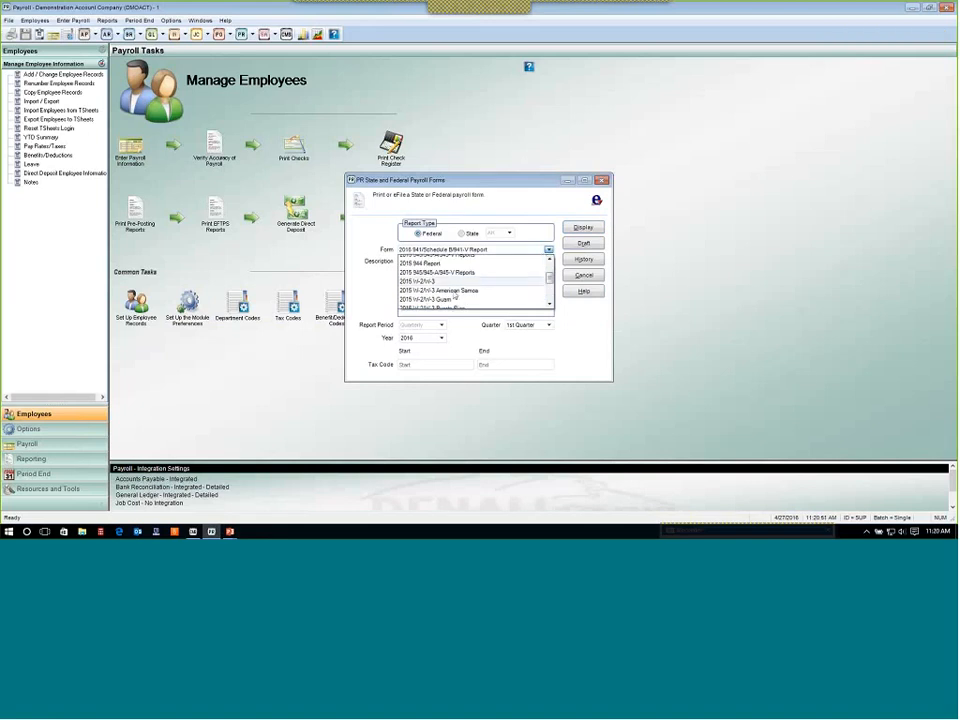
pyautogui.click(444, 287)
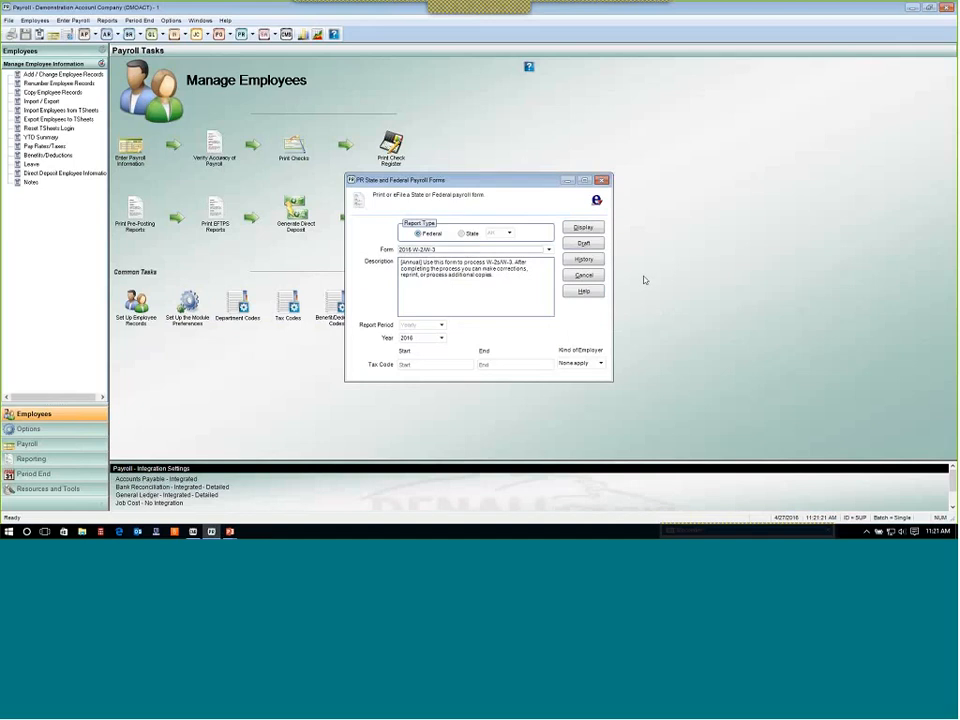
pyautogui.press('Escape')
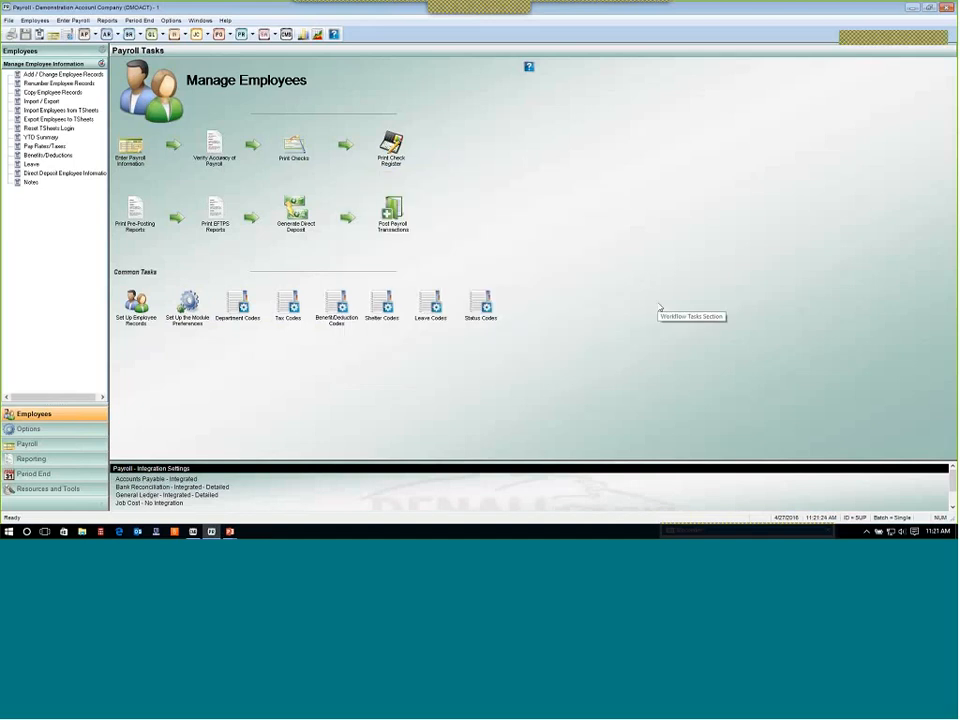
pyautogui.hotkey('alt', 'Tab')
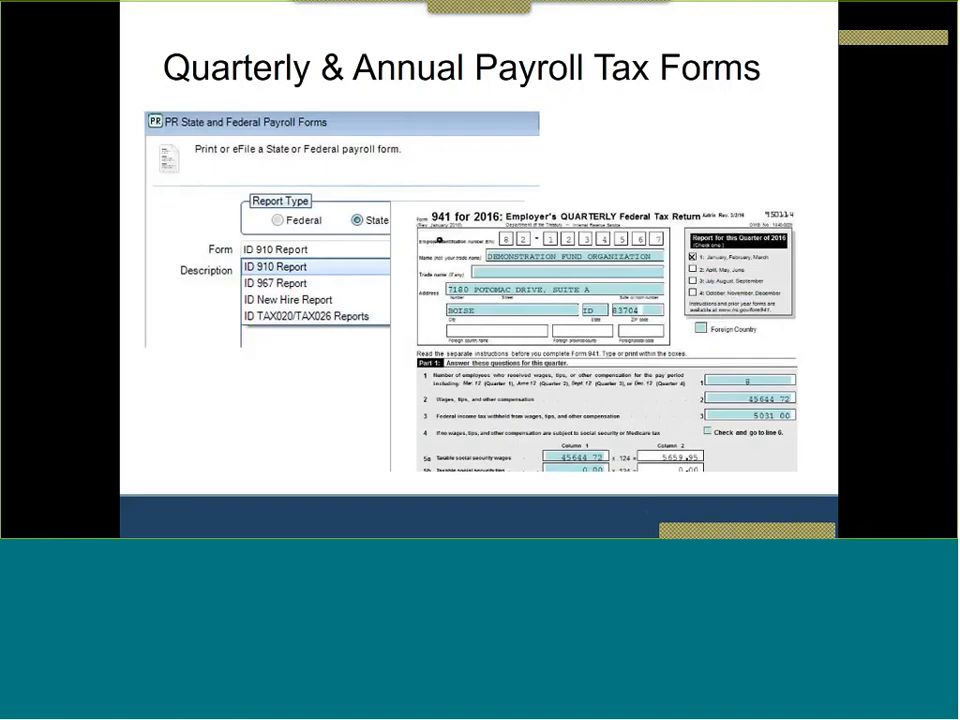